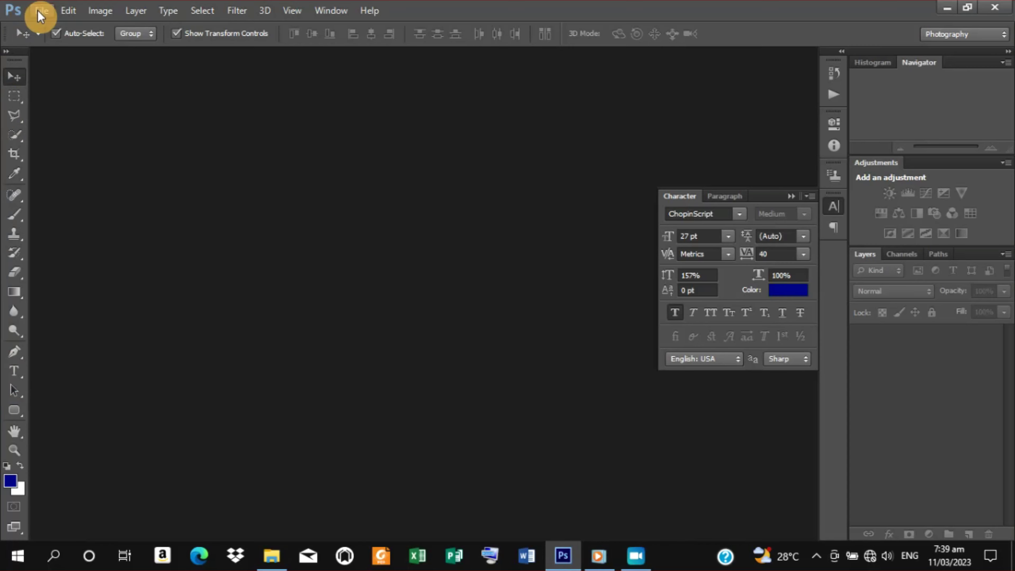
Create a new 35 × 20 cm document at 60 pixels/inch in CMYK Color mode.
click(42, 11)
click(47, 25)
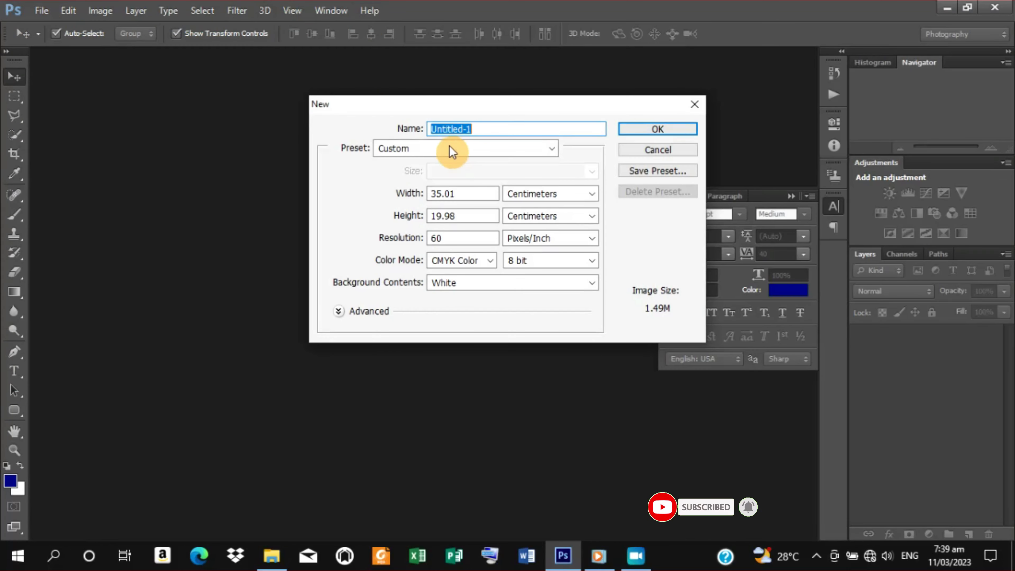
drag(464, 196, 304, 181)
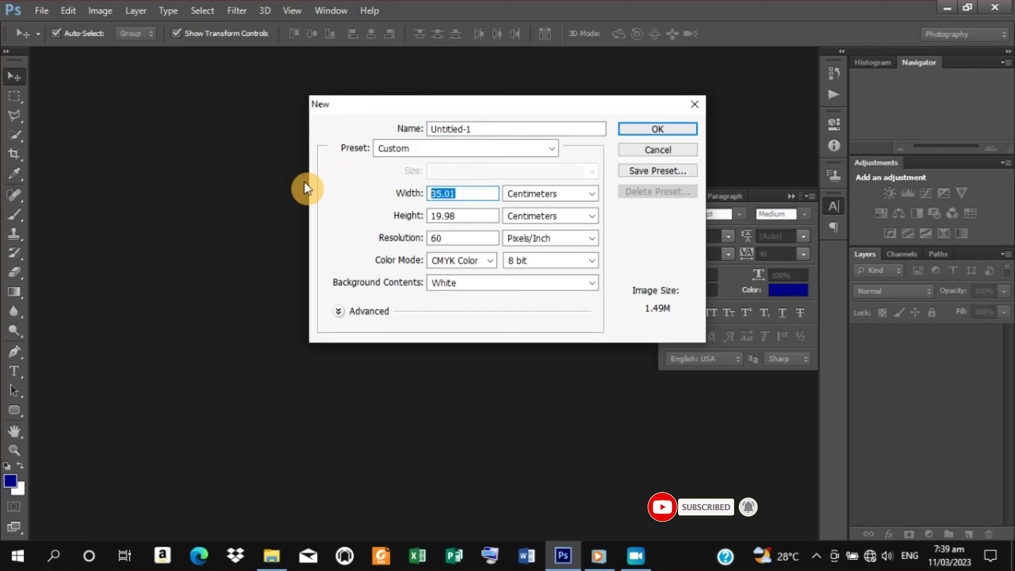
text(35)
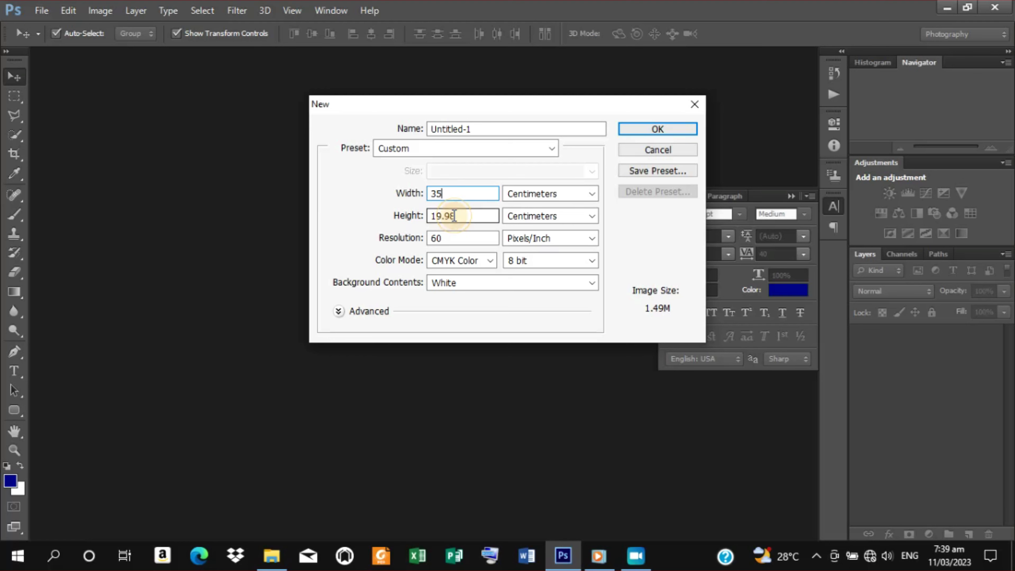
drag(460, 216, 358, 229)
text(2)
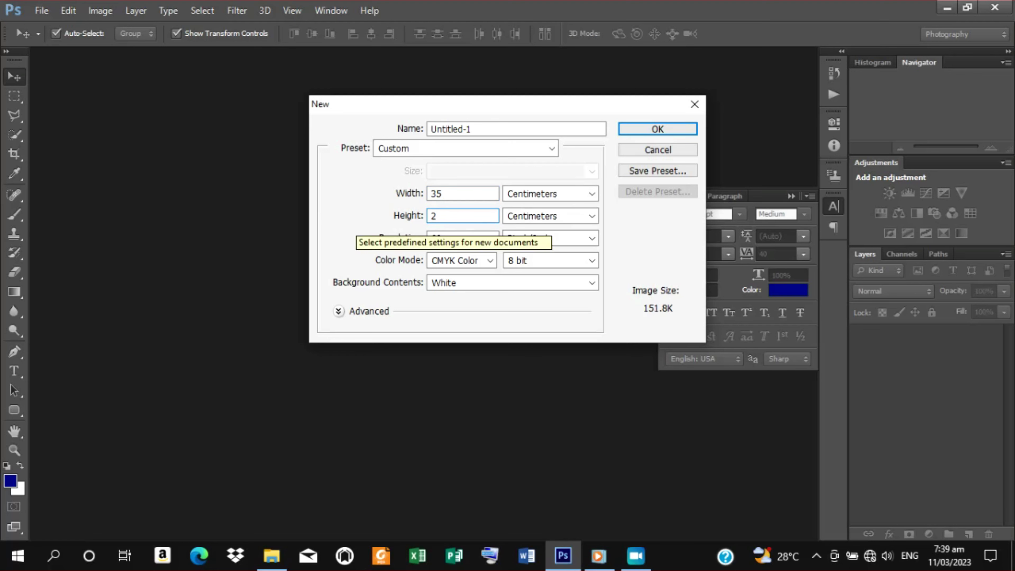
text(0)
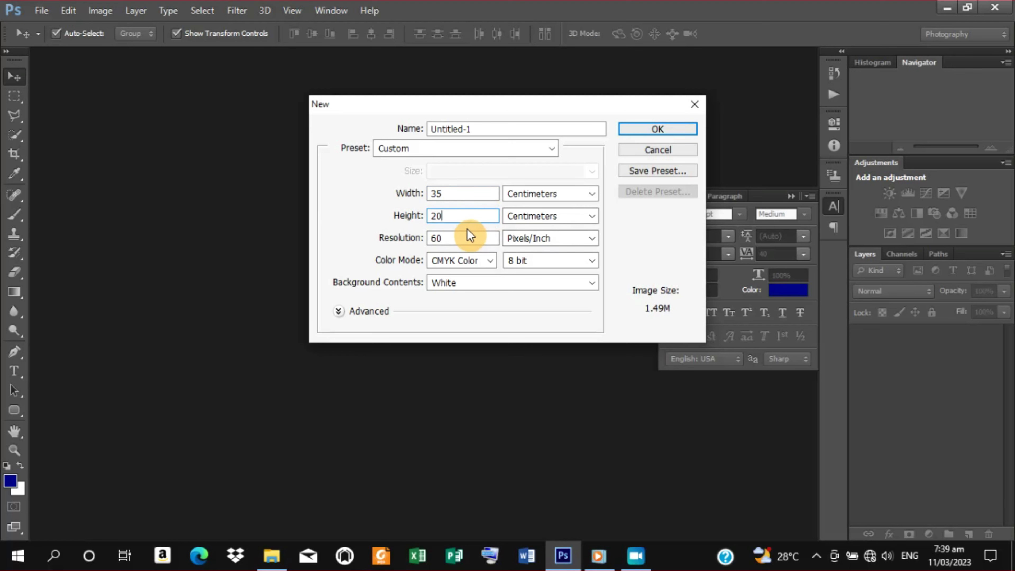
drag(456, 236, 366, 242)
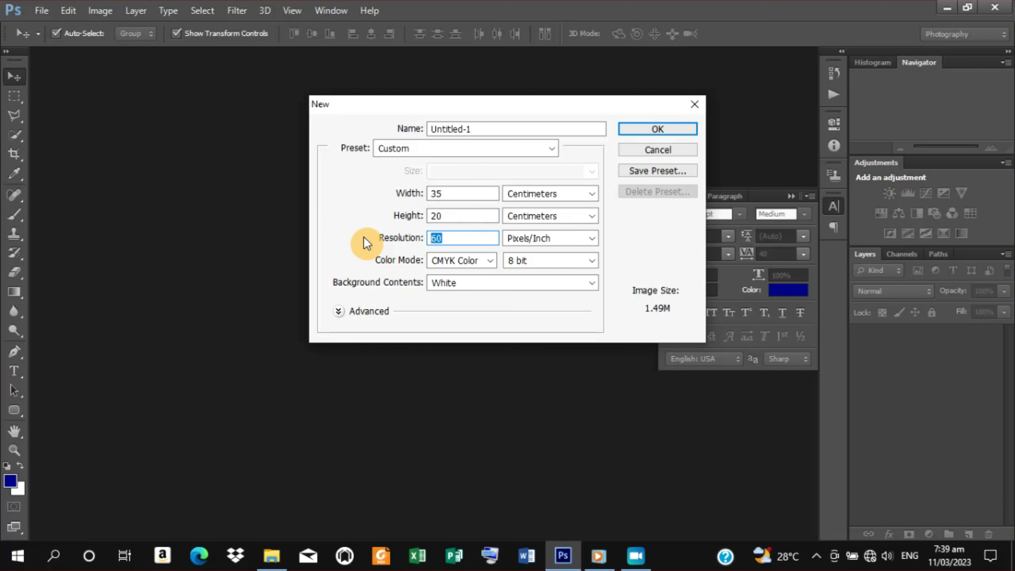
text(60)
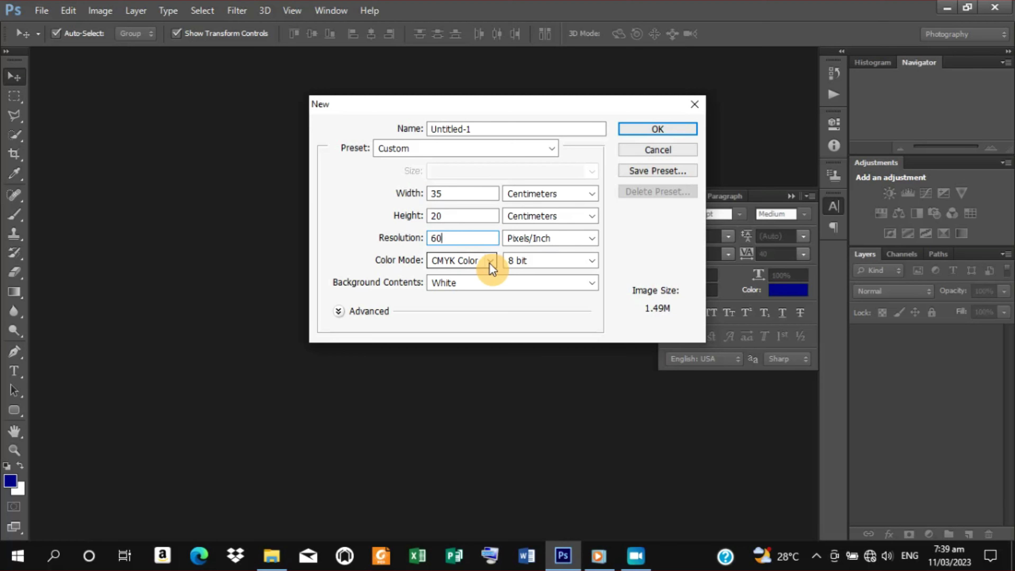
click(489, 264)
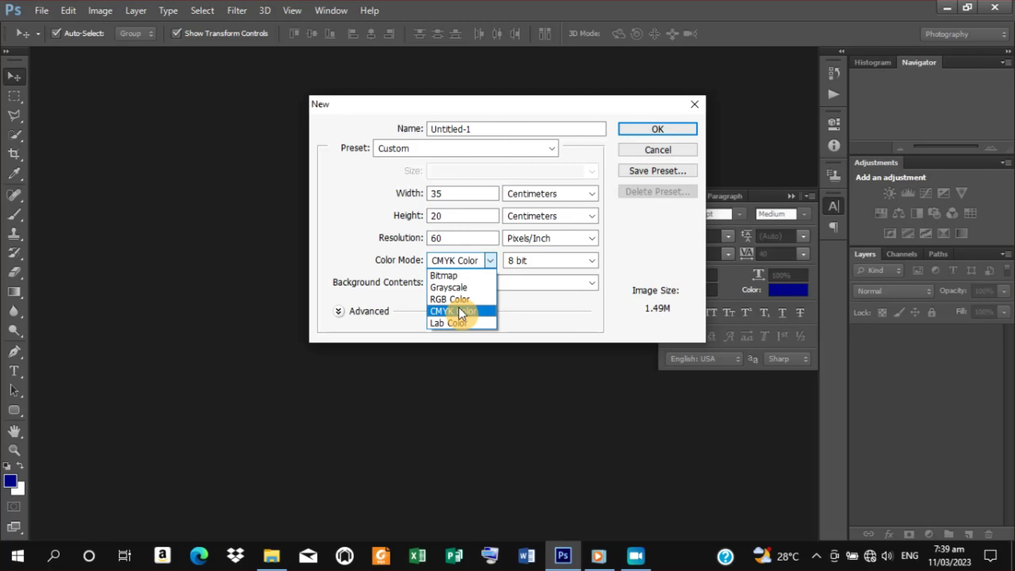
click(458, 310)
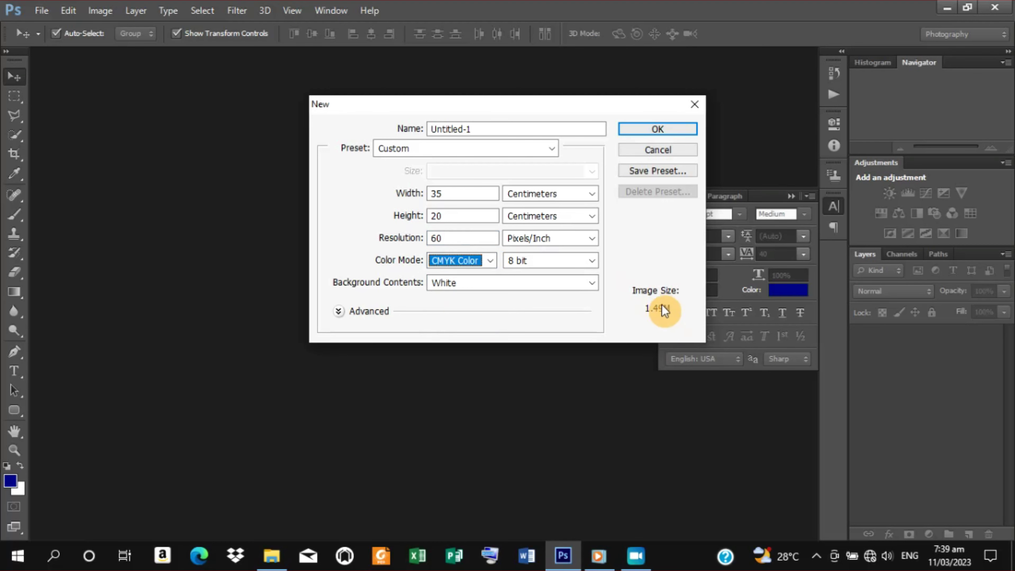
click(634, 128)
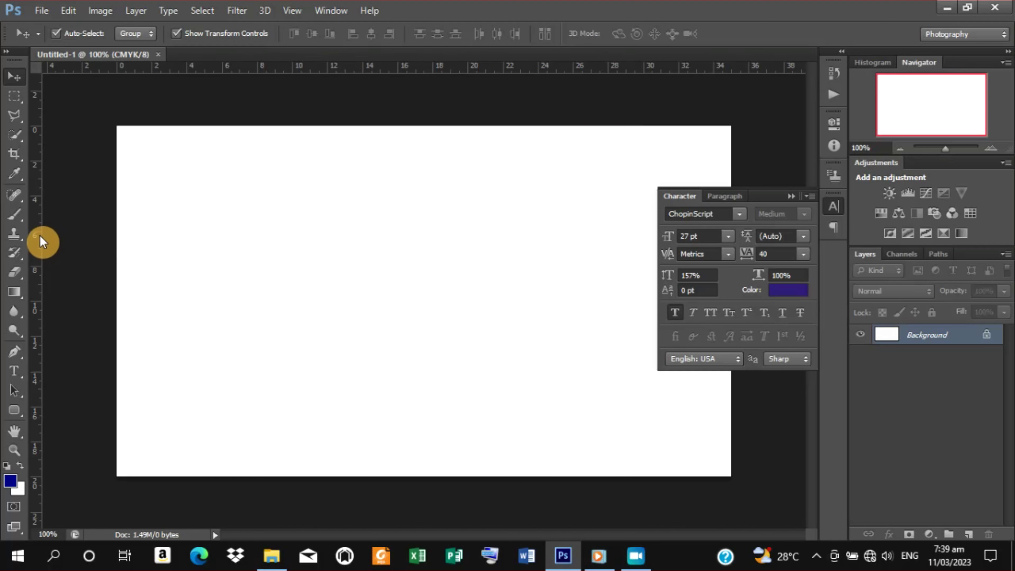
Add a vertical guide near 13 cm and horizontal guides at the top, middle (10 cm) and bottom.
drag(41, 234, 346, 238)
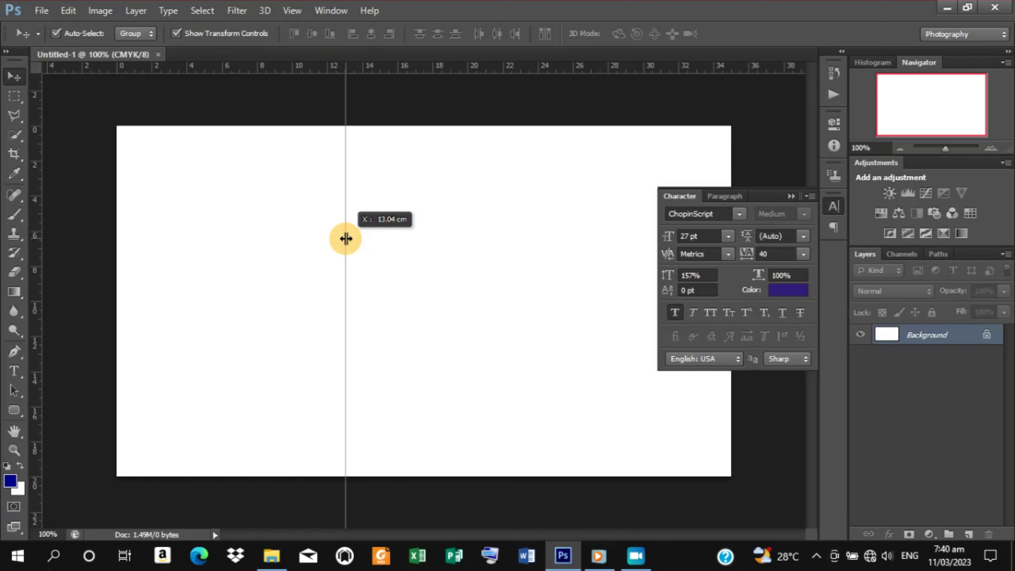
drag(346, 239, 330, 236)
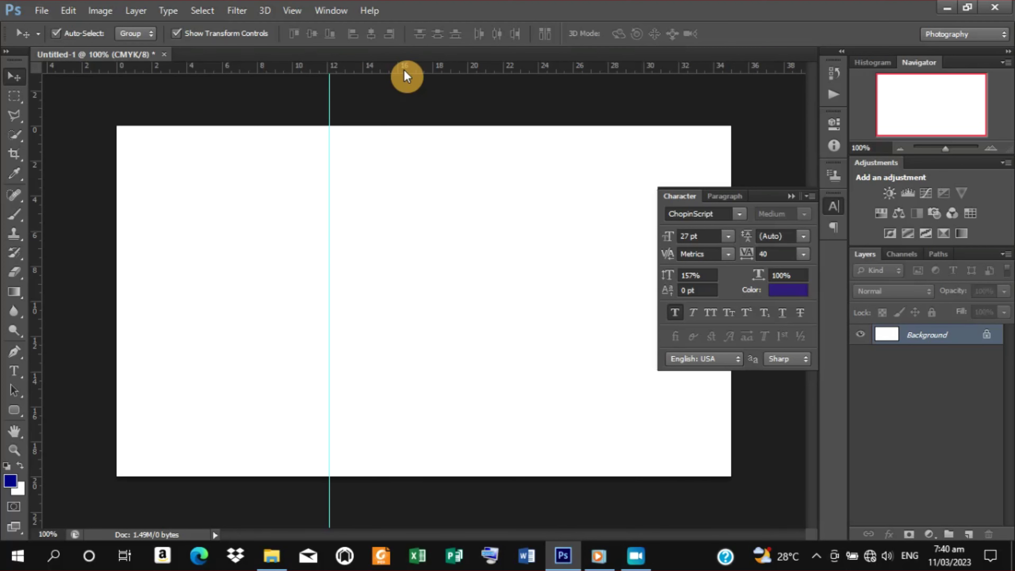
mouse_move(404, 69)
mouse_down()
mouse_move(417, 184)
mouse_move(417, 164)
mouse_up()
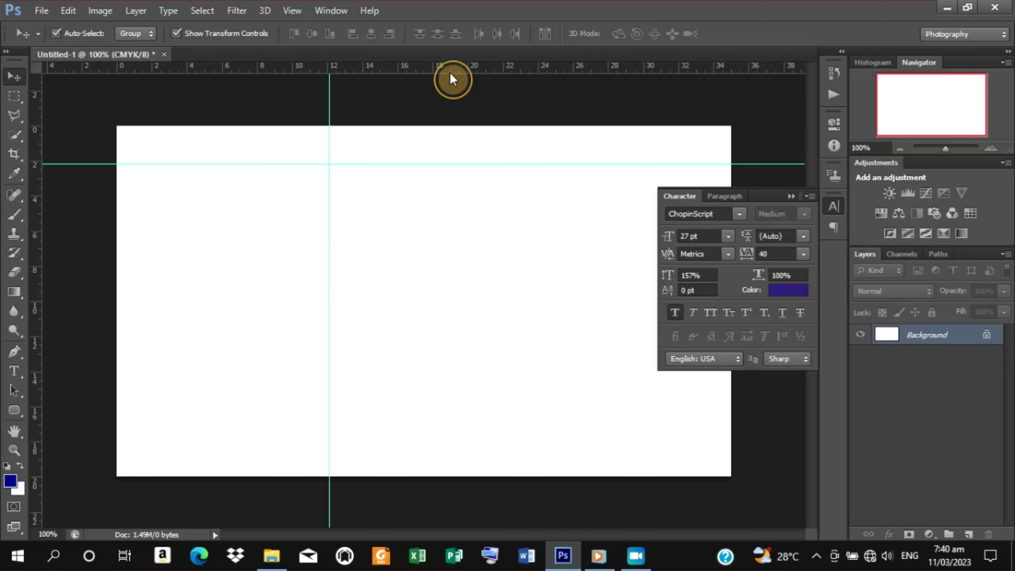
mouse_move(450, 72)
mouse_down()
mouse_move(465, 476)
mouse_move(461, 439)
mouse_up()
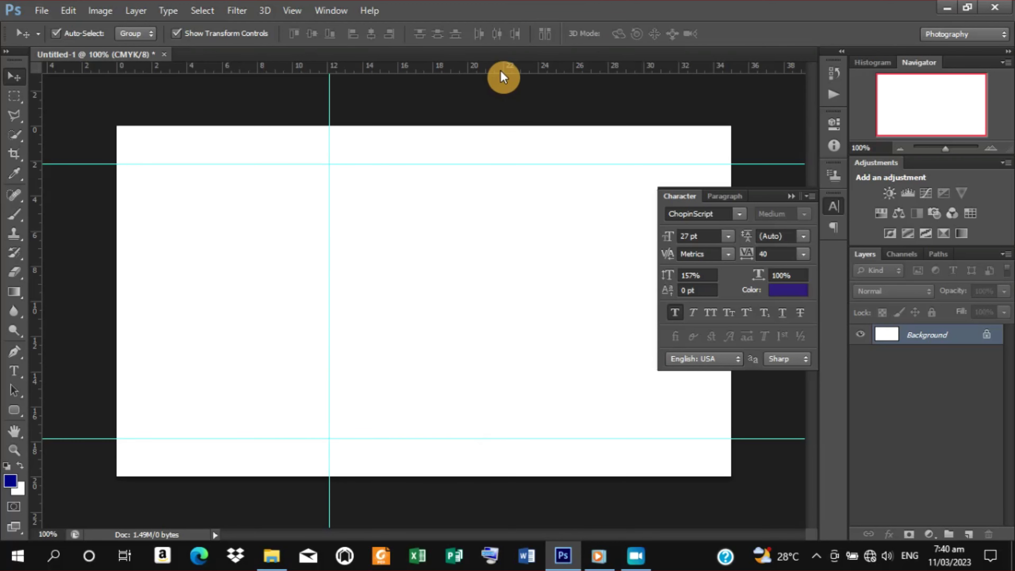
mouse_move(500, 71)
mouse_down()
mouse_move(495, 314)
mouse_move(493, 302)
mouse_up()
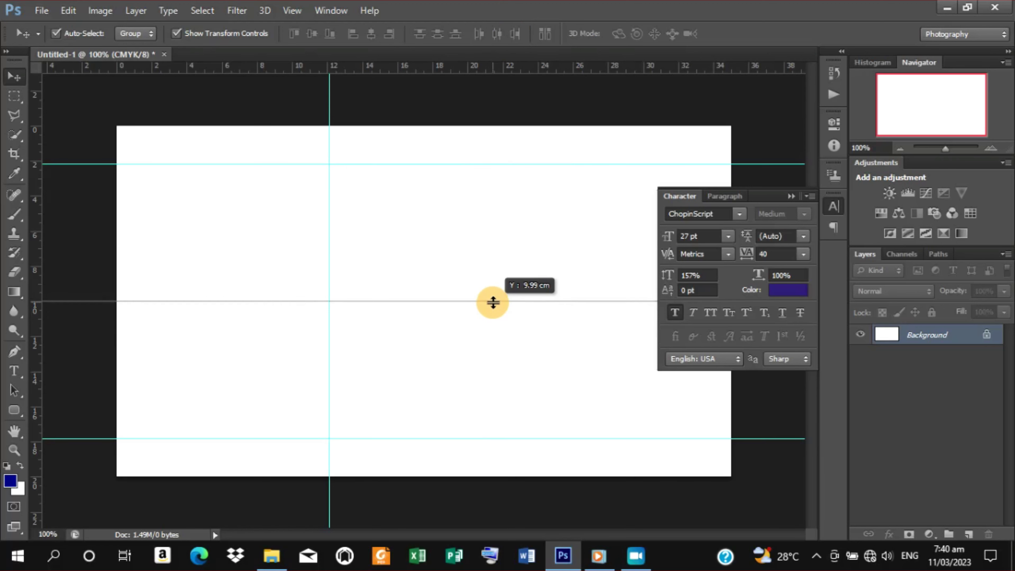
drag(494, 302, 494, 302)
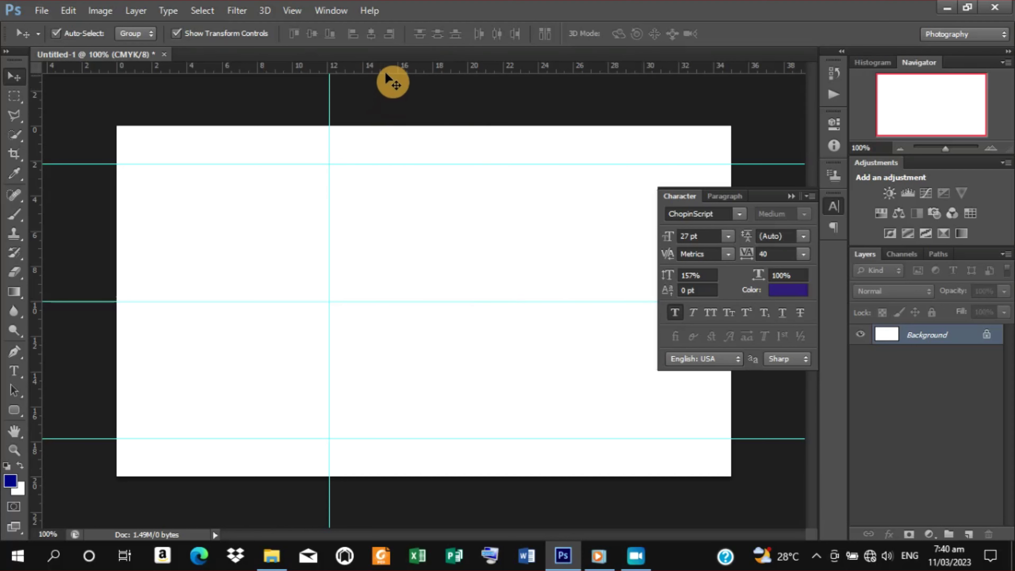
drag(387, 73, 398, 133)
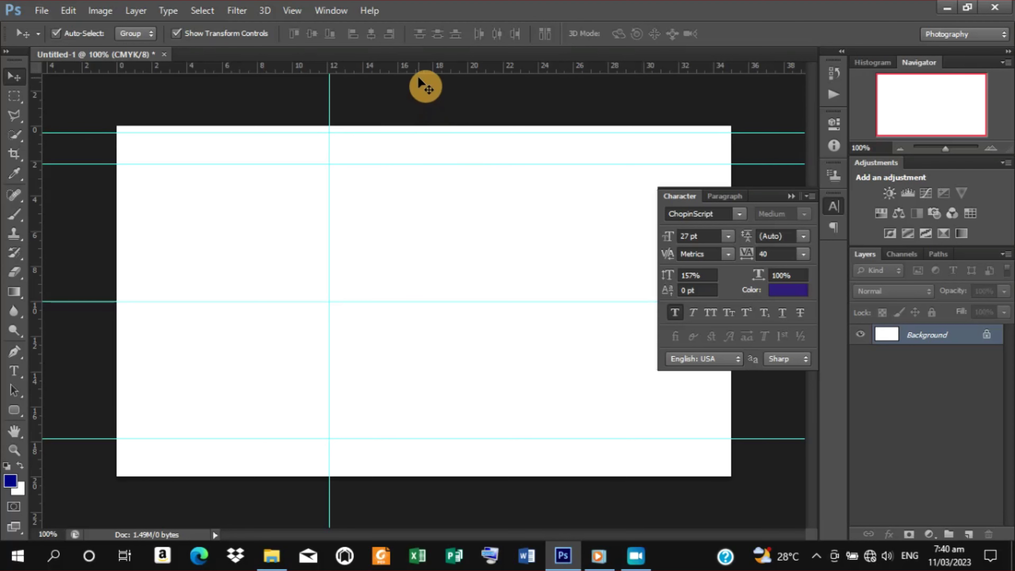
drag(416, 70, 448, 469)
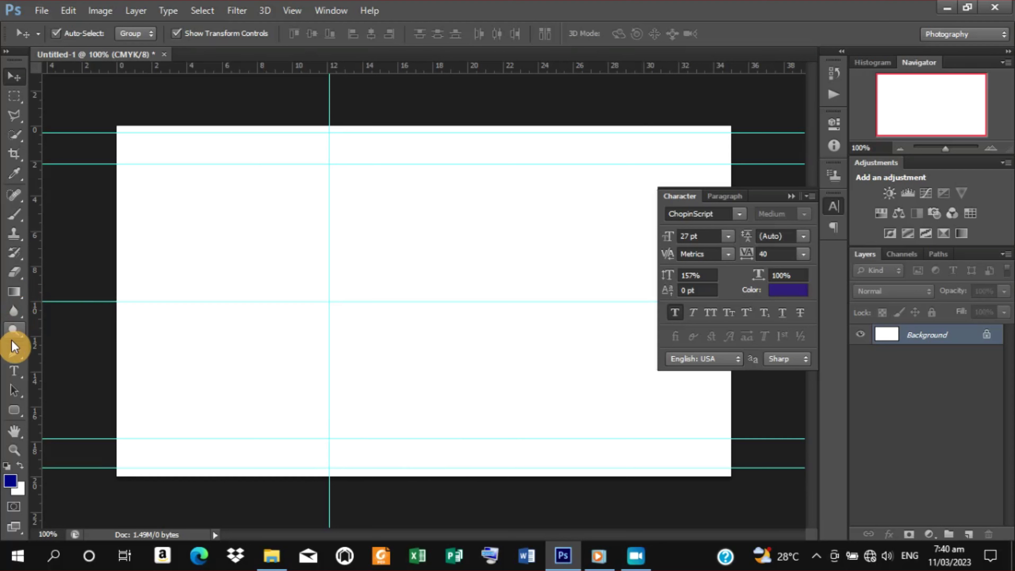
Draw a closed Pen path waving down the vertical guide and wrapping around the canvas's left side.
click(15, 351)
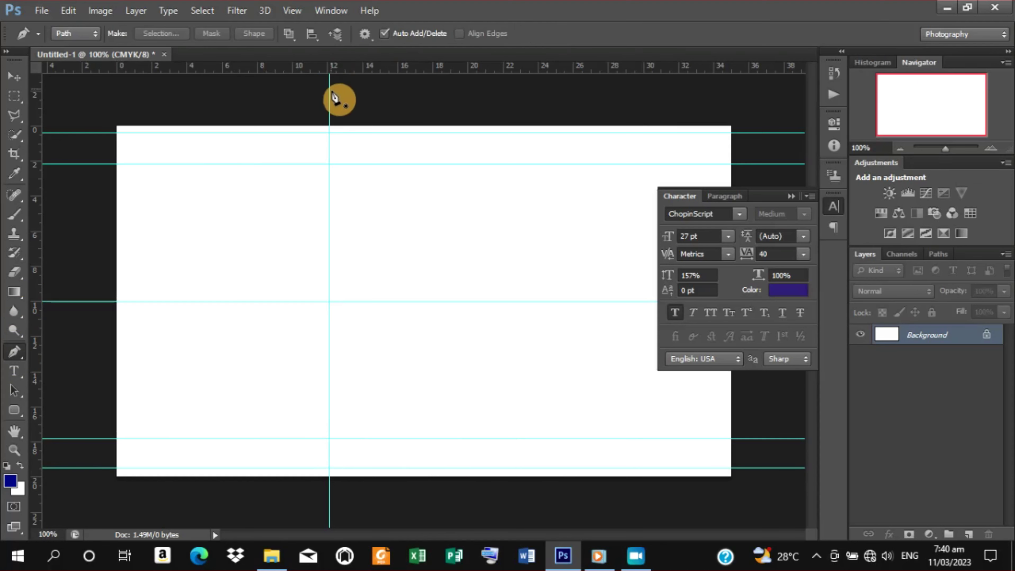
click(349, 116)
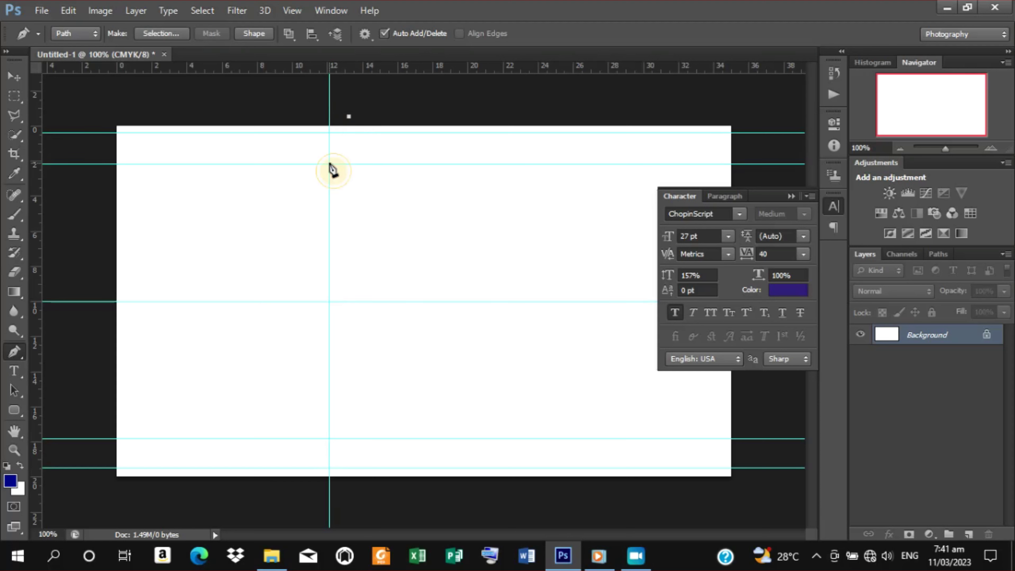
mouse_move(330, 165)
mouse_down()
mouse_move(348, 175)
mouse_move(343, 188)
mouse_up()
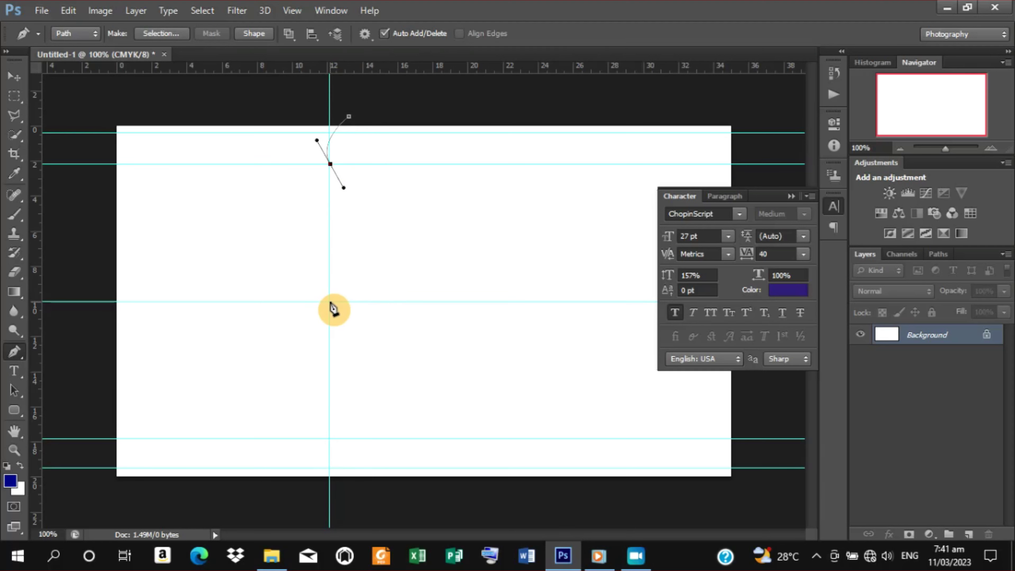
mouse_move(330, 302)
mouse_down()
mouse_move(268, 336)
mouse_move(294, 348)
mouse_up()
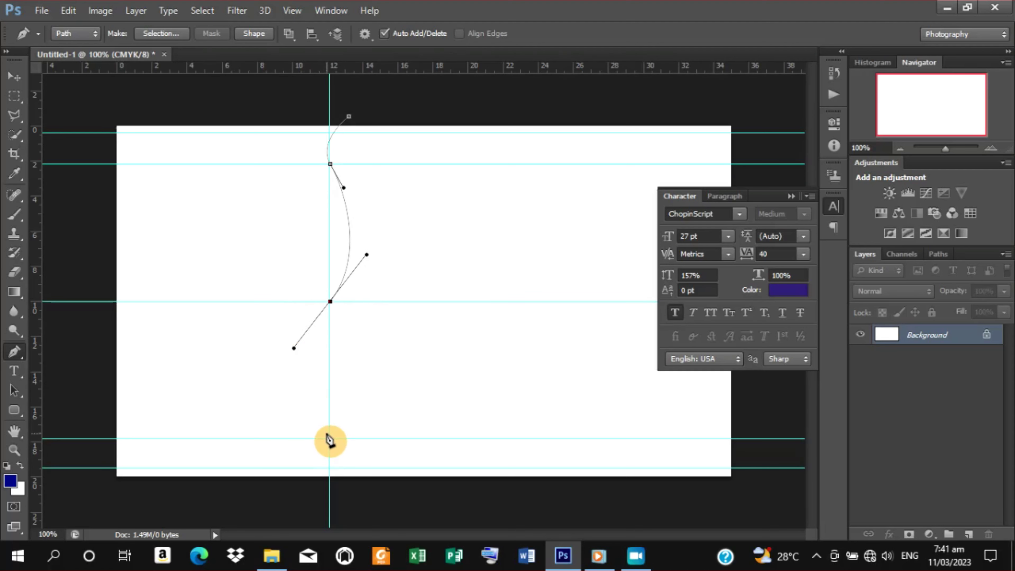
drag(330, 439, 343, 478)
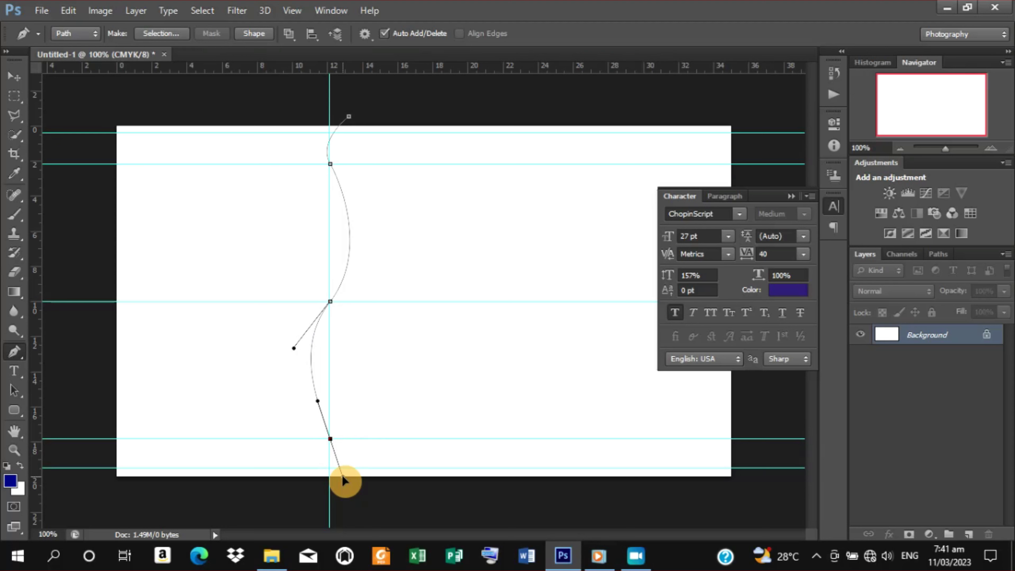
drag(342, 476, 315, 500)
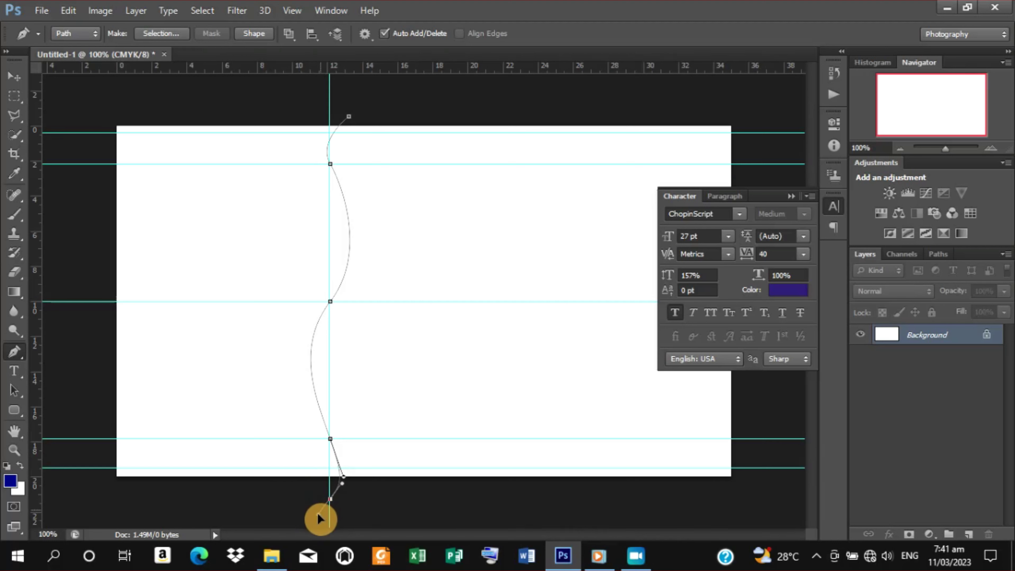
mouse_move(316, 506)
mouse_down()
mouse_move(317, 520)
mouse_move(324, 507)
mouse_up()
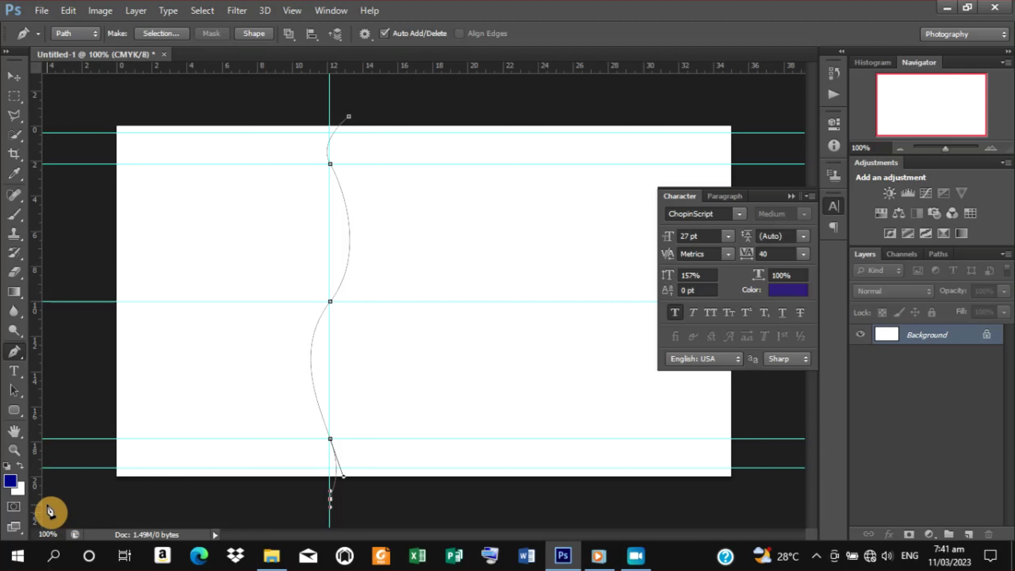
click(48, 505)
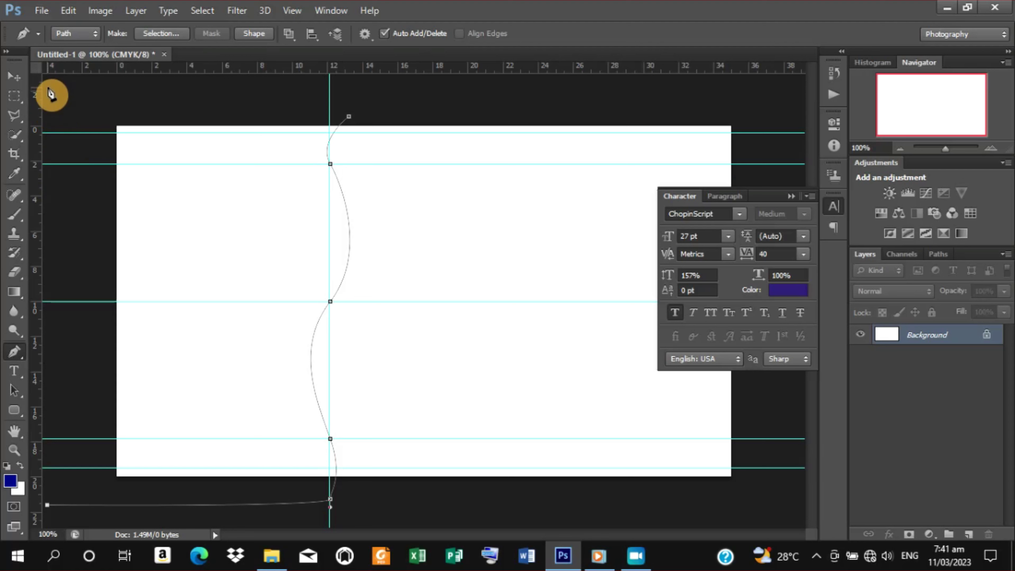
click(48, 87)
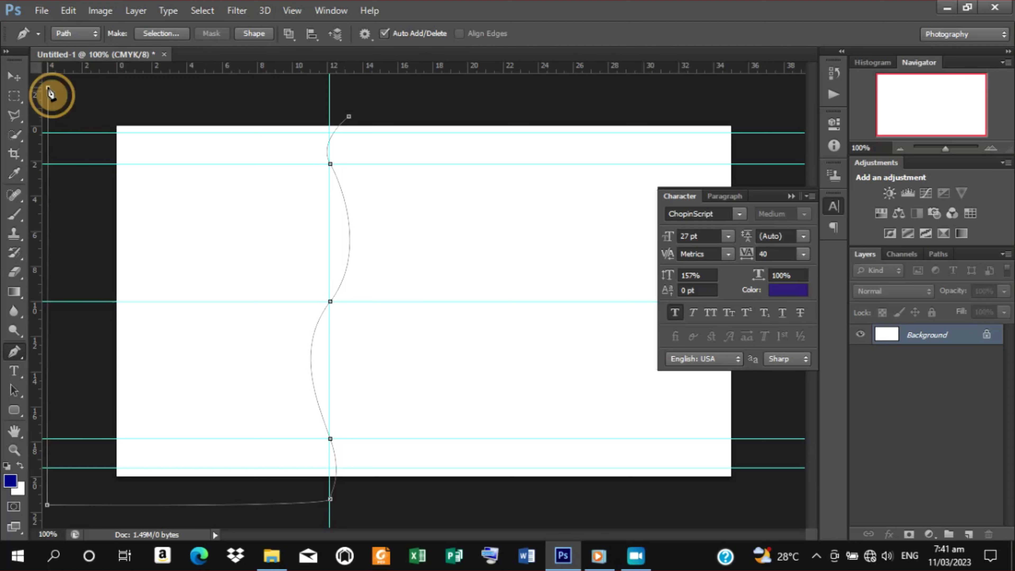
click(349, 116)
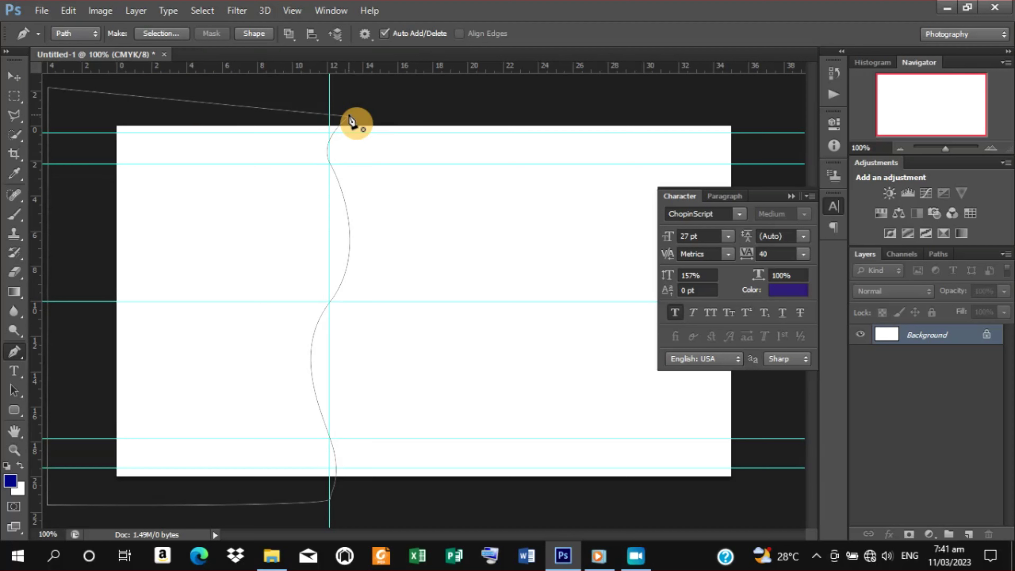
click(96, 36)
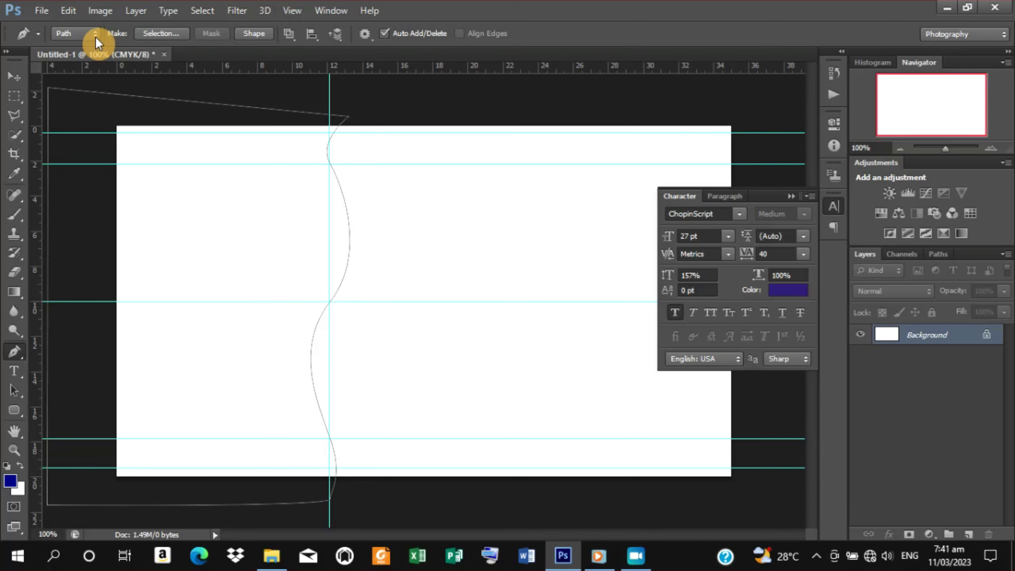
Discard the leftover wavy path outline and return to the Pen tool in Shape mode.
click(78, 51)
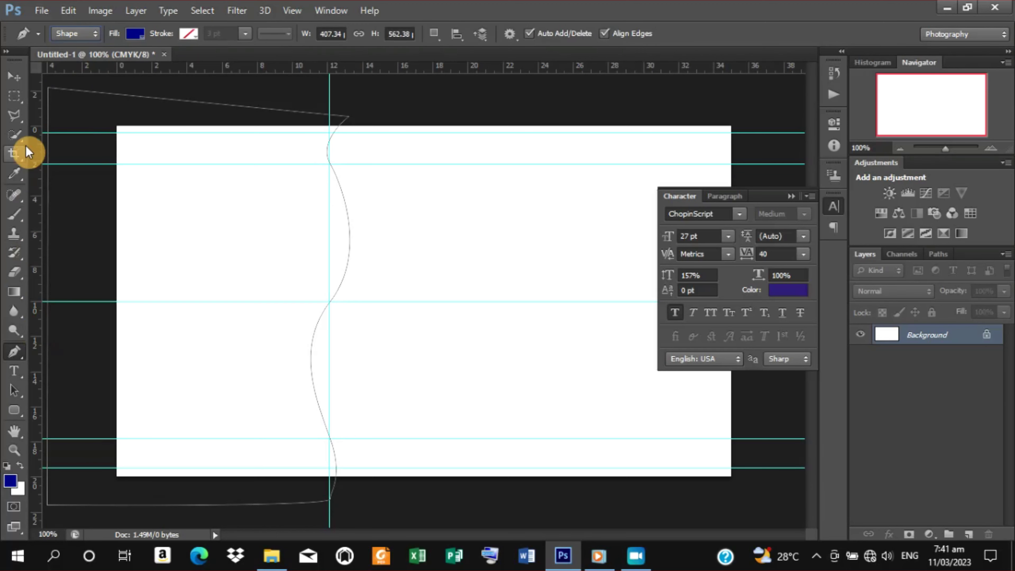
click(14, 76)
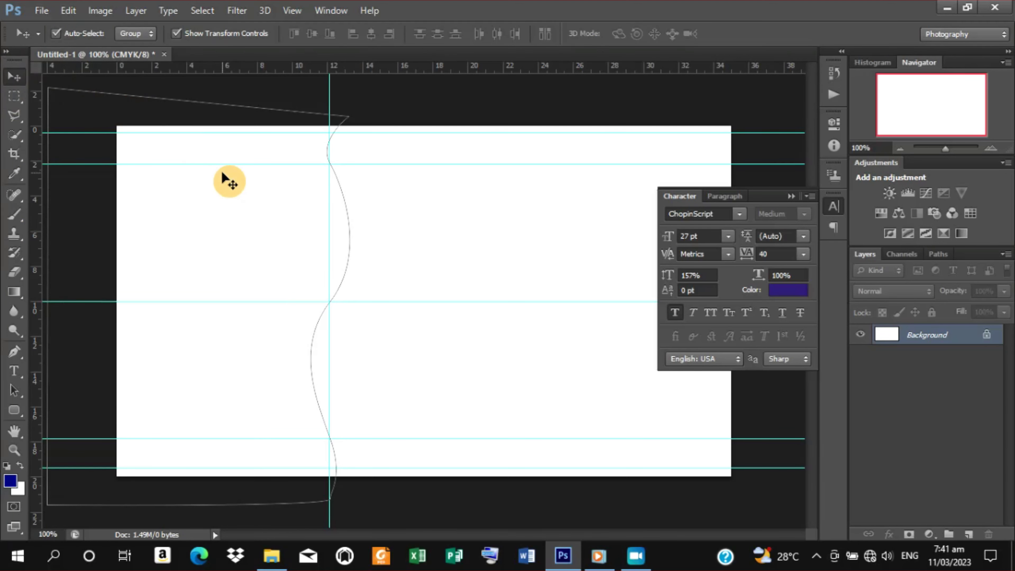
key(ctrl+shift+h)
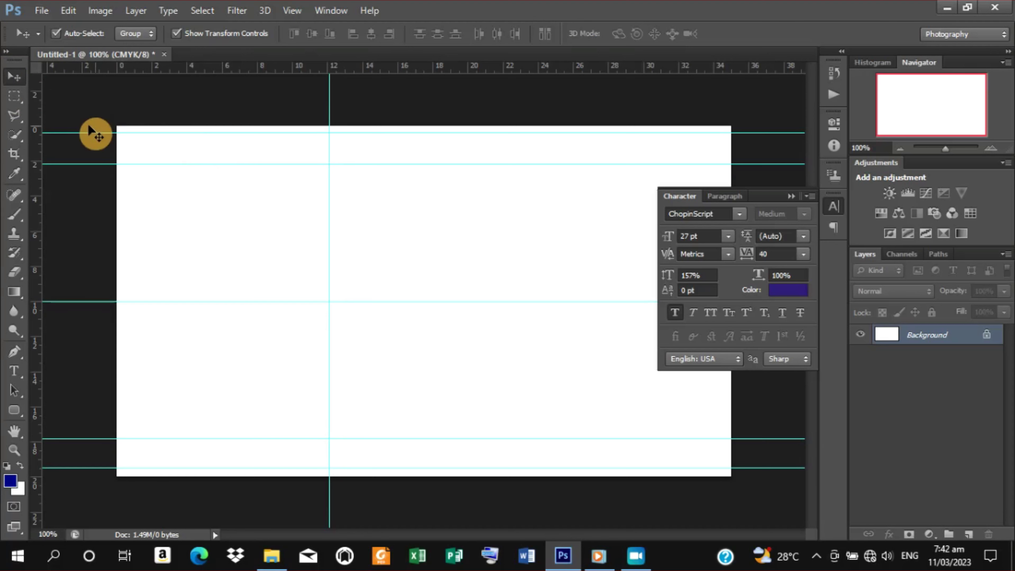
click(15, 351)
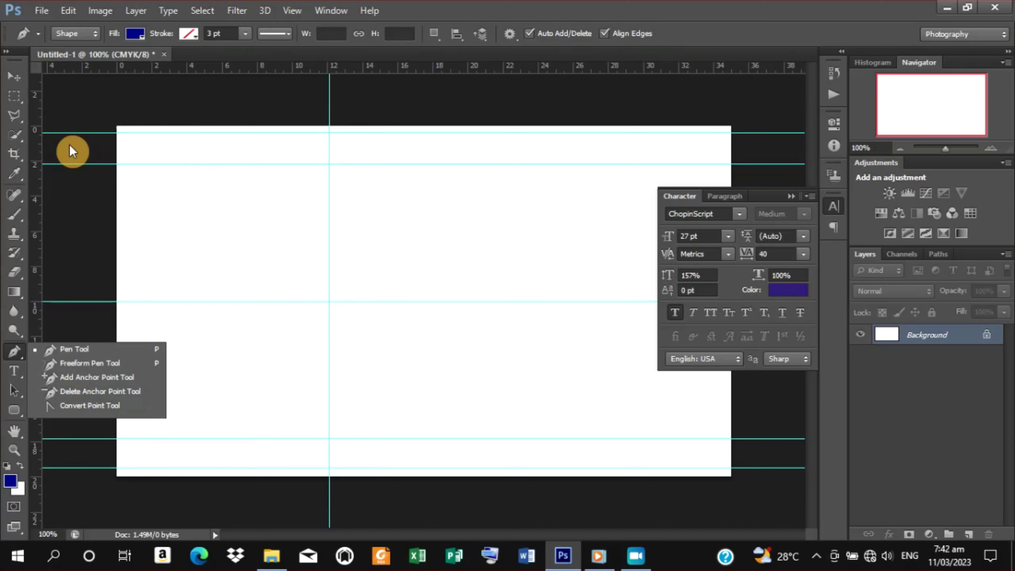
click(94, 34)
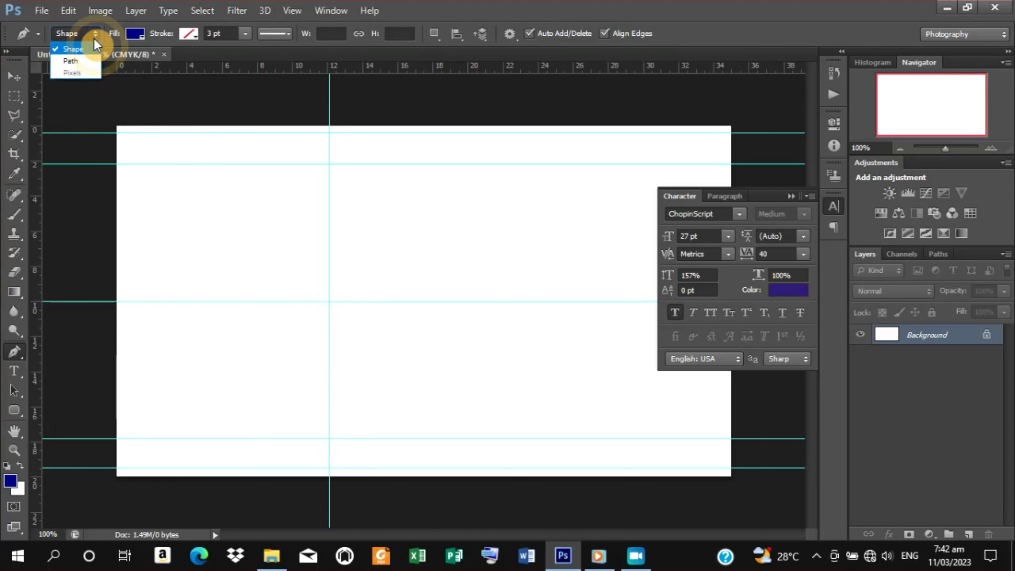
click(87, 49)
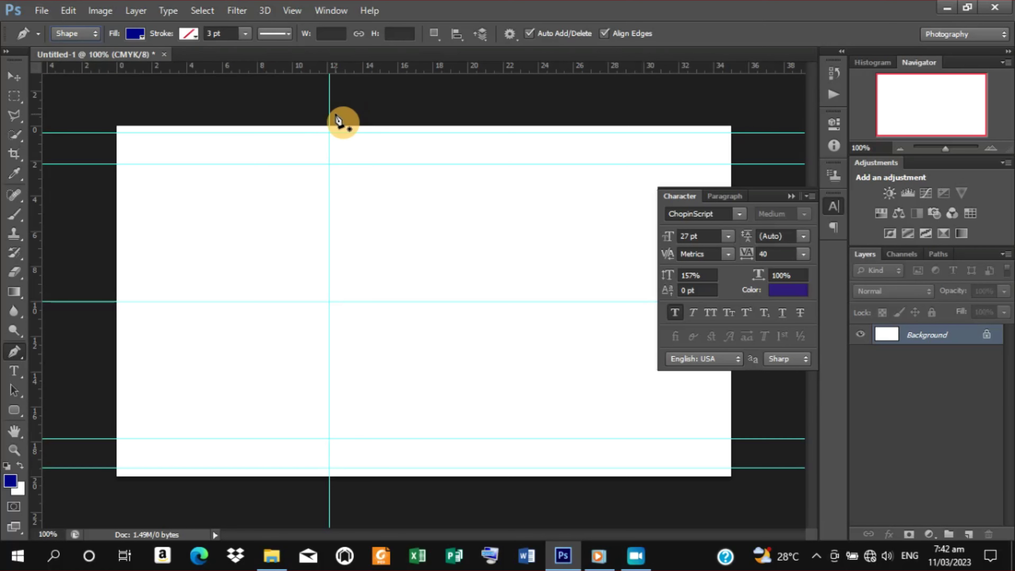
Place curved Pen anchors waving down the vertical guide to below the canvas bottom.
click(342, 114)
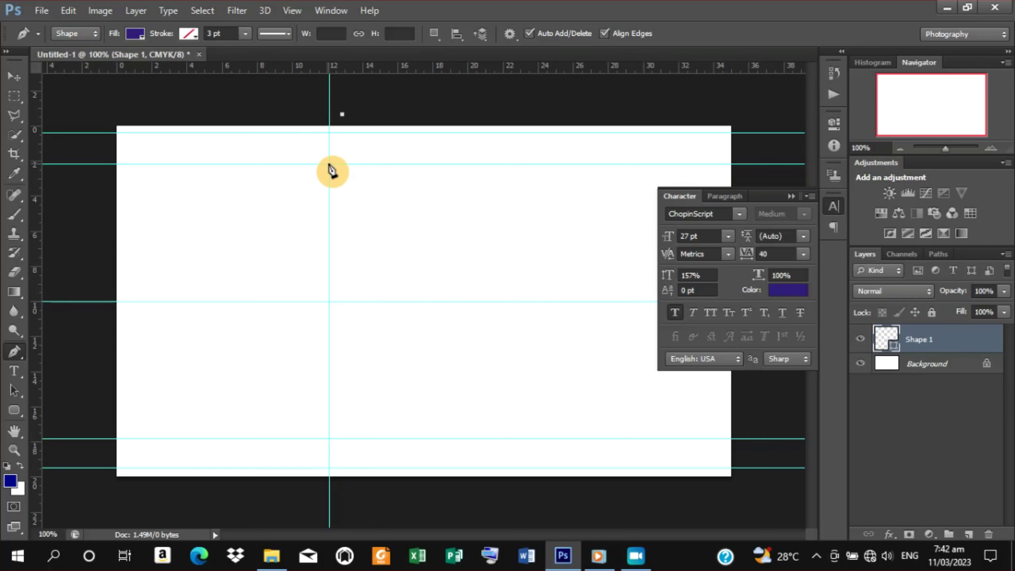
mouse_move(331, 164)
mouse_down()
mouse_move(337, 210)
mouse_move(333, 200)
mouse_up()
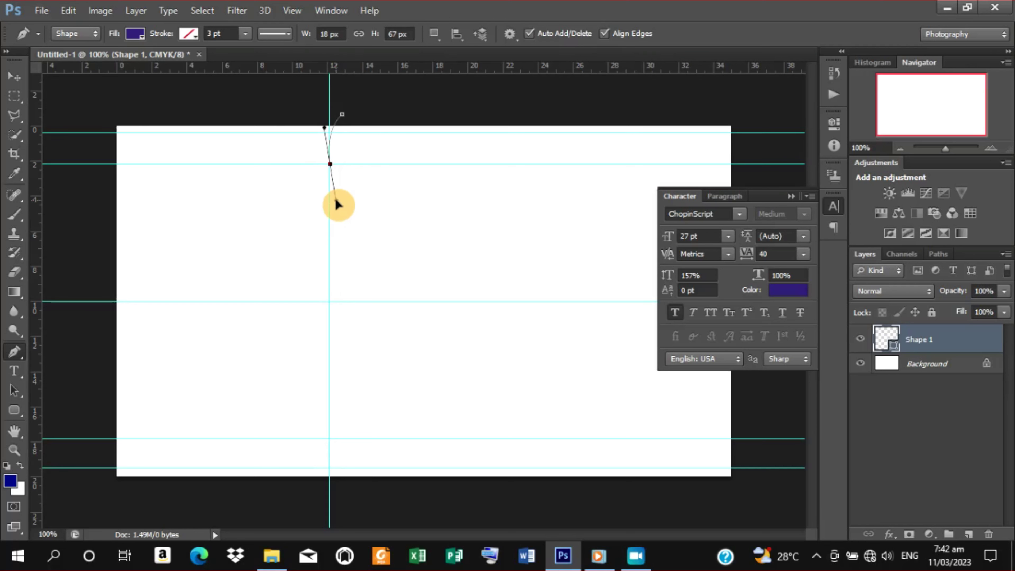
drag(334, 205, 334, 205)
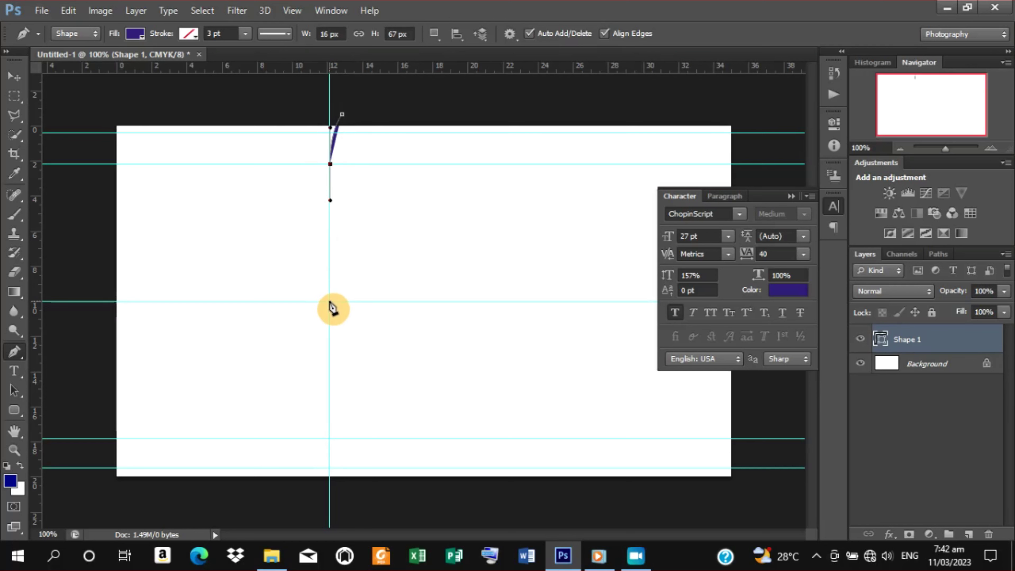
mouse_move(330, 302)
mouse_down()
mouse_move(306, 352)
mouse_move(300, 434)
mouse_move(306, 376)
mouse_up()
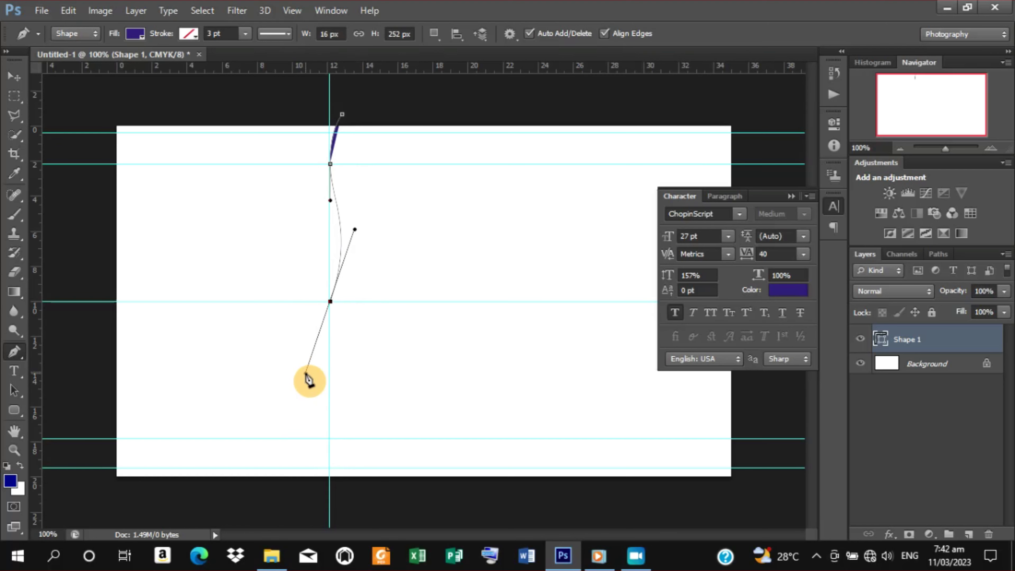
drag(305, 373, 306, 373)
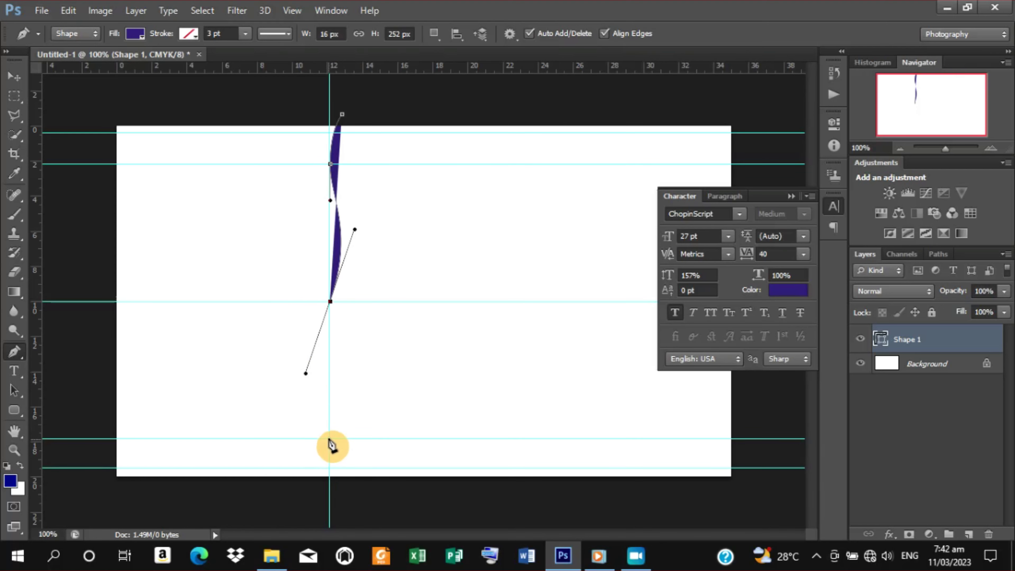
drag(330, 438, 351, 469)
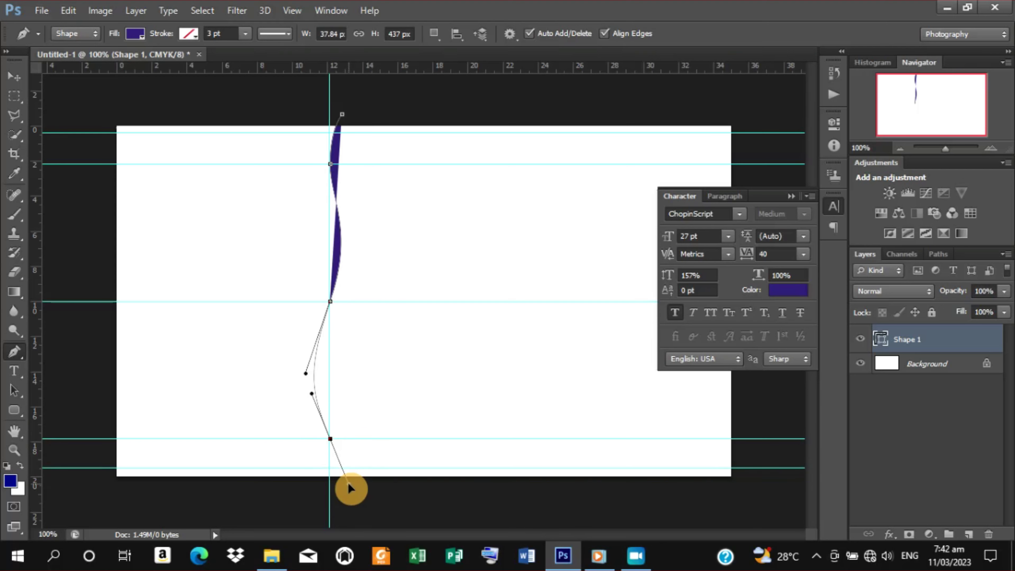
drag(351, 469, 348, 484)
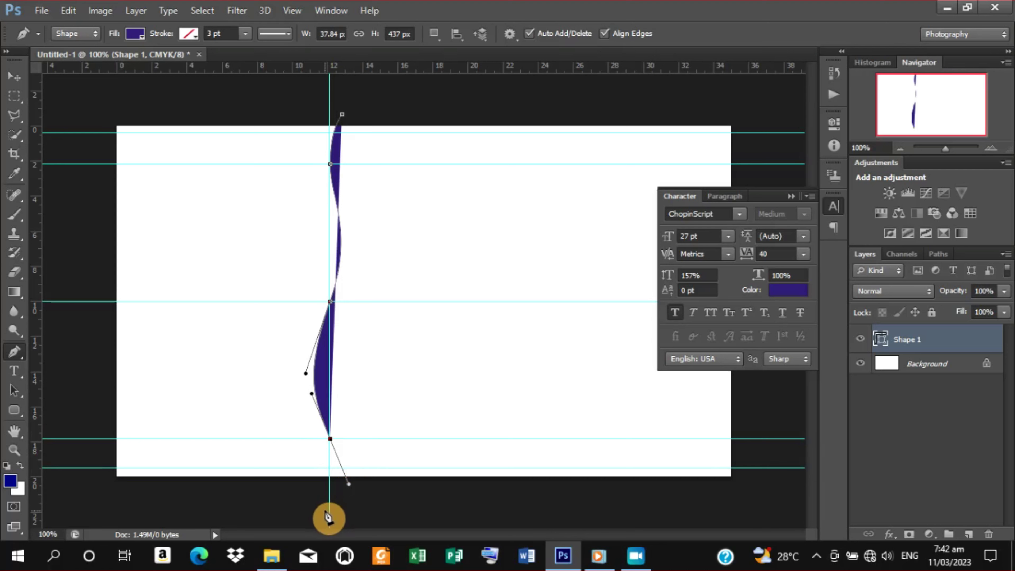
drag(331, 511, 334, 526)
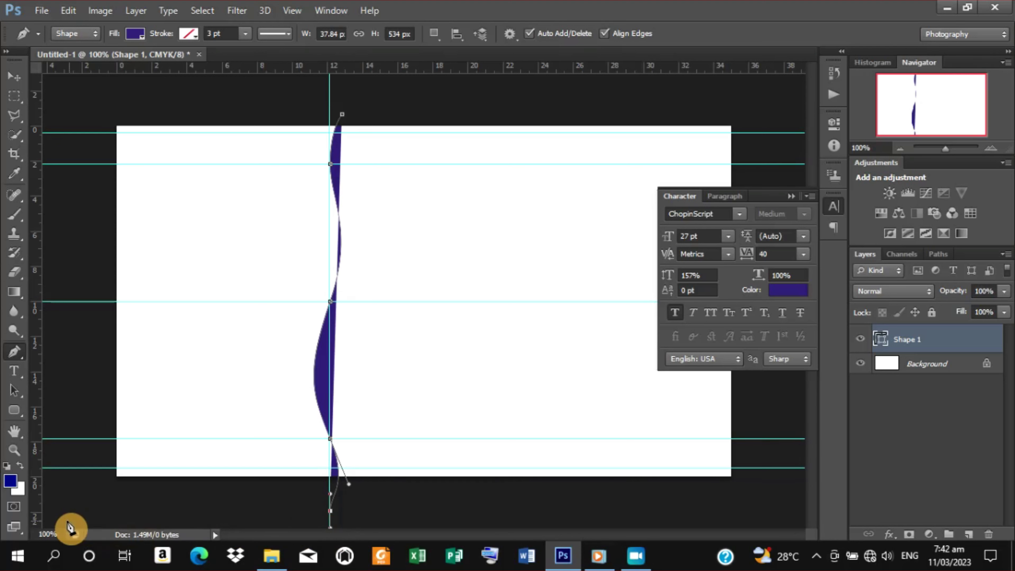
Close the shape with corner points around the canvas's left side, creating Shape 1.
click(44, 520)
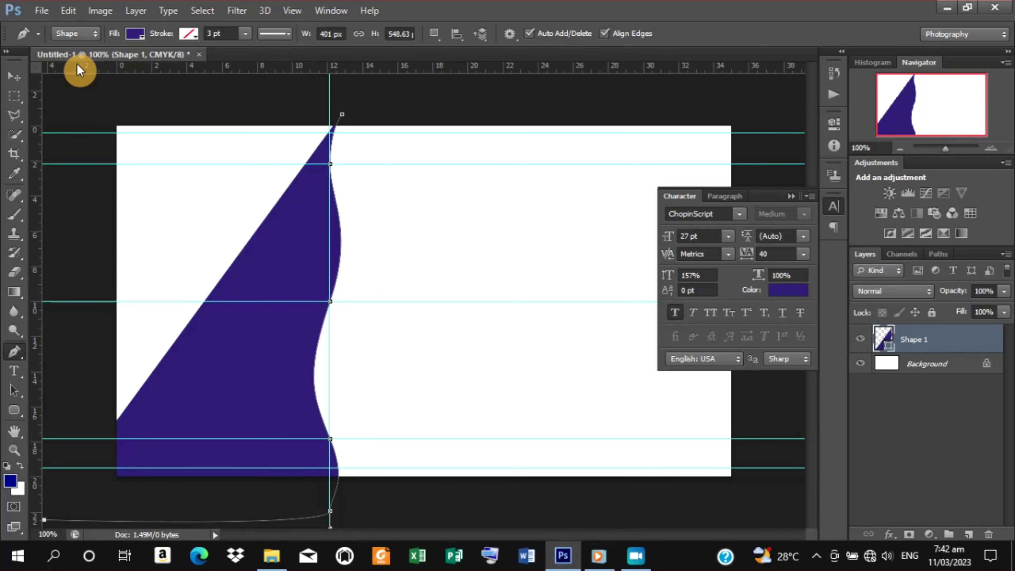
click(46, 83)
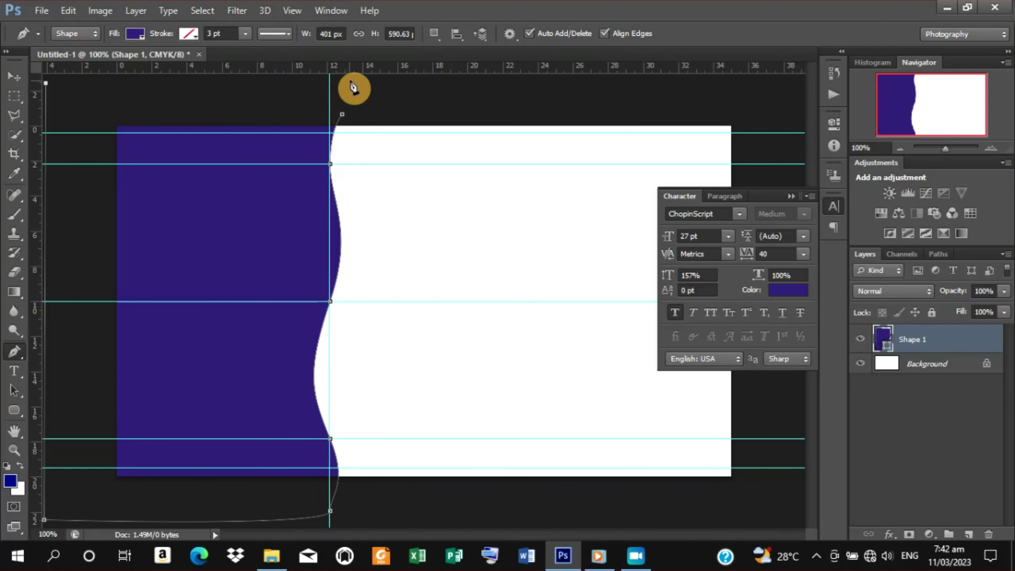
click(374, 81)
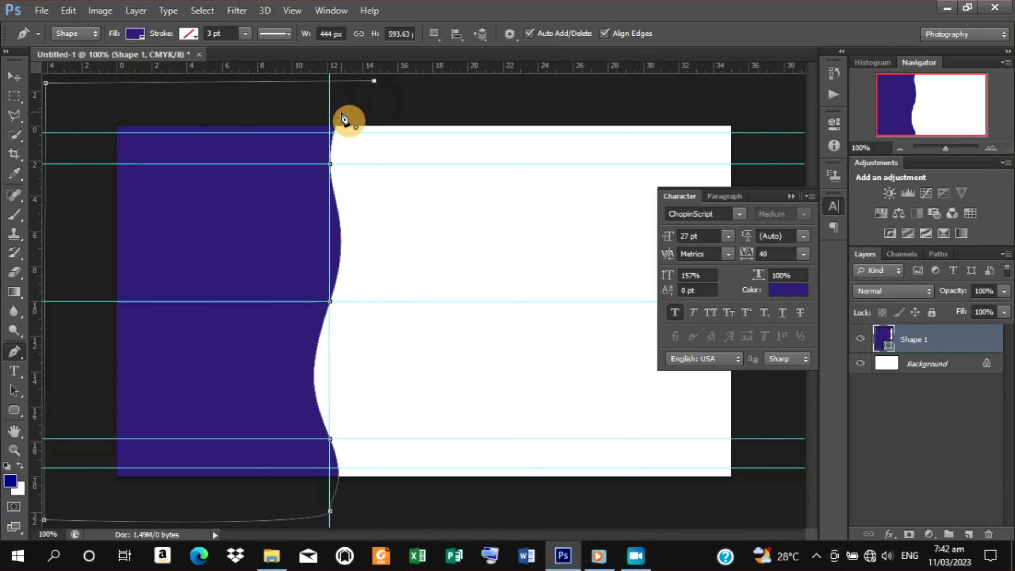
click(342, 116)
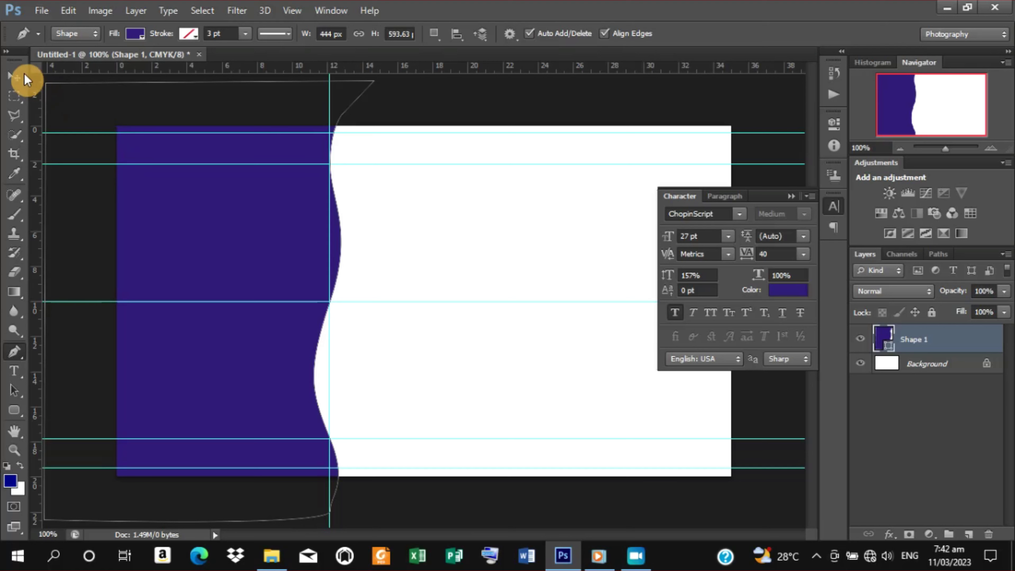
Select the Shape 1 panel and shift it so its wavy edge sits on the vertical guide.
click(20, 82)
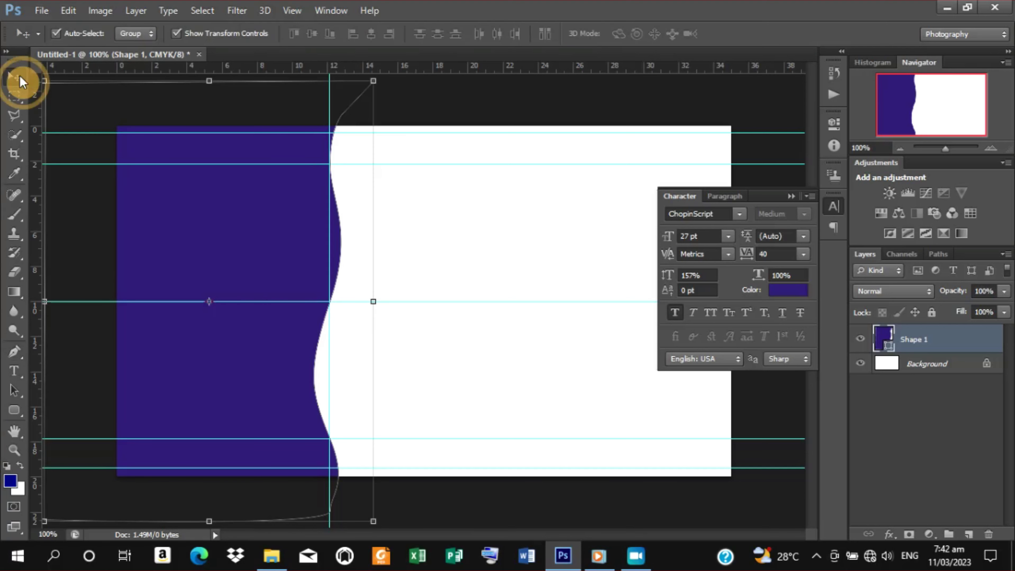
click(486, 103)
click(263, 246)
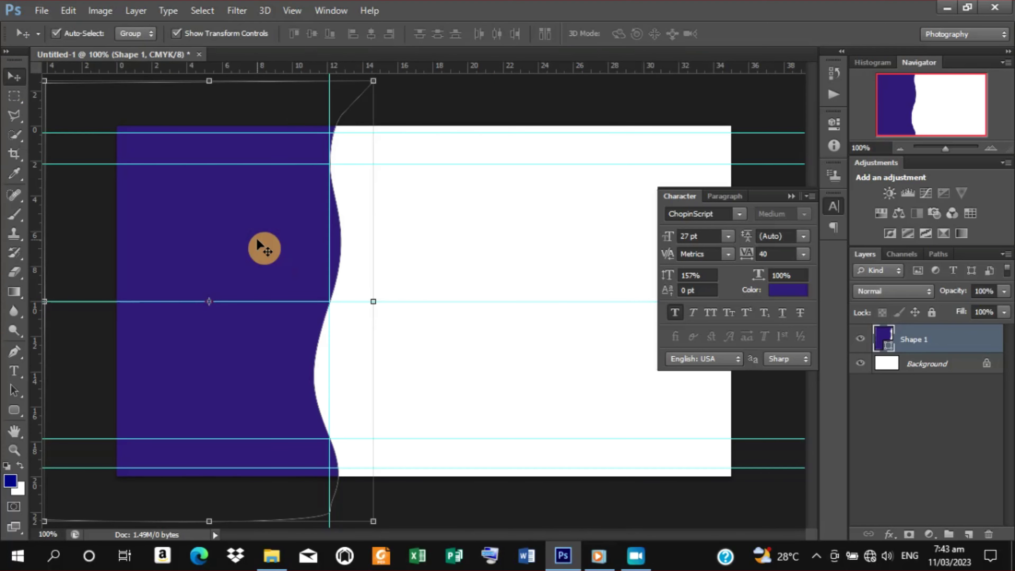
drag(258, 241, 256, 240)
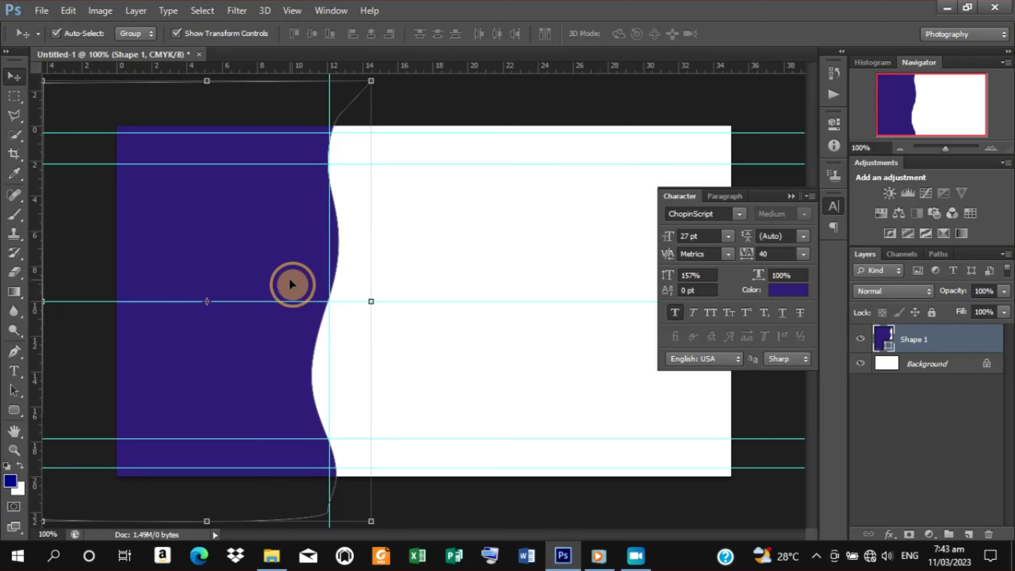
drag(290, 278, 301, 280)
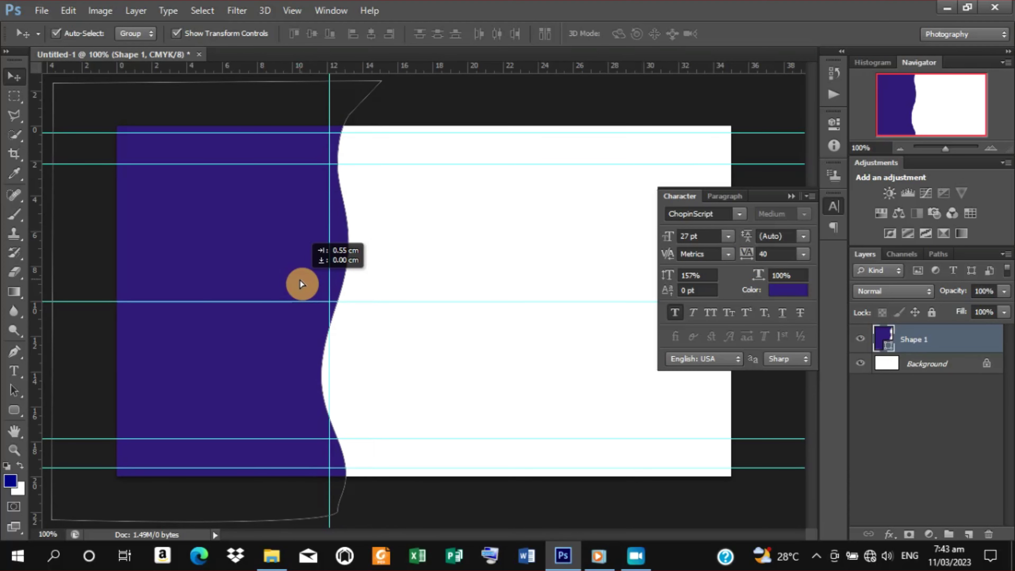
mouse_move(300, 282)
mouse_down()
mouse_move(258, 282)
mouse_move(285, 280)
mouse_up()
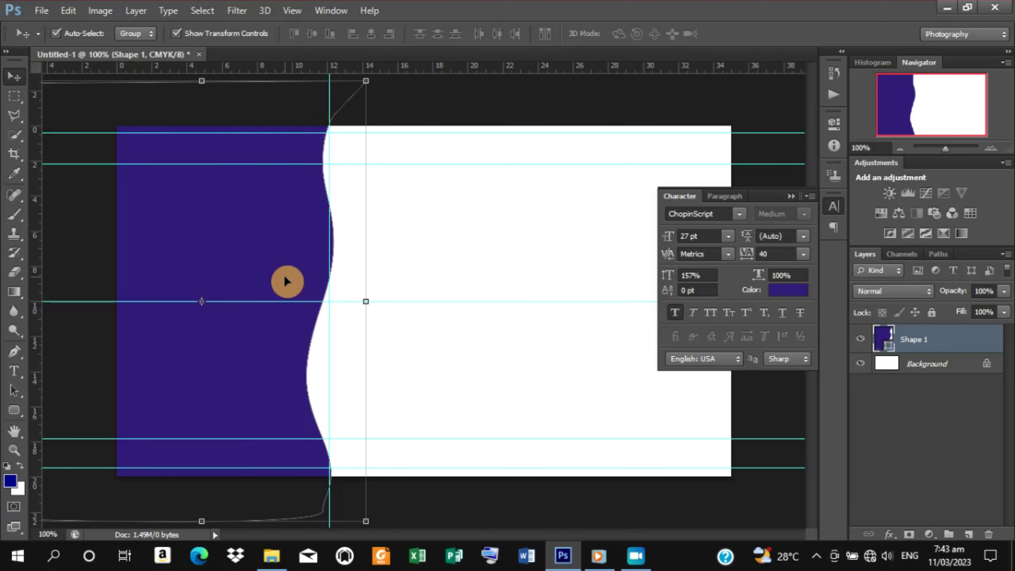
Duplicate Shape 1 as 'Shape 1 copy' and nudge the copy three steps right.
right_click(922, 344)
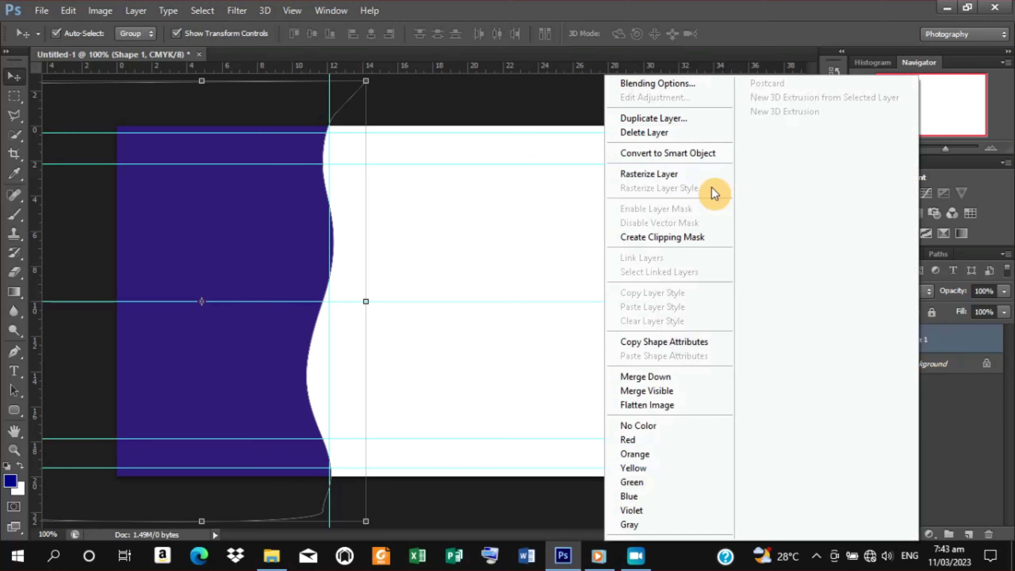
click(638, 119)
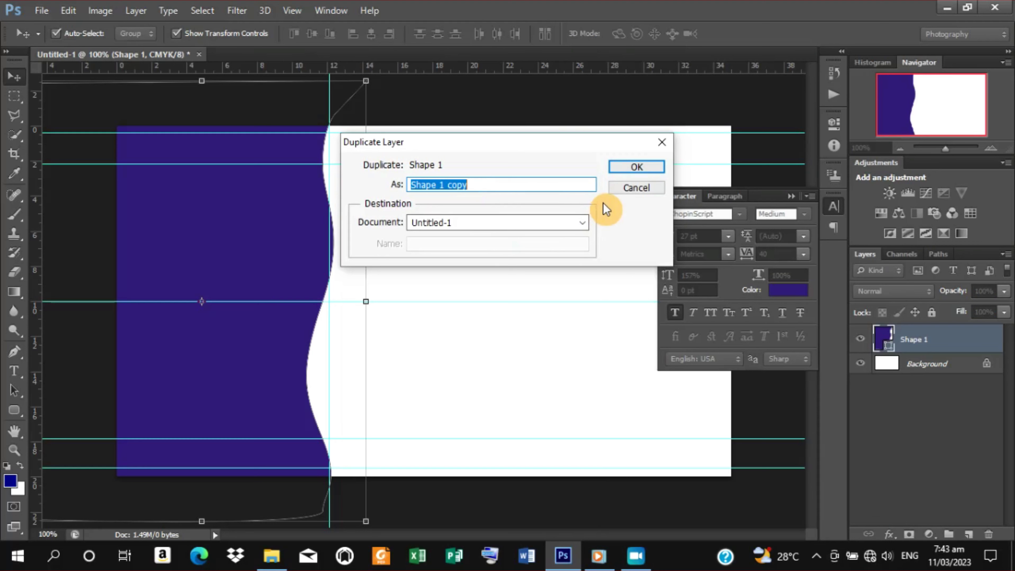
click(635, 170)
click(186, 294)
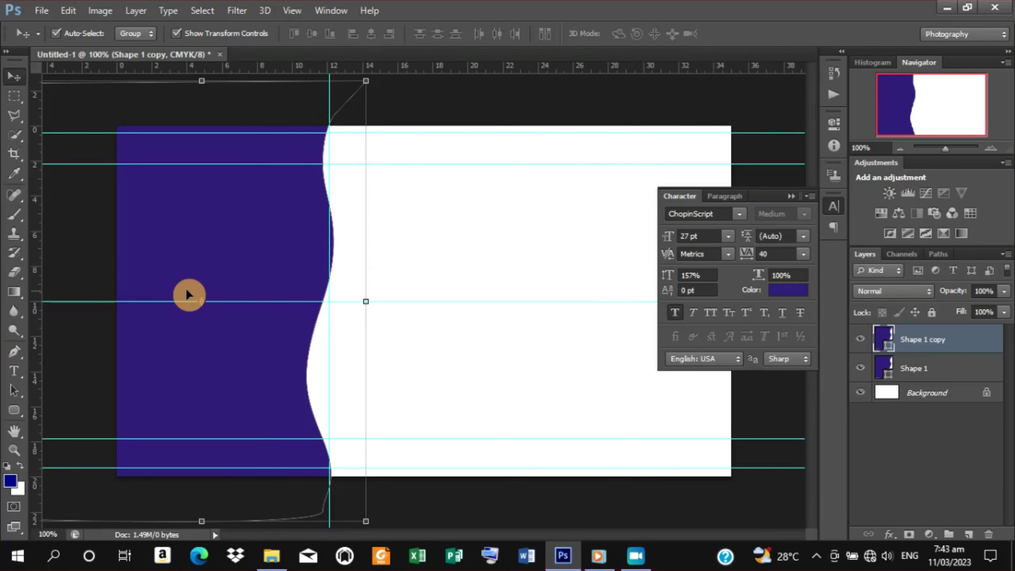
key(Right)
key(Right)
key(Right)
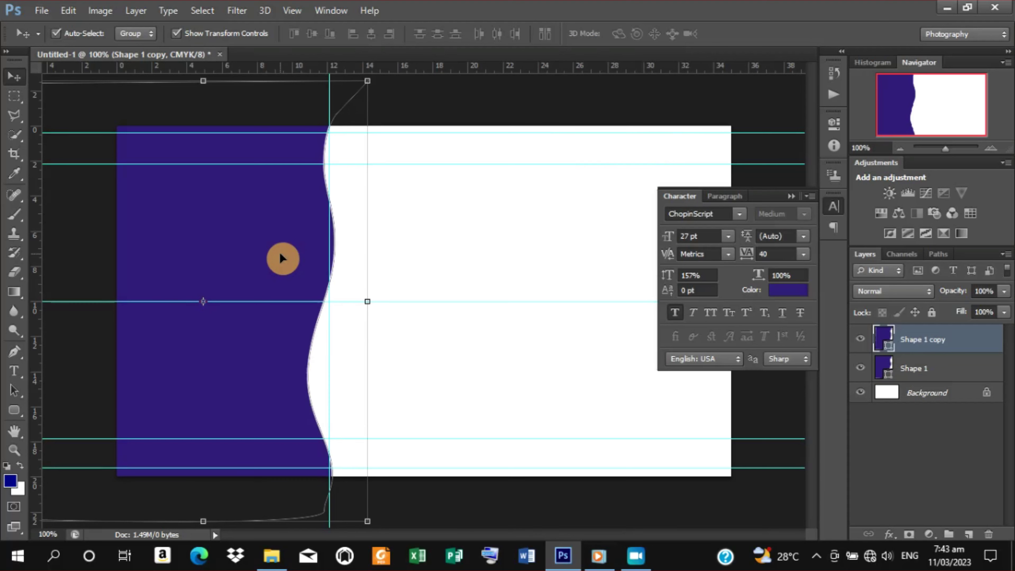
key(Right)
key(Right)
key(Right)
key(Right)
key(Right)
key(Right)
key(Right)
key(Right)
key(Right)
key(Right)
key(Right)
key(Right)
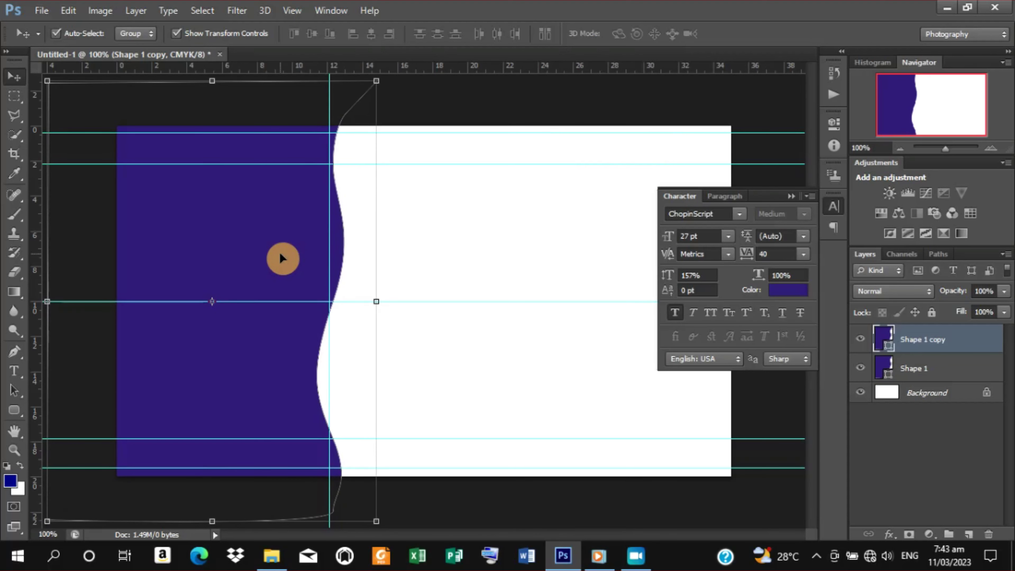
key(Right)
key(Right)
key(Right)
key(Right)
key(Right)
click(919, 342)
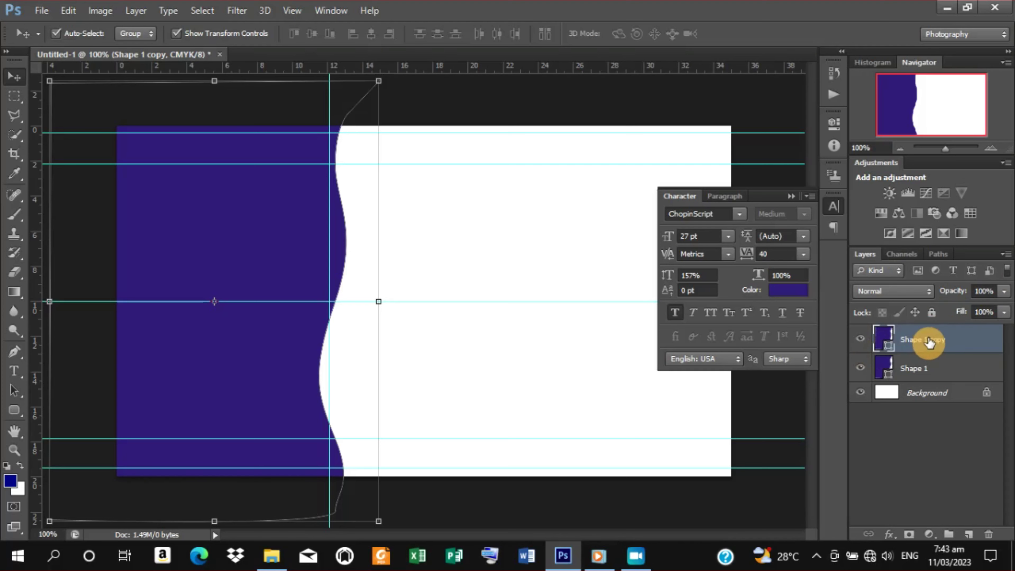
Give Shape 1 copy a Color Overlay in dark red #500000.
right_click(931, 343)
click(691, 89)
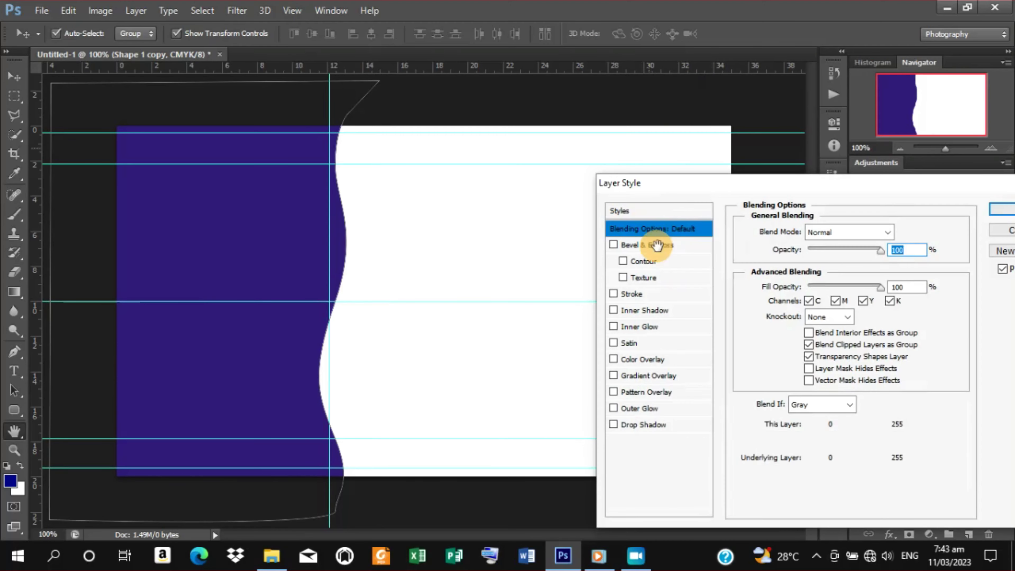
click(648, 361)
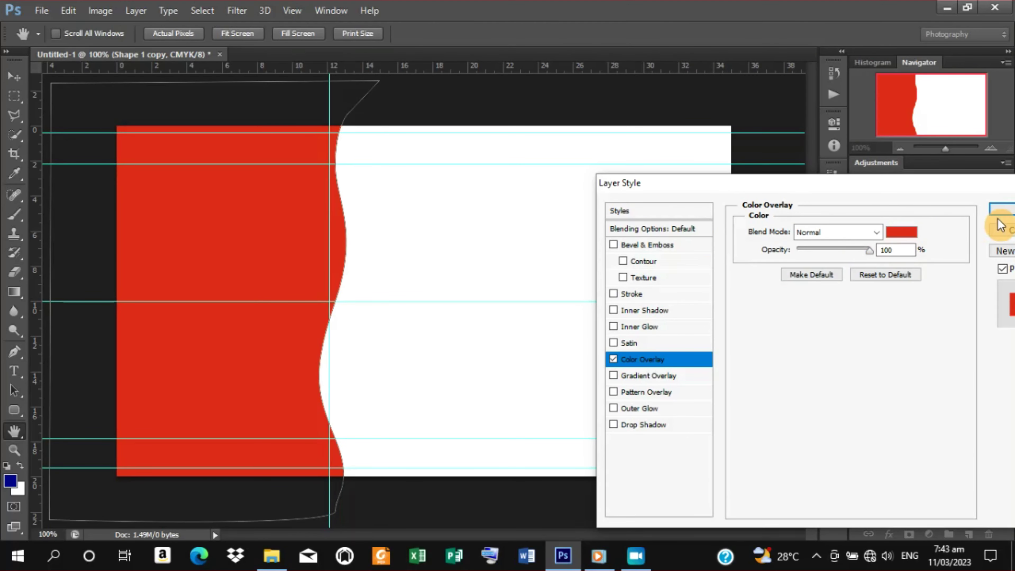
click(902, 232)
drag(783, 271, 792, 329)
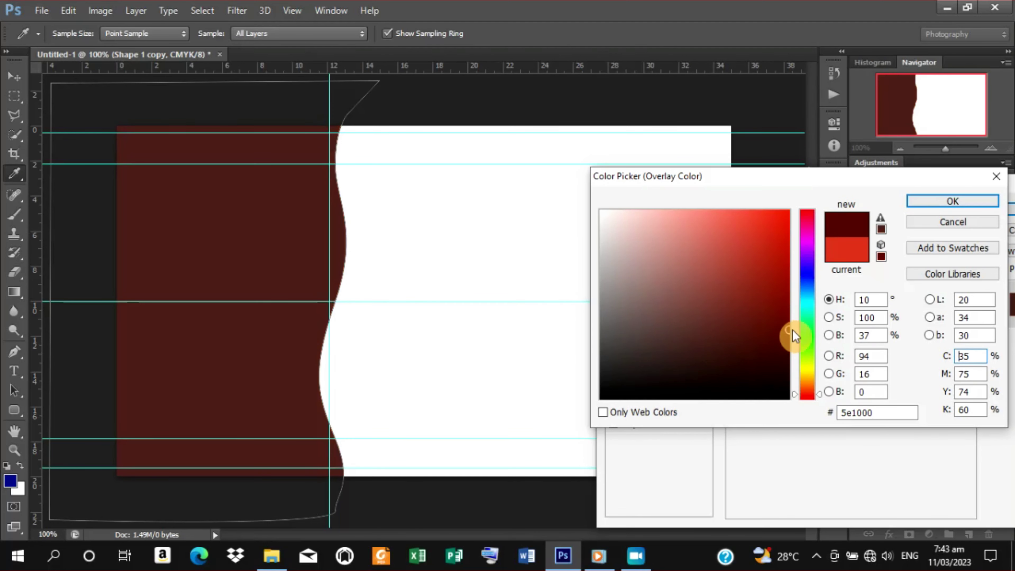
drag(884, 413, 770, 415)
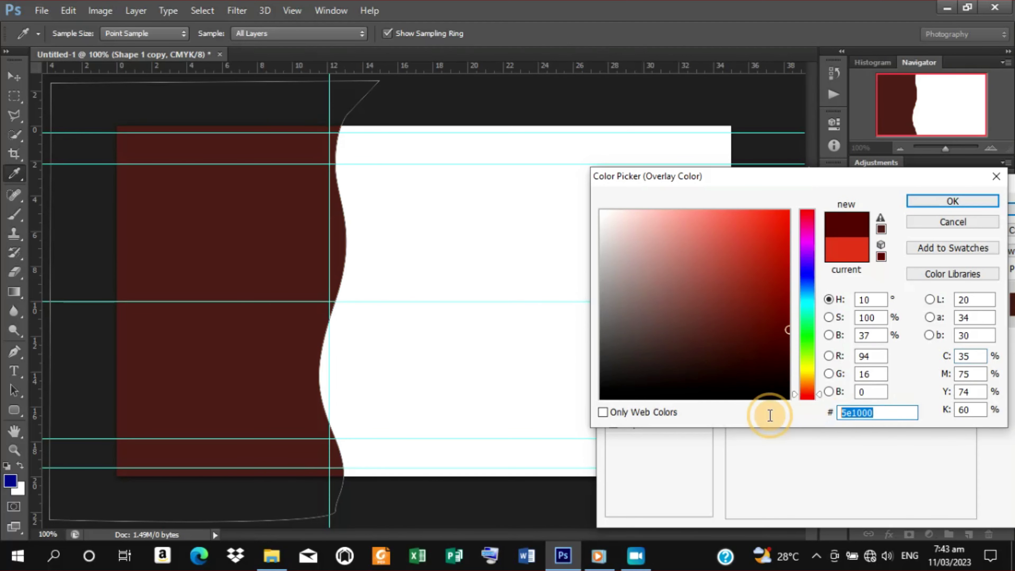
text(5)
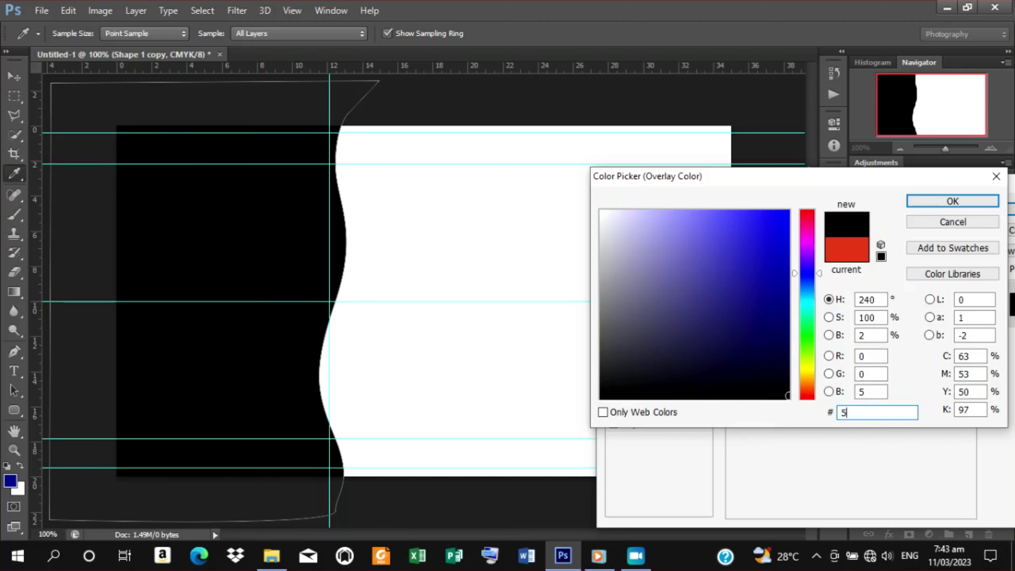
text(000)
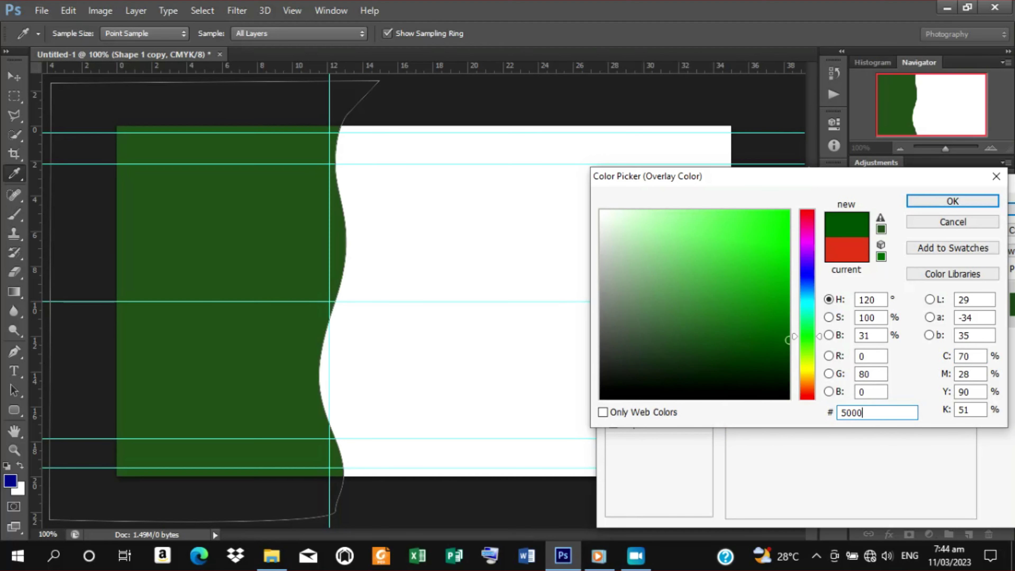
text(00)
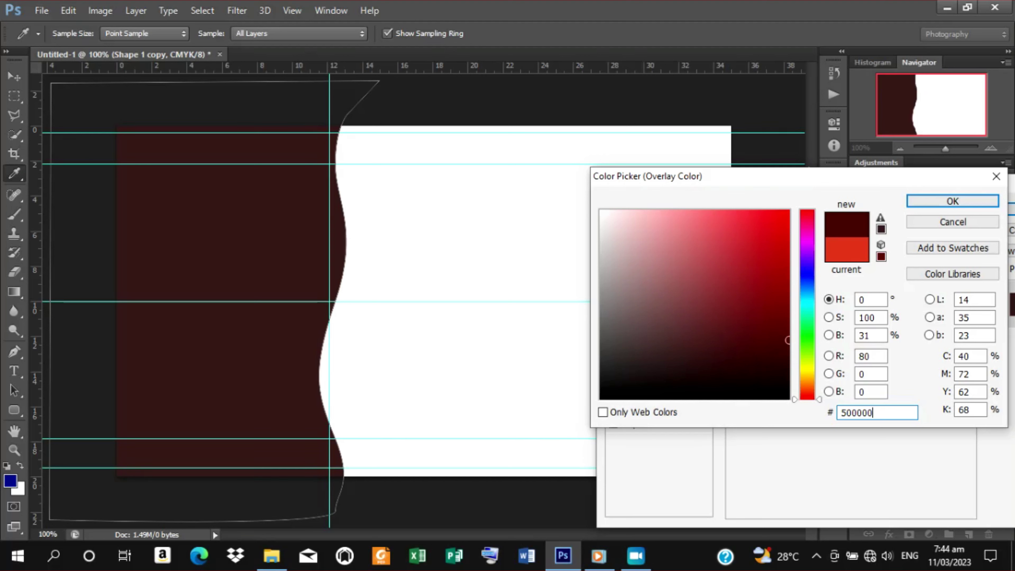
click(953, 200)
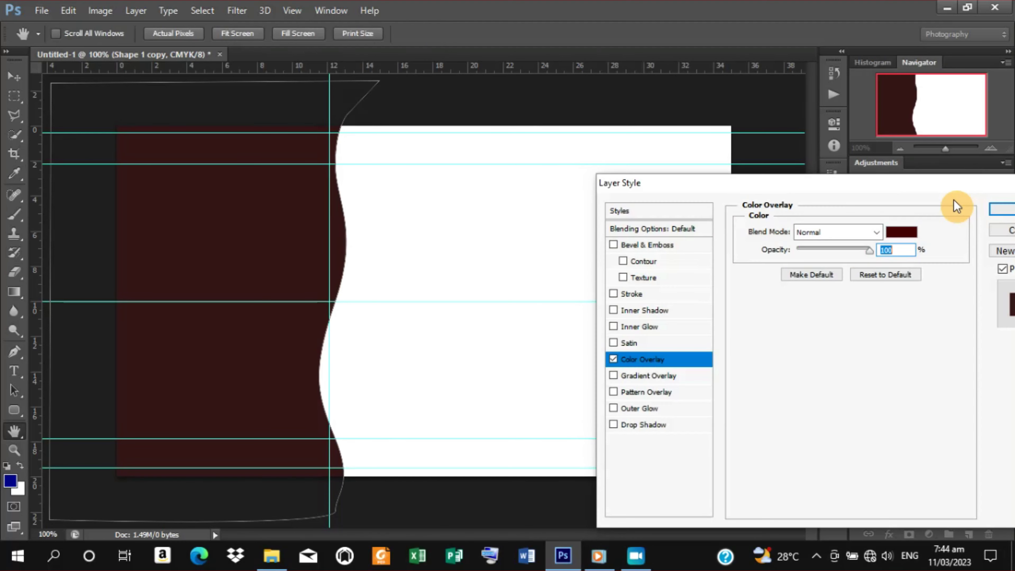
Apply the overlay, nudge the dark red copy left, and move Shape 1 above it.
click(1006, 216)
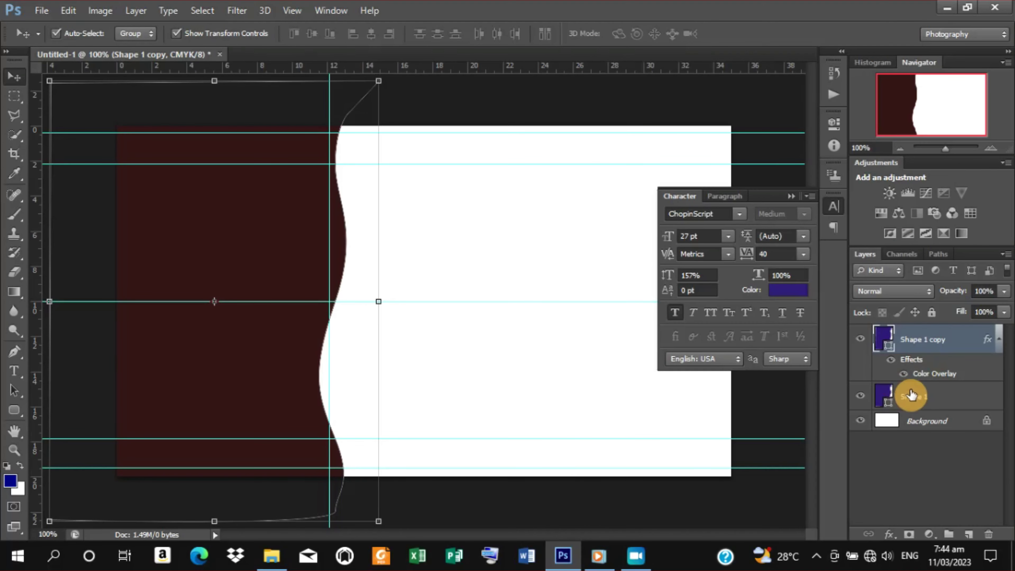
key(Left)
key(Left)
key(Left)
key(Left)
key(Left)
key(Left)
key(Left)
key(Left)
key(Left)
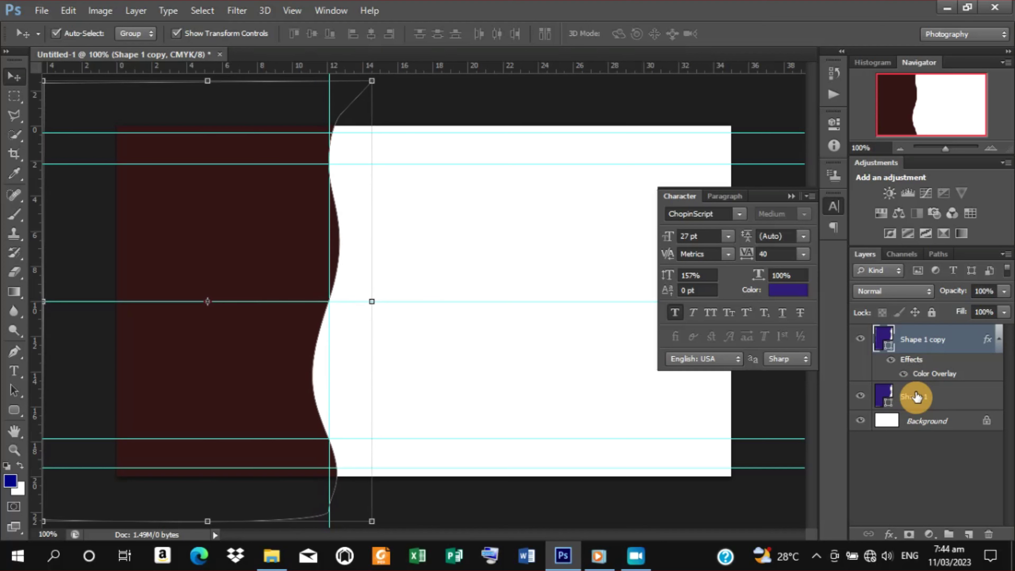
key(Left)
key(Left)
key(Left)
key(Left)
key(Left)
key(Left)
key(Left)
key(Left)
key(Left)
key(Left)
key(Left)
key(Left)
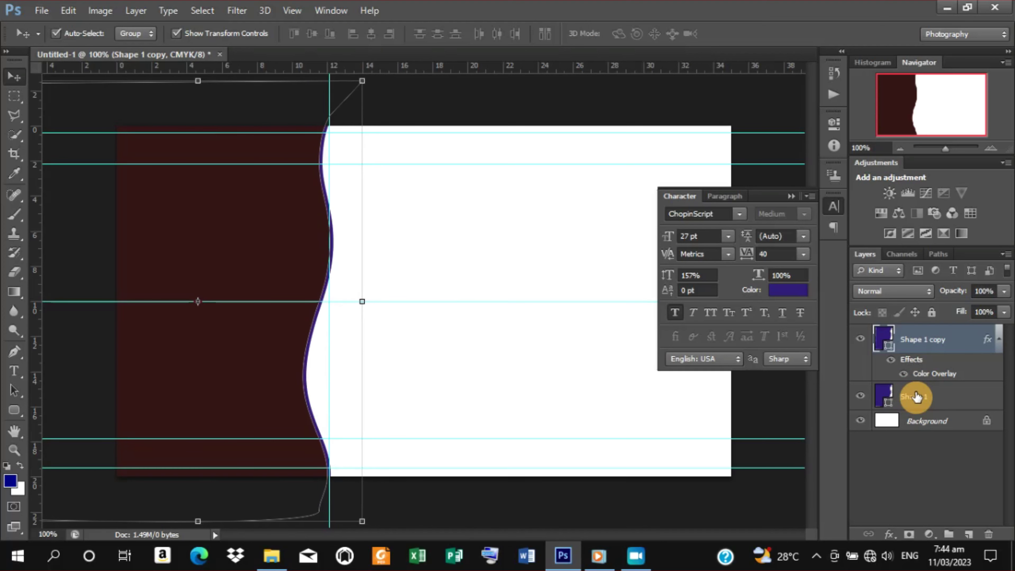
key(Left)
key(Left)
key(Left)
key(Left)
key(Left)
key(Left)
key(Left)
key(Left)
key(Left)
key(Left)
key(Left)
key(Left)
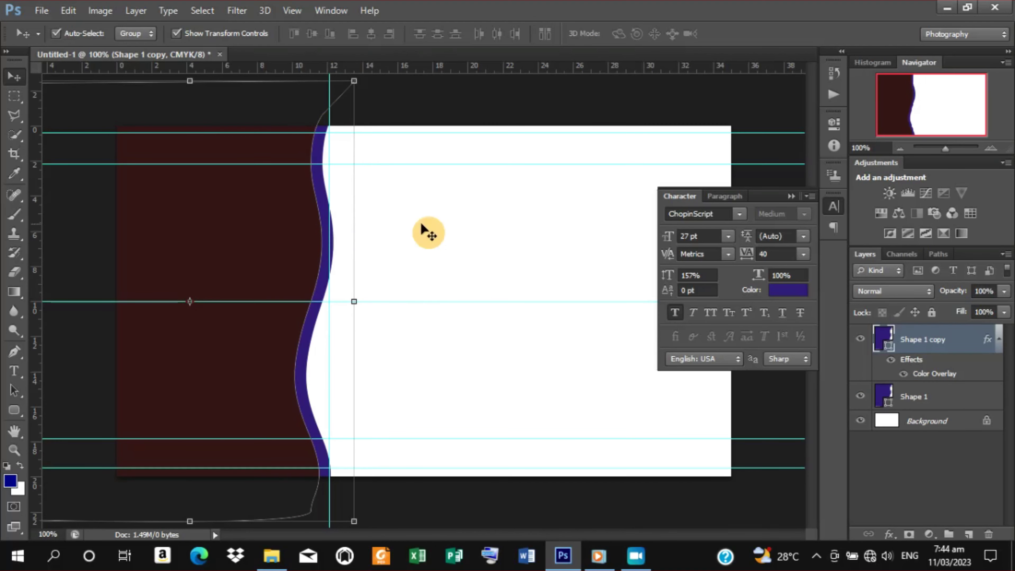
click(936, 398)
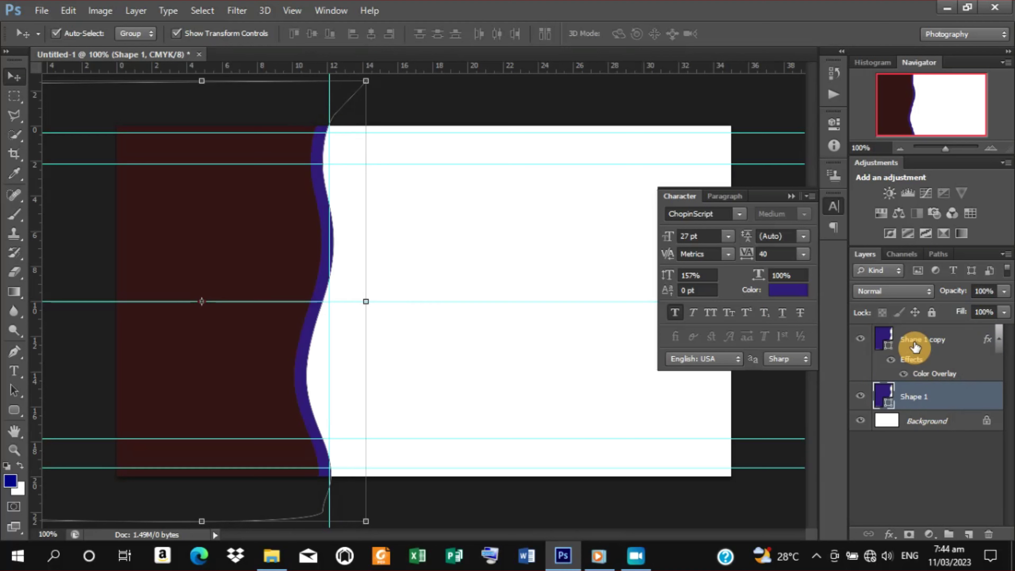
drag(928, 396, 932, 334)
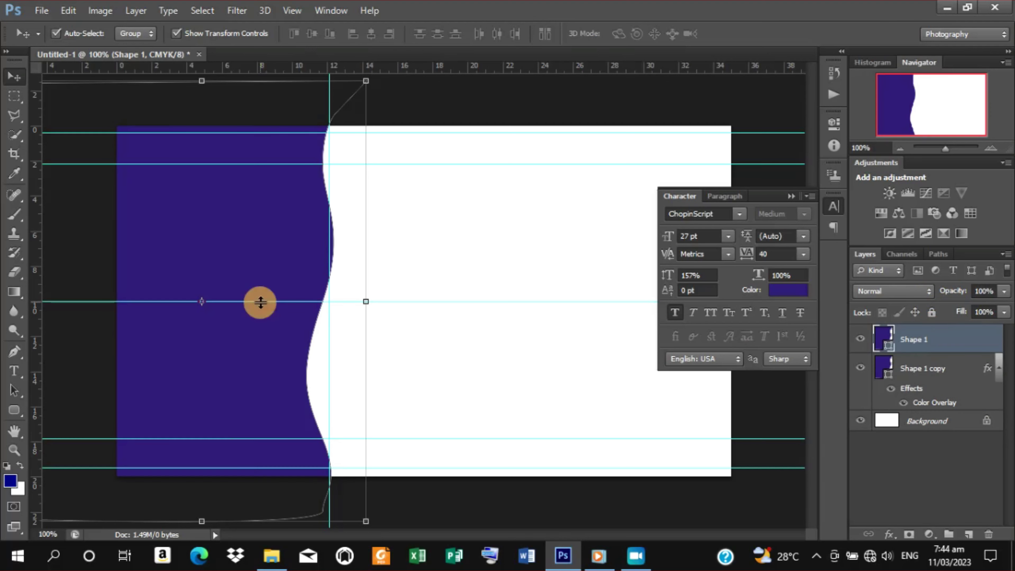
Place the image 4028 from Desktop > MENS CLOTHENS into the banner.
click(42, 10)
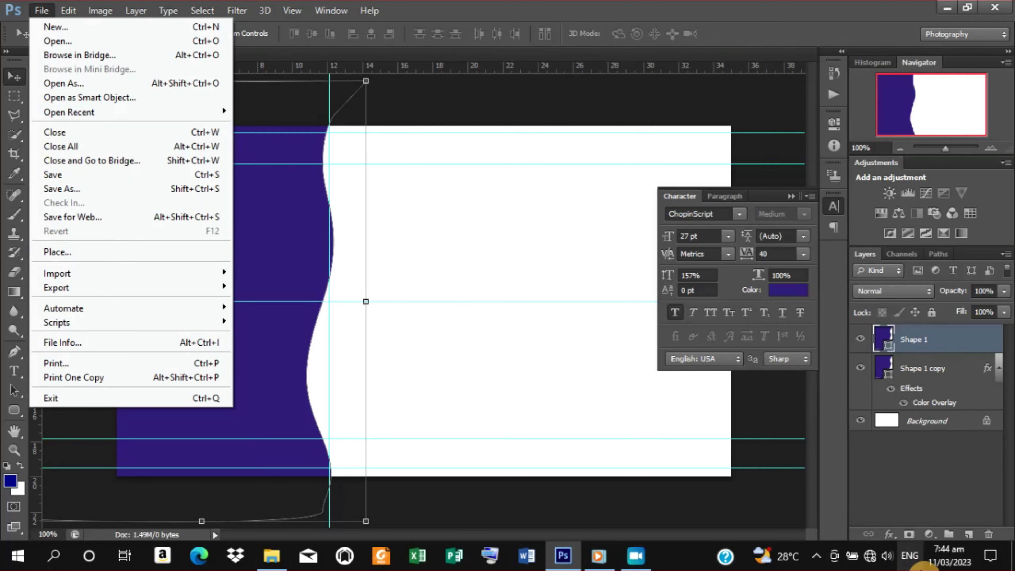
click(67, 256)
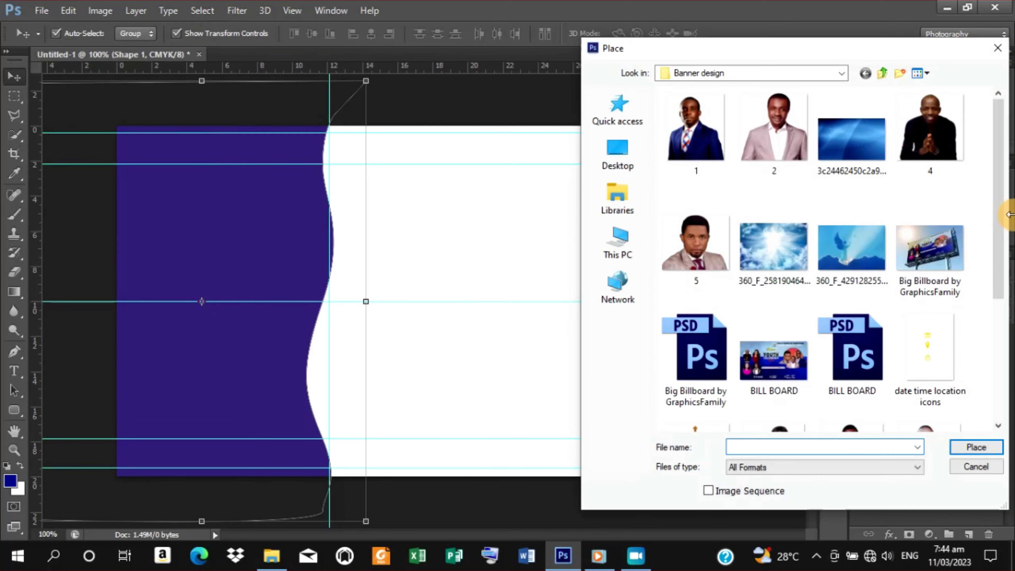
click(623, 150)
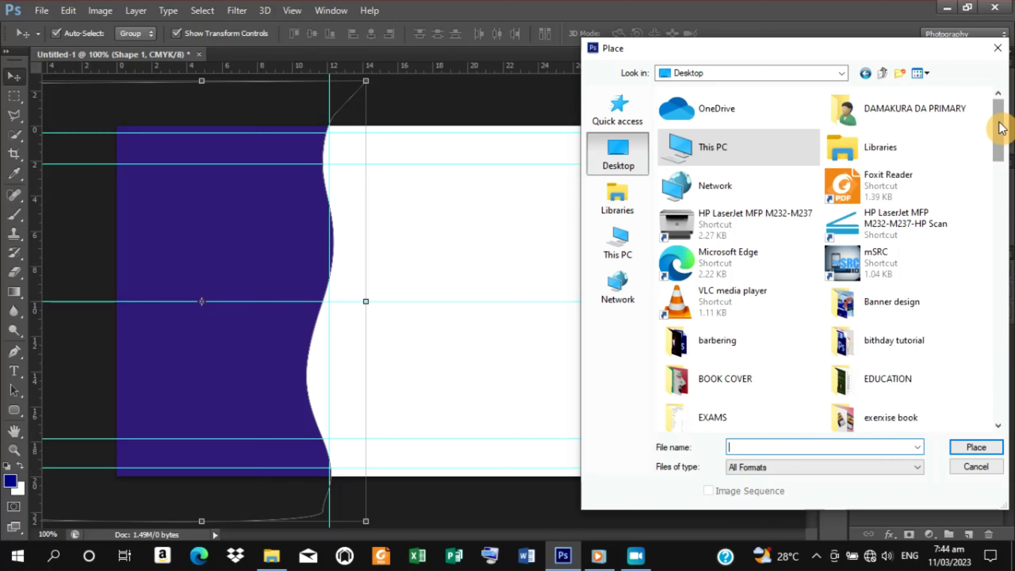
drag(1006, 122, 999, 200)
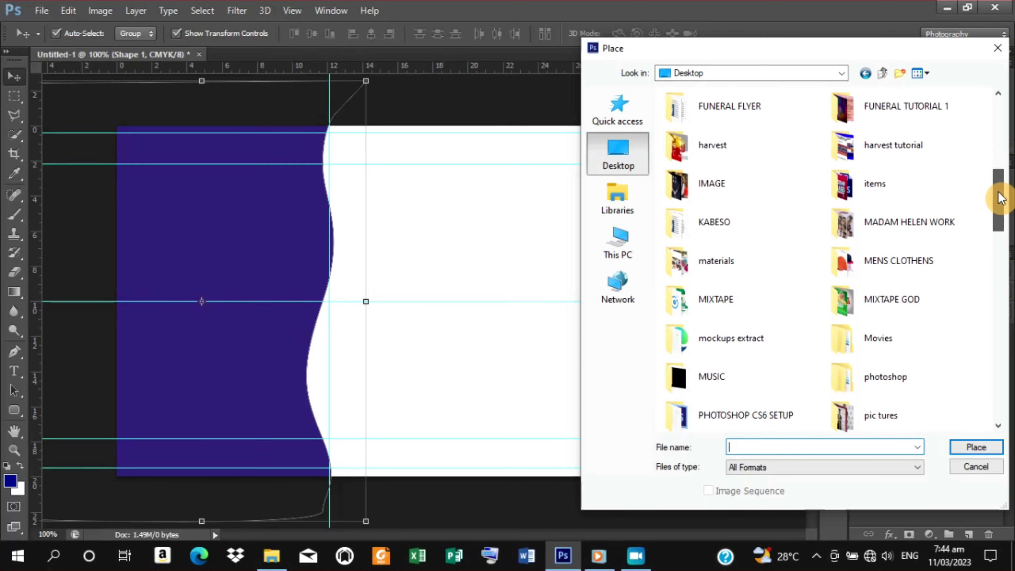
double_click(899, 261)
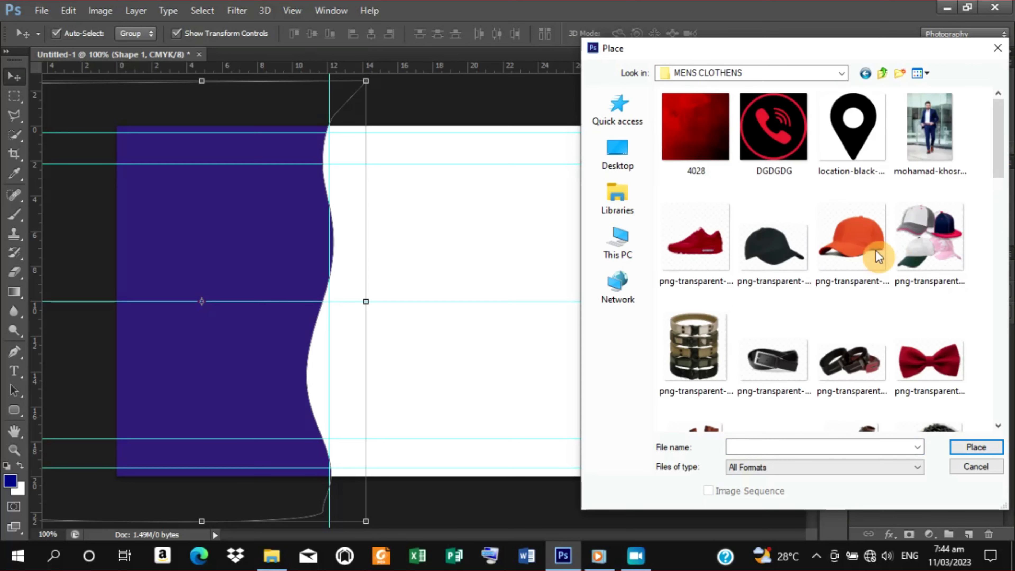
click(700, 149)
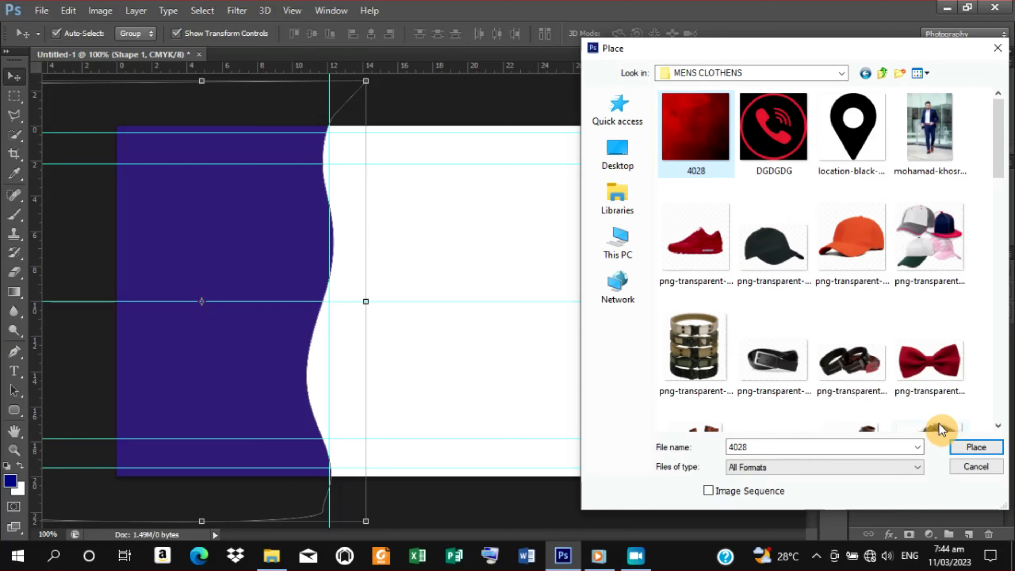
click(968, 449)
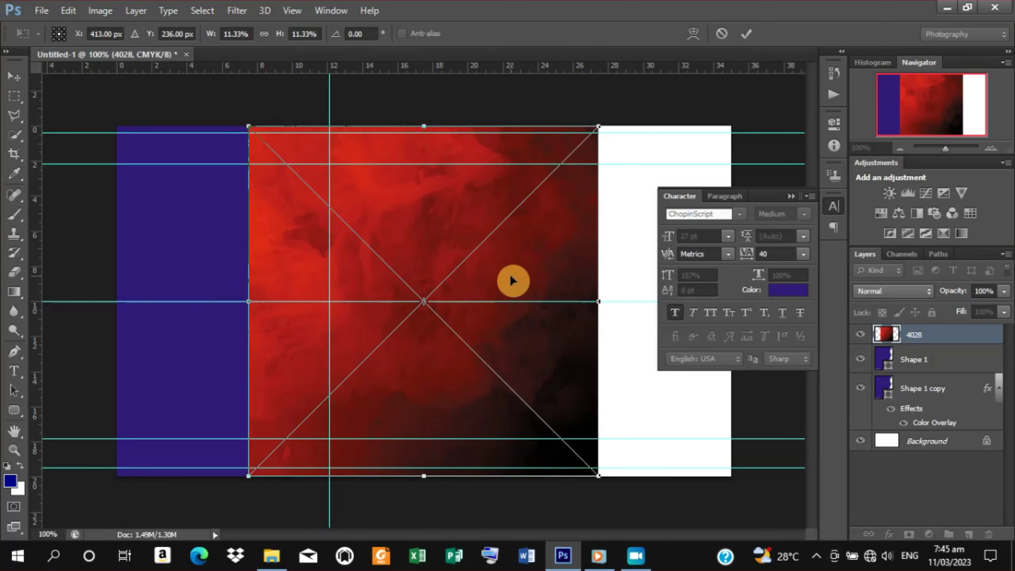
Stretch the 4028 texture over the left panel and clip it to the wavy Shape 1.
drag(511, 277, 346, 282)
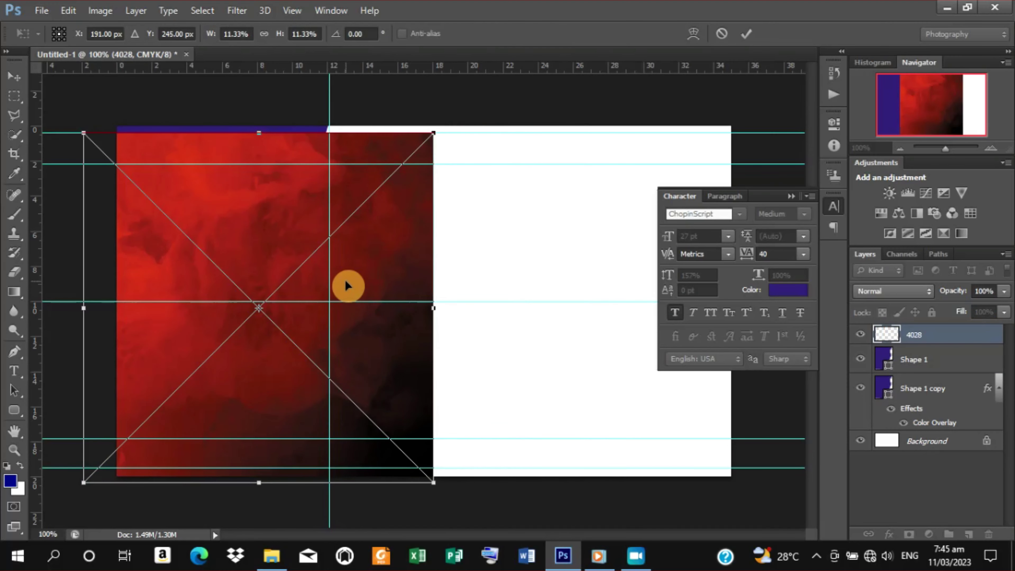
drag(255, 134, 256, 120)
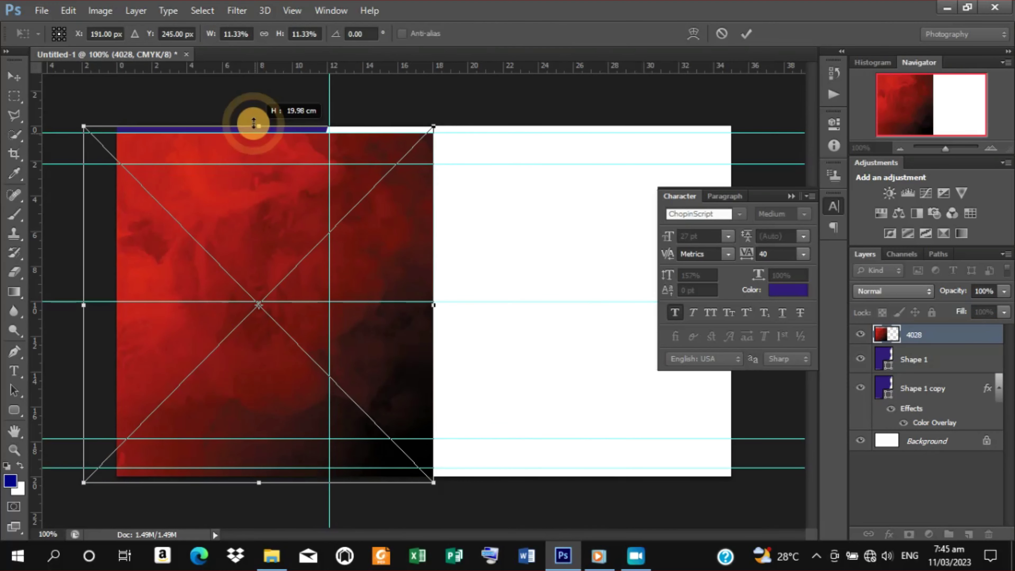
click(754, 32)
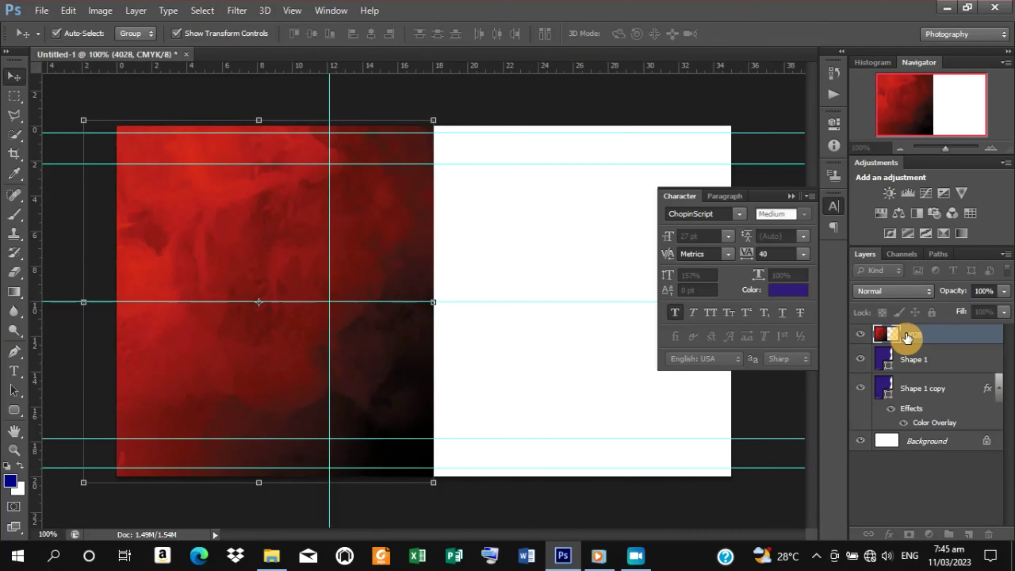
right_click(918, 335)
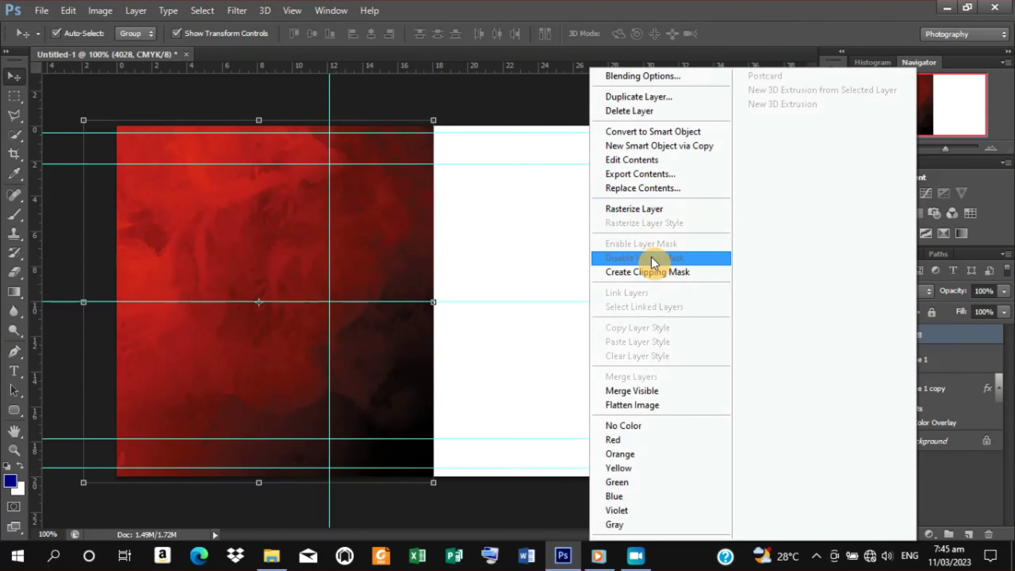
click(654, 273)
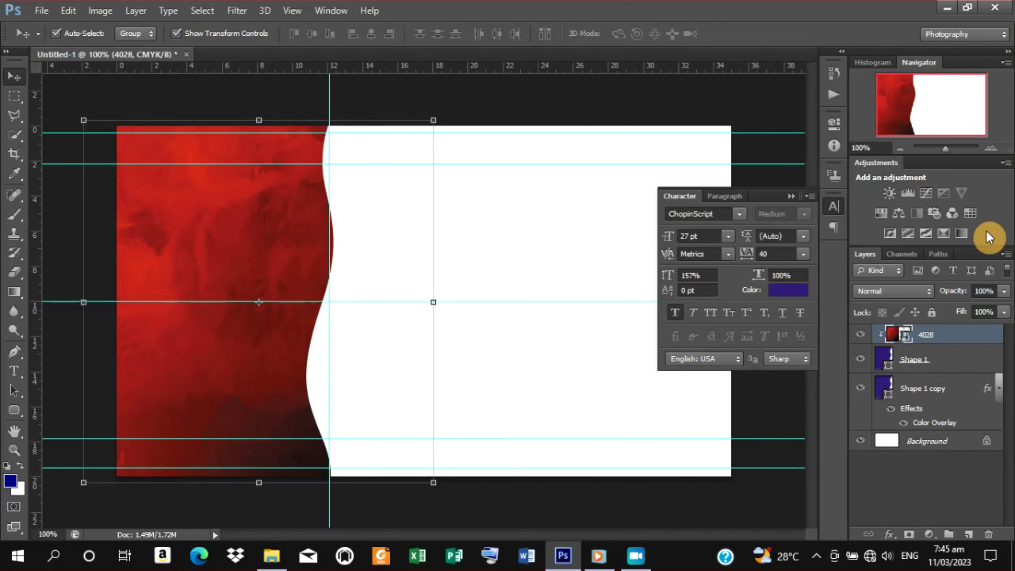
Try Overlay and Soft Light, then settle on Screen blending for the texture.
click(930, 294)
click(885, 185)
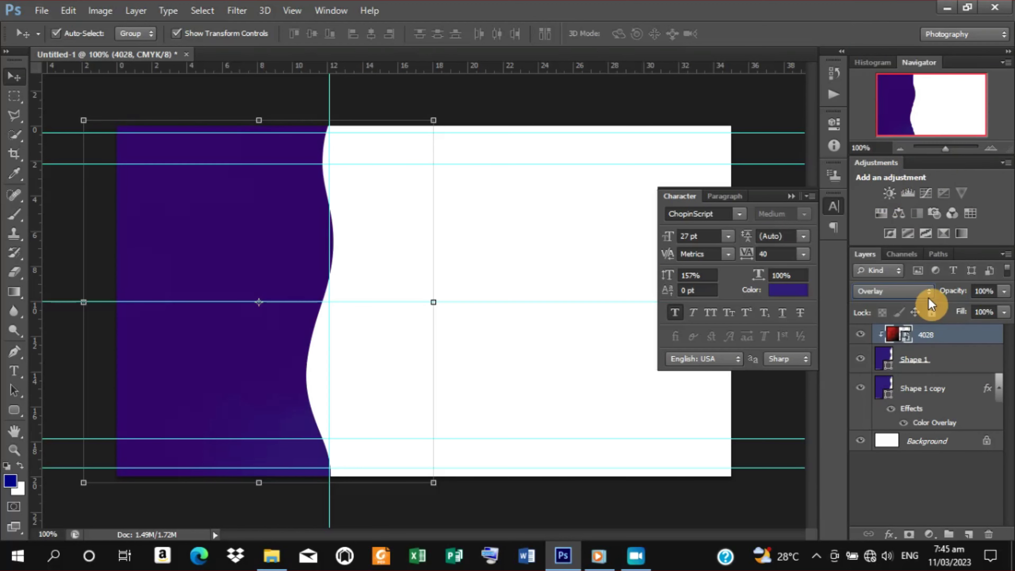
click(929, 299)
click(882, 198)
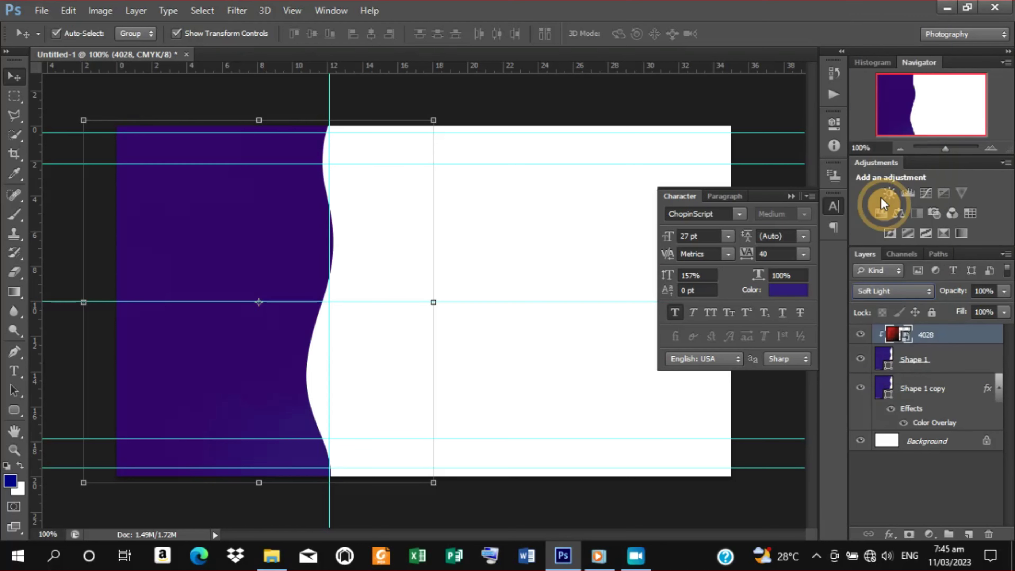
click(925, 295)
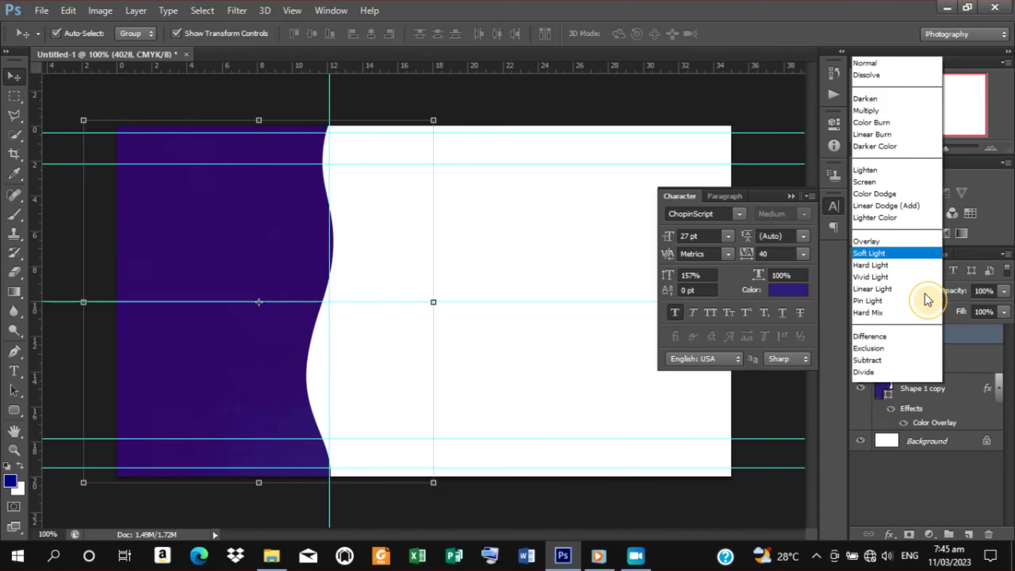
click(882, 127)
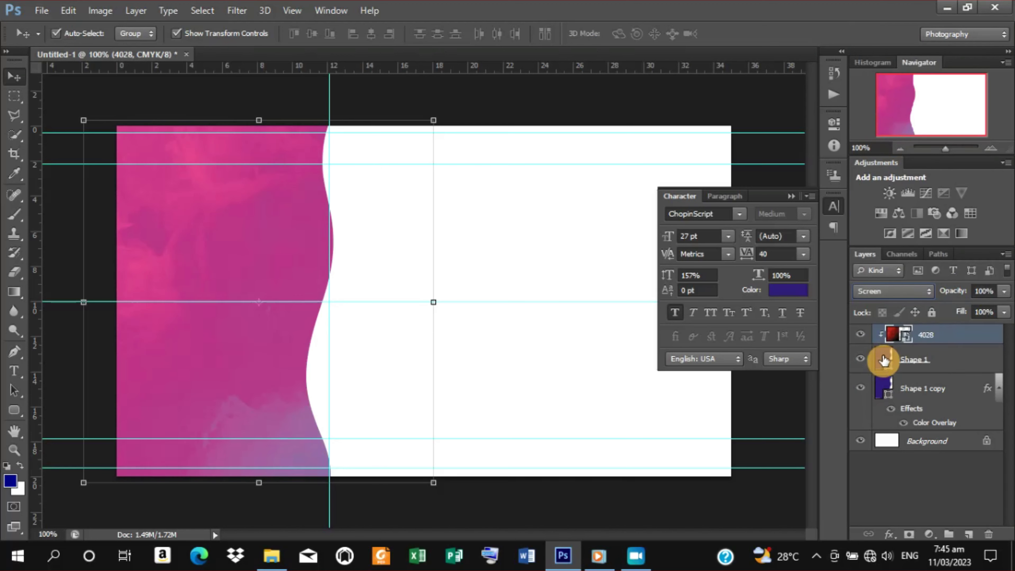
click(888, 363)
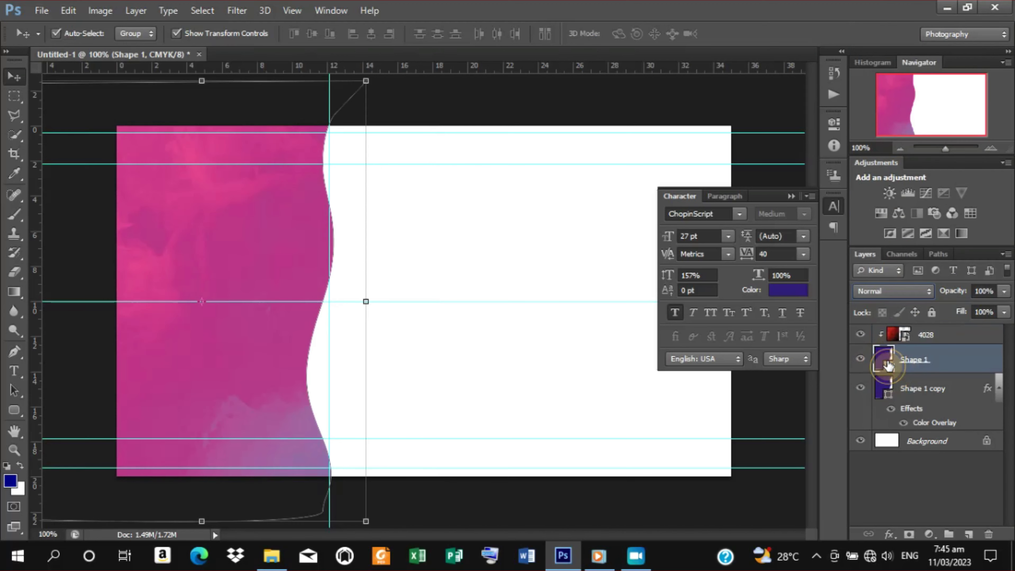
Change Shape 1's fill colour to dark red #440000.
double_click(888, 362)
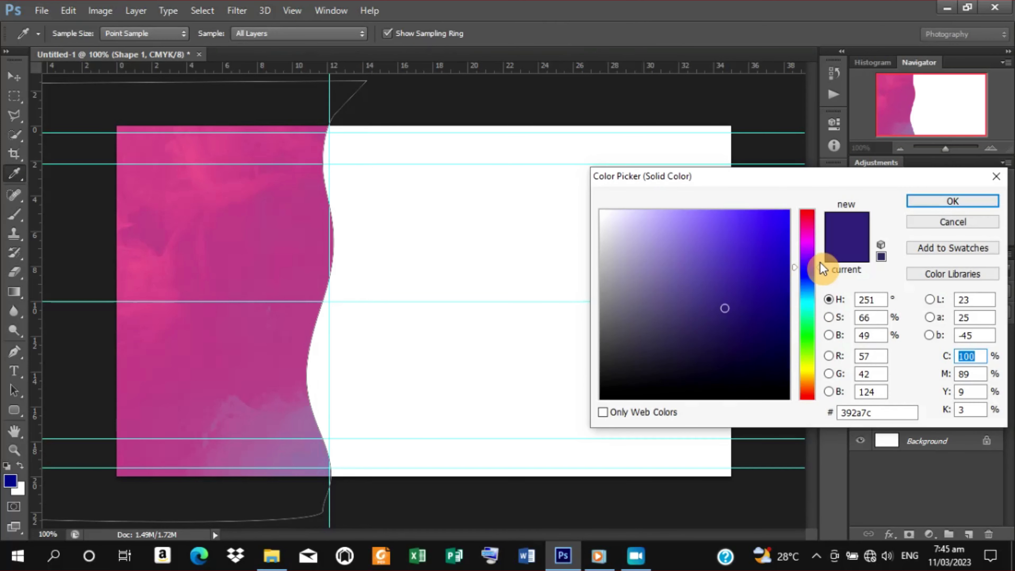
drag(818, 267, 820, 436)
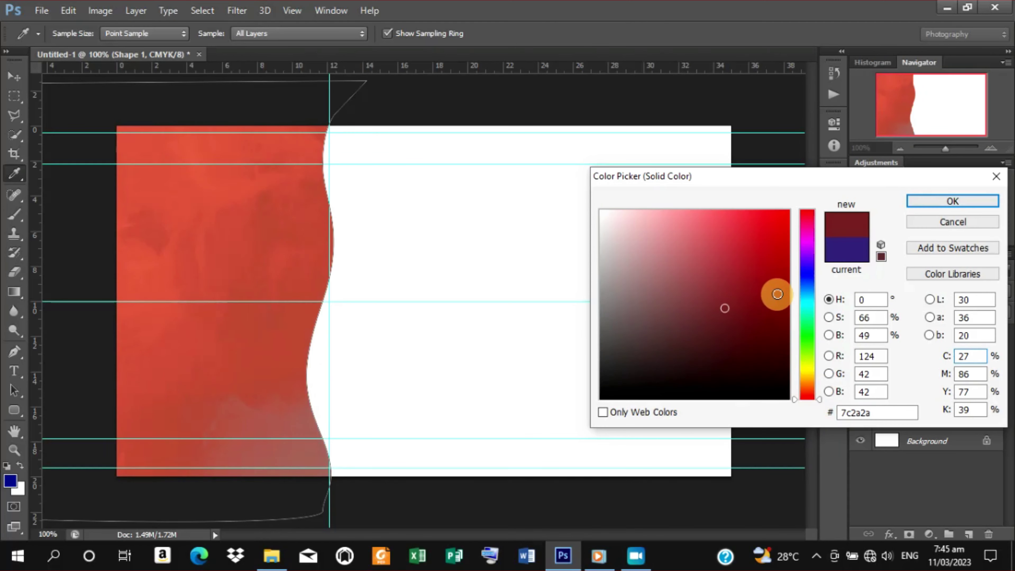
drag(777, 295, 799, 333)
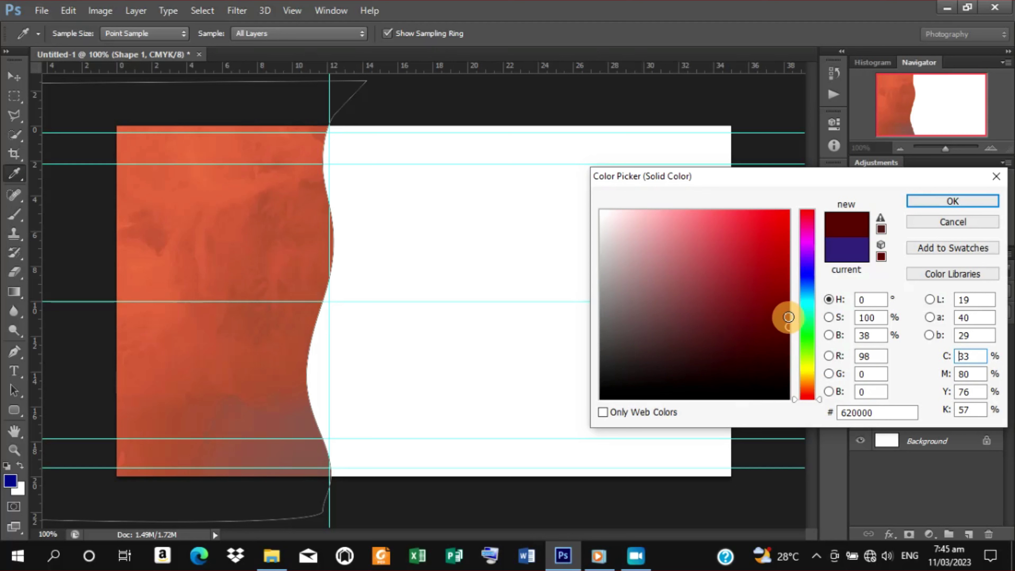
drag(788, 317, 794, 342)
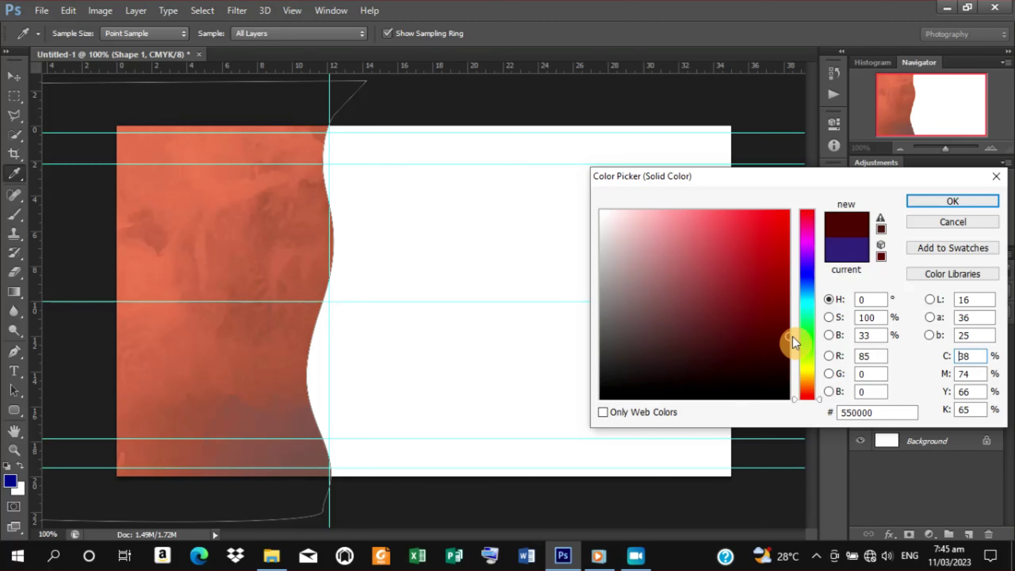
drag(792, 338, 788, 350)
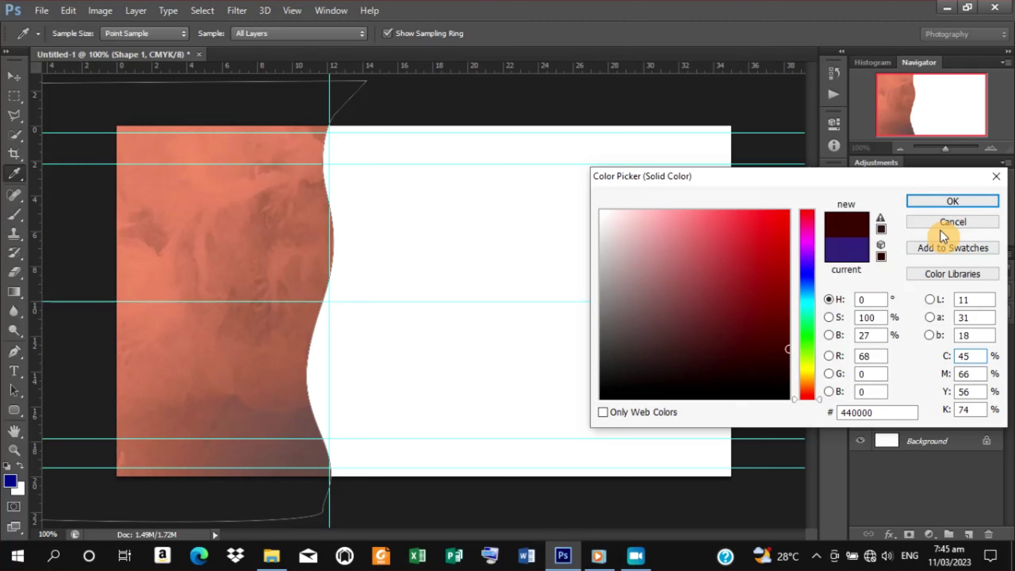
click(937, 202)
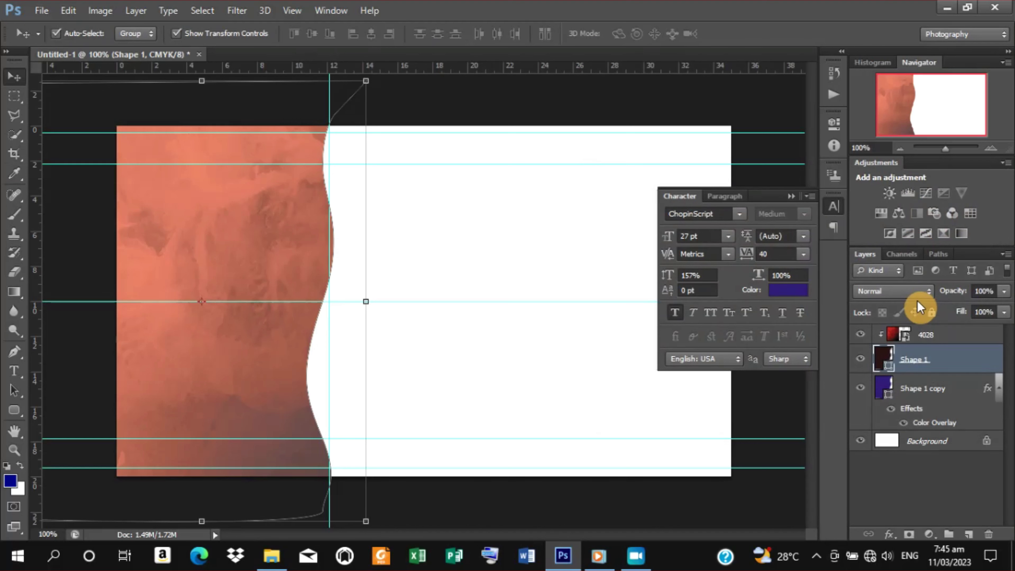
Switch the 4028 texture layer's blend mode from Soft Light to Overlay.
click(928, 335)
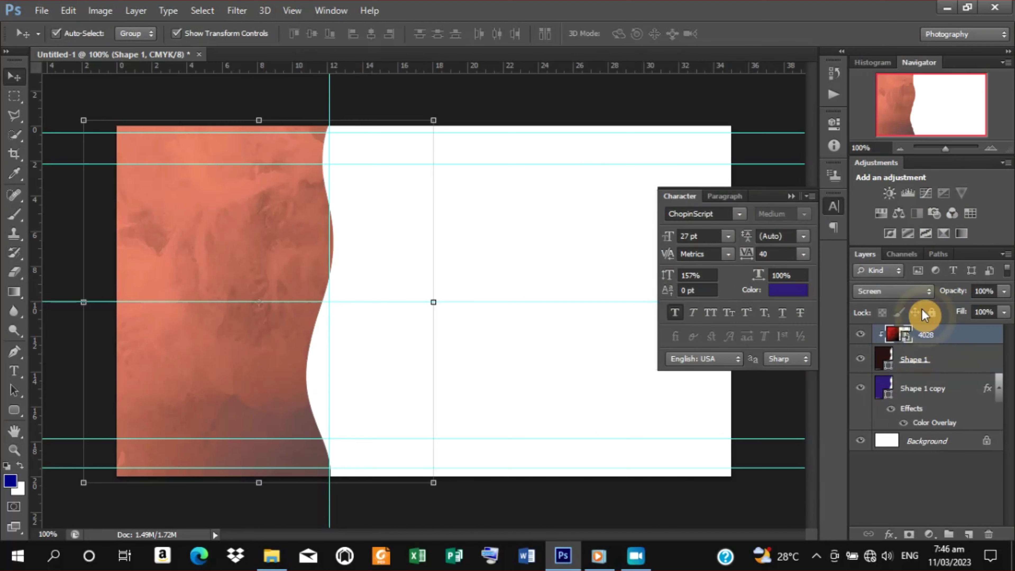
click(927, 295)
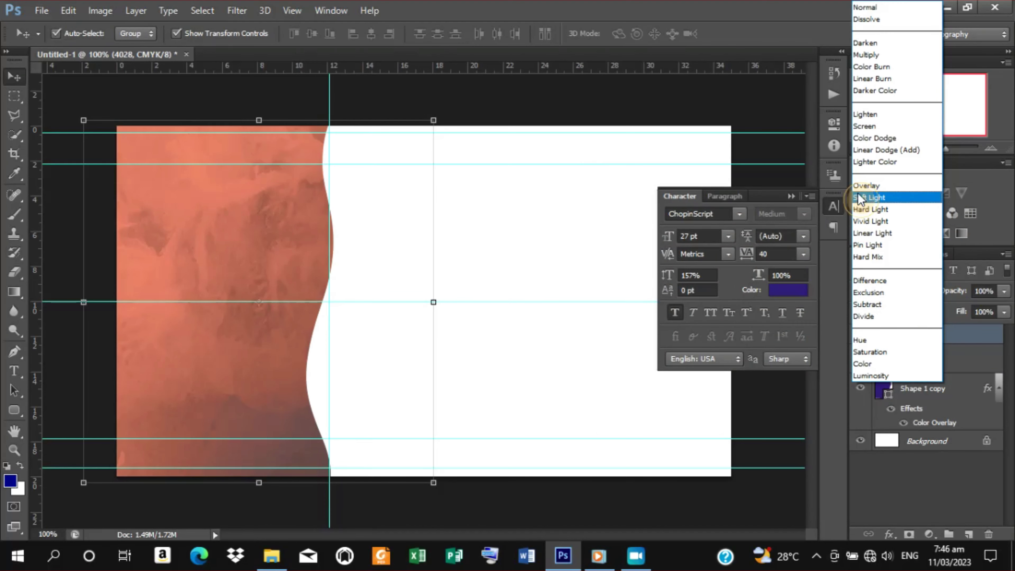
click(866, 197)
click(928, 292)
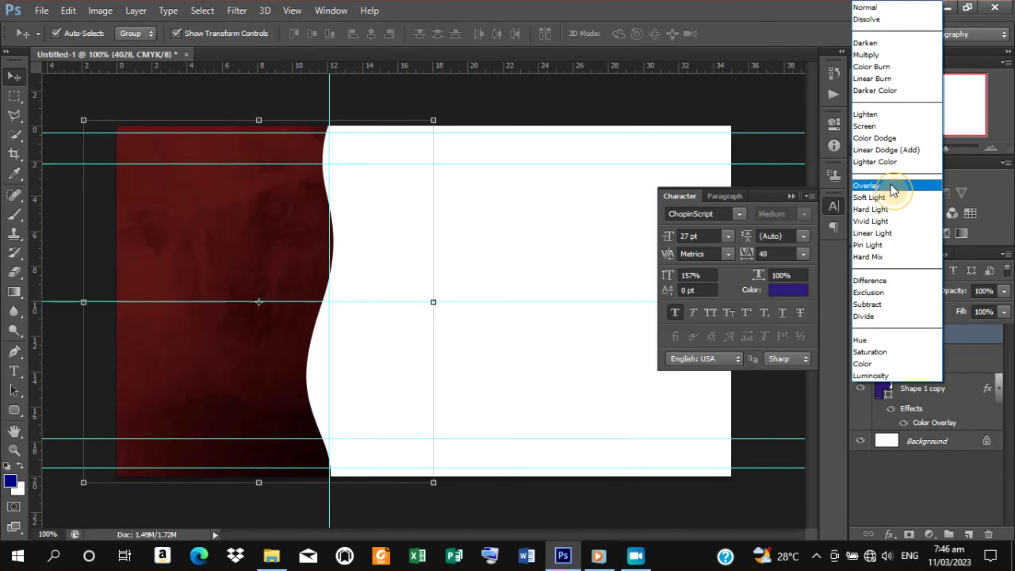
click(891, 185)
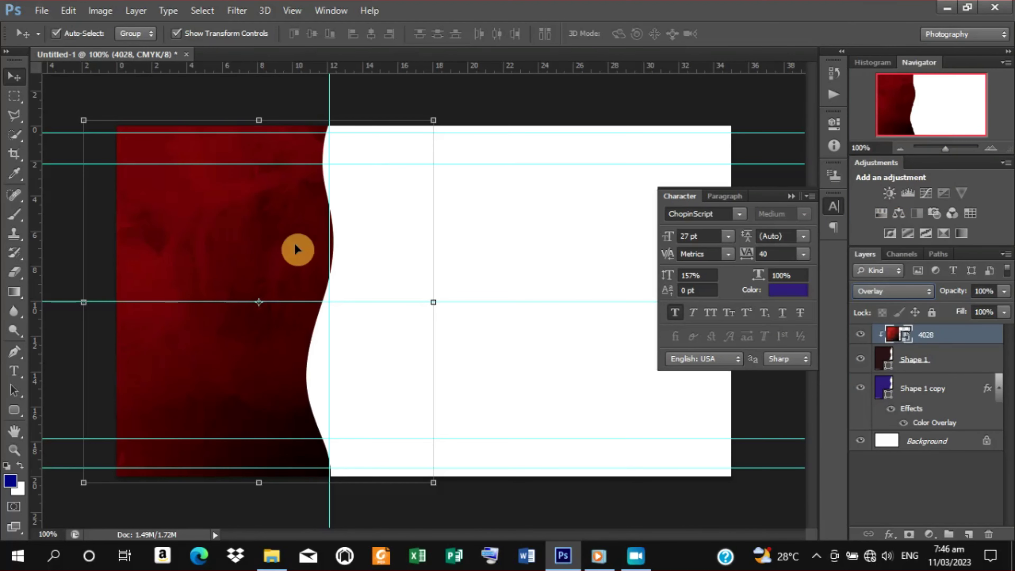
shift+click(938, 353)
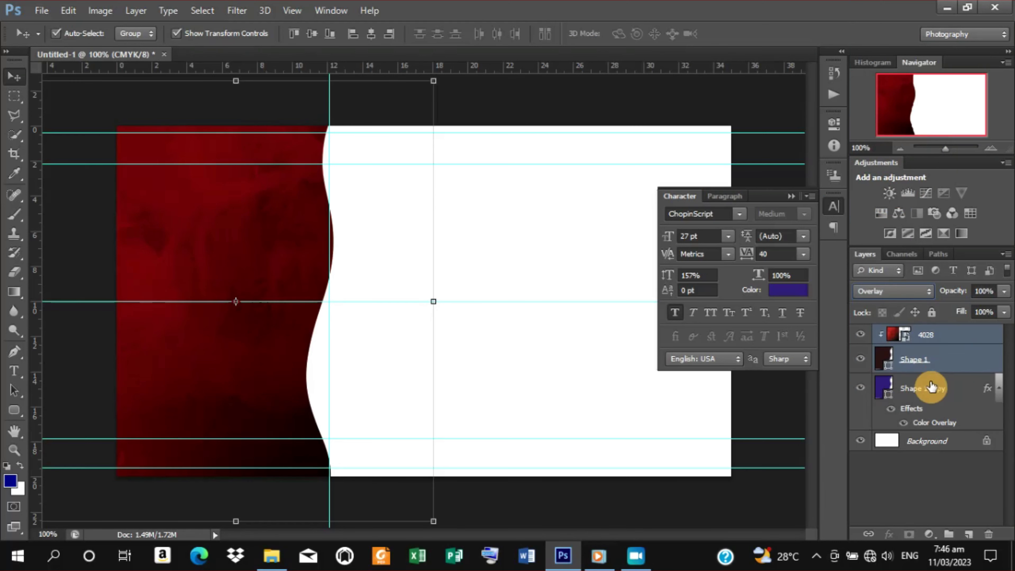
Move Shape 1 copy to the top and offset it so a thin red edge shows, then select it with 4028 and Shape 1.
drag(923, 376, 917, 332)
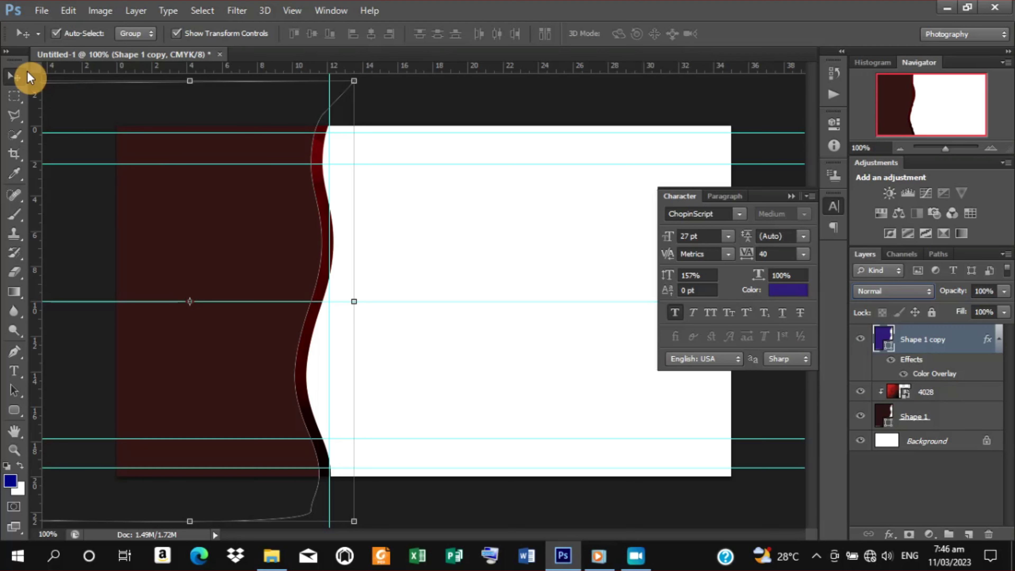
click(336, 124)
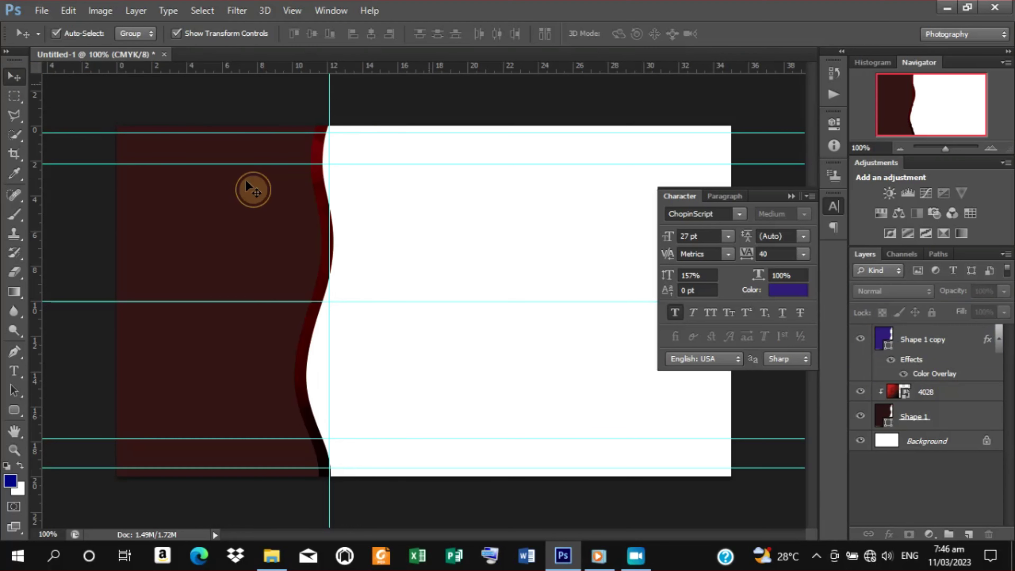
click(253, 188)
key(Right)
key(Right)
key(Right)
key(Right)
key(Right)
key(Right)
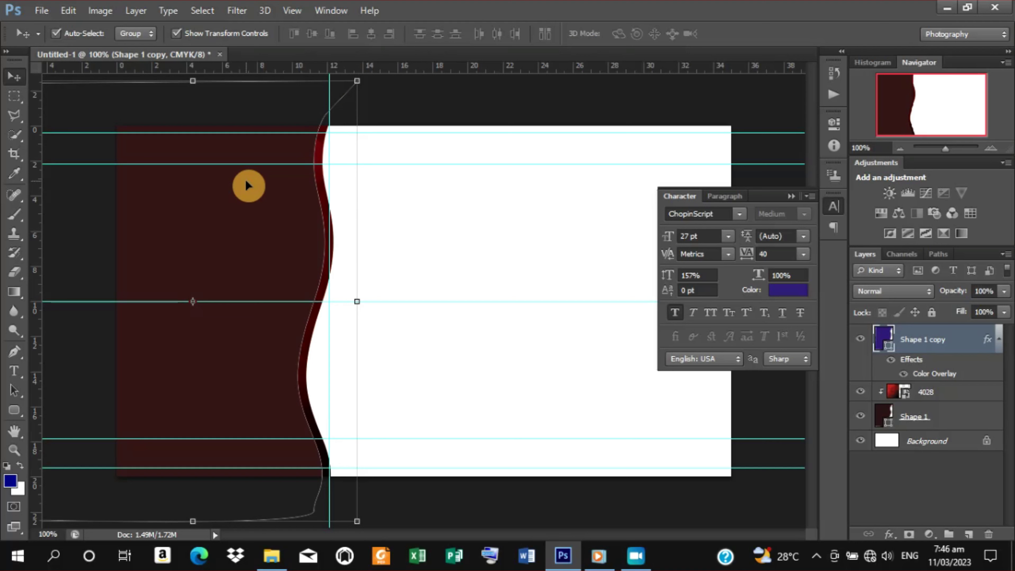
key(Left)
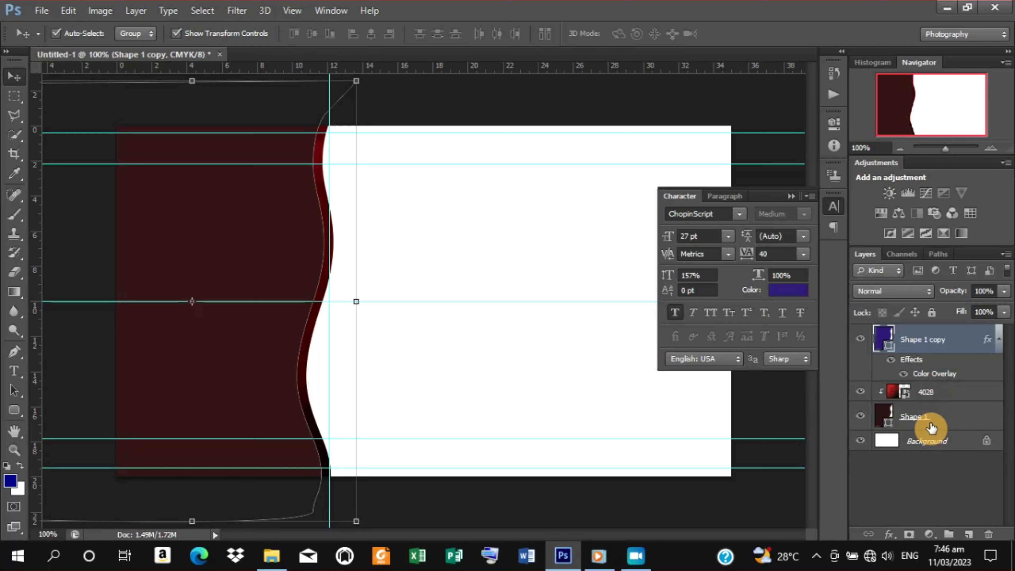
shift+click(917, 417)
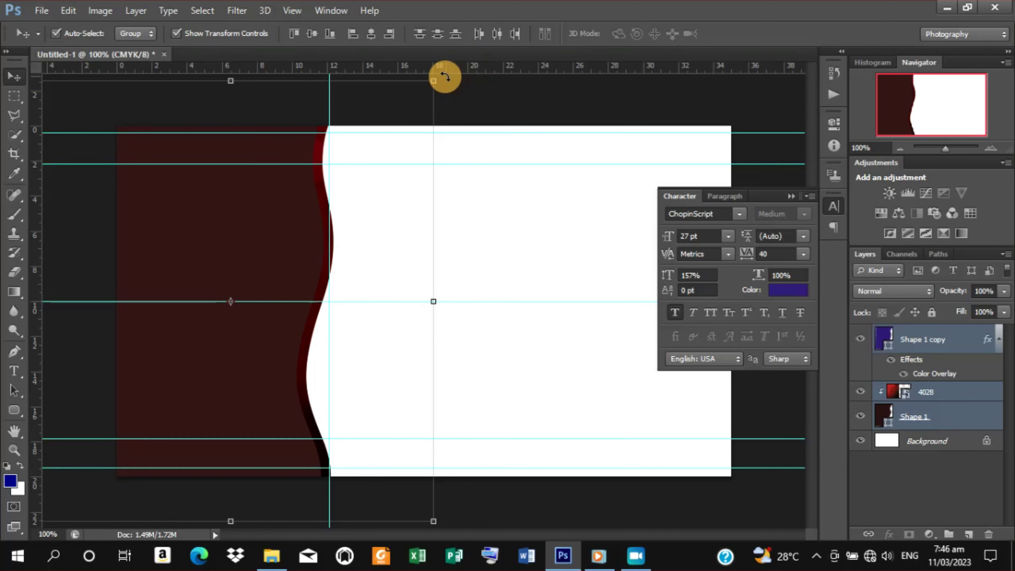
Rotate the three panel layers to -5.67° and shift them slightly right and down.
mouse_move(445, 76)
mouse_down()
mouse_move(461, 88)
mouse_move(412, 68)
mouse_up()
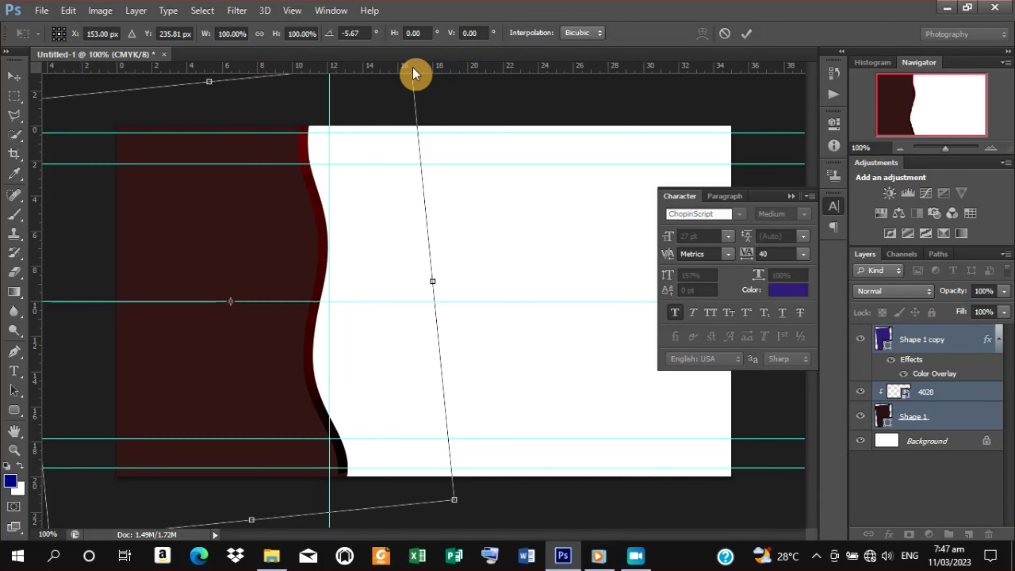
key(Down)
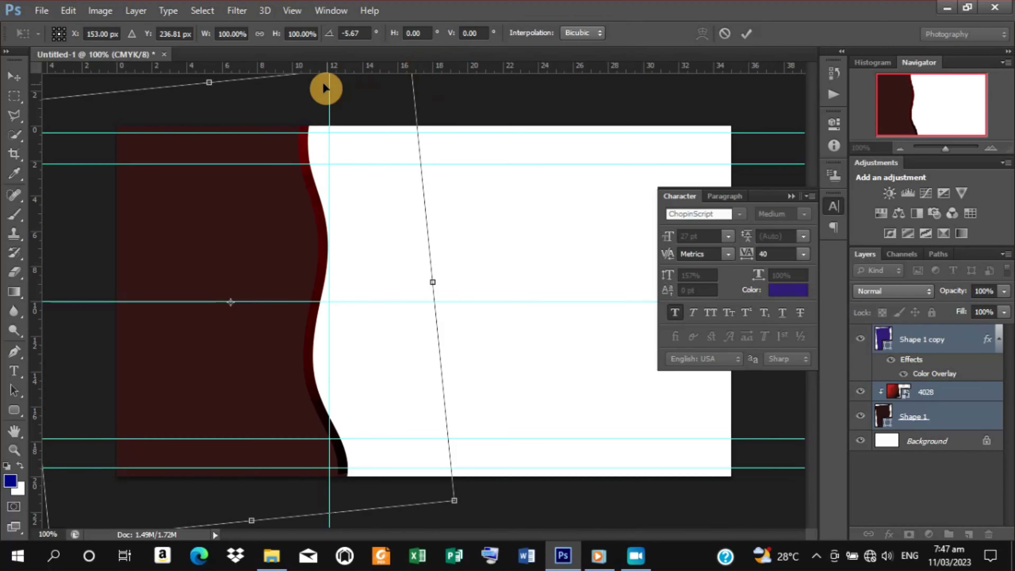
drag(279, 212, 285, 223)
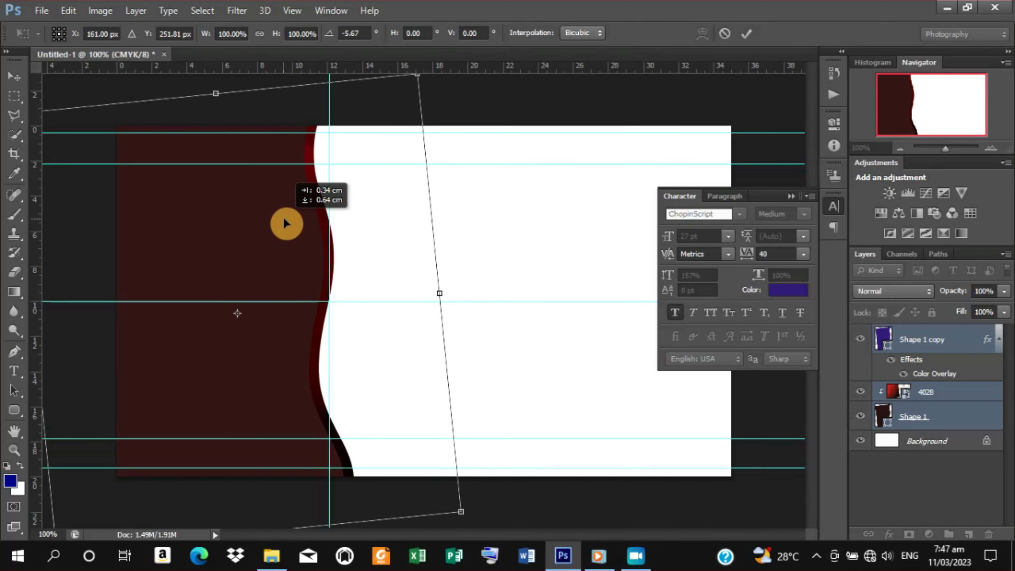
drag(283, 220, 288, 222)
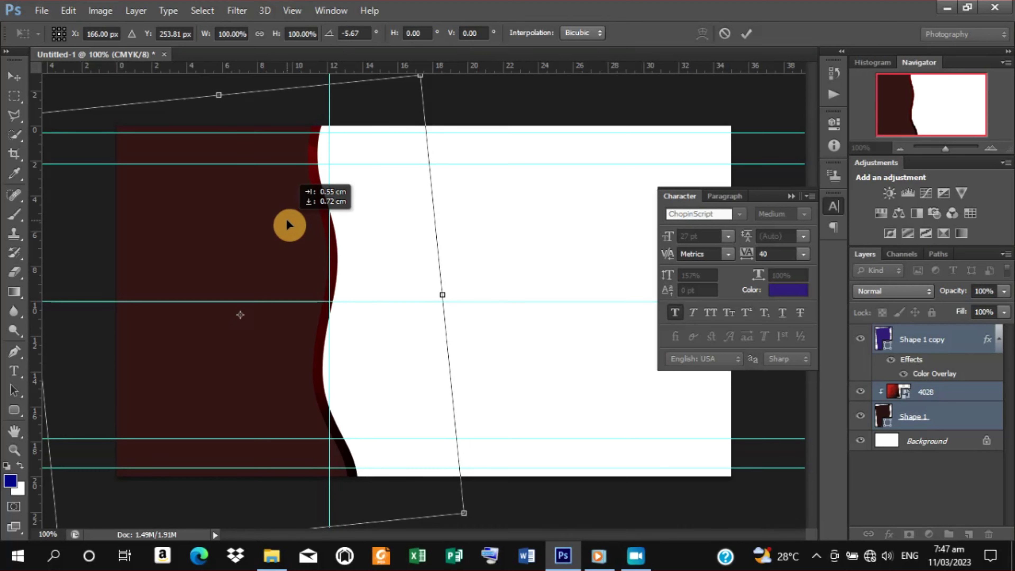
drag(286, 218, 286, 219)
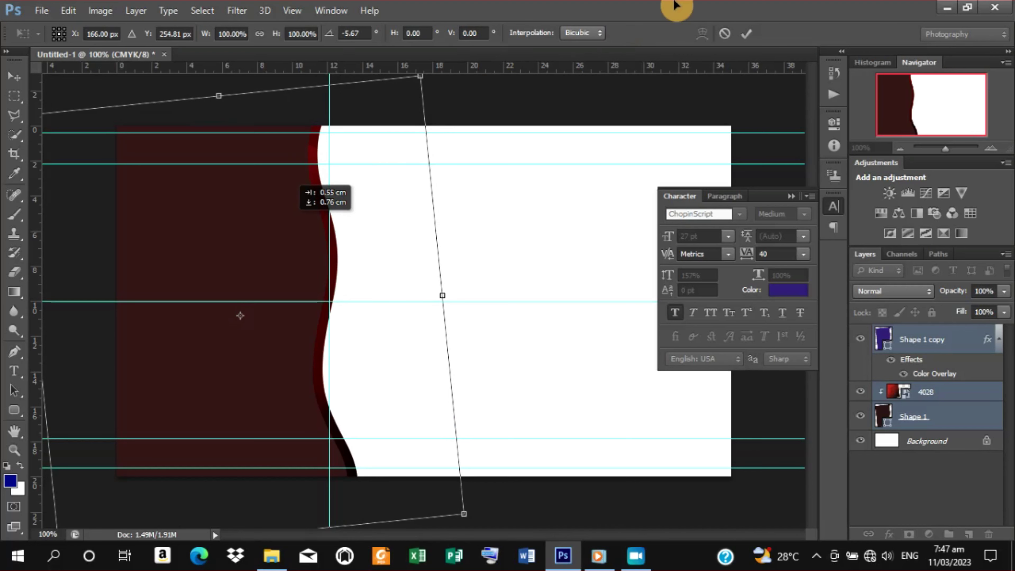
click(746, 40)
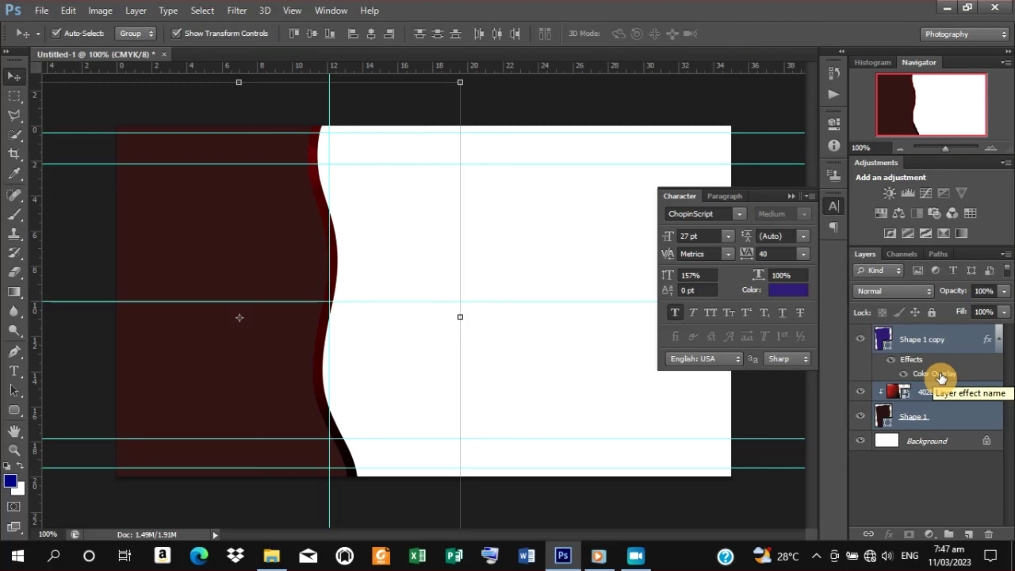
Duplicate the three panel layers, move the copy to the right edge and flip it horizontally.
key(ctrl+j)
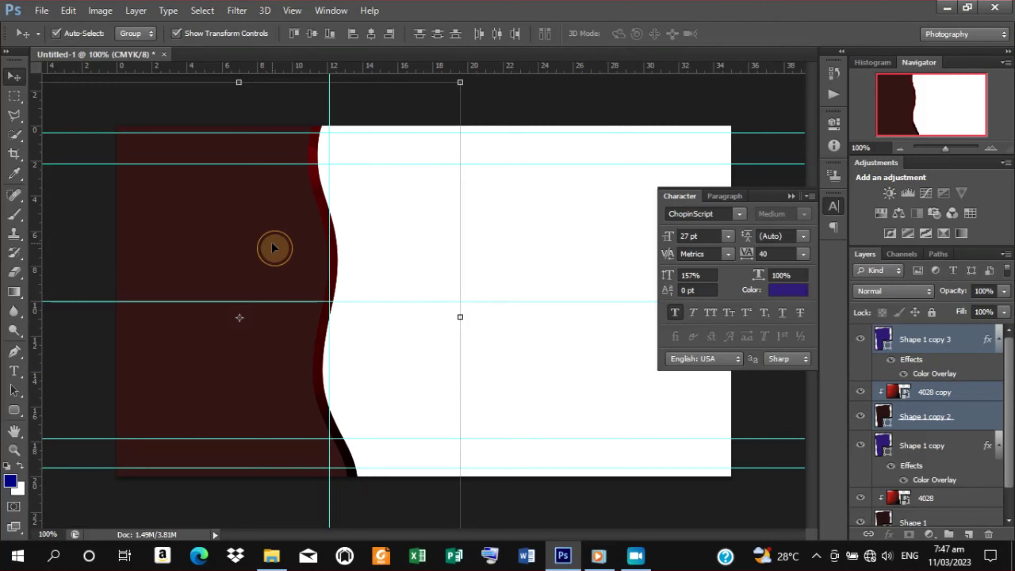
drag(271, 244, 620, 248)
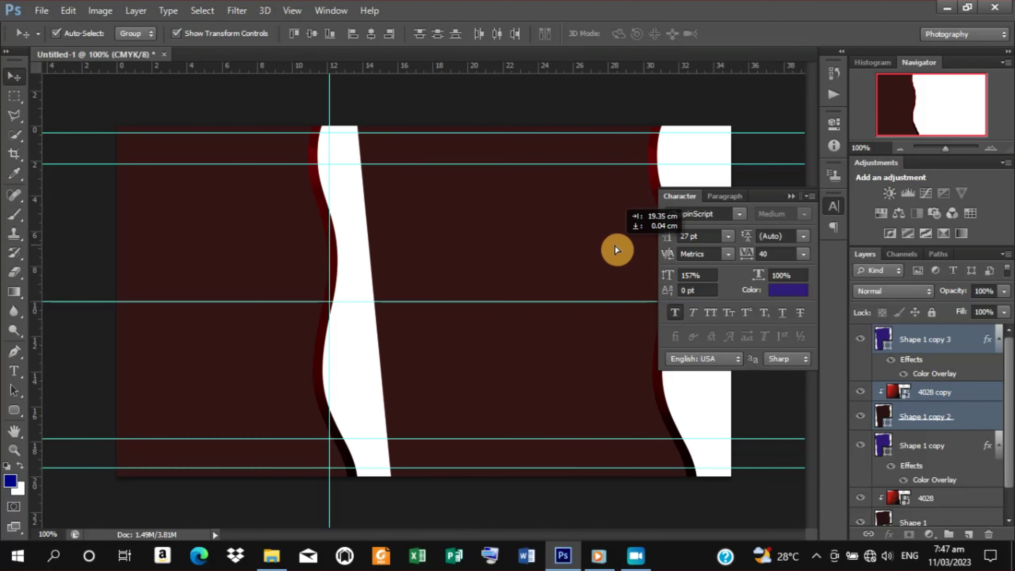
drag(620, 248, 629, 248)
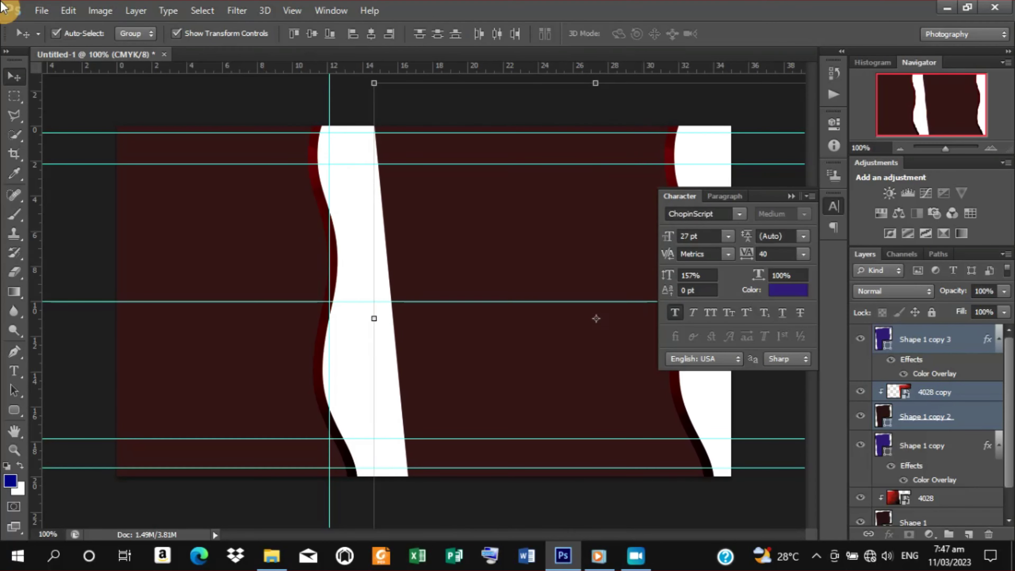
click(69, 11)
mouse_move(117, 287)
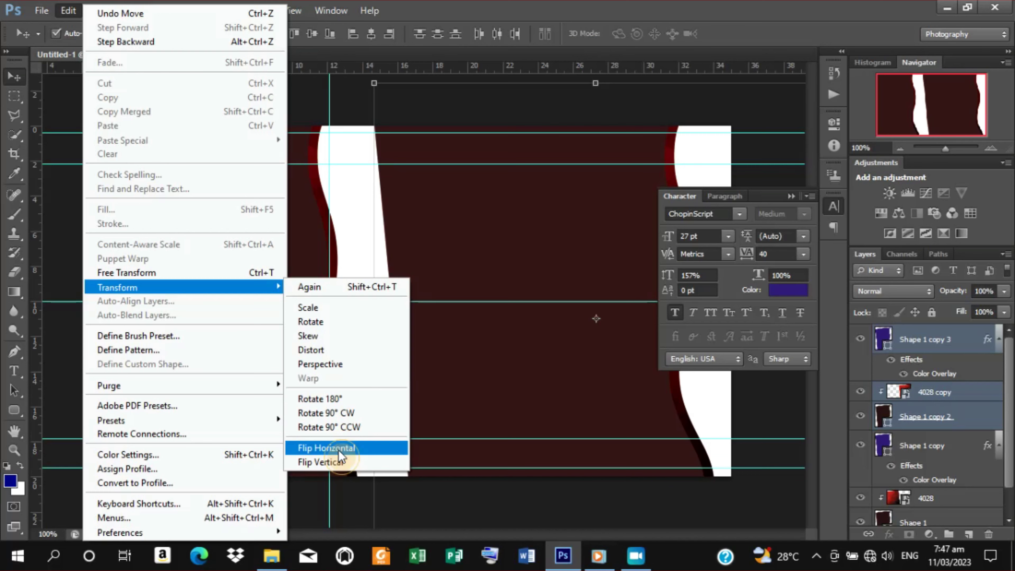
click(339, 449)
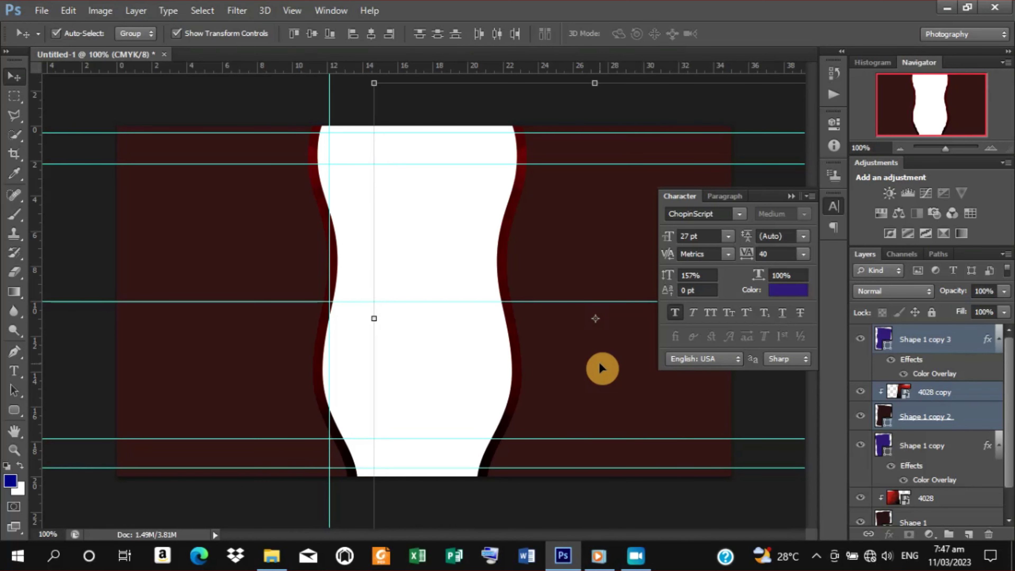
Nudge the mirrored right panel five steps to the right.
key(Right)
key(Right)
key(Right)
key(Right)
key(Right)
key(Right)
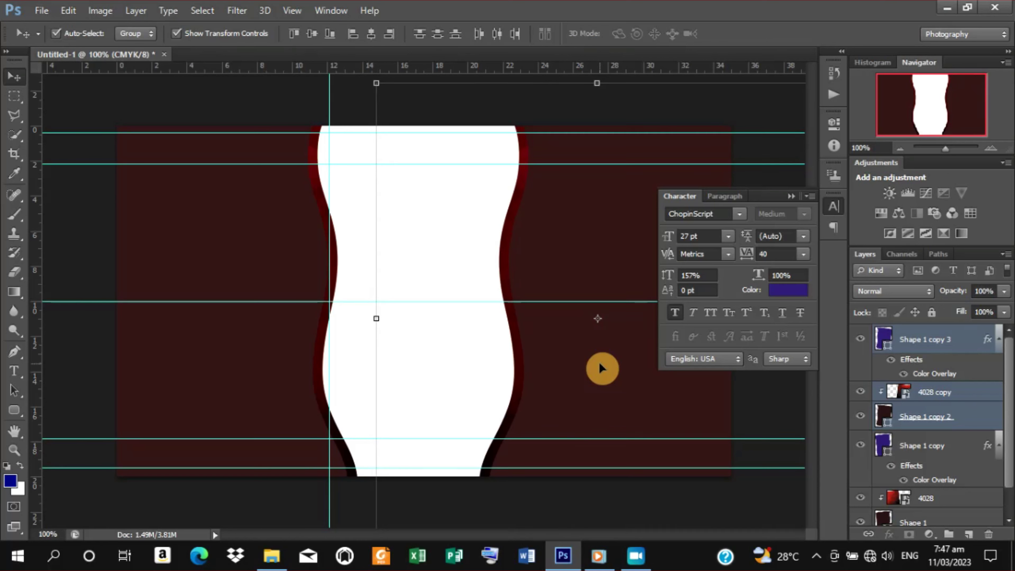
key(Right)
key(Right)
key(Right)
key(Right)
key(Right)
key(Right)
key(Right)
key(Right)
key(Right)
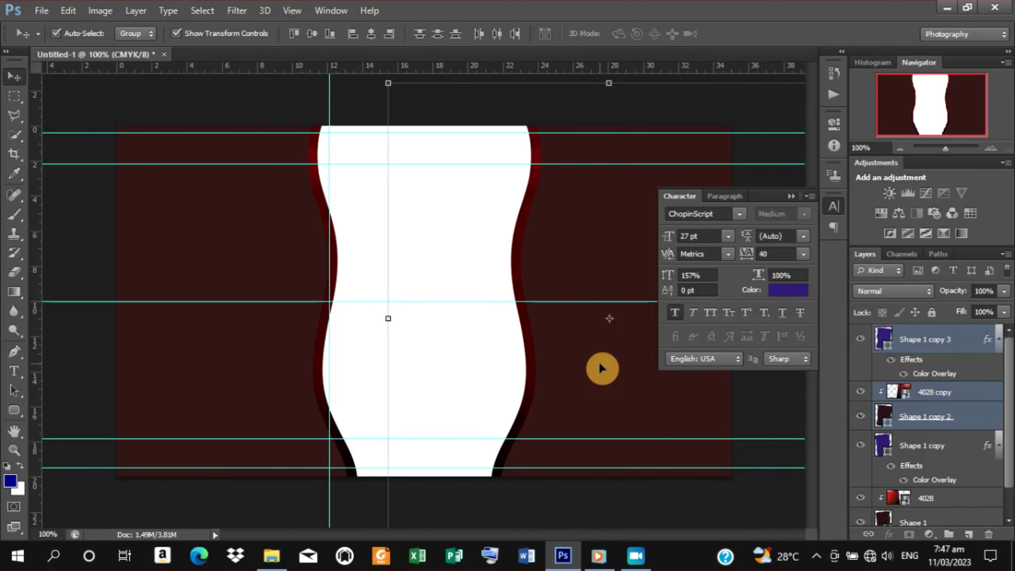
key(Right)
key(Right)
key(Right)
key(Right)
key(Right)
key(Right)
key(Right)
key(Right)
key(Right)
key(Right)
key(Right)
key(Right)
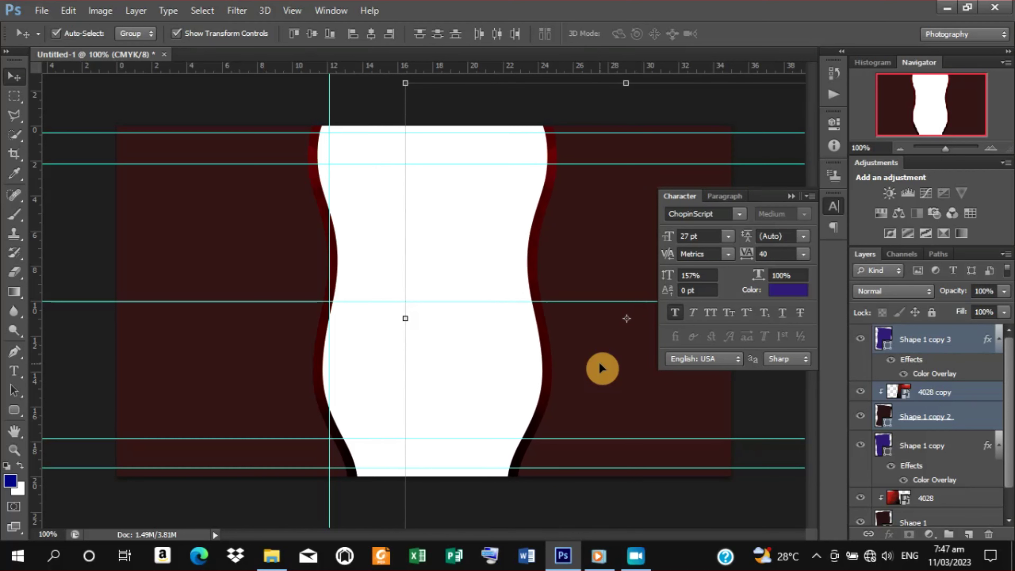
key(Right)
key(Right)
key(Right)
key(Right)
key(Right)
key(Right)
key(Right)
key(Right)
key(Right)
key(Right)
key(Right)
key(Right)
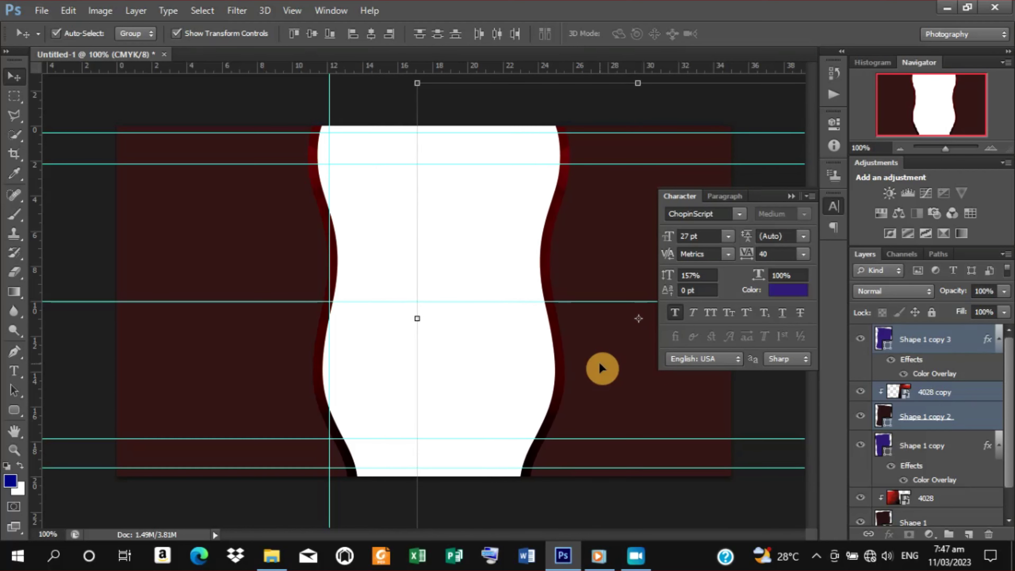
key(Right)
key(Right)
key(Right)
key(Right)
key(Right)
key(Right)
key(Right)
key(Right)
key(Right)
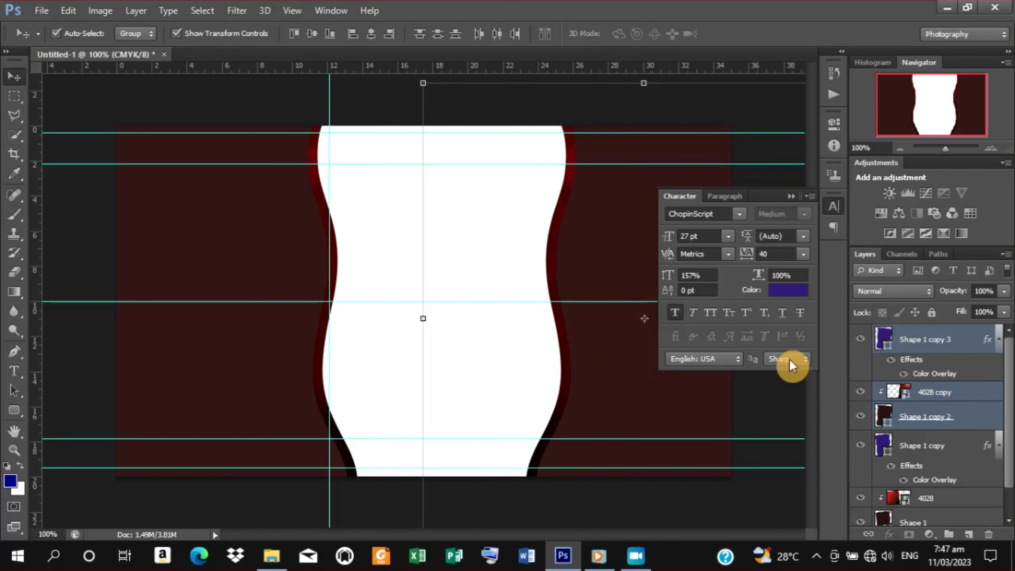
Shift the left Shape 1 copy, Shape and 4028 layers four steps left and adjust the guide.
click(933, 454)
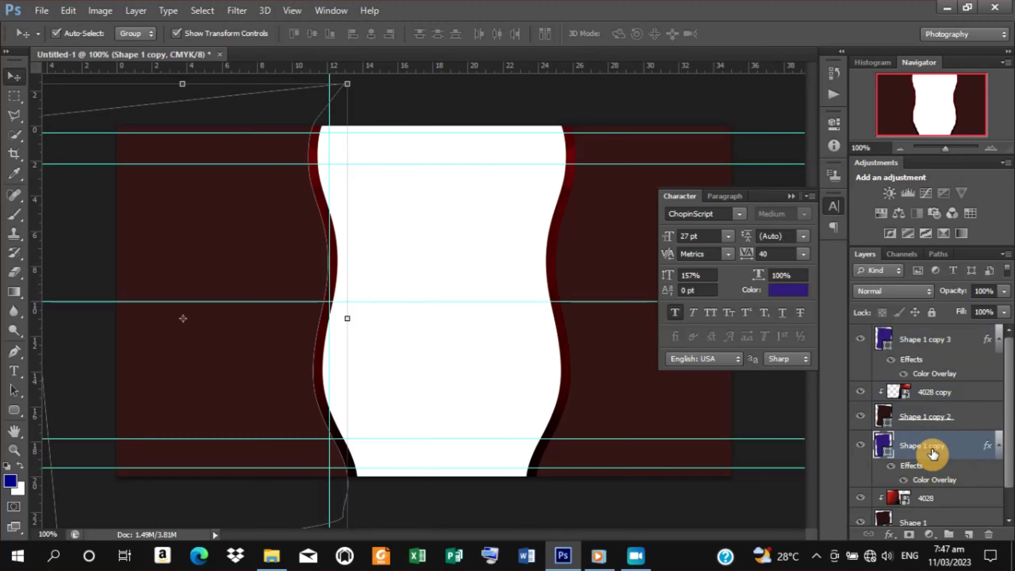
shift+click(926, 522)
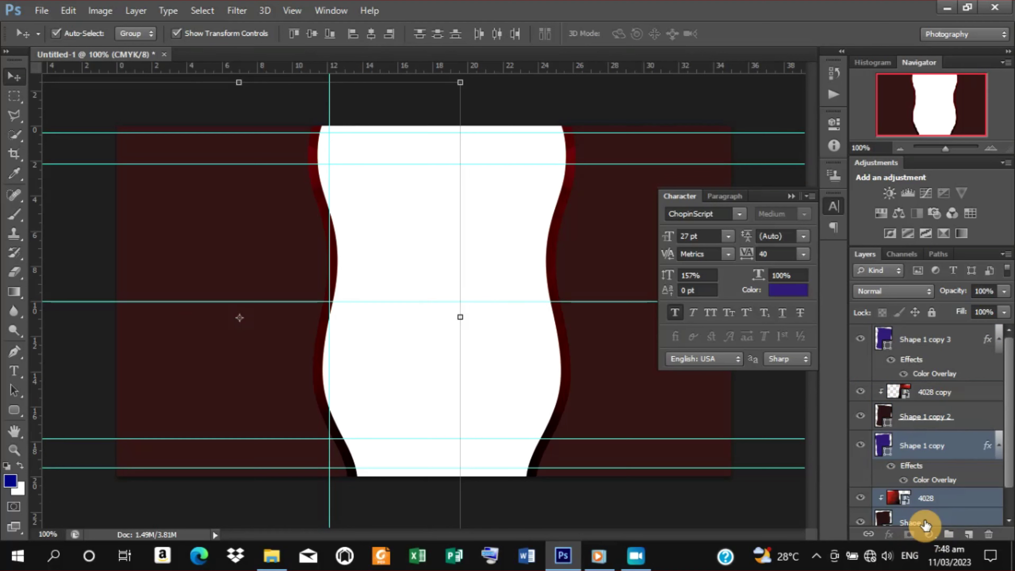
key(Left)
key(Left)
key(Left)
key(Left)
key(Left)
key(Left)
key(Left)
key(Left)
key(Left)
key(Left)
key(Left)
key(Left)
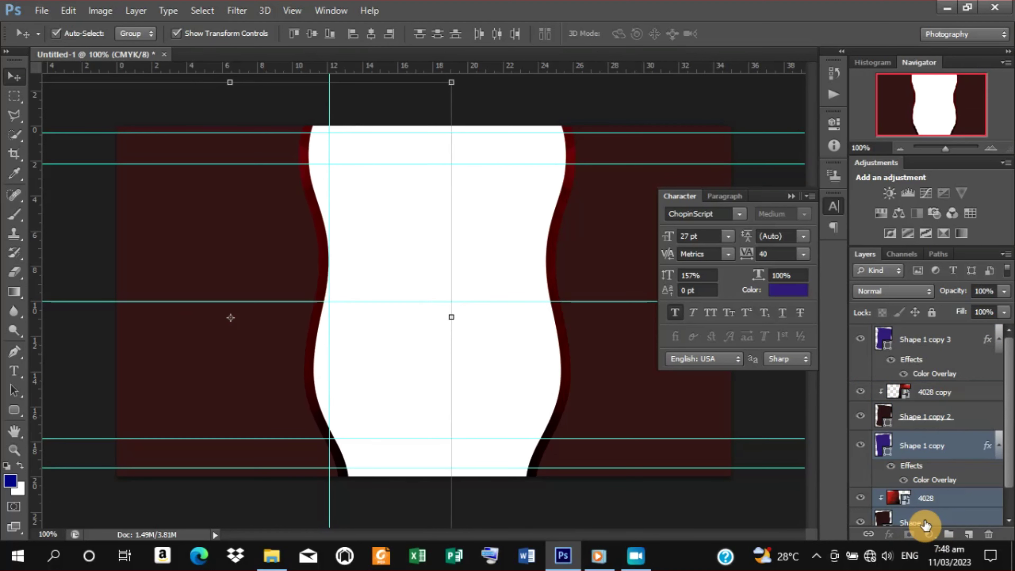
key(Left)
key(Left)
key(Left)
key(Left)
key(Left)
key(Left)
key(Left)
key(Left)
key(Left)
key(Left)
key(Left)
key(Left)
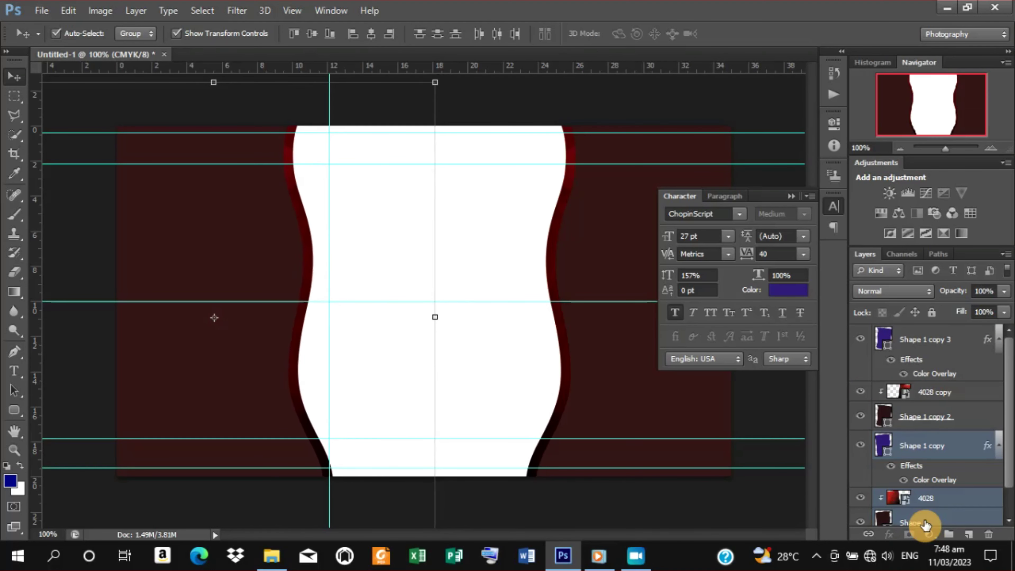
key(Left)
key(Left)
key(Left)
key(Left)
key(Left)
key(Left)
key(Left)
key(Left)
key(Left)
key(Left)
key(Left)
key(Left)
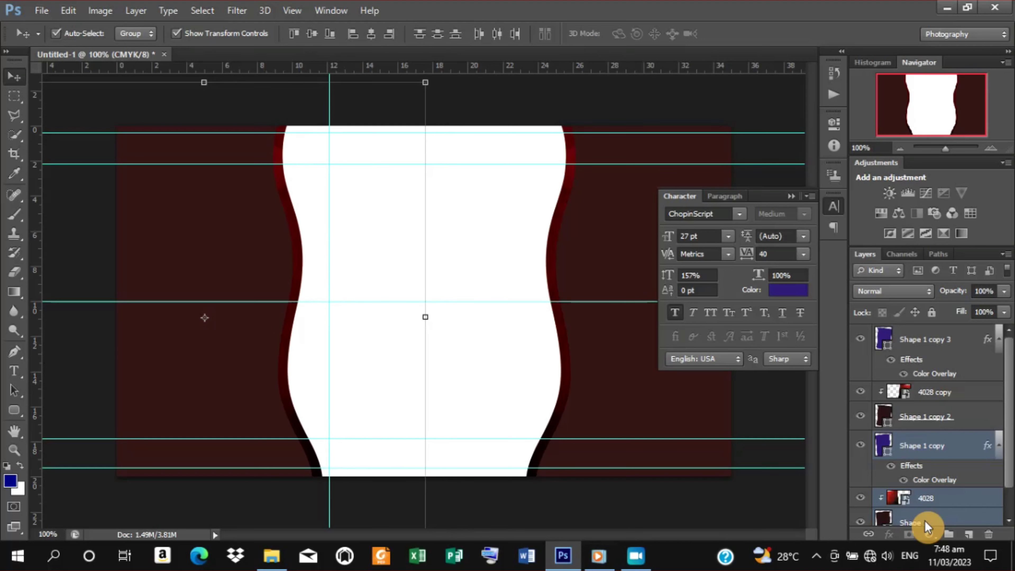
key(Left)
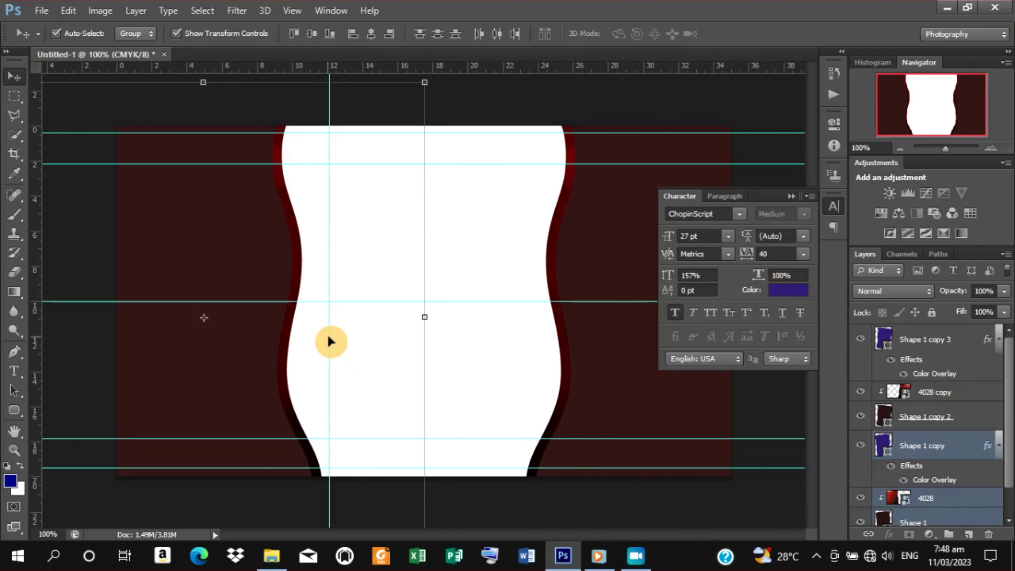
drag(329, 340, 331, 340)
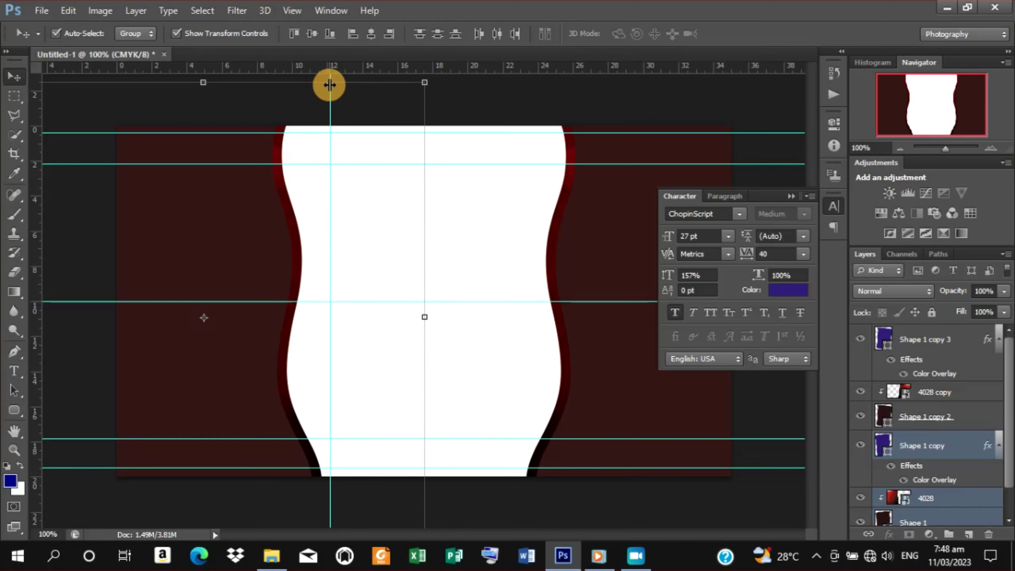
click(291, 11)
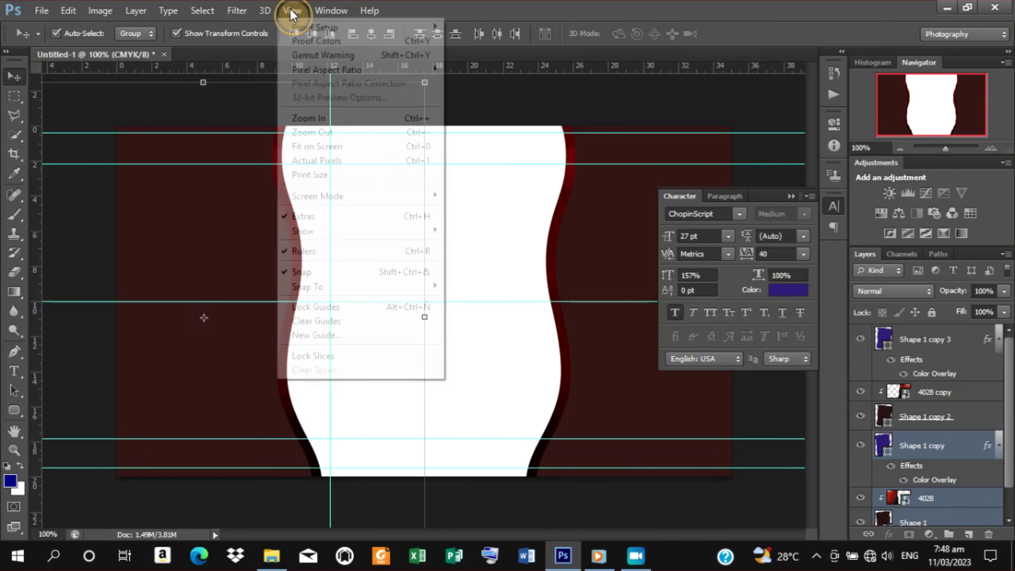
Clear all guides from the canvas and deselect the layers.
click(332, 322)
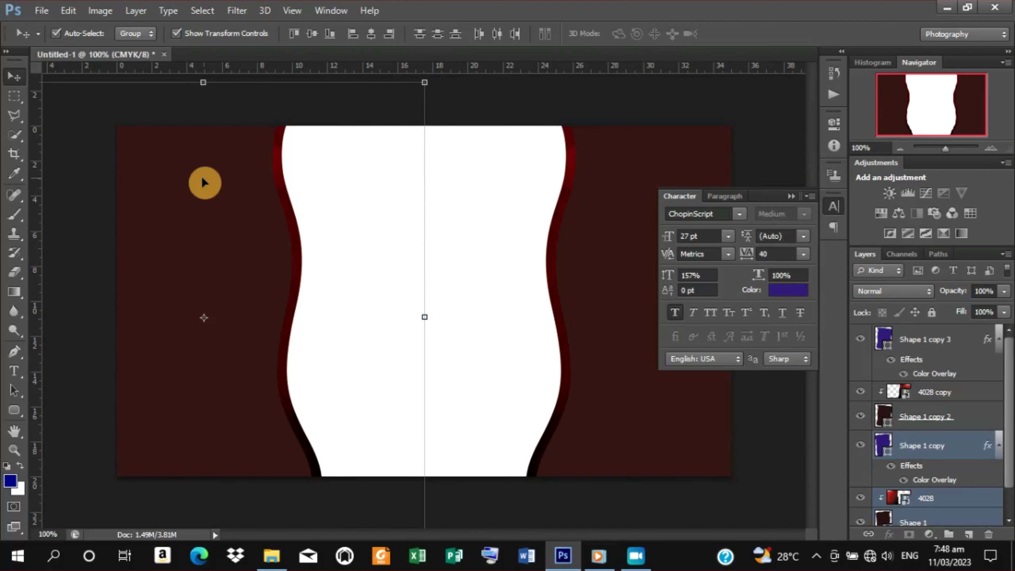
click(571, 93)
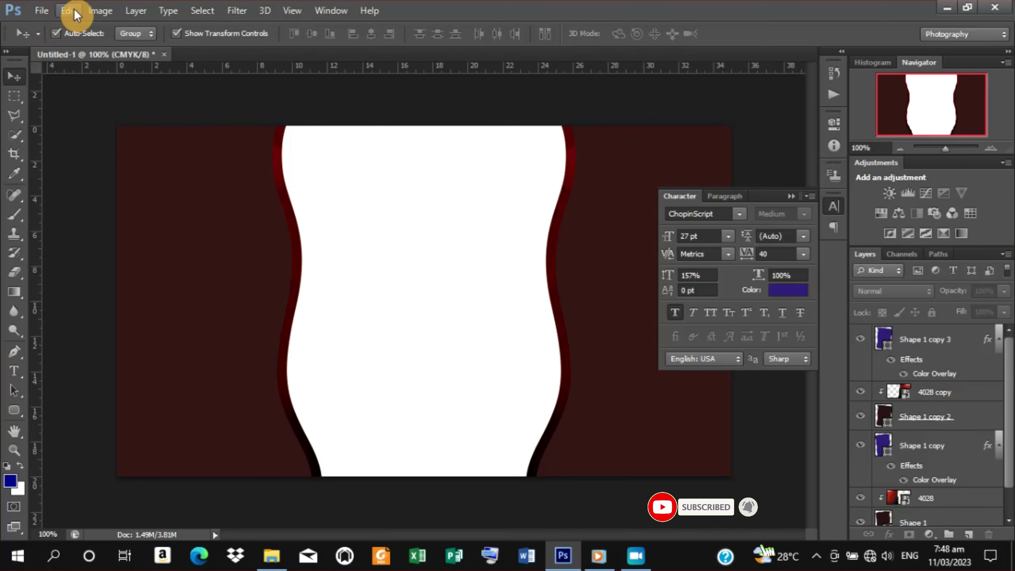
Place the black suit with gold tie image from MENS CLOTHENS at the banner's left edge.
click(41, 12)
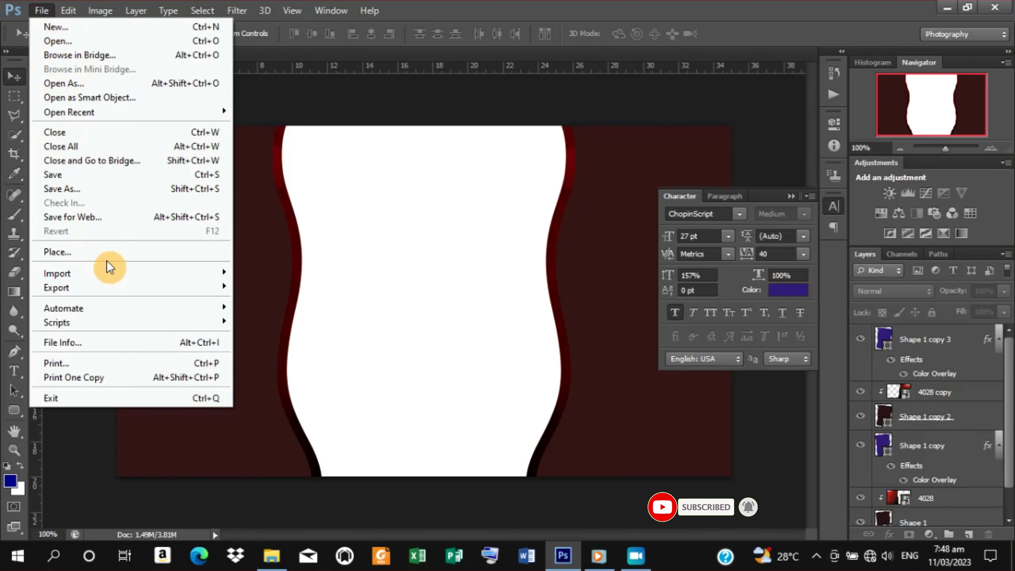
click(106, 252)
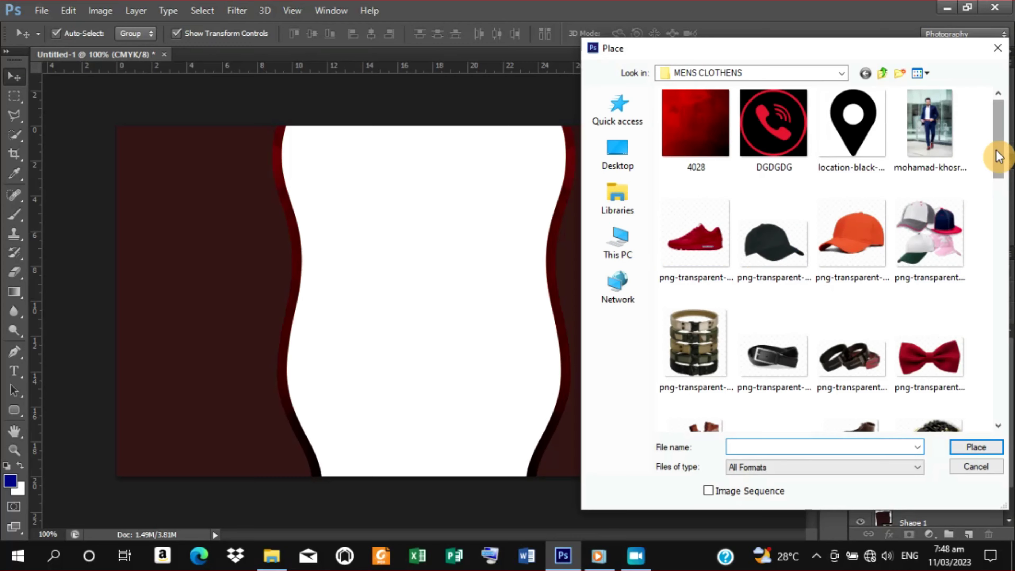
mouse_move(995, 159)
mouse_down()
mouse_move(1011, 235)
mouse_move(1010, 360)
mouse_up()
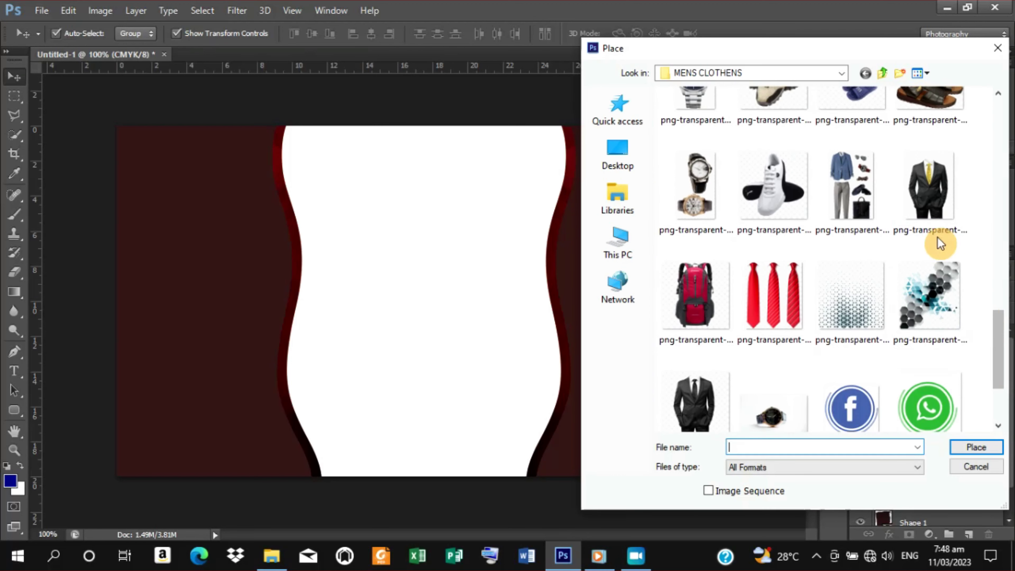
click(939, 187)
click(972, 449)
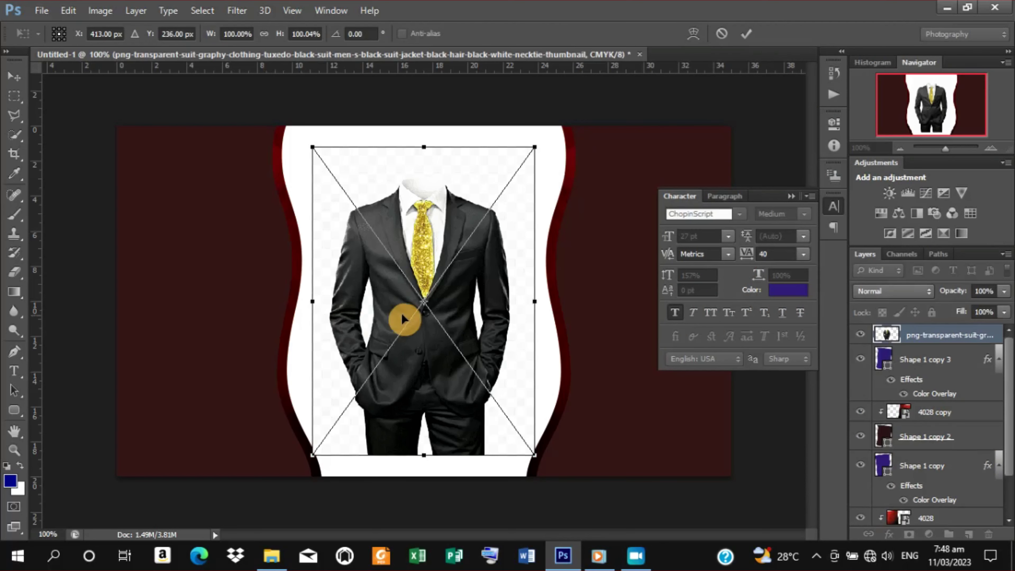
drag(461, 319, 279, 319)
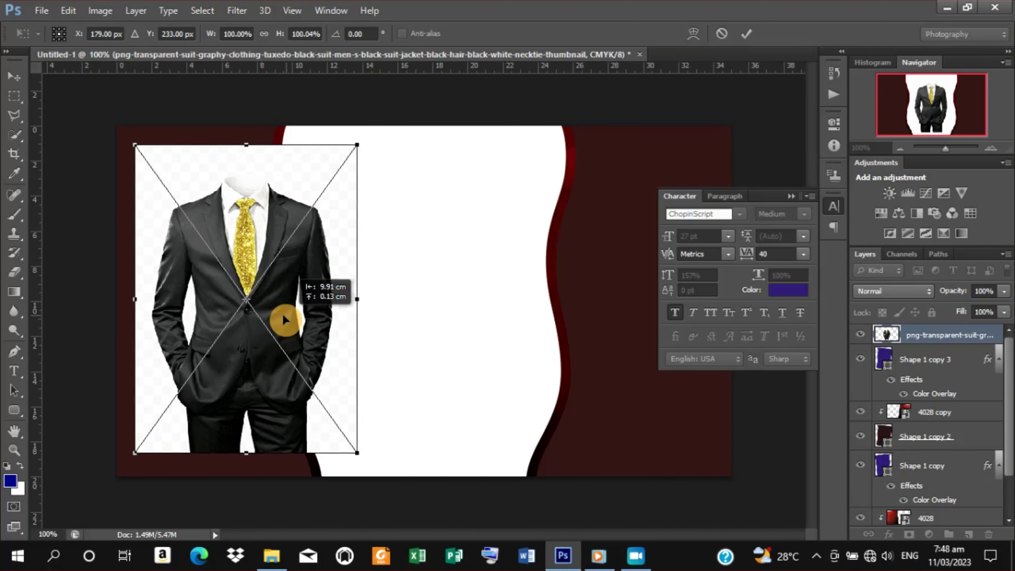
click(746, 33)
Rasterize the placed suit layer so its pixels become editable.
right_click(927, 335)
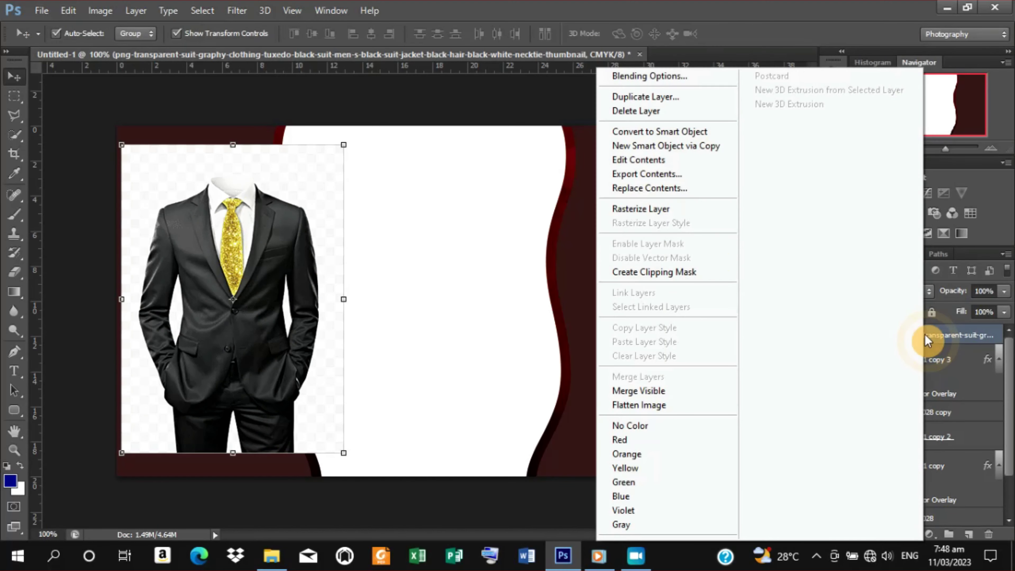
click(640, 209)
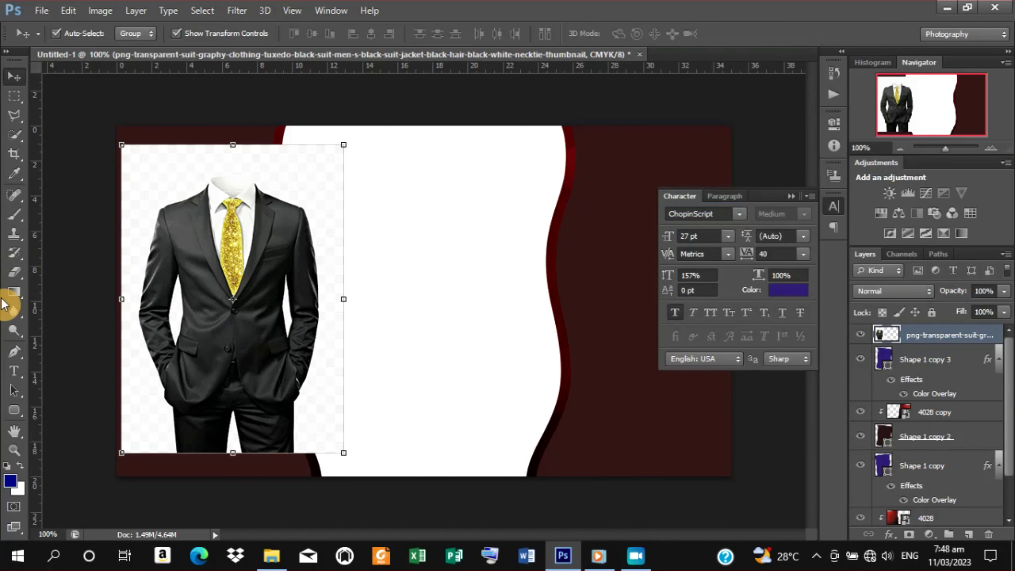
click(14, 227)
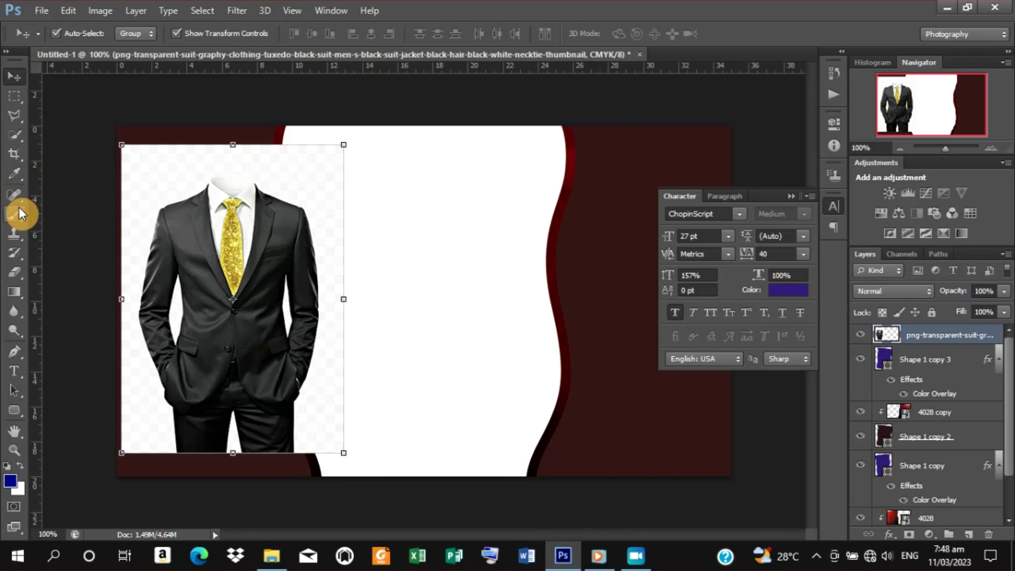
drag(22, 140, 116, 154)
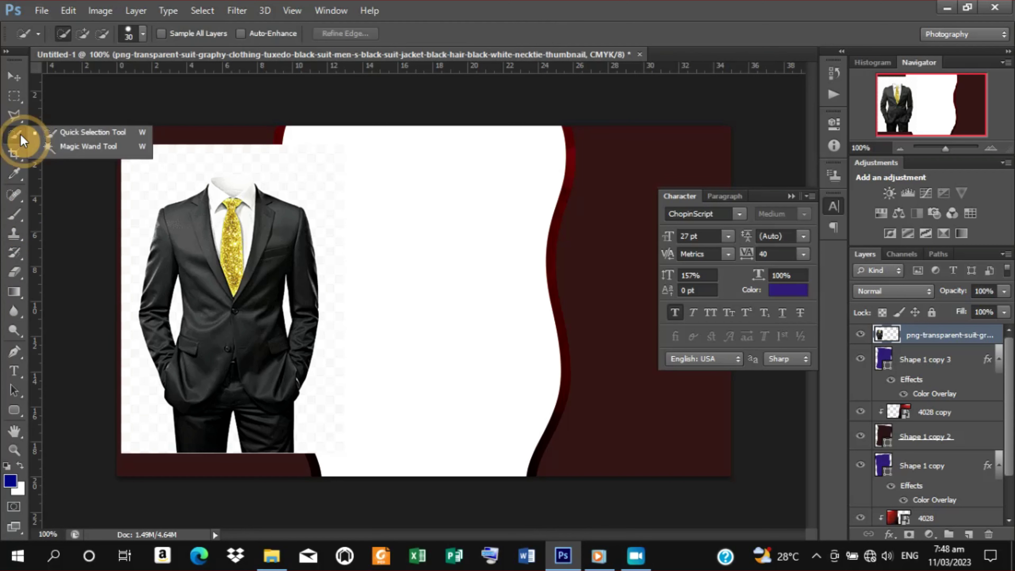
Use the Magic Wand to select and delete the background around the suit.
click(116, 149)
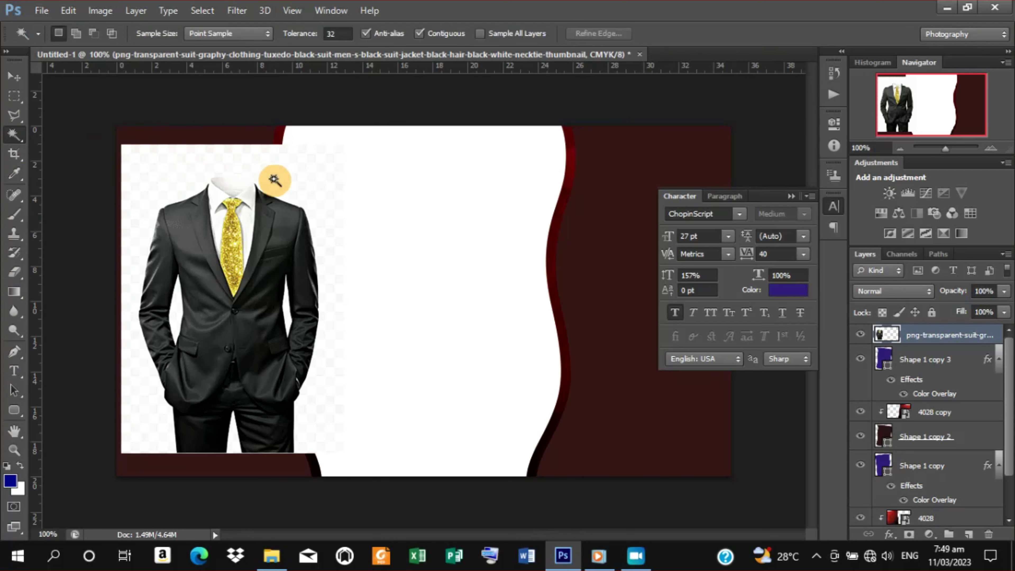
click(319, 210)
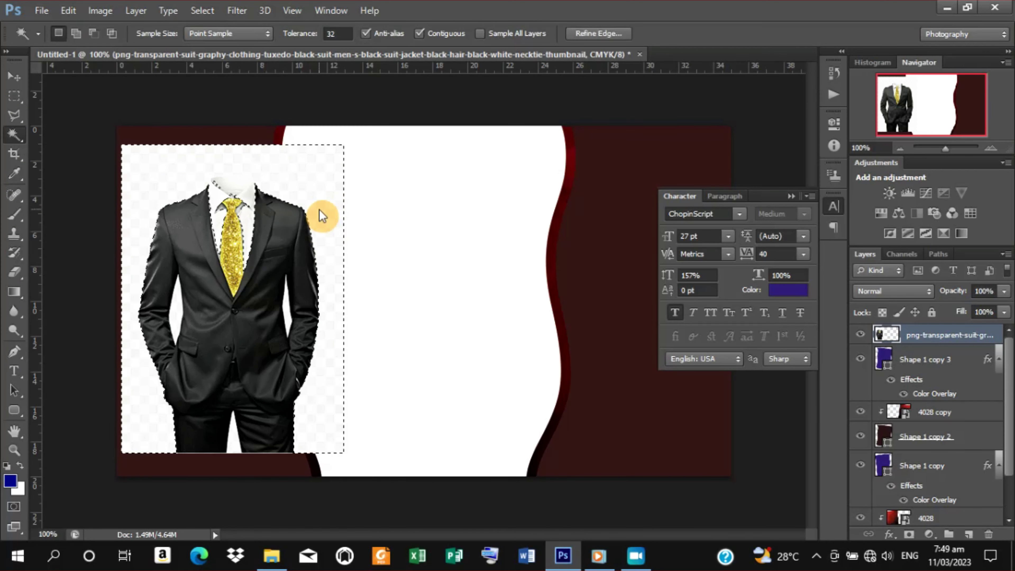
key(Delete)
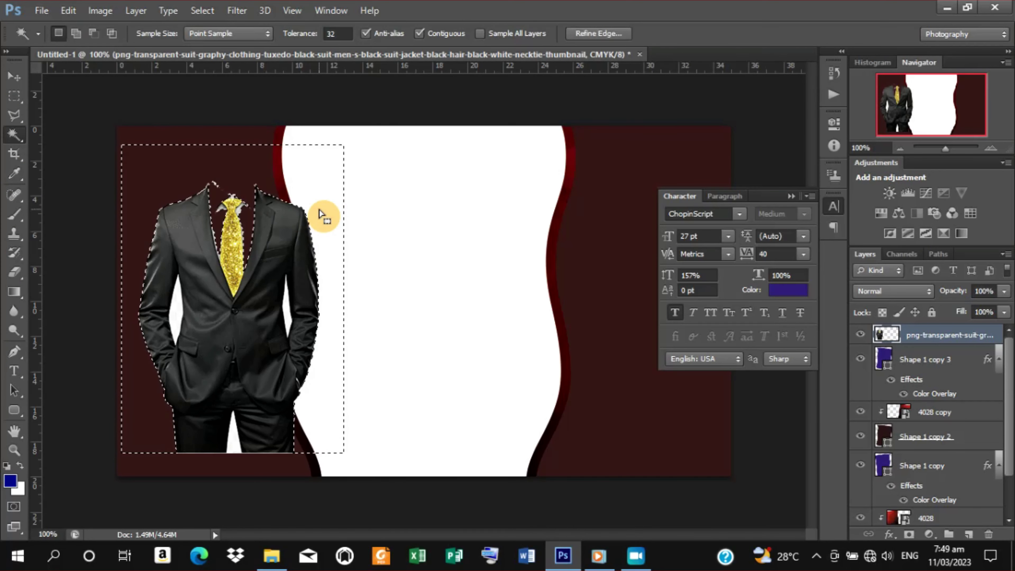
key(ctrl+d)
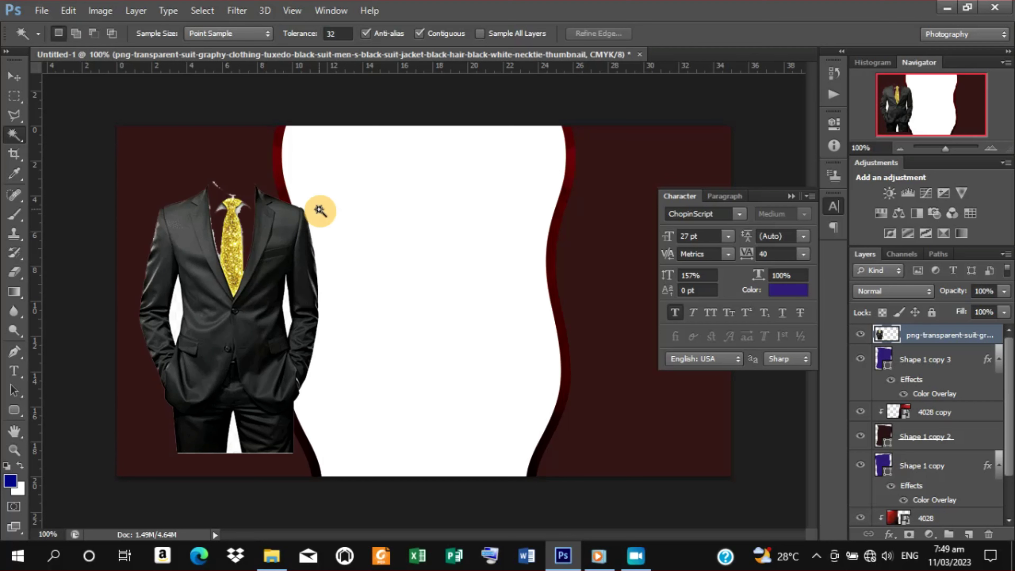
click(319, 208)
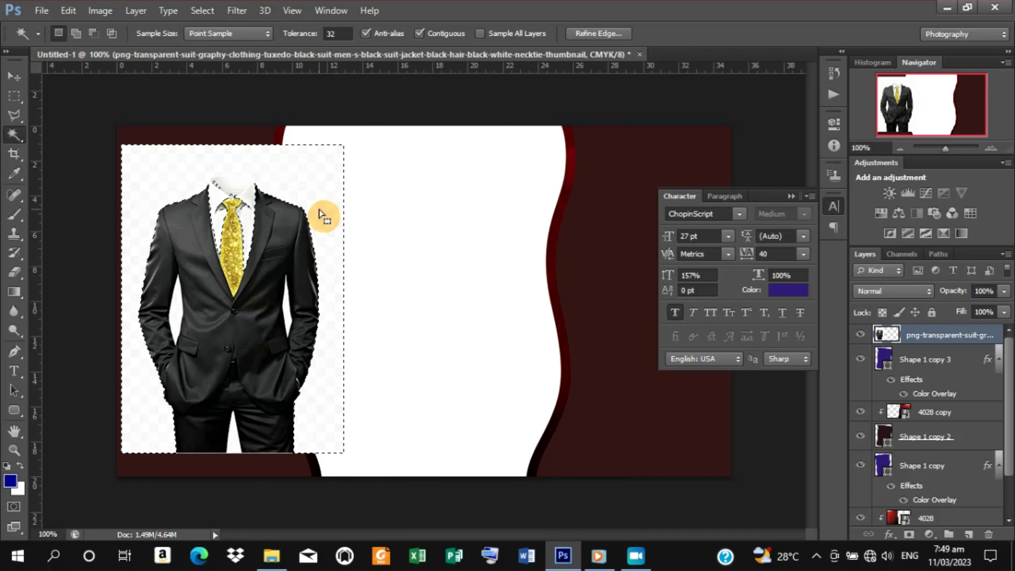
key(ctrl+d)
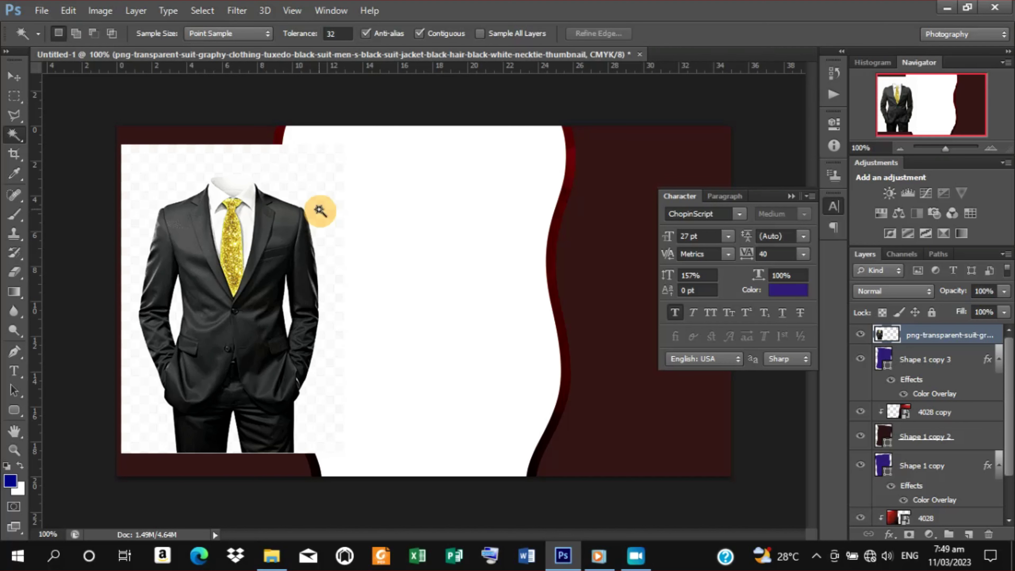
click(234, 443)
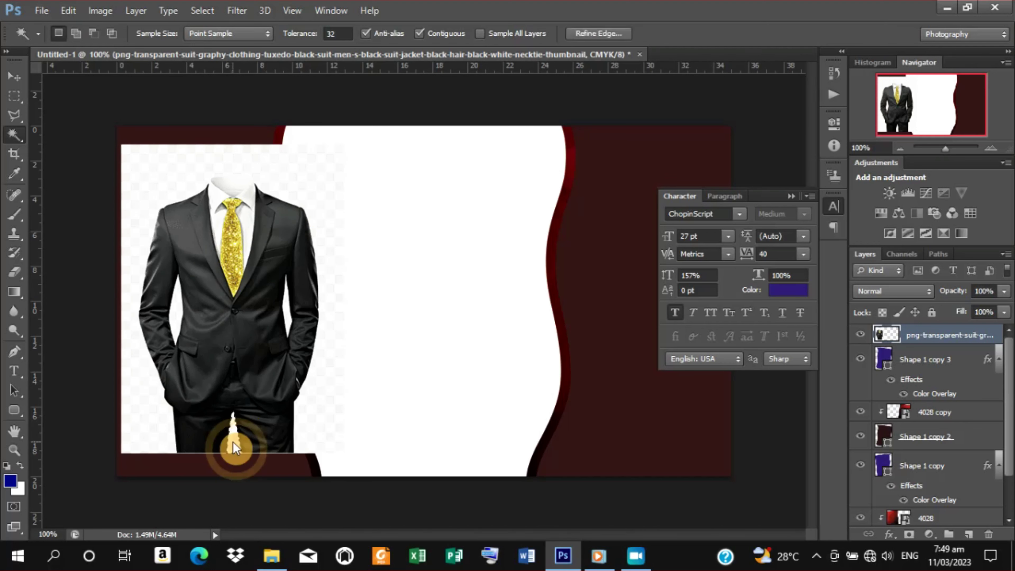
click(155, 441)
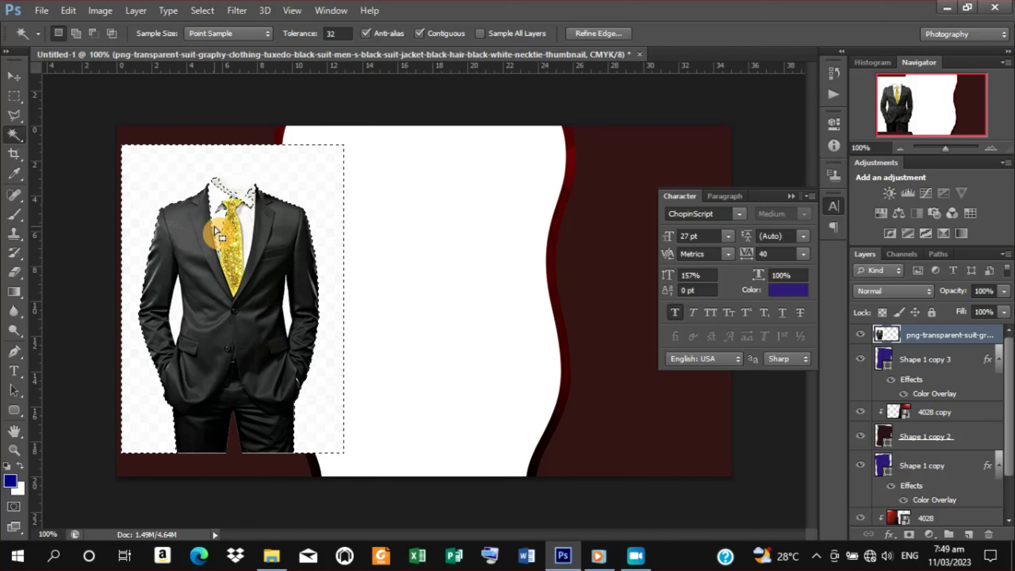
drag(215, 231, 216, 216)
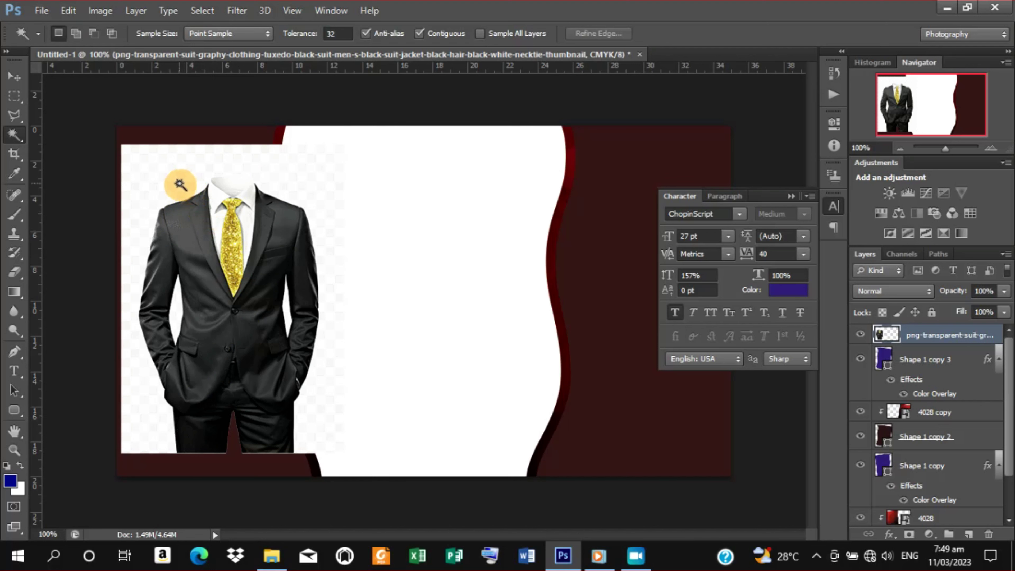
Delete the white gaps beside both arms, then reselect around the suit excluding the collar.
click(175, 331)
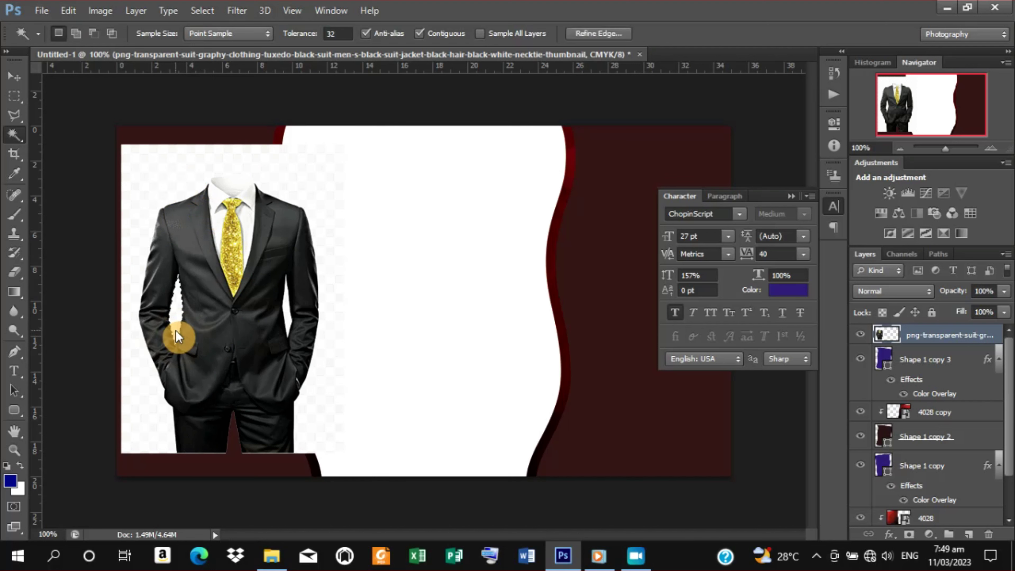
key(Delete)
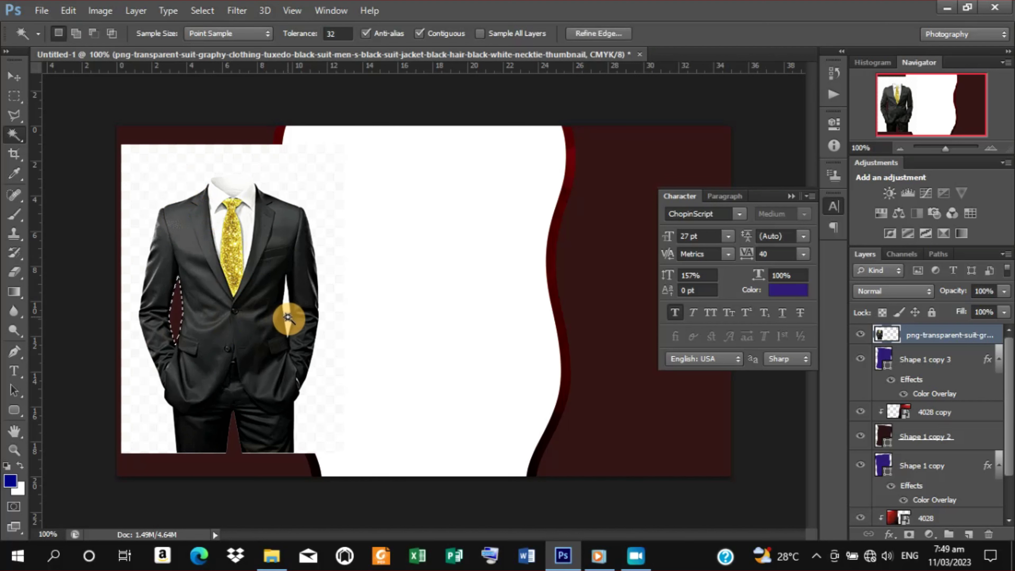
click(288, 317)
key(Delete)
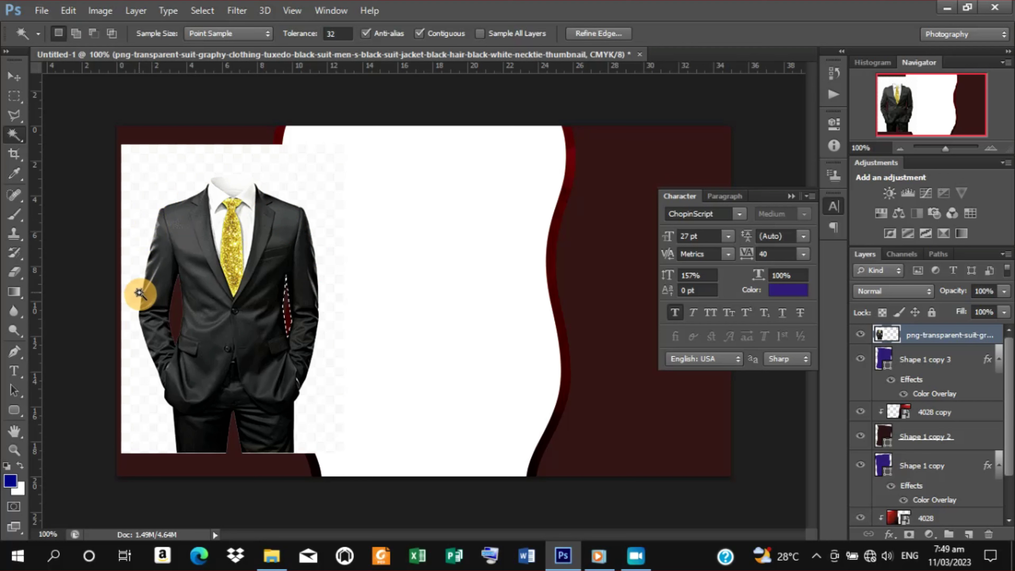
click(139, 303)
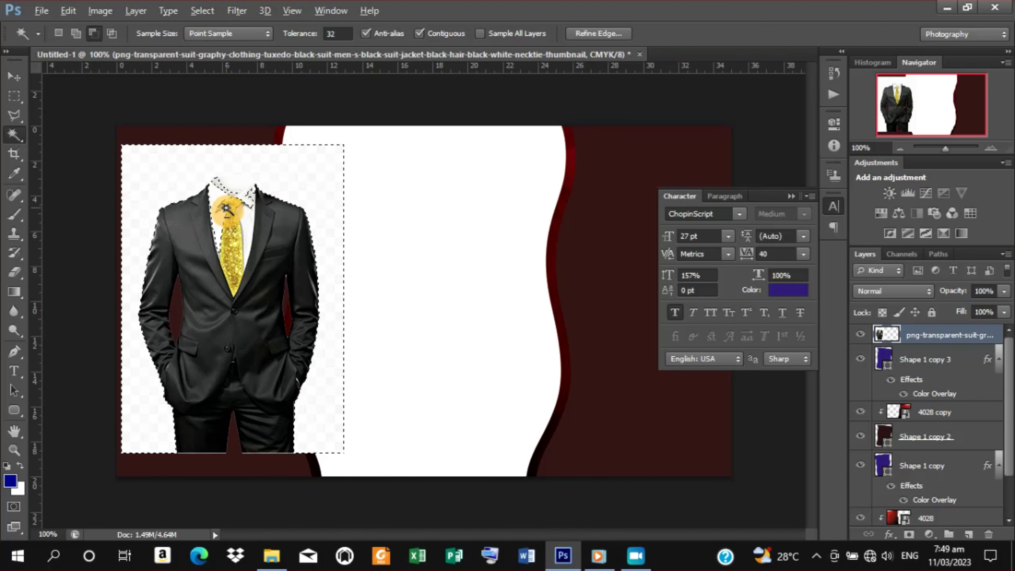
click(226, 208)
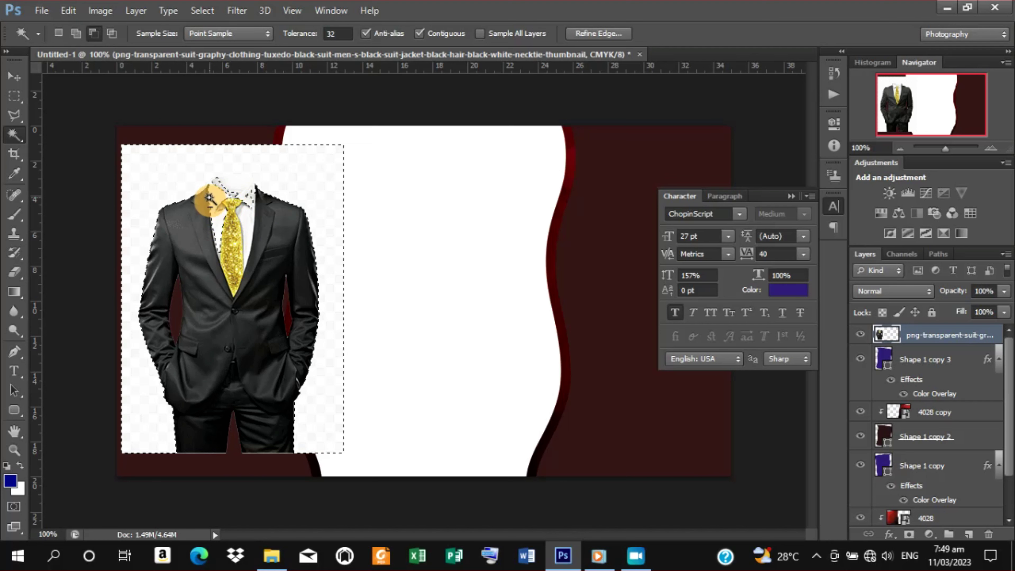
alt+click(213, 172)
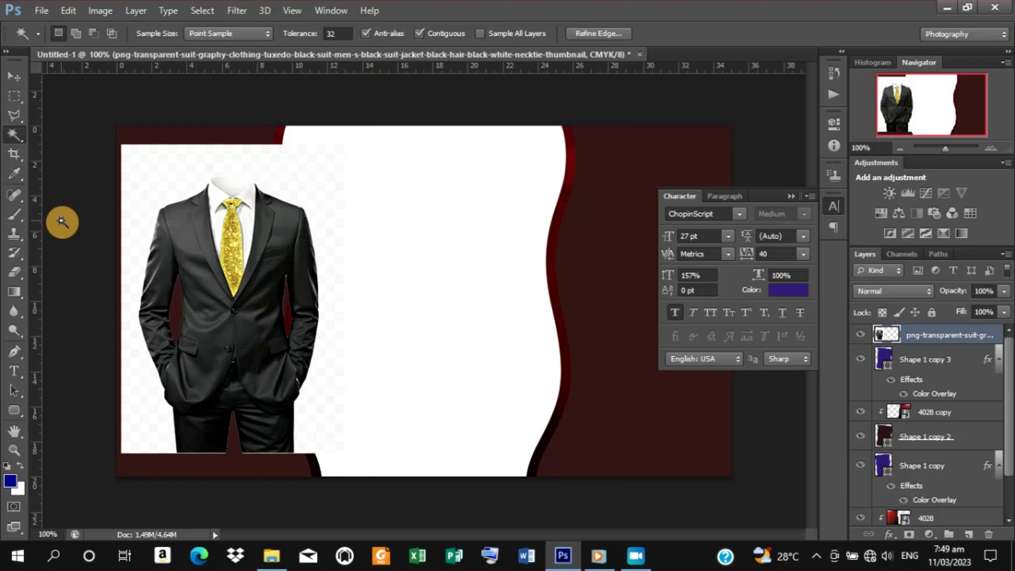
Magic-wand the area around the suit, delete it, then undo the deletion.
click(137, 276)
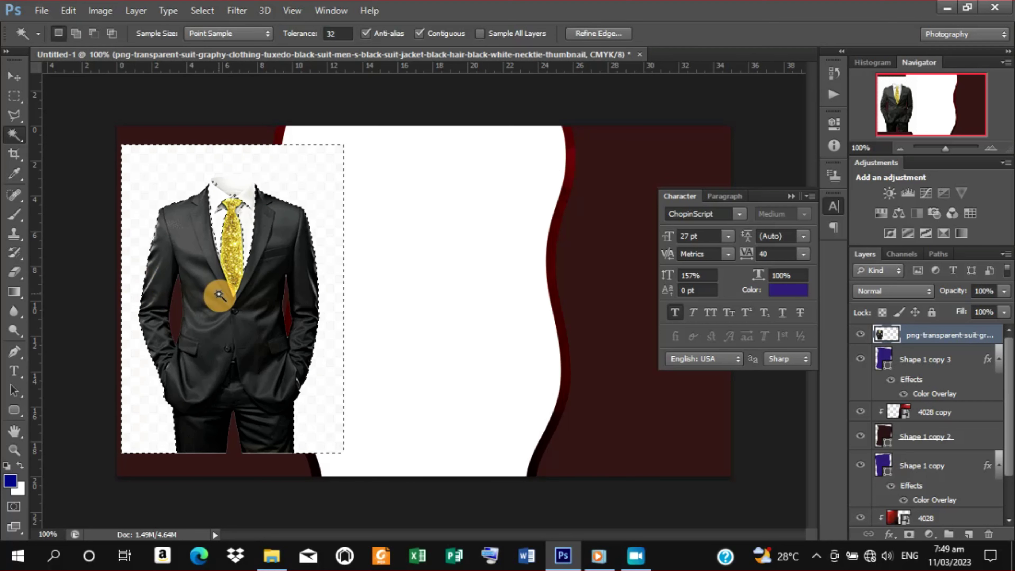
click(148, 403)
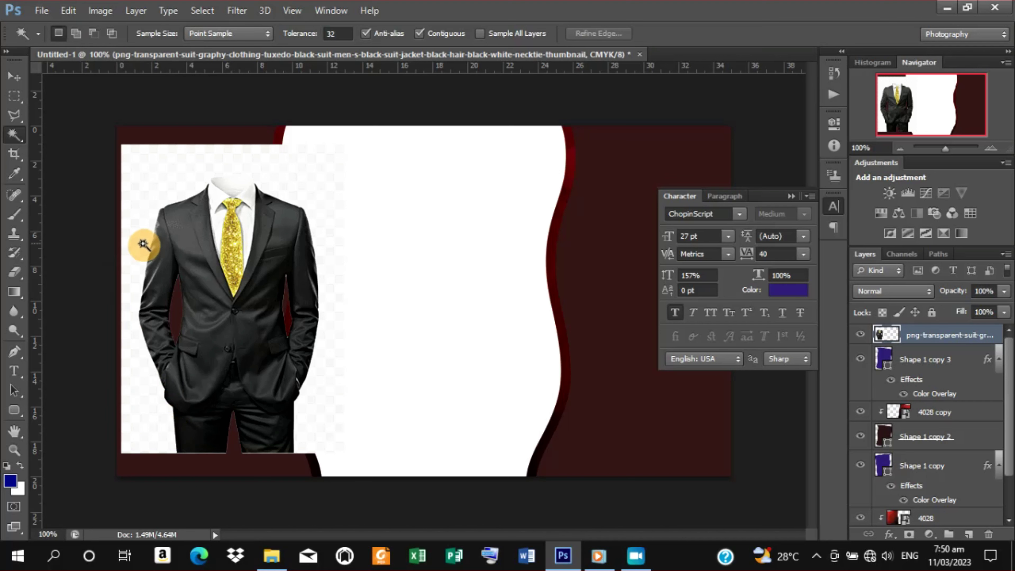
click(144, 264)
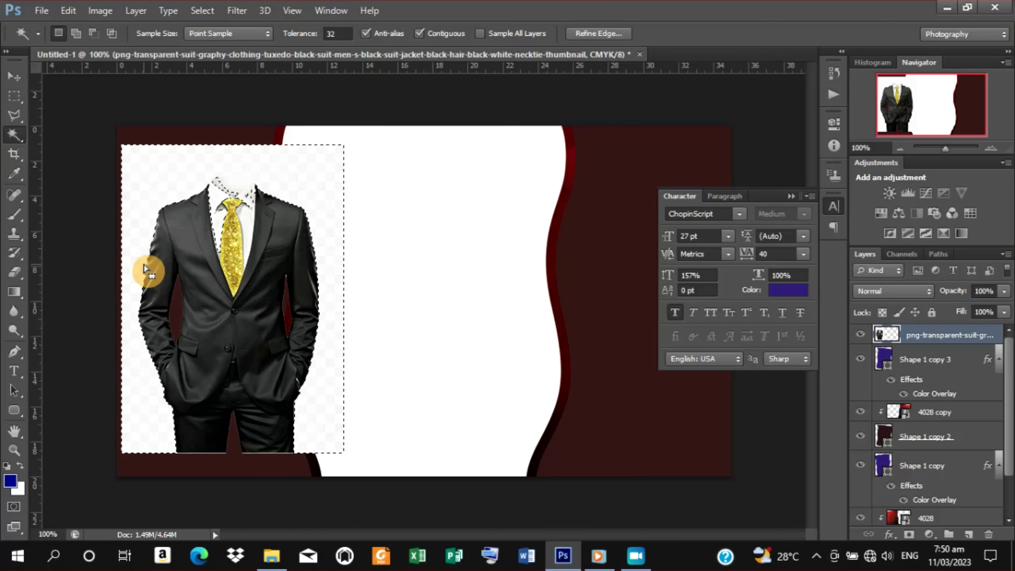
key(Delete)
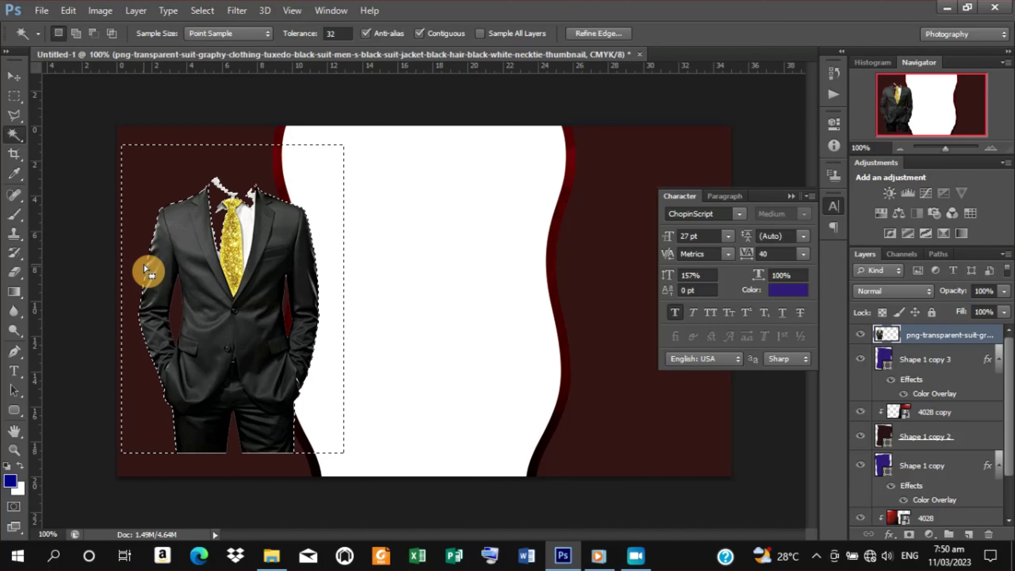
key(ctrl+d)
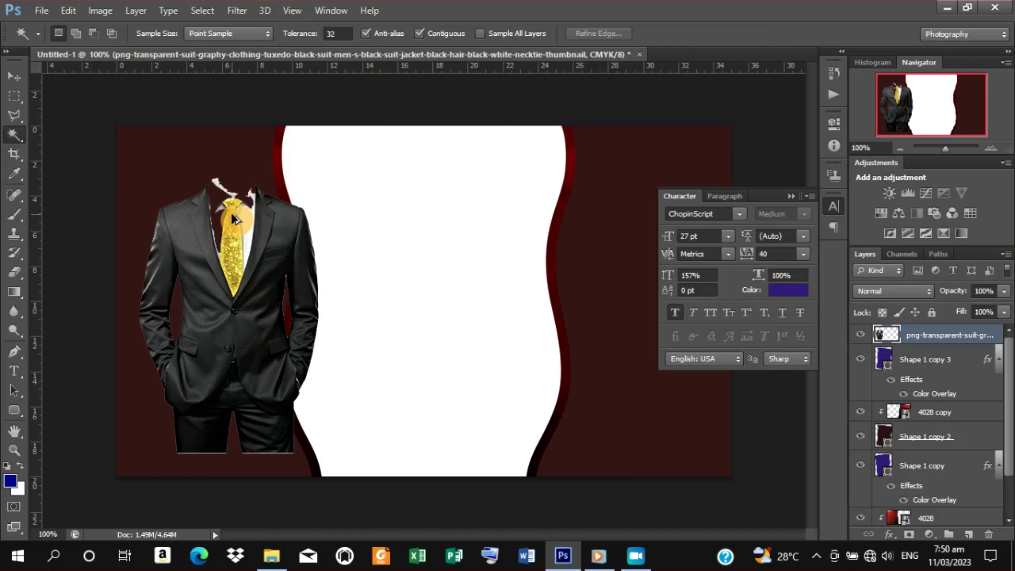
key(ctrl+alt+z)
key(ctrl+alt+z)
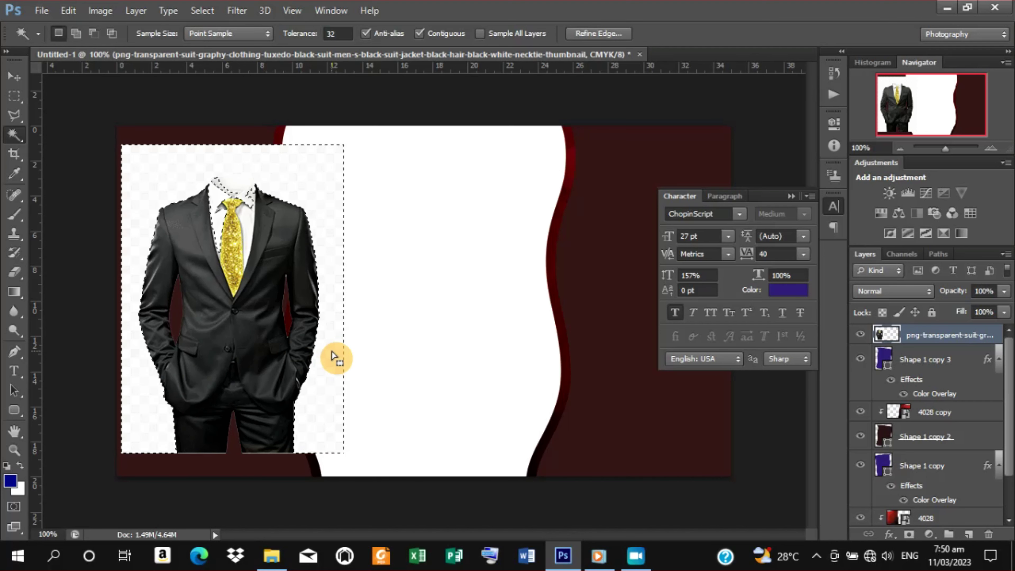
Adjust the selection, delete the white surround, deselect and delete the suit layer.
drag(336, 351, 335, 359)
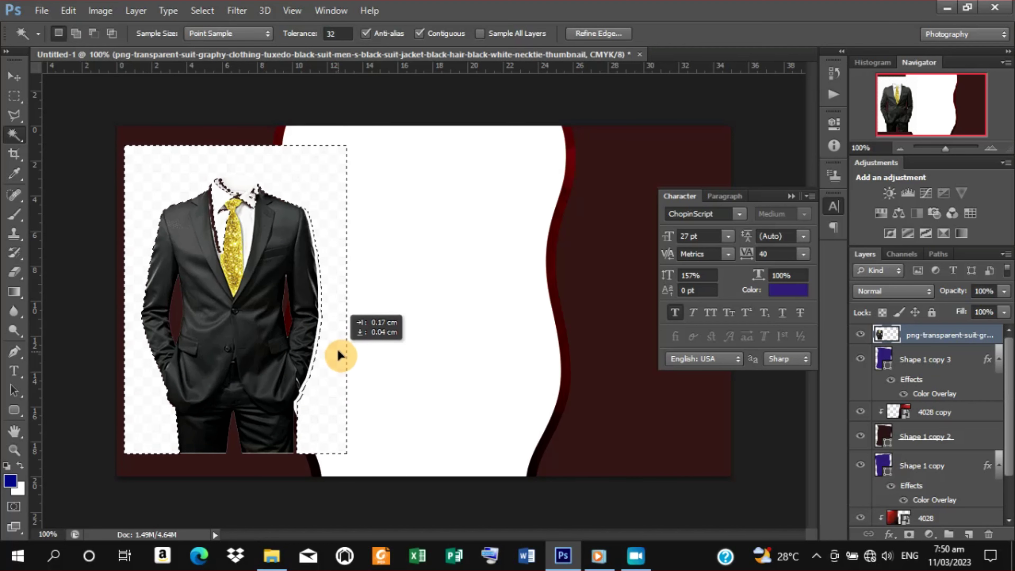
drag(335, 363, 335, 355)
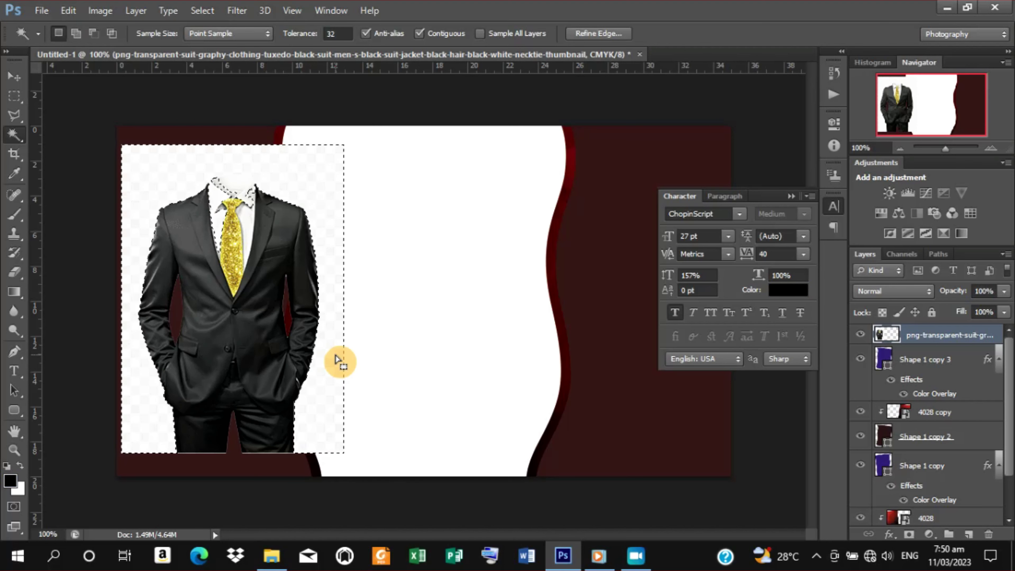
key(Delete)
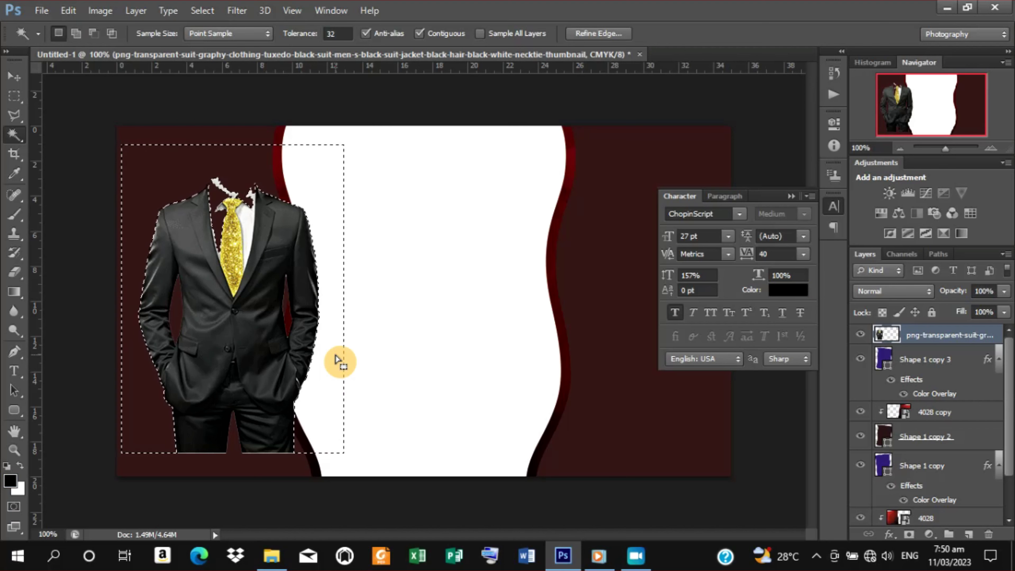
key(ctrl+d)
key(Delete)
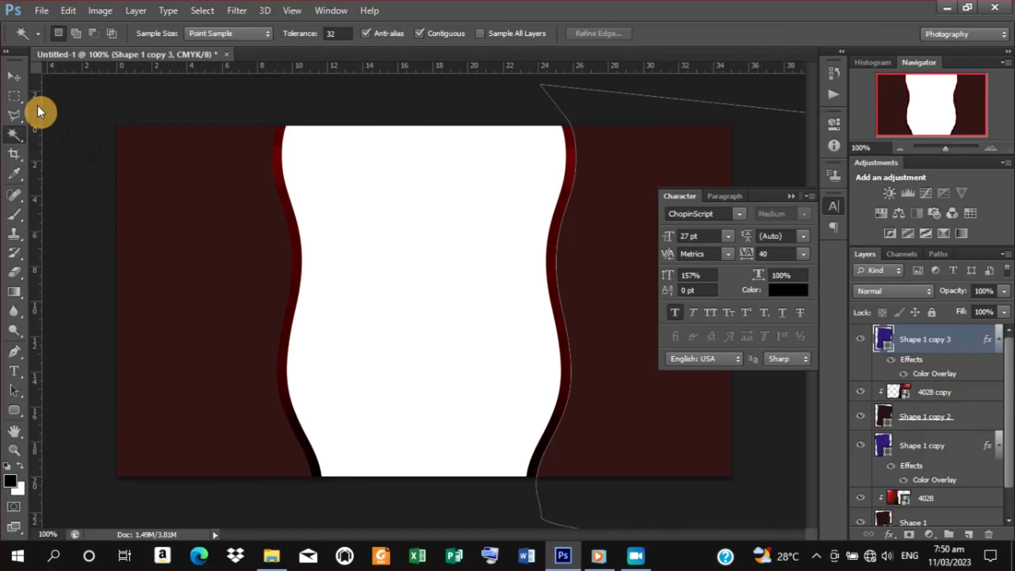
Switch to the Move tool with Shape 1 copy 3 as the active layer.
click(15, 80)
click(91, 106)
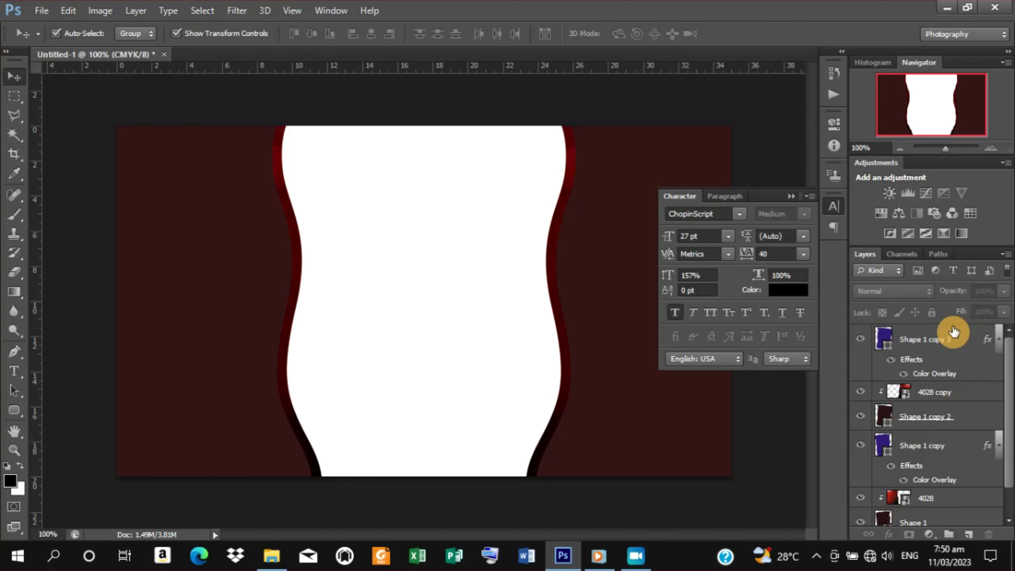
click(951, 334)
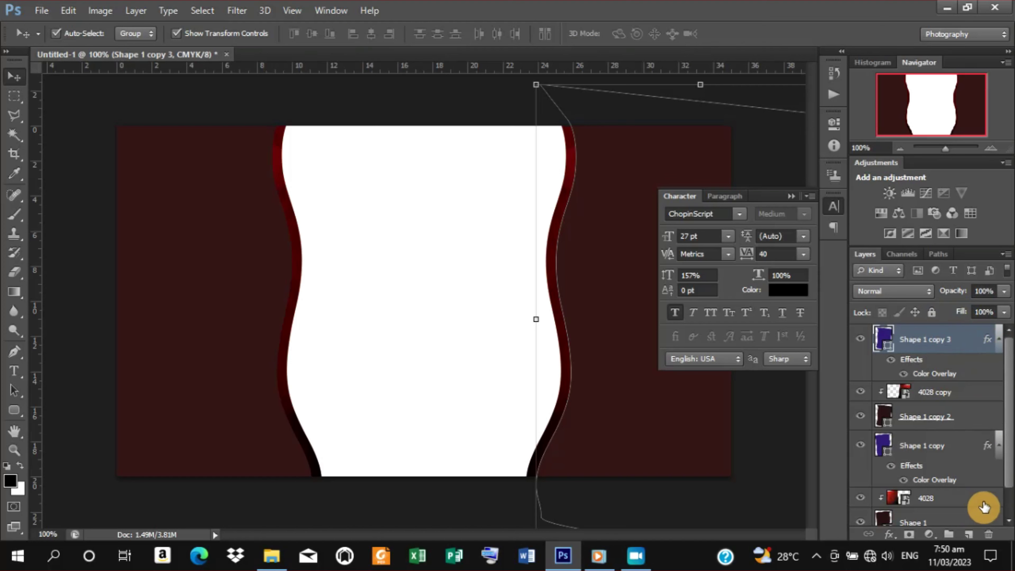
drag(1008, 459, 1008, 490)
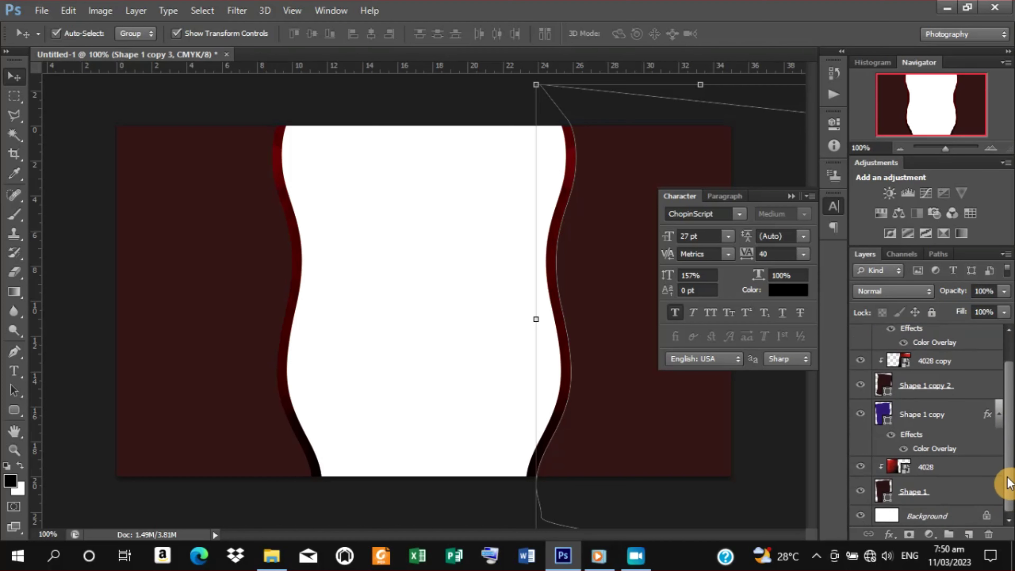
Place the triangle halftone pattern PNG from the MENS CLOTHENS folder onto the banner.
click(42, 10)
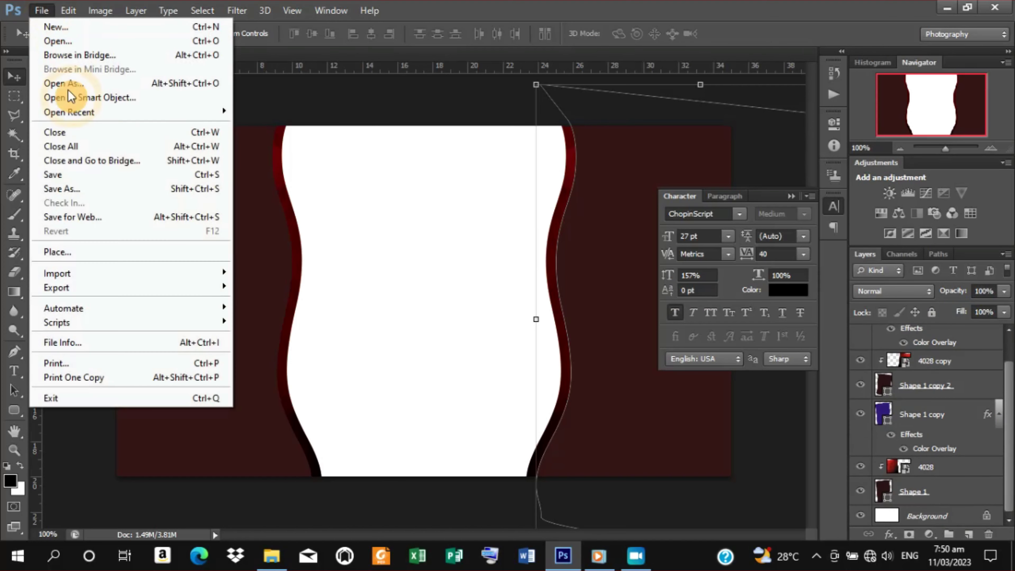
click(74, 252)
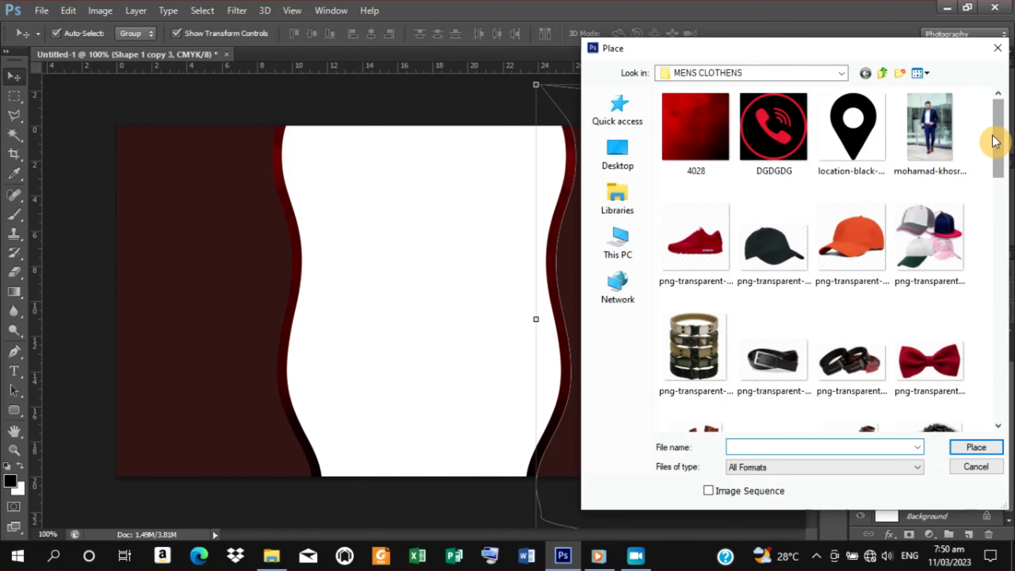
mouse_move(1001, 162)
mouse_down()
mouse_move(1000, 218)
mouse_move(977, 265)
mouse_move(981, 386)
mouse_up()
click(845, 217)
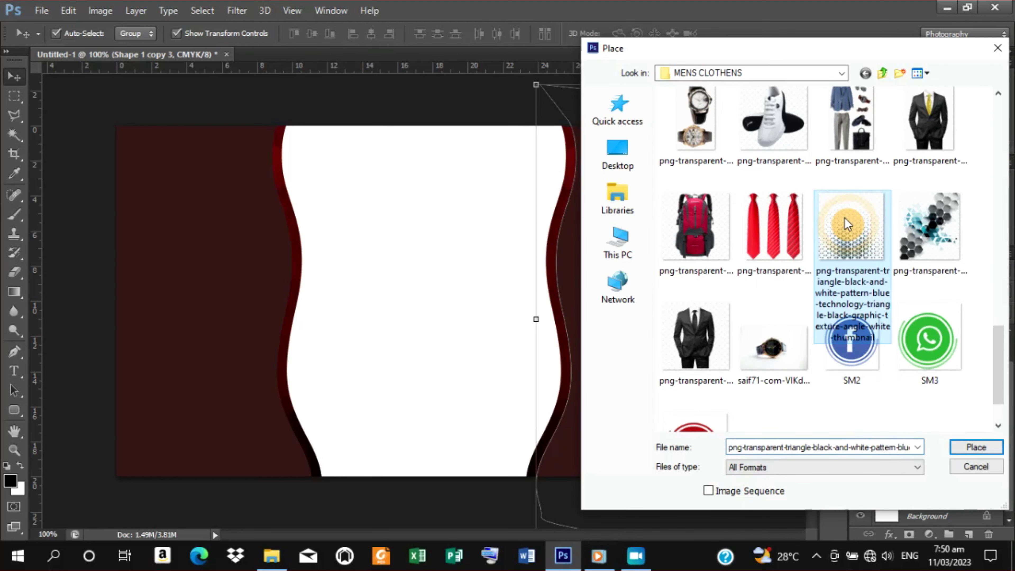
click(969, 447)
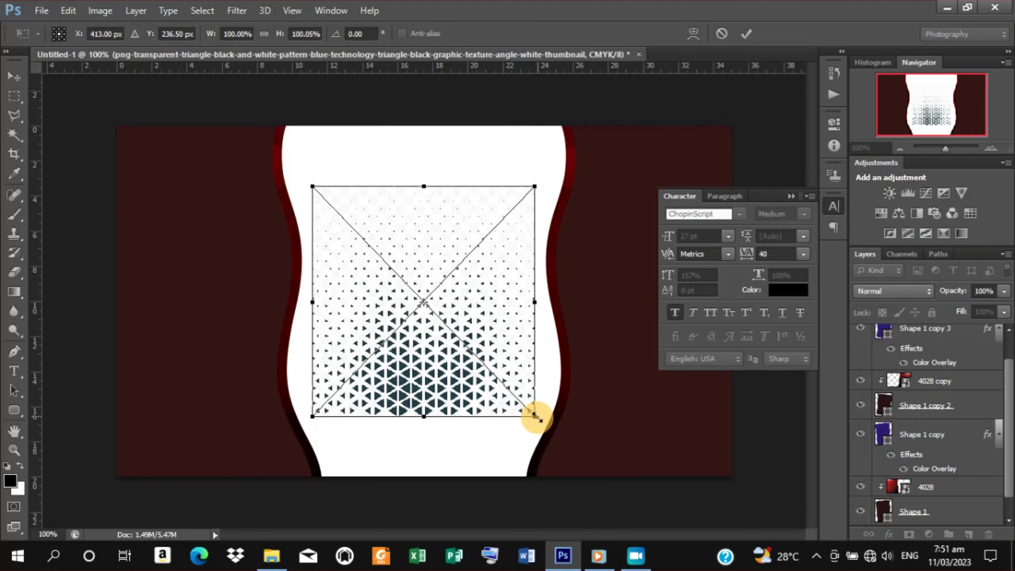
Enlarge the triangle pattern to about 183% and commit the new size.
drag(536, 417, 657, 489)
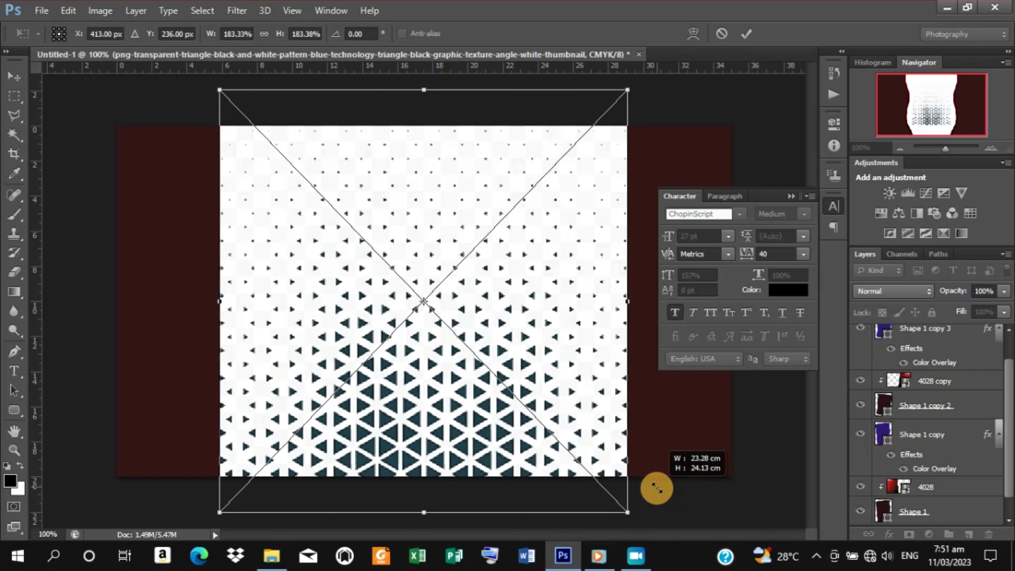
drag(537, 313, 496, 296)
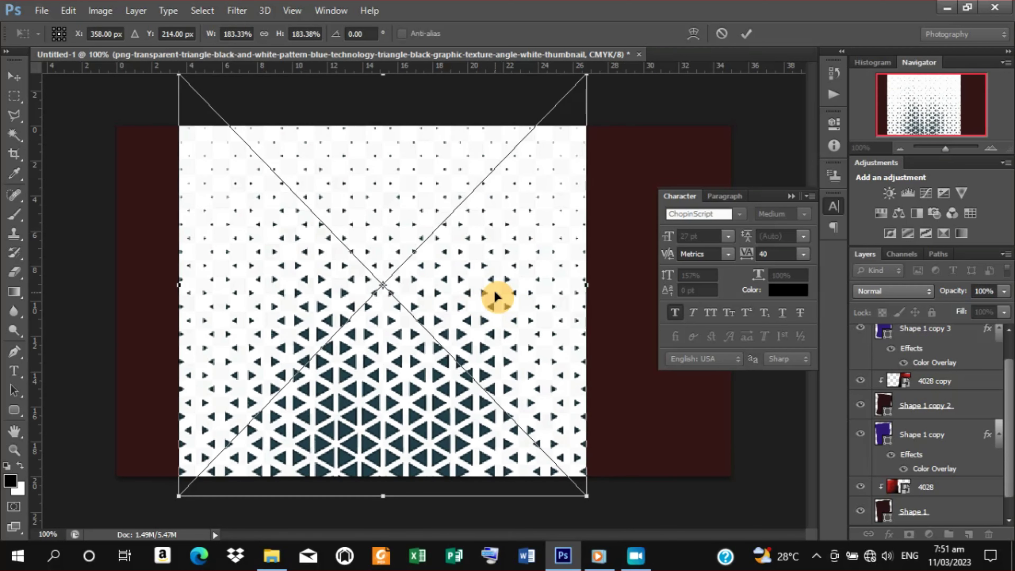
click(751, 35)
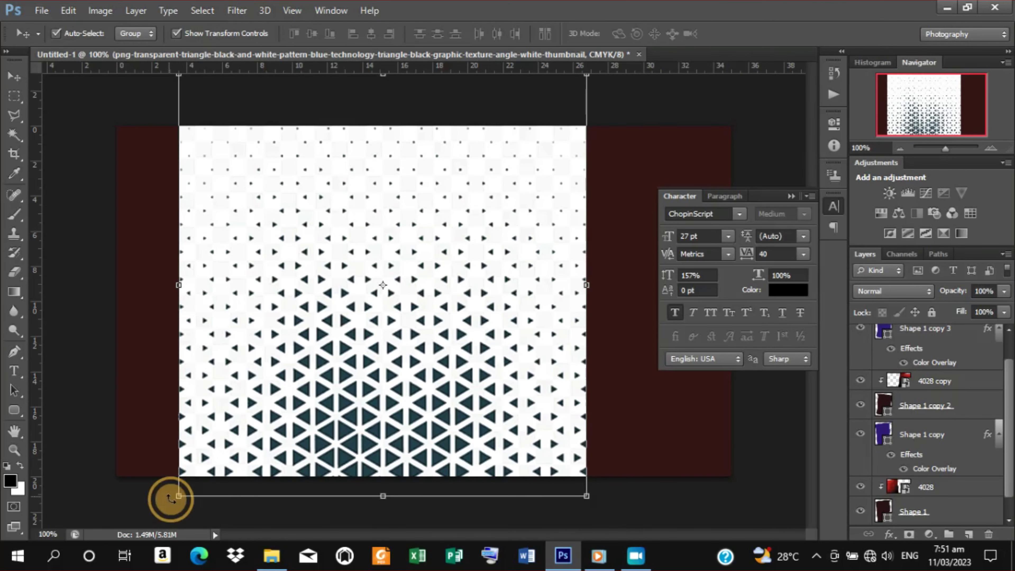
Rotate the pattern 180° so dense triangles sit on top, over the banner's left side.
mouse_move(169, 497)
mouse_down()
mouse_move(518, 275)
mouse_move(491, 188)
mouse_up()
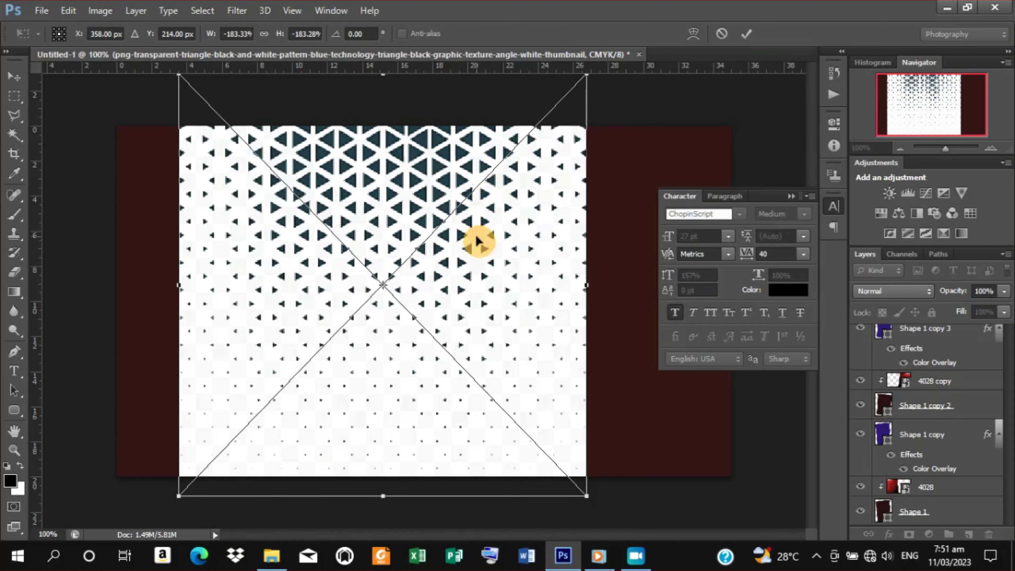
mouse_move(476, 242)
mouse_down()
mouse_move(345, 250)
mouse_move(333, 268)
mouse_up()
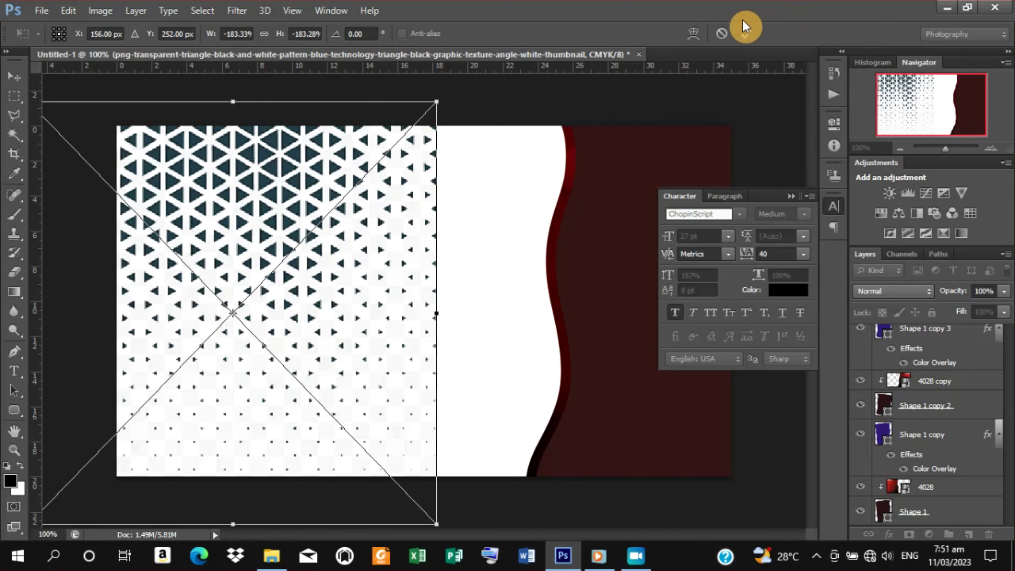
click(747, 33)
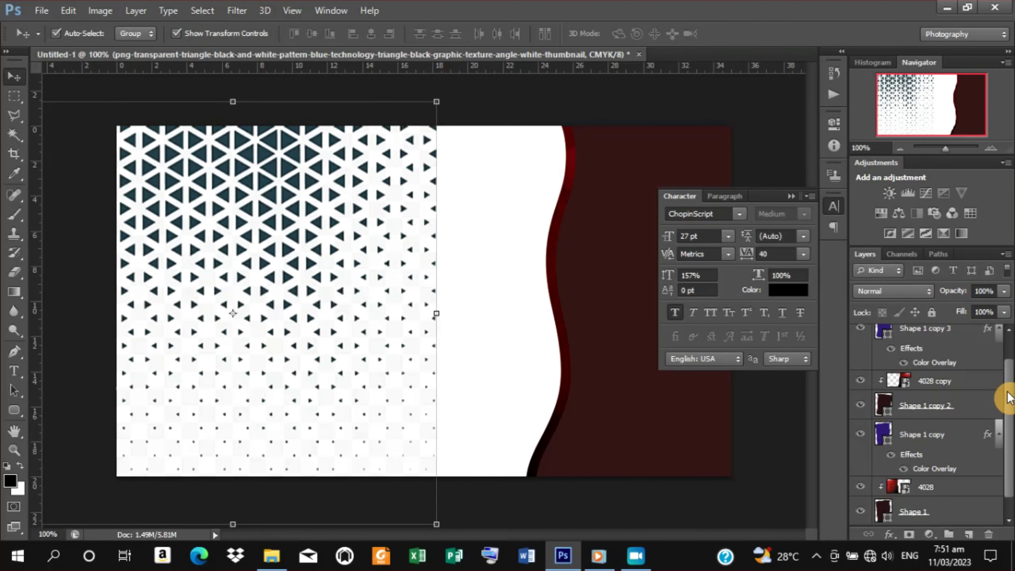
Move the triangle pattern layer down the stack to just above Shape 1.
drag(1010, 398, 1012, 308)
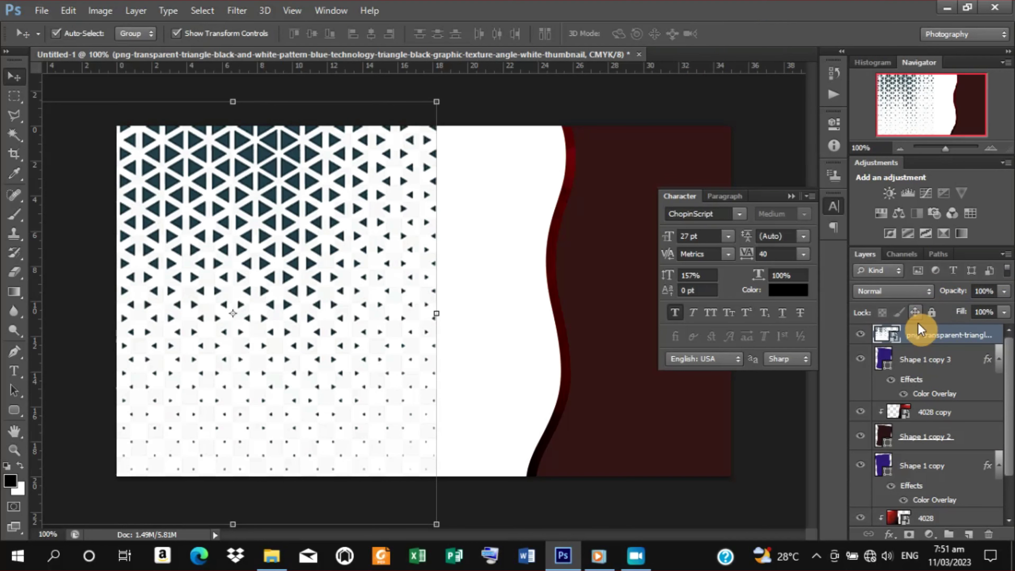
right_click(918, 337)
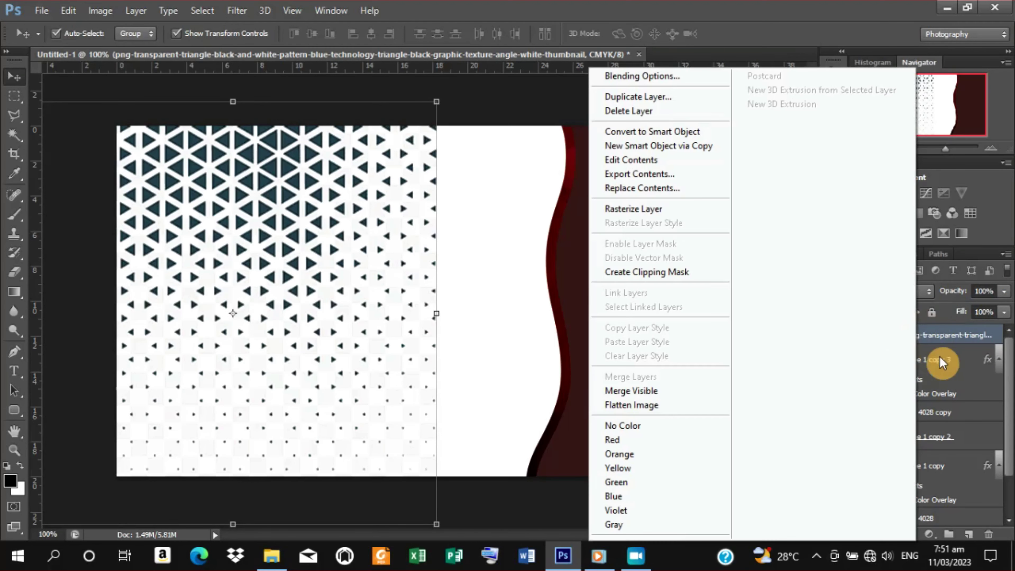
click(579, 291)
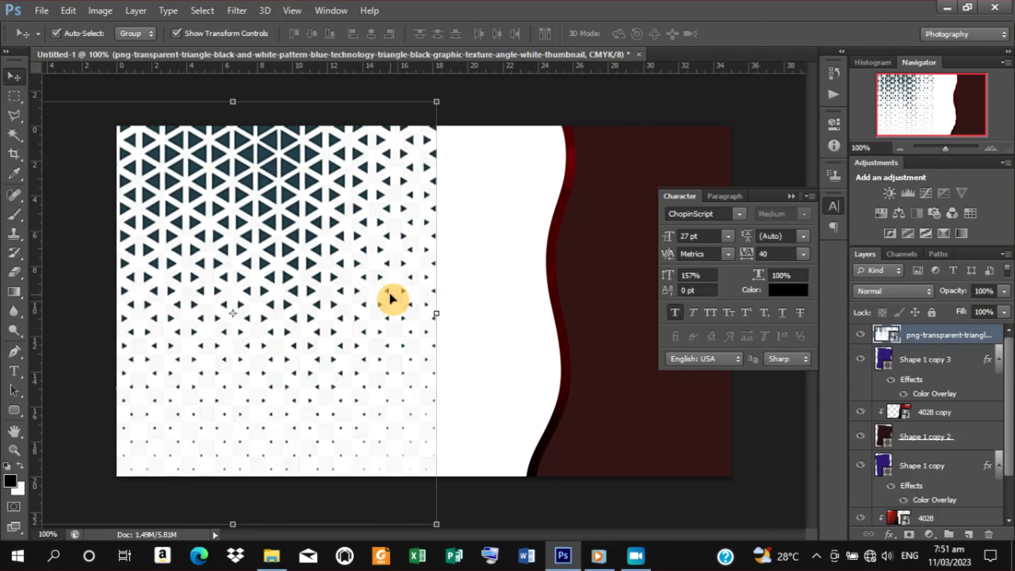
click(923, 468)
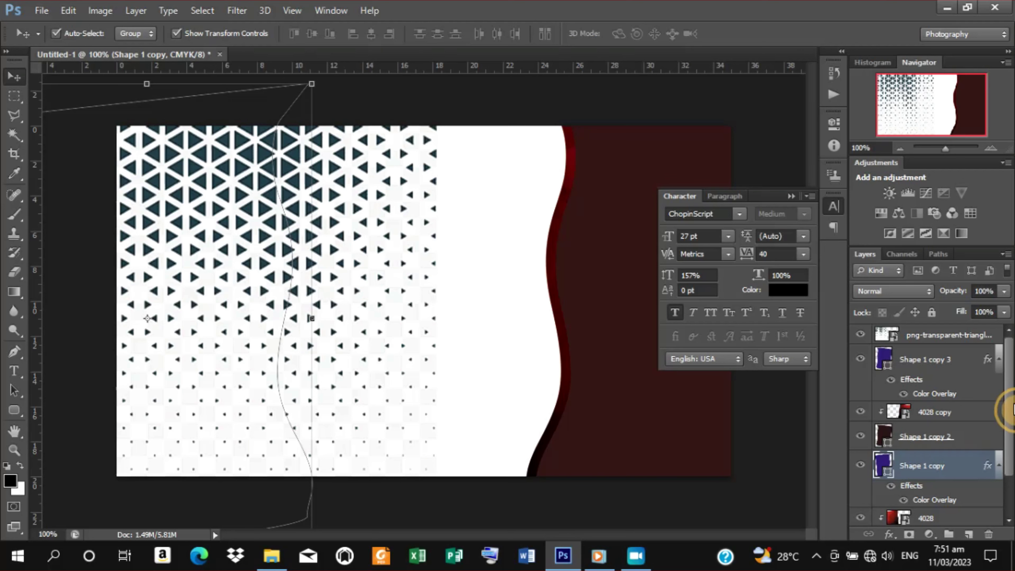
scroll(1013, 447, down, 2)
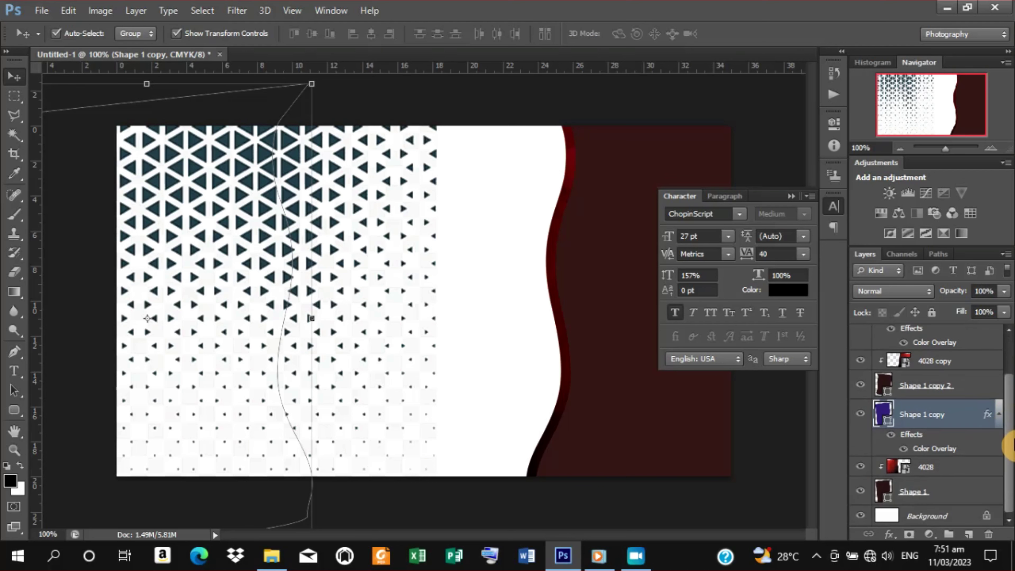
click(916, 490)
drag(1013, 465, 1004, 411)
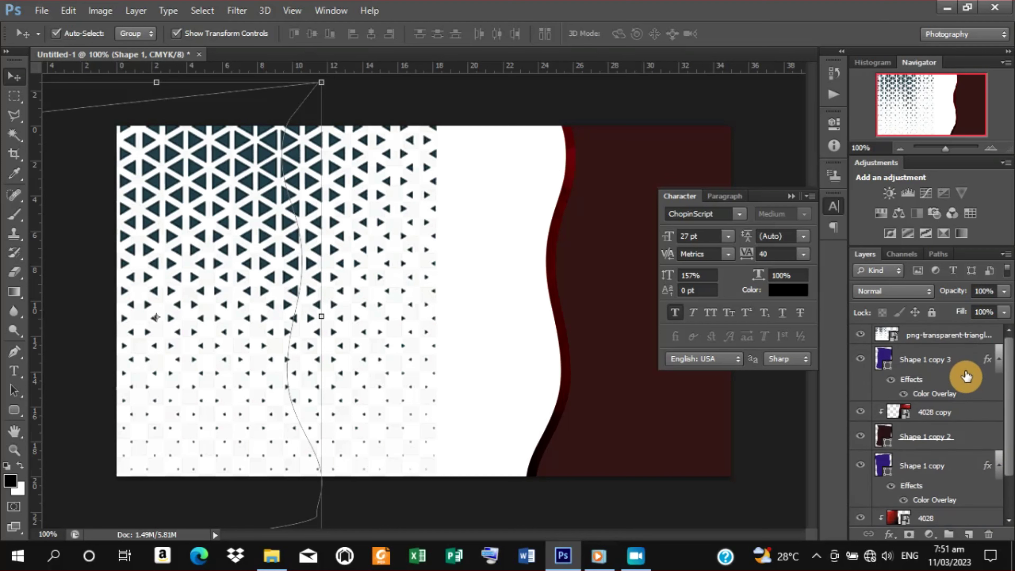
drag(948, 336, 962, 503)
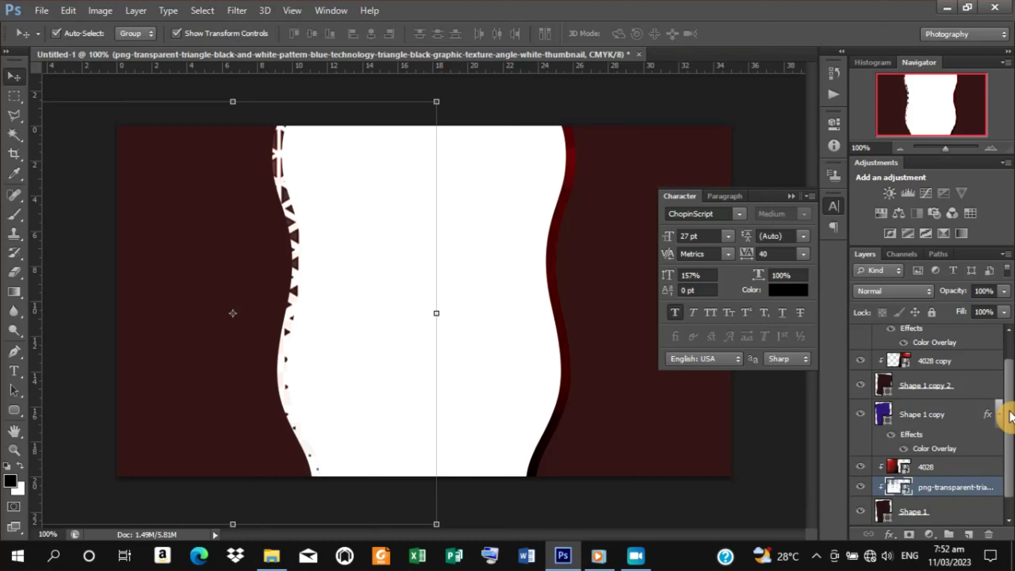
Raise Shape 1 above the pattern layer, then stretch the pattern wider across the centre.
scroll(1009, 416, down, 1)
click(896, 494)
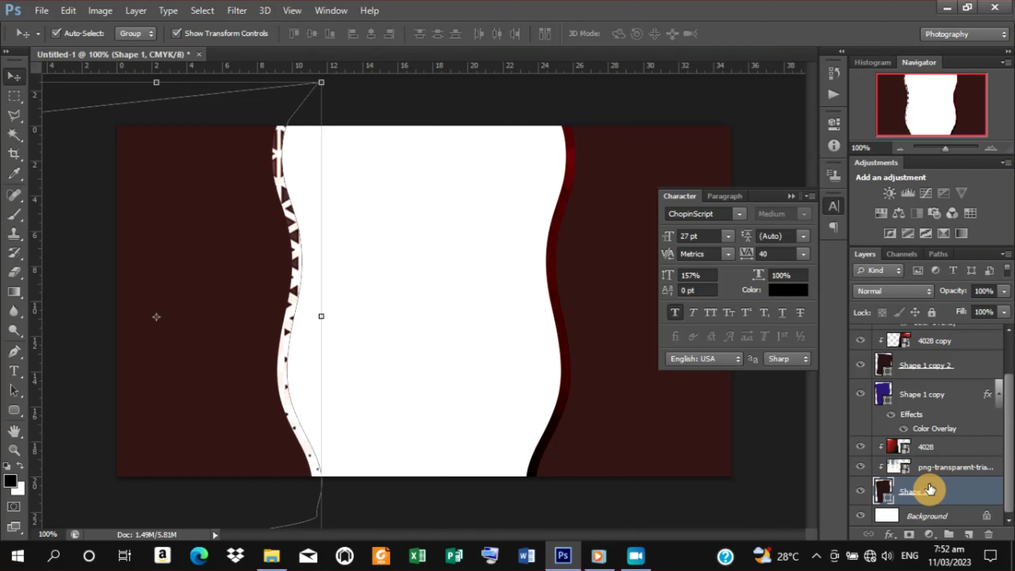
mouse_move(930, 489)
mouse_down()
mouse_move(923, 385)
mouse_move(933, 485)
mouse_up()
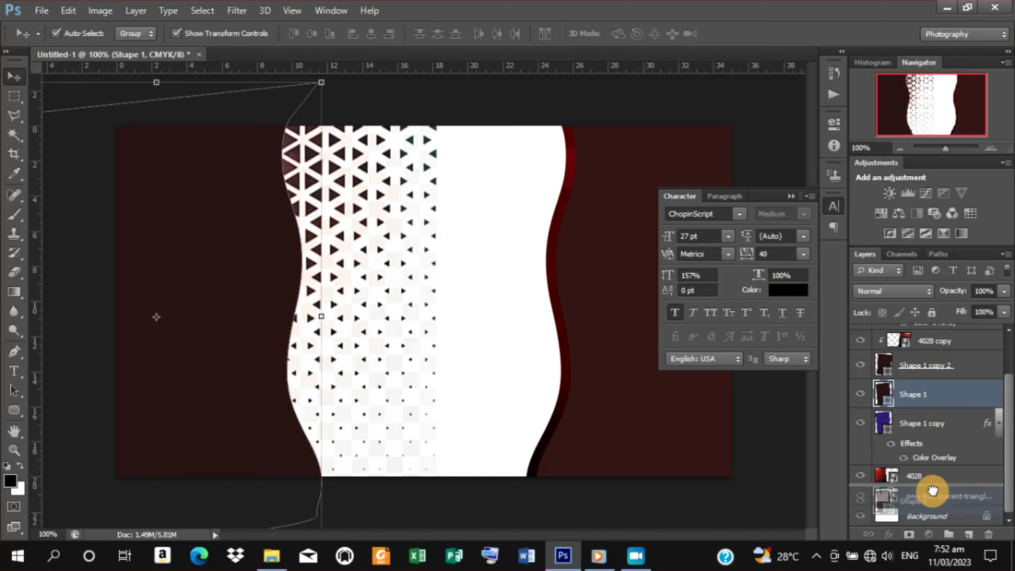
drag(934, 482, 936, 486)
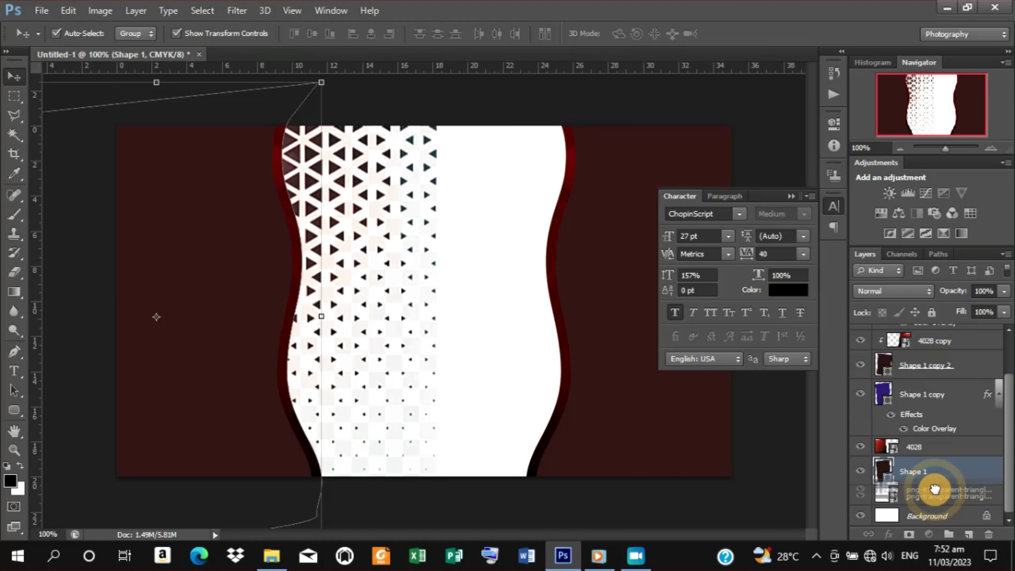
click(939, 504)
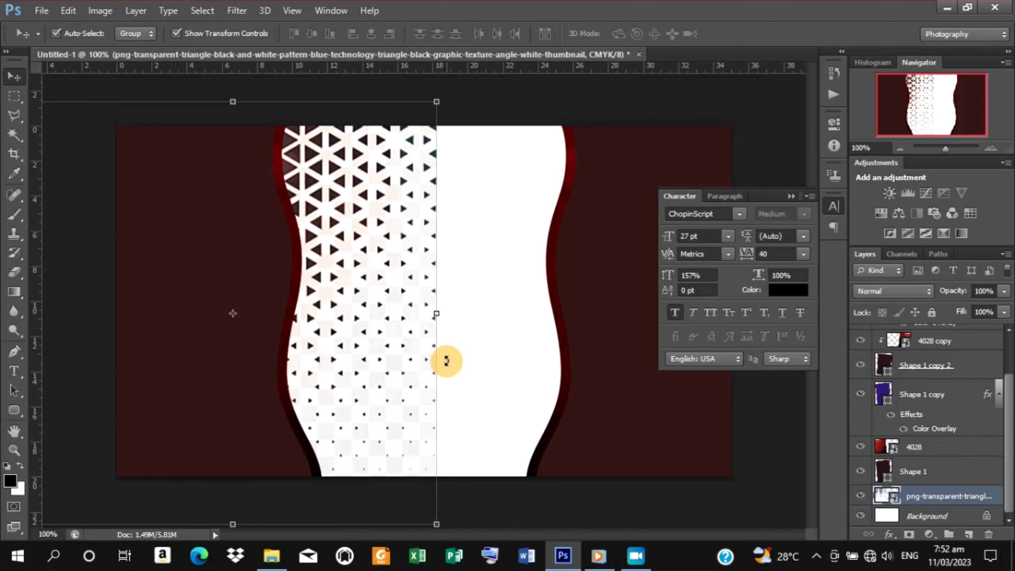
drag(436, 315, 716, 320)
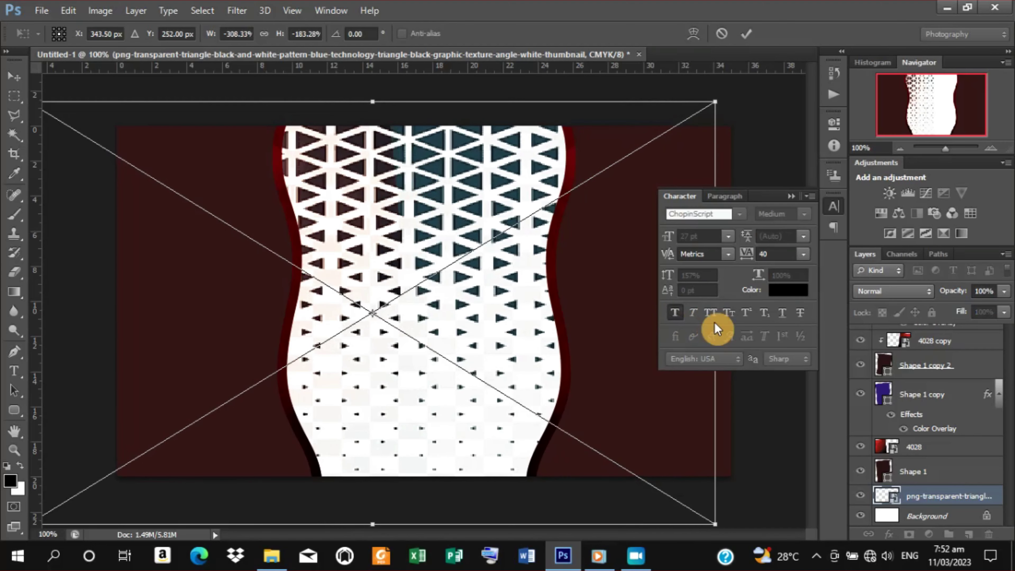
Commit the stretched pattern and lower its layer opacity to about 10–20%.
click(747, 34)
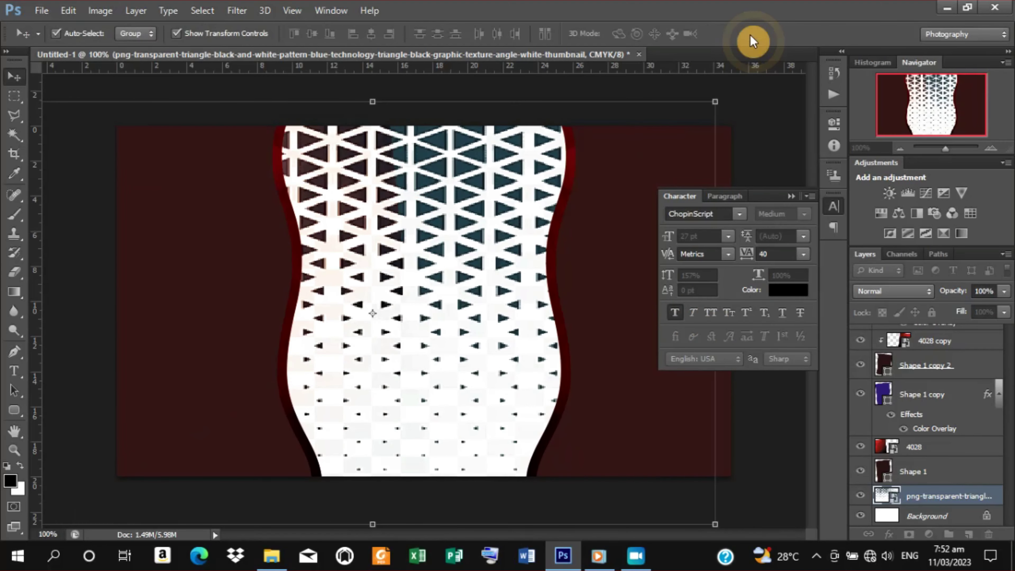
click(984, 291)
drag(960, 296, 954, 298)
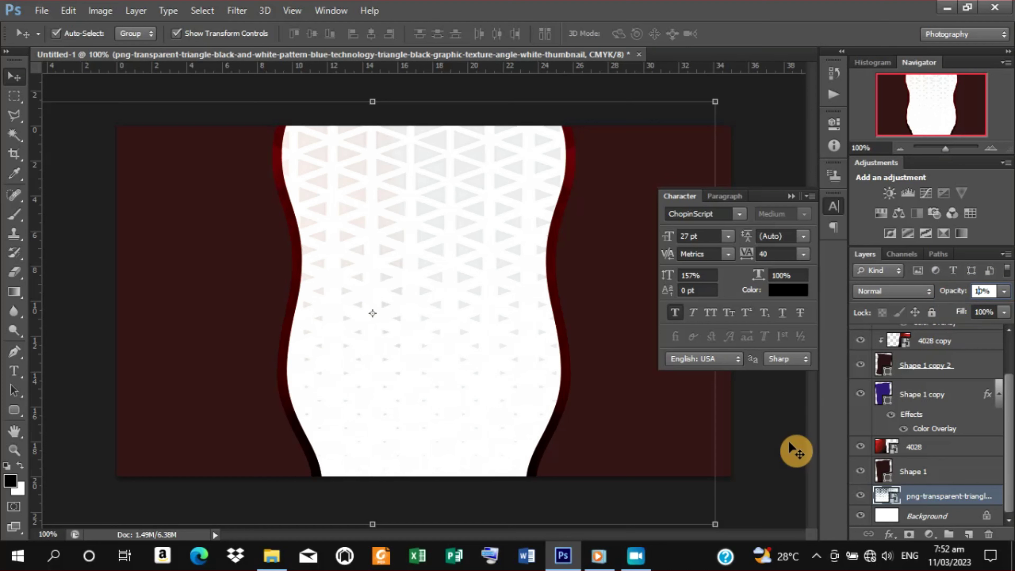
click(780, 453)
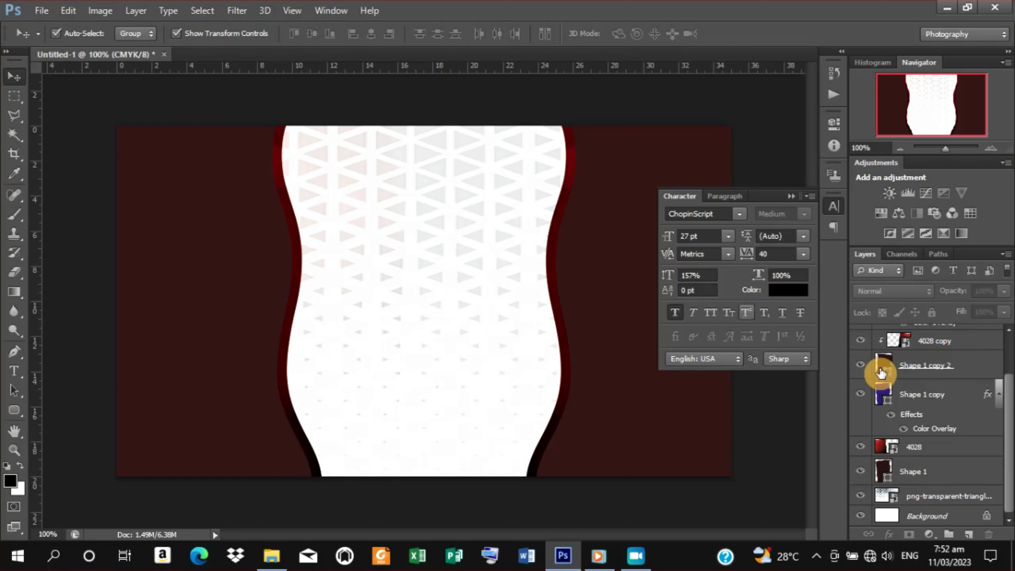
Group the layers from Shape 1 copy 3 down to Shape 1 and name the group Background.
click(965, 499)
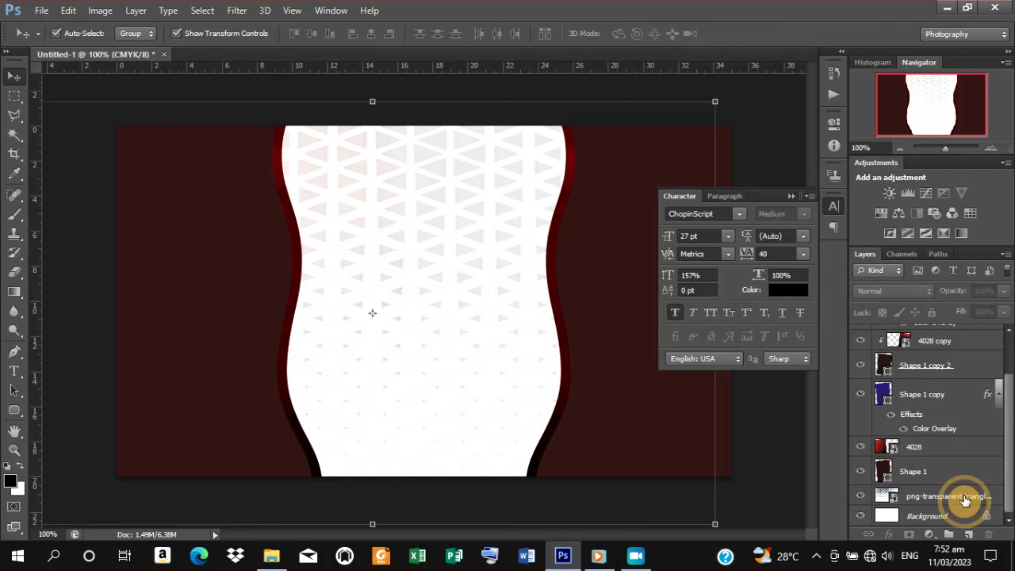
scroll(1004, 460, up, 3)
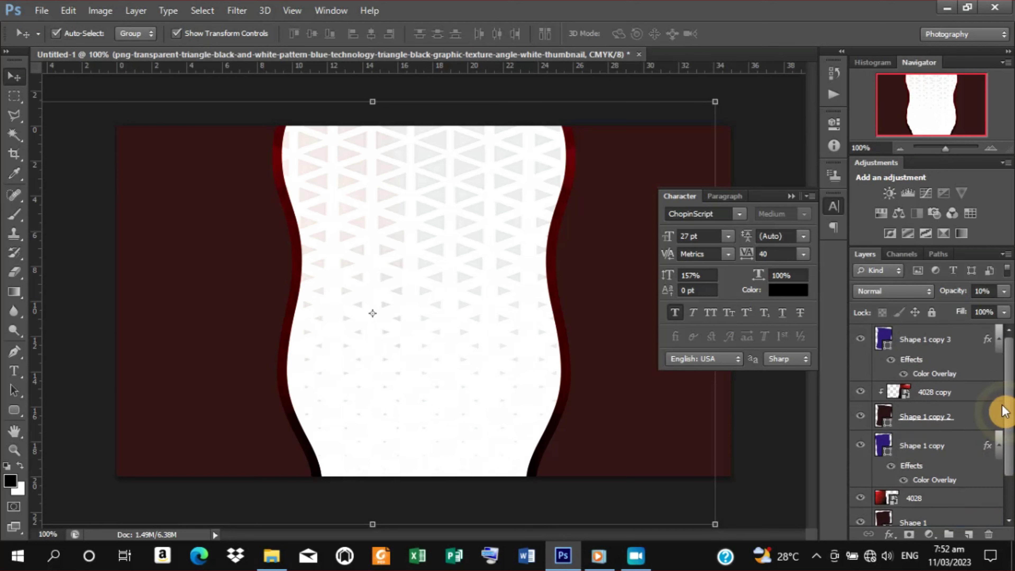
shift+click(917, 342)
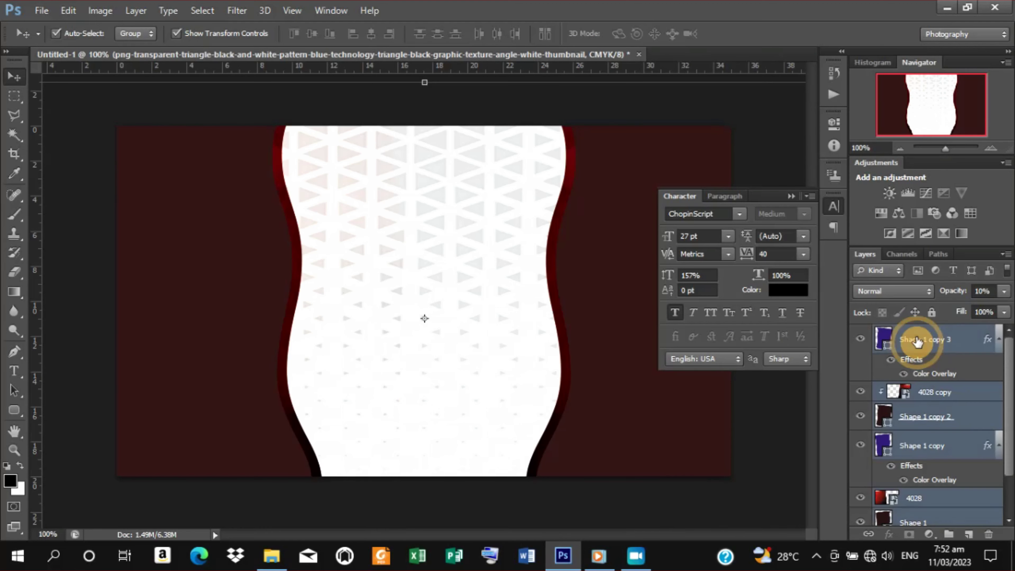
key(ctrl+g)
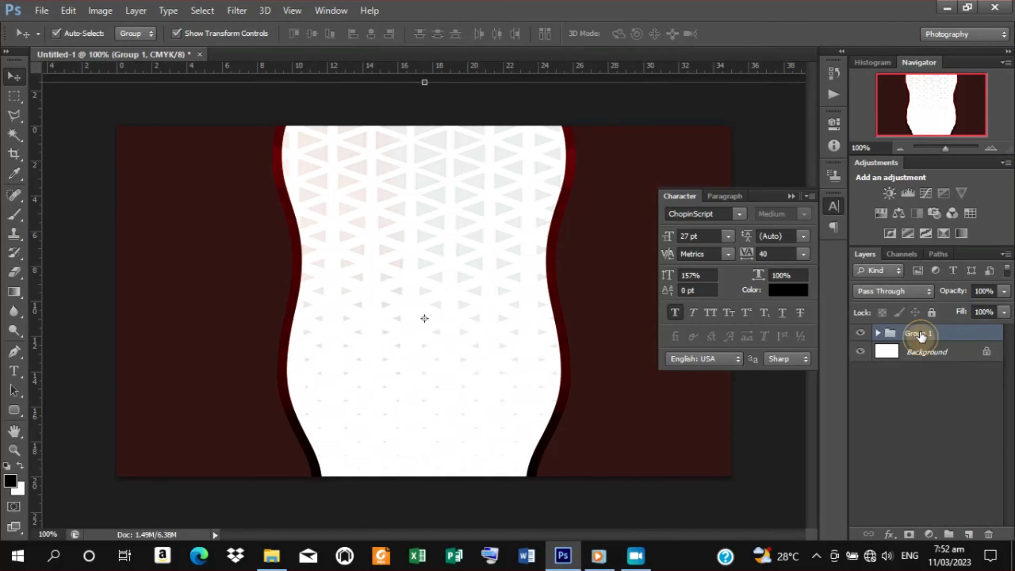
double_click(921, 334)
text(Background)
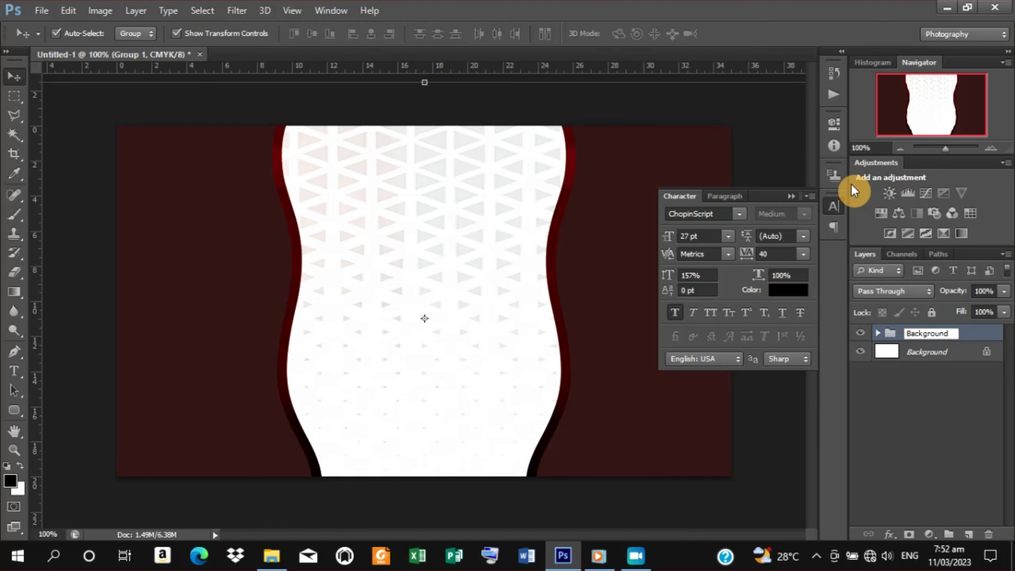
key(Return)
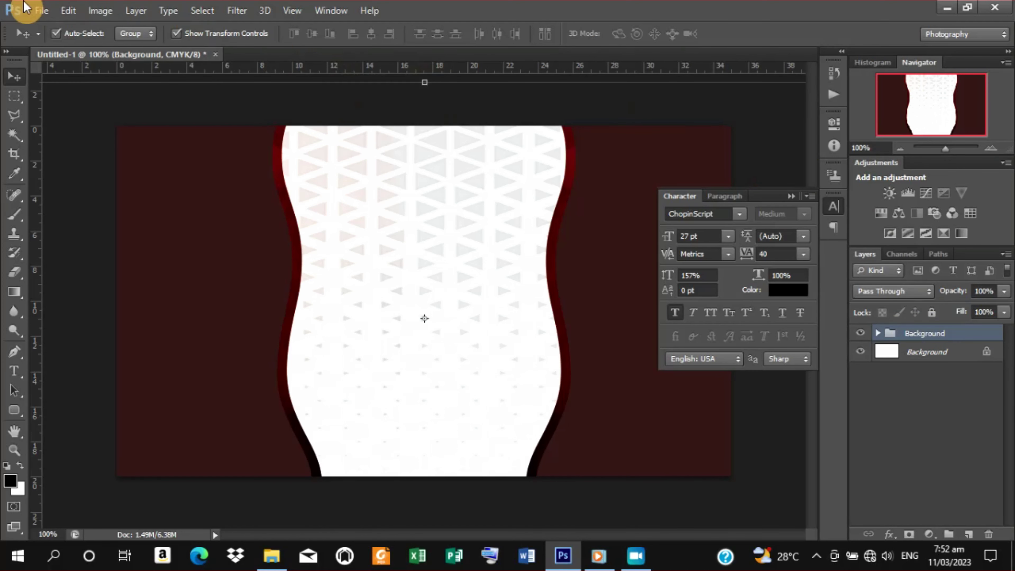
Place the black suit PNG from the MENS CLOTHENS folder onto the banner.
click(36, 10)
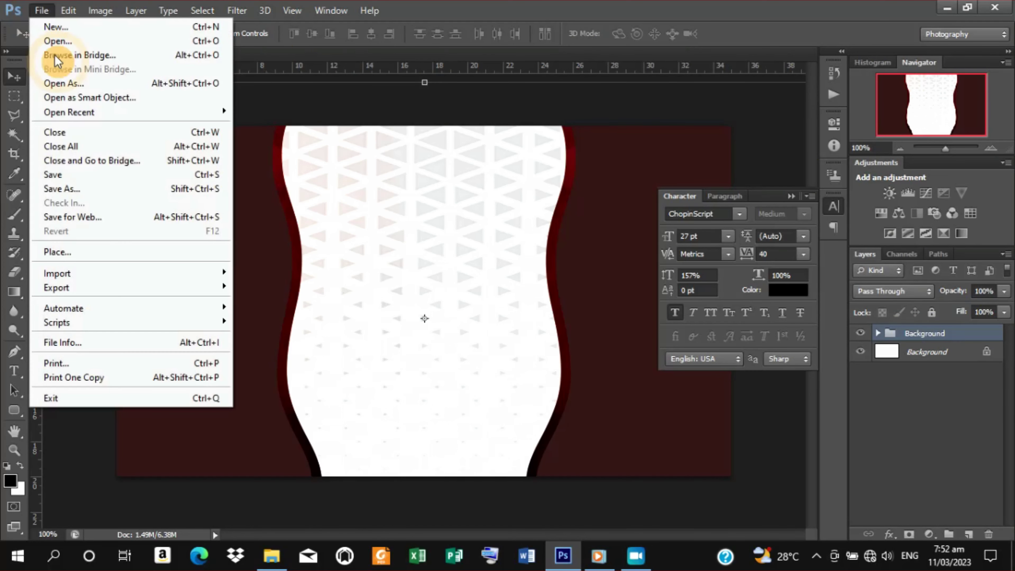
click(79, 255)
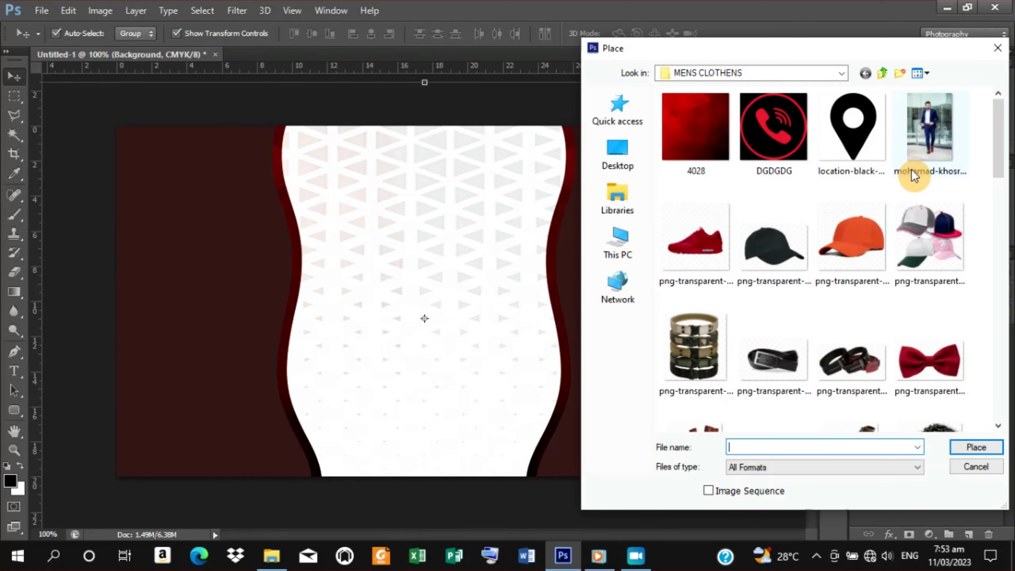
drag(999, 147, 1005, 339)
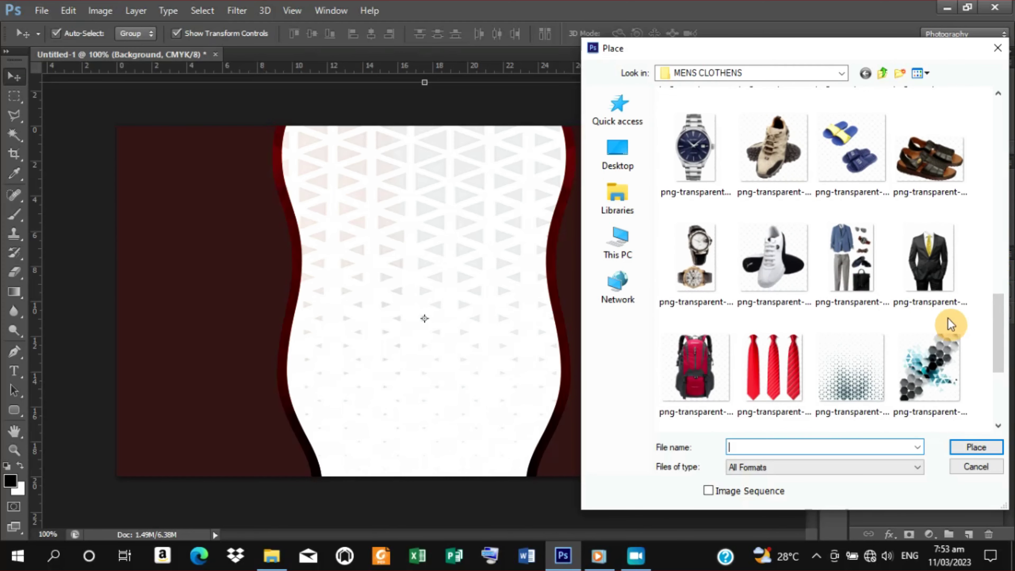
mouse_move(1002, 338)
mouse_down()
mouse_move(1002, 384)
mouse_move(998, 358)
mouse_up()
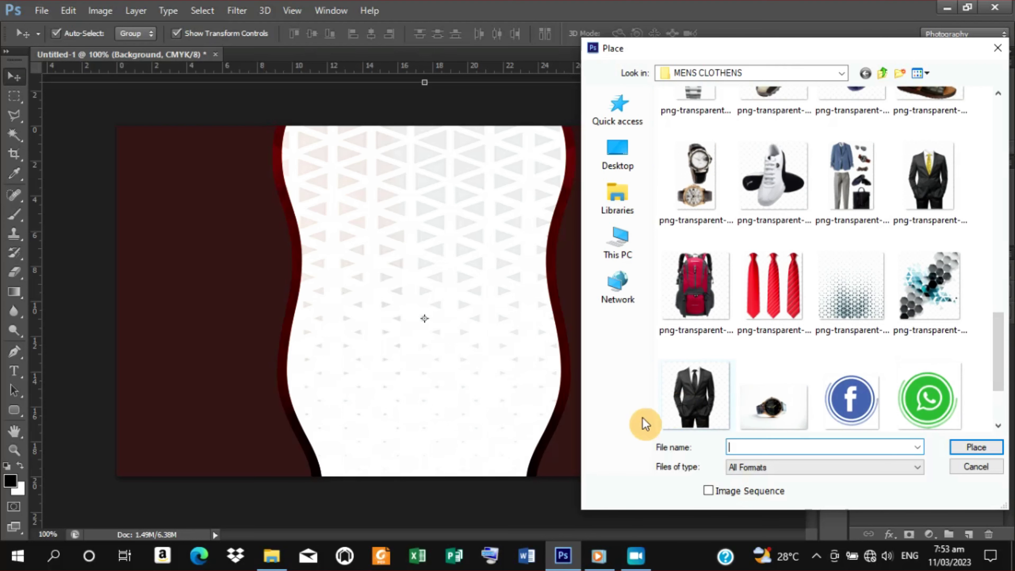
click(710, 387)
click(975, 457)
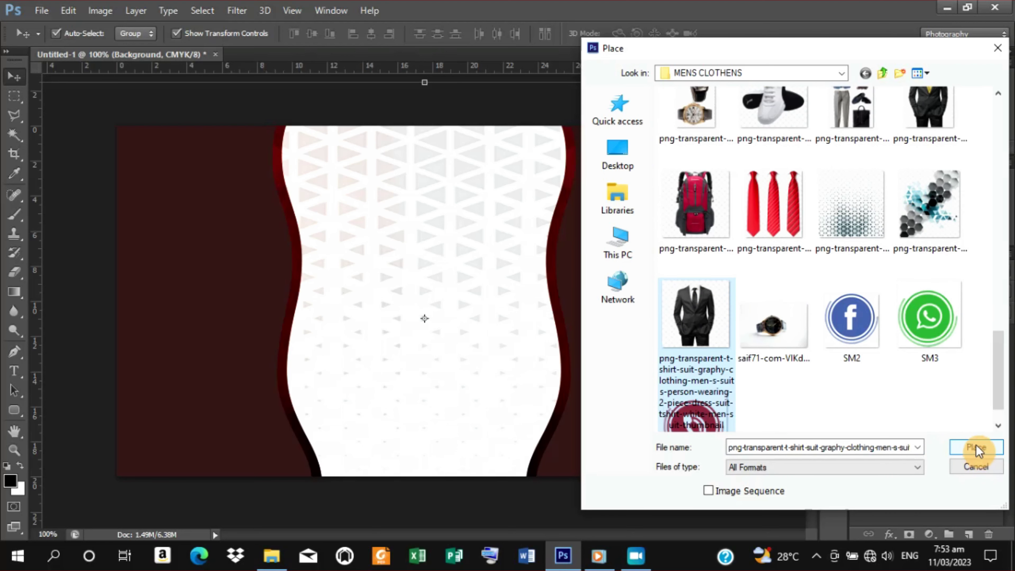
click(977, 445)
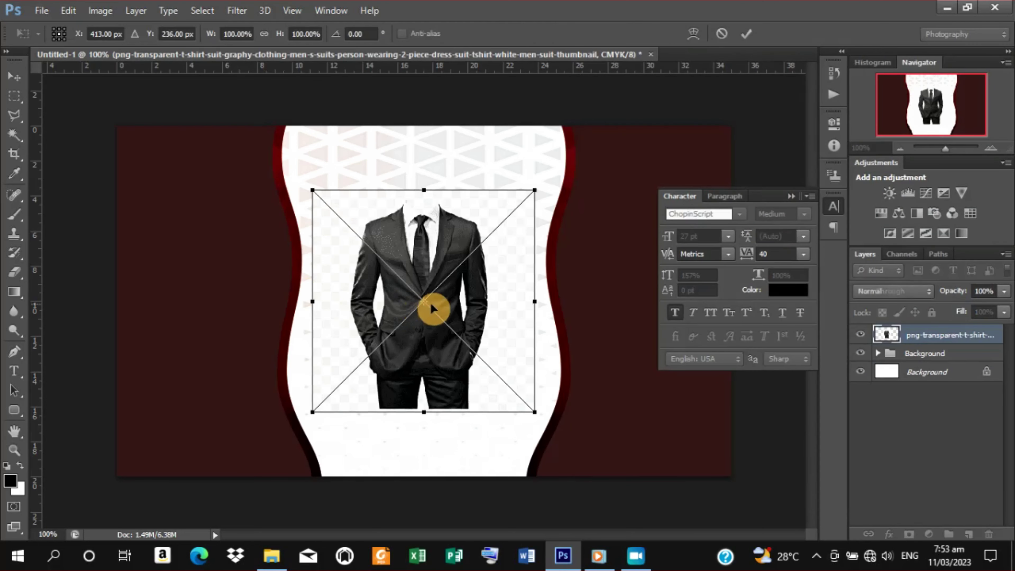
Move the suit to the banner's left side, commit it, and rasterize its layer.
drag(461, 312, 288, 314)
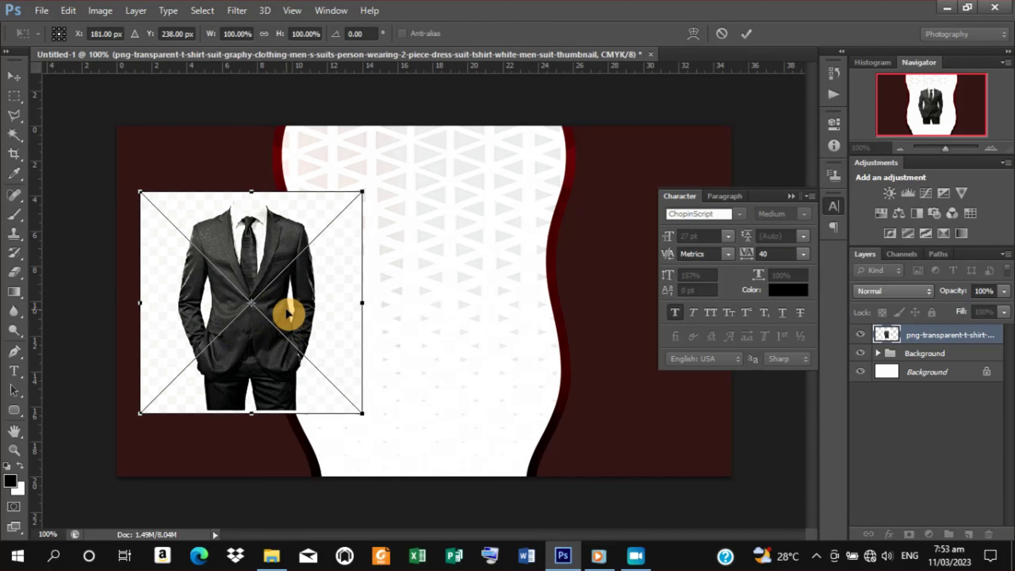
click(745, 35)
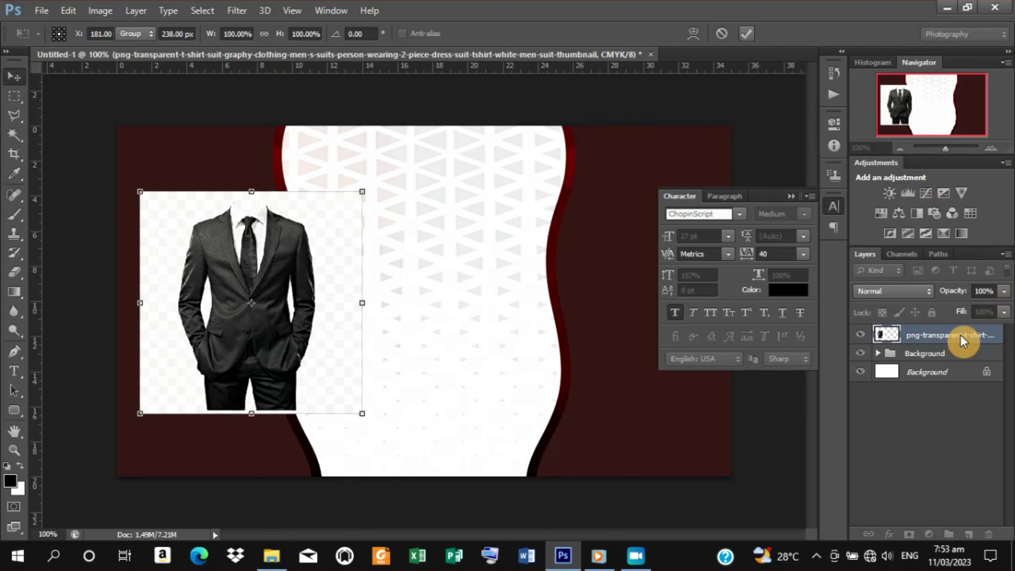
right_click(931, 338)
click(669, 217)
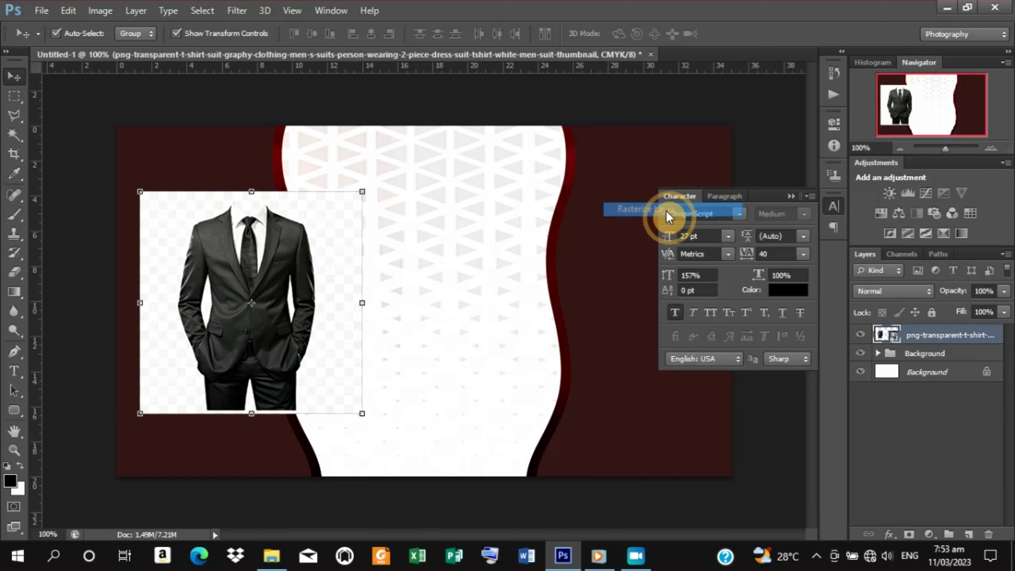
Magic-wand and delete the checkerboard and the white gaps beside both suit arms, then deselect.
click(15, 138)
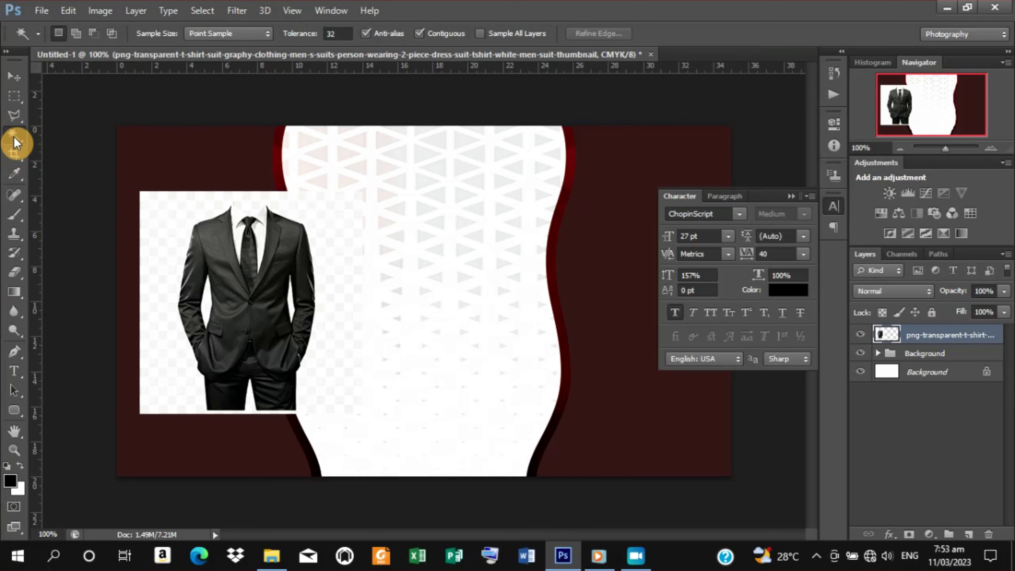
click(170, 269)
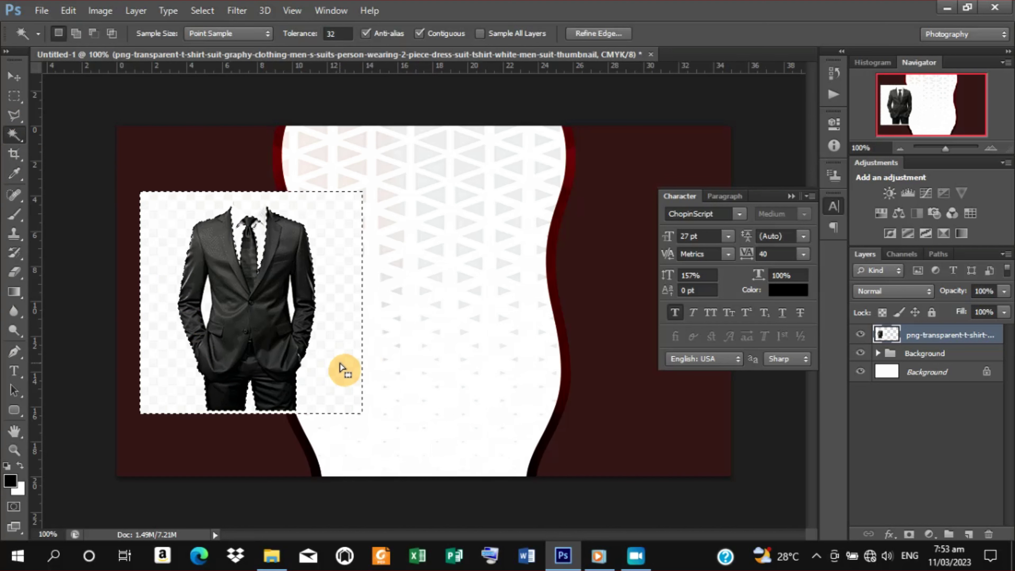
key(Delete)
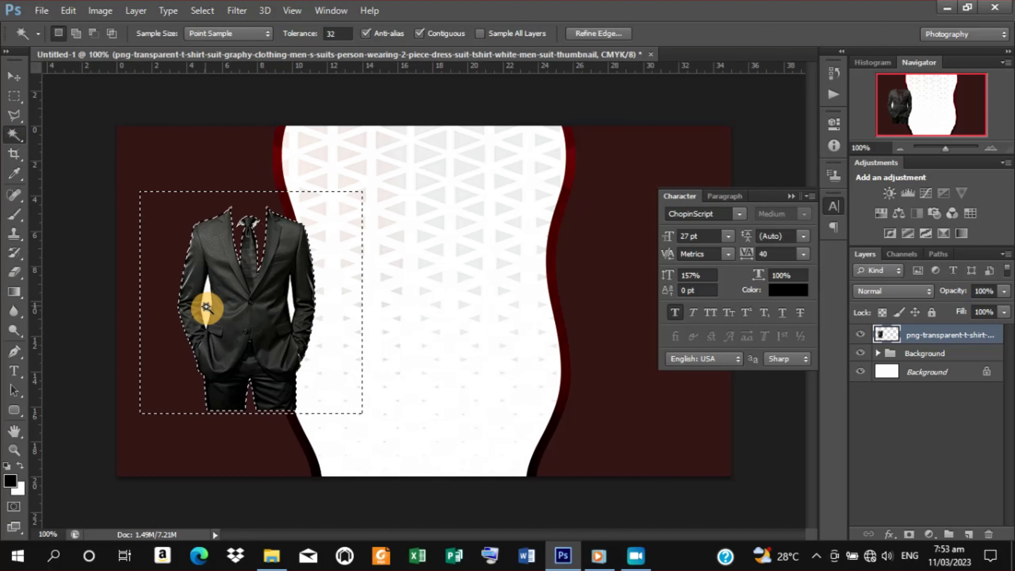
click(208, 308)
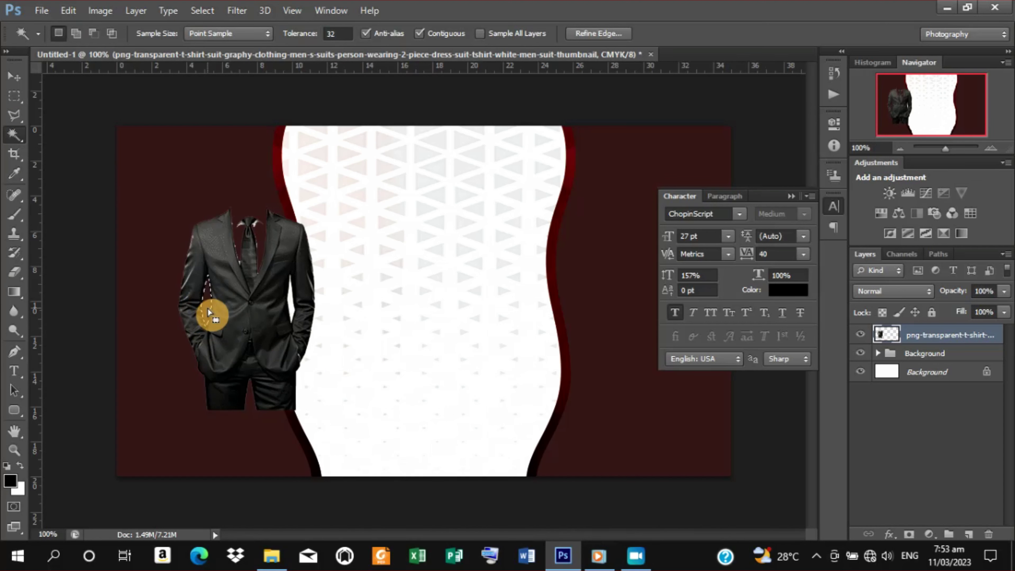
key(Delete)
click(292, 308)
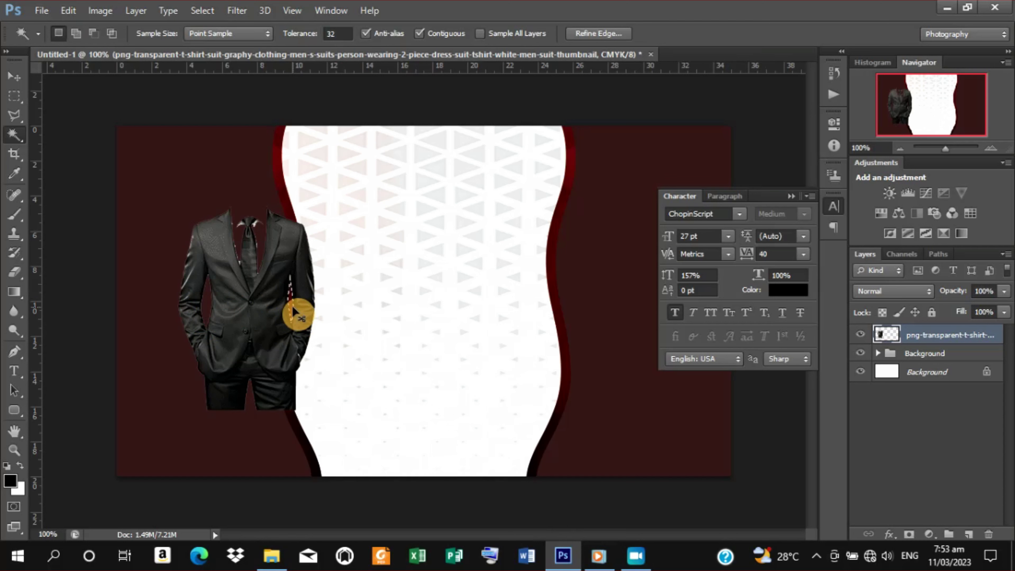
key(Delete)
key(ctrl+d)
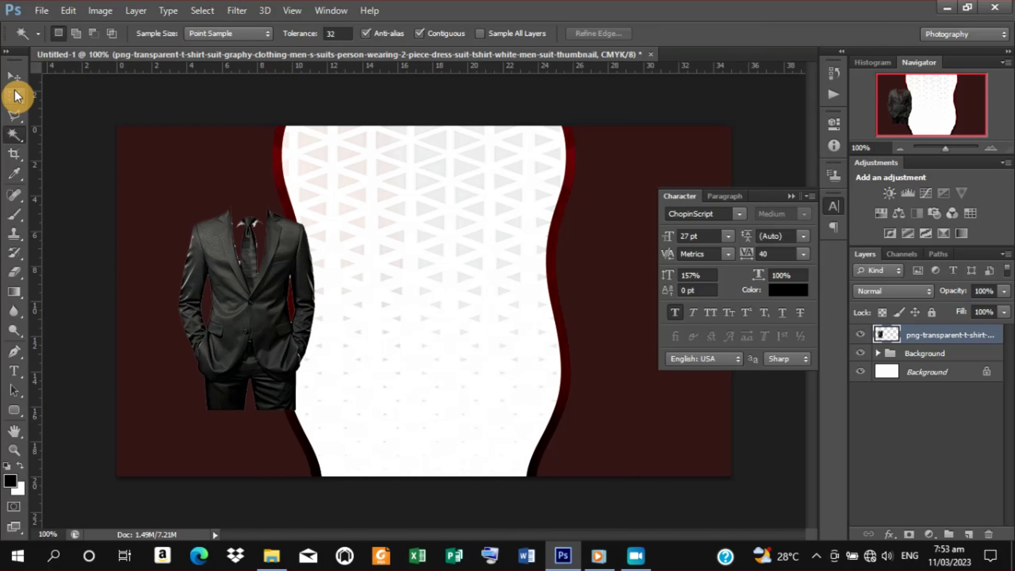
click(15, 77)
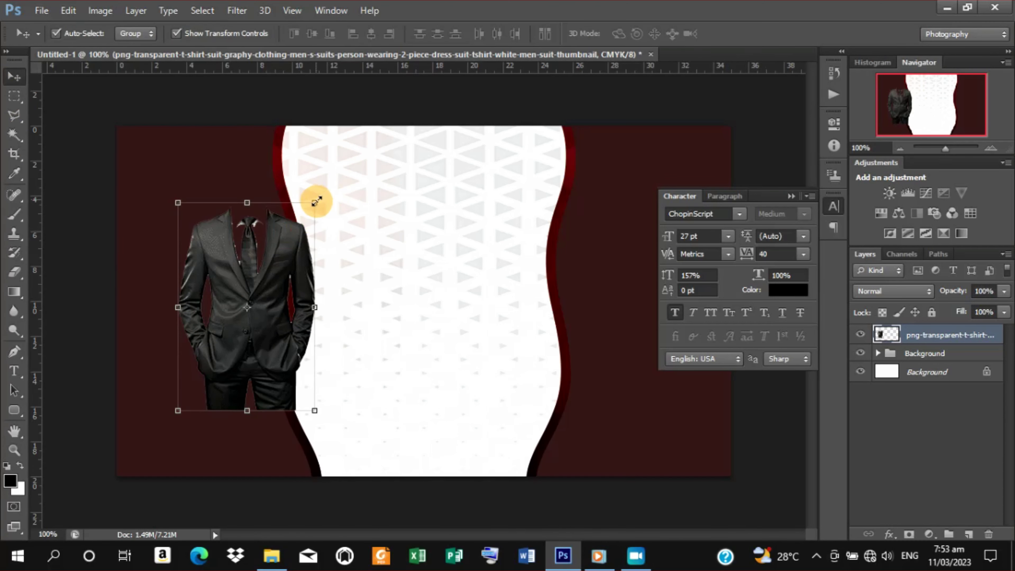
Scale the suit to about 49% and commit it at the banner's top-left corner.
mouse_move(316, 202)
mouse_down()
mouse_move(279, 256)
mouse_move(196, 241)
mouse_move(190, 225)
mouse_up()
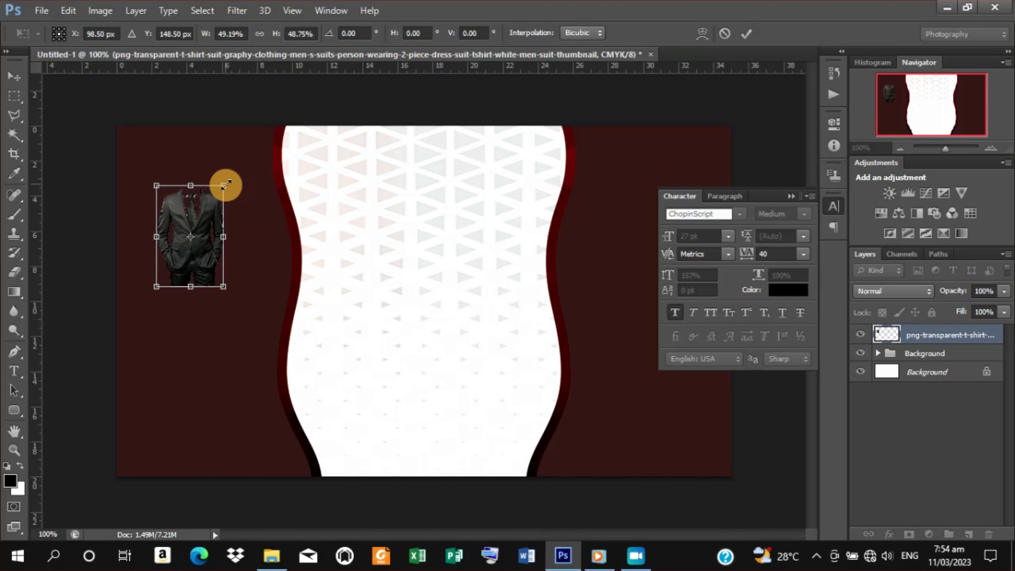
click(742, 38)
click(41, 11)
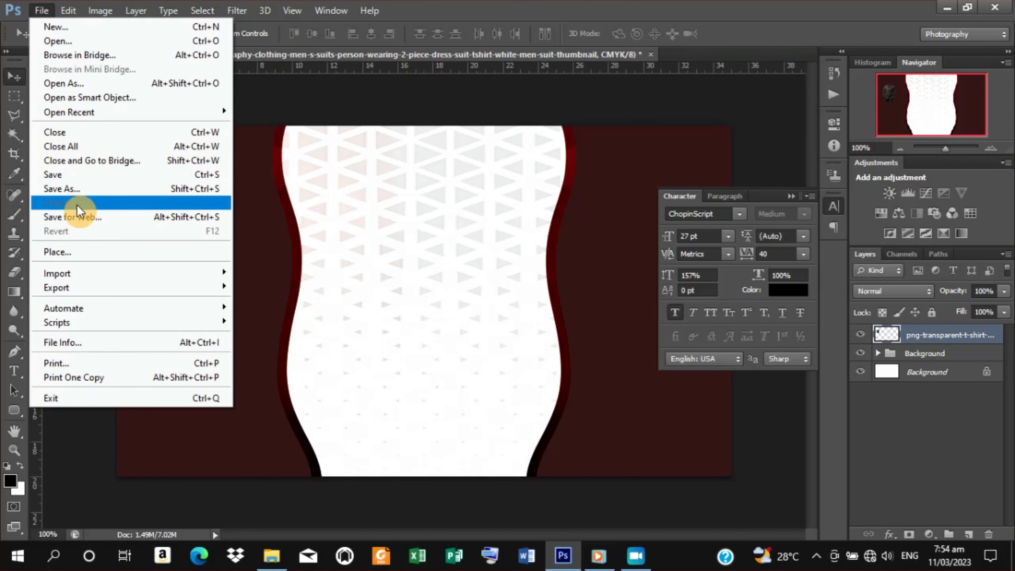
Place the neckties and bow ties PNG from MENS CLOTHENS at the left, below the suit.
click(74, 251)
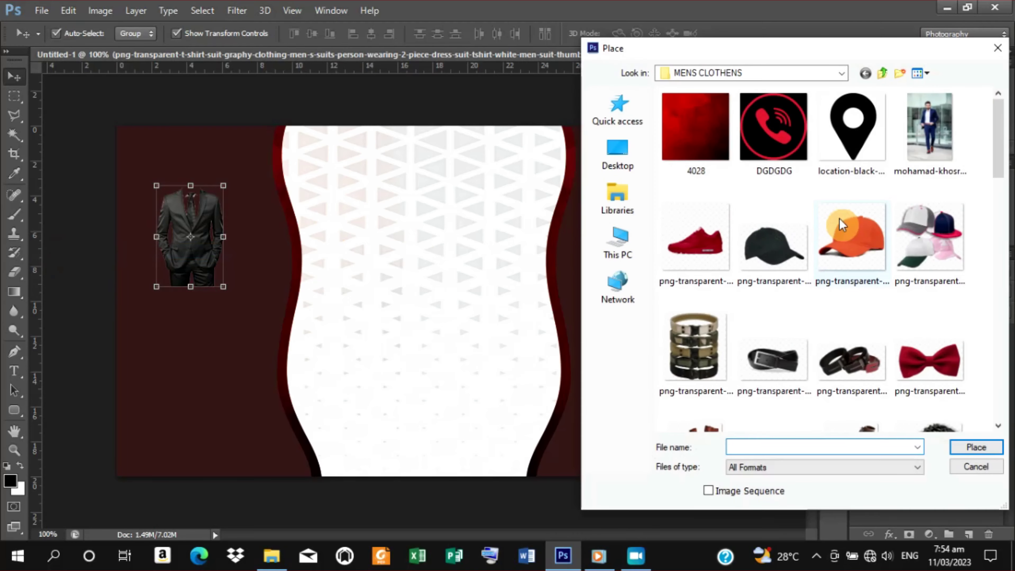
click(706, 345)
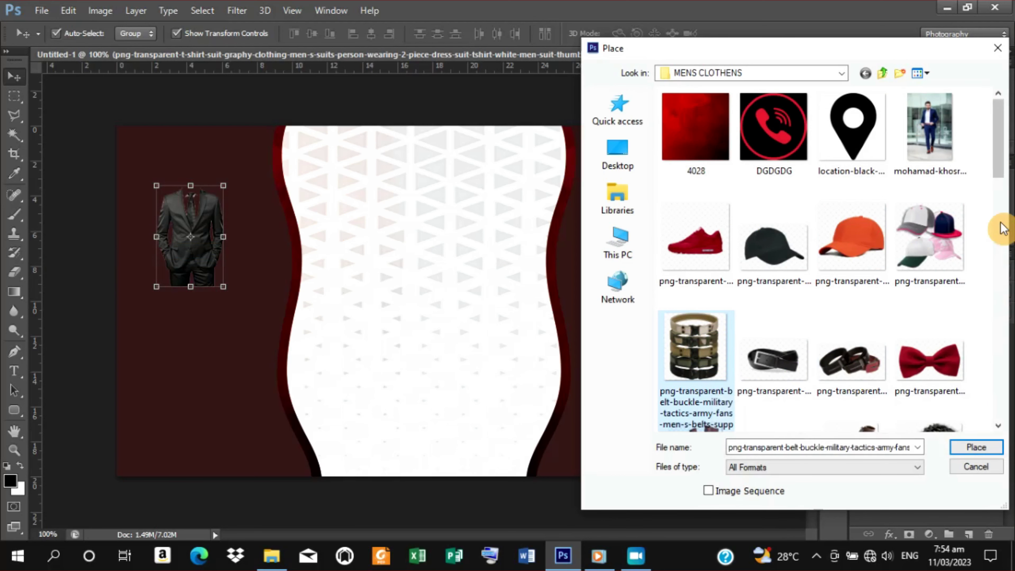
drag(1000, 164, 998, 228)
click(934, 289)
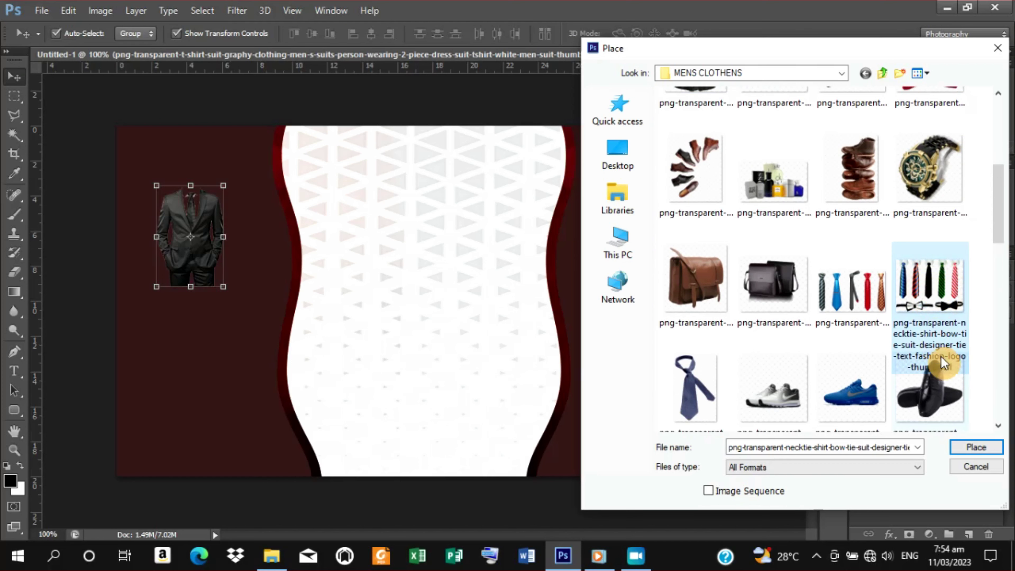
click(975, 447)
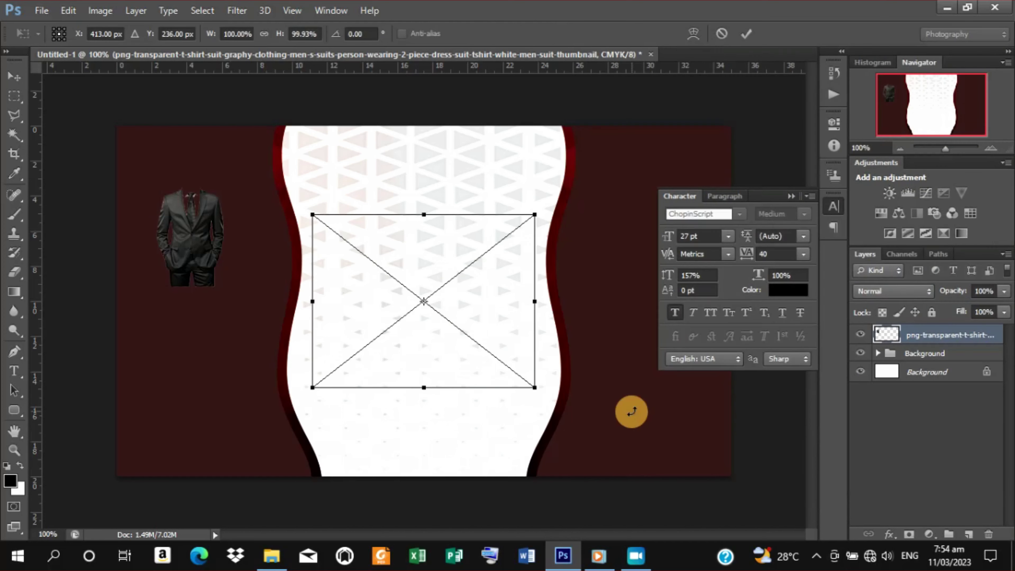
drag(478, 309, 321, 335)
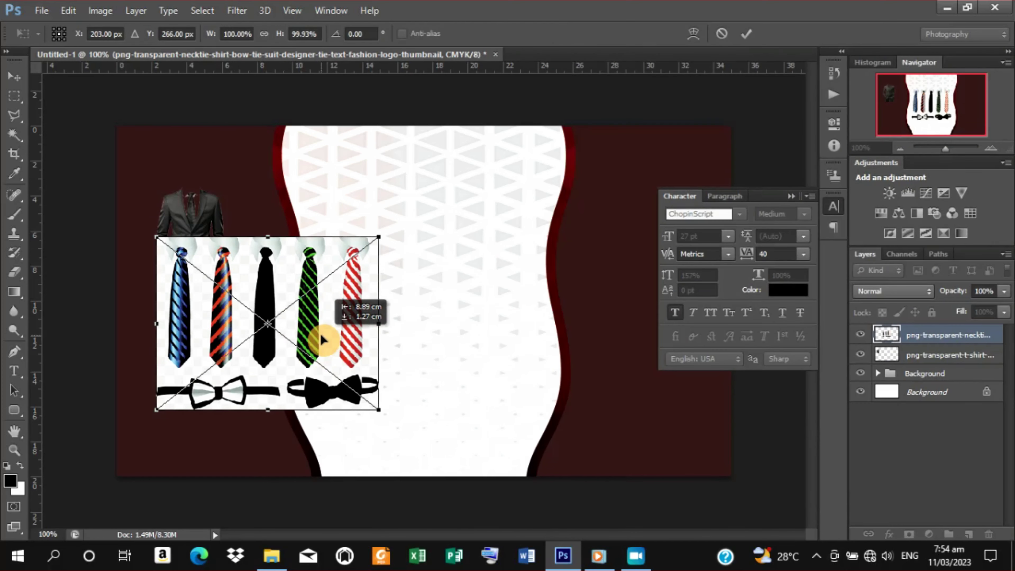
click(745, 39)
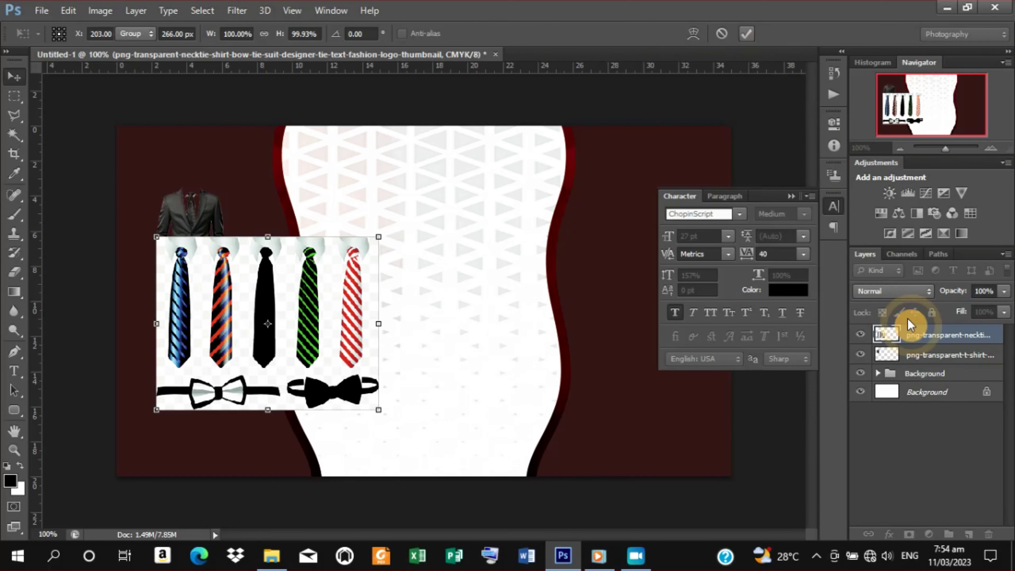
Rasterize the ties layer and delete its white background with the Magic Wand.
right_click(922, 338)
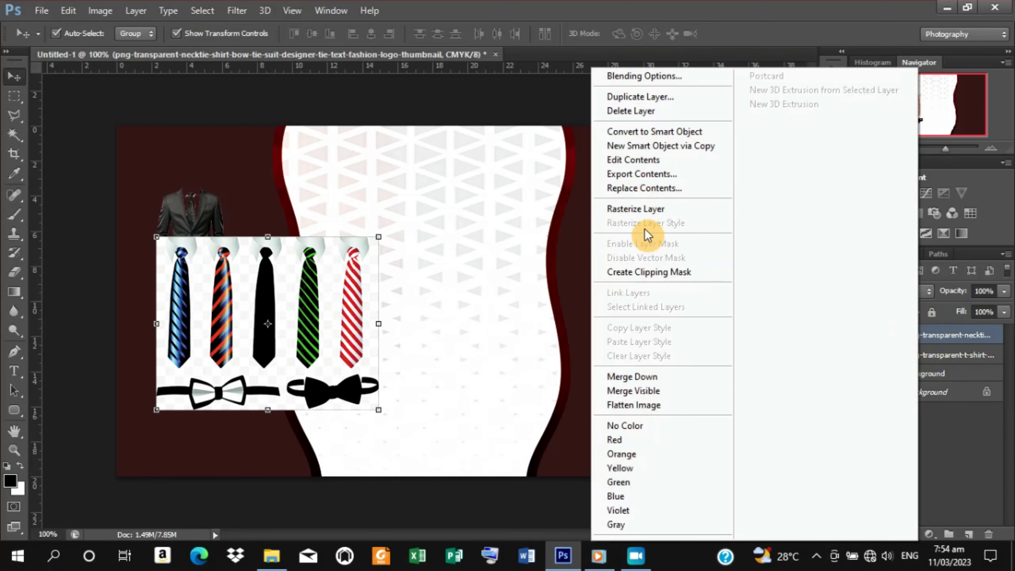
click(639, 209)
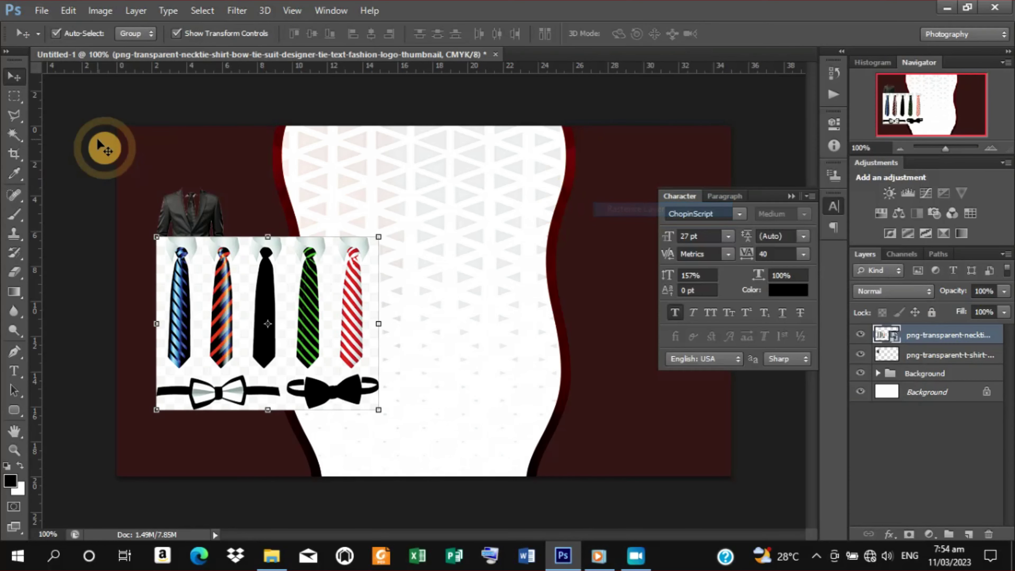
click(14, 141)
click(288, 349)
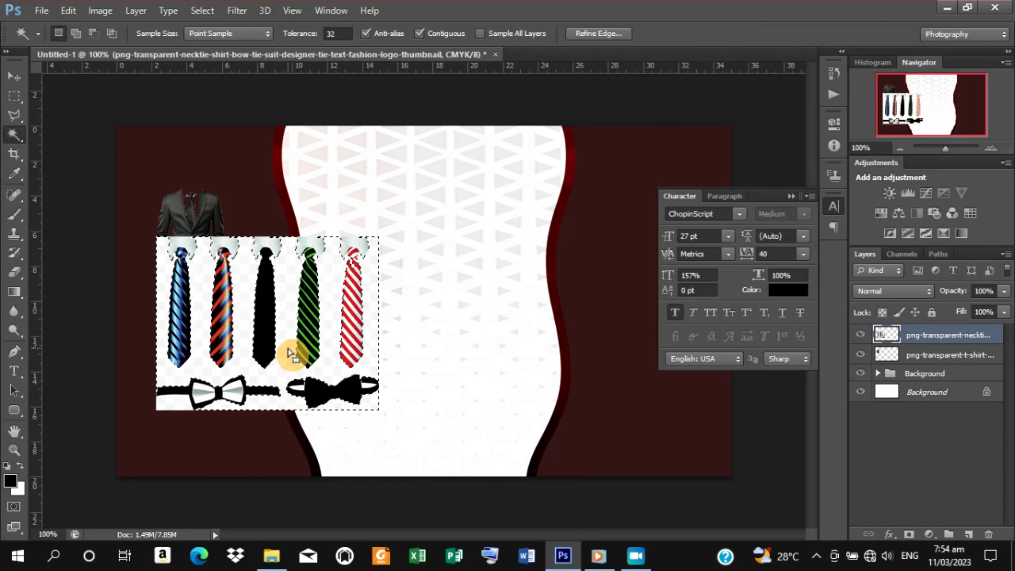
key(Delete)
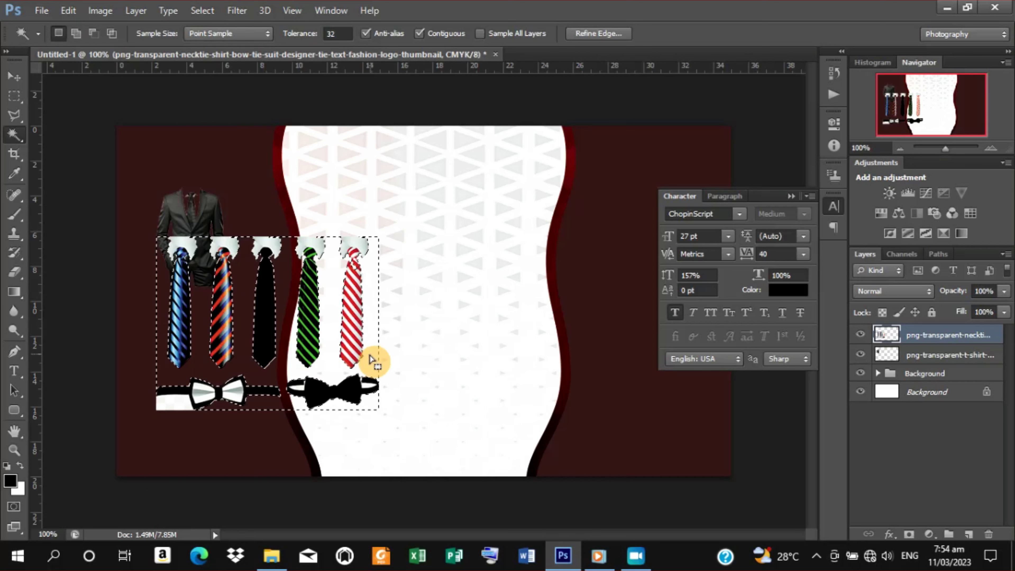
click(178, 408)
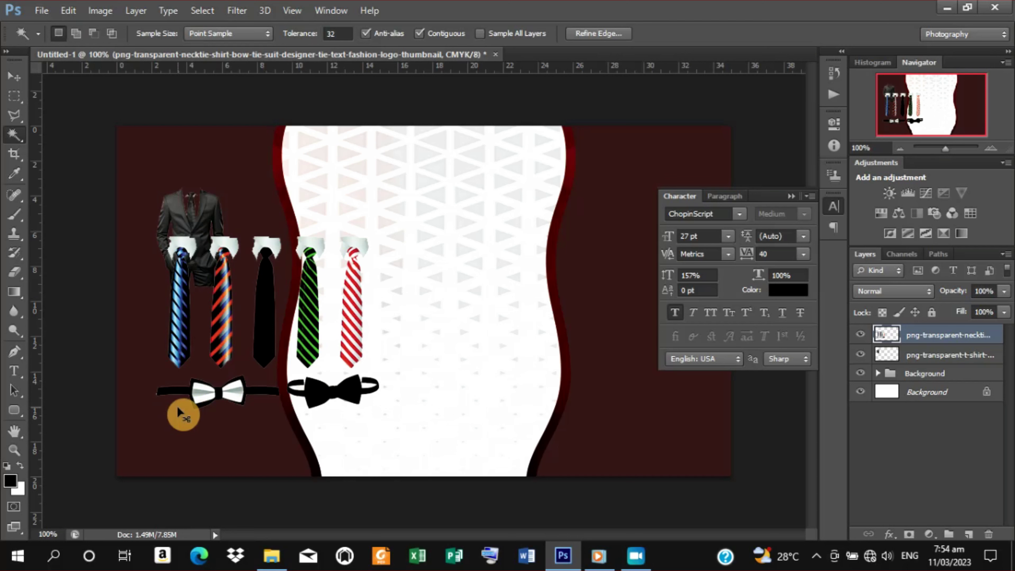
key(Delete)
key(ctrl+d)
Scale the ties to about 34% and commit them beneath the suit at the left.
click(13, 75)
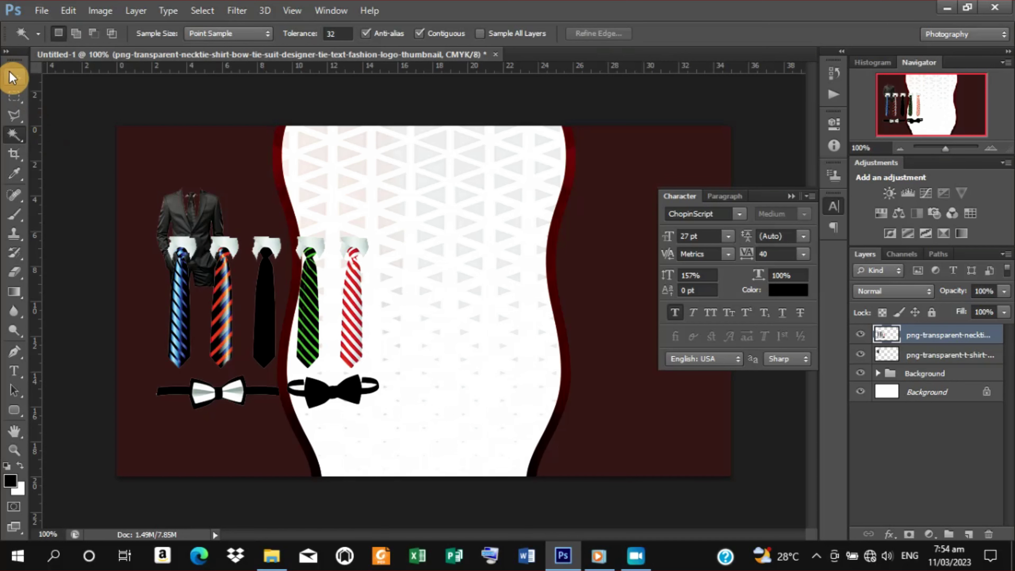
click(13, 77)
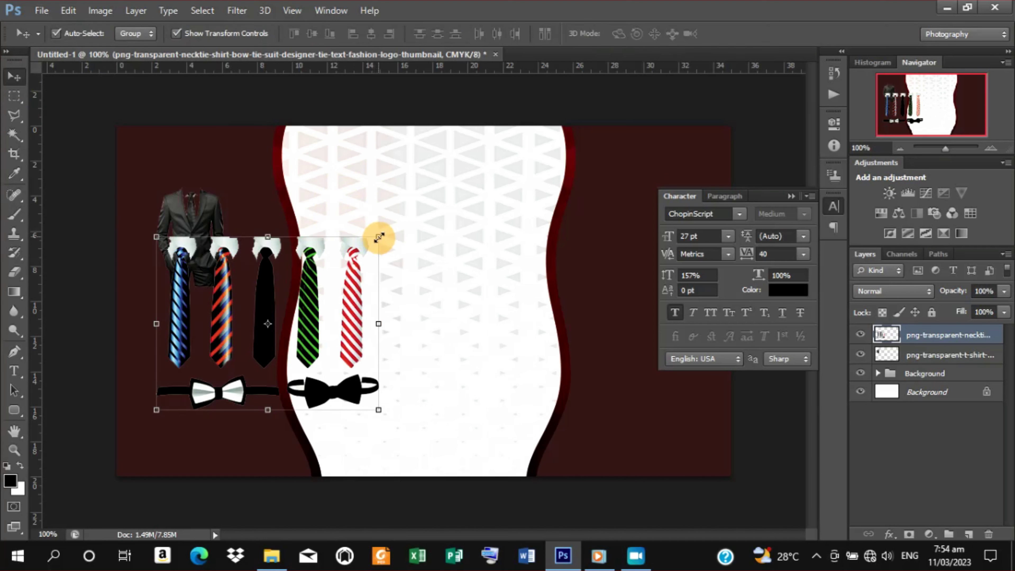
drag(379, 237, 306, 295)
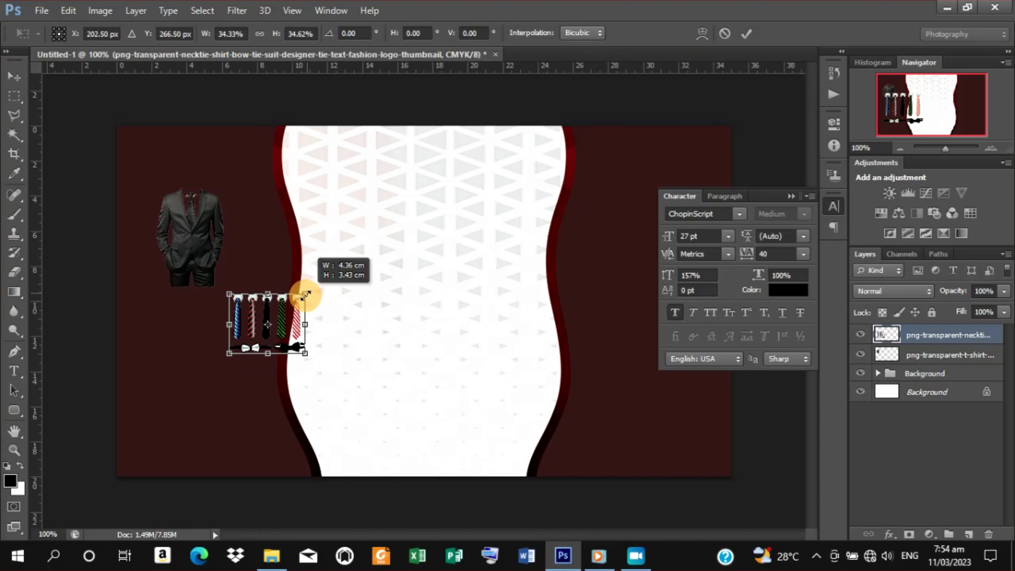
mouse_move(286, 320)
mouse_down()
mouse_move(185, 331)
mouse_move(188, 322)
mouse_up()
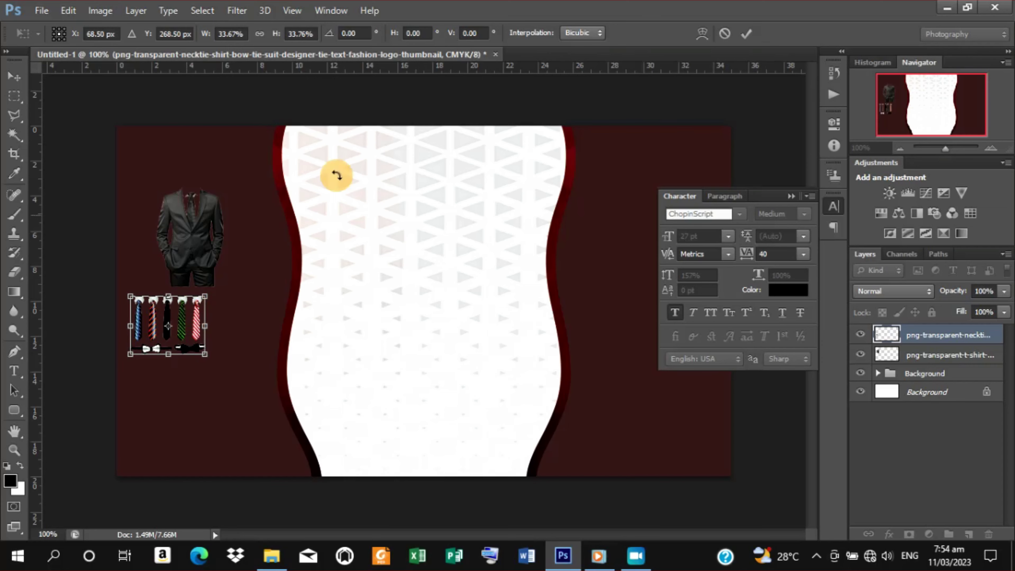
click(750, 35)
Place the baseball caps image, rasterize it and move it to the lower left.
click(51, 11)
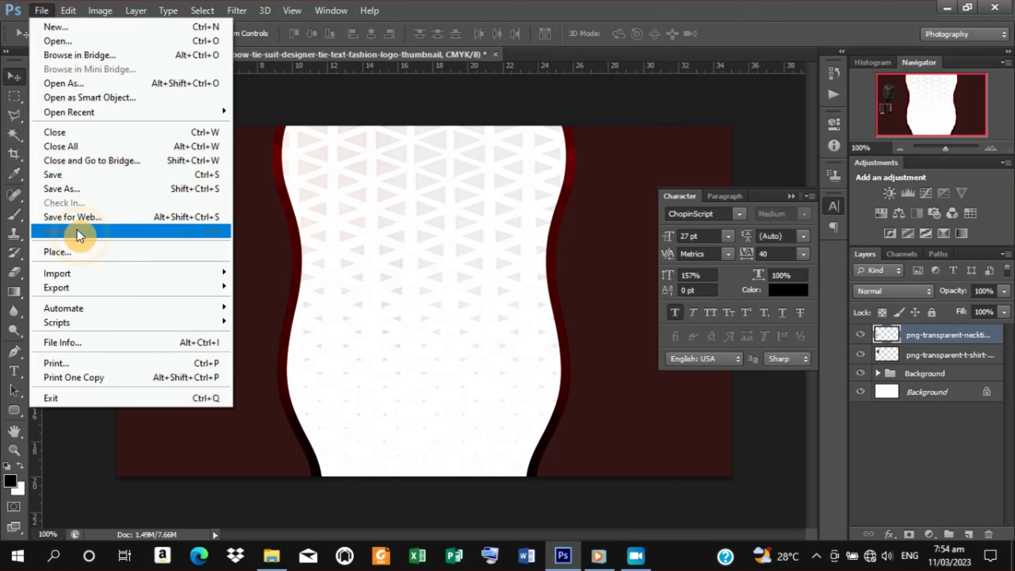
click(147, 245)
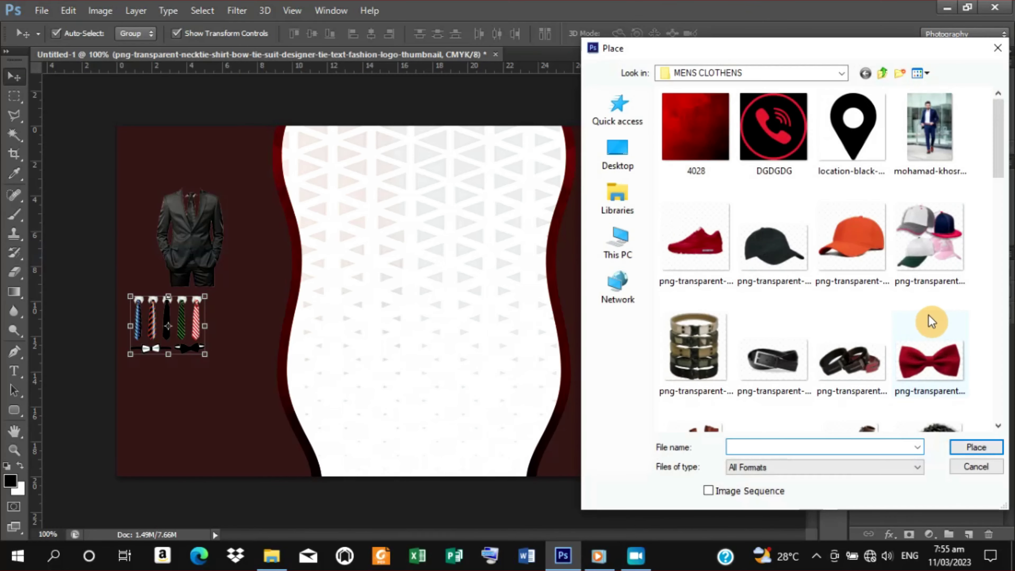
click(945, 239)
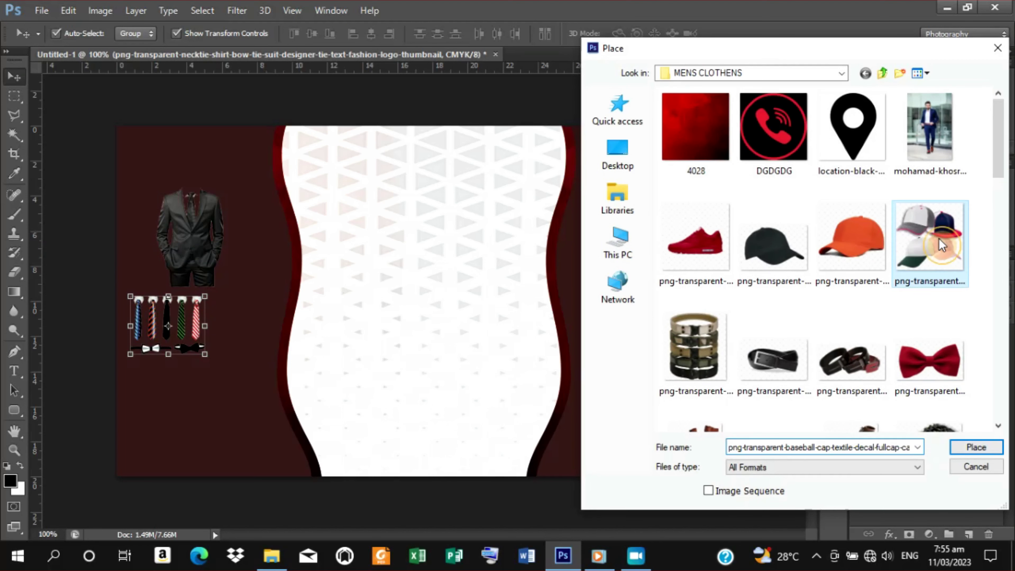
click(981, 450)
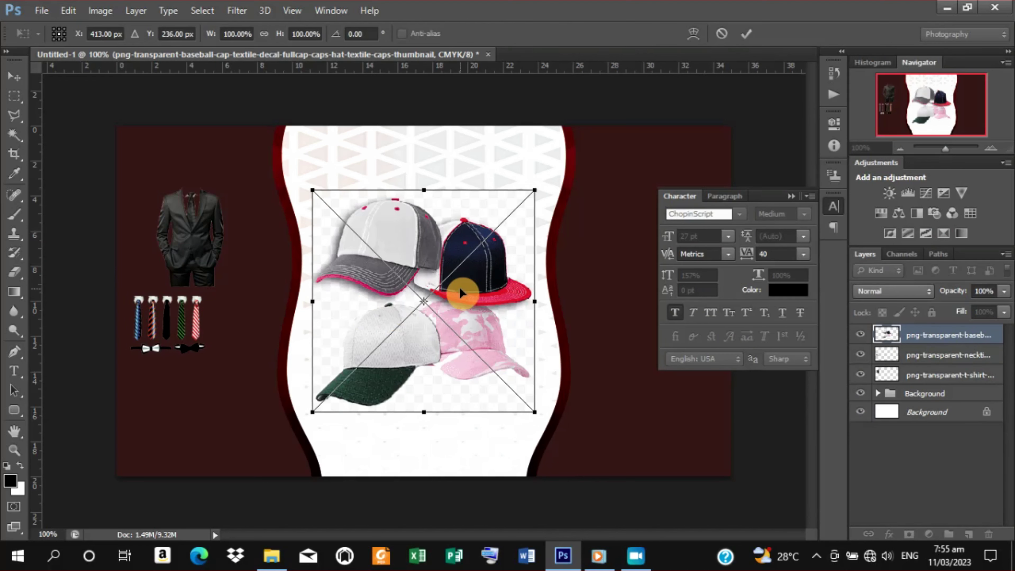
click(746, 34)
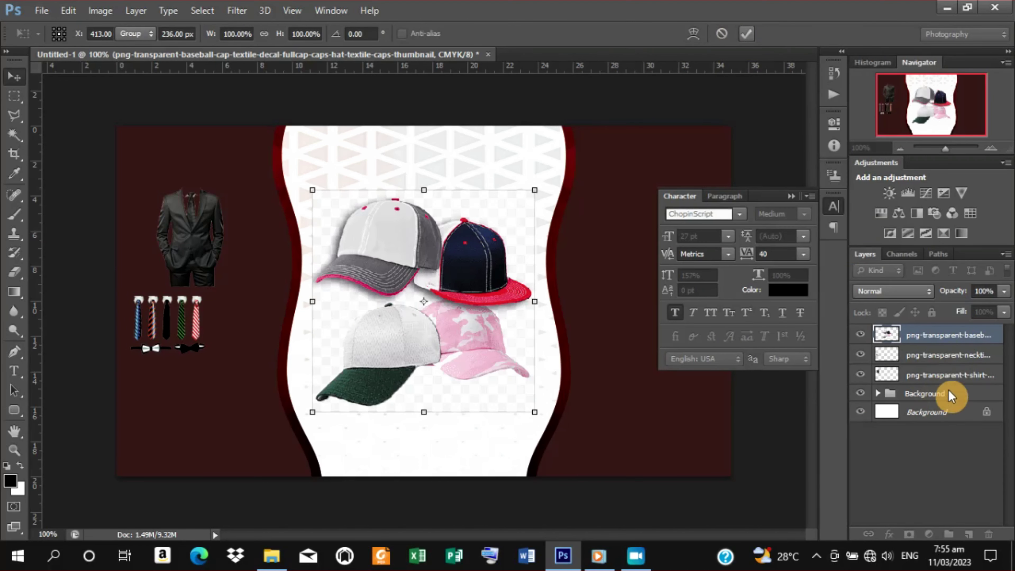
right_click(942, 340)
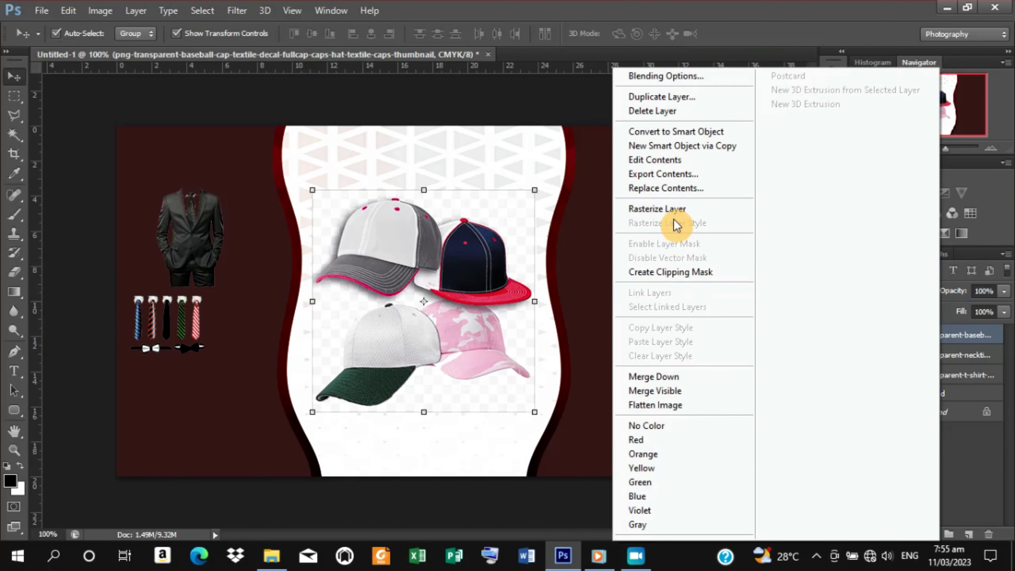
click(673, 208)
drag(469, 301, 274, 365)
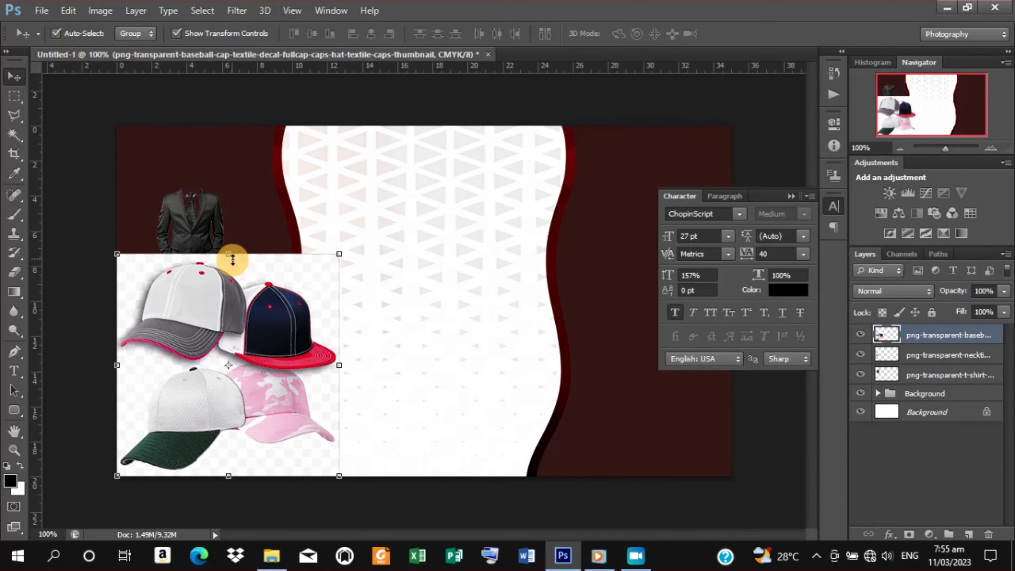
drag(233, 258, 255, 260)
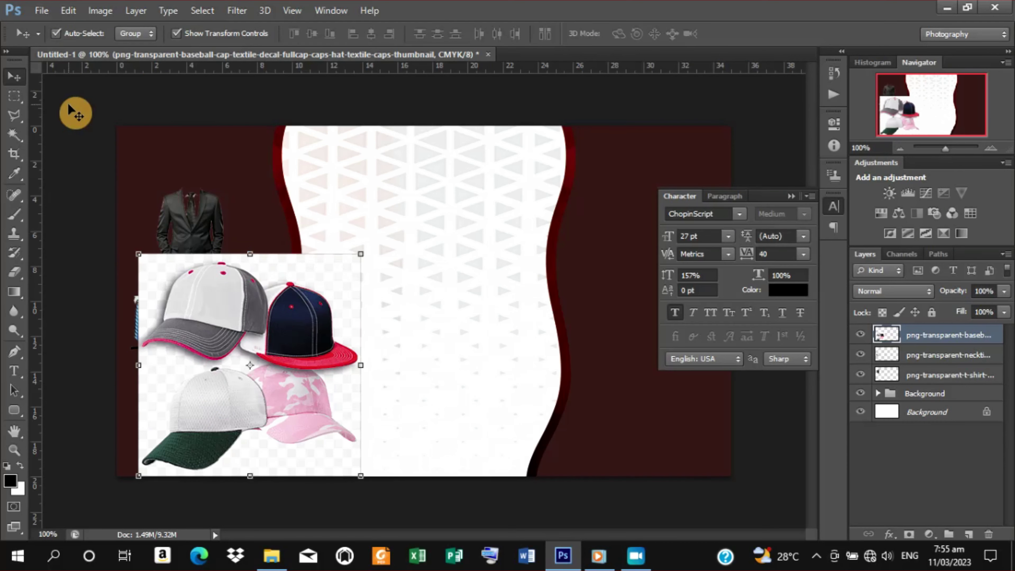
Try Magic Wand selections around the caps, then delete the caps image.
click(15, 134)
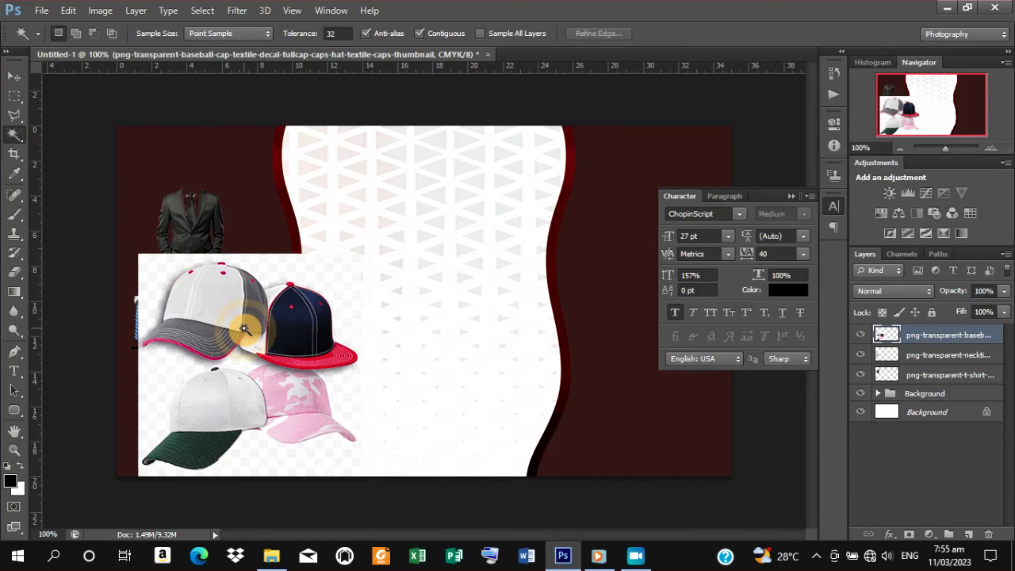
click(160, 381)
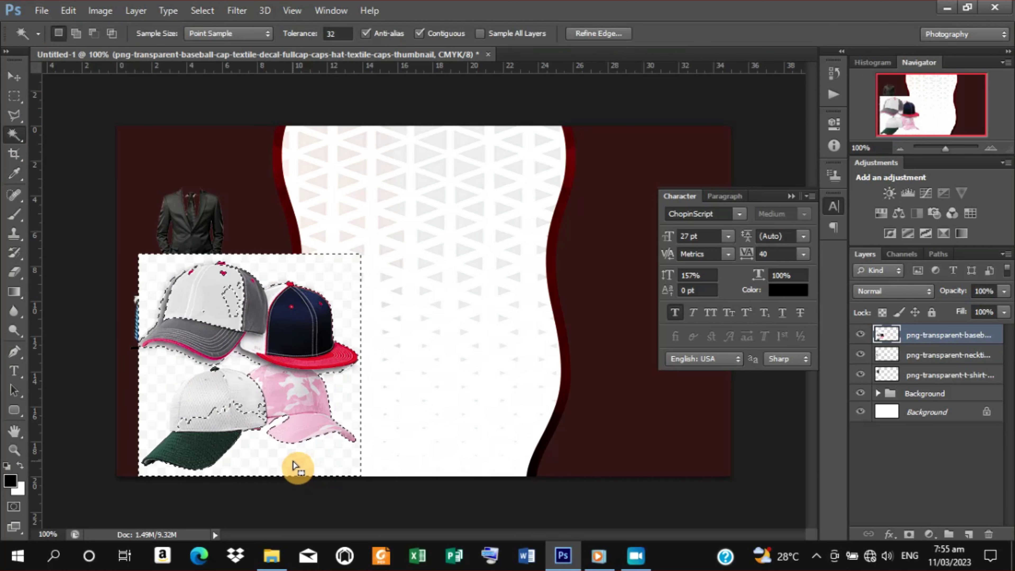
key(ctrl+d)
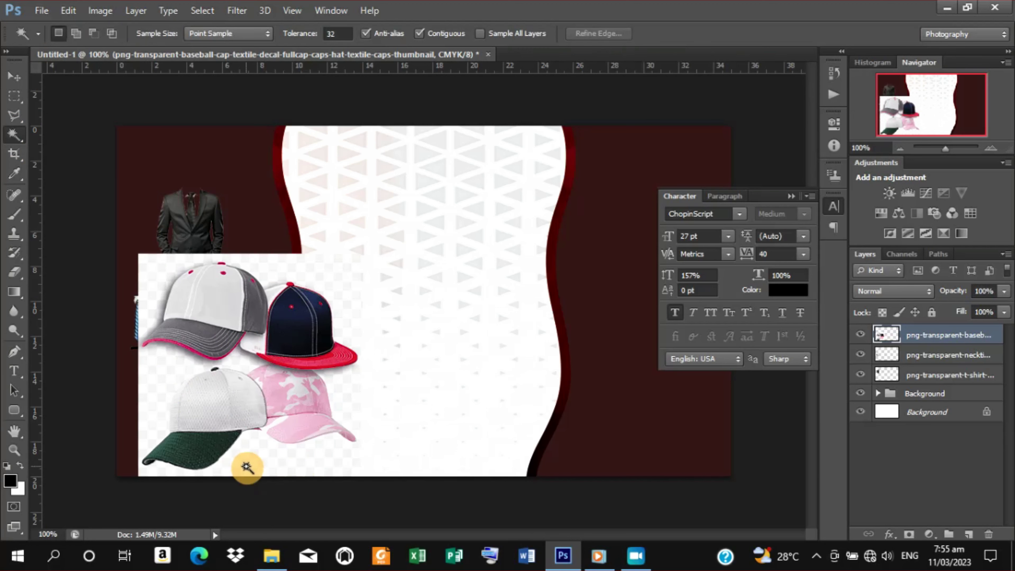
click(247, 467)
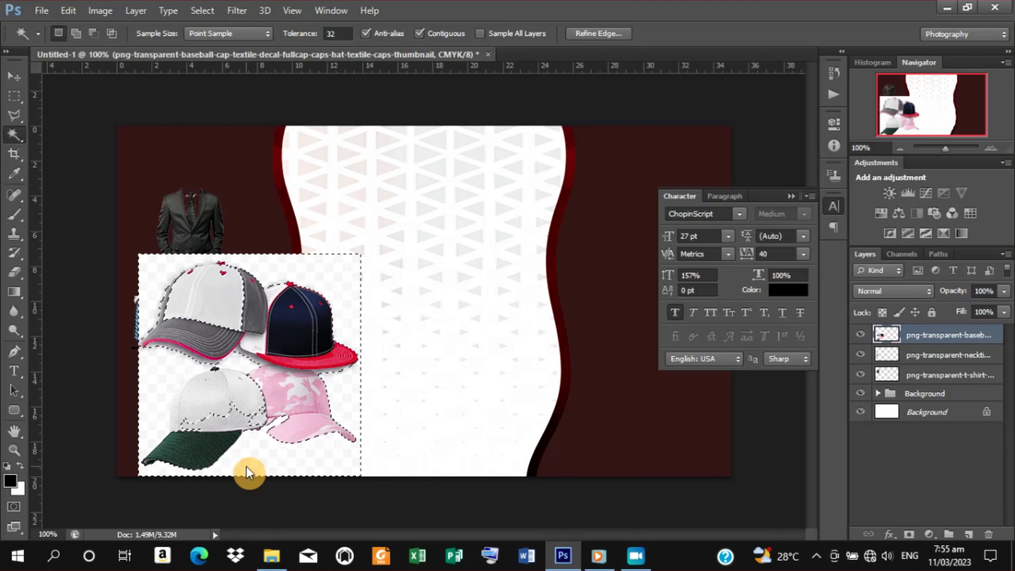
click(16, 80)
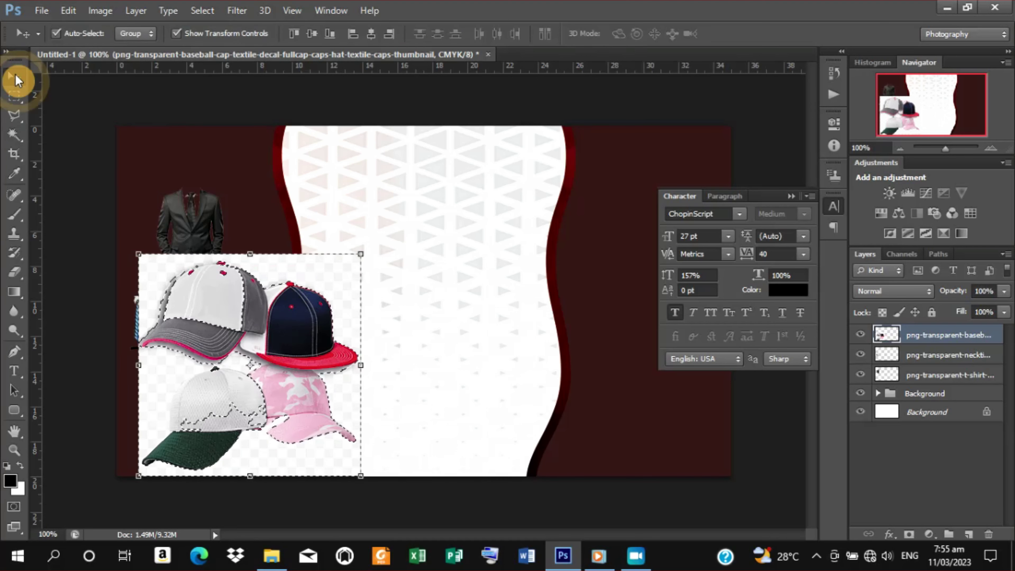
key(ctrl+d)
key(Delete)
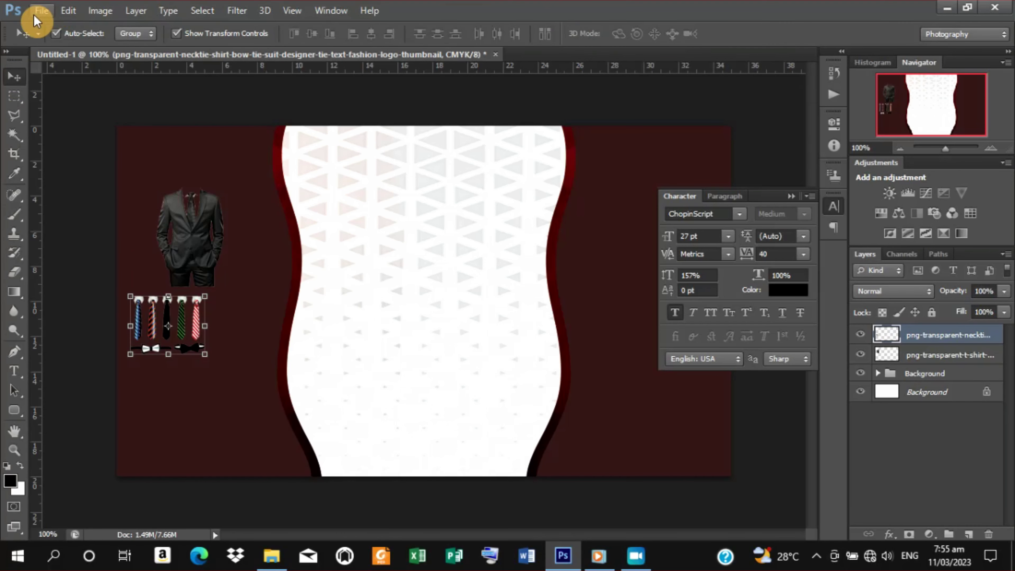
Place the black dress shoes image at the banner's lower left.
click(41, 10)
click(92, 258)
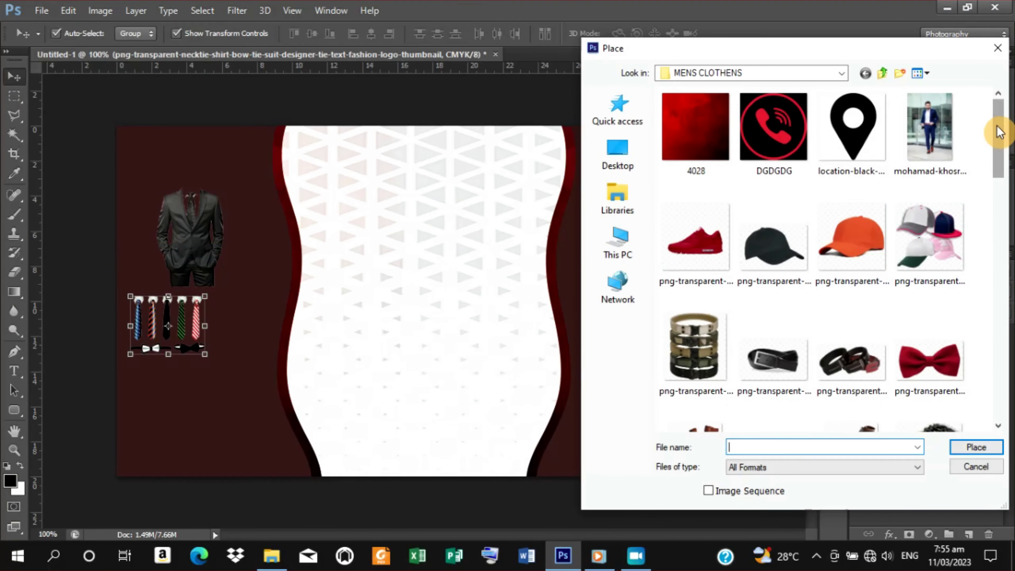
drag(999, 132, 1009, 234)
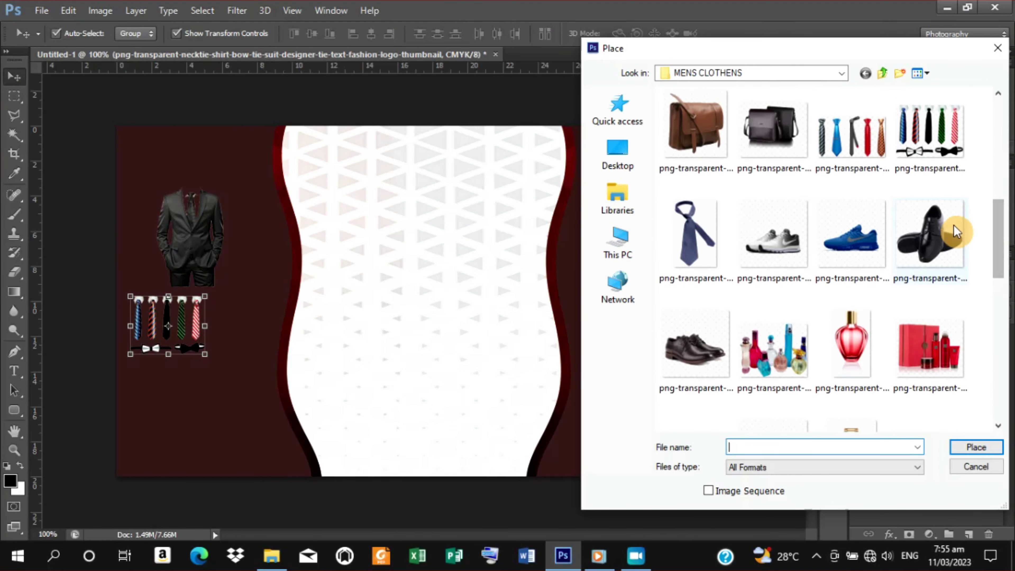
click(927, 236)
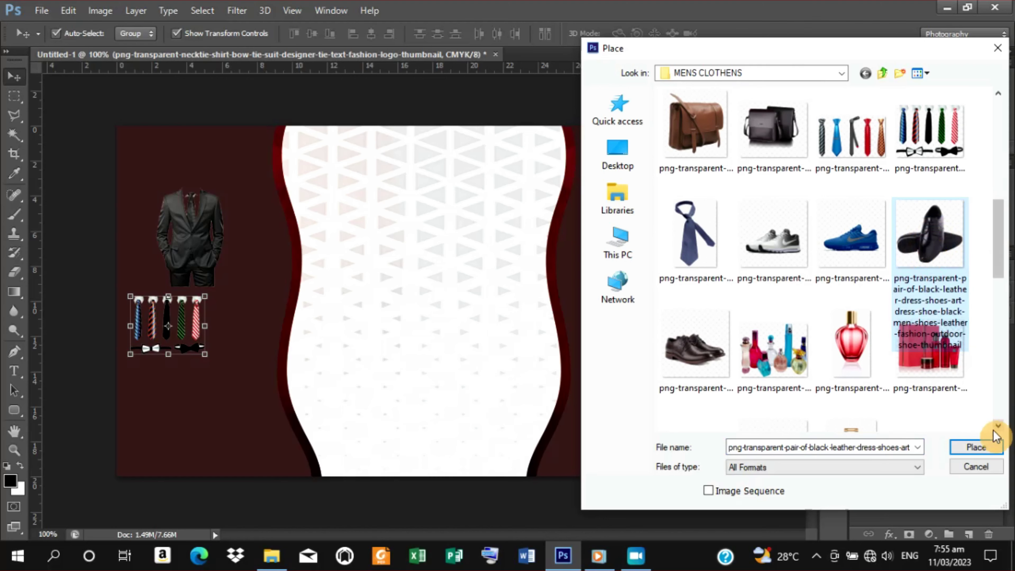
click(976, 447)
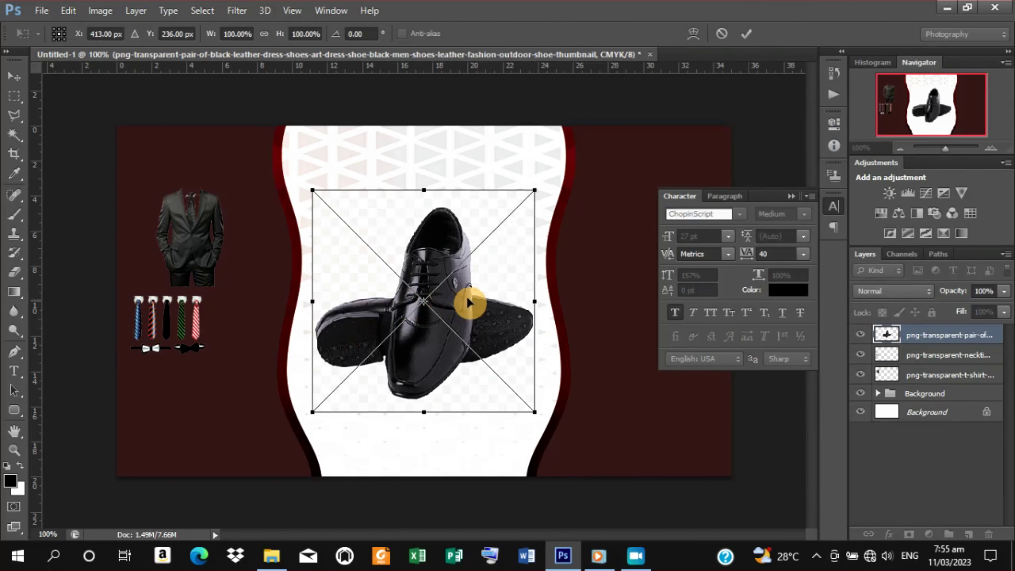
drag(465, 299, 285, 355)
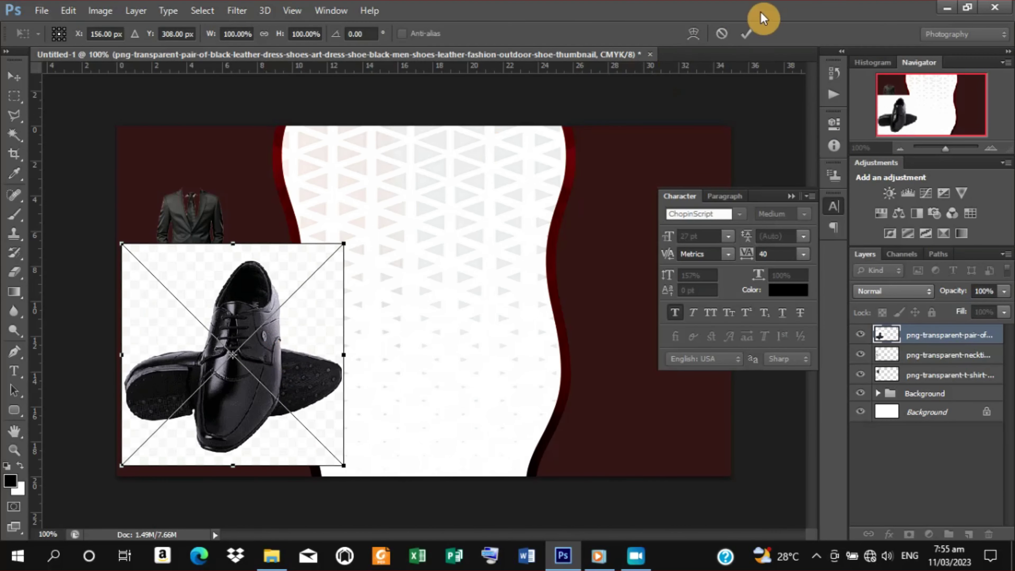
click(747, 33)
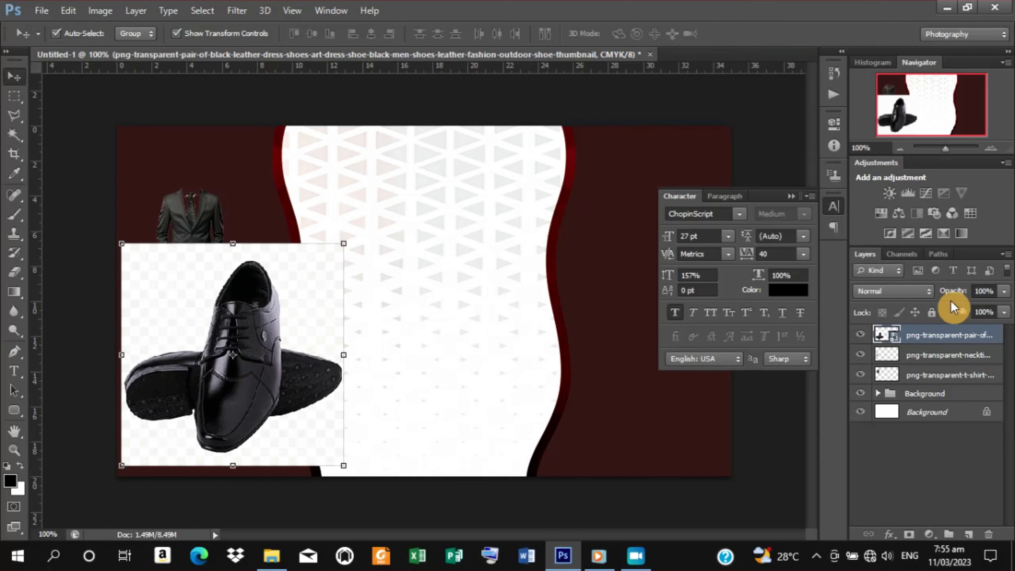
Rasterize the shoes layer and cut away its background with the Magic Wand.
right_click(936, 344)
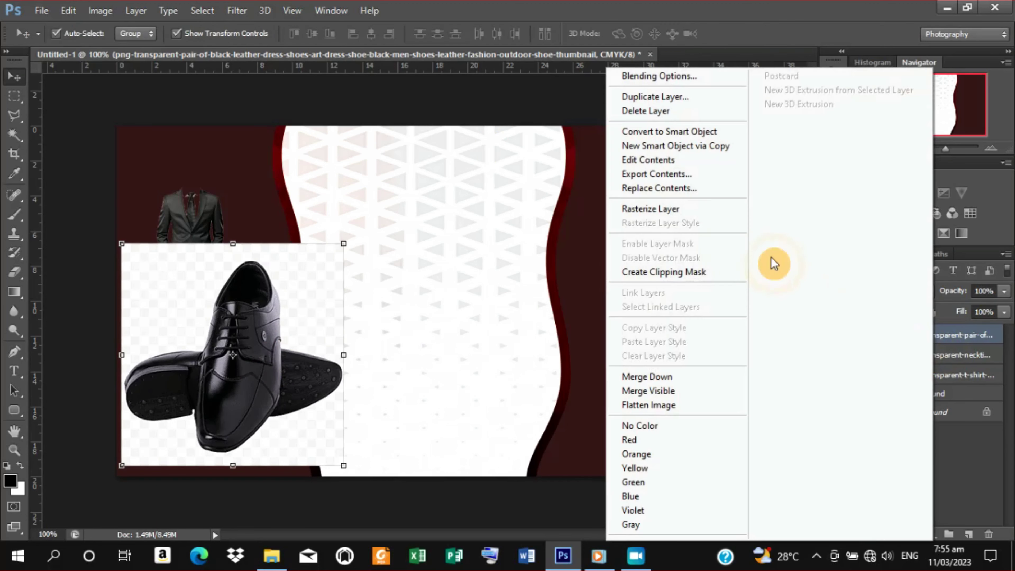
click(658, 208)
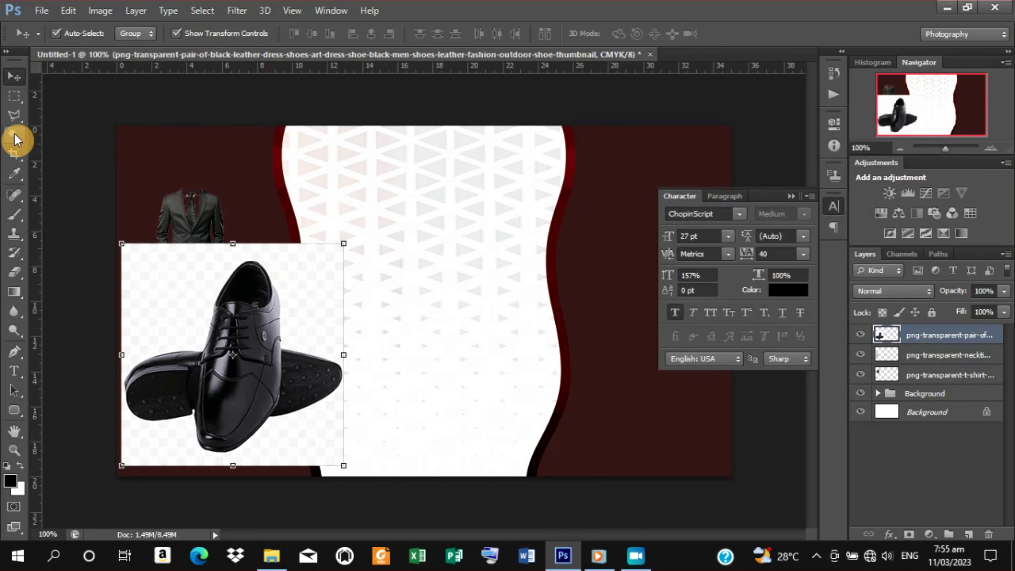
click(14, 135)
click(192, 330)
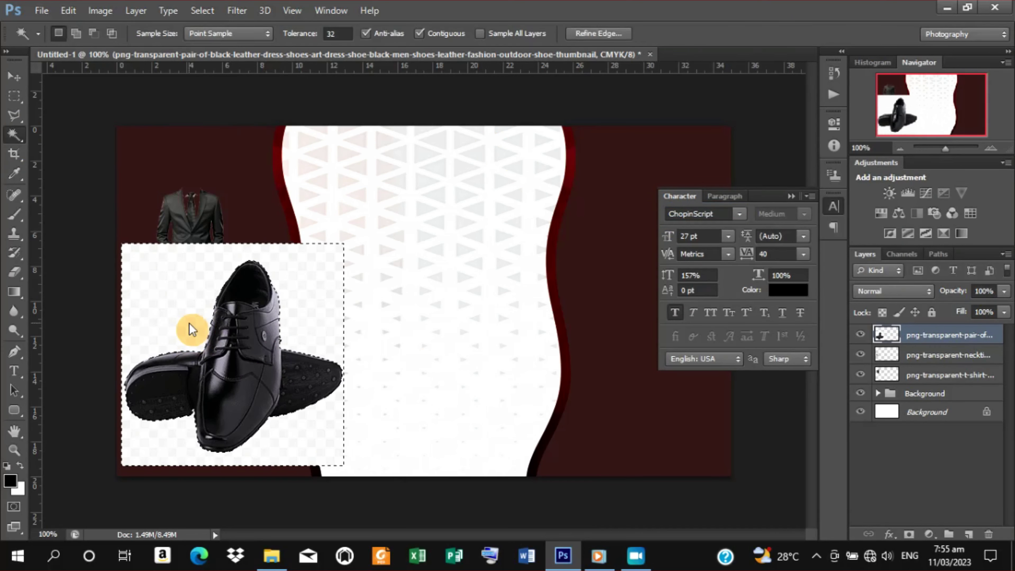
key(ctrl+x)
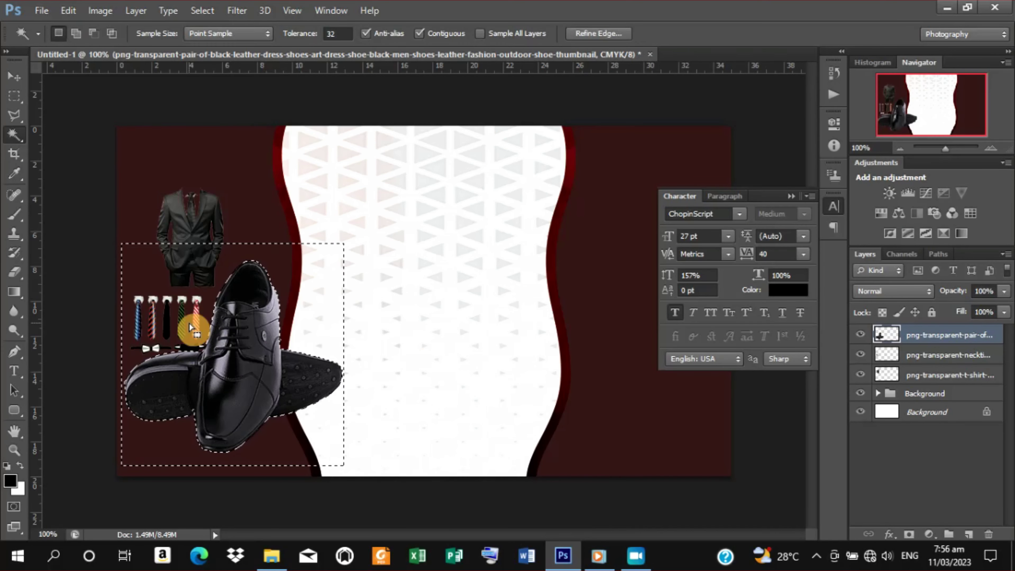
key(ctrl+d)
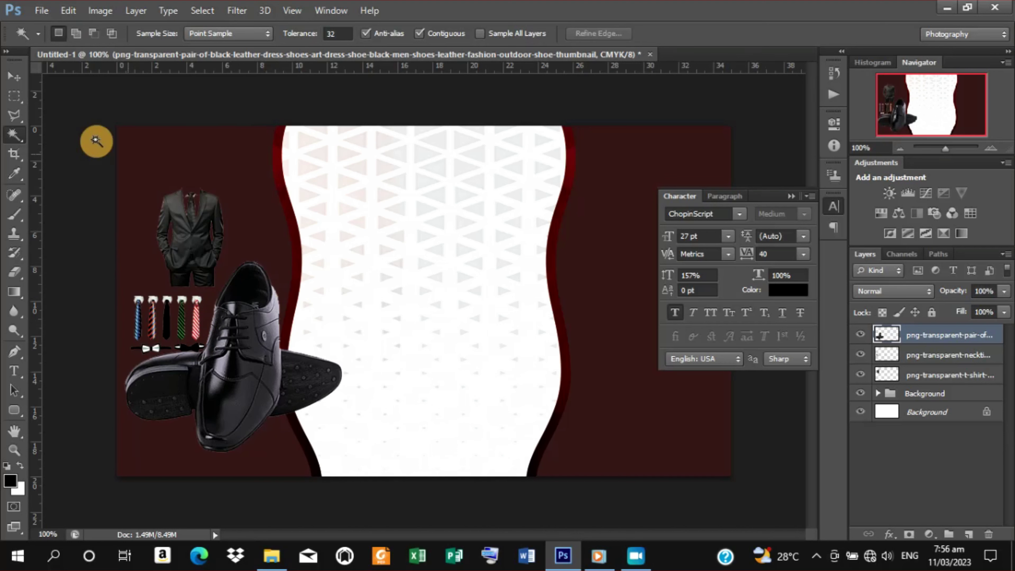
Shrink the shoes to about 36% beside the suit and commit.
click(17, 80)
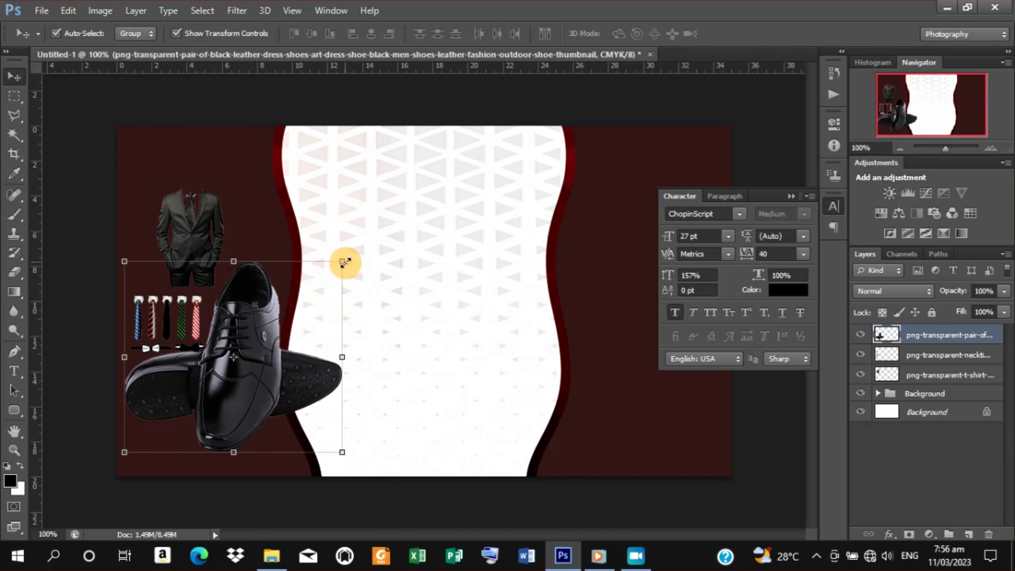
mouse_move(343, 261)
mouse_down()
mouse_move(273, 323)
mouse_move(261, 271)
mouse_up()
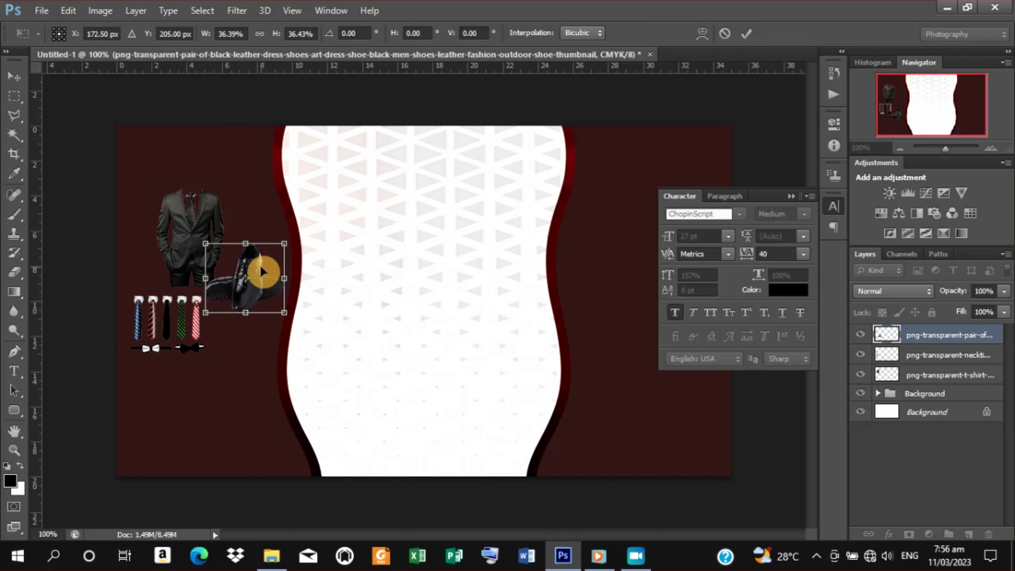
click(747, 33)
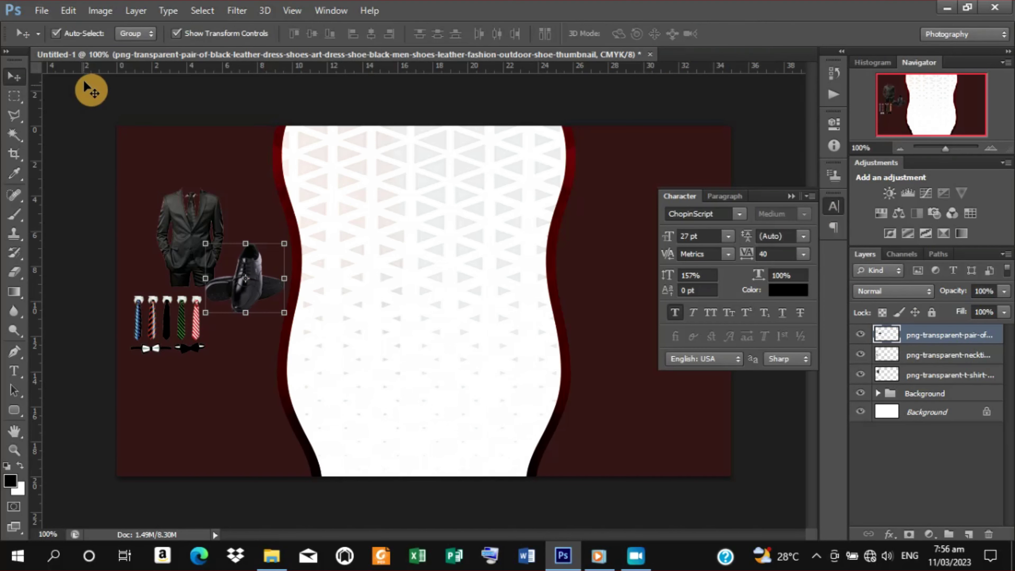
Place the leather messenger bag image in the banner's white centre.
click(45, 14)
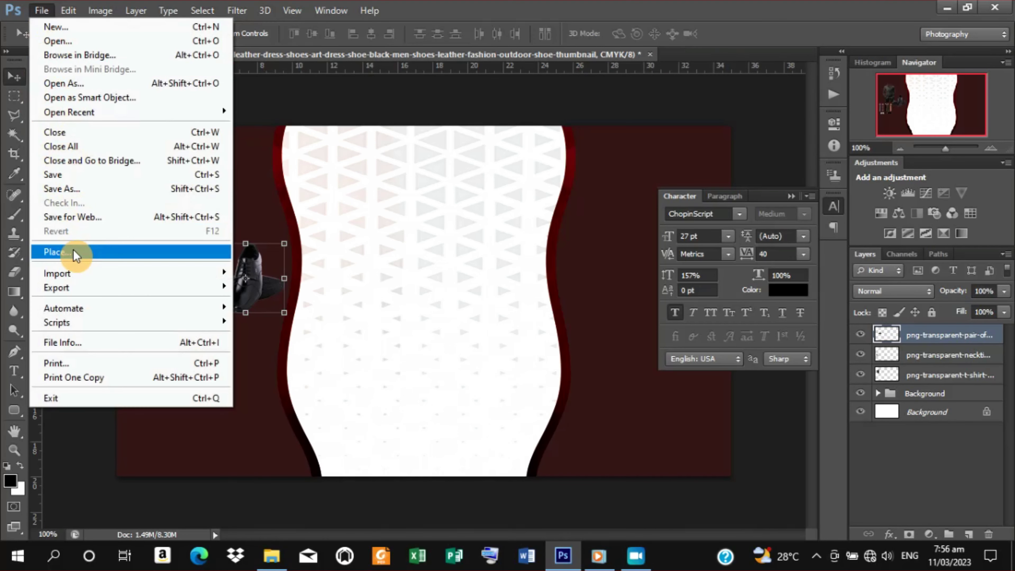
click(75, 250)
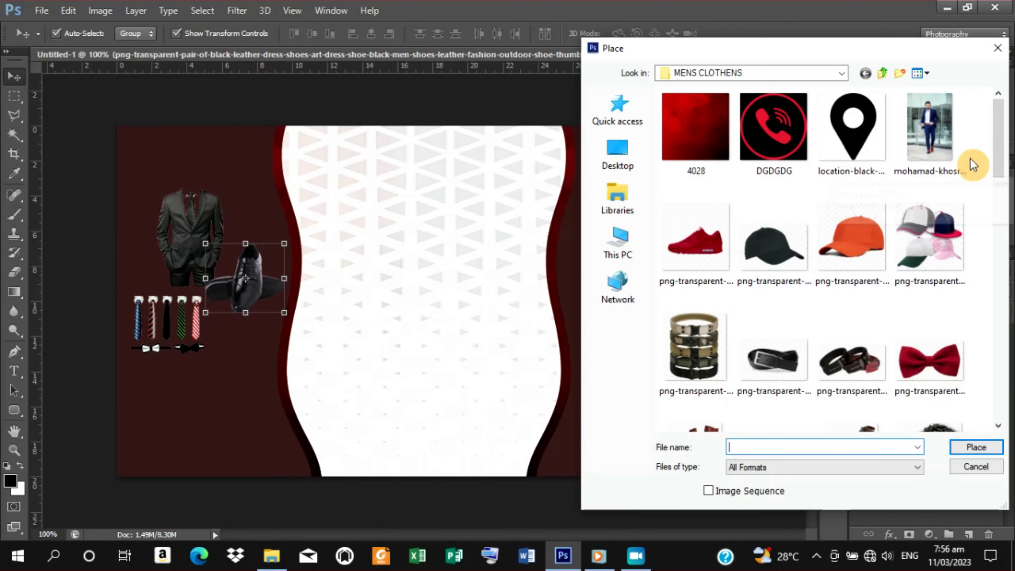
drag(995, 156, 1010, 216)
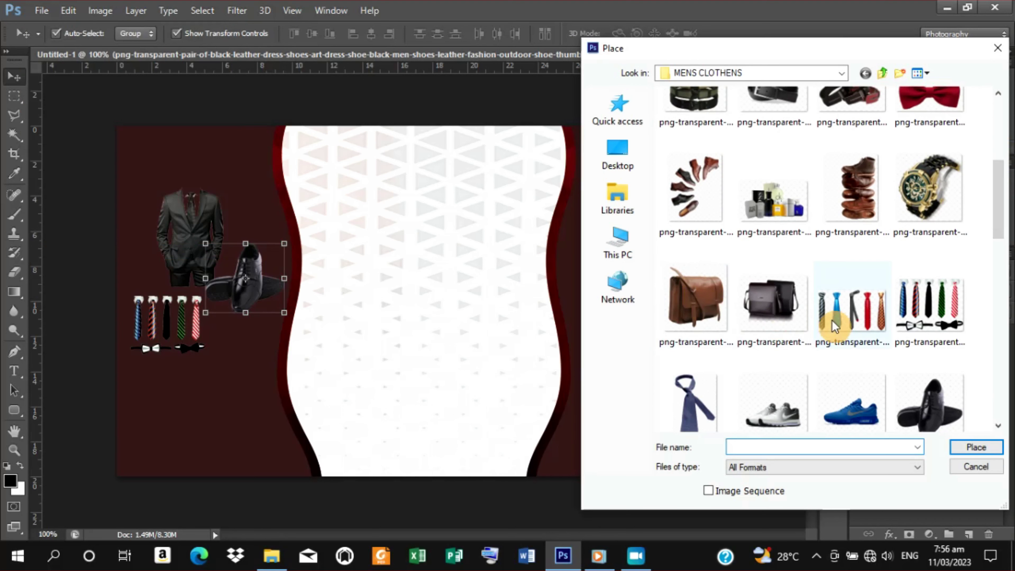
click(768, 317)
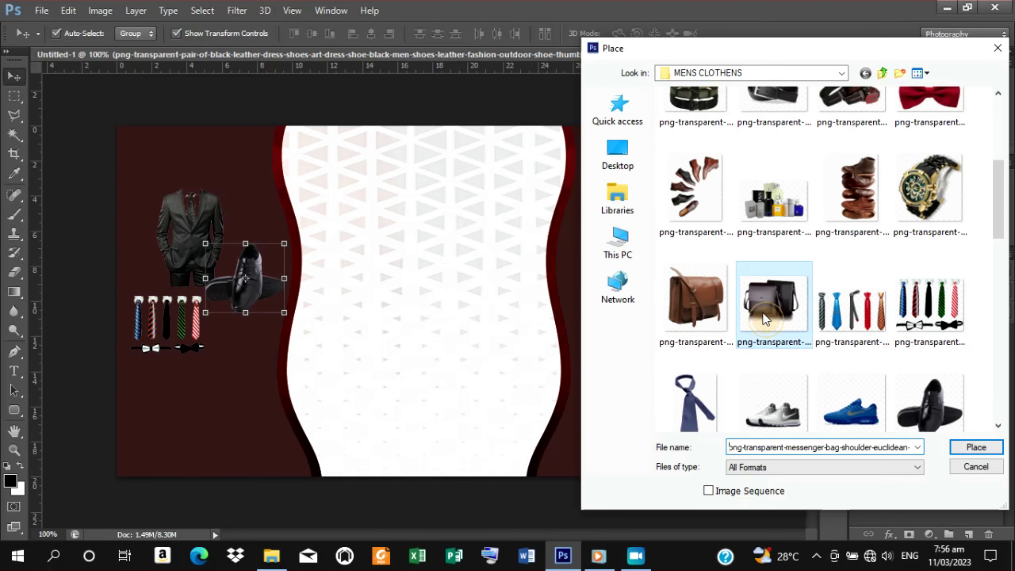
click(997, 454)
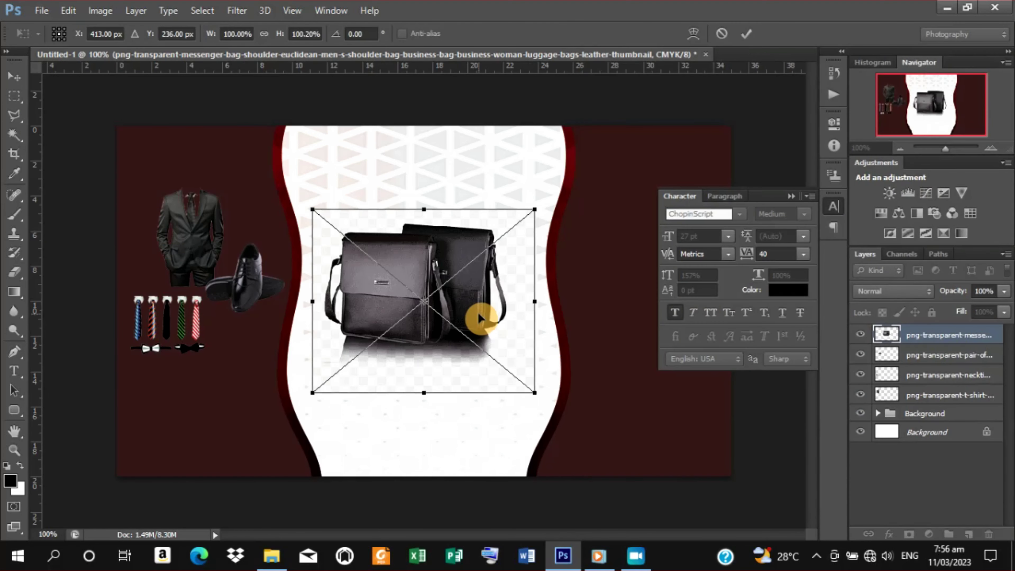
mouse_move(431, 254)
mouse_down()
mouse_move(272, 415)
mouse_move(424, 345)
mouse_move(461, 344)
mouse_up()
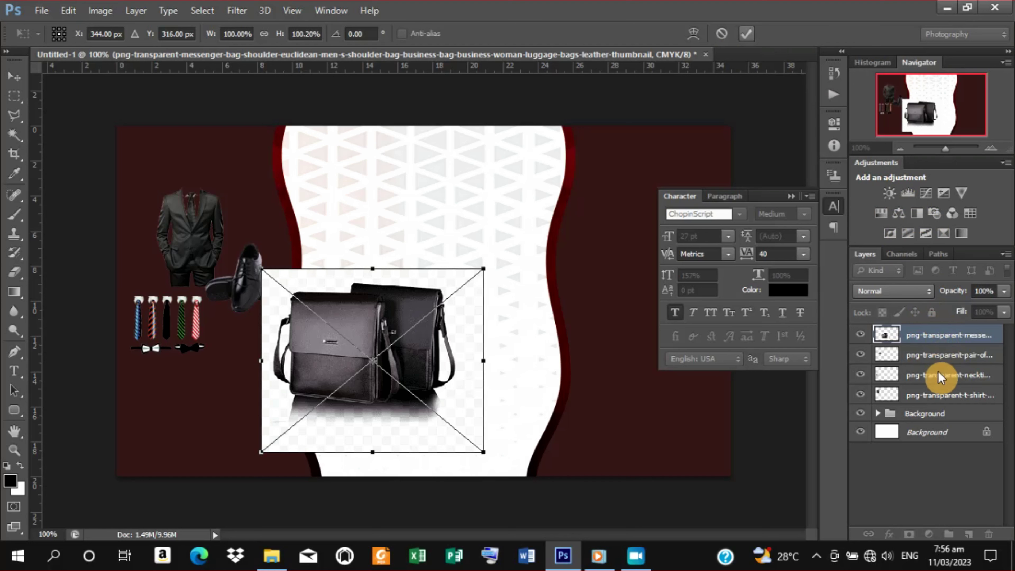
click(746, 34)
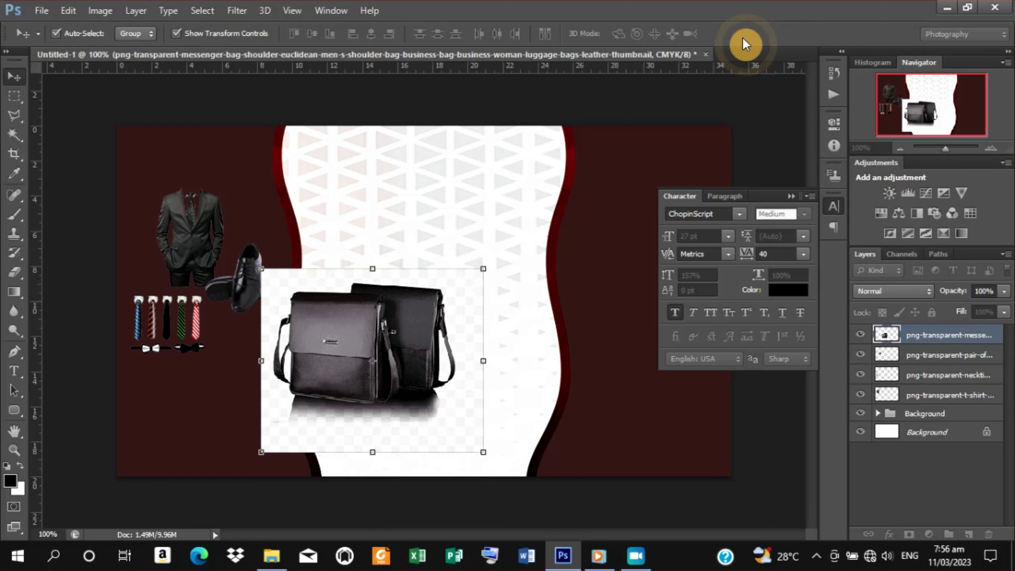
Rasterize the bag layer and delete its checkerboard backdrop with the Magic Wand.
right_click(928, 340)
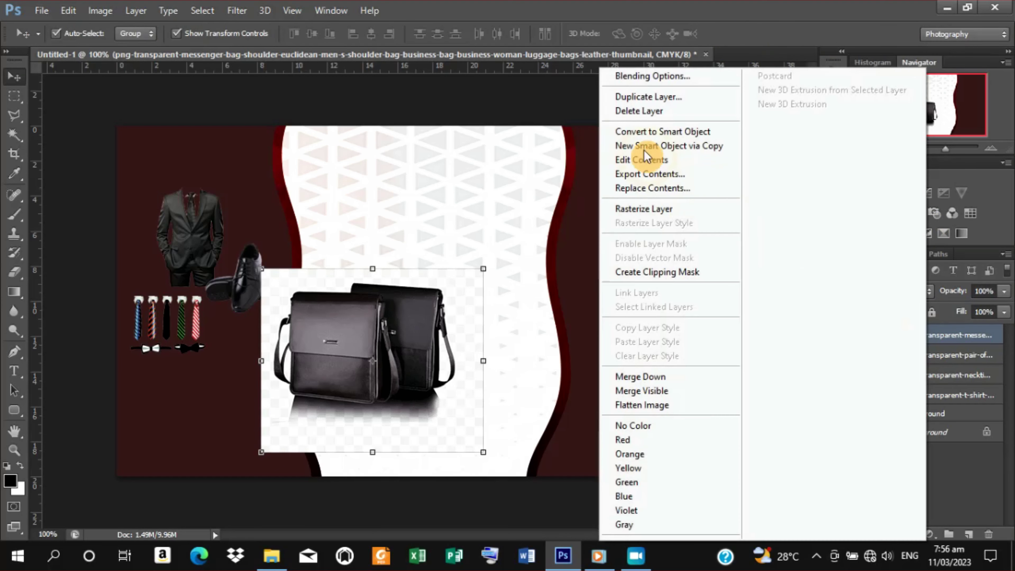
click(652, 208)
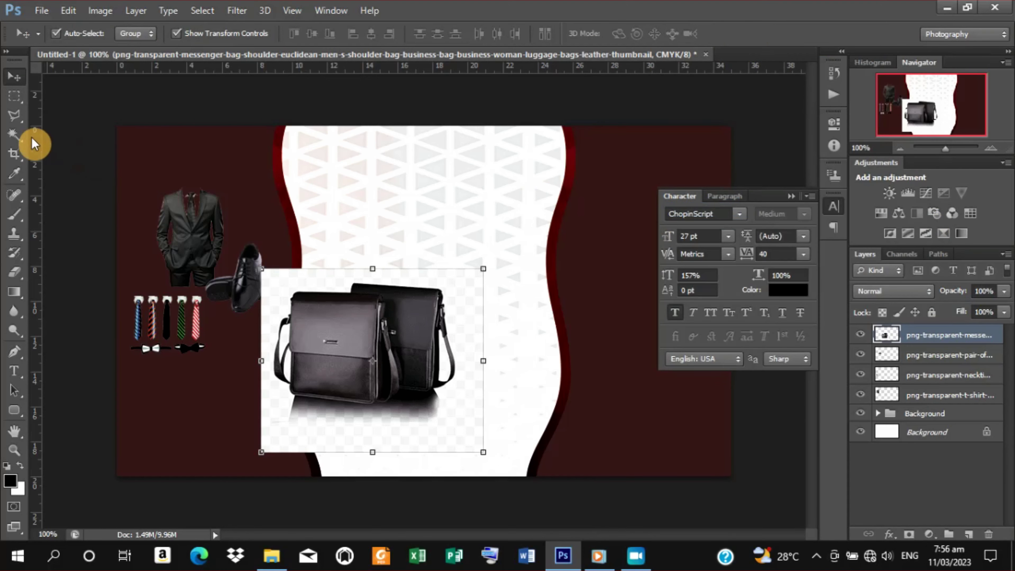
click(14, 135)
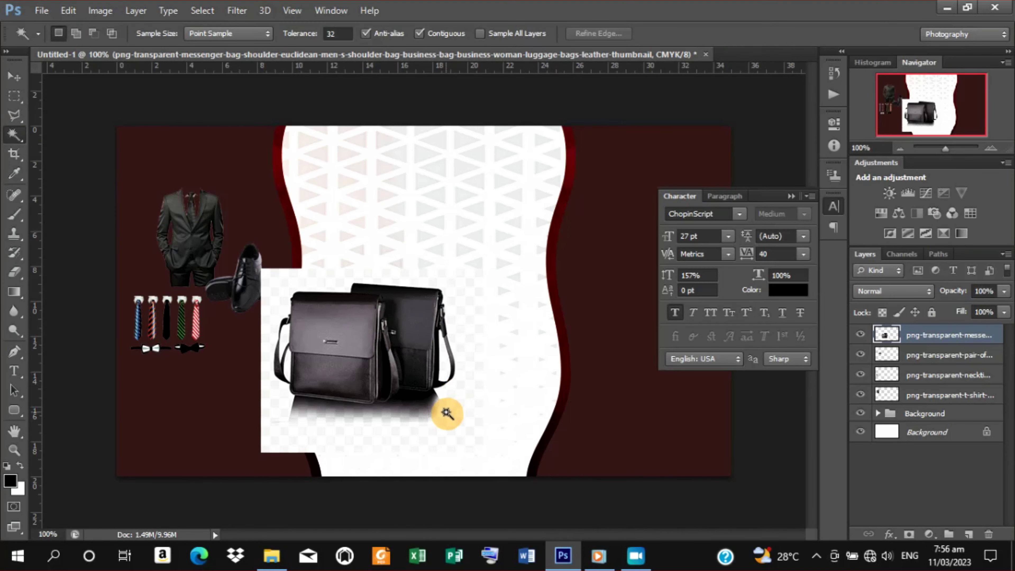
click(419, 437)
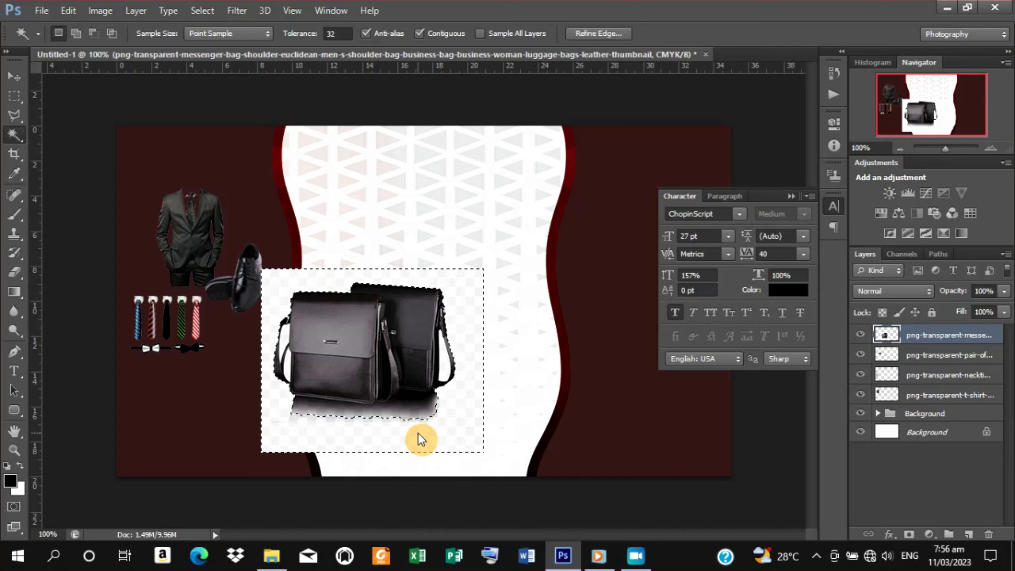
key(Delete)
key(ctrl+d)
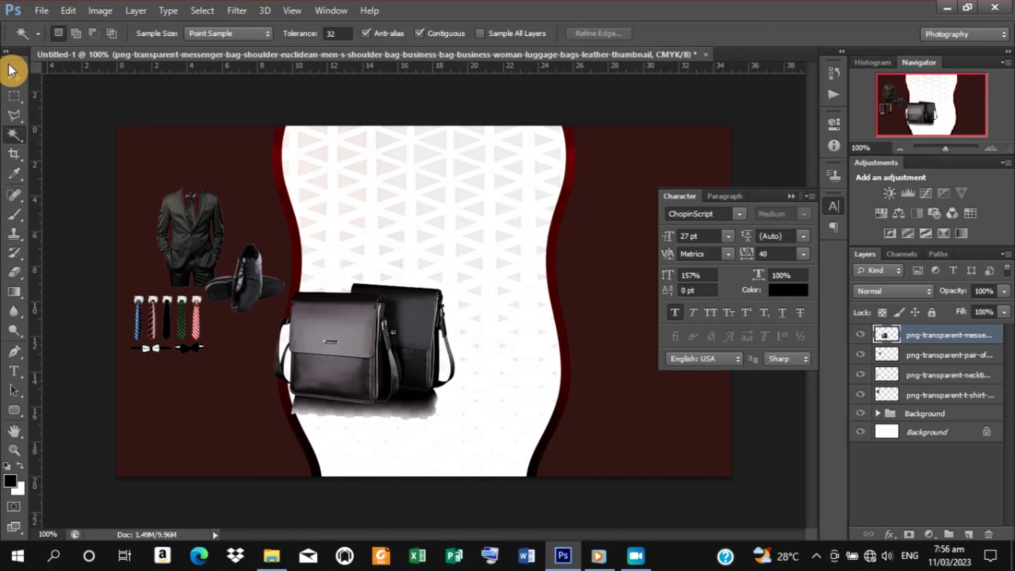
click(11, 71)
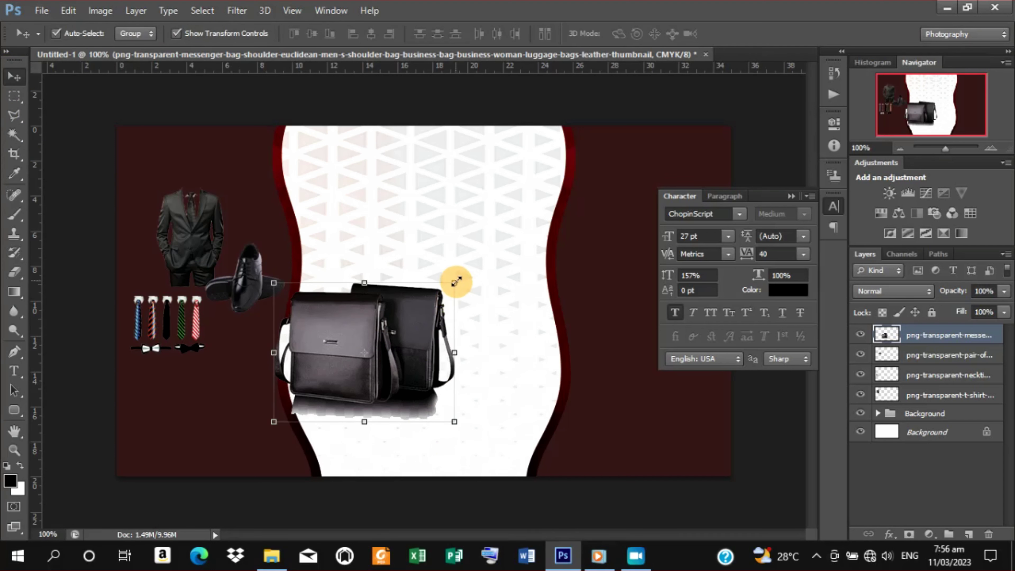
Scale the bag to about half size and commit it on the dark panel under the ties.
drag(456, 282, 412, 316)
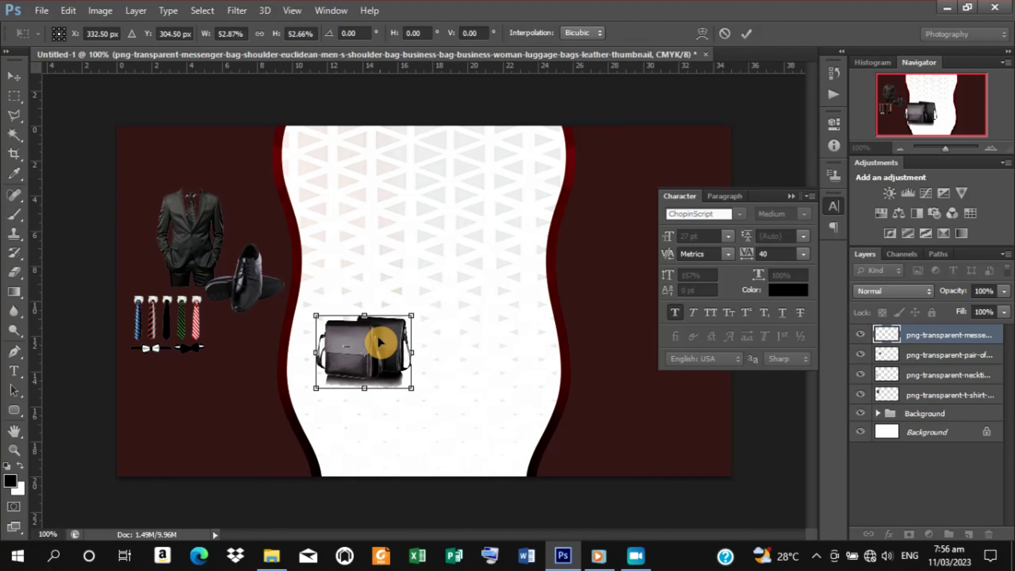
drag(376, 344, 225, 368)
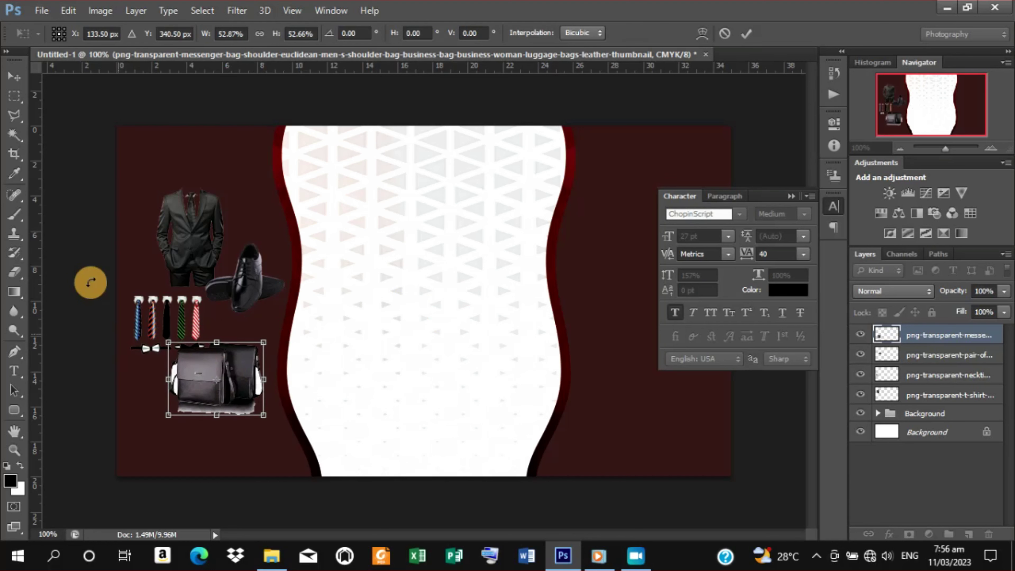
click(9, 128)
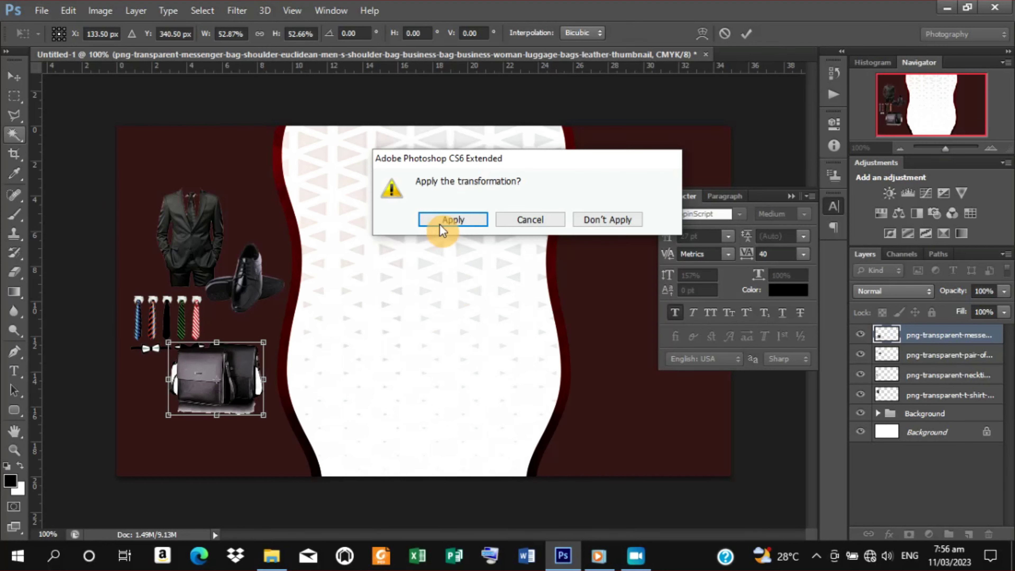
click(441, 223)
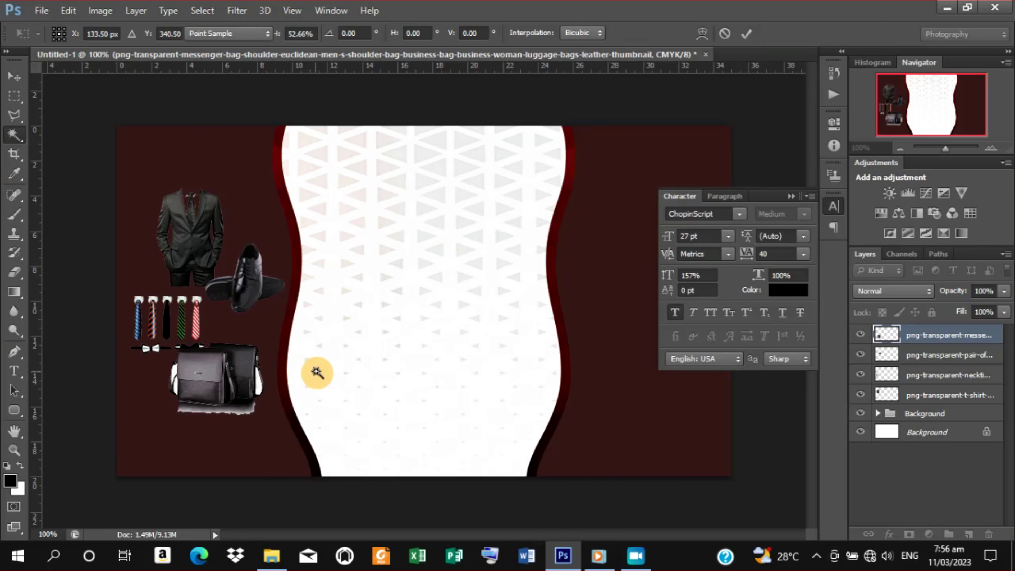
Magic Wand the leftover white along the bag's left edge and strap, then deselect.
click(257, 383)
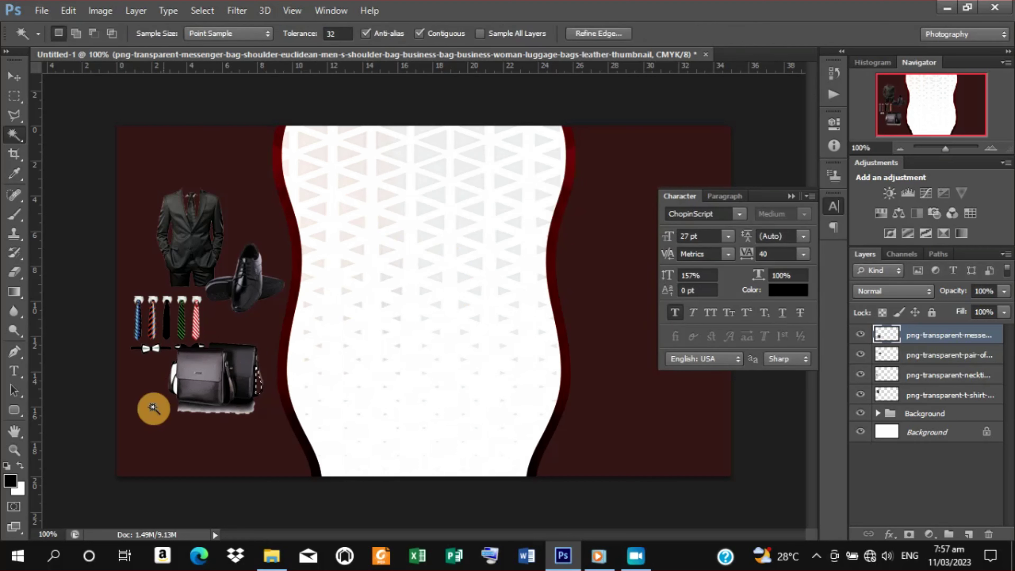
click(173, 376)
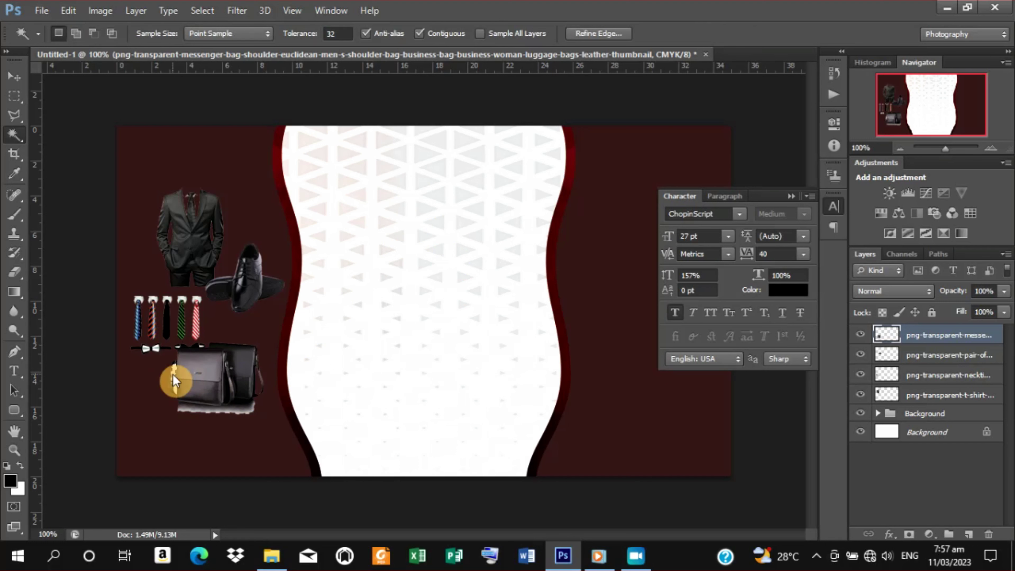
click(173, 387)
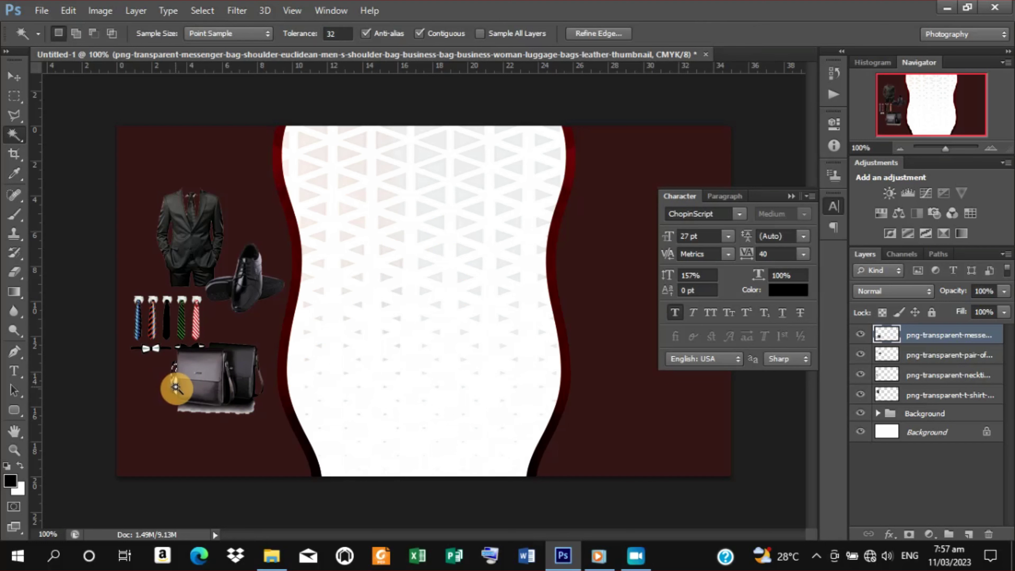
click(175, 390)
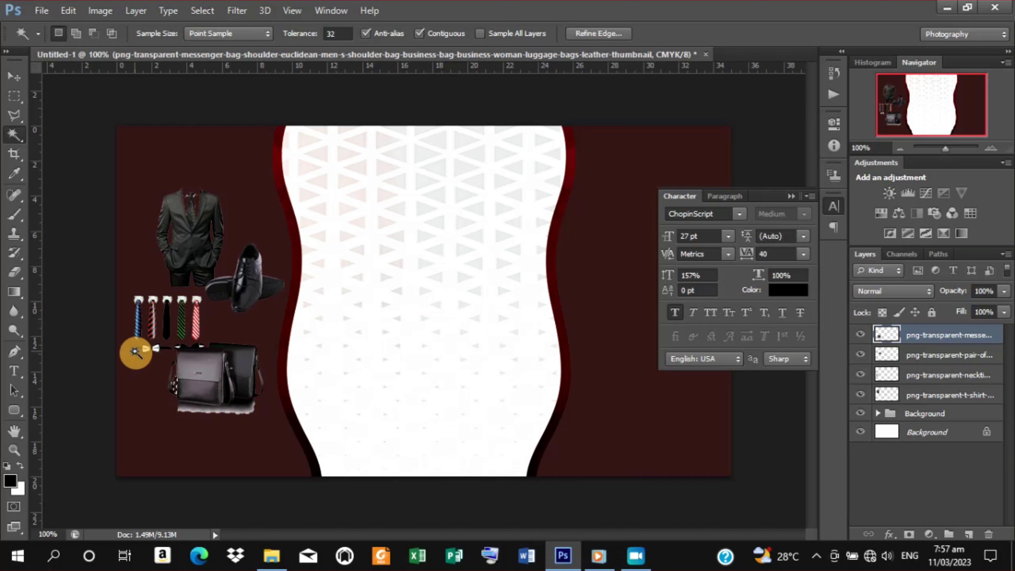
key(ctrl+d)
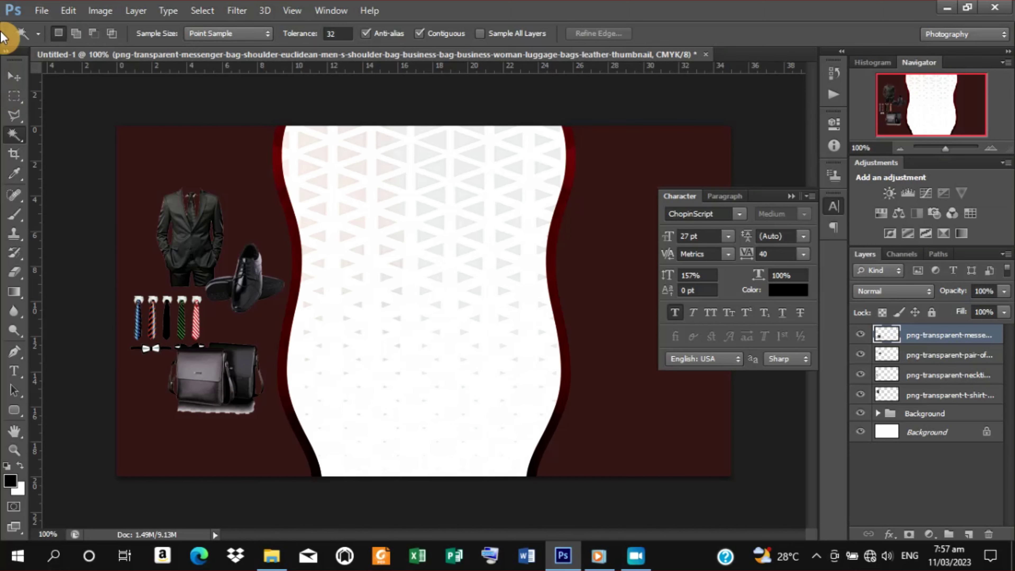
Place the leather belts PNG into the banner's centre.
click(16, 76)
click(41, 11)
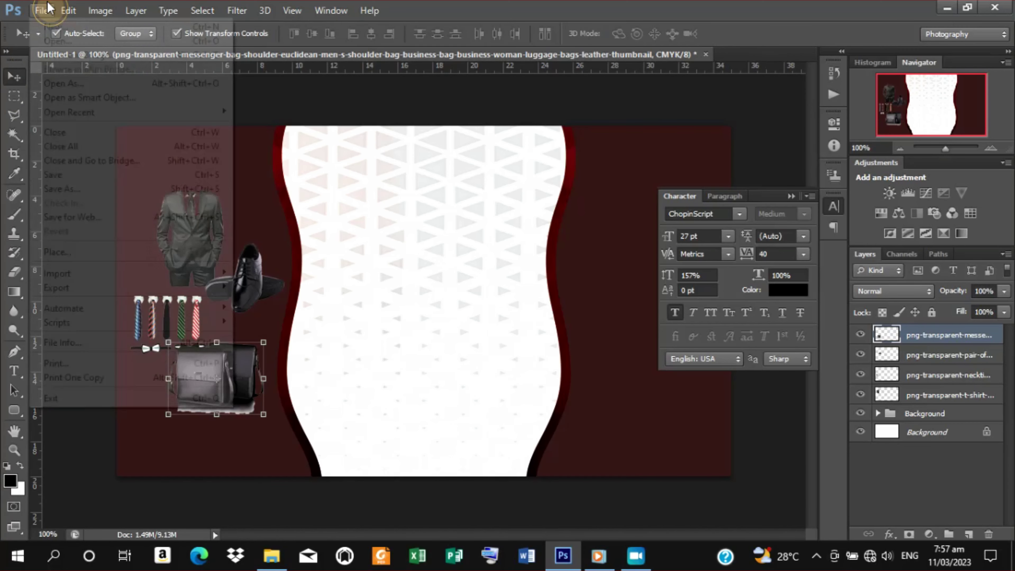
click(63, 253)
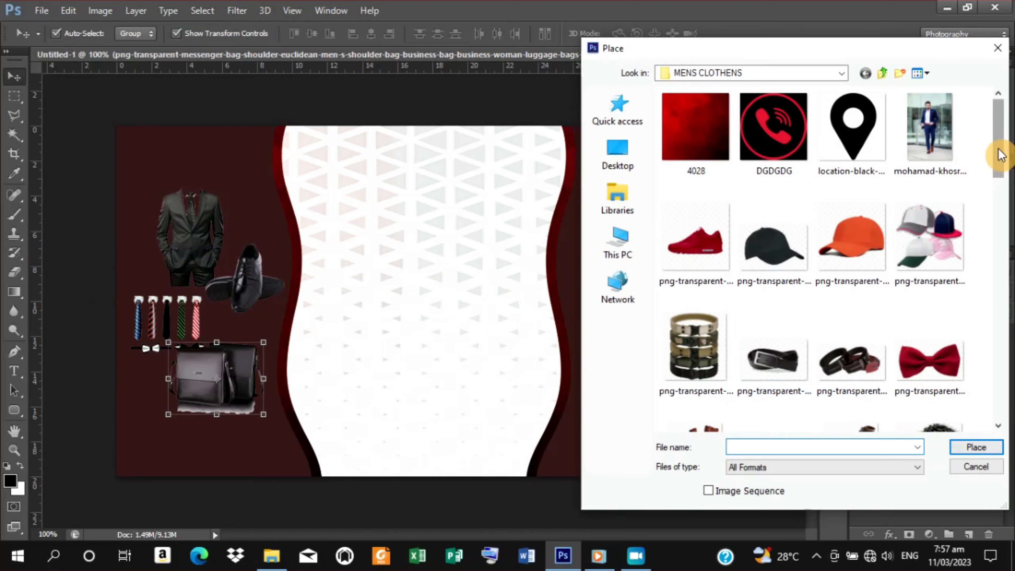
drag(1000, 154, 999, 179)
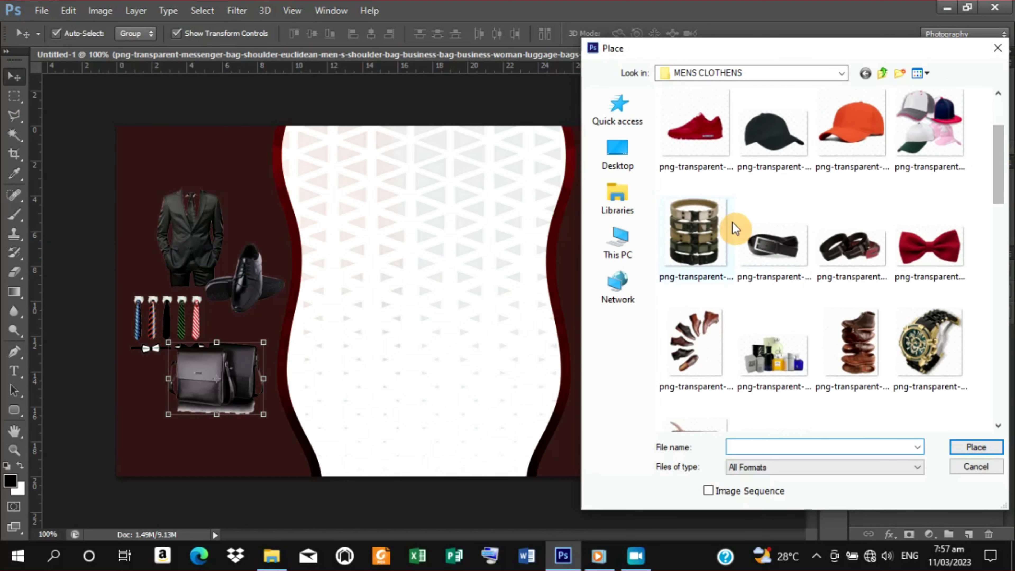
click(881, 255)
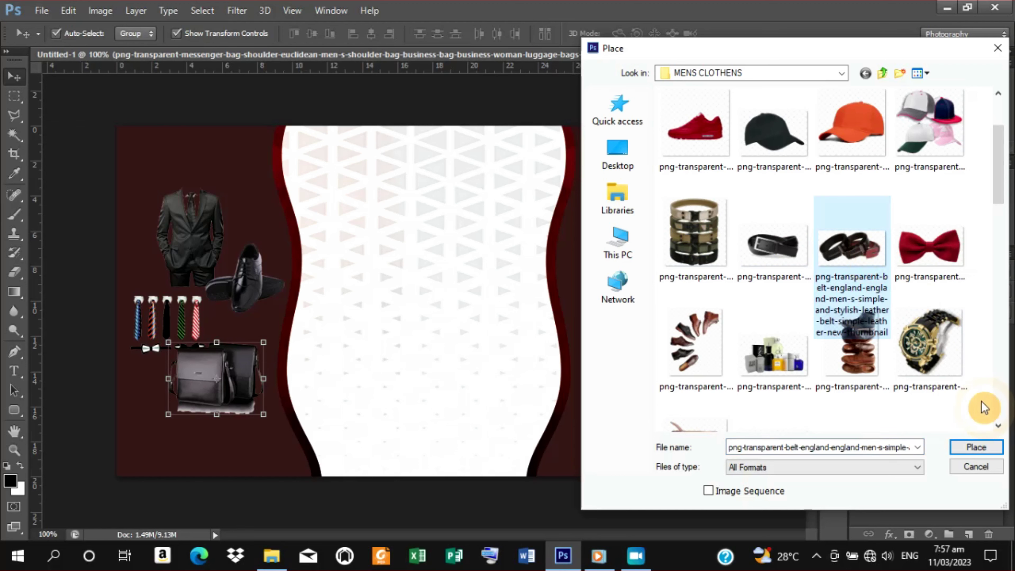
click(981, 441)
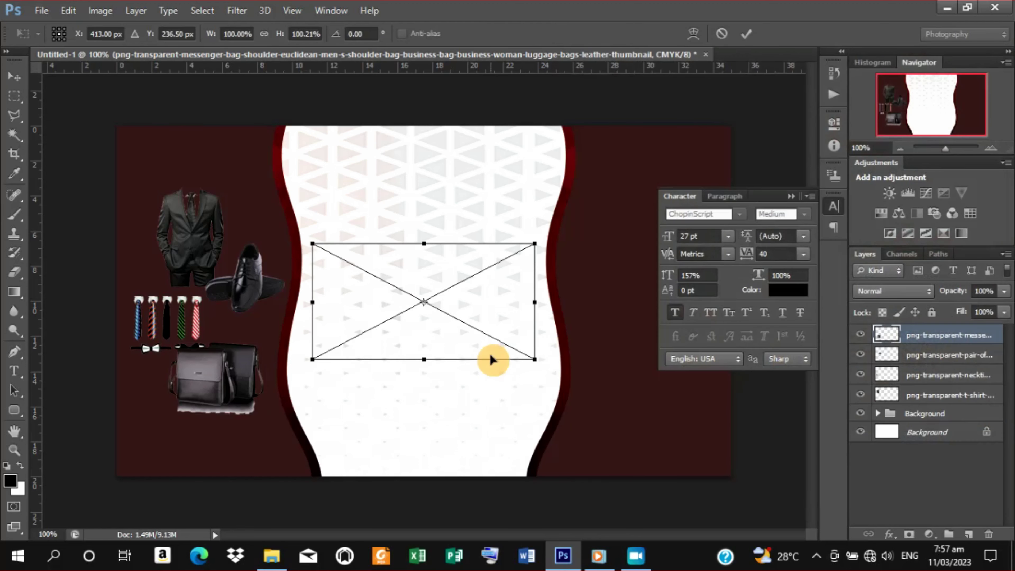
click(747, 33)
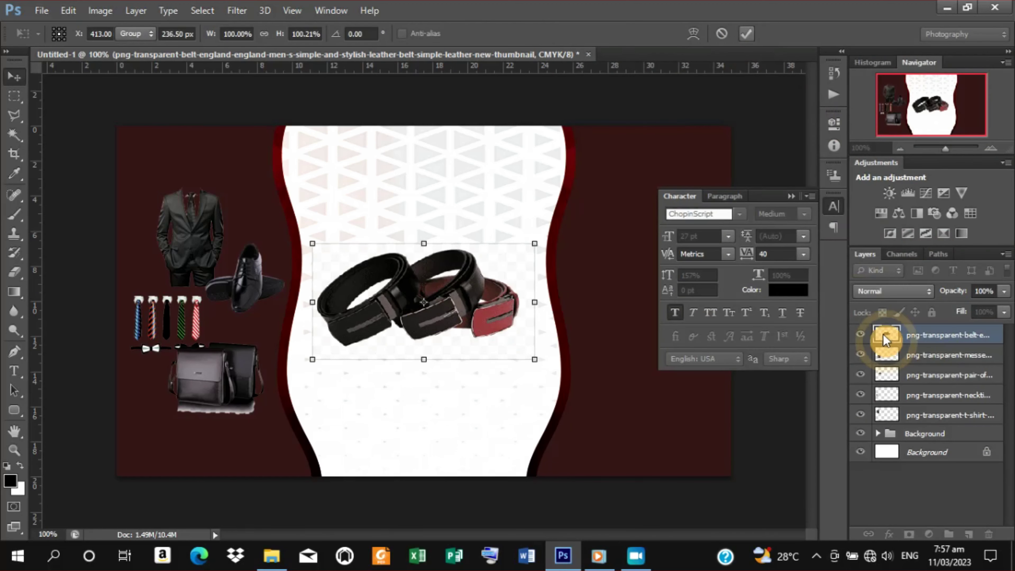
Rasterize the belts layer and Magic Wand the area around the belts.
right_click(906, 341)
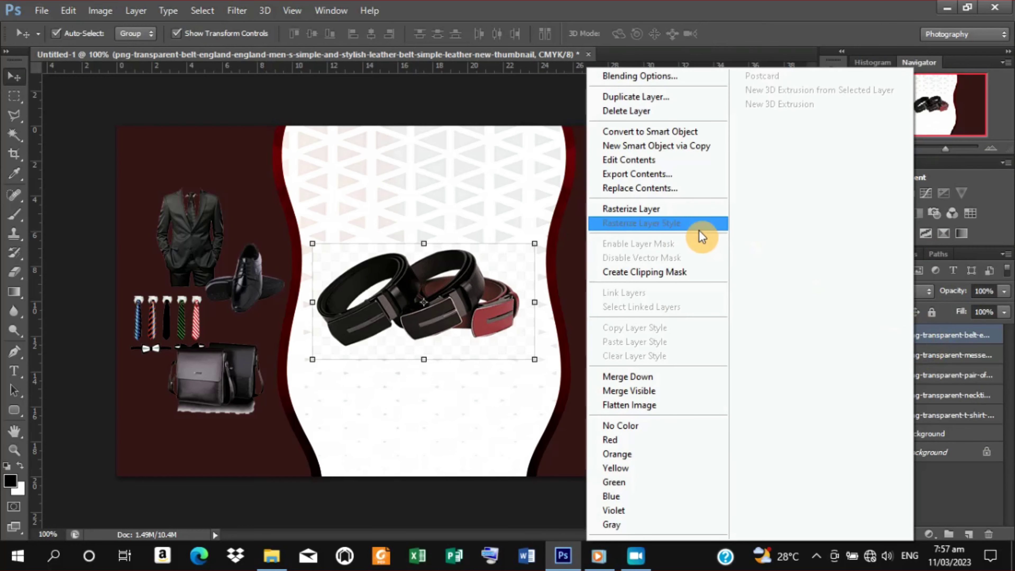
click(660, 210)
click(14, 136)
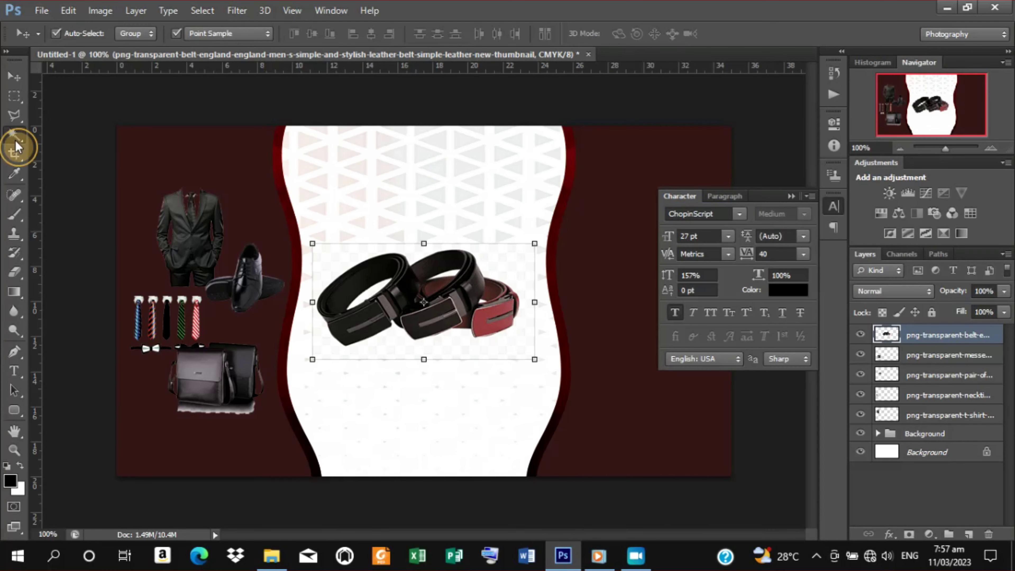
click(431, 344)
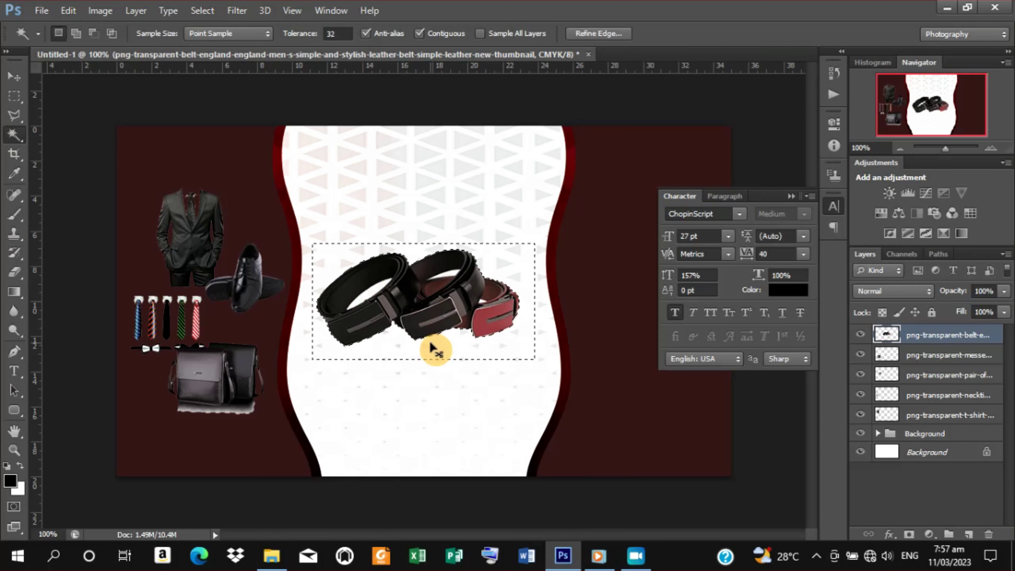
key(ctrl+d)
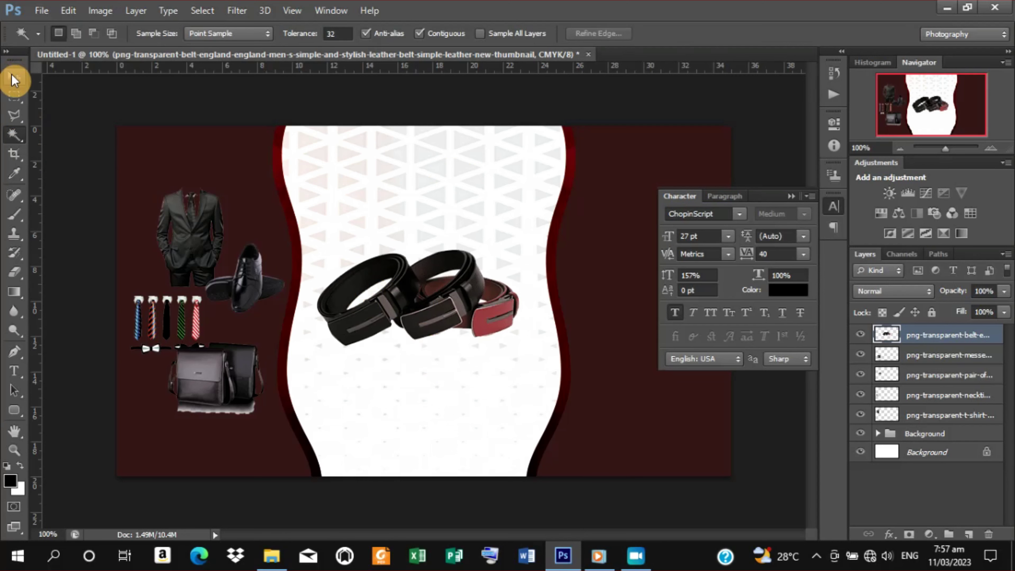
click(14, 77)
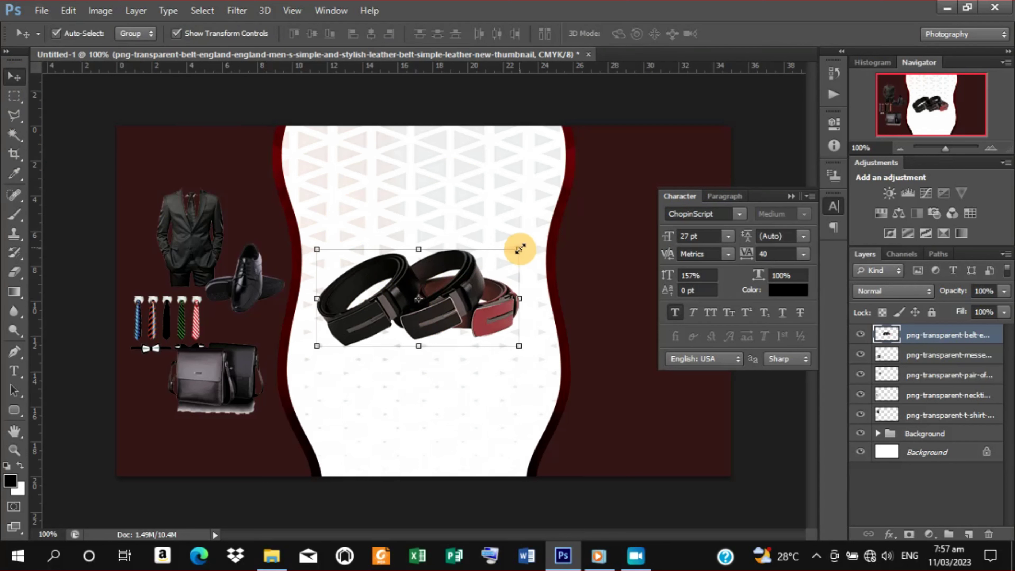
Shrink the belts to about 62% and commit them below the bag at the lower left.
mouse_move(519, 248)
mouse_down()
mouse_move(311, 361)
mouse_move(246, 429)
mouse_up()
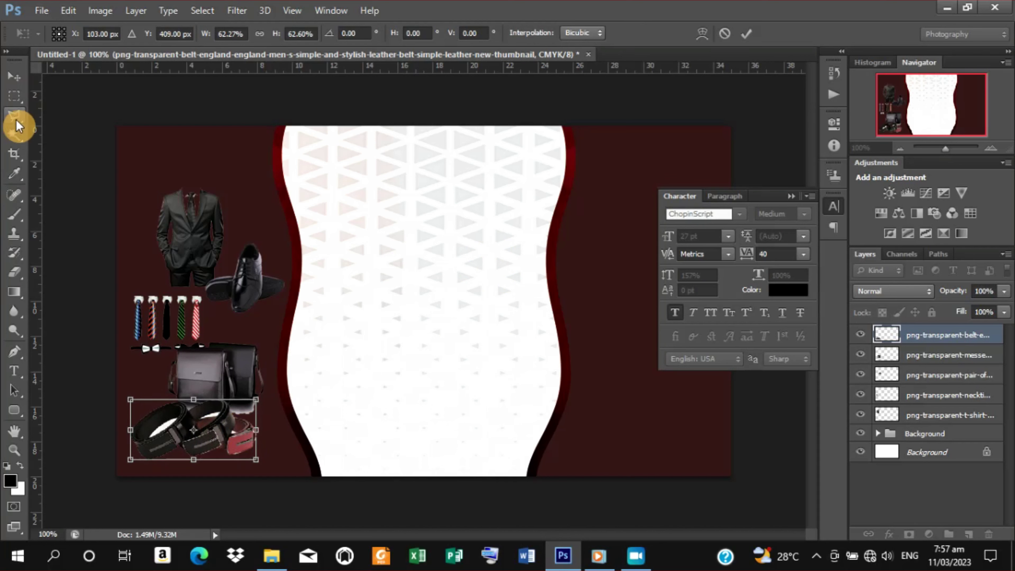
click(16, 138)
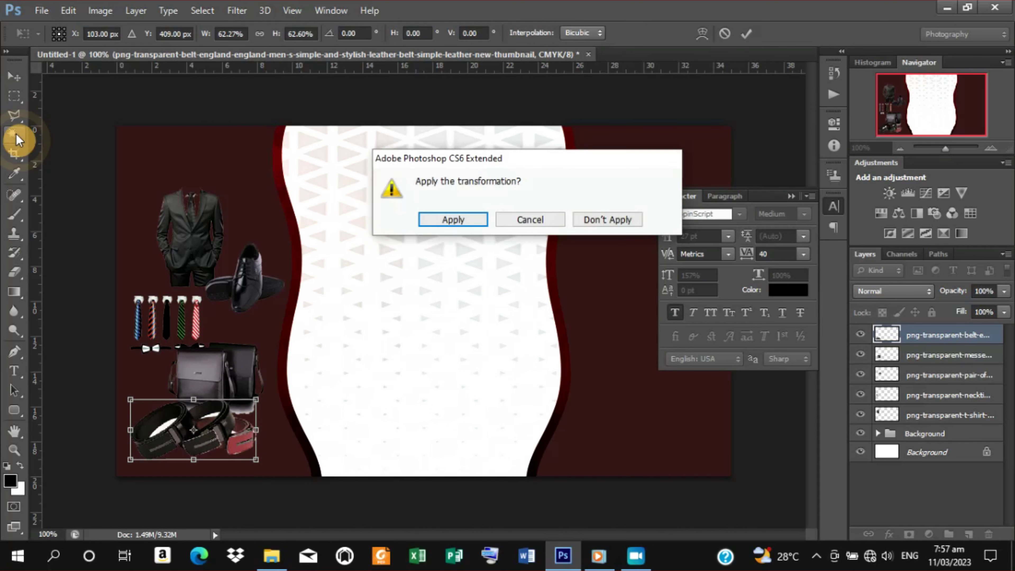
click(453, 219)
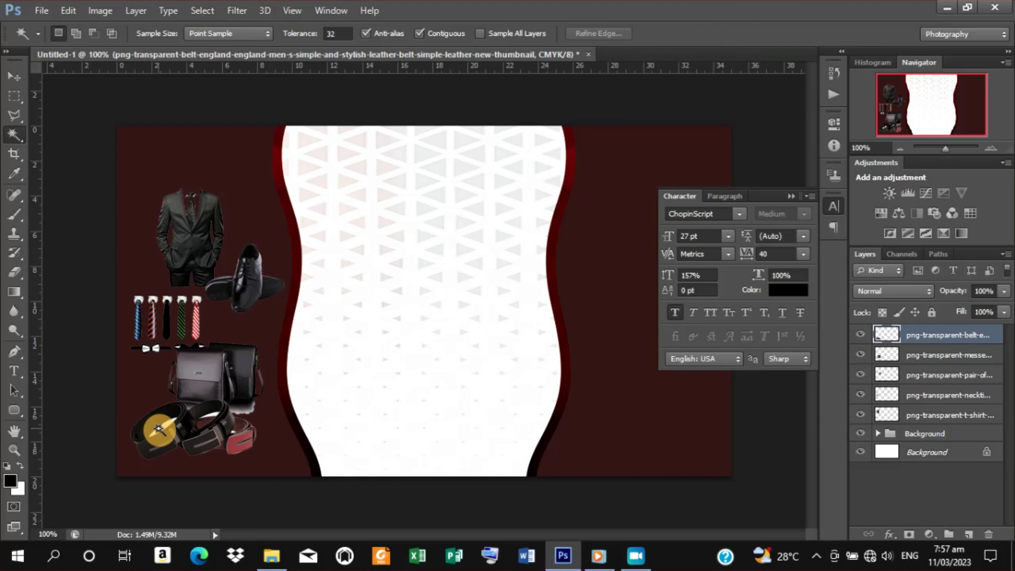
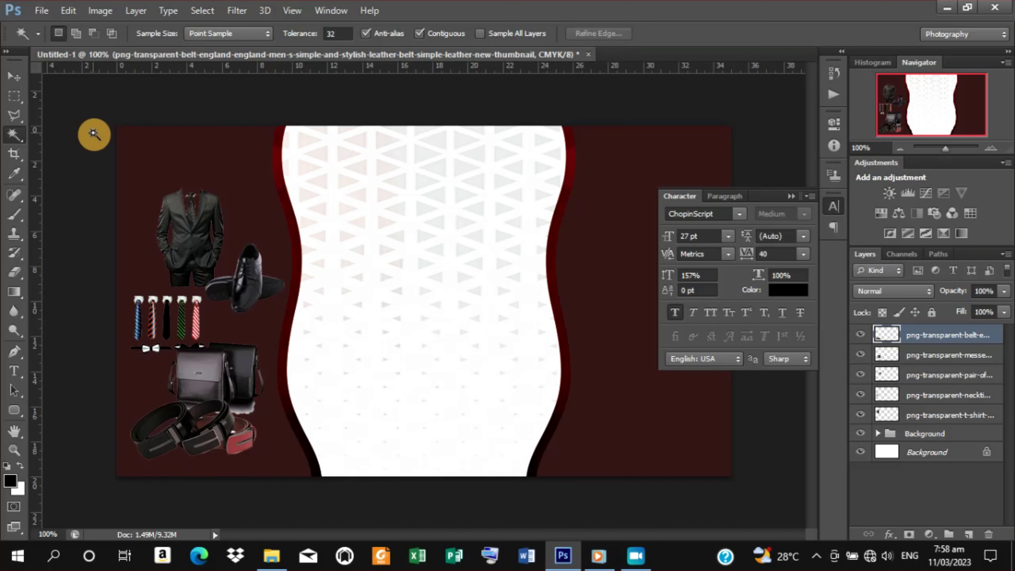
Place the perfume bottles image into the banner and commit it.
click(42, 17)
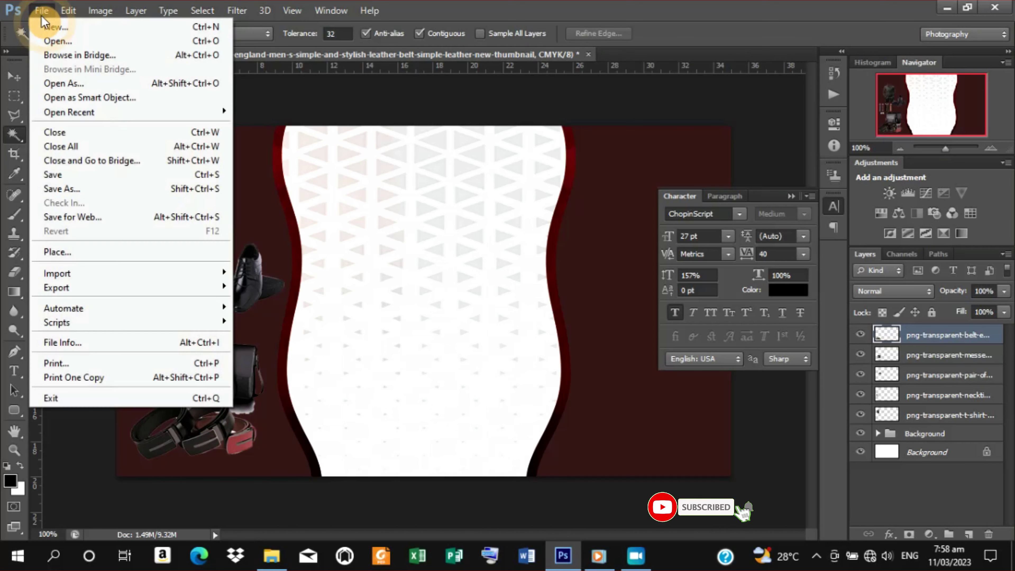
click(91, 251)
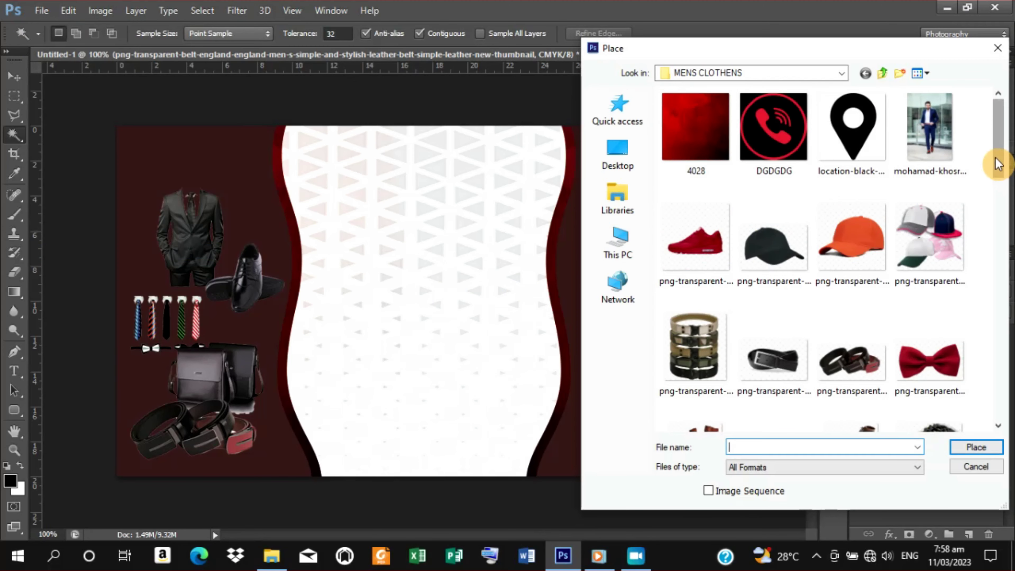
drag(999, 164, 1011, 277)
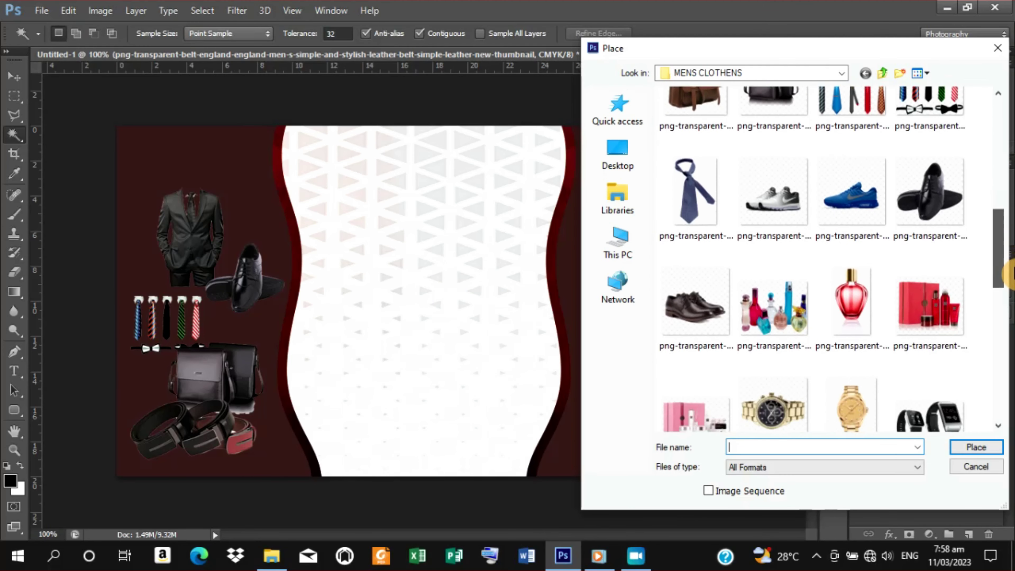
drag(1011, 277, 1010, 286)
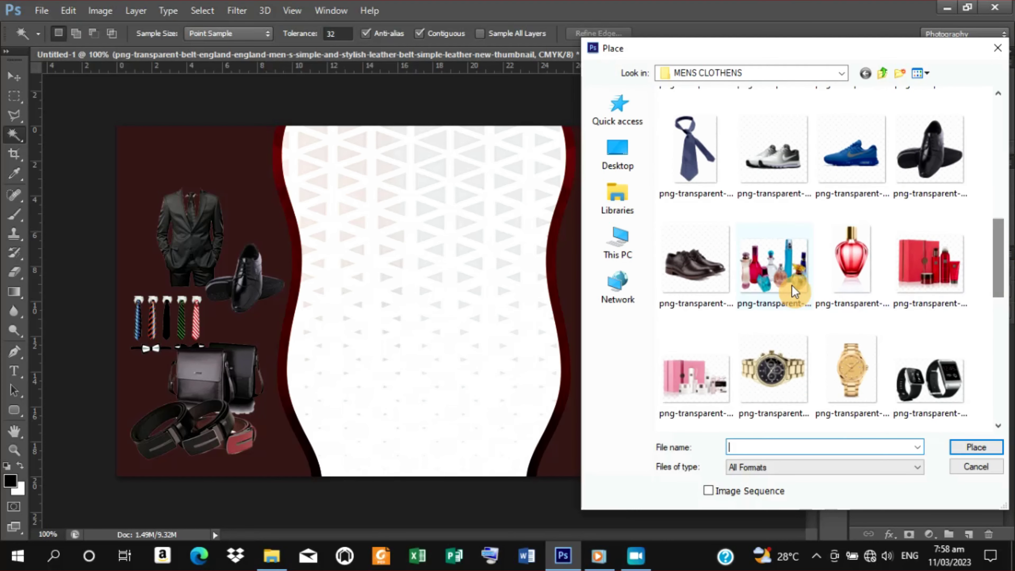
click(763, 272)
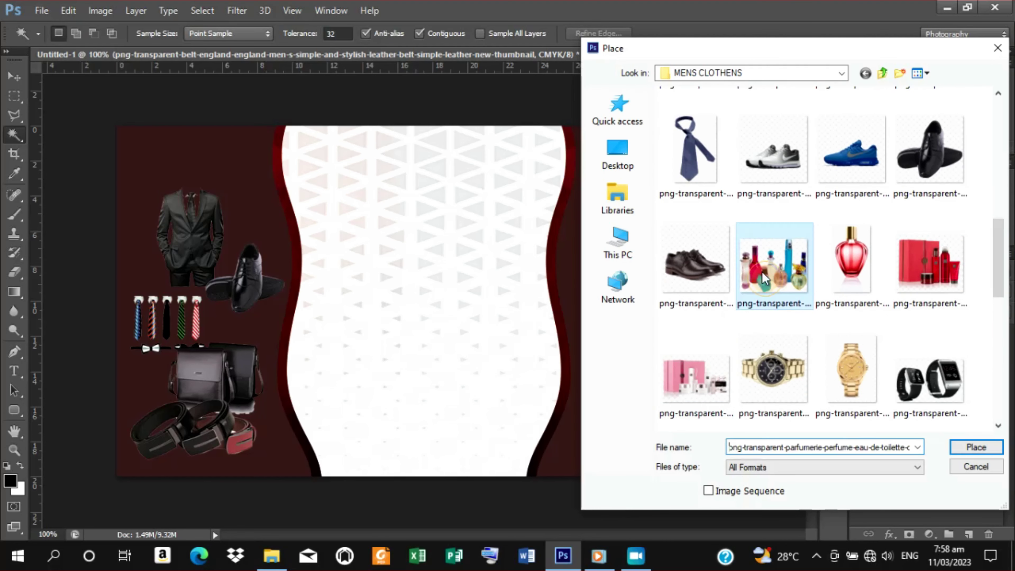
click(989, 448)
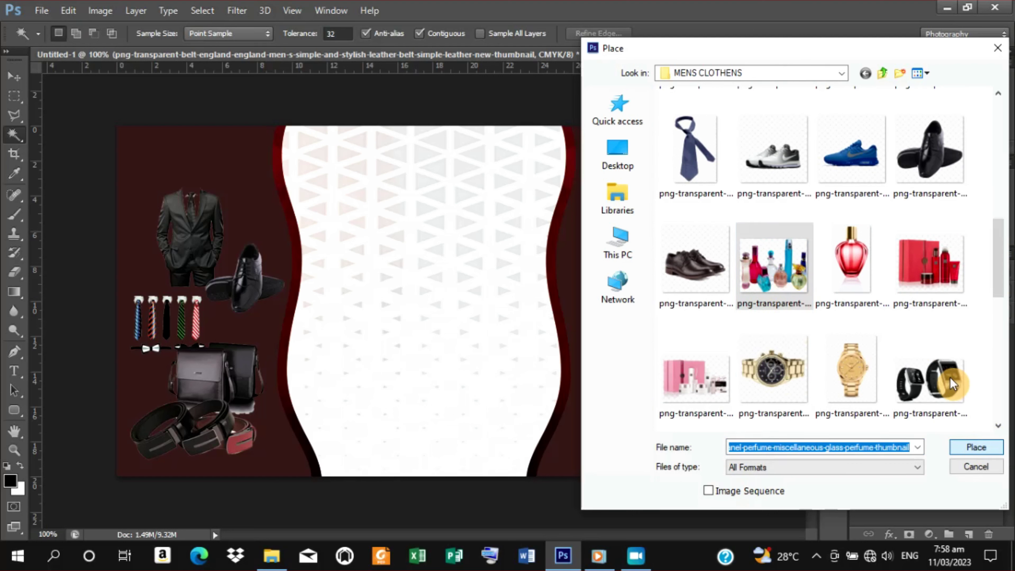
double_click(767, 277)
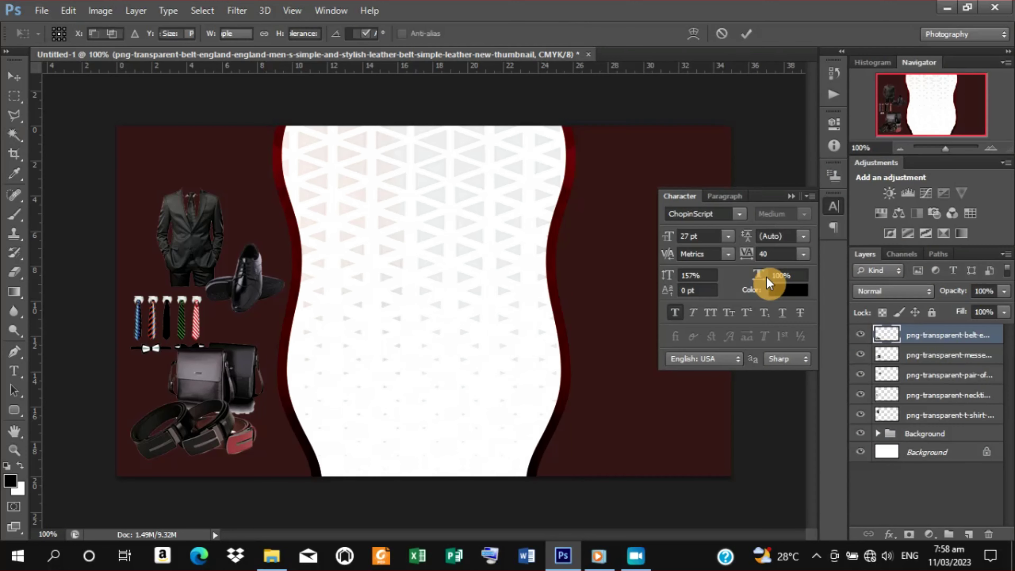
click(748, 34)
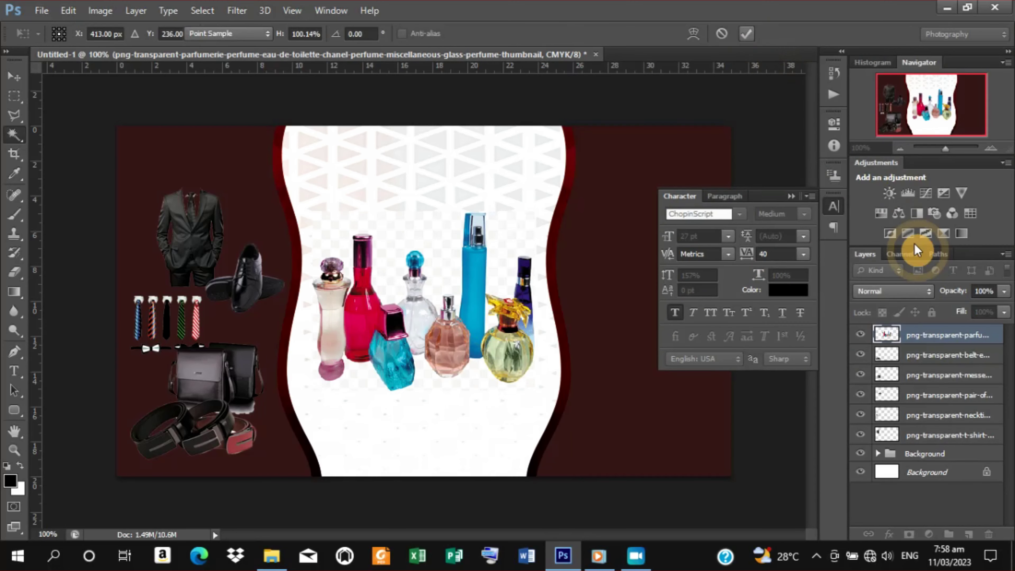
Rasterize the perfume layer and delete its checkerboard background with the Magic Wand.
right_click(965, 335)
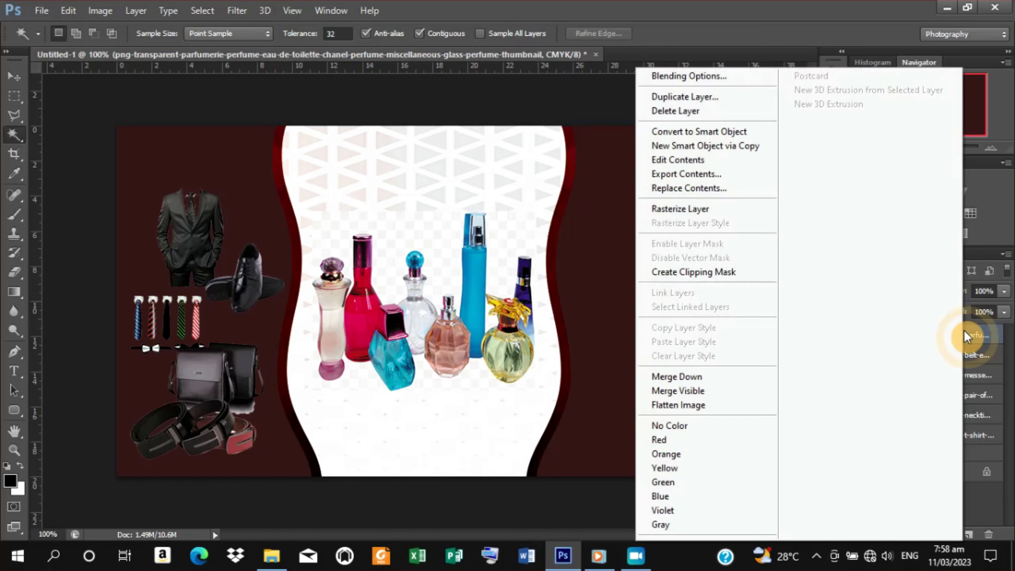
click(689, 210)
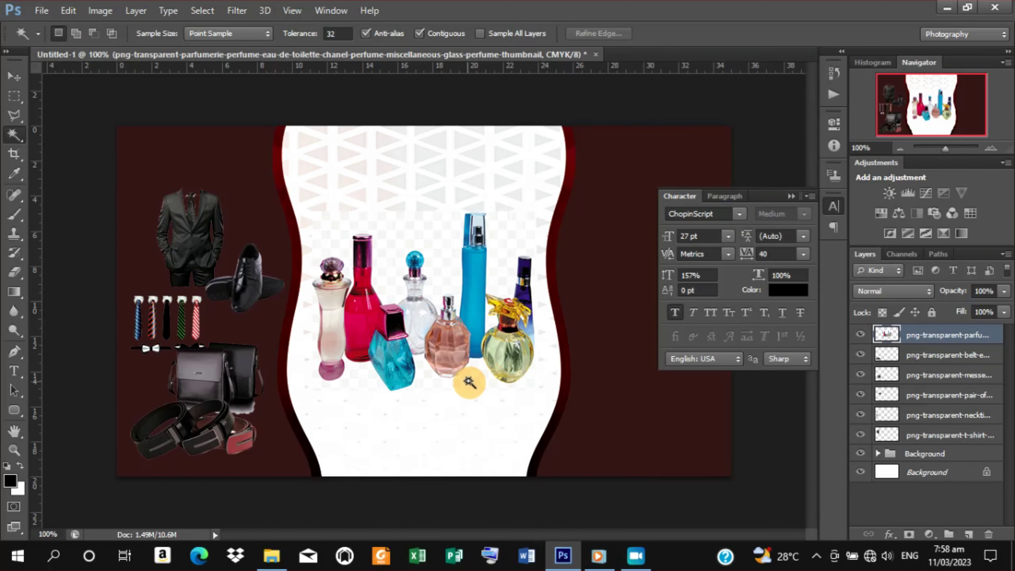
click(470, 379)
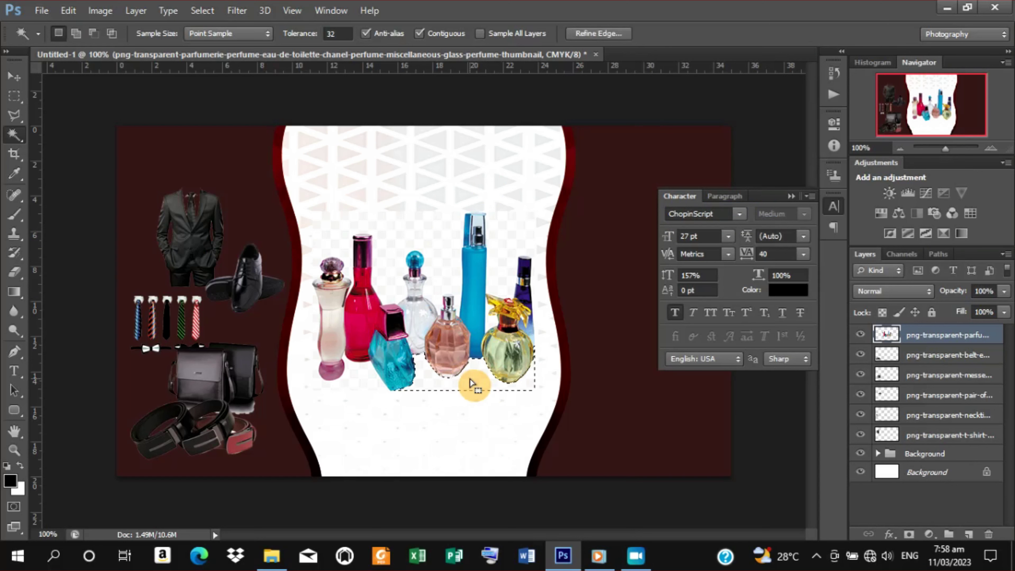
click(350, 381)
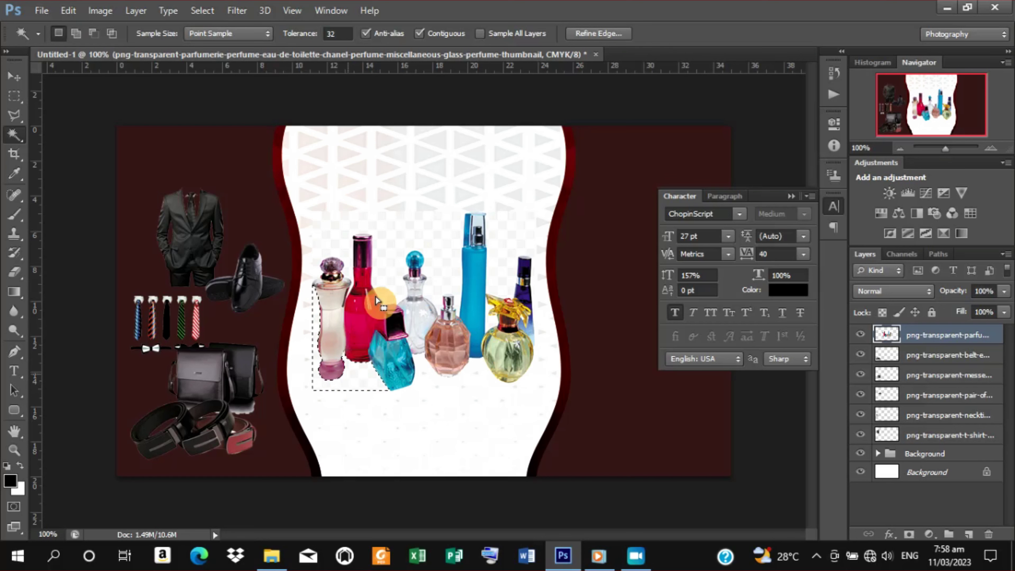
click(388, 276)
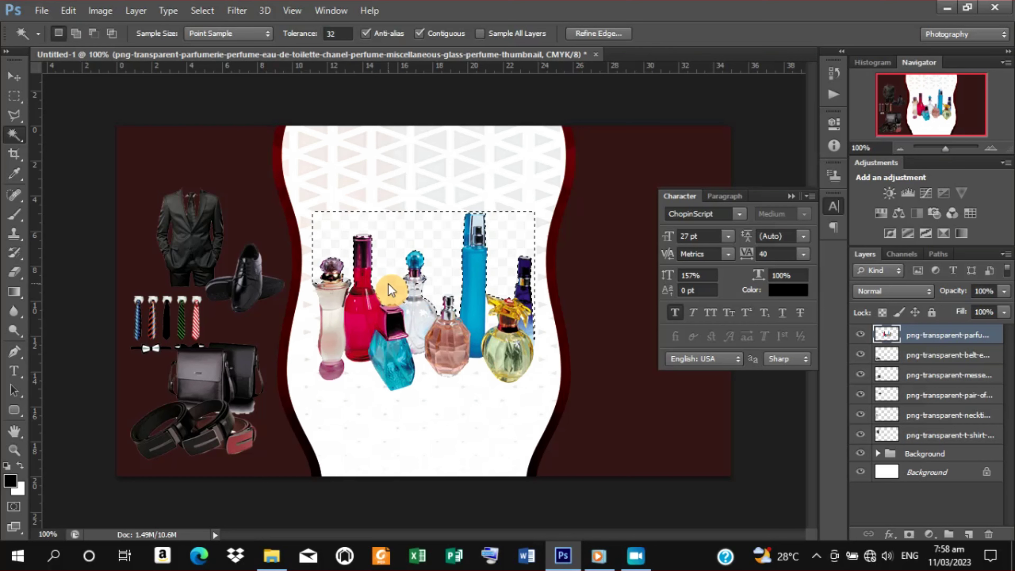
key(Delete)
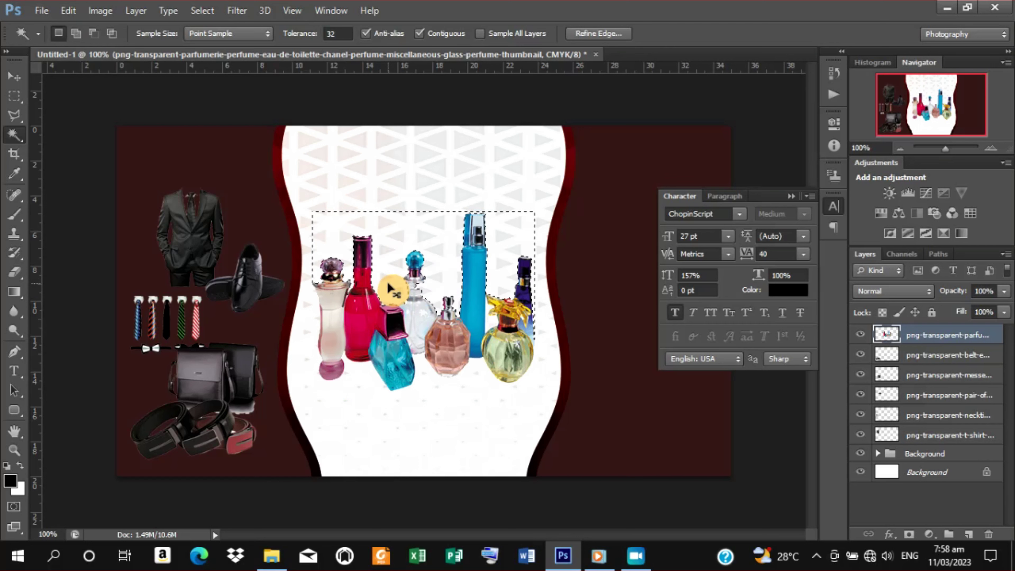
click(389, 284)
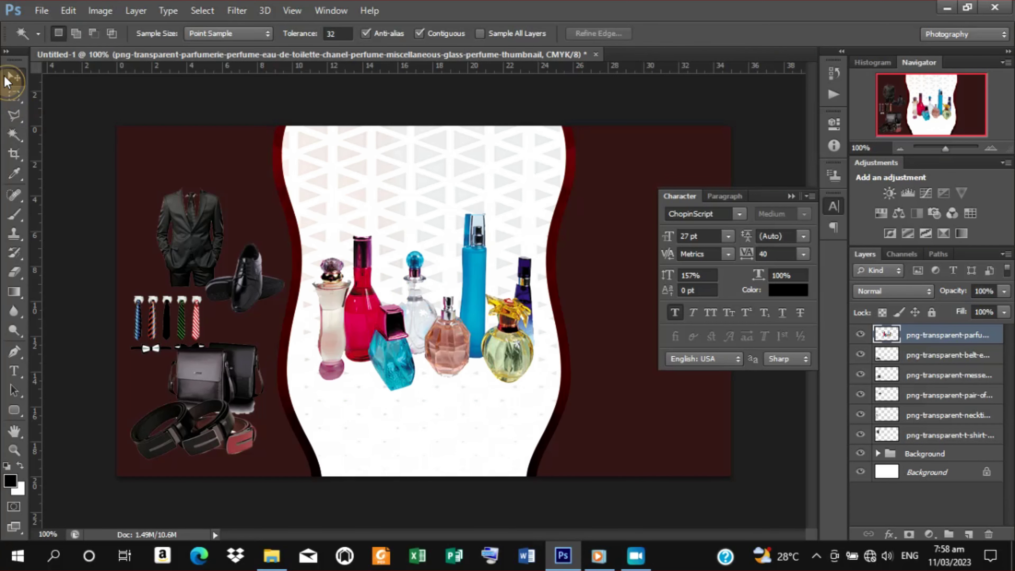
Shrink the perfume bottles to about 33% in the upper-right maroon area.
click(14, 76)
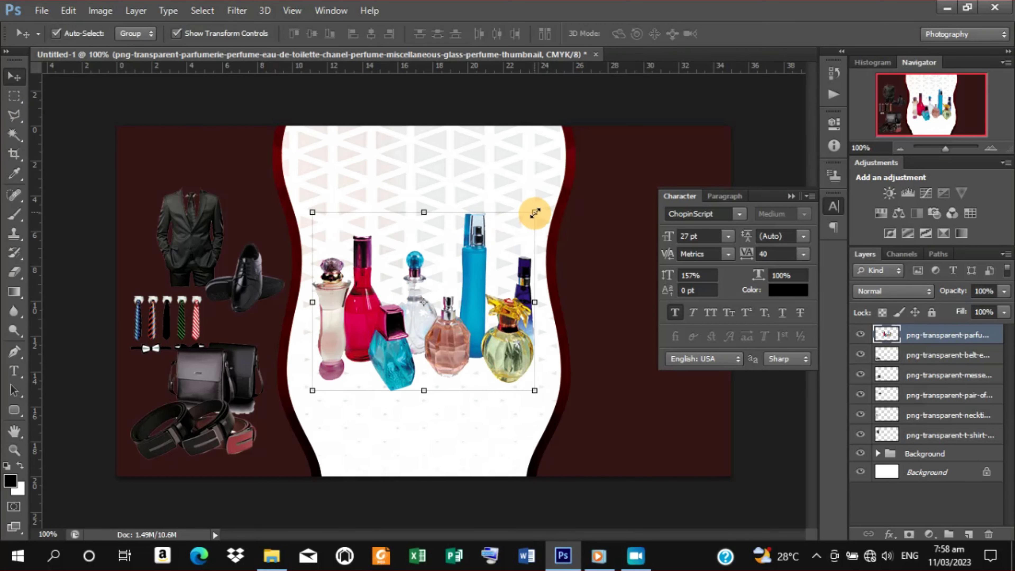
mouse_move(535, 213)
mouse_down()
mouse_move(462, 277)
mouse_move(642, 198)
mouse_up()
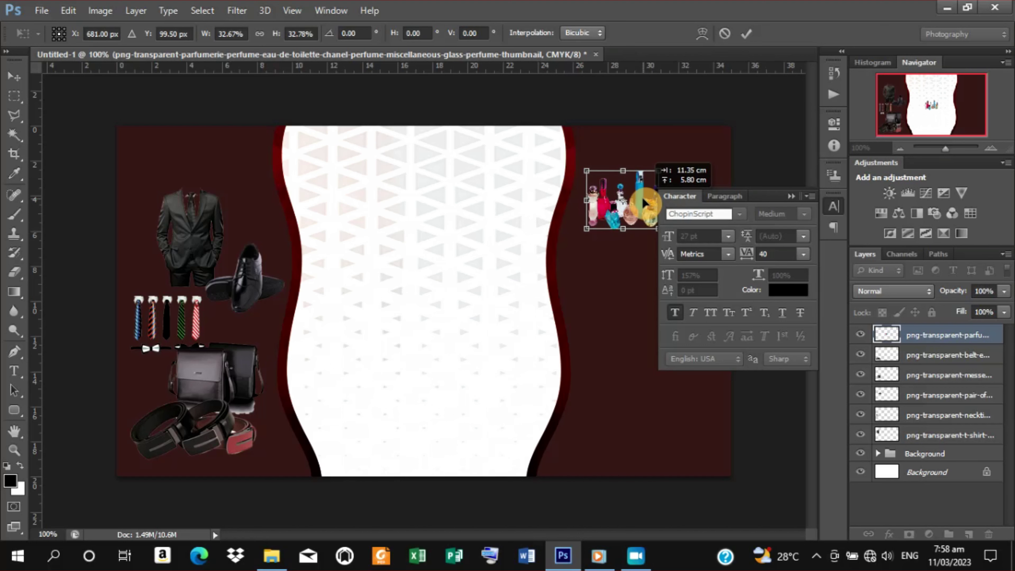
click(791, 196)
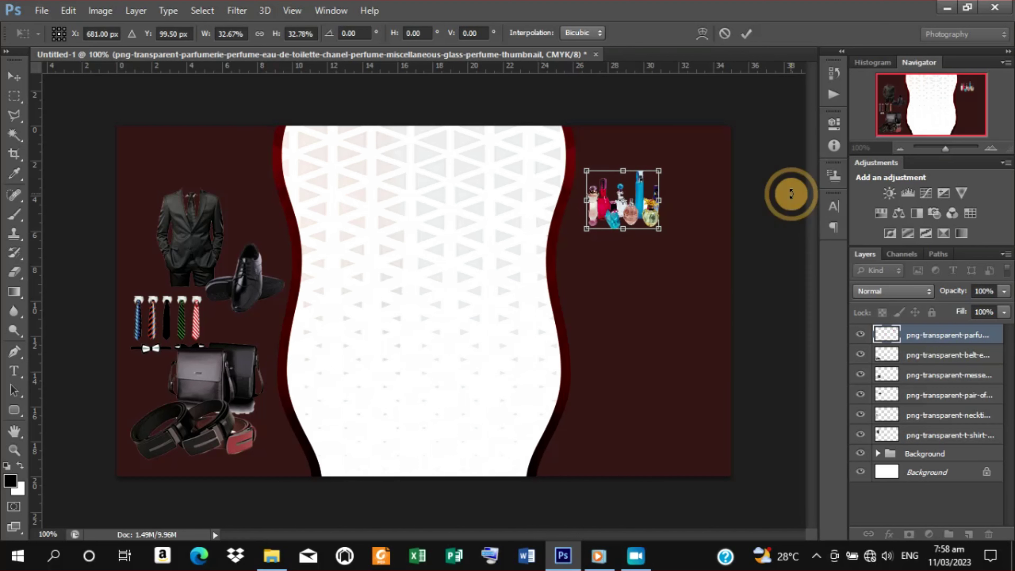
Commit the perfume resize and place the red sneaker image into the banner.
click(747, 36)
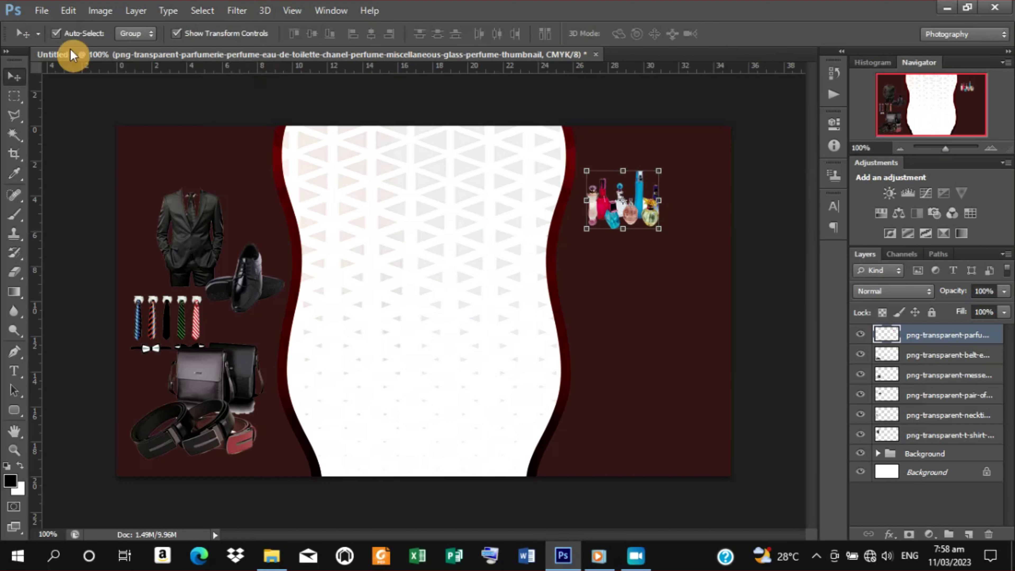
click(40, 11)
mouse_move(57, 272)
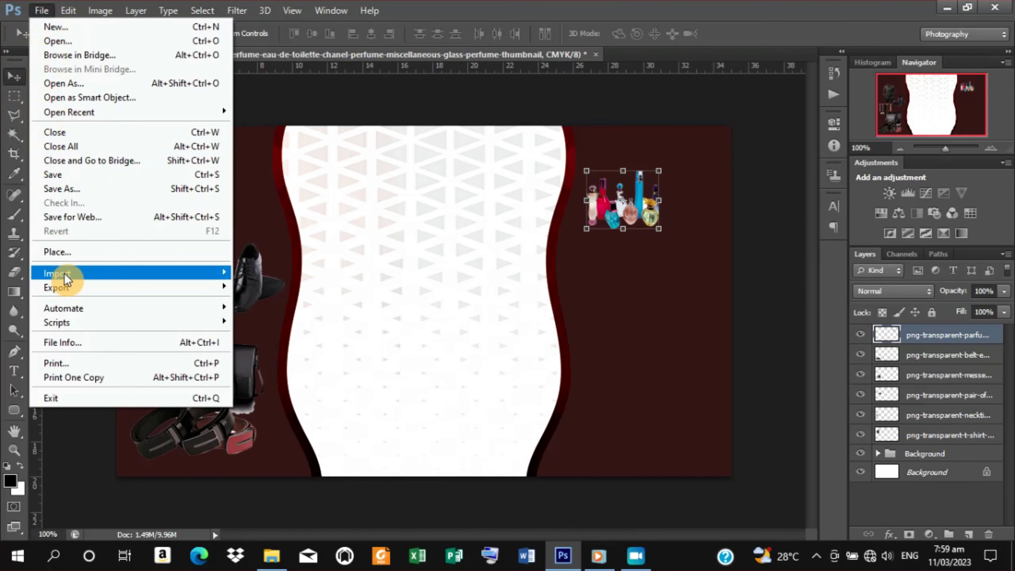
click(73, 260)
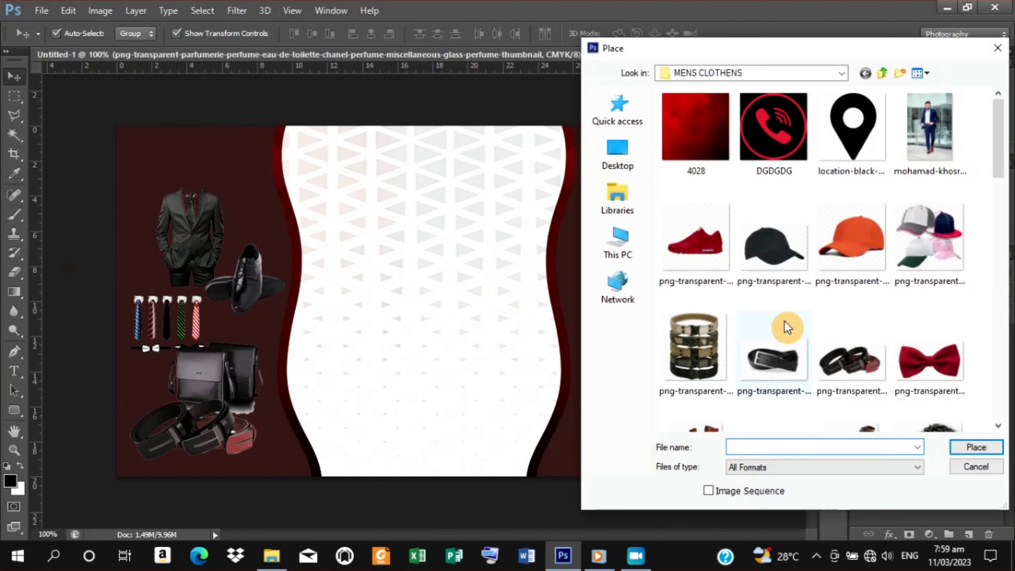
click(699, 235)
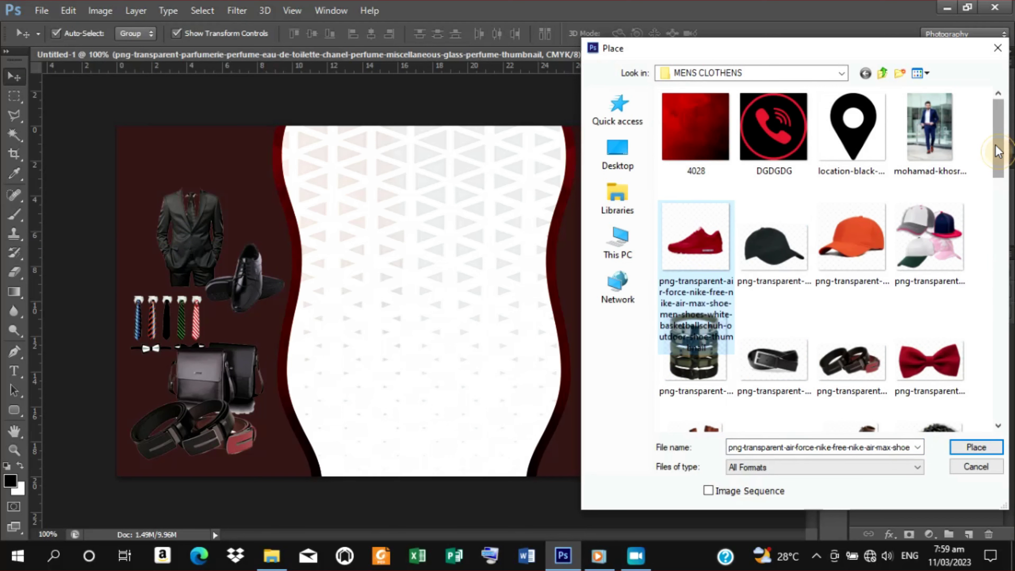
drag(997, 152, 1004, 197)
drag(1000, 209, 1000, 227)
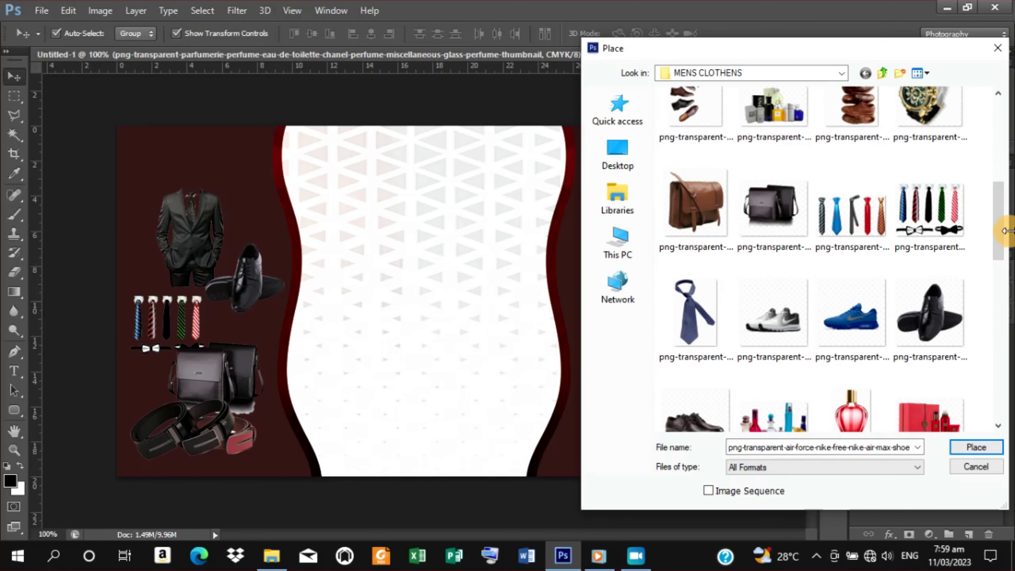
click(997, 451)
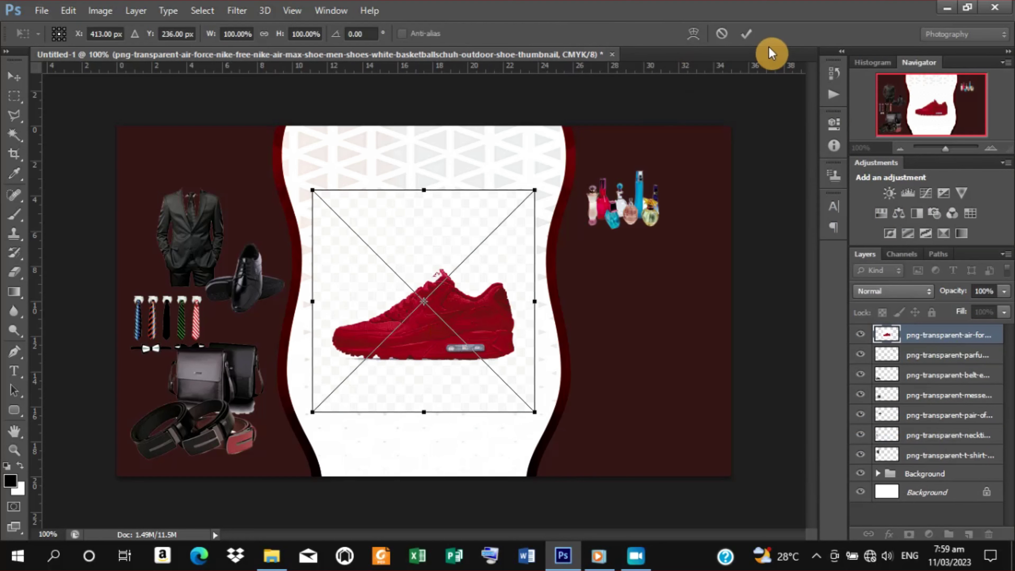
click(747, 33)
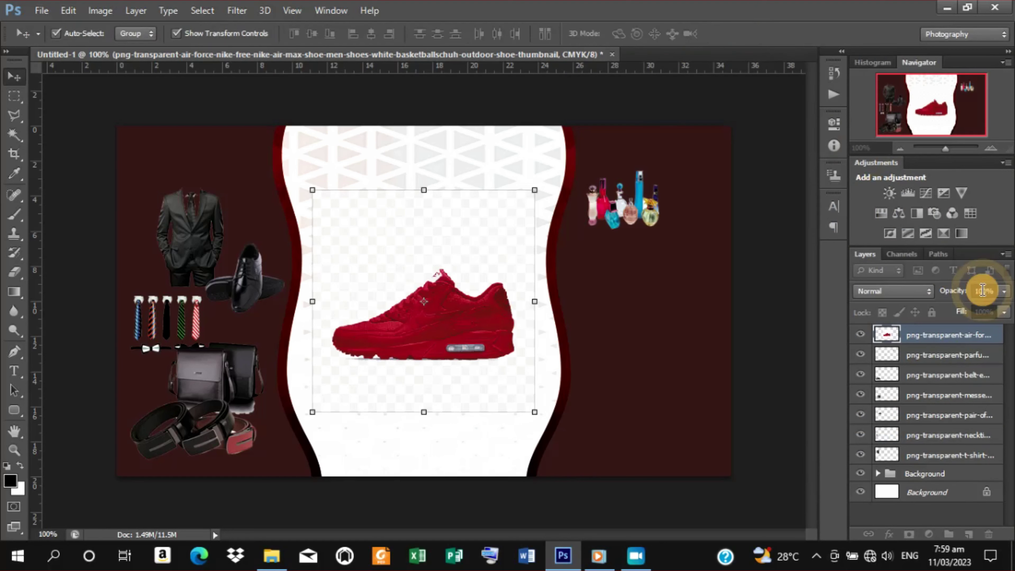
Rasterize the sneaker layer and delete its checkerboard background.
right_click(940, 338)
click(683, 206)
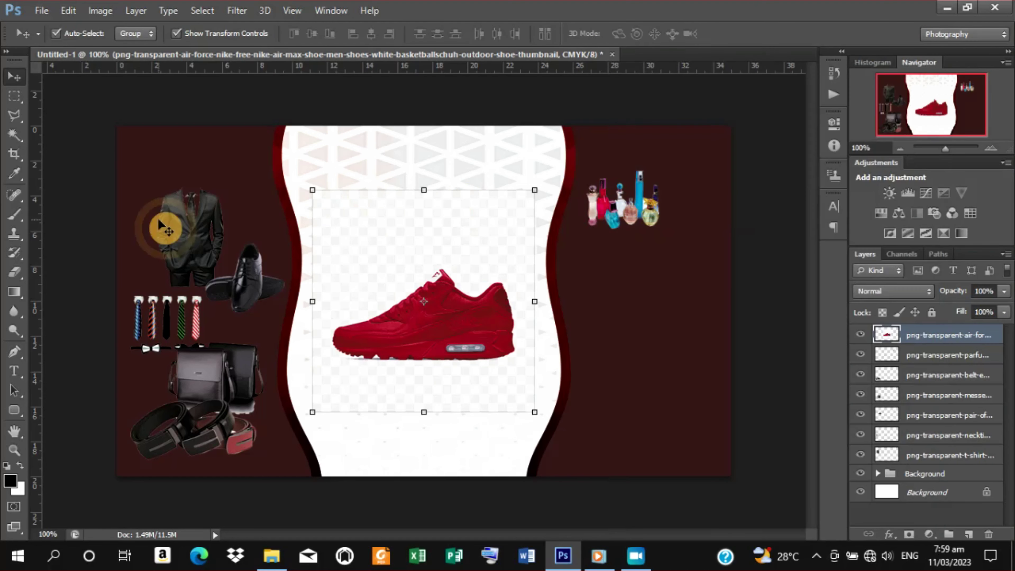
click(14, 135)
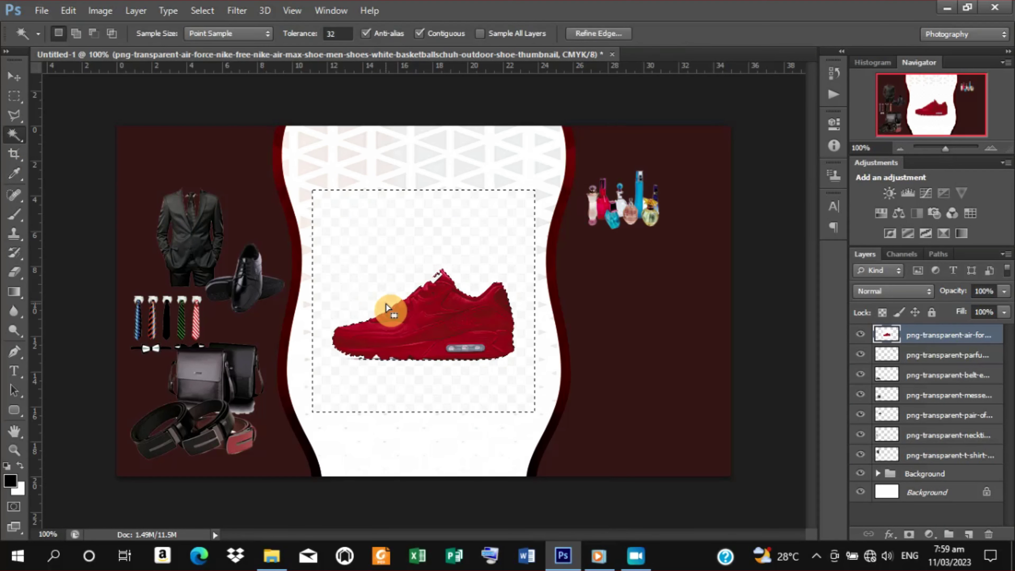
key(Delete)
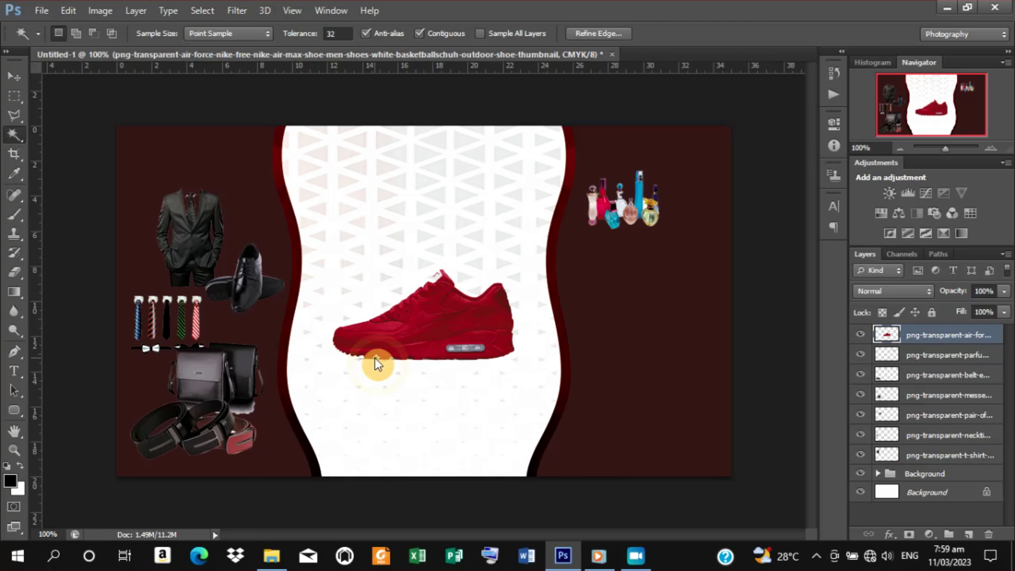
click(352, 366)
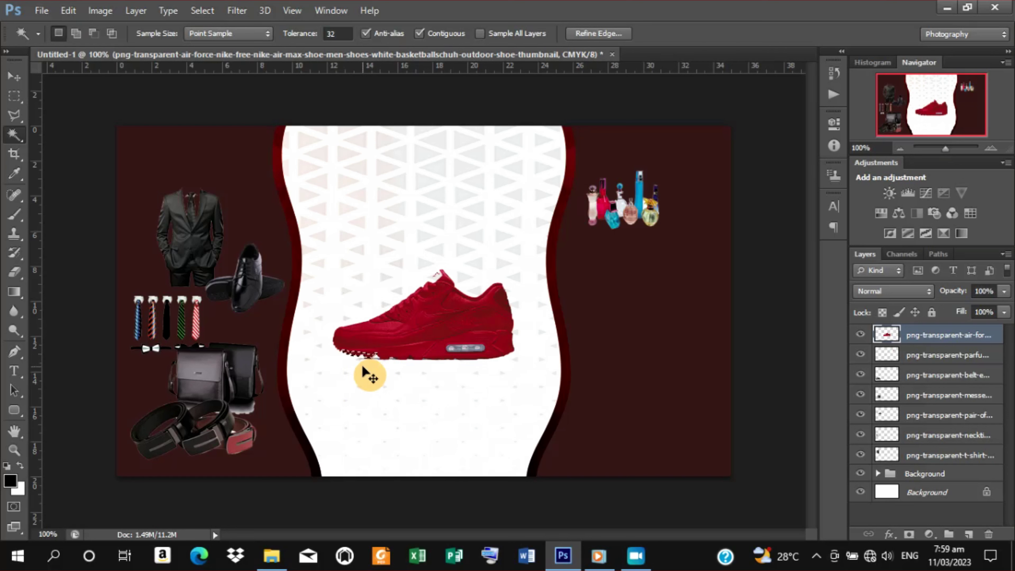
Scale the sneaker to about 58%, rotate it -46.63°, and move it beside the perfumes.
click(19, 79)
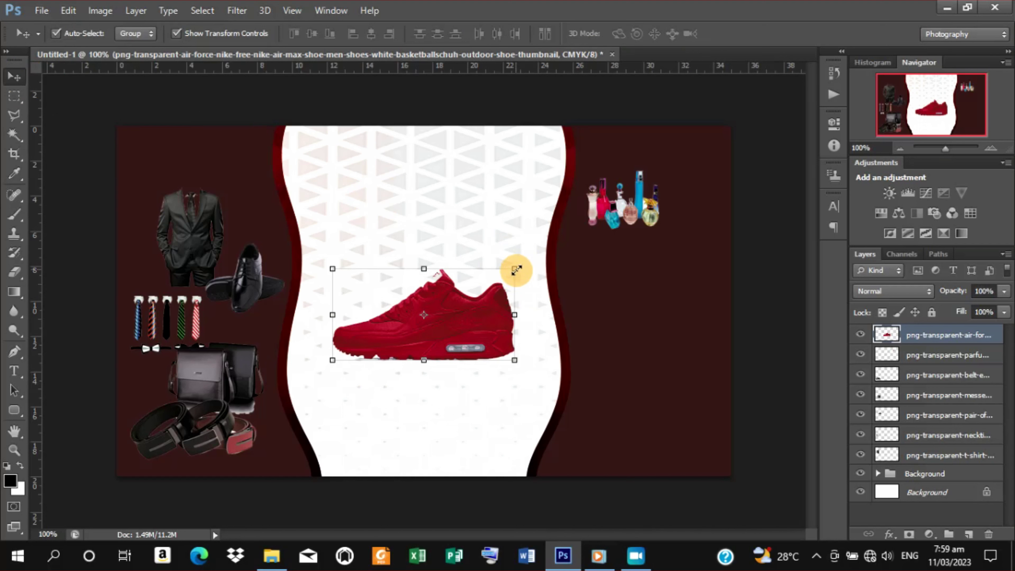
mouse_move(516, 270)
mouse_down()
mouse_move(477, 289)
mouse_move(647, 267)
mouse_up()
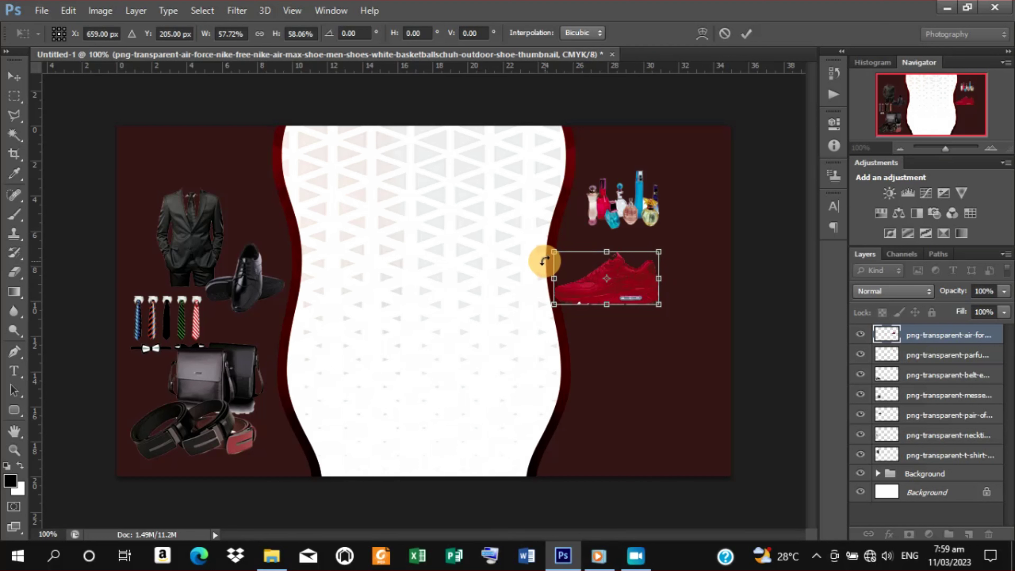
drag(542, 252, 553, 300)
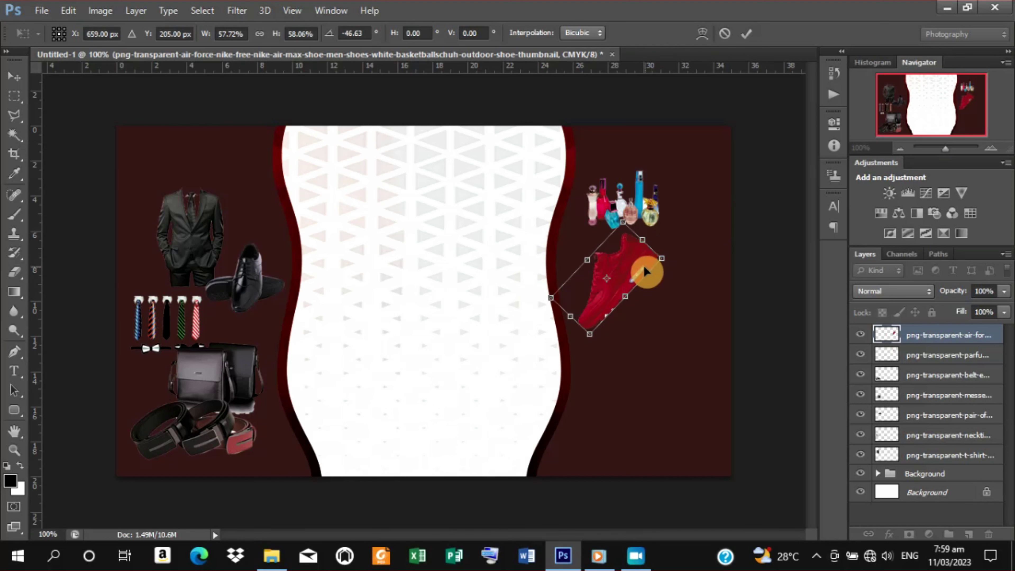
drag(651, 263, 699, 241)
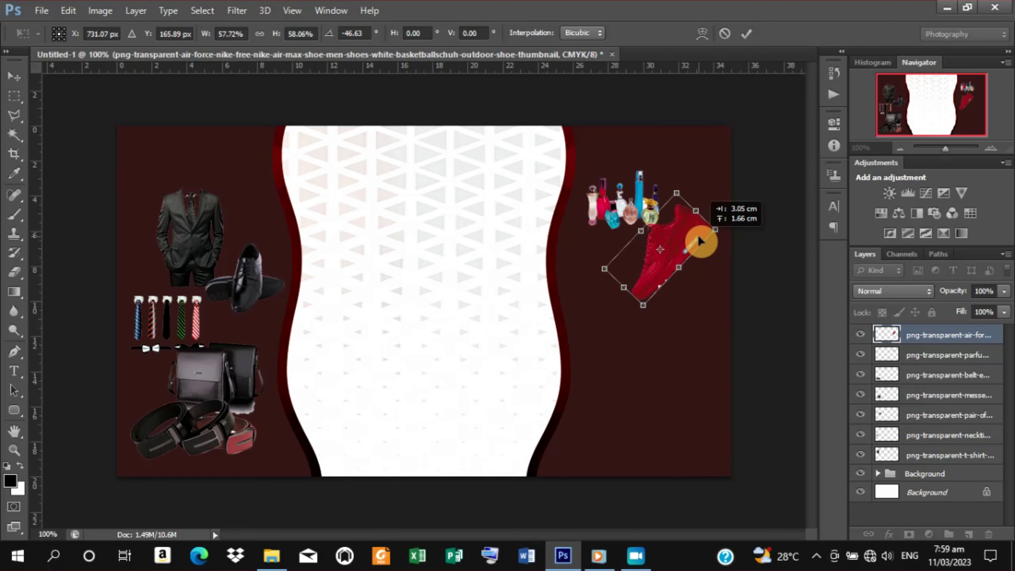
click(752, 35)
Place the gold Rolex watch image into the banner.
click(45, 12)
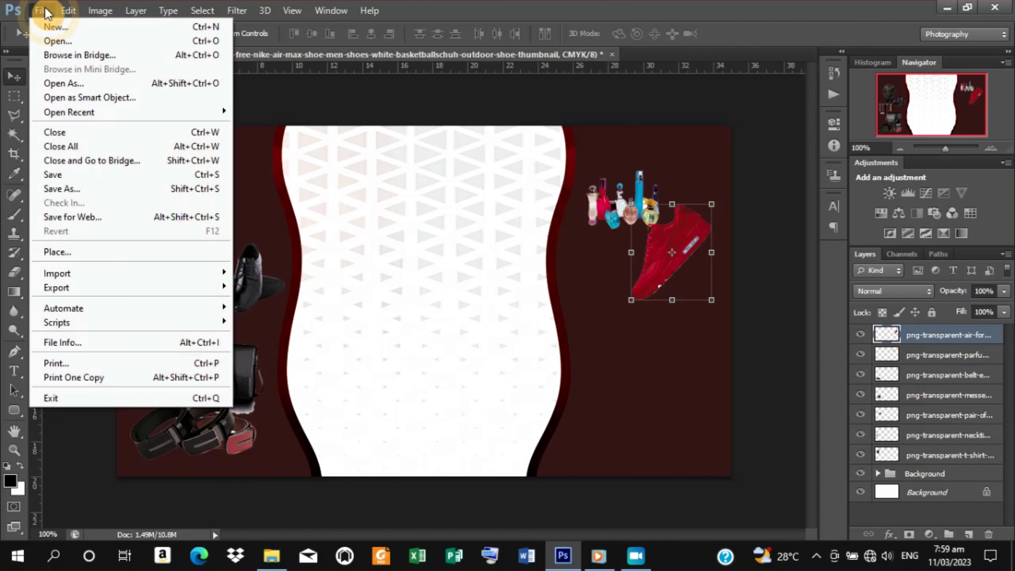
click(64, 250)
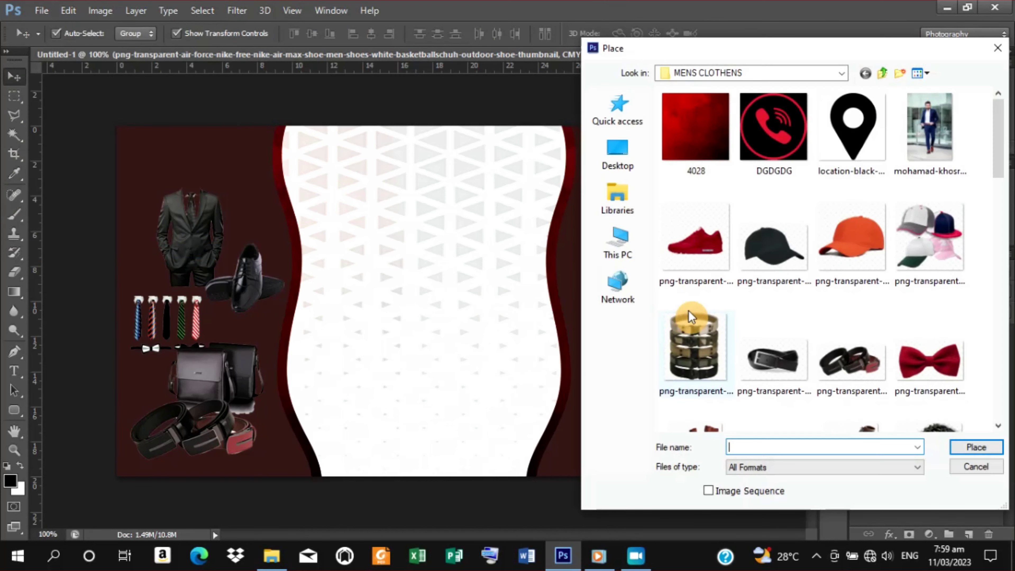
drag(1001, 146, 1010, 264)
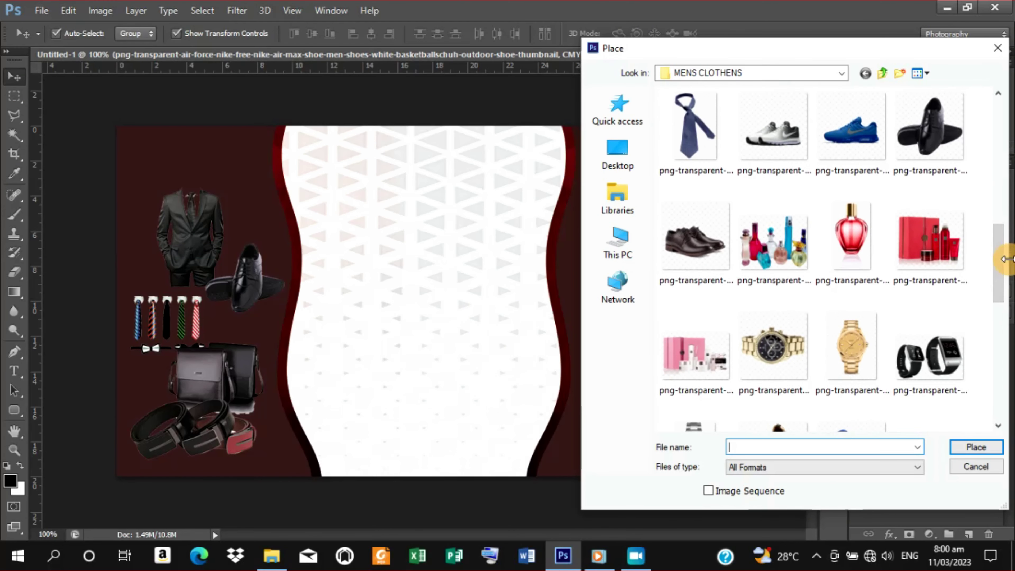
drag(1007, 260, 992, 296)
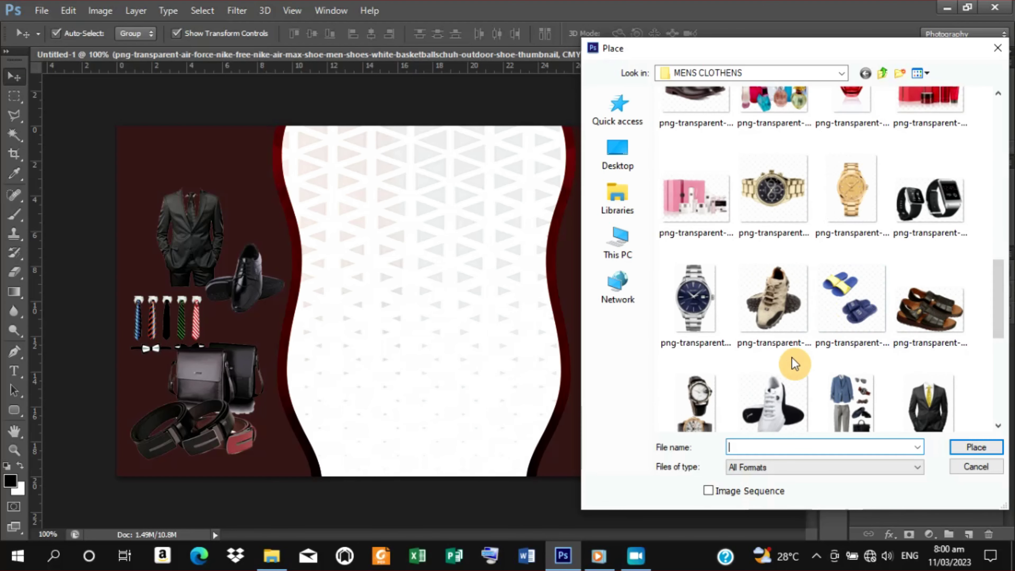
click(776, 211)
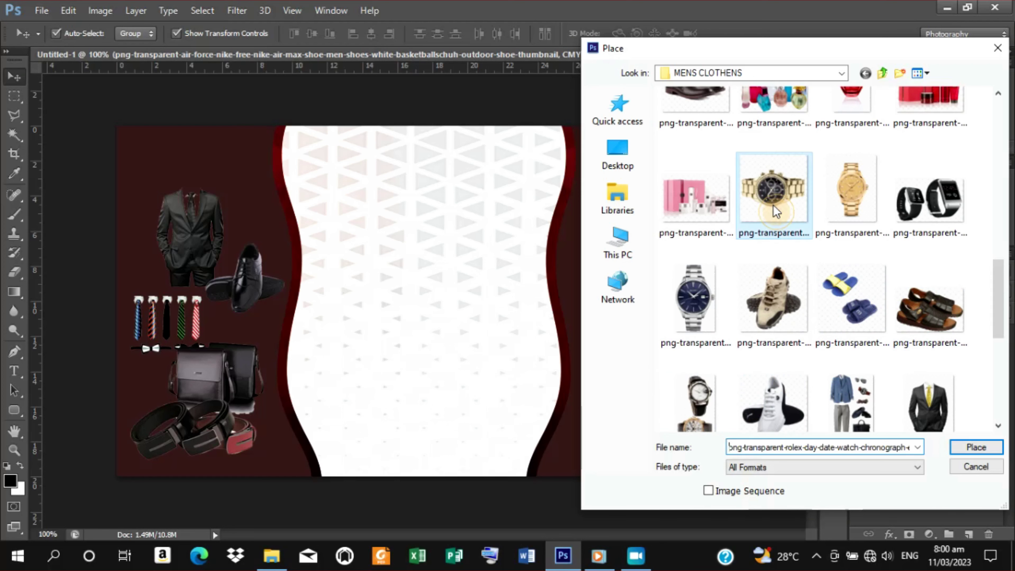
click(974, 446)
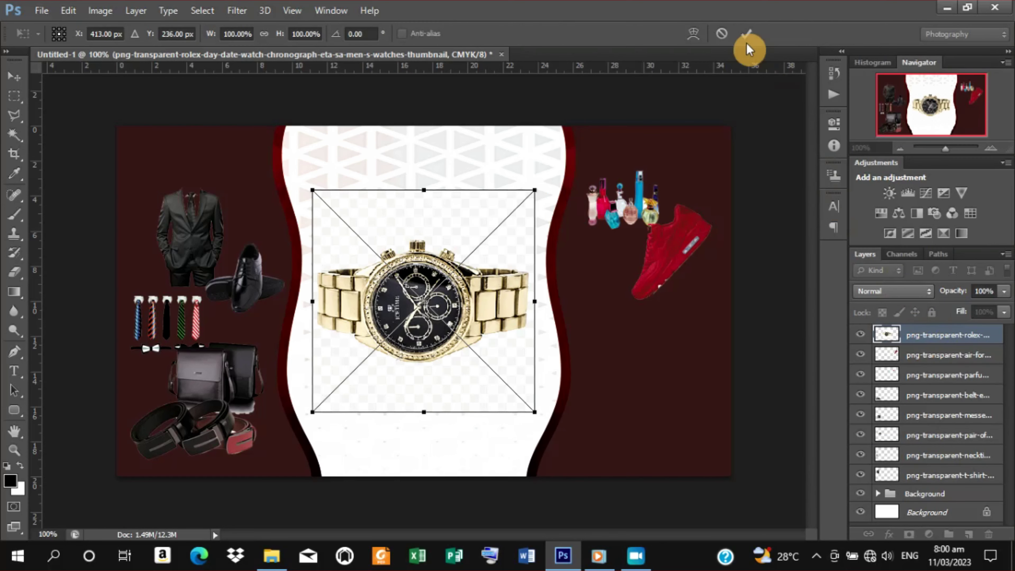
click(746, 38)
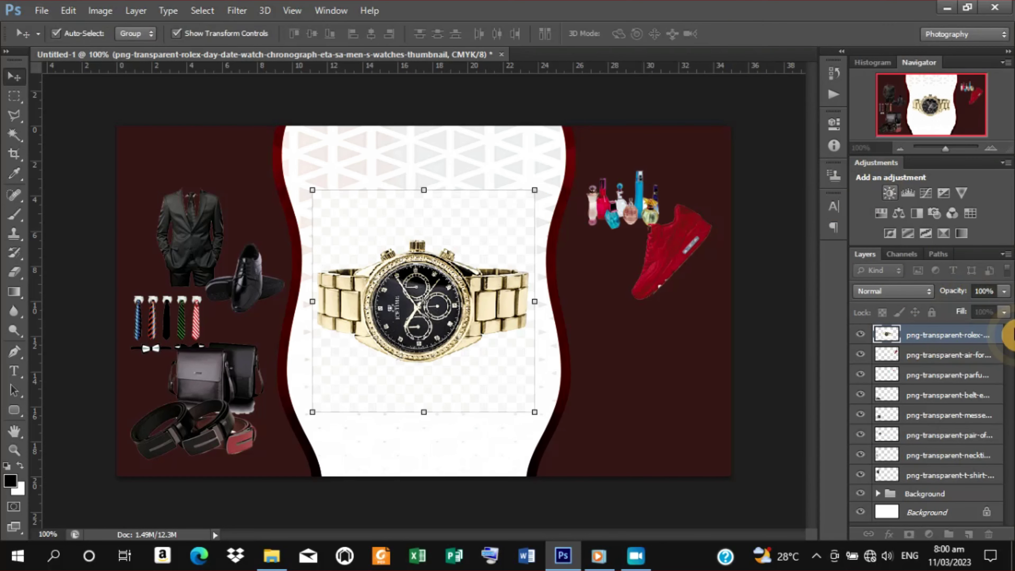
Rasterize the watch layer and delete its checkered backdrop.
right_click(958, 337)
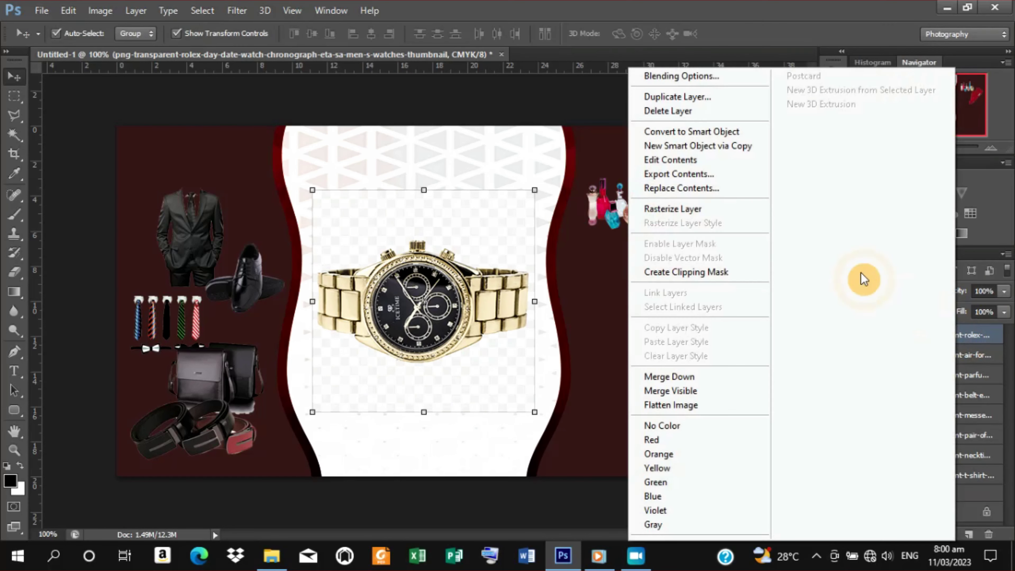
click(706, 212)
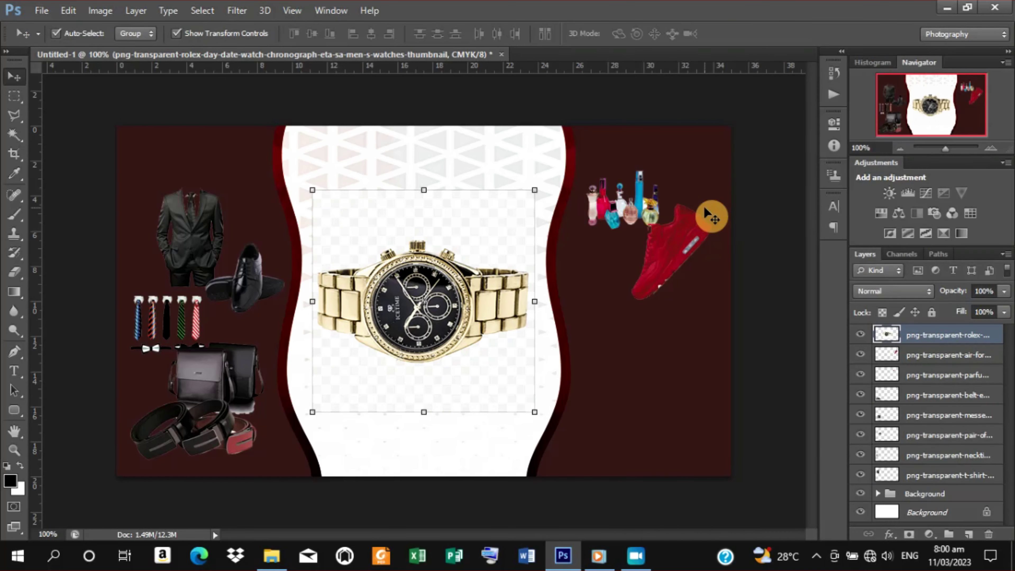
click(16, 138)
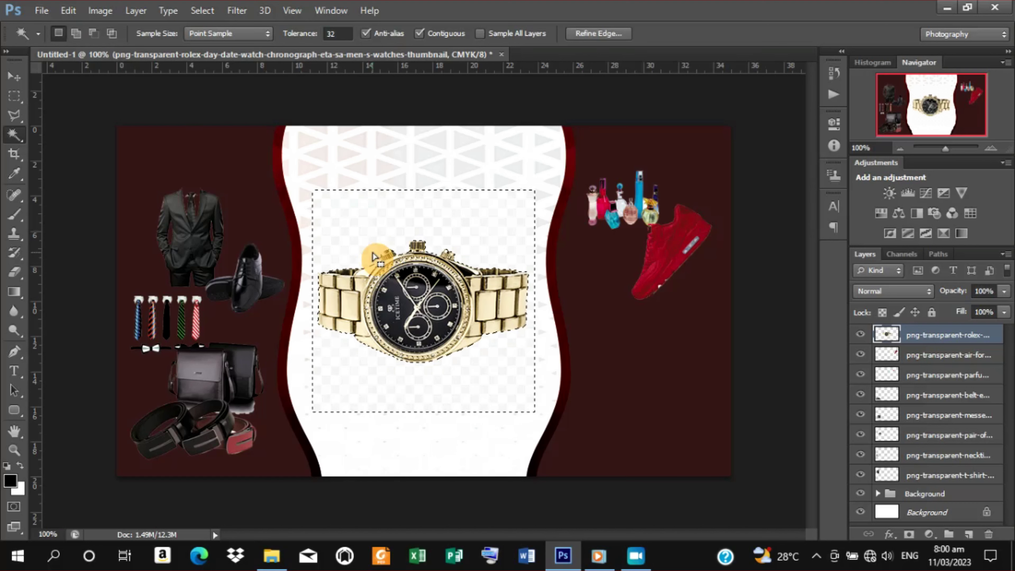
key(Delete)
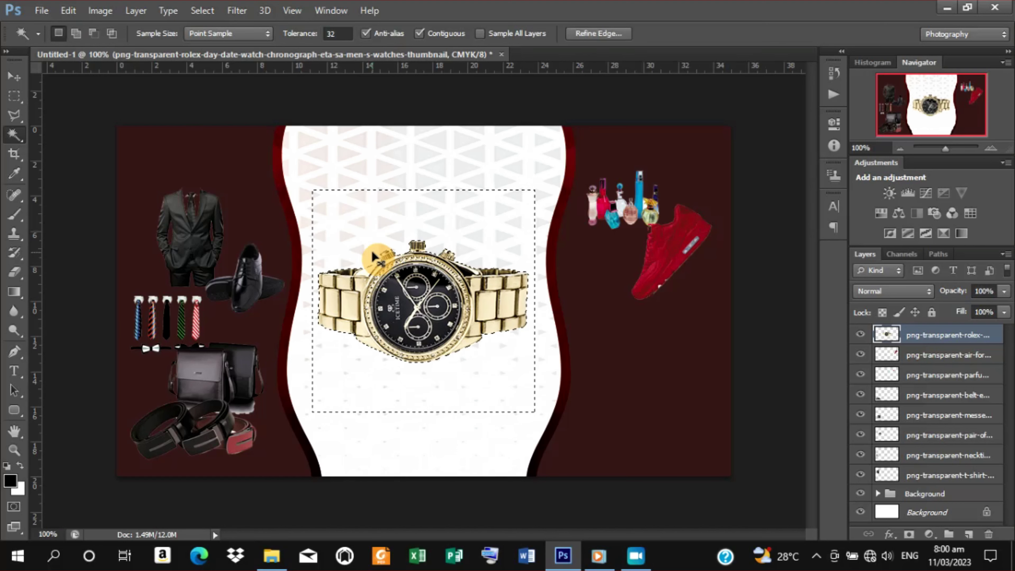
Shrink the watch to about 49% and move it right, below the sneaker.
click(16, 83)
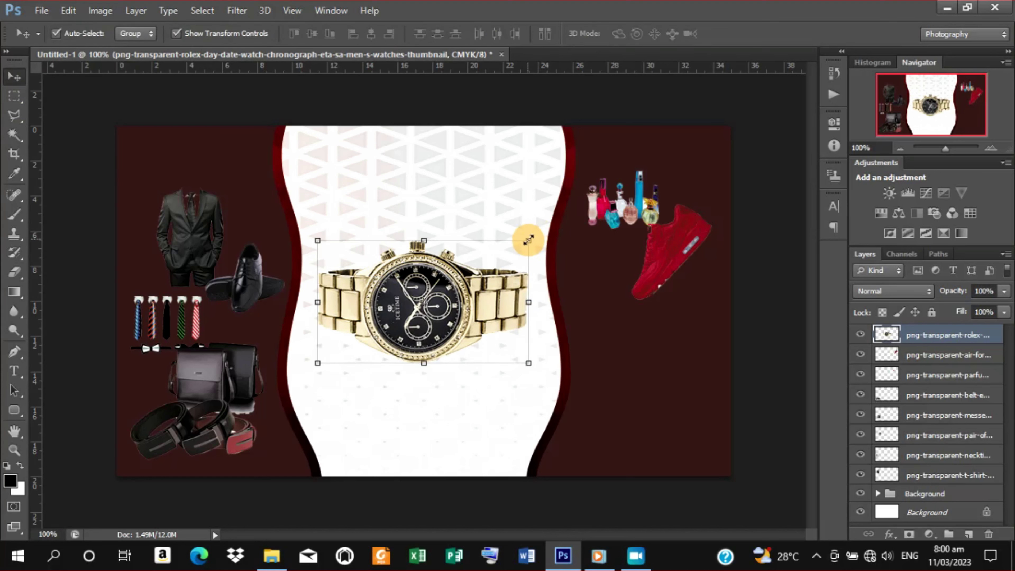
drag(528, 241, 474, 273)
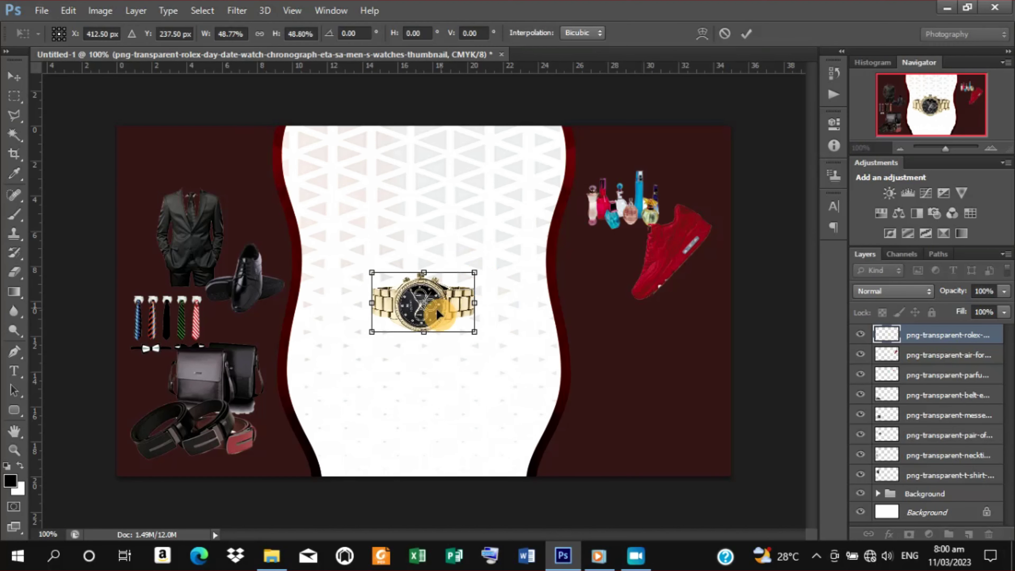
drag(536, 317, 652, 339)
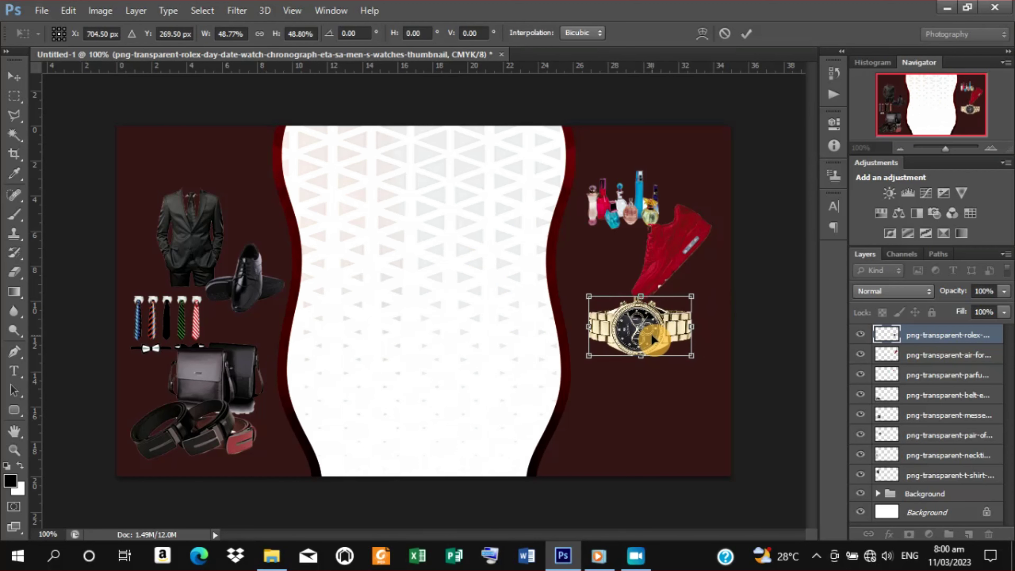
click(748, 33)
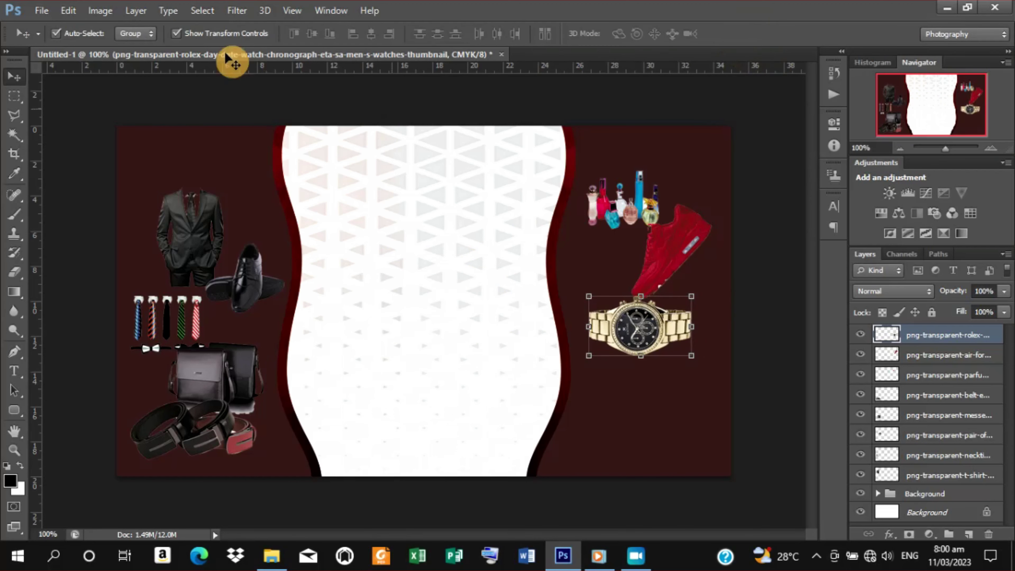
Place the black baseball cap image into the banner.
click(39, 11)
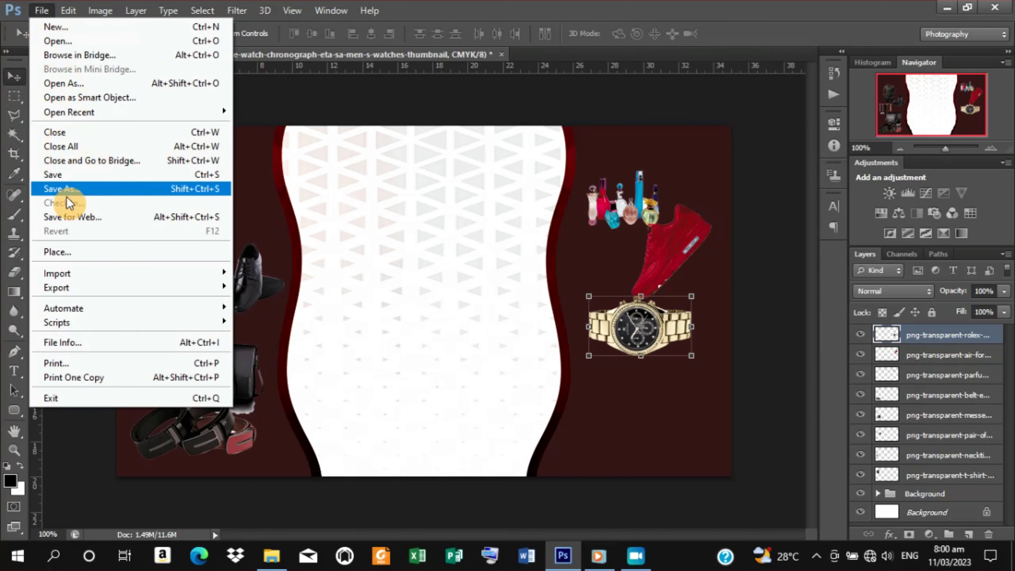
click(80, 255)
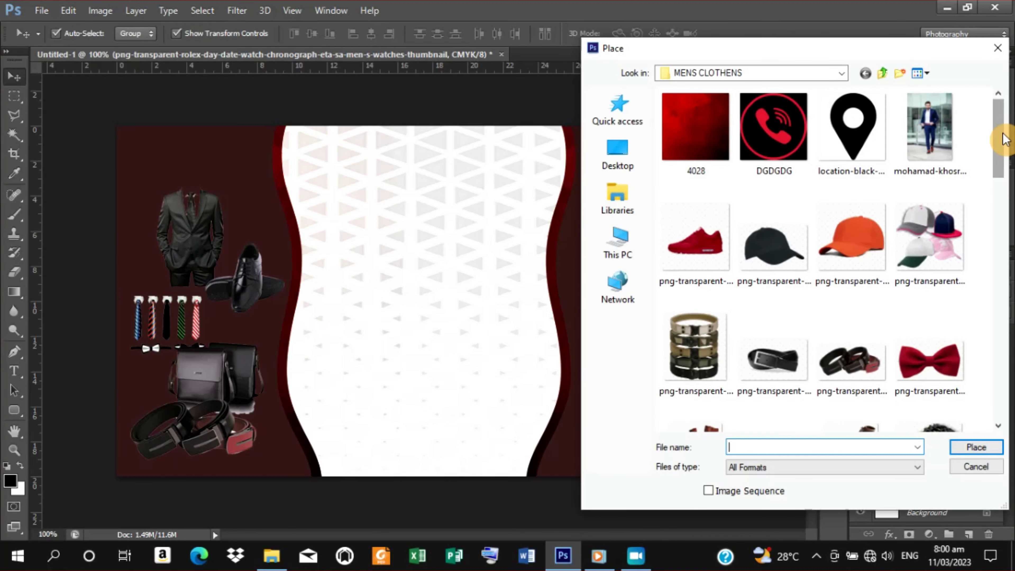
click(781, 246)
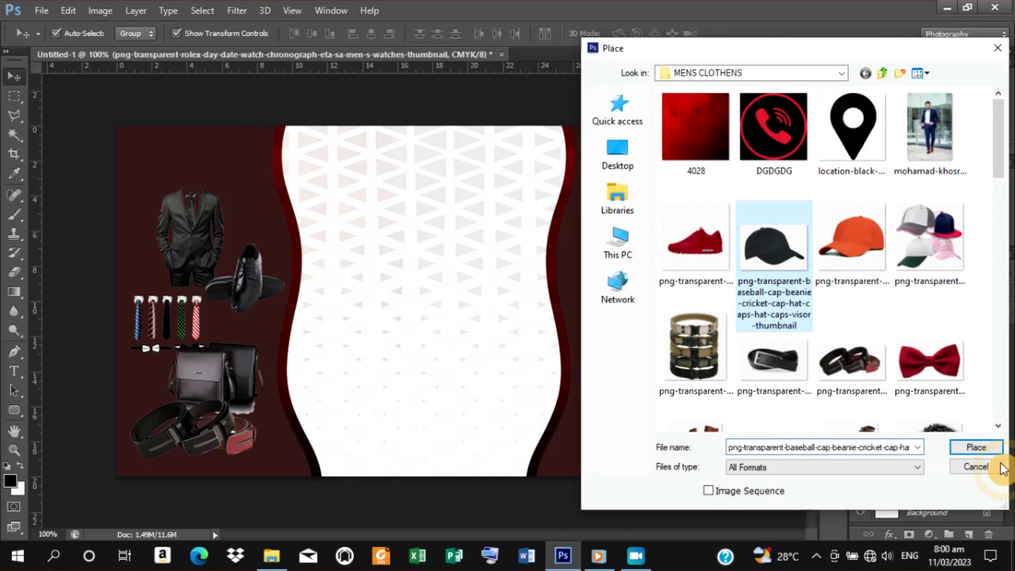
click(977, 450)
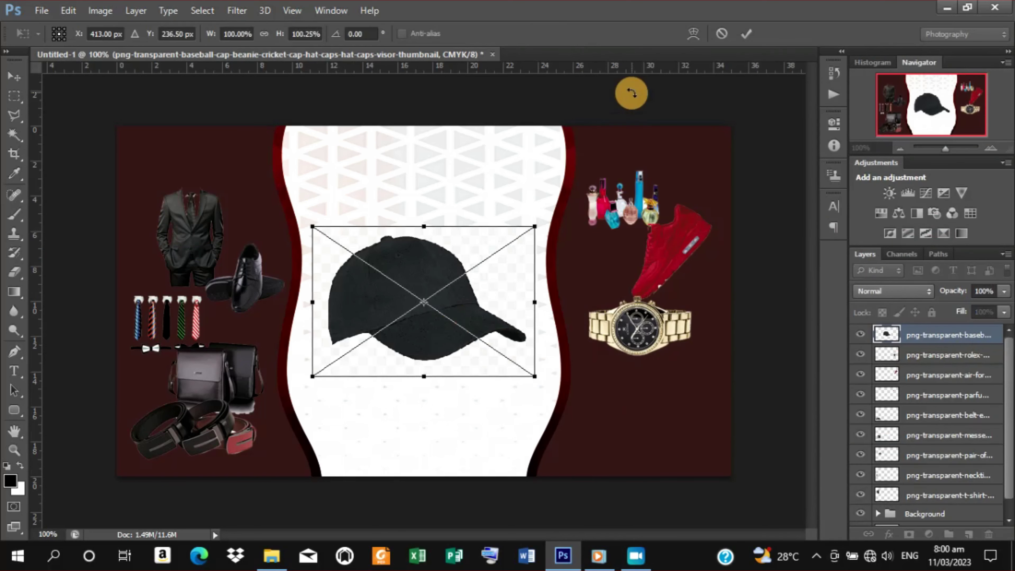
click(747, 34)
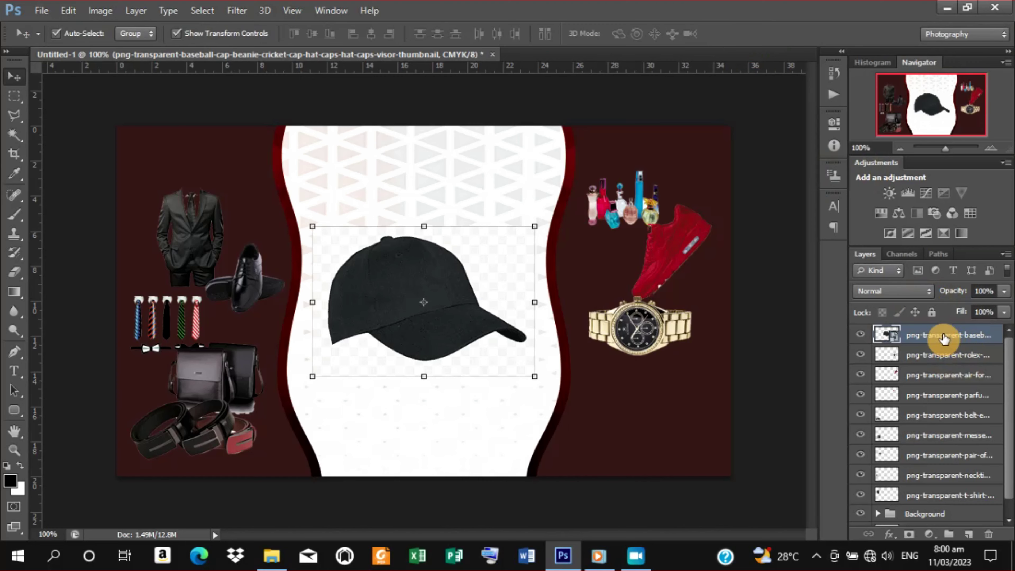
Rasterize the cap layer and clear the backdrop around the cap.
right_click(943, 338)
click(672, 209)
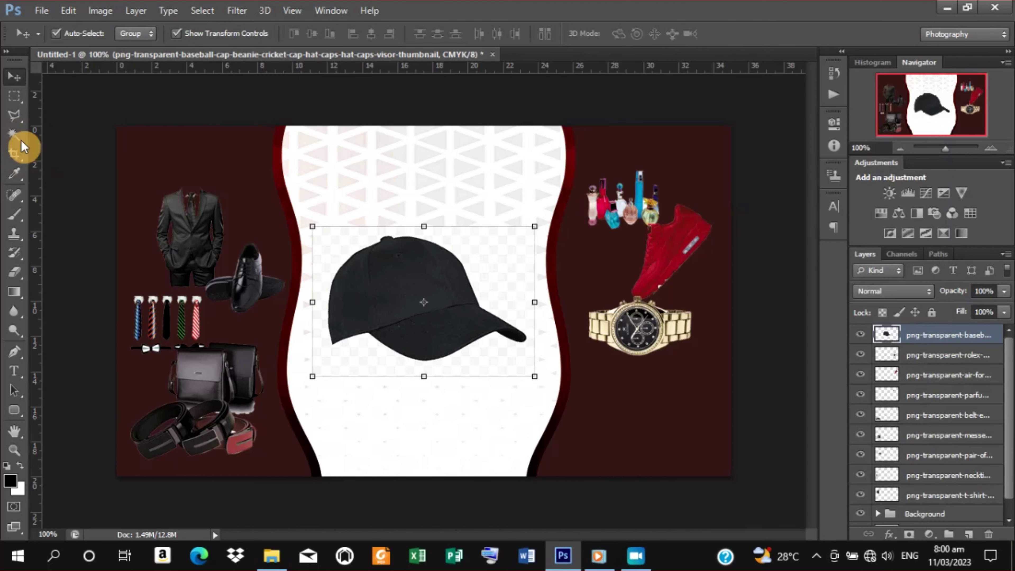
click(14, 135)
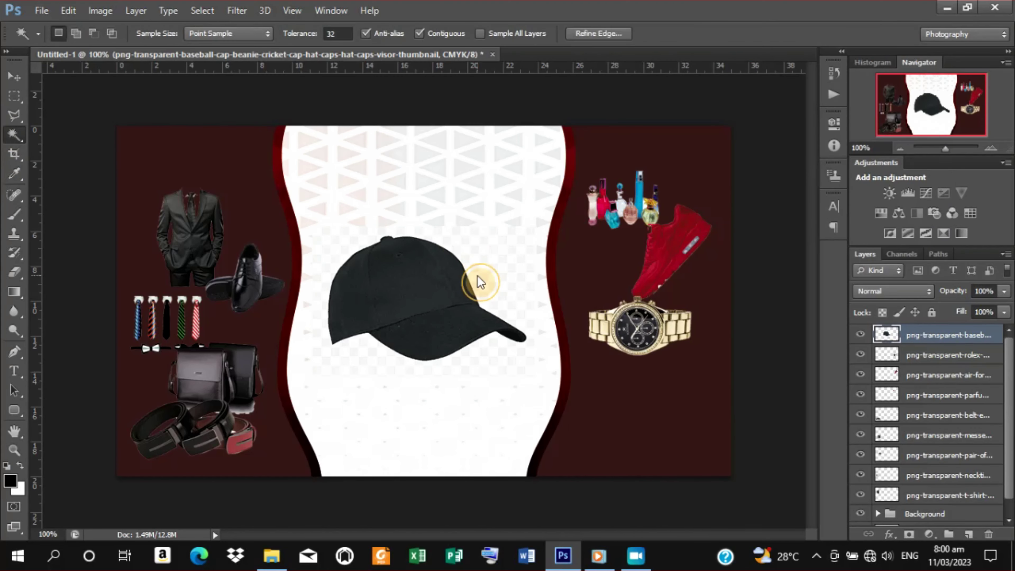
click(477, 276)
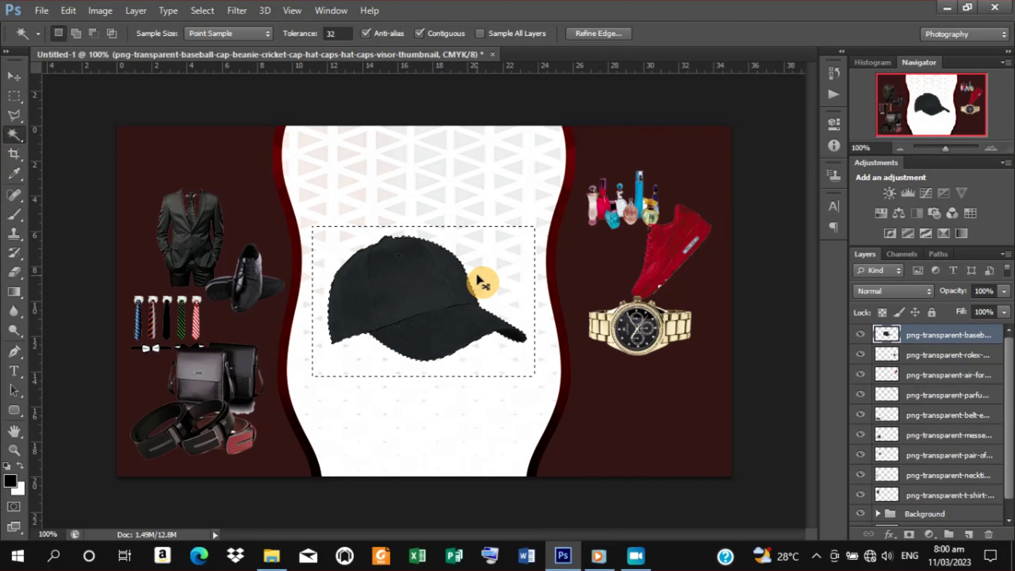
key(ctrl+d)
Scale the cap to about 44% and set it below the gold watch.
click(14, 76)
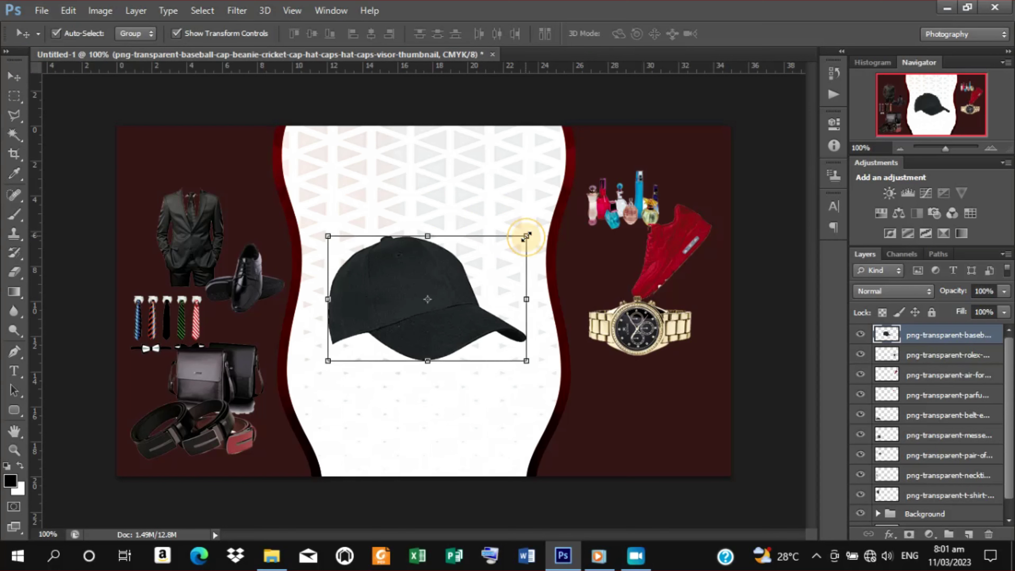
mouse_move(527, 236)
mouse_down()
mouse_move(472, 272)
mouse_move(673, 373)
mouse_up()
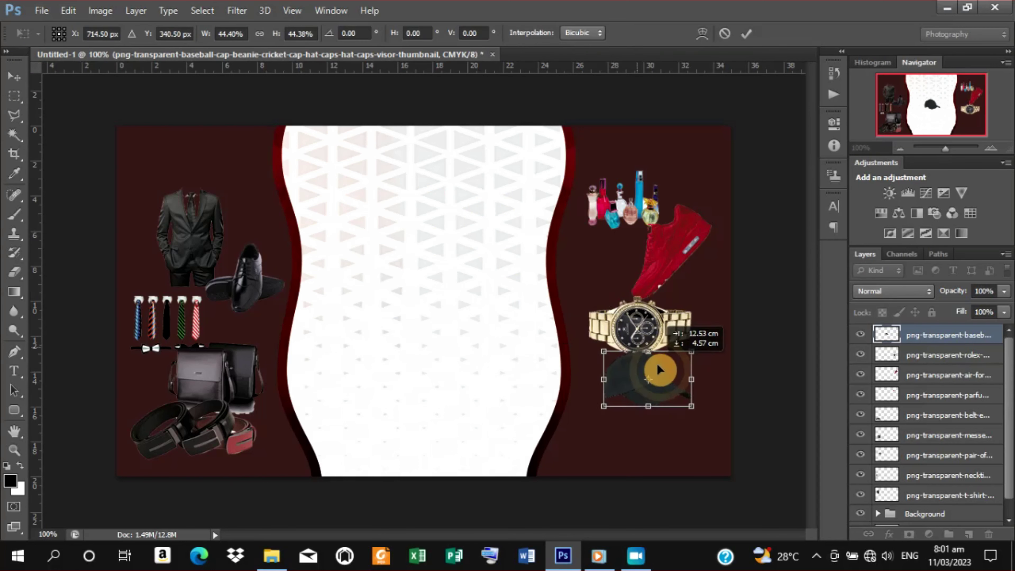
click(747, 33)
Place the suit outfit image into the banner at full size.
click(34, 10)
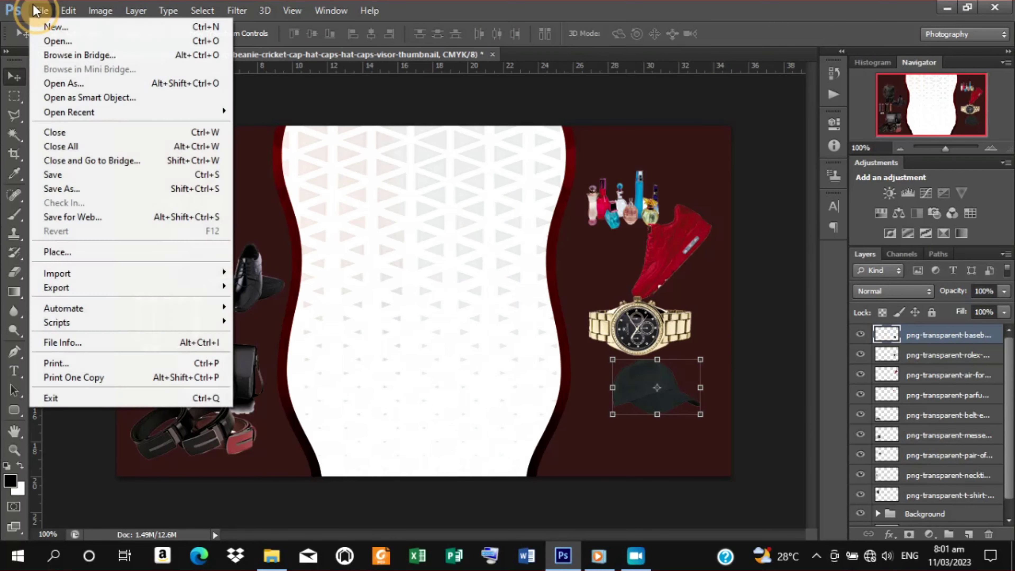
click(76, 248)
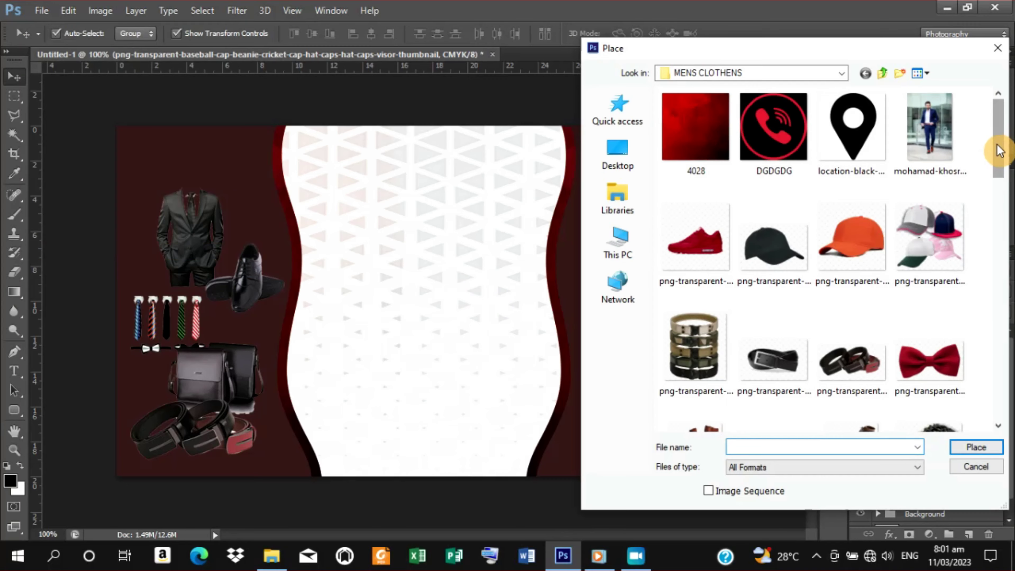
drag(997, 149, 1013, 260)
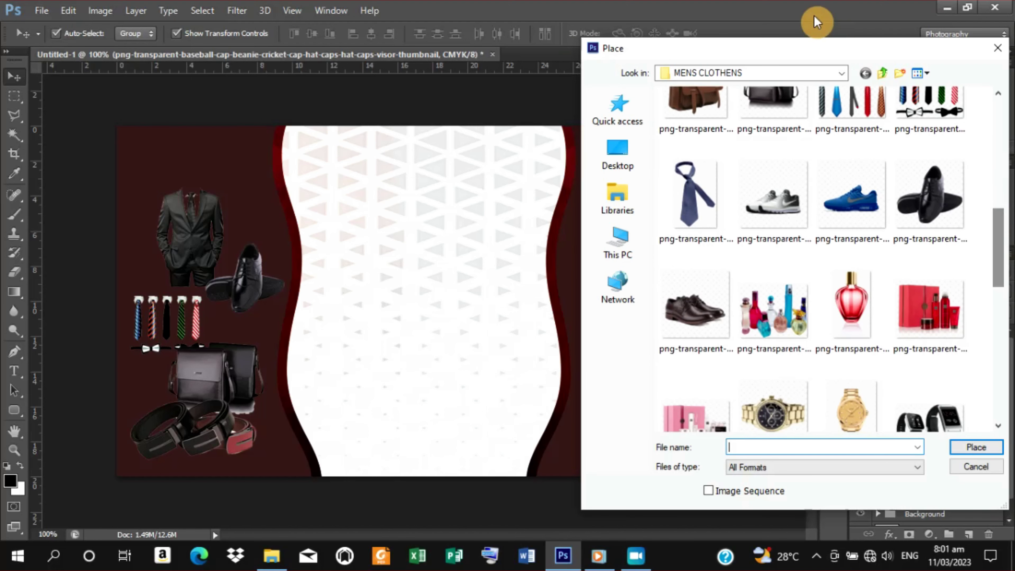
mouse_move(809, 53)
mouse_down()
mouse_move(819, 24)
mouse_move(733, 27)
mouse_up()
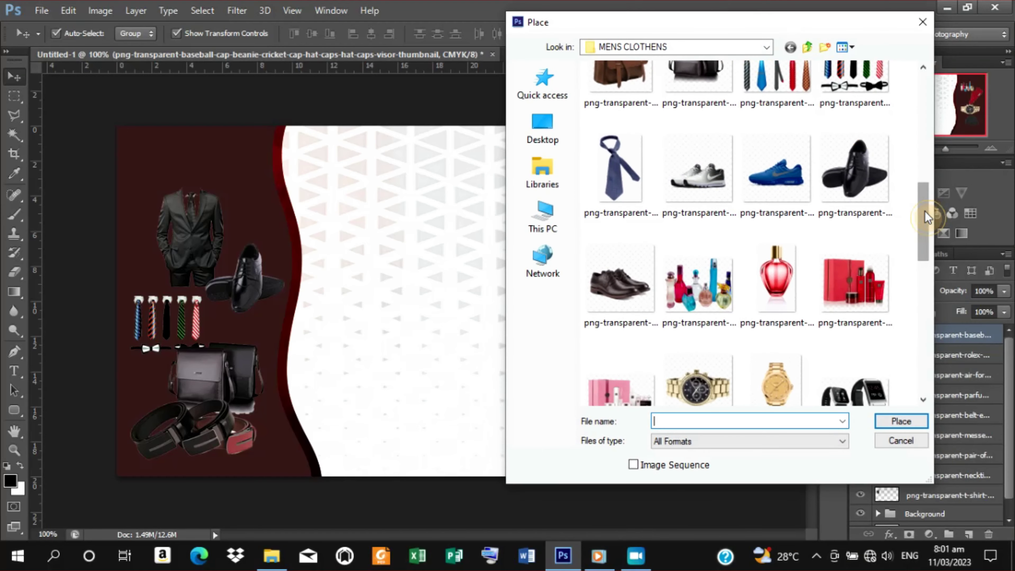
mouse_move(929, 208)
mouse_down()
mouse_move(932, 341)
mouse_move(918, 284)
mouse_up()
click(767, 292)
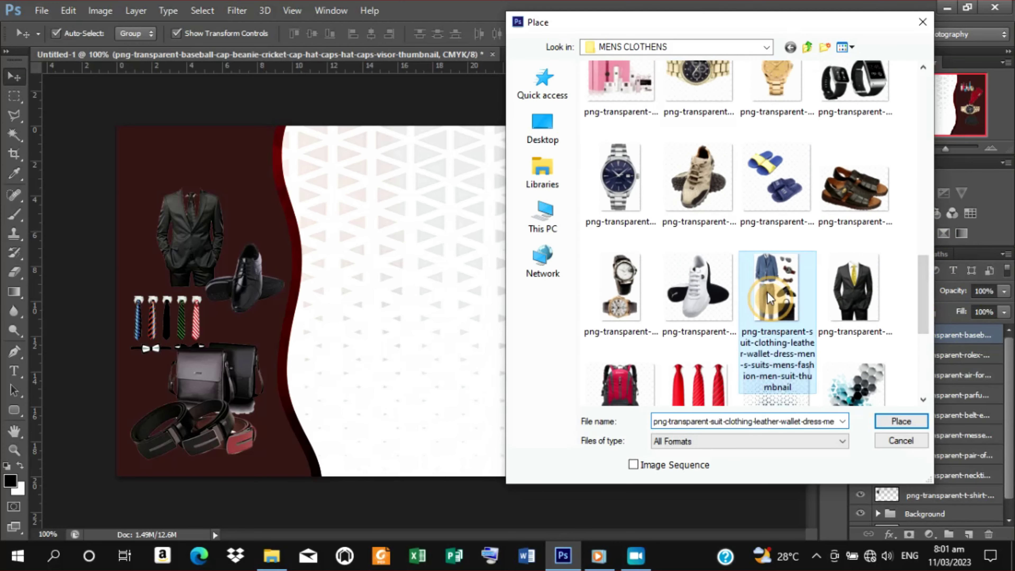
click(909, 418)
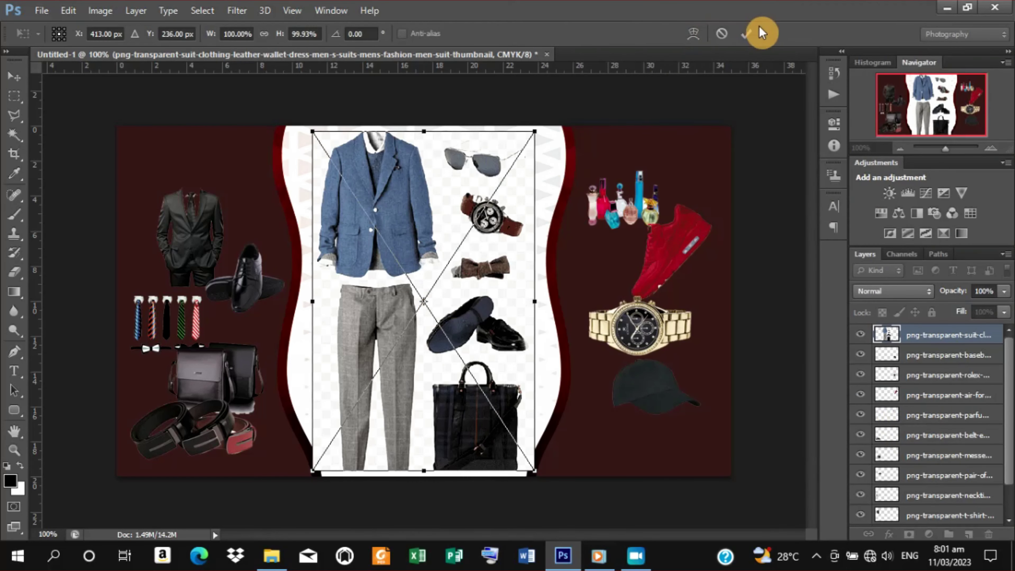
click(741, 33)
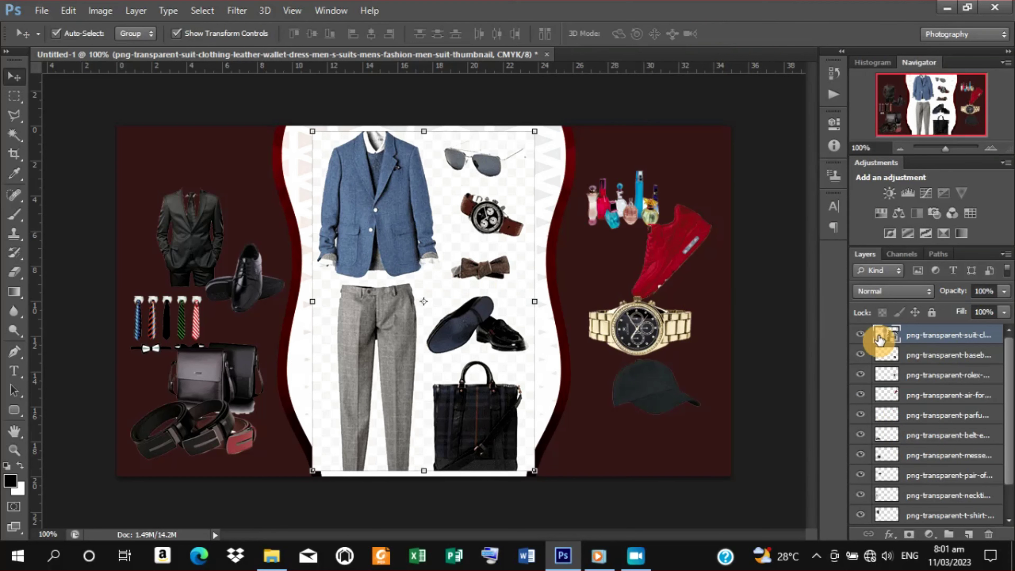
Rasterize the outfit layer, delete its checkered background, and deselect.
right_click(958, 335)
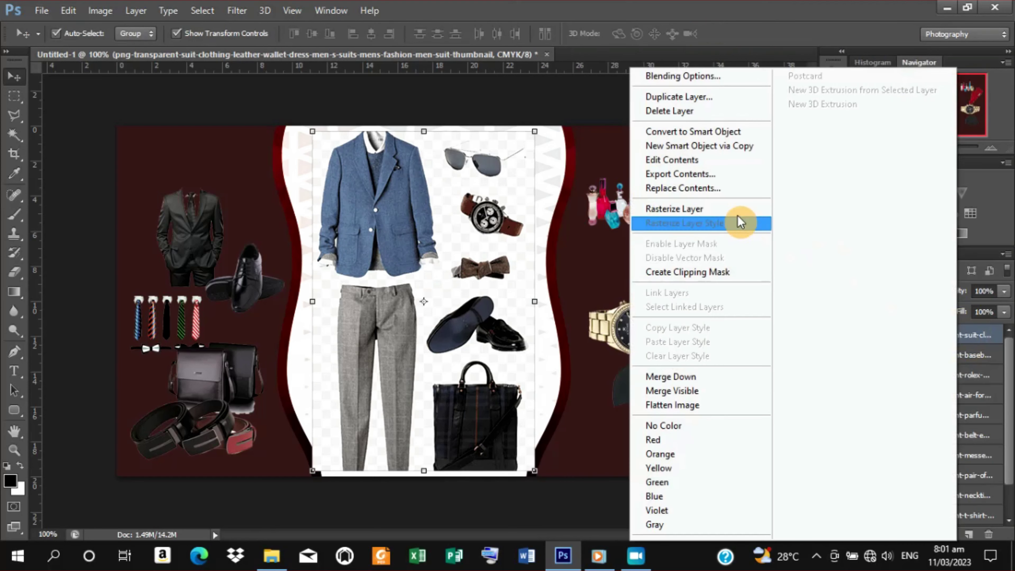
click(652, 209)
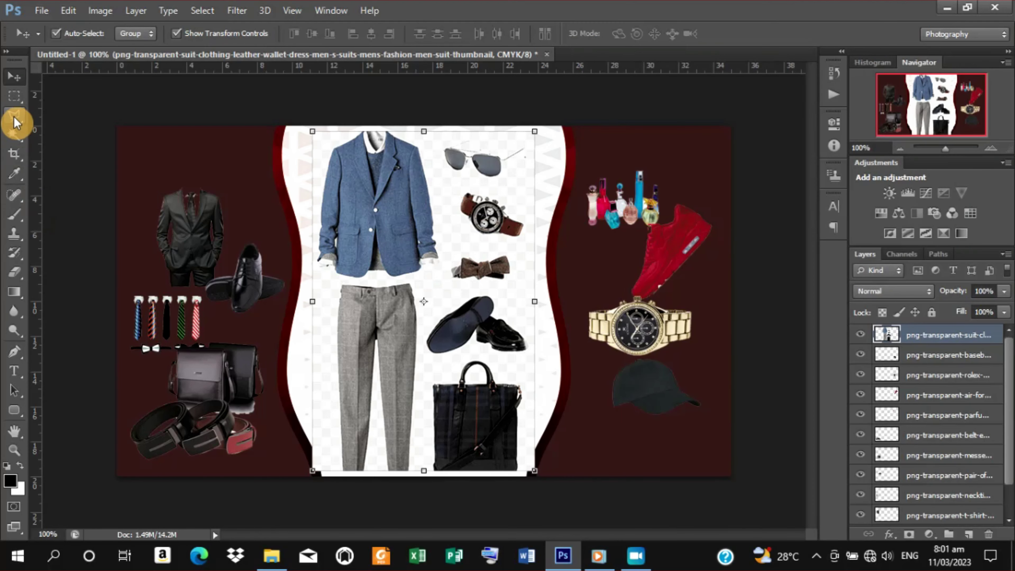
click(14, 135)
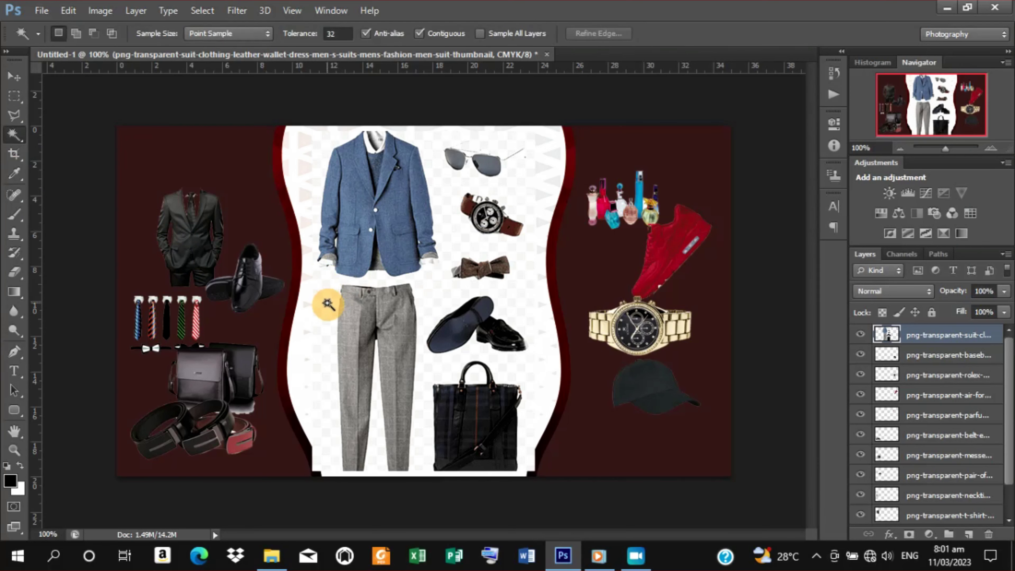
click(330, 303)
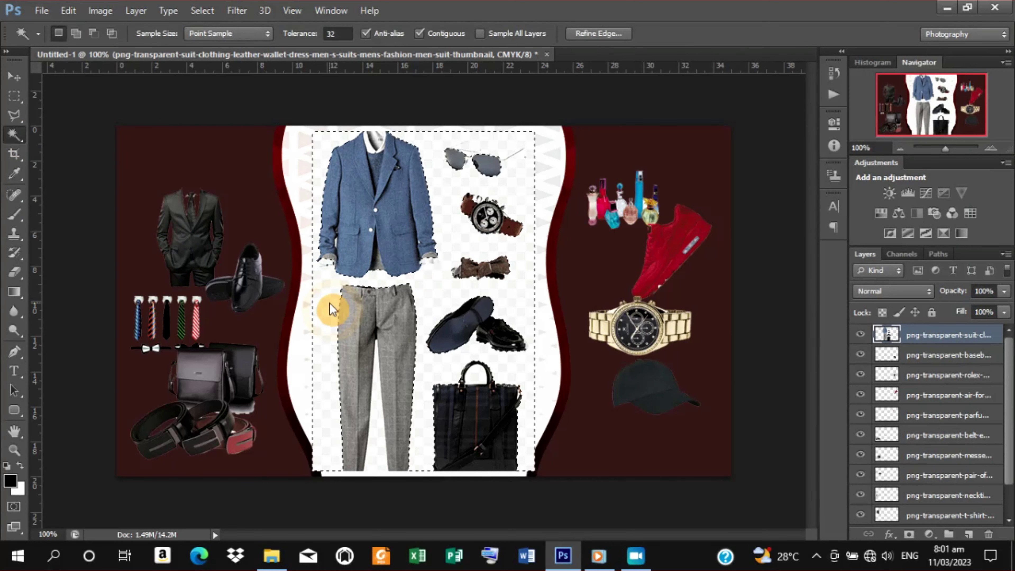
key(Delete)
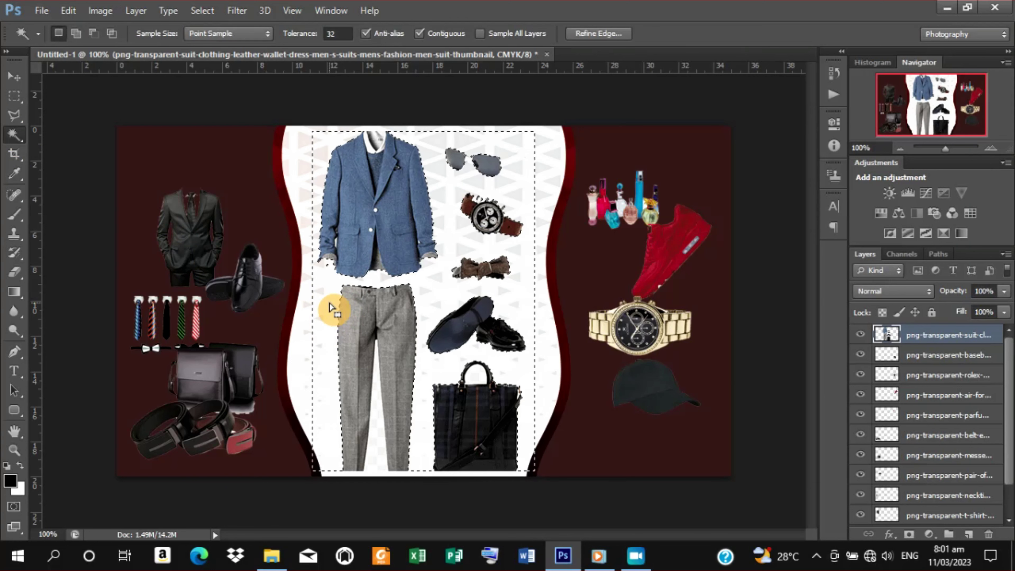
key(ctrl+d)
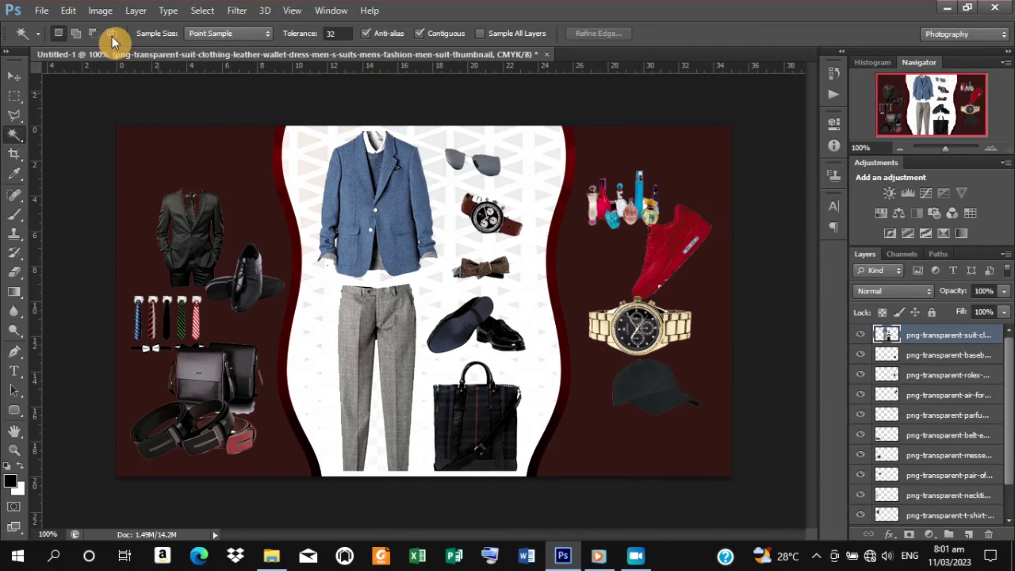
Shrink the outfit to about 31% and move it lower right below the watch.
click(7, 80)
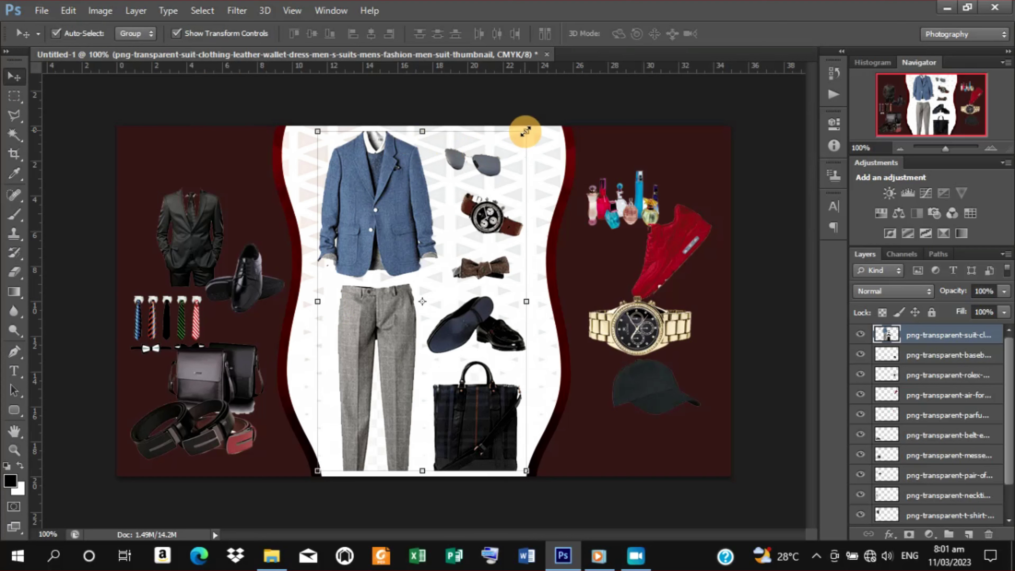
drag(525, 131, 441, 229)
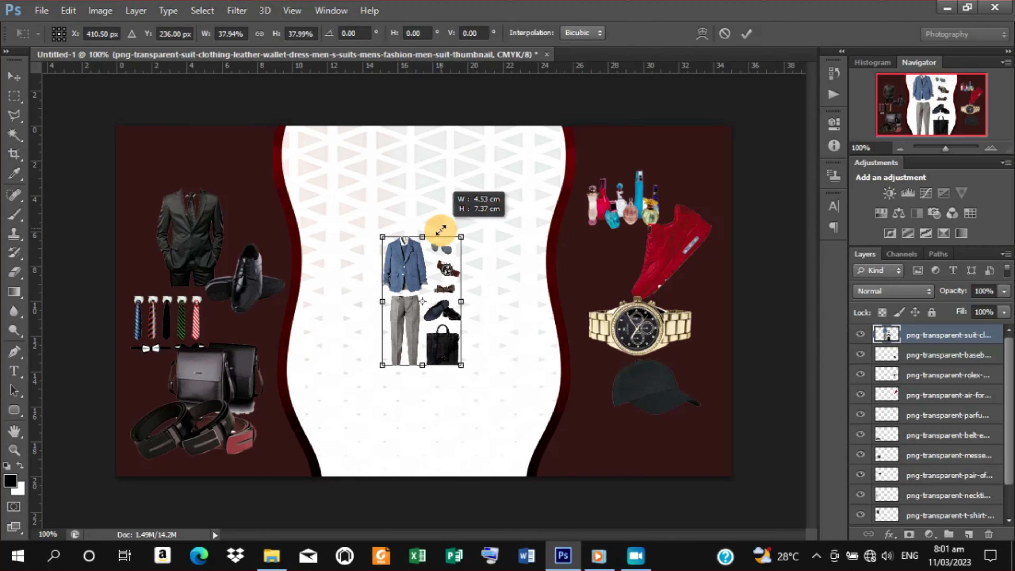
drag(441, 230, 453, 249)
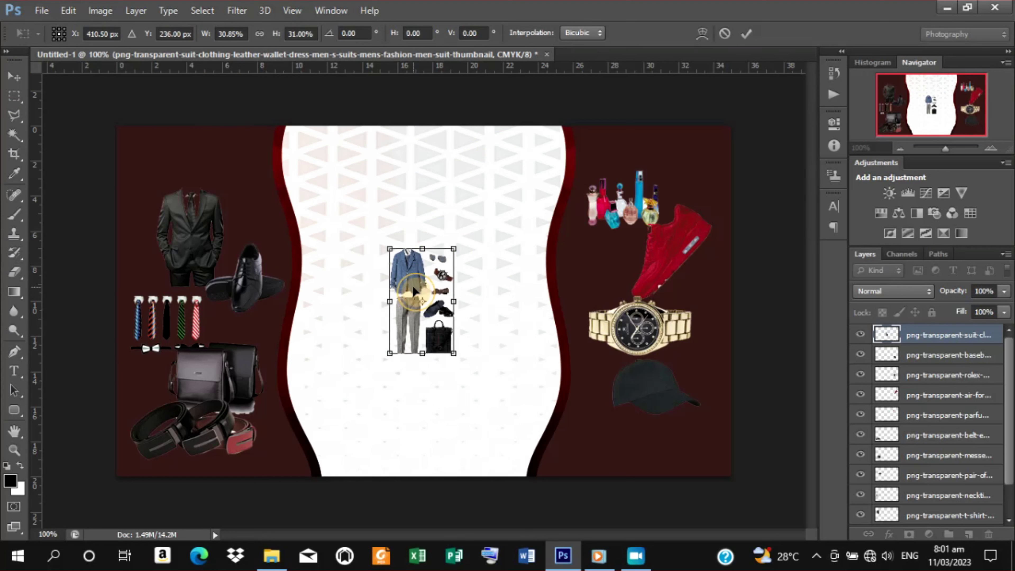
drag(415, 291, 592, 395)
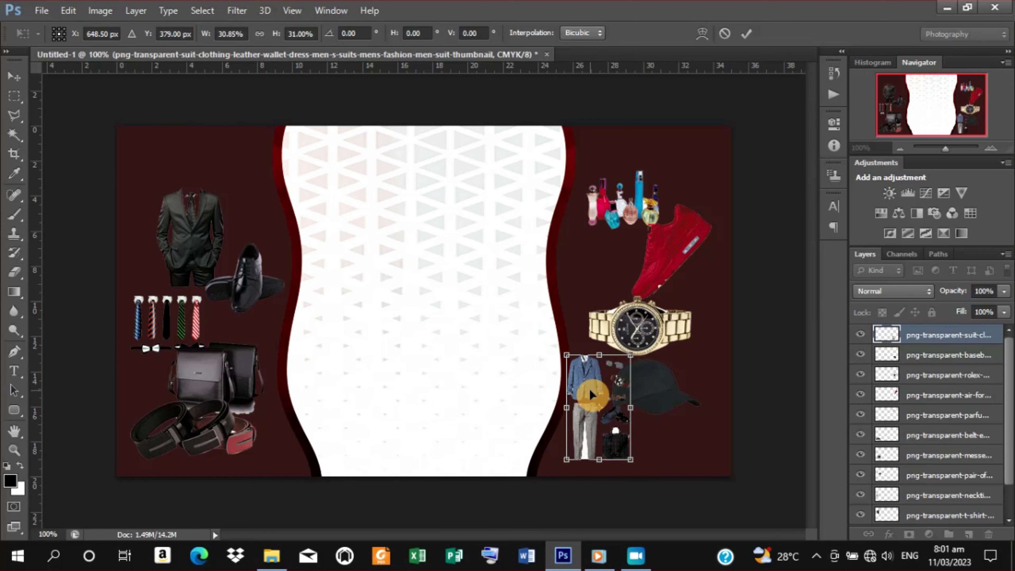
click(747, 37)
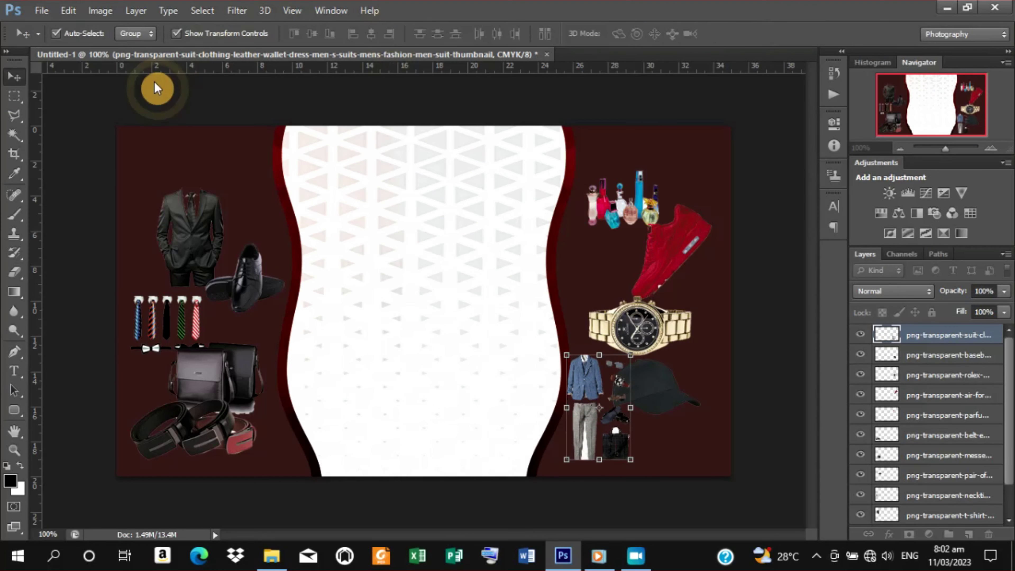
Select leftover background patches around the outfit, then clear the selection.
click(16, 136)
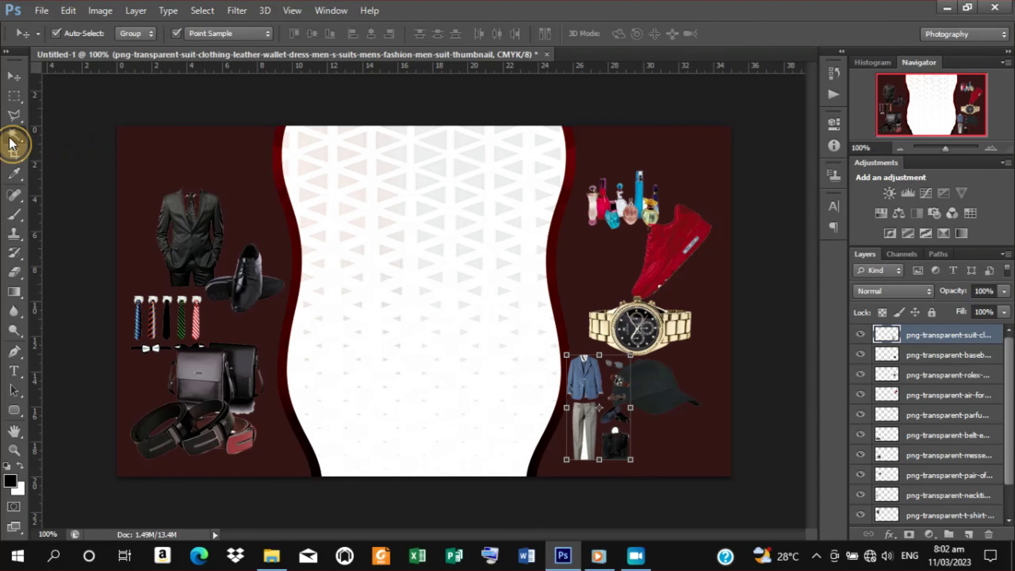
click(616, 432)
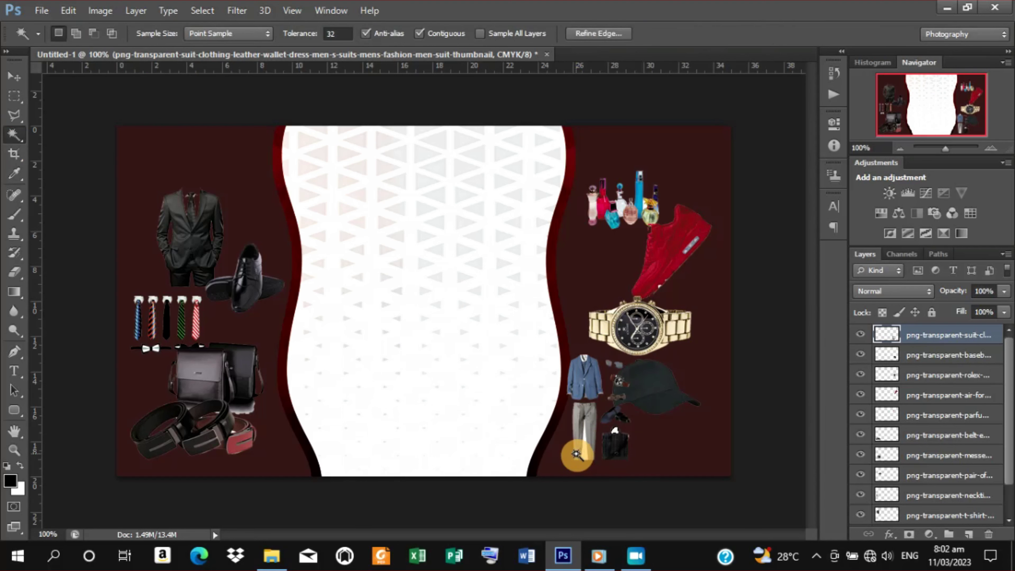
click(585, 454)
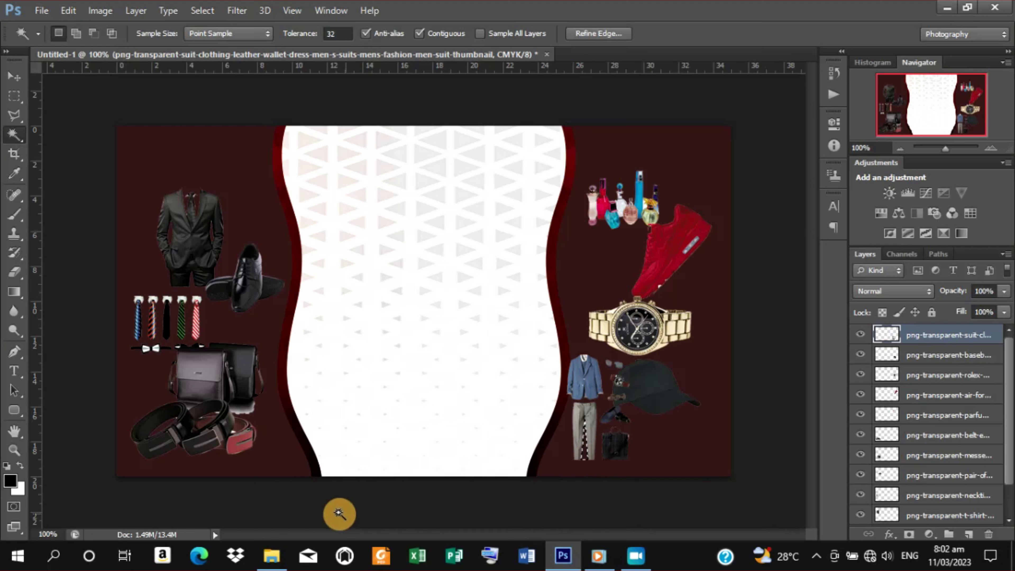
click(337, 511)
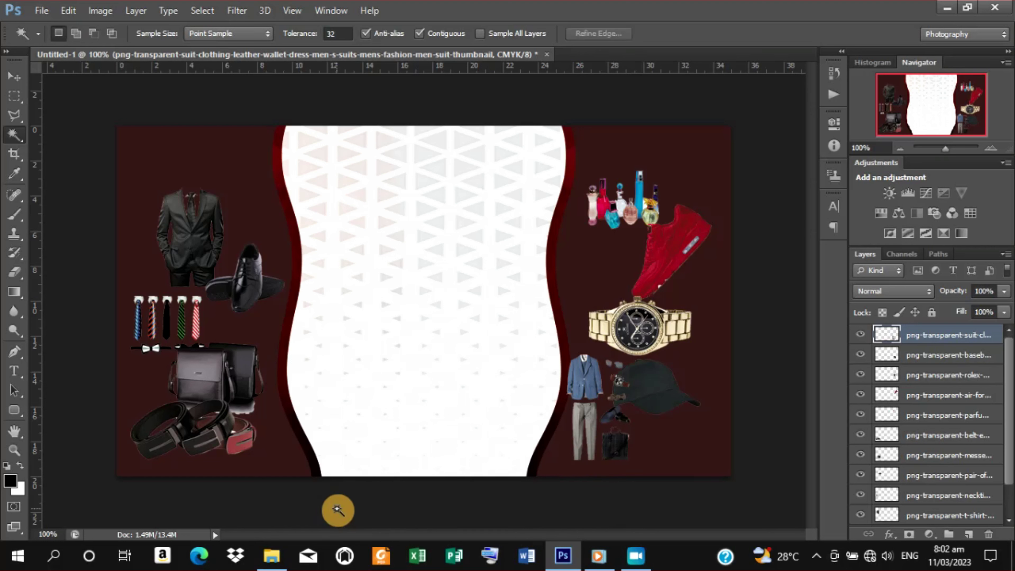
Rescale the outfit image to about 68%.
click(16, 85)
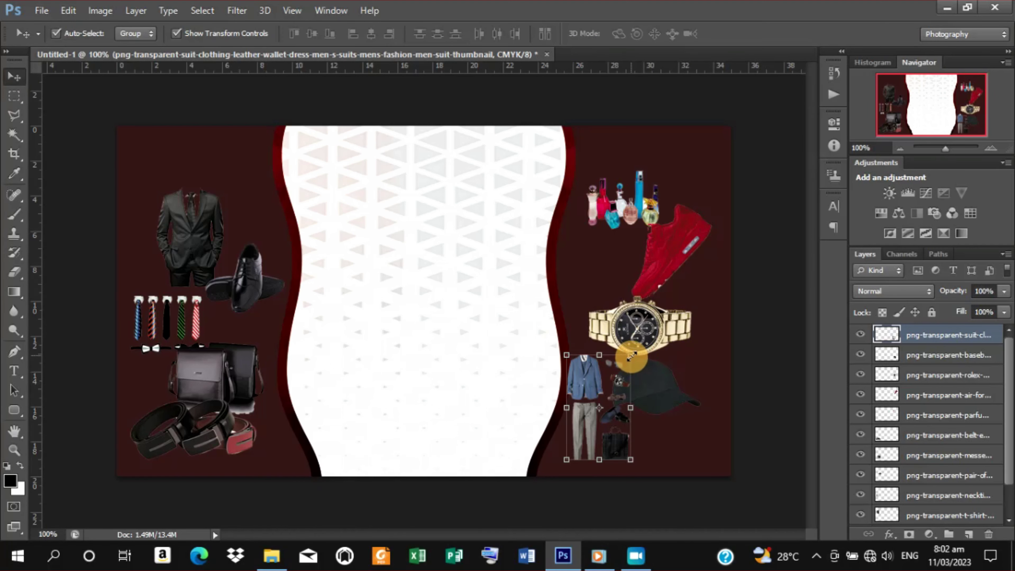
drag(630, 356, 595, 423)
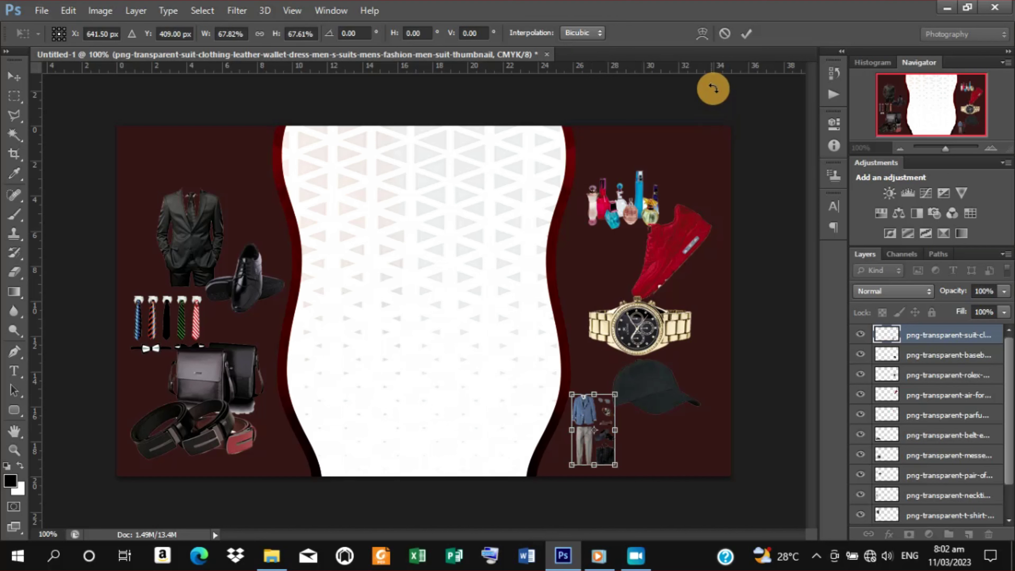
click(745, 37)
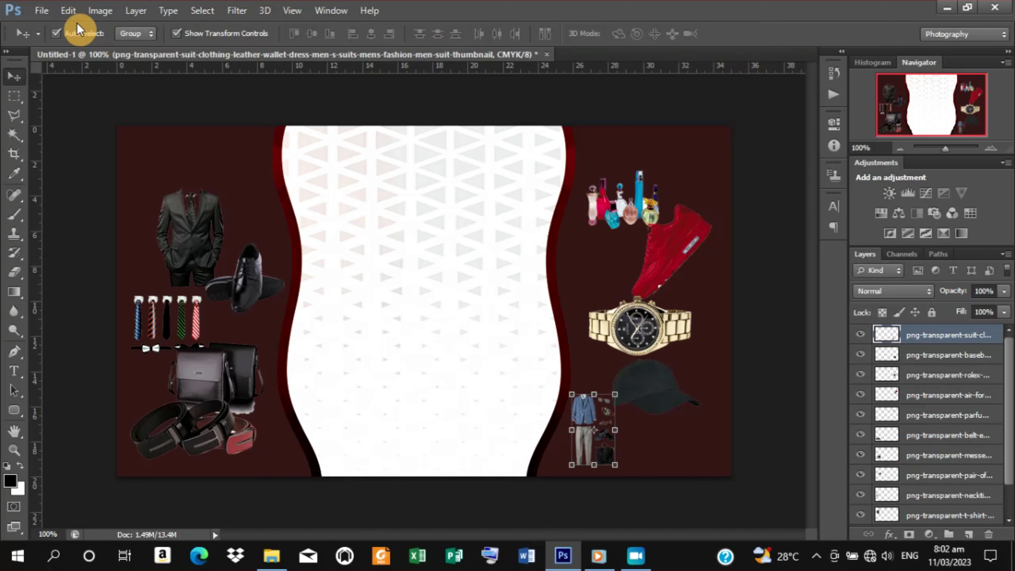
Place the blue slippers image into the banner.
click(44, 11)
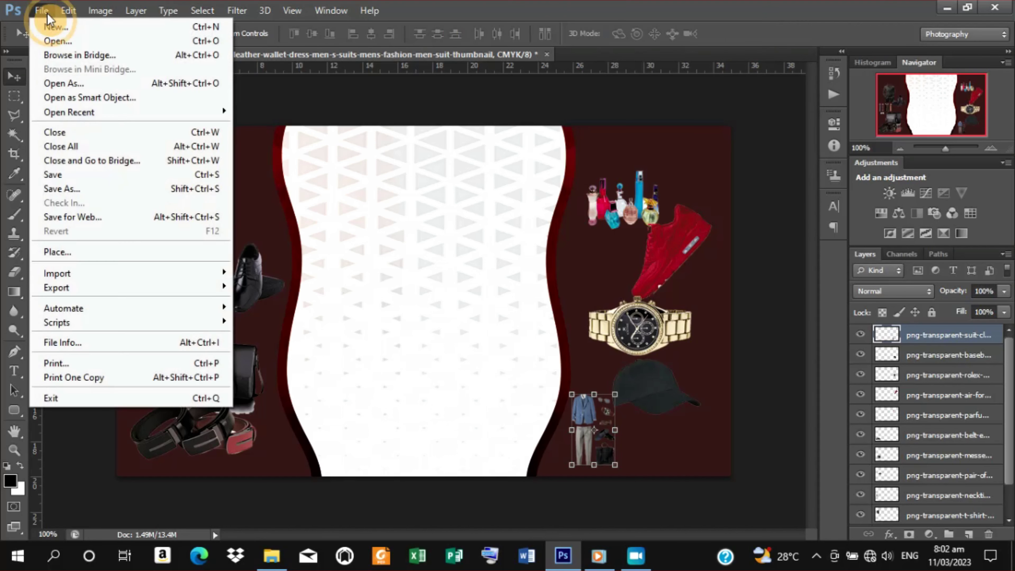
click(111, 250)
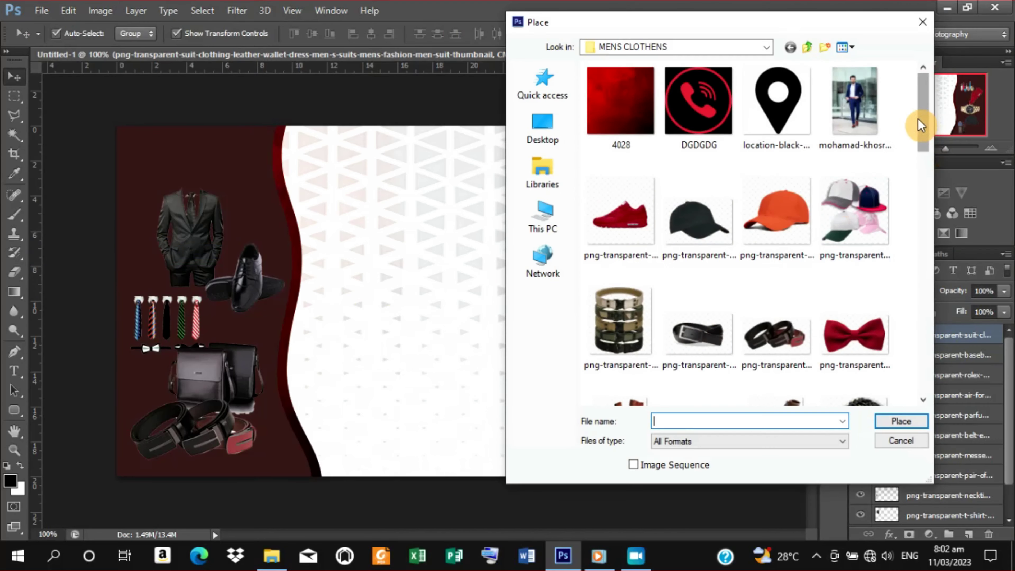
click(927, 106)
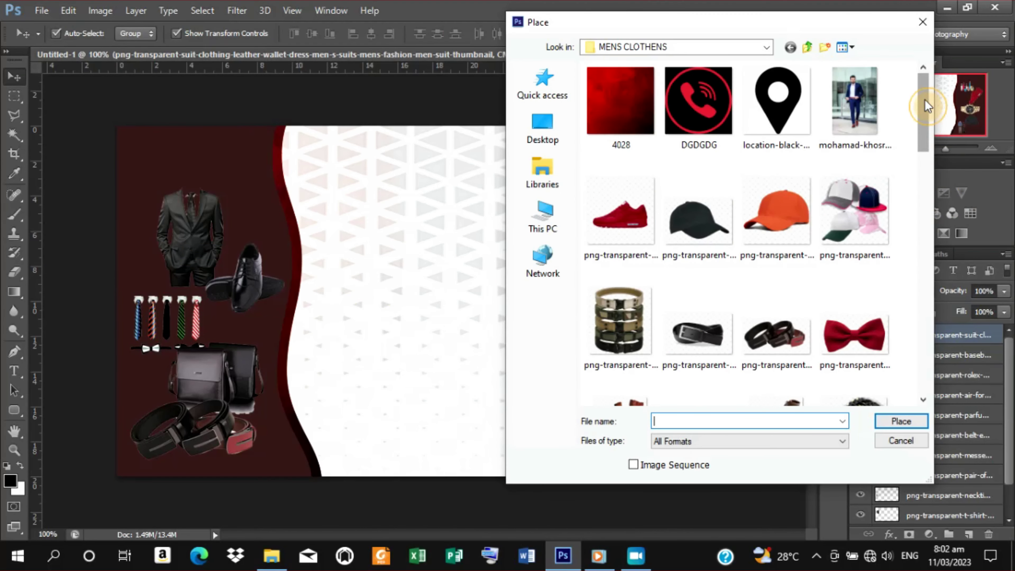
drag(927, 106, 919, 253)
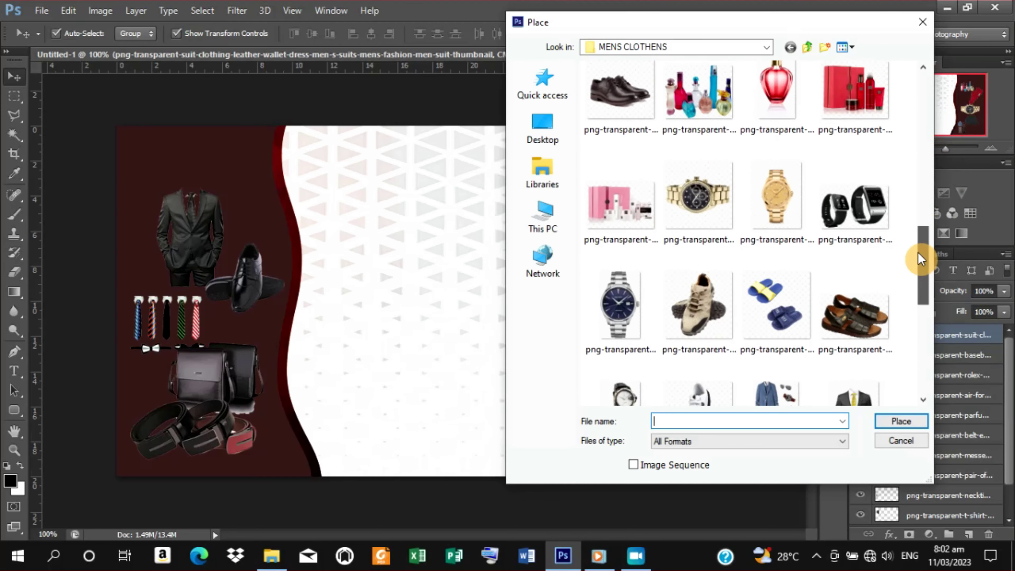
click(776, 300)
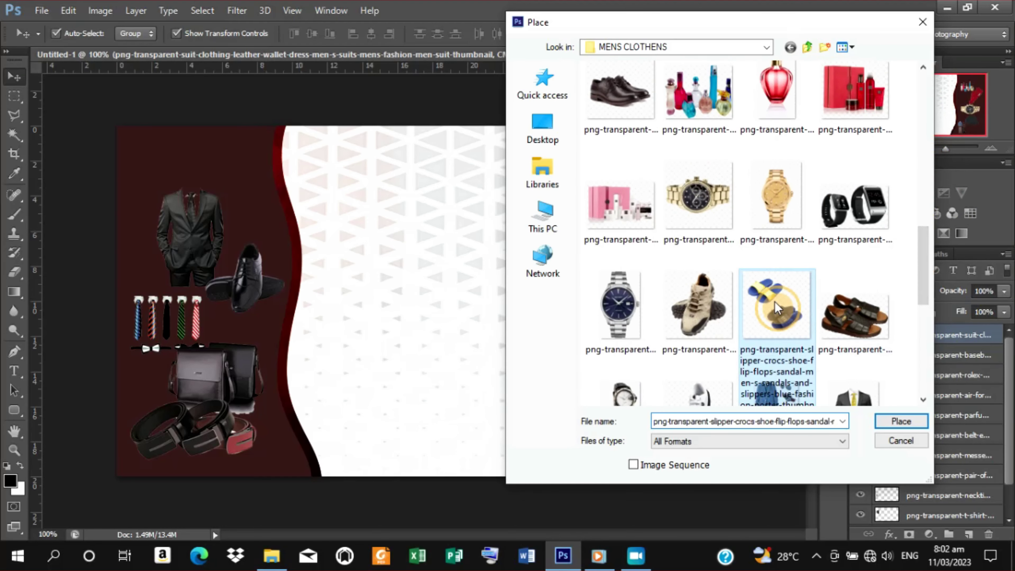
click(913, 420)
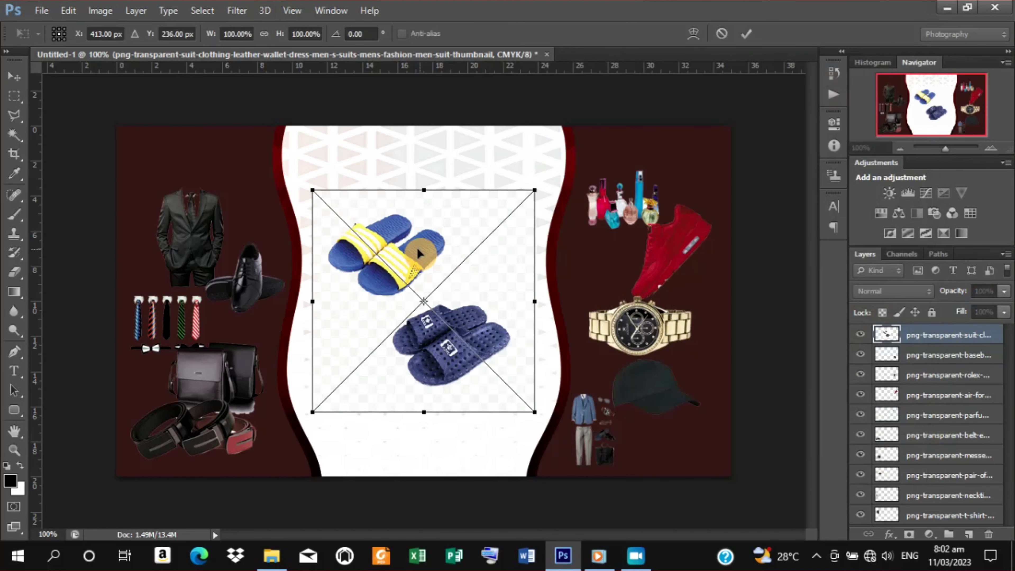
click(747, 34)
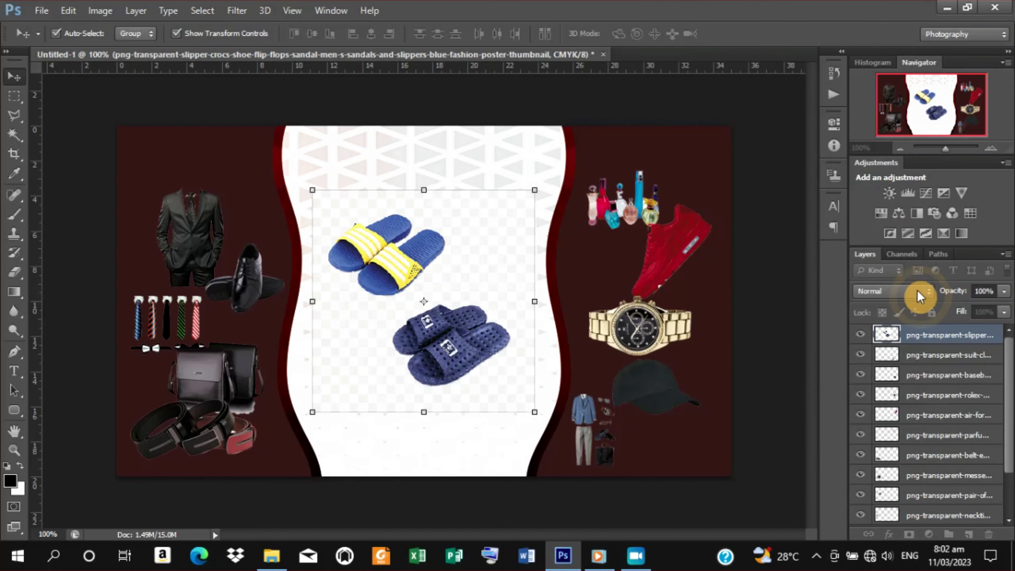
Rasterize the slipper layer, delete its background, and deselect.
right_click(934, 337)
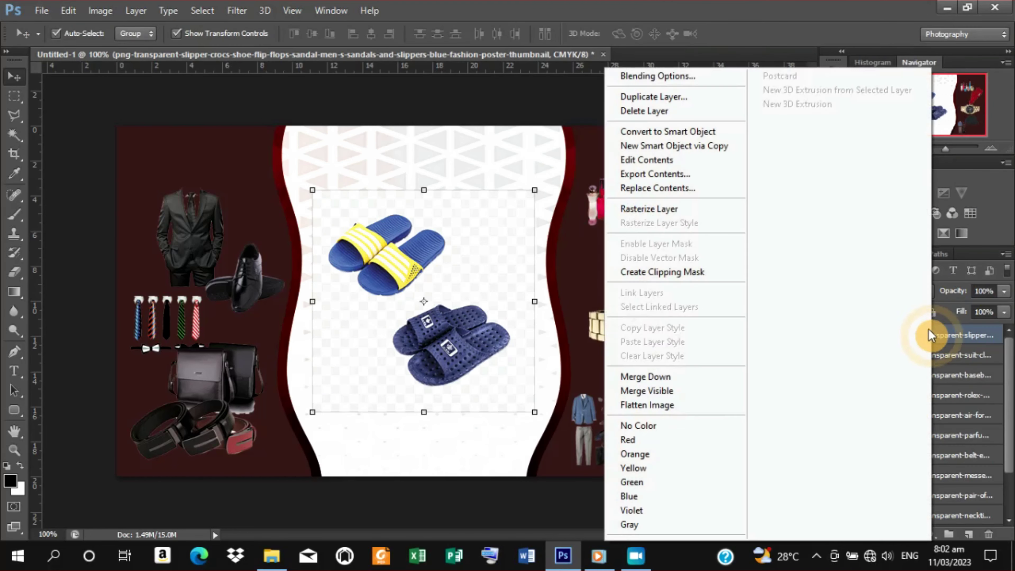
click(695, 212)
click(14, 134)
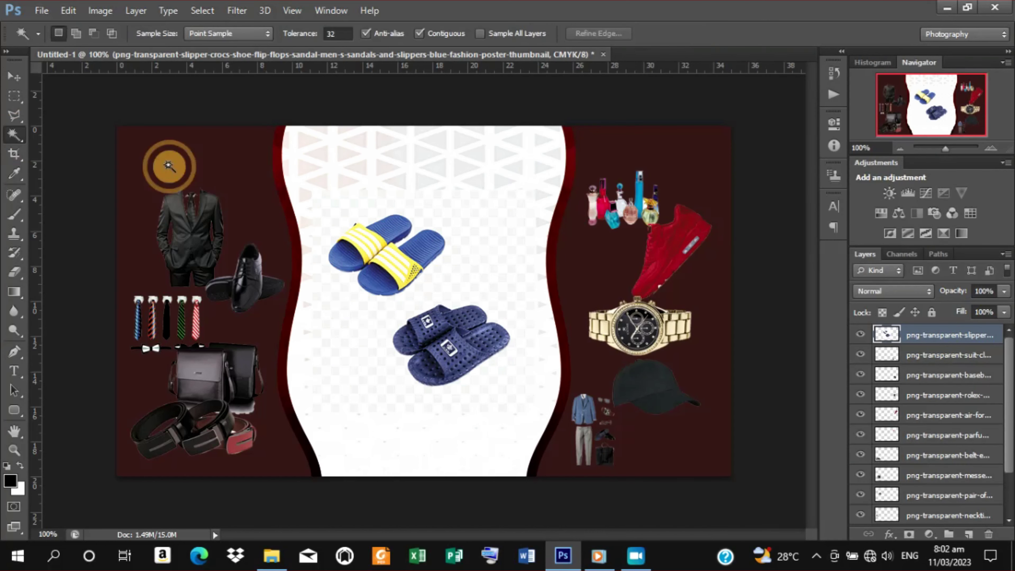
click(422, 297)
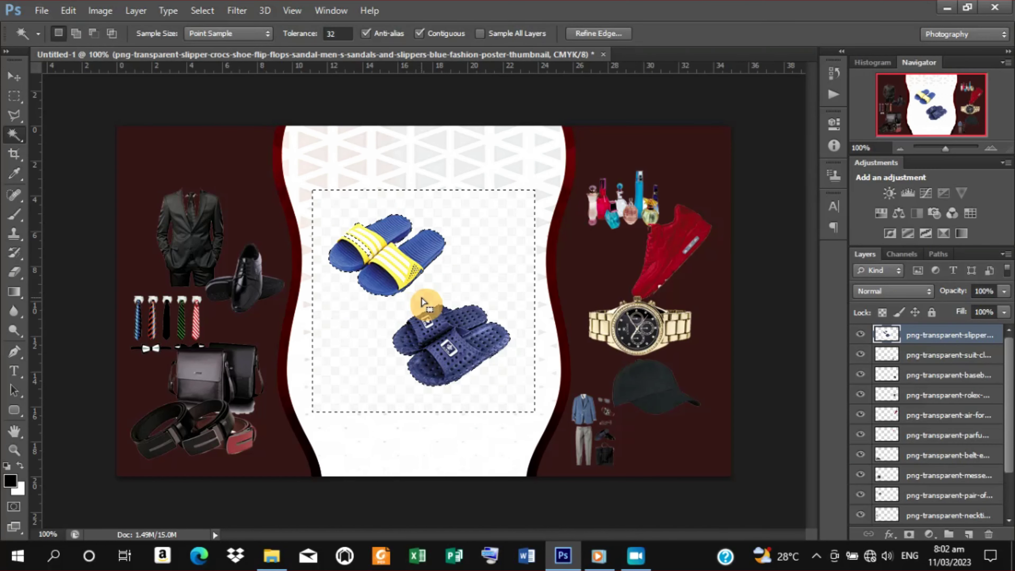
key(Delete)
key(ctrl+d)
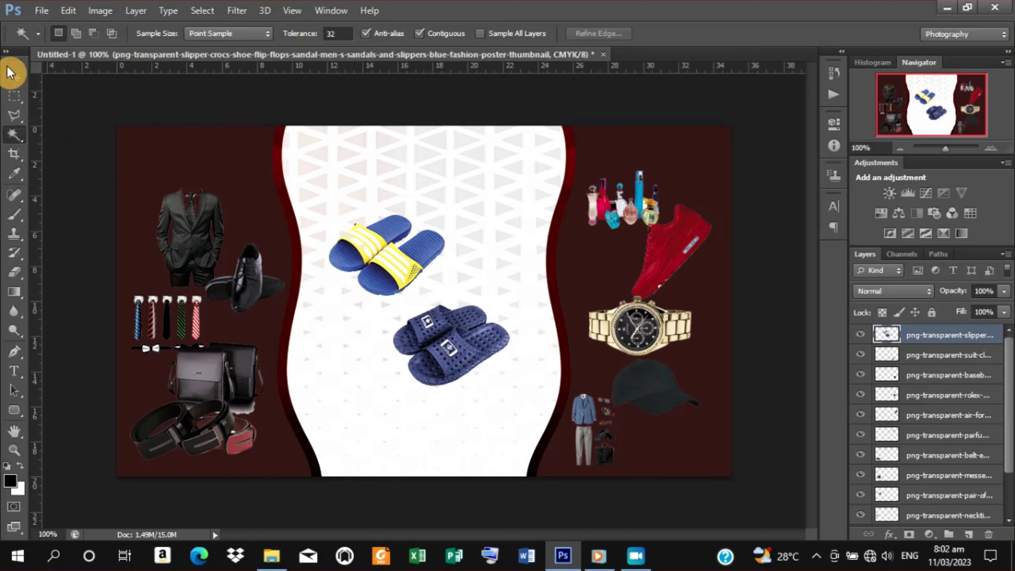
Shrink the slippers to about 33% and move them bottom right beside the cap.
click(14, 76)
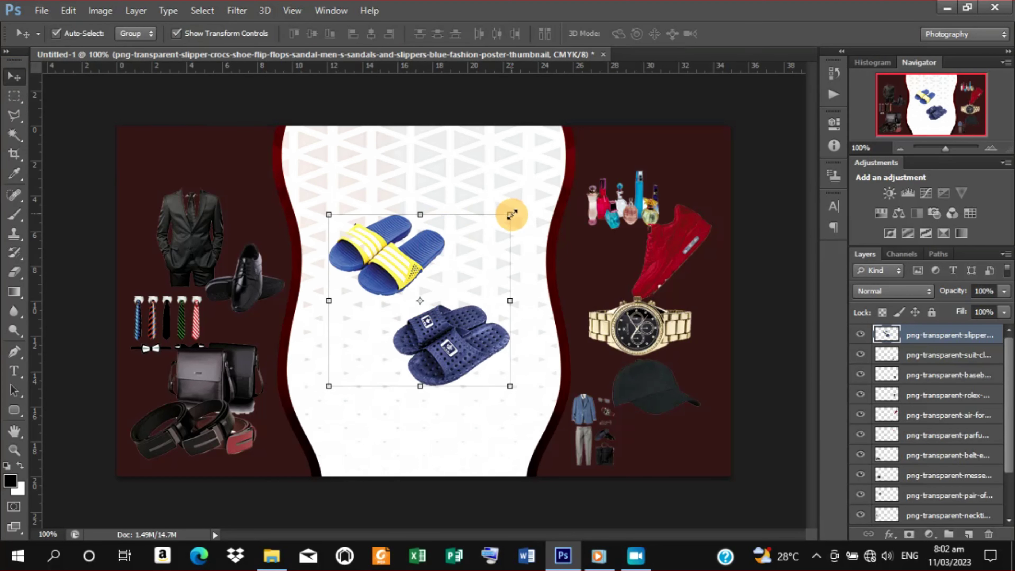
drag(512, 215, 450, 271)
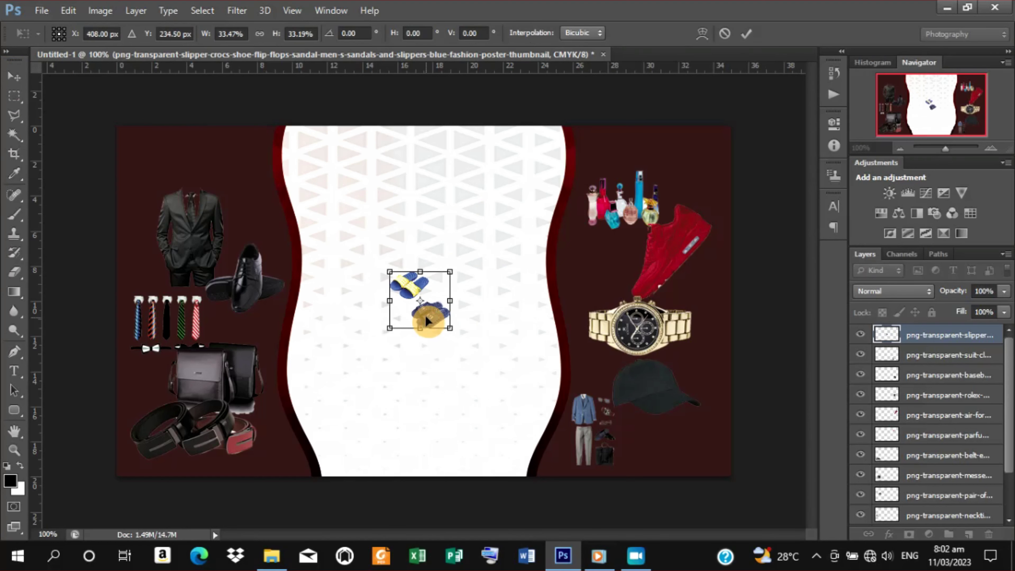
drag(425, 315, 691, 463)
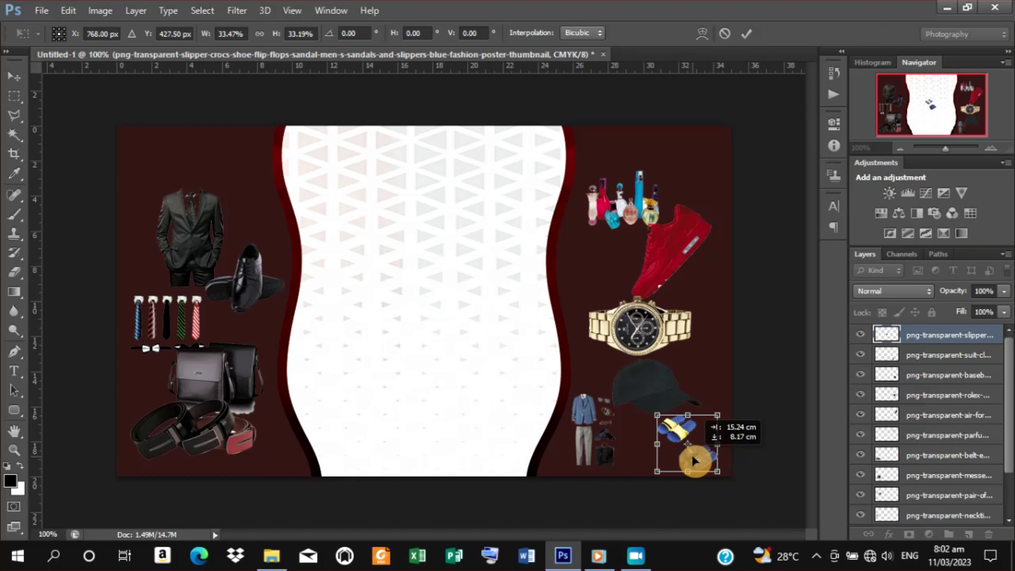
click(752, 30)
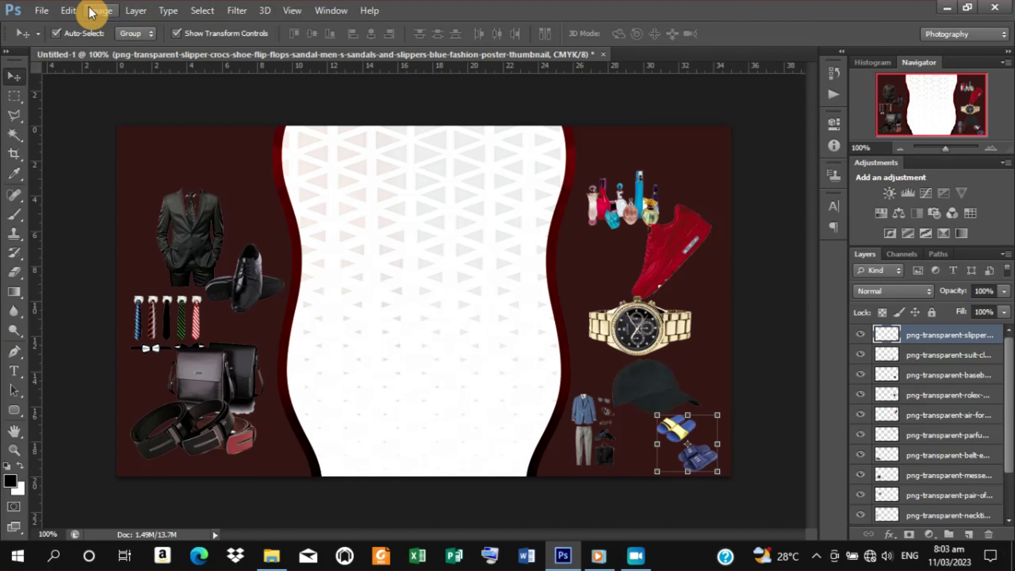
Place the stacked military belts image from the MENS CLOTHENS folder.
click(42, 10)
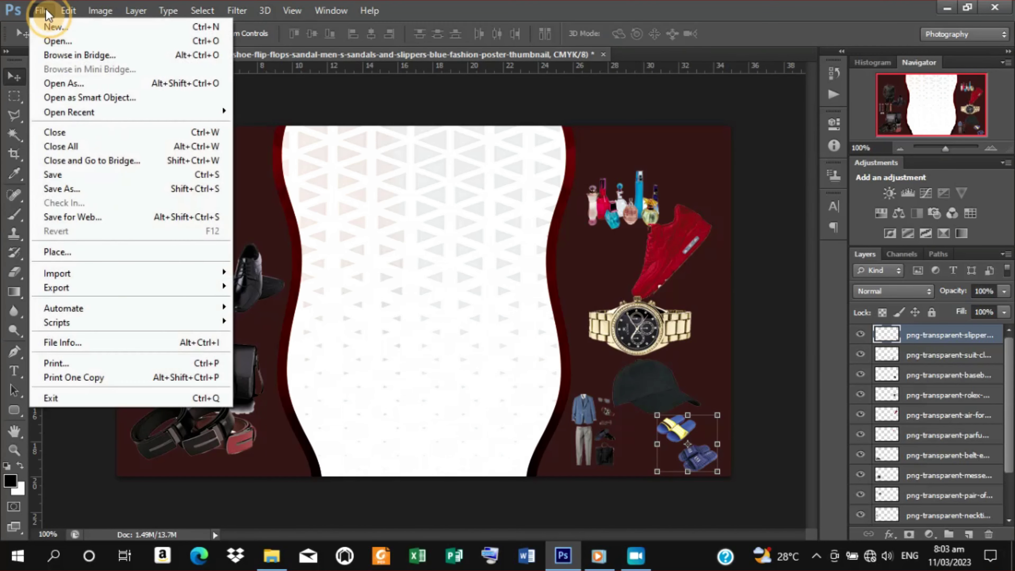
click(95, 260)
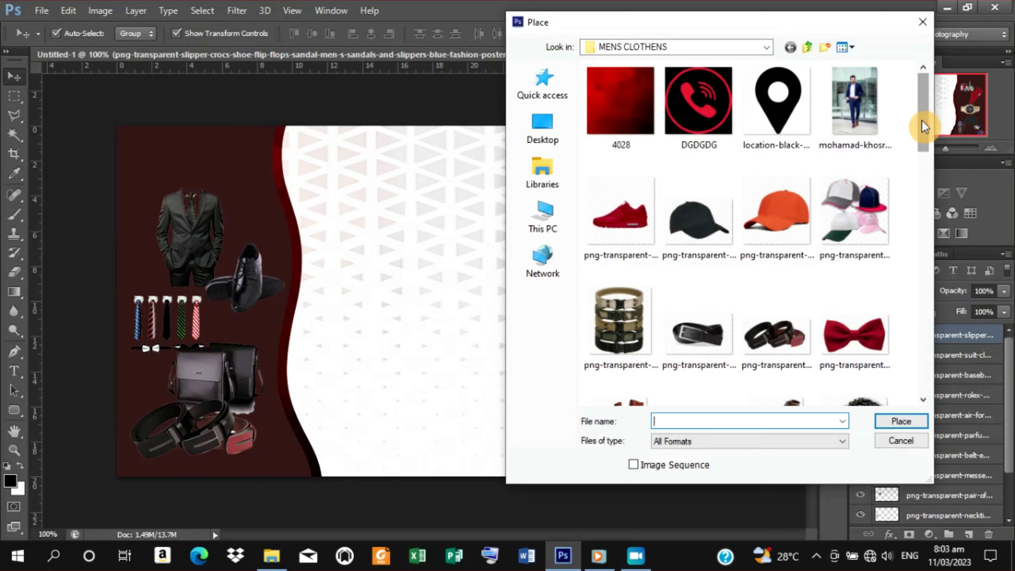
drag(923, 121, 922, 149)
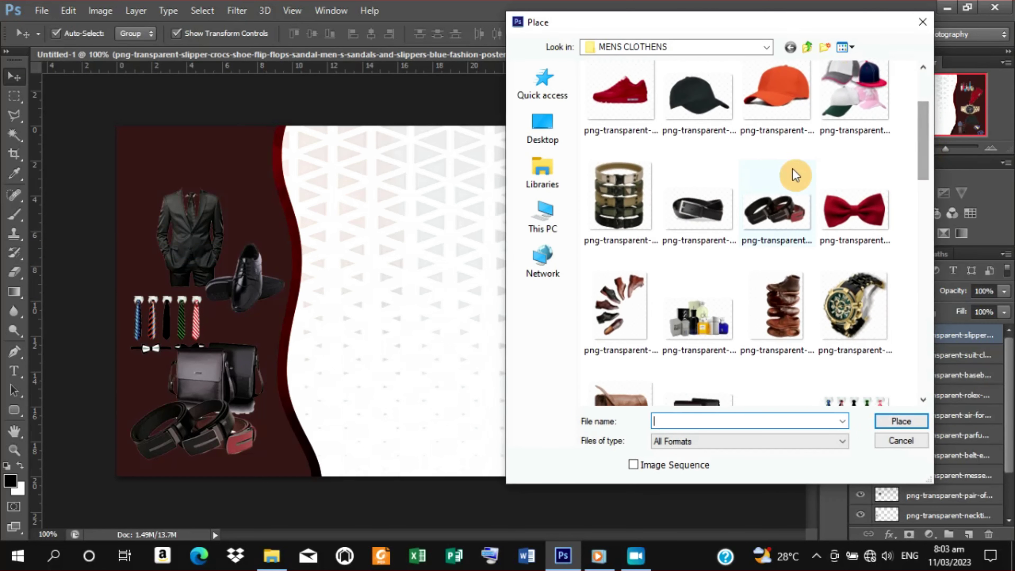
click(642, 214)
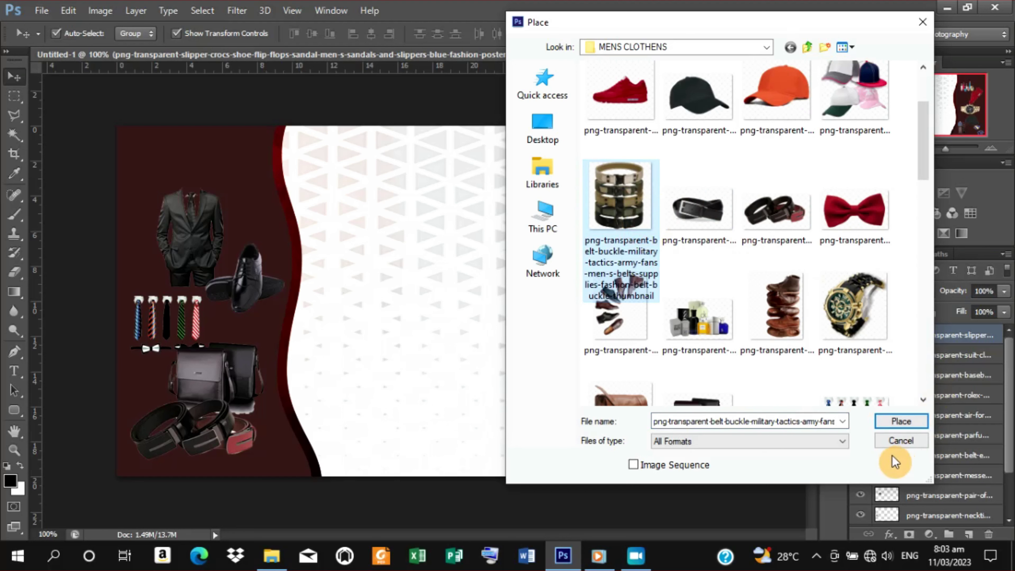
click(901, 421)
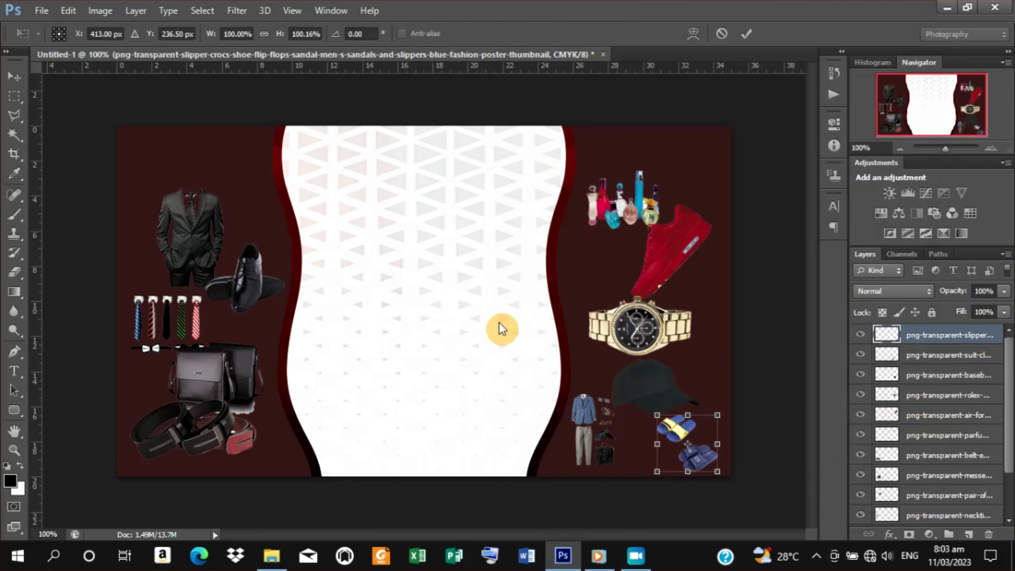
Commit the placed belts and rasterize the belt layer.
click(743, 34)
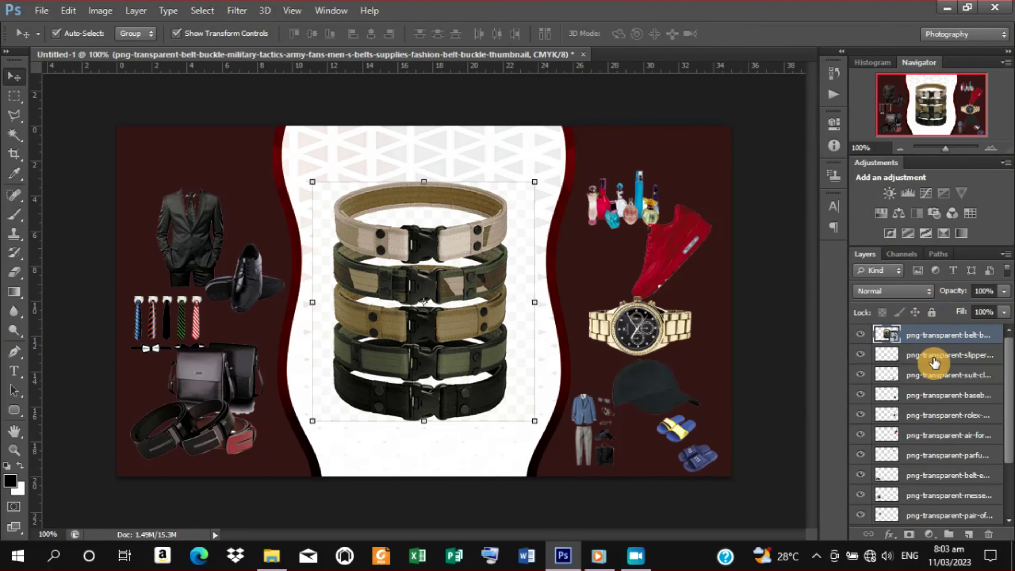
right_click(930, 333)
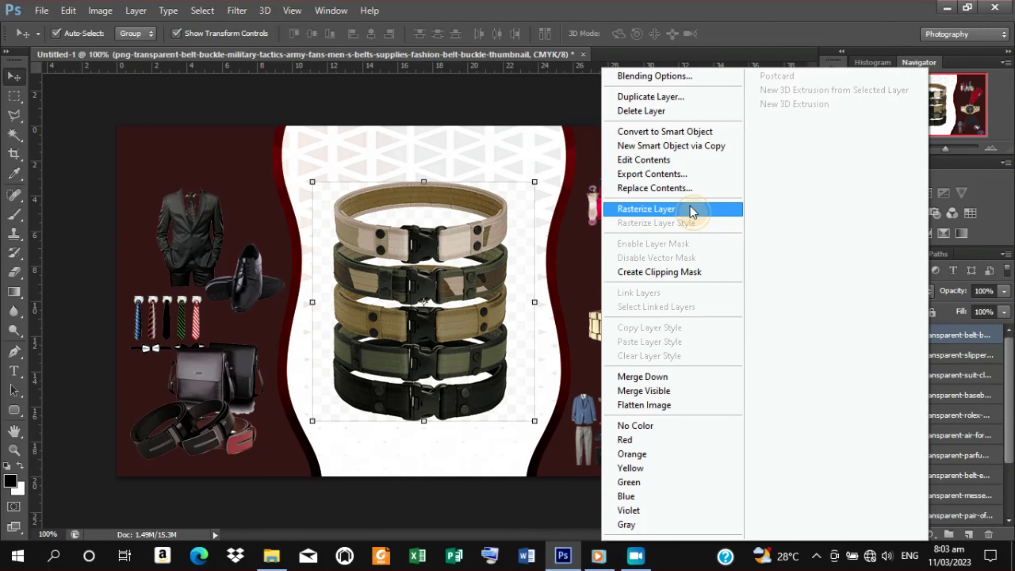
click(693, 210)
click(14, 134)
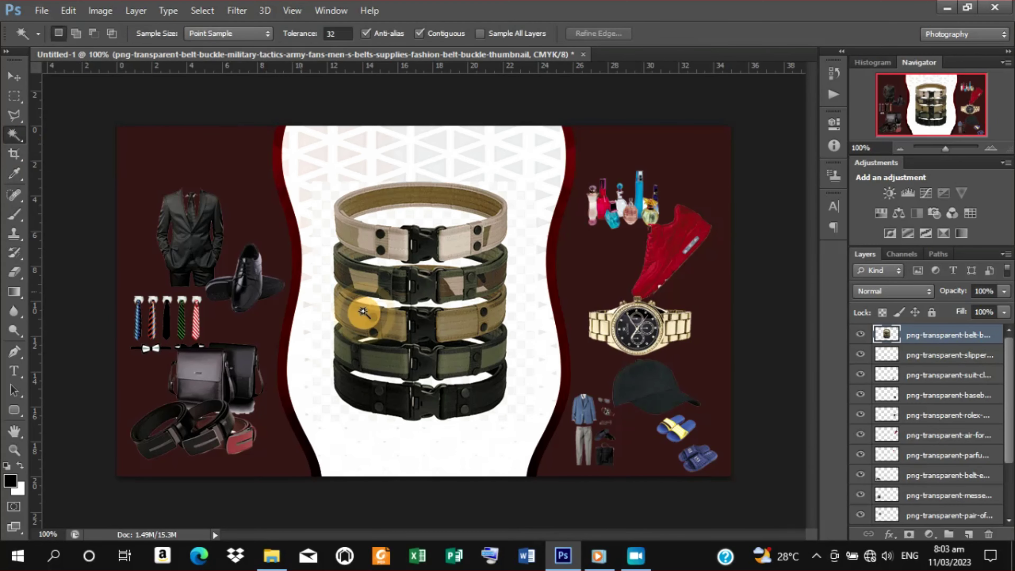
Magic Wand-select the holes and gaps between the stacked belts.
click(426, 217)
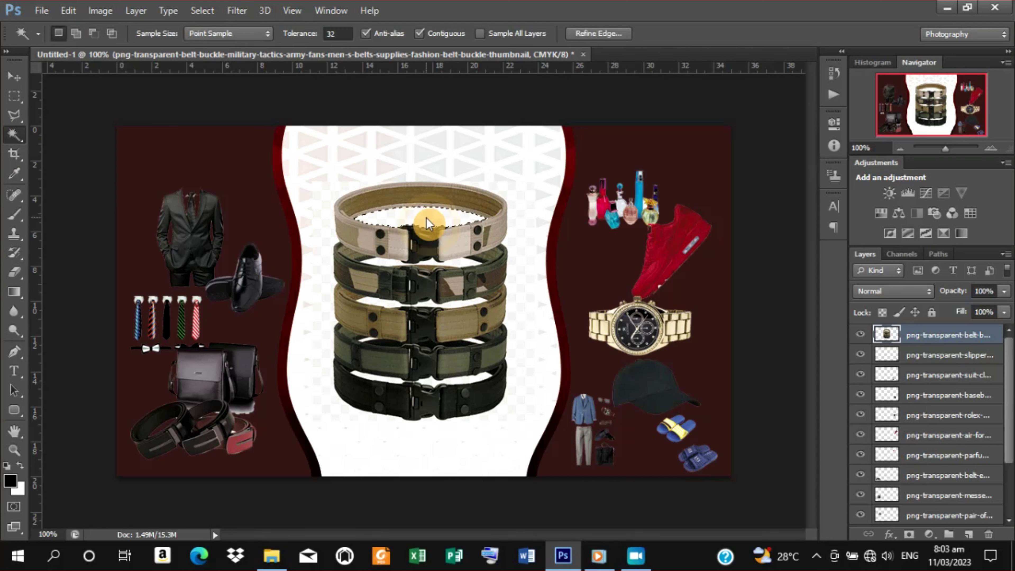
click(460, 264)
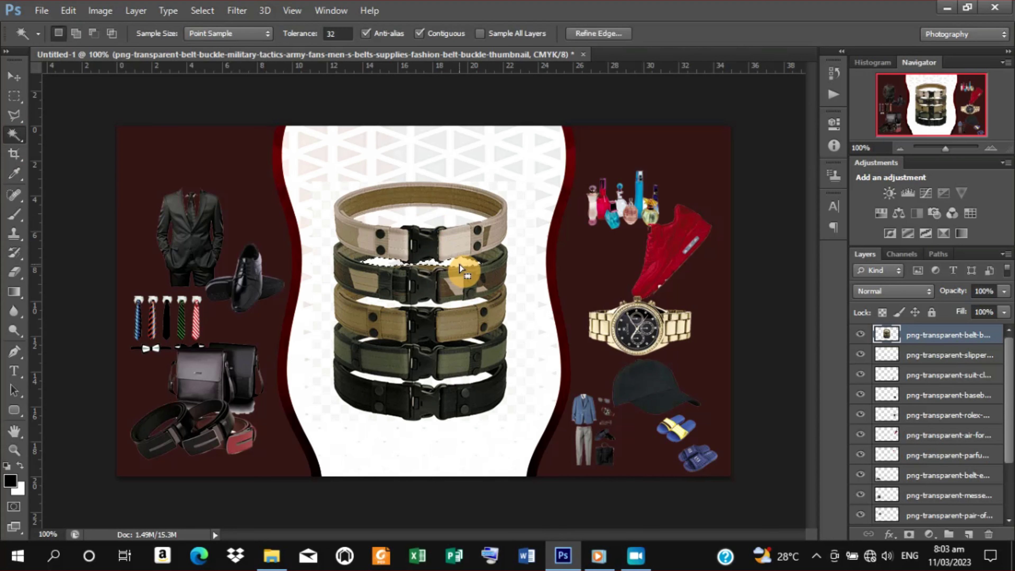
click(462, 305)
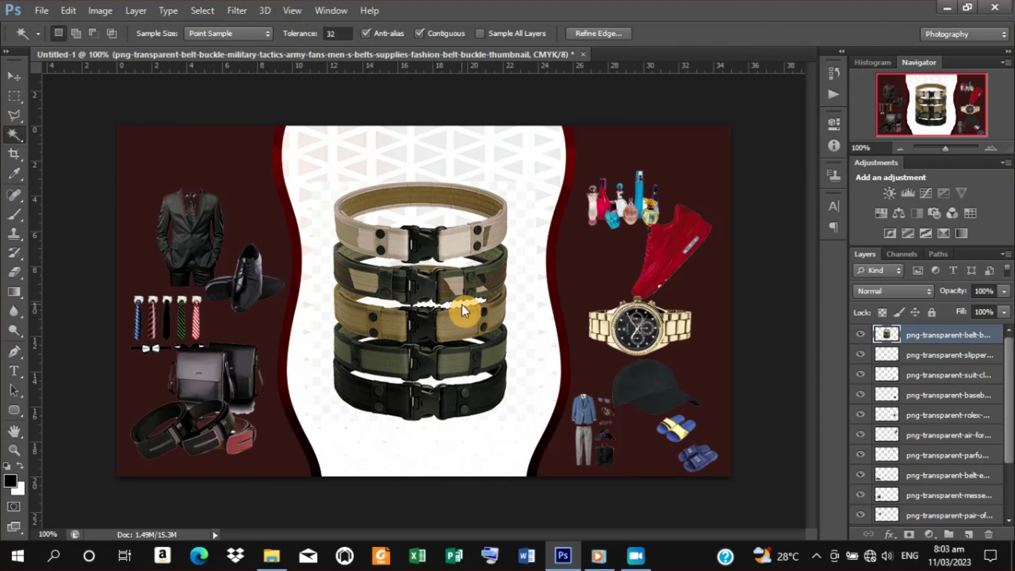
click(388, 304)
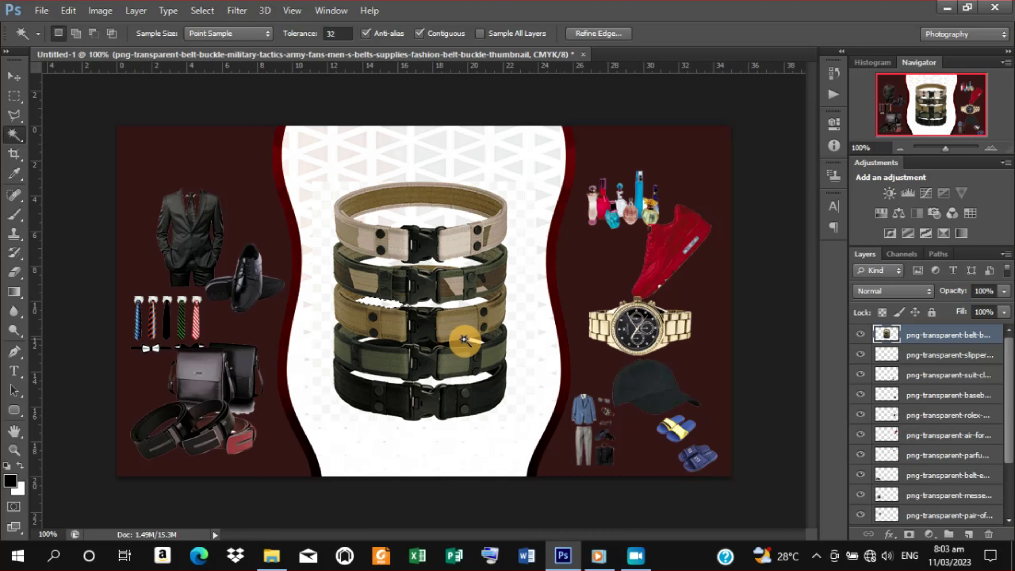
click(476, 342)
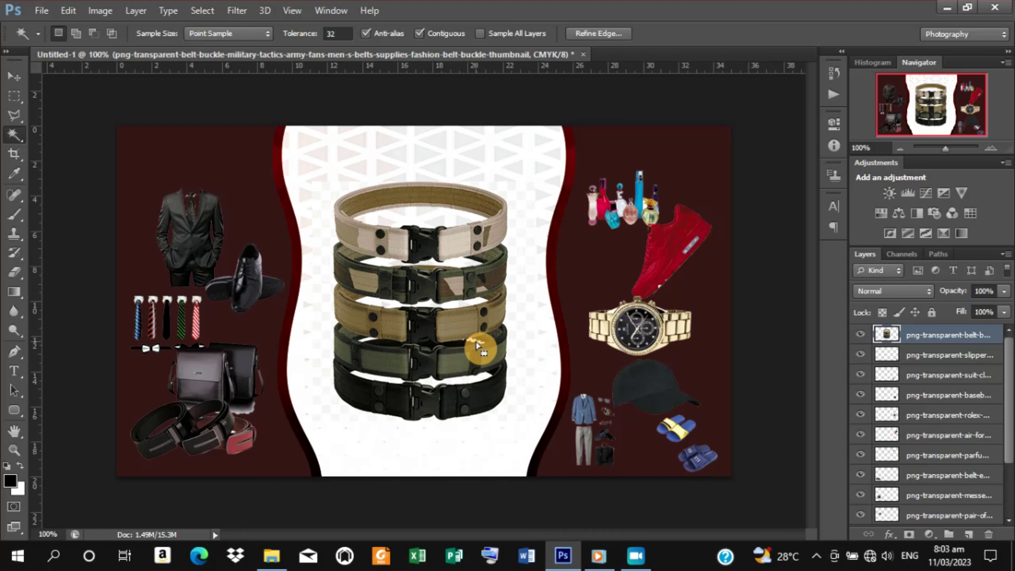
click(366, 344)
click(366, 344)
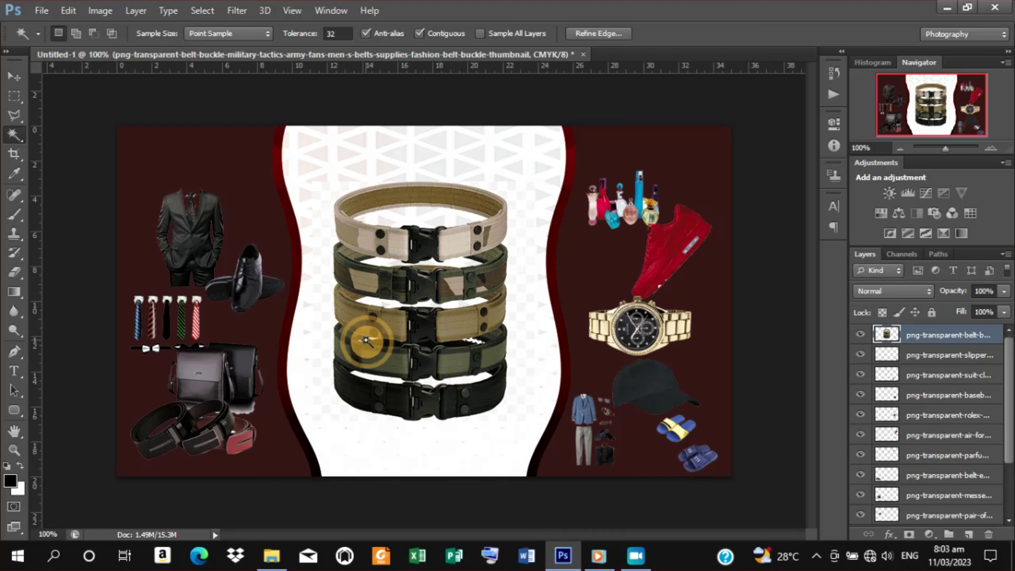
click(479, 385)
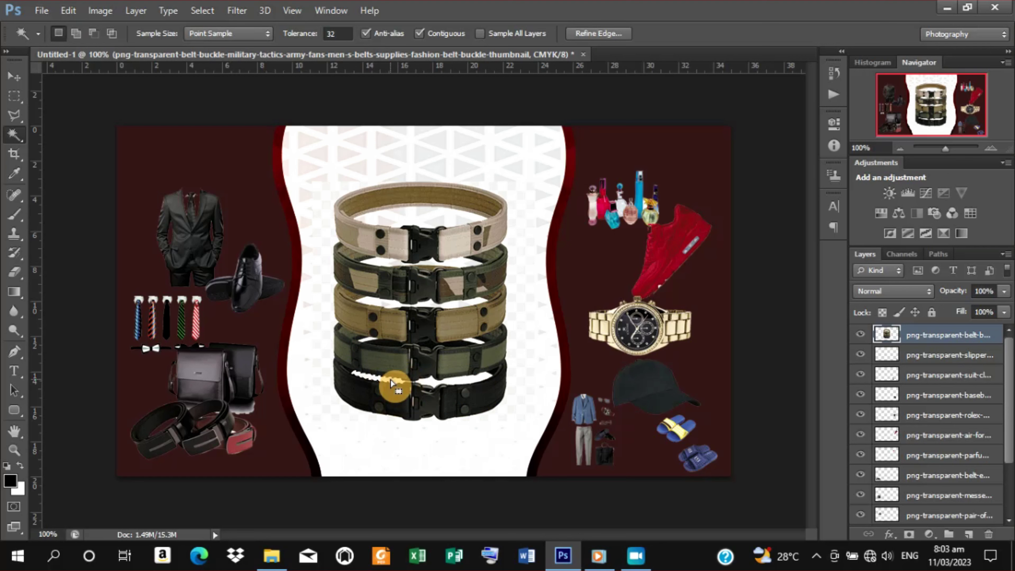
Add the surrounding empty area, delete the belts' background, and deselect.
click(436, 430)
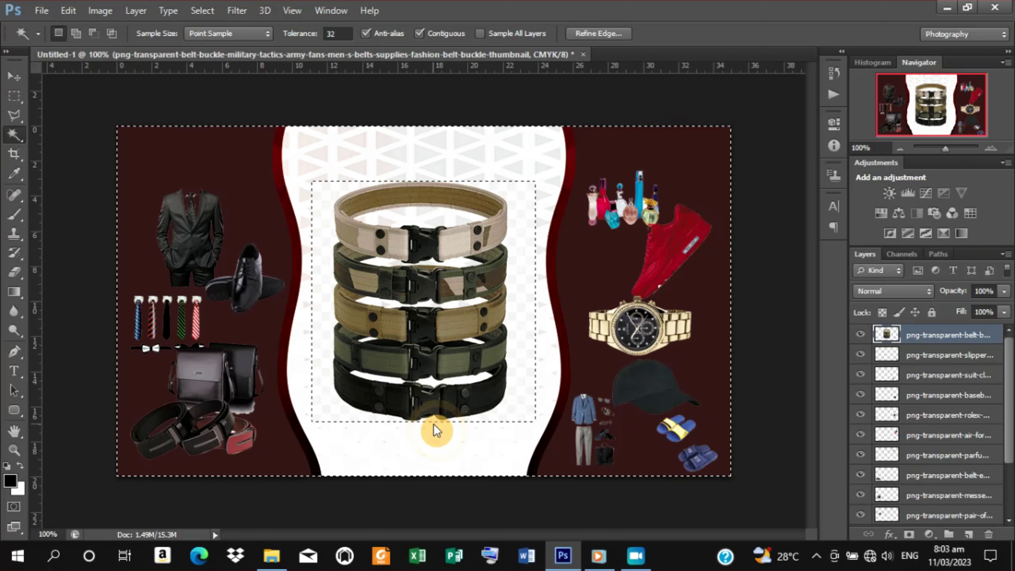
click(510, 378)
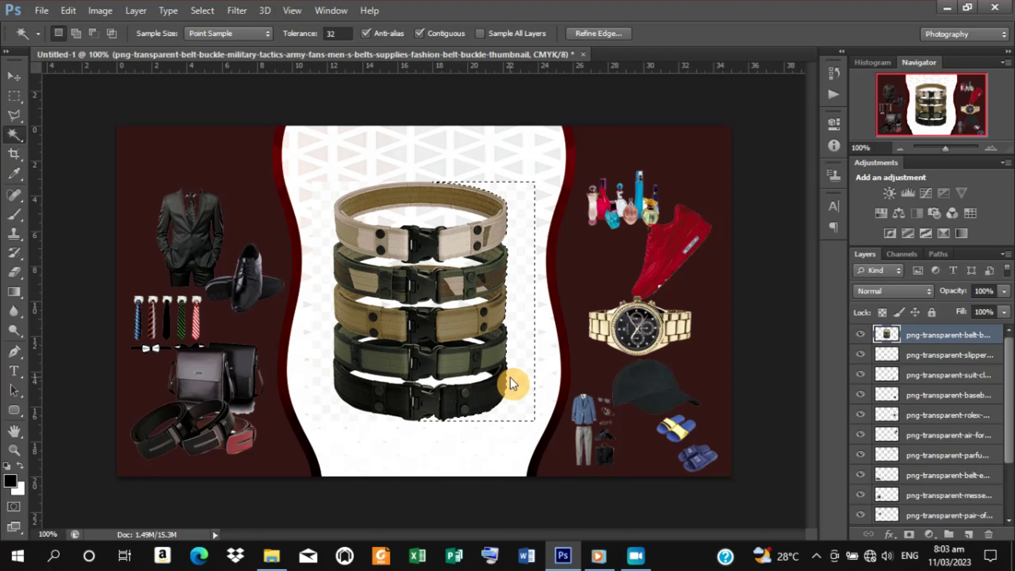
click(329, 330)
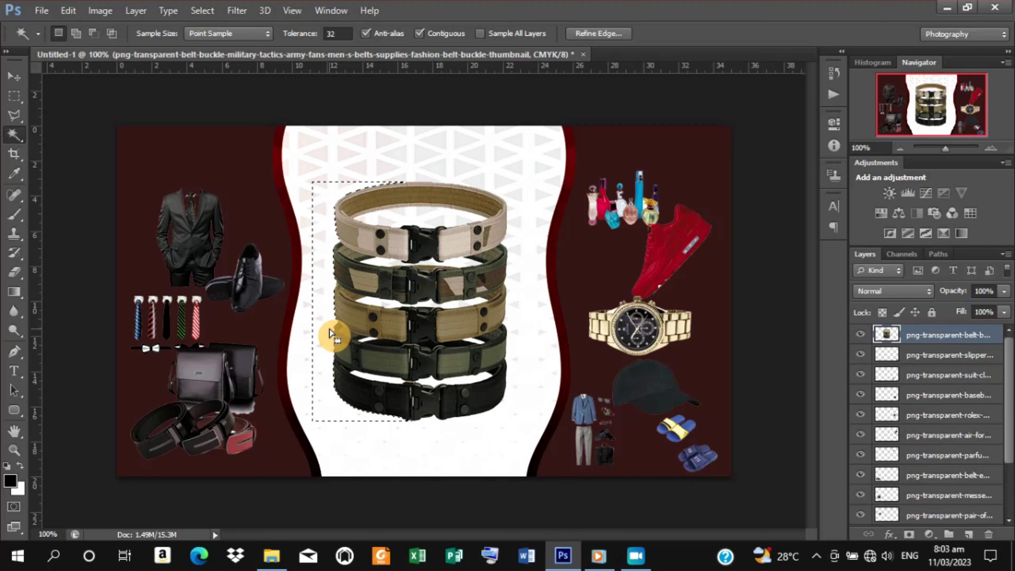
key(Delete)
key(ctrl+d)
click(12, 85)
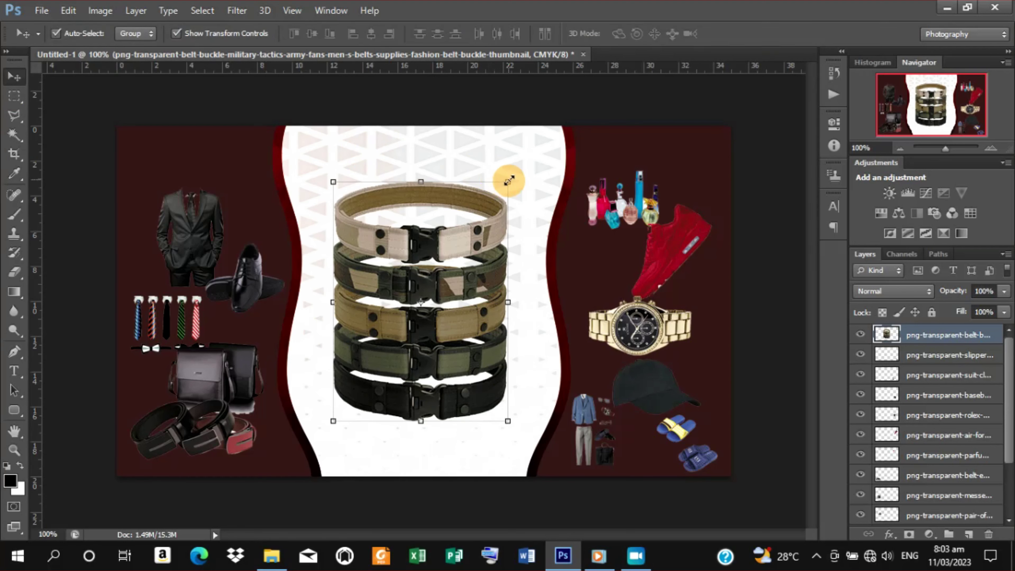
Scale the belt stack to about 28% beside the gold watch and commit.
mouse_move(509, 180)
mouse_down()
mouse_move(439, 261)
mouse_move(568, 291)
mouse_move(709, 352)
mouse_up()
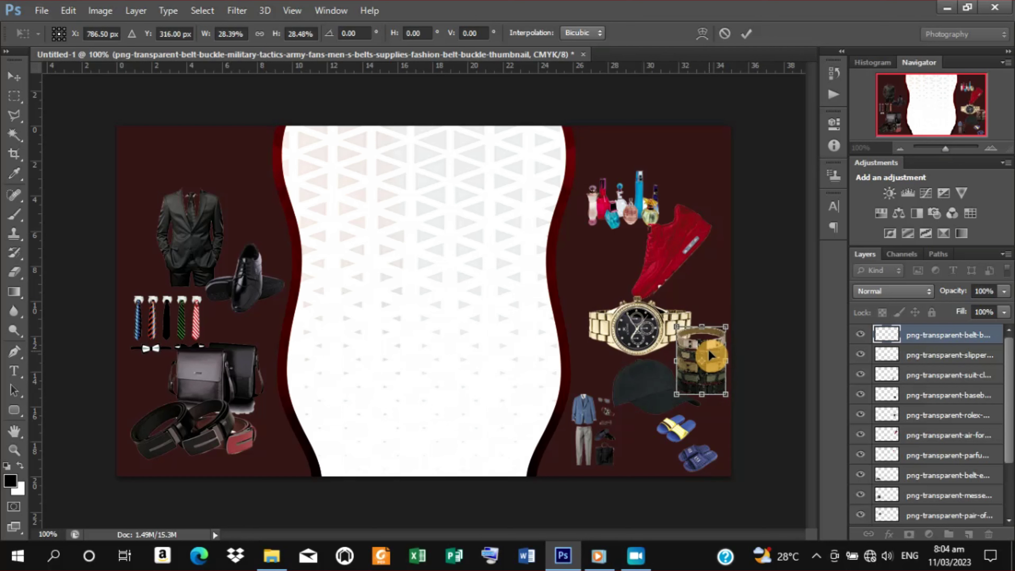
click(746, 34)
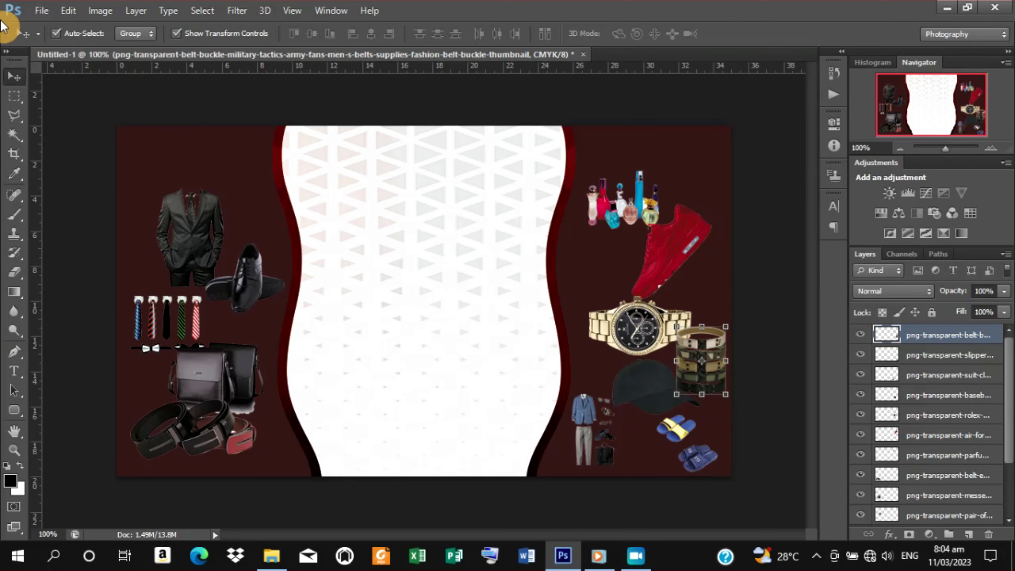
click(41, 10)
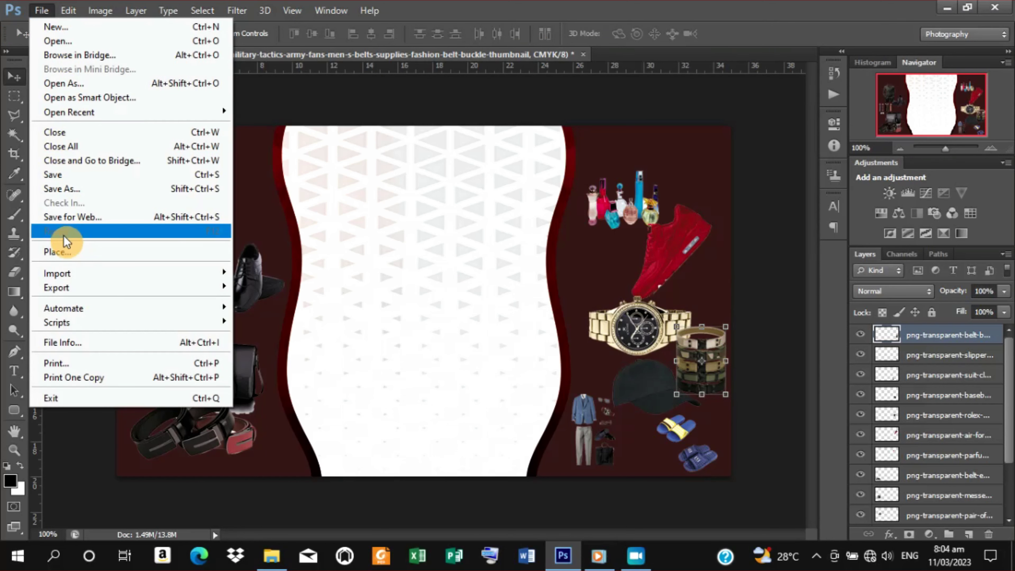
Place the red bow tie image from MENS CLOTHENS at full size in the banner centre.
click(60, 252)
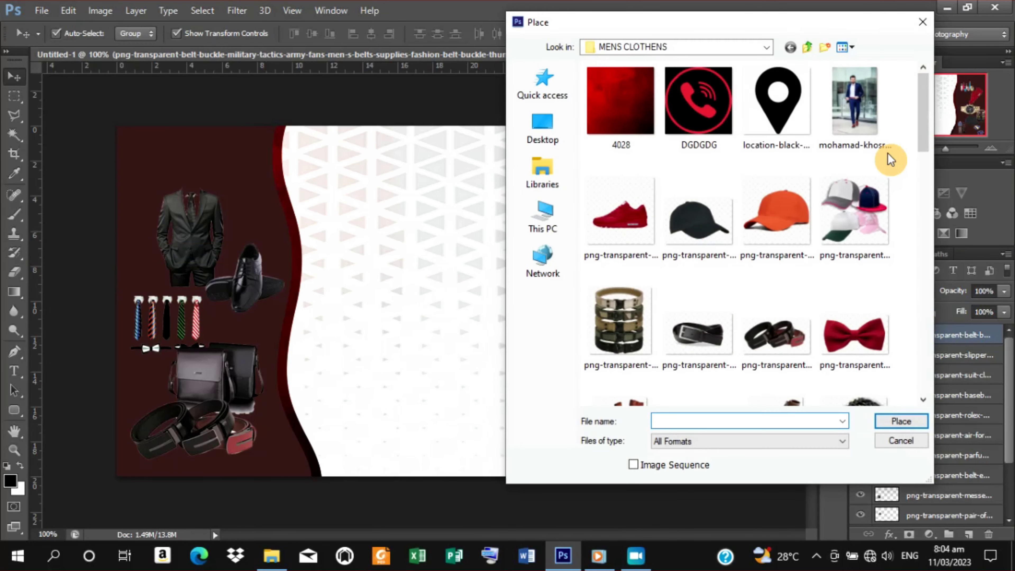
drag(925, 116, 927, 169)
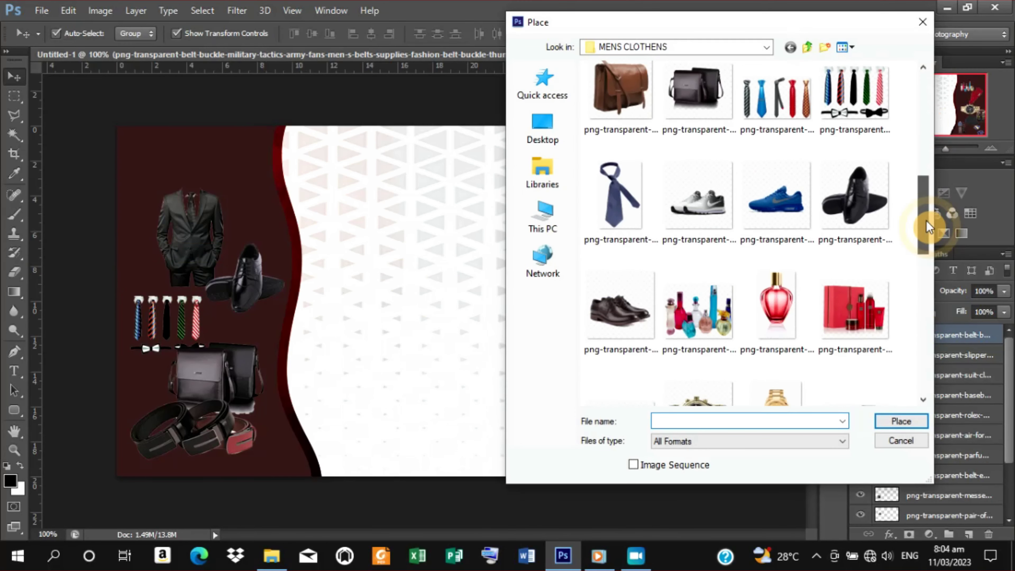
click(860, 134)
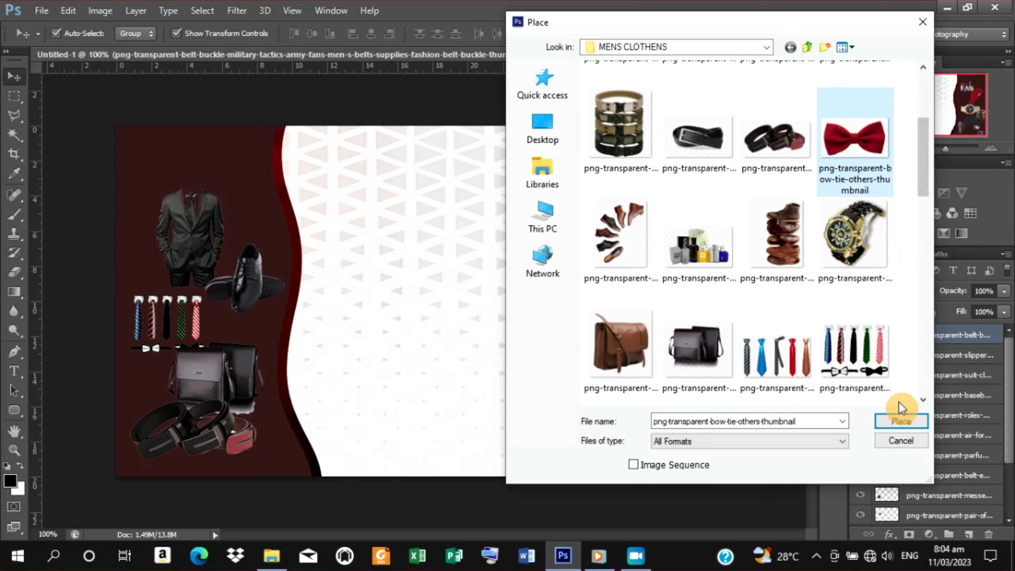
click(895, 422)
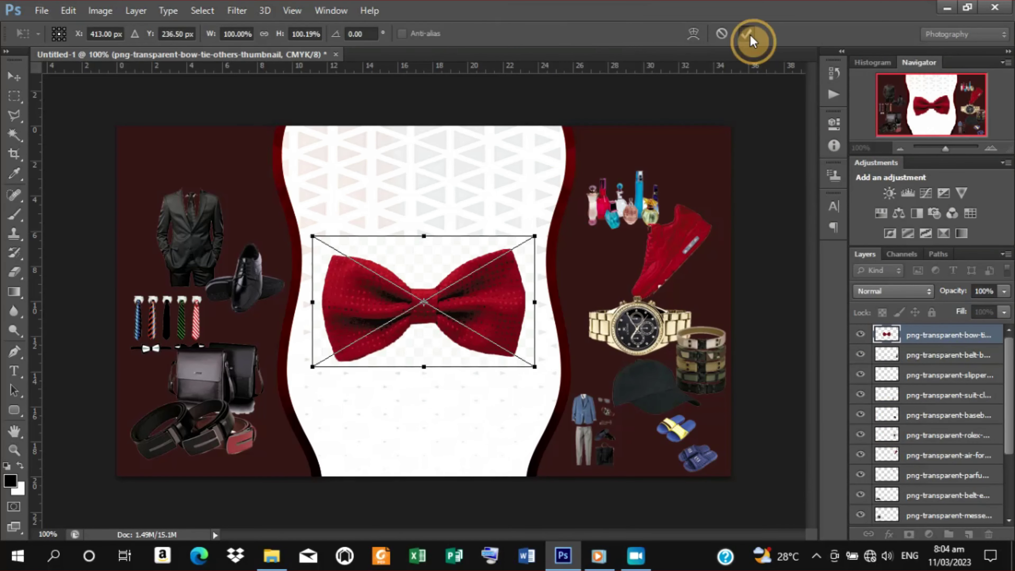
click(747, 34)
Rasterize the bow tie layer and delete its checkered backdrop with the Magic Wand.
right_click(939, 342)
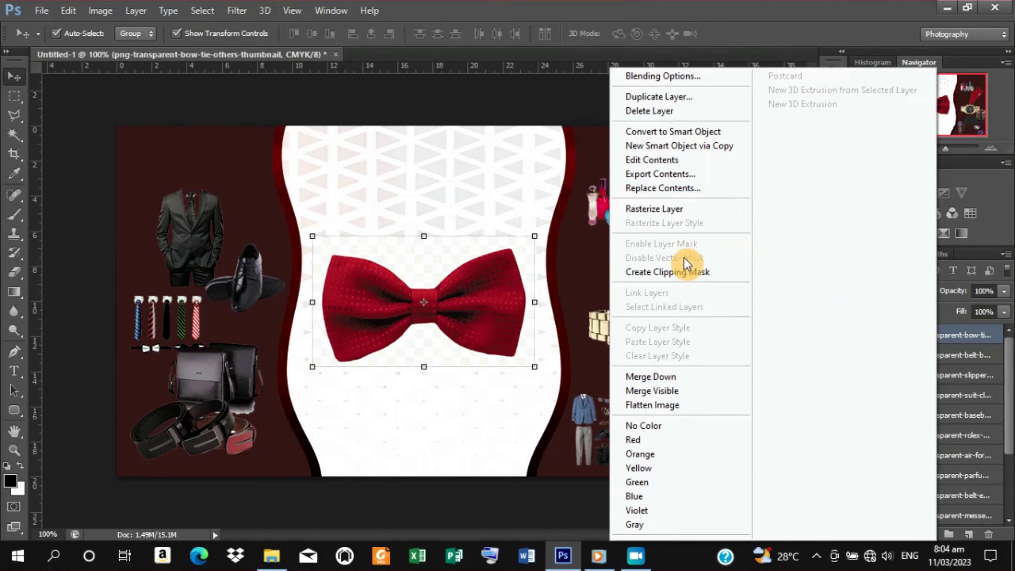
click(674, 209)
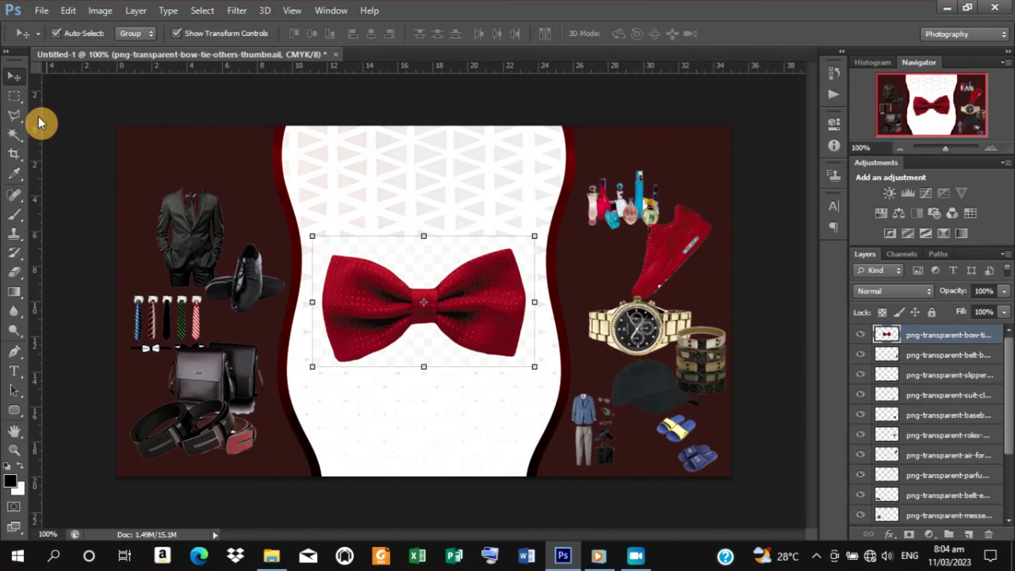
click(28, 135)
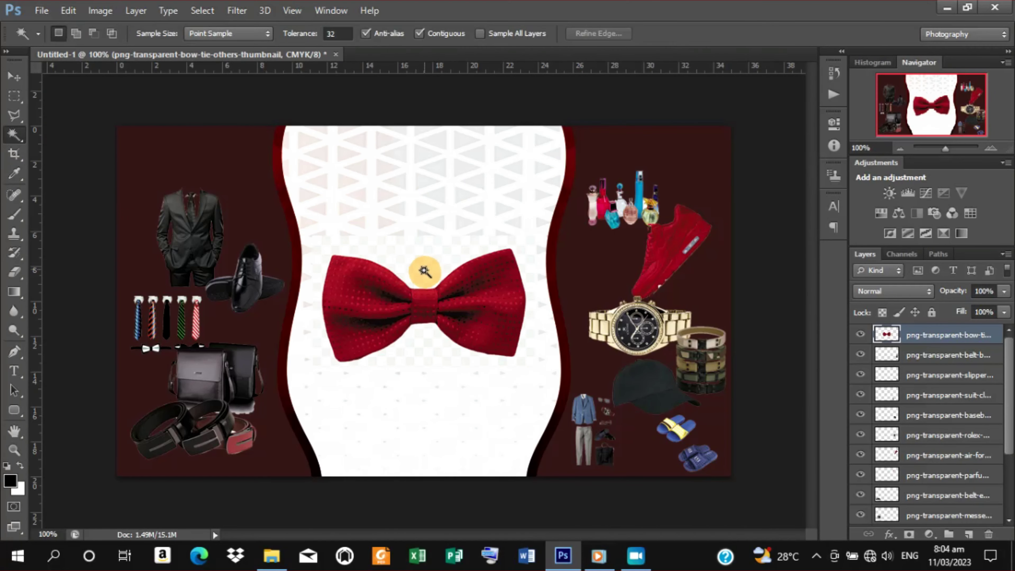
click(425, 278)
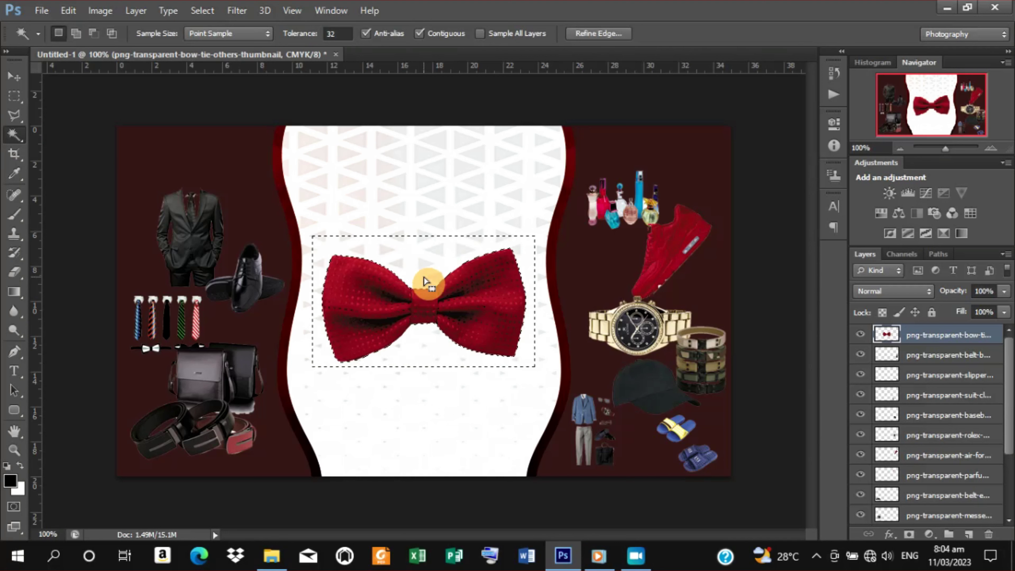
key(Delete)
key(ctrl+d)
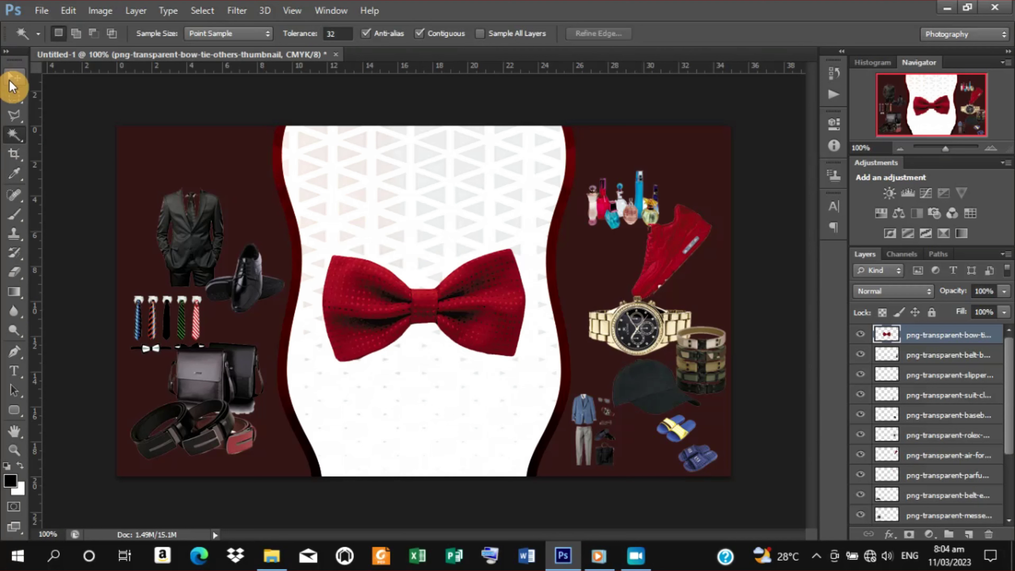
click(14, 76)
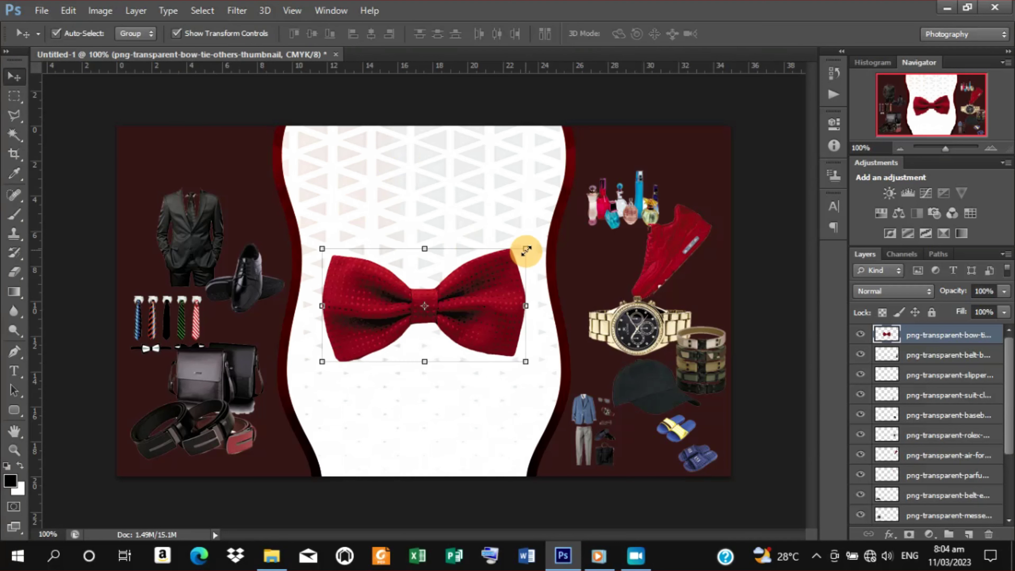
Scale the bow tie to about 47% and set it beside the red sneaker.
drag(526, 251, 473, 280)
mouse_move(448, 314)
mouse_down()
mouse_move(628, 261)
mouse_move(619, 264)
mouse_up()
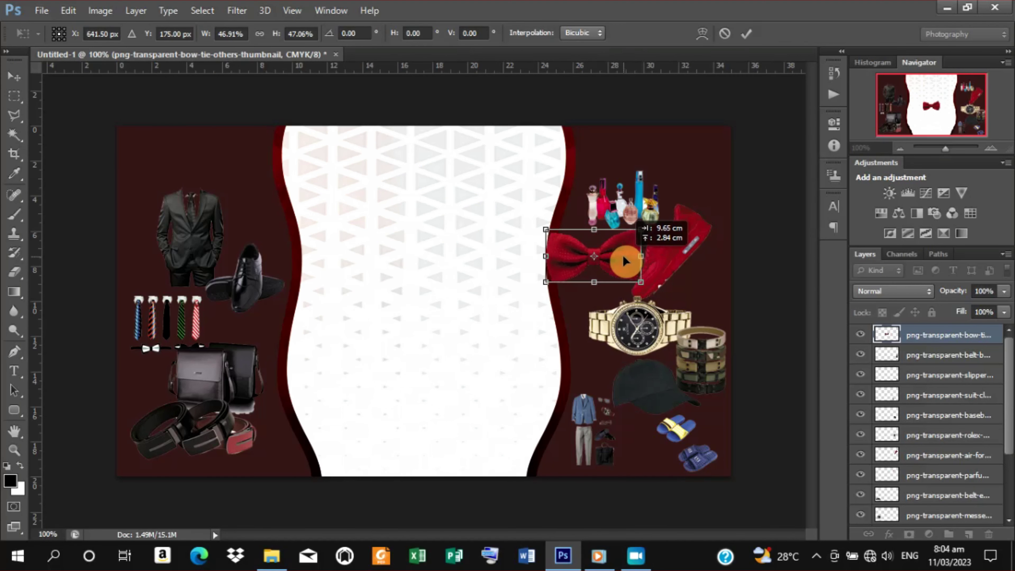
click(747, 39)
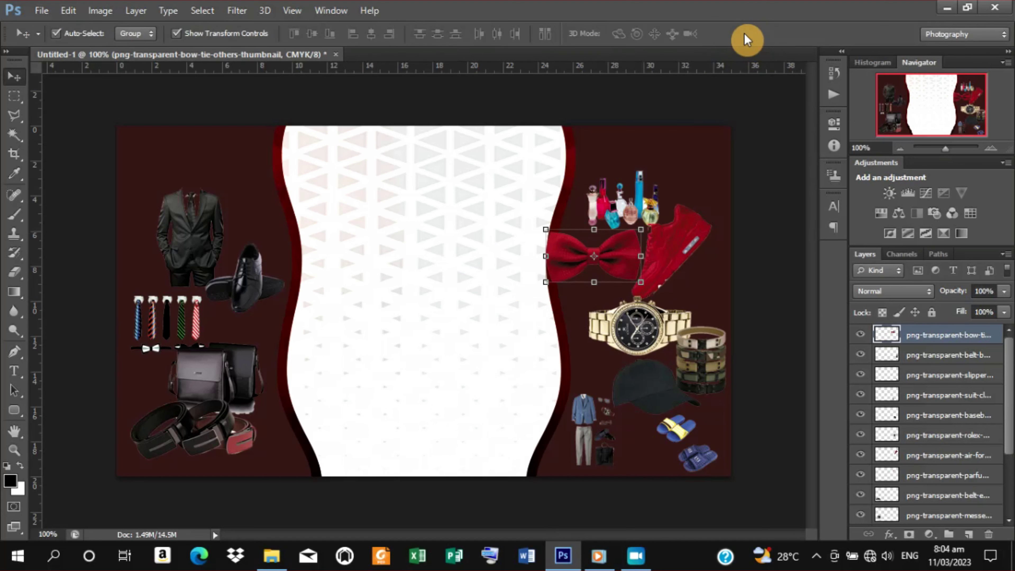
Shrink the suit image slightly and nudge it further left and up.
click(203, 234)
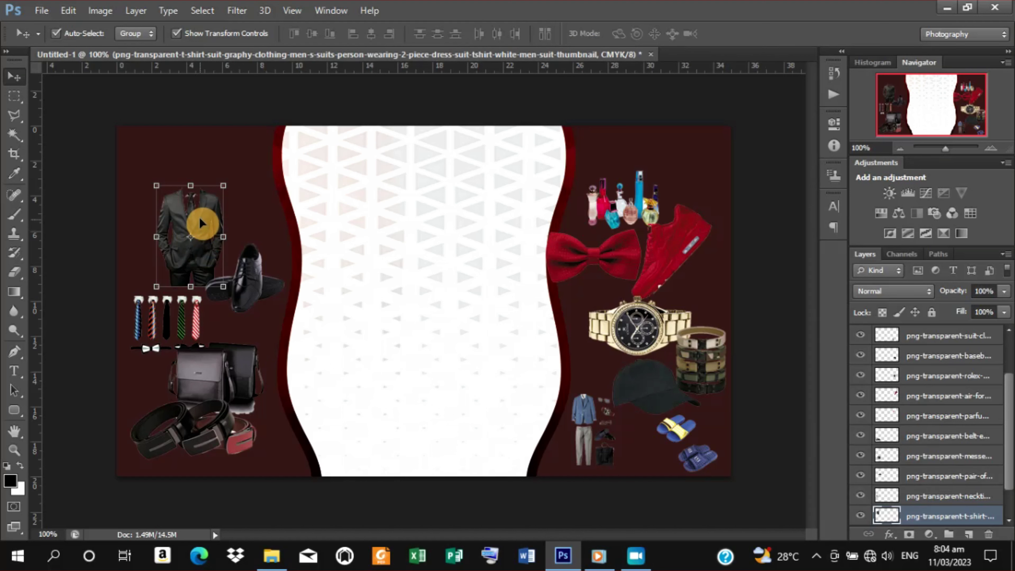
drag(200, 218, 173, 216)
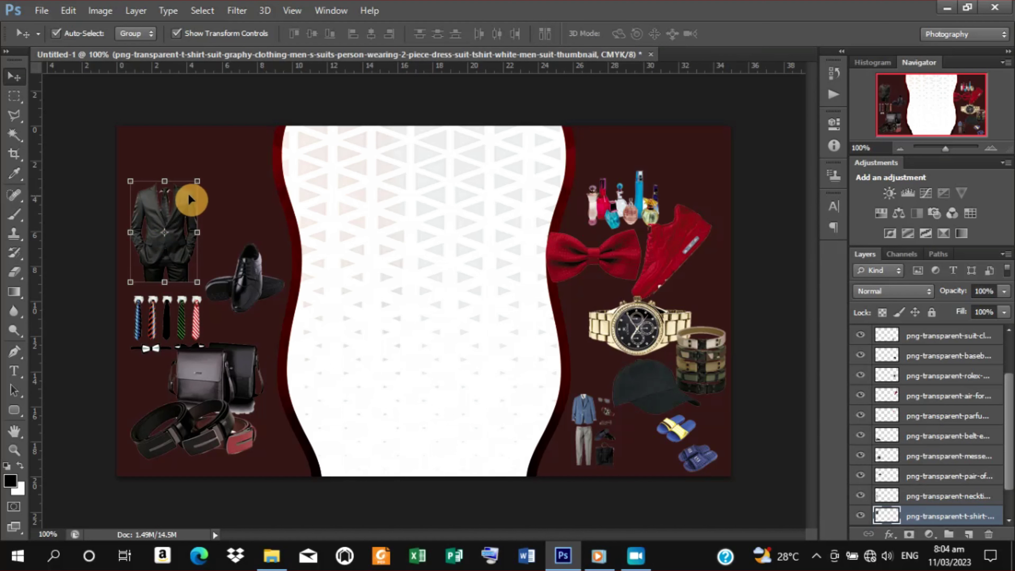
drag(198, 181, 191, 190)
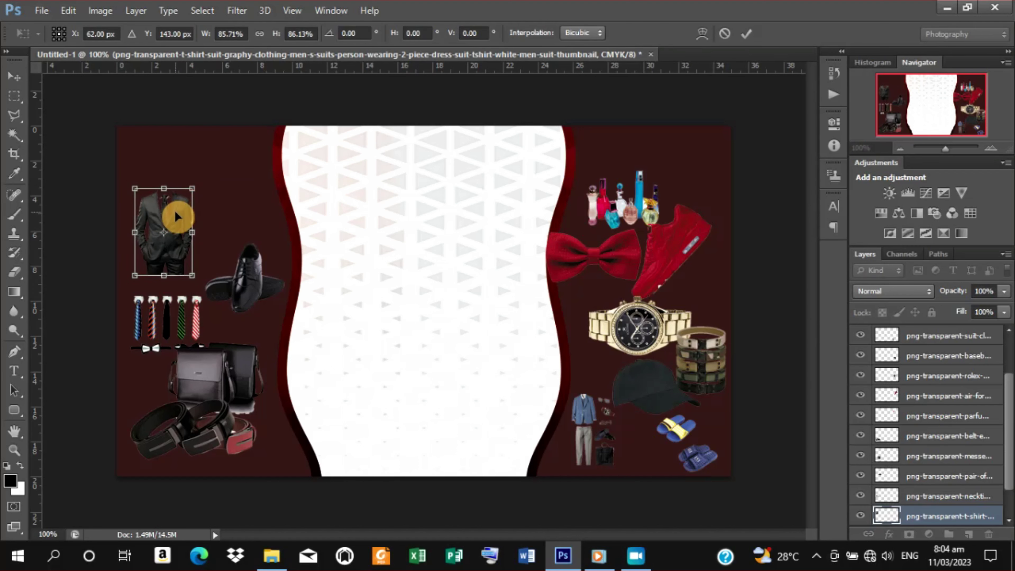
key(Left)
key(Left)
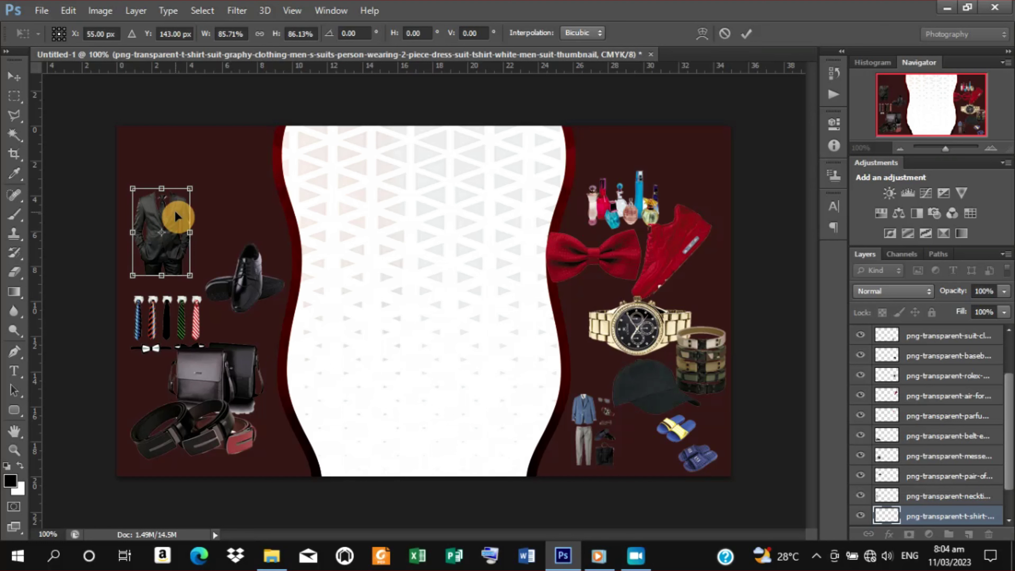
key(Left)
click(751, 32)
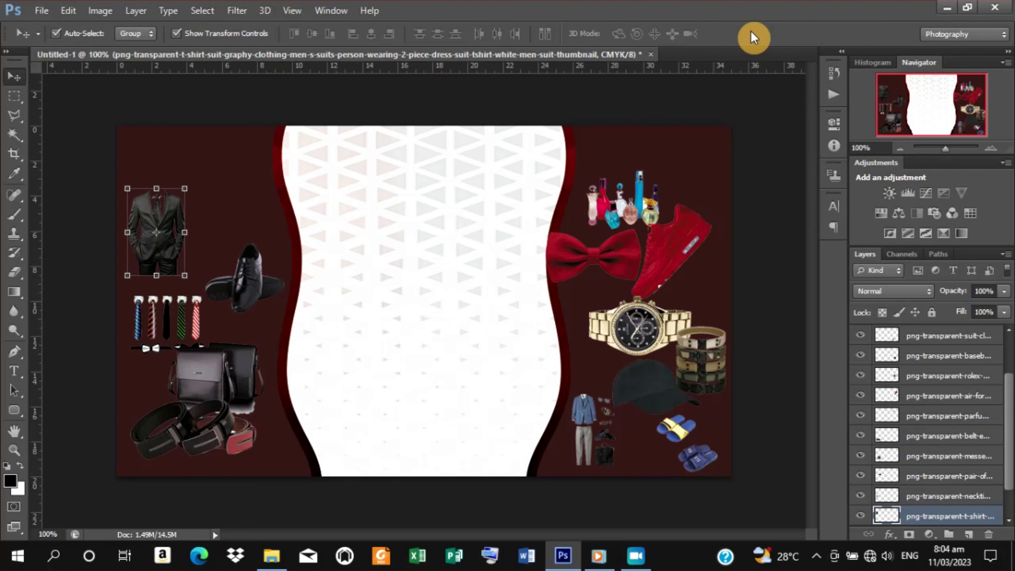
key(Up)
key(Up)
key(Up)
key(Up)
key(Up)
key(Up)
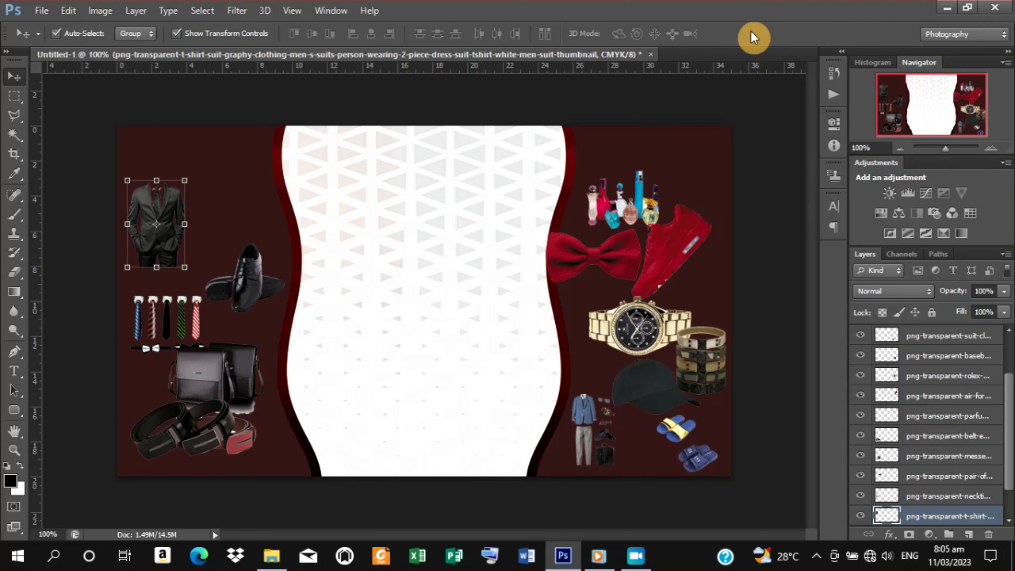
key(Up)
key(Up)
key(Up)
key(Up)
key(Up)
key(Up)
key(Up)
key(Up)
key(Up)
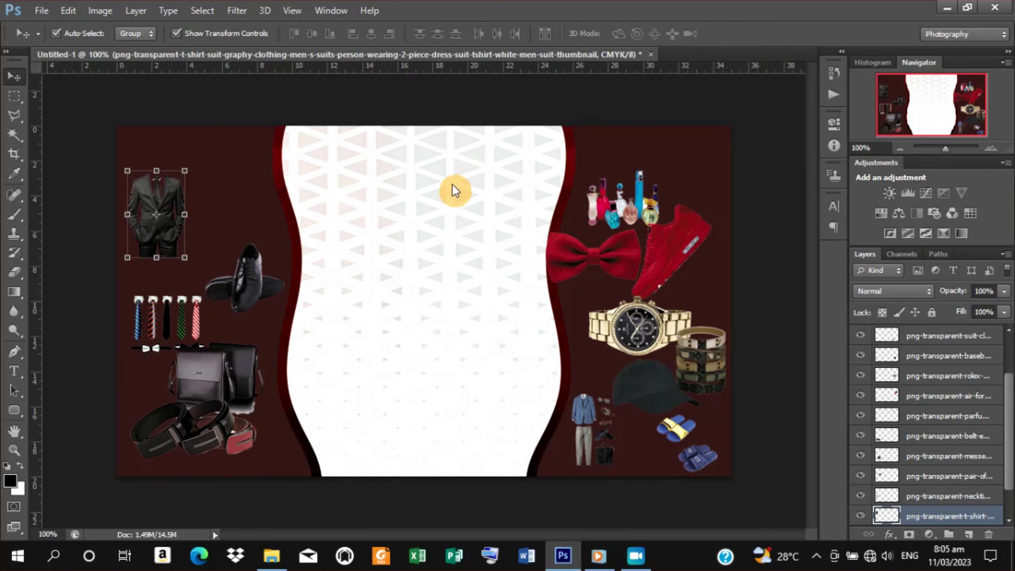
Move the black dress shoes, neckties and messenger bag up beside the suit.
click(261, 281)
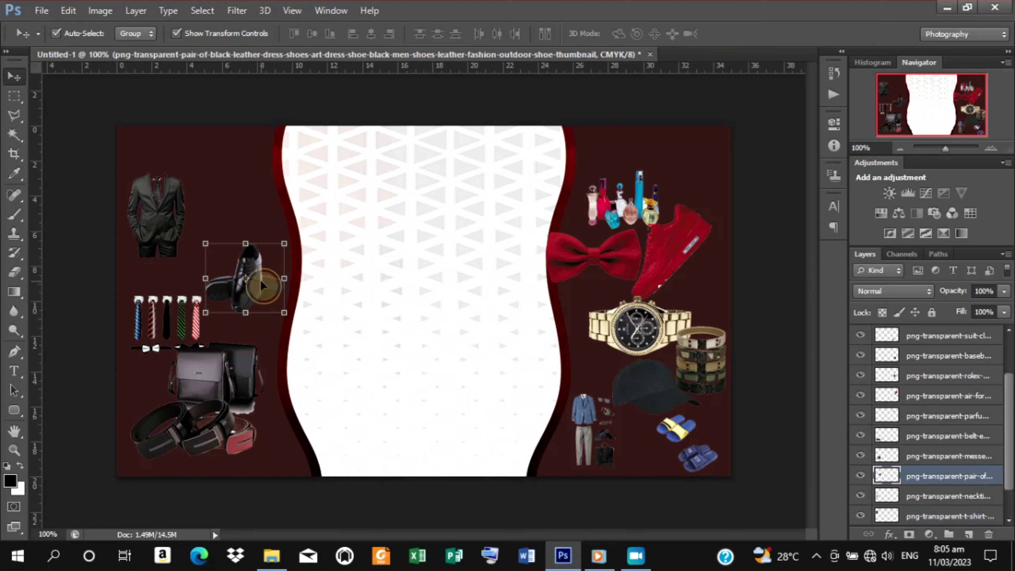
drag(260, 280, 252, 228)
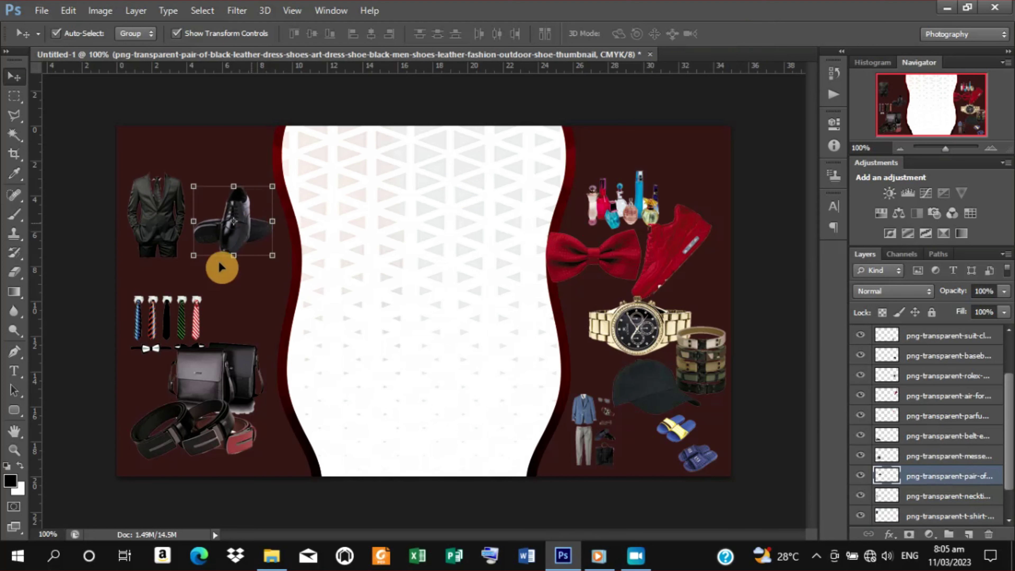
click(175, 323)
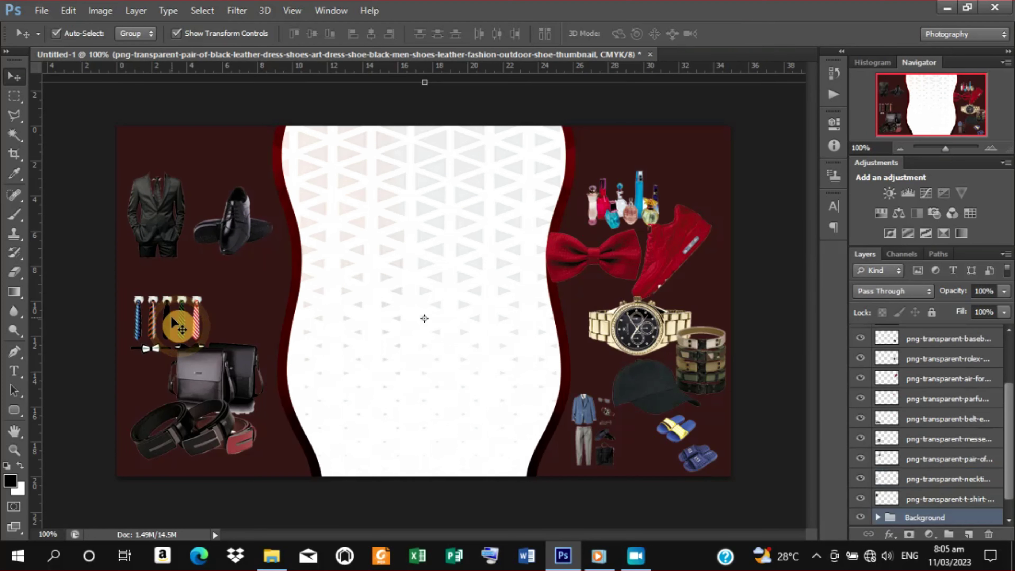
drag(199, 323, 188, 293)
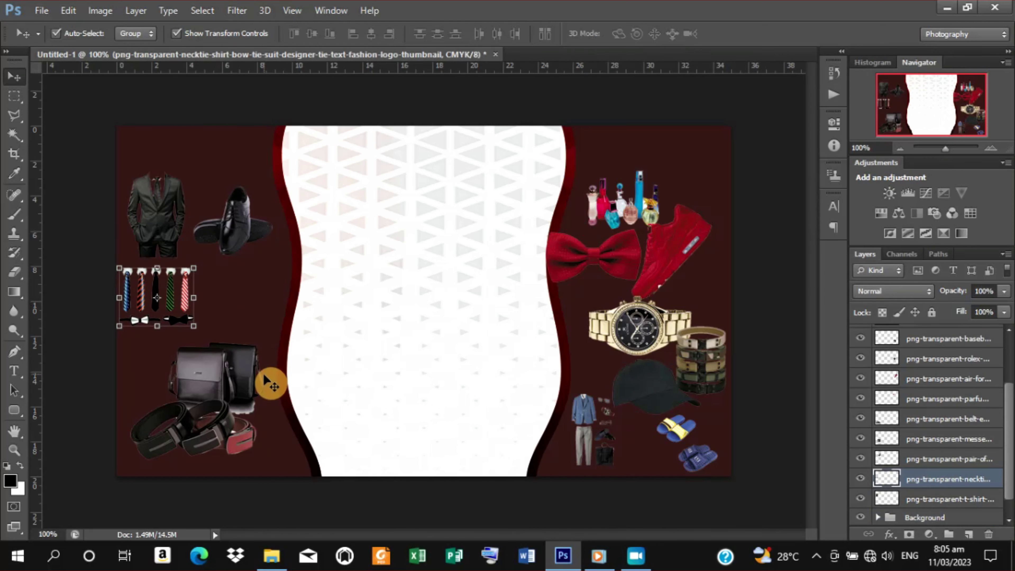
drag(239, 355, 261, 297)
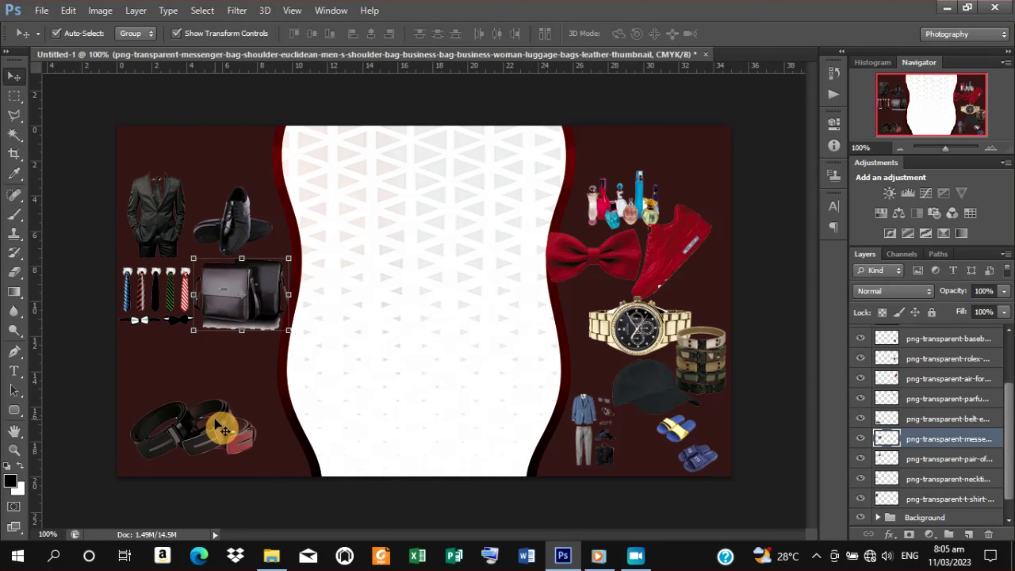
Move the belts up-left and shrink them to about 81%, then shrink the messenger bag to about 86%.
mouse_move(213, 424)
mouse_down()
mouse_move(192, 368)
mouse_move(237, 340)
mouse_up()
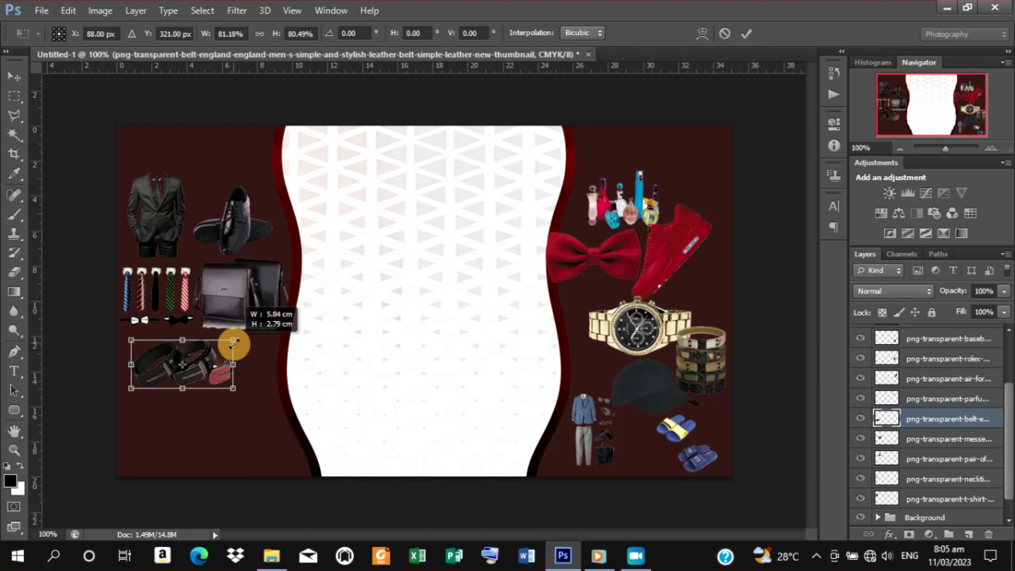
drag(237, 341, 233, 341)
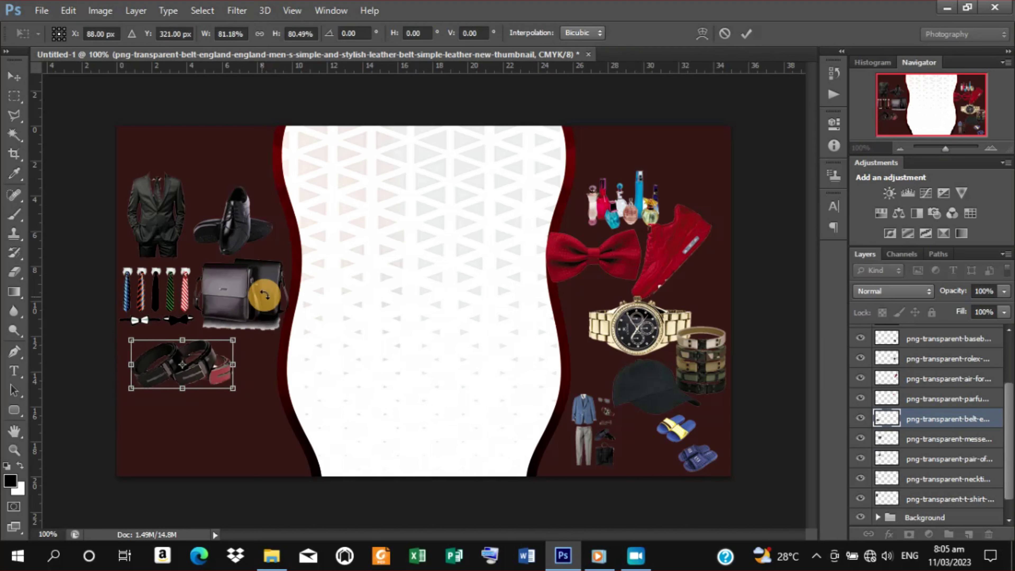
click(747, 33)
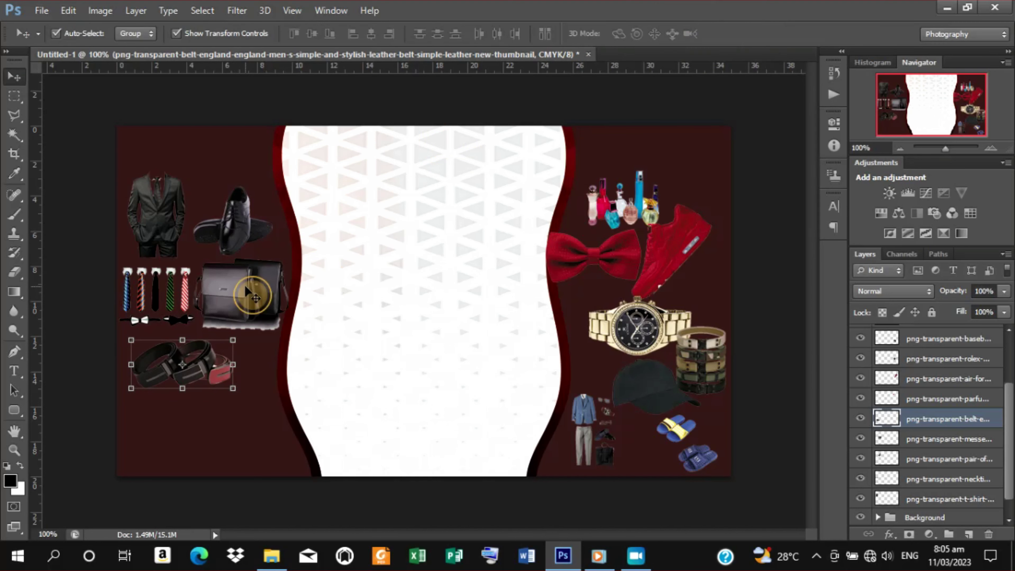
click(256, 289)
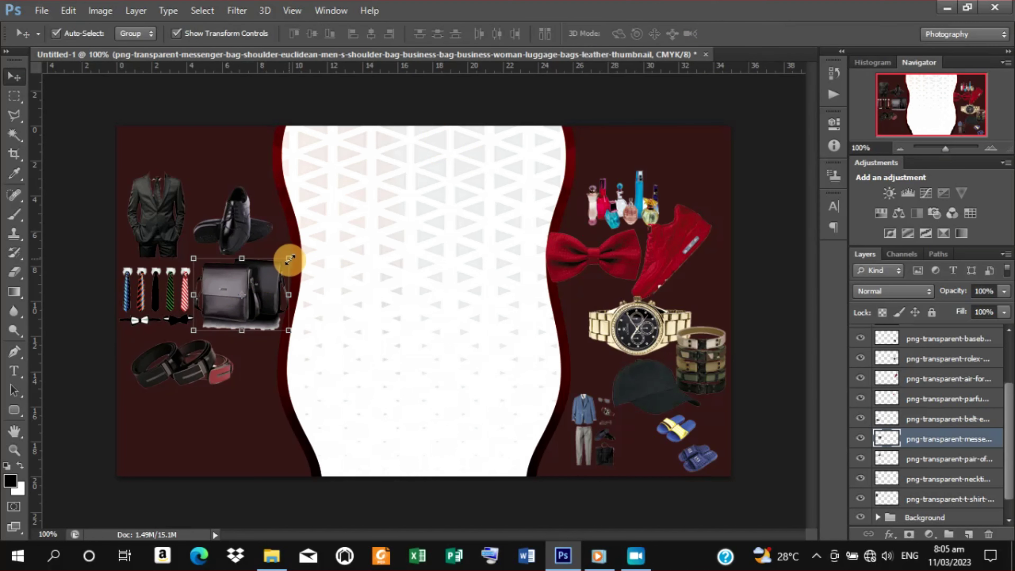
drag(290, 259, 282, 264)
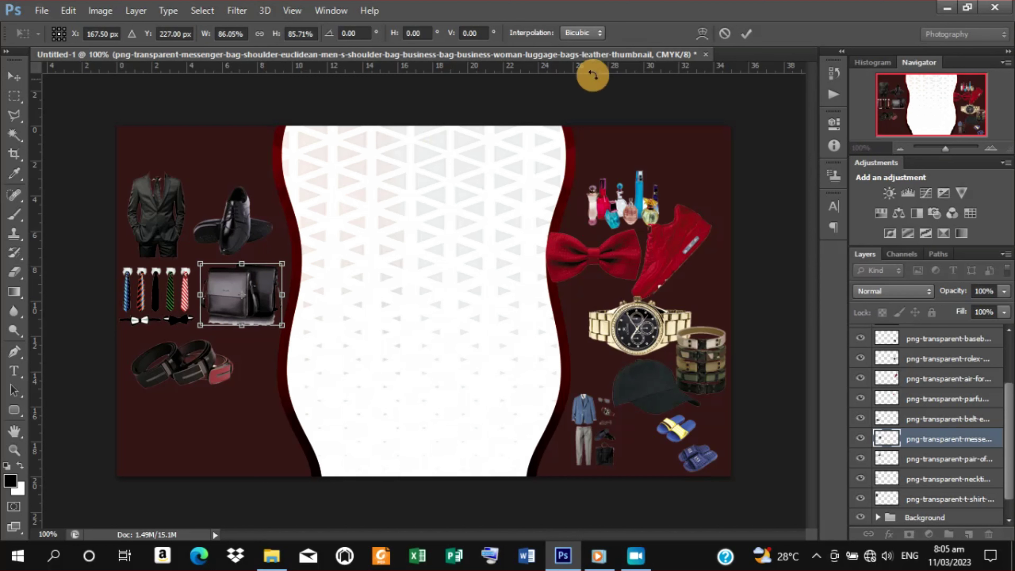
click(748, 35)
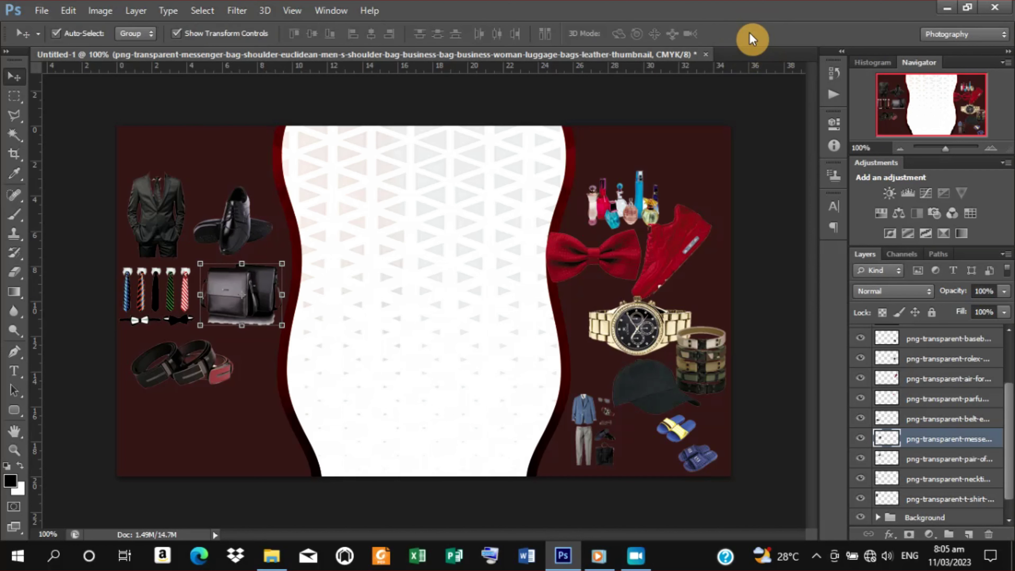
Shrink the red sneaker and nudge it slightly upward.
click(682, 234)
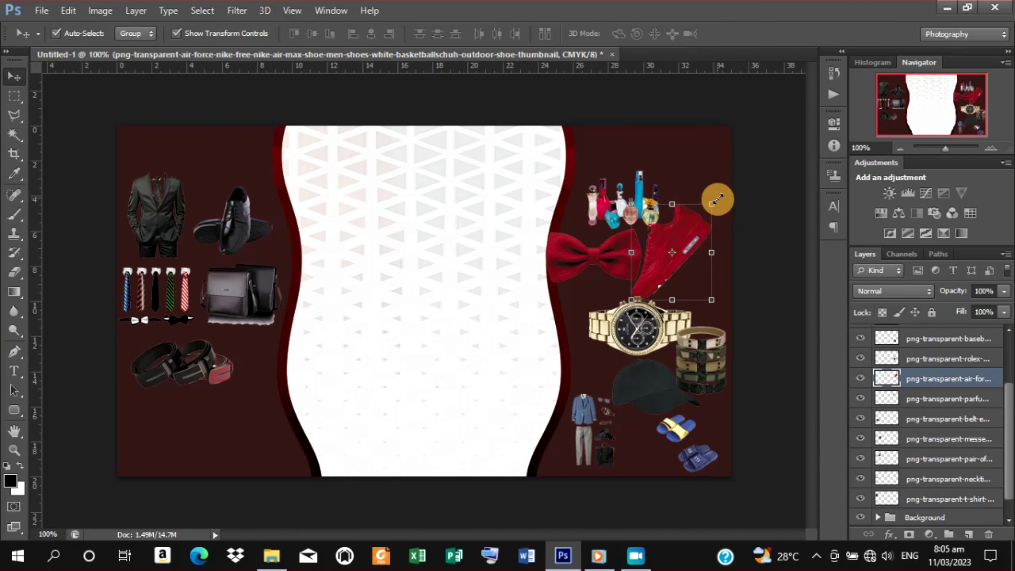
drag(712, 204, 708, 227)
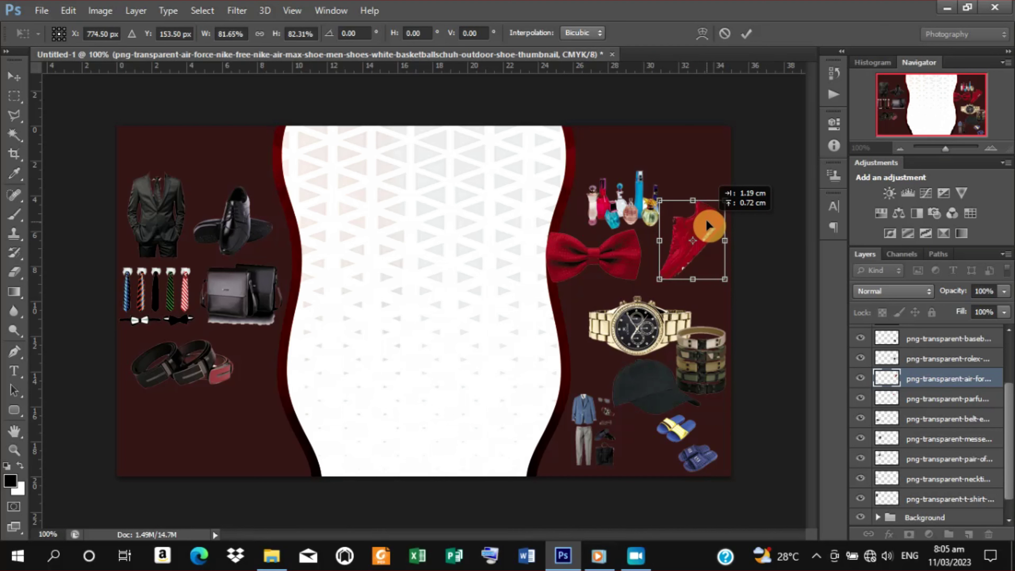
drag(709, 226, 708, 216)
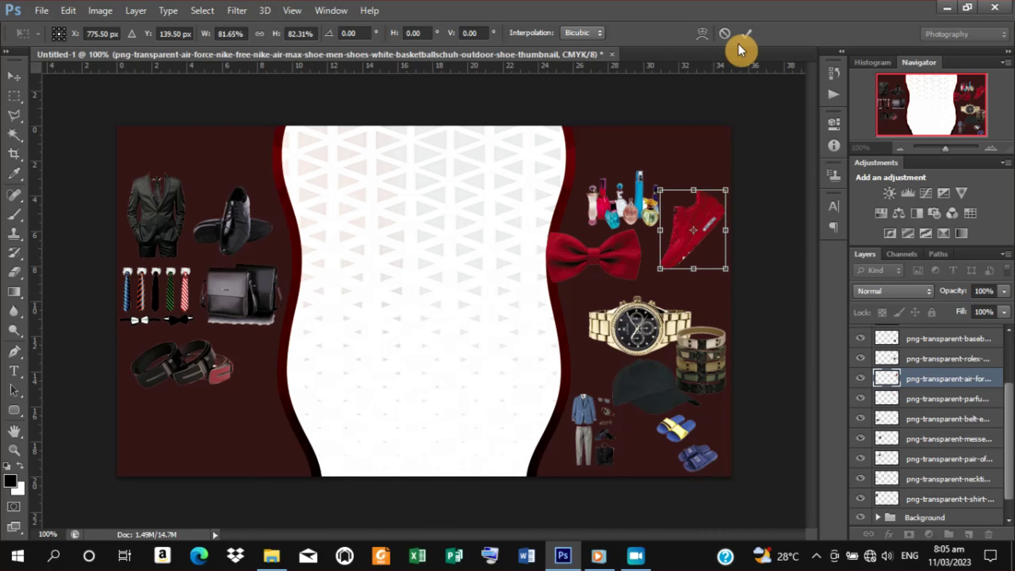
click(691, 105)
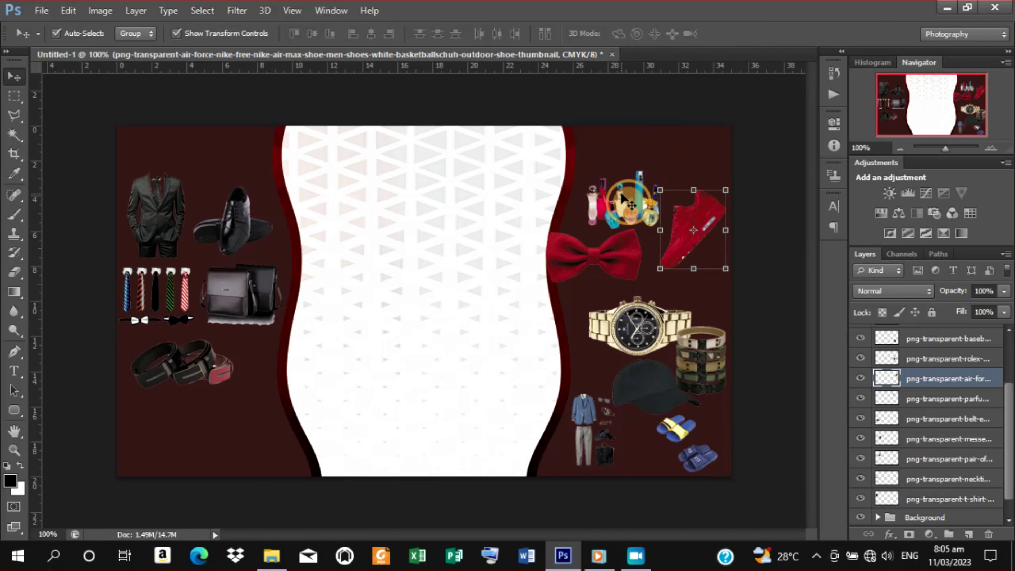
Enlarge the perfume bottles to about 124%, move the sneaker top-right and shift the bow tie right.
click(631, 194)
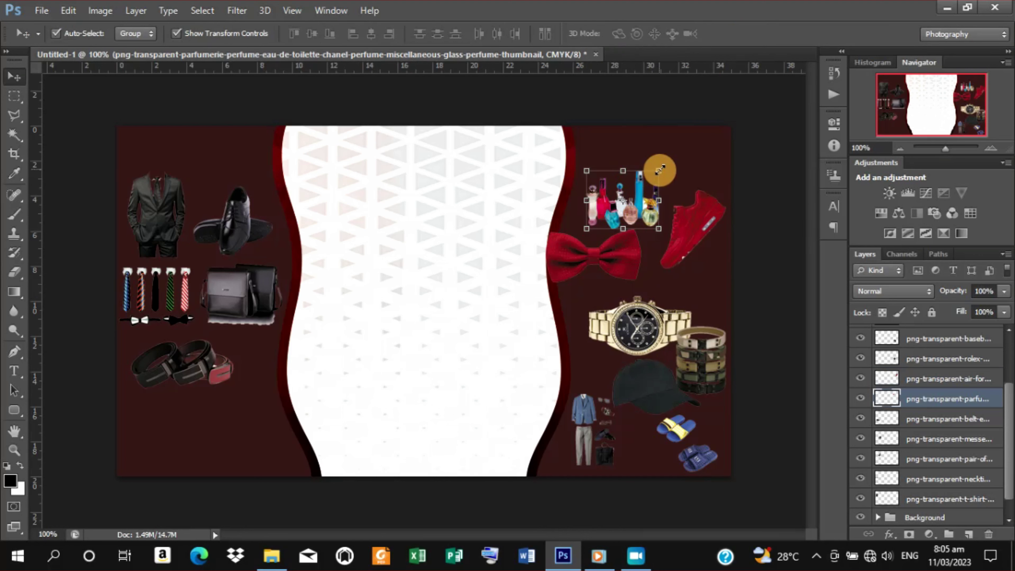
drag(660, 170, 651, 177)
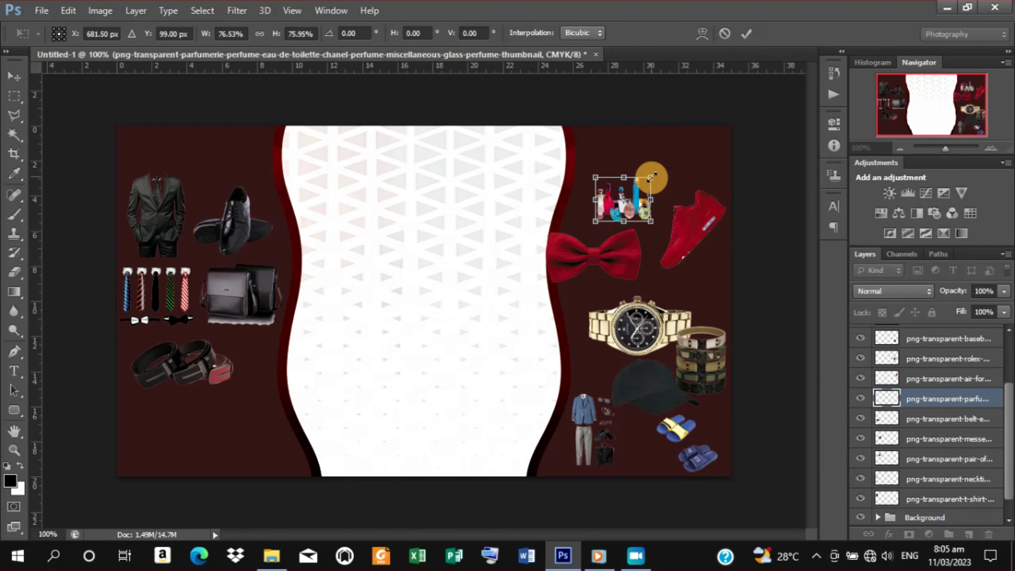
click(745, 38)
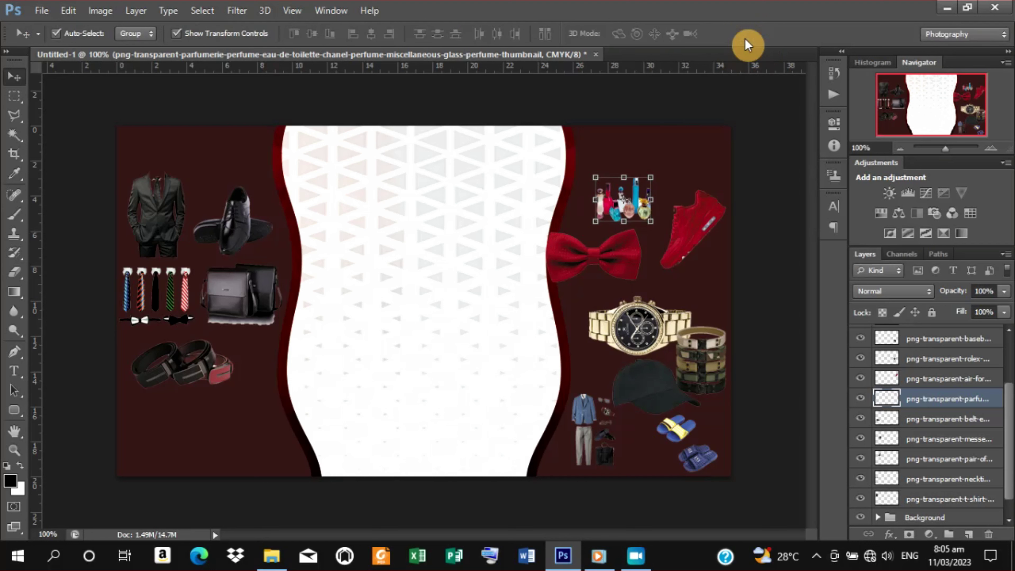
drag(634, 199, 623, 195)
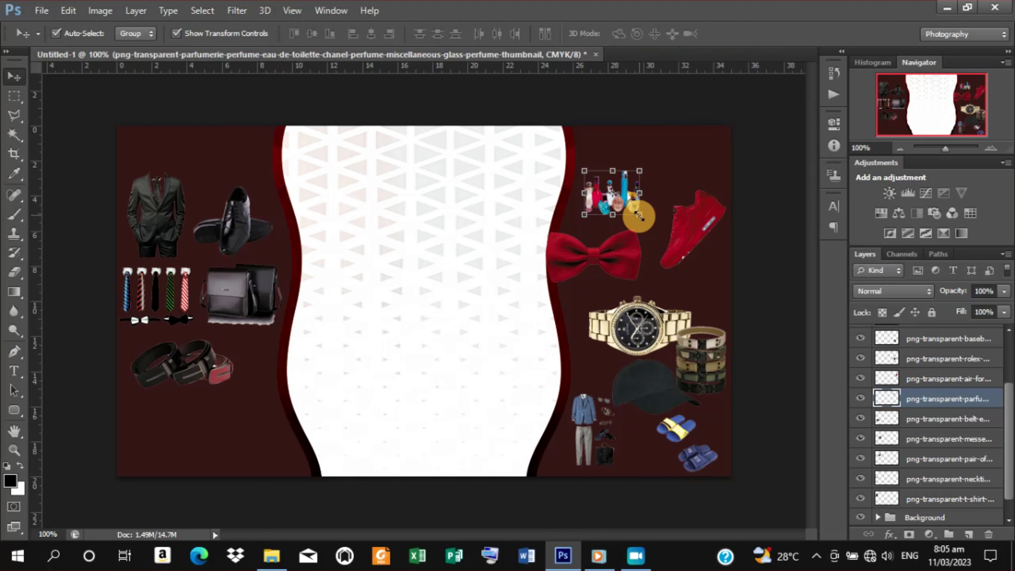
drag(639, 215, 646, 221)
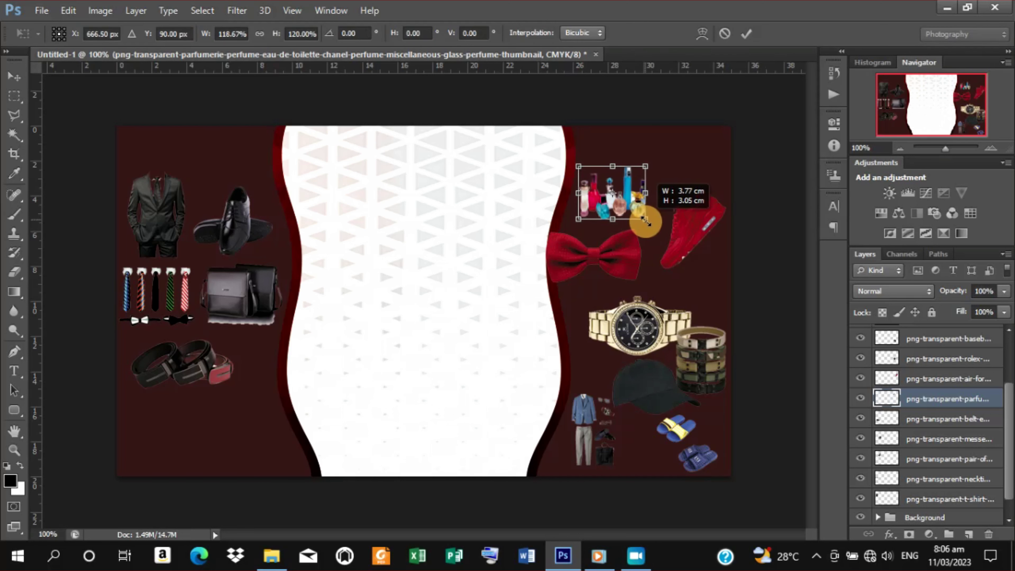
click(745, 34)
drag(716, 194, 683, 192)
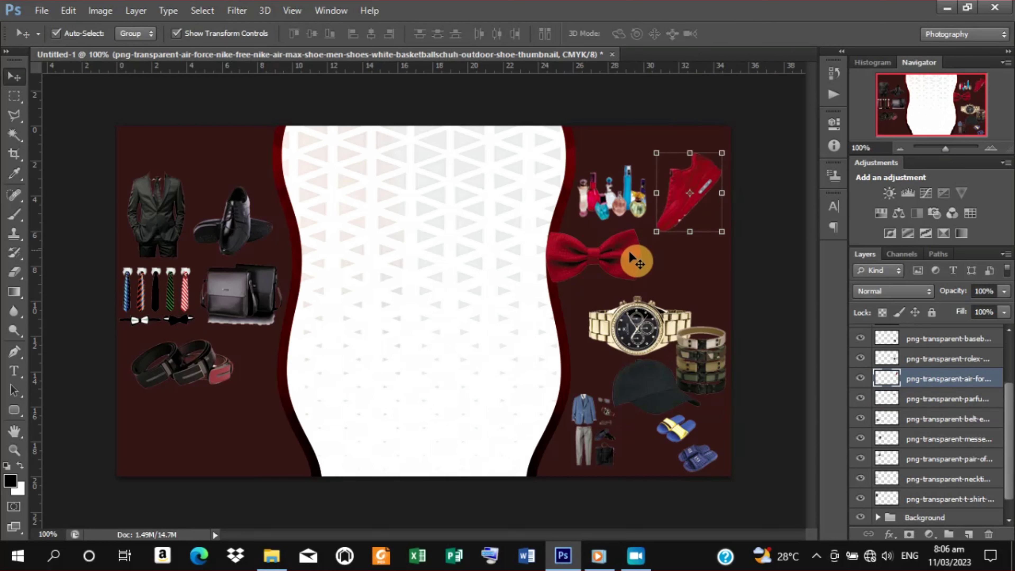
drag(627, 262, 638, 249)
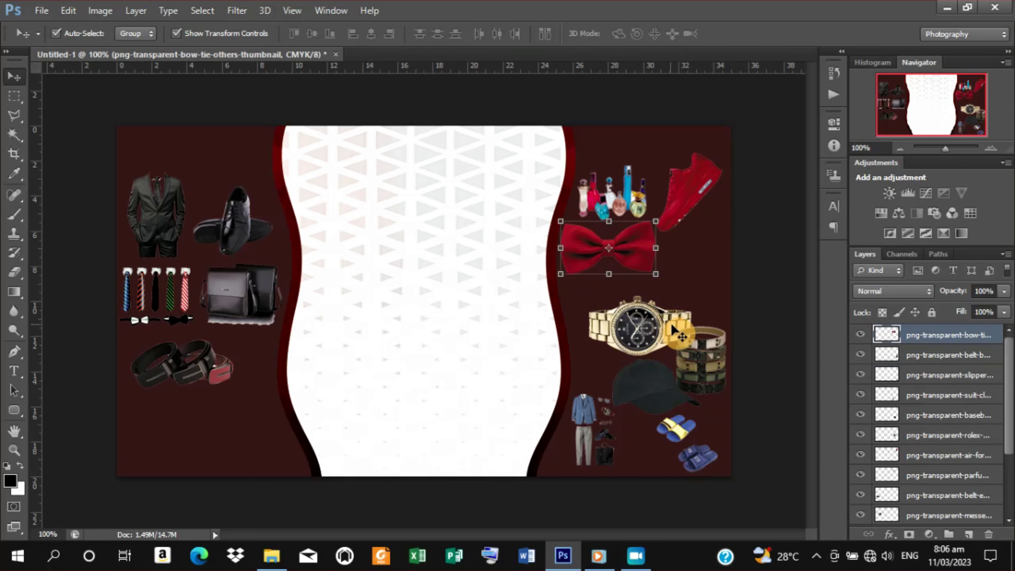
Move the belts beside the bow tie, and shrink and reposition the gold watch and cap.
click(698, 355)
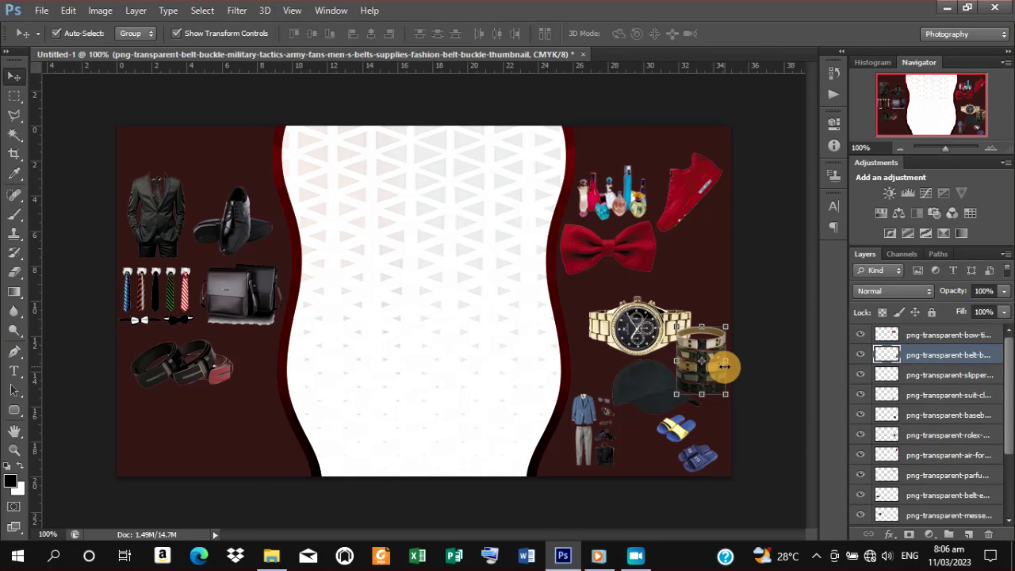
drag(717, 369, 713, 266)
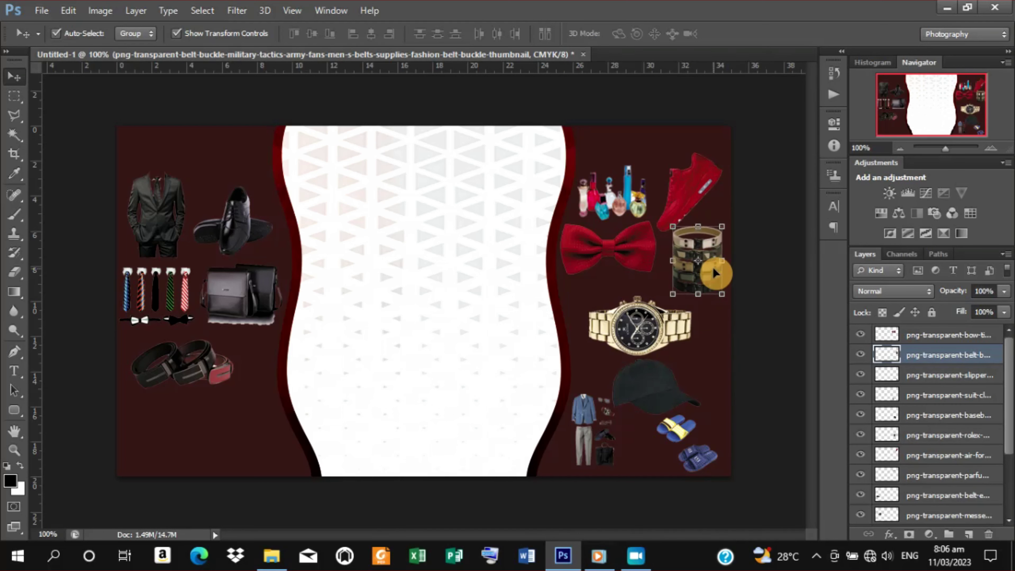
click(667, 329)
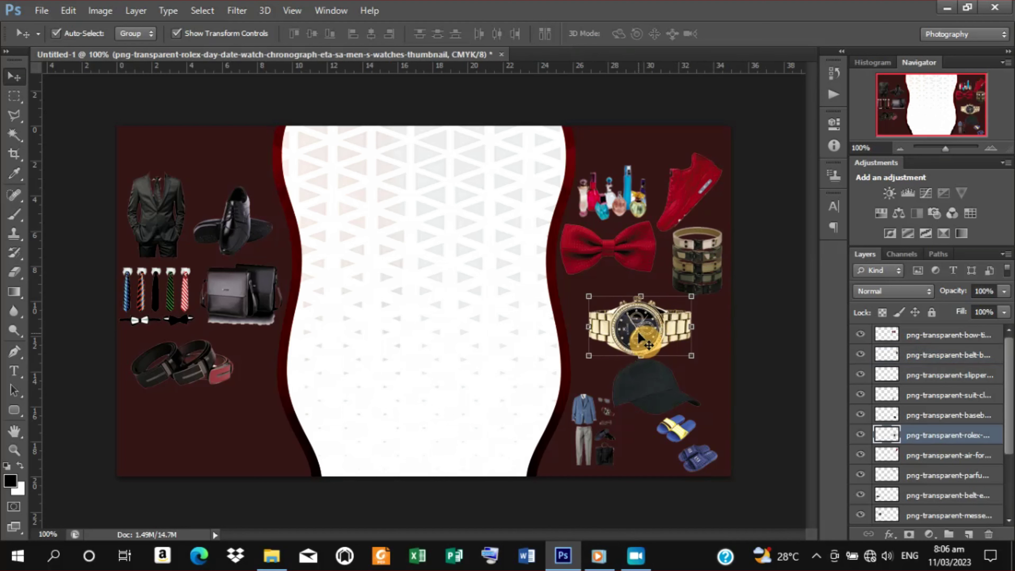
drag(667, 329, 646, 306)
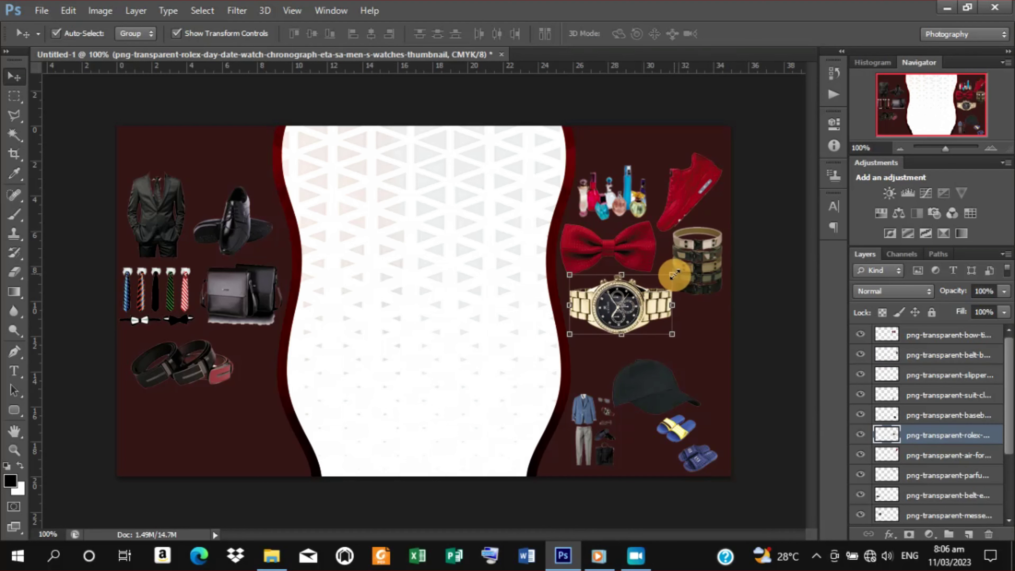
drag(672, 276, 660, 280)
drag(656, 387, 688, 337)
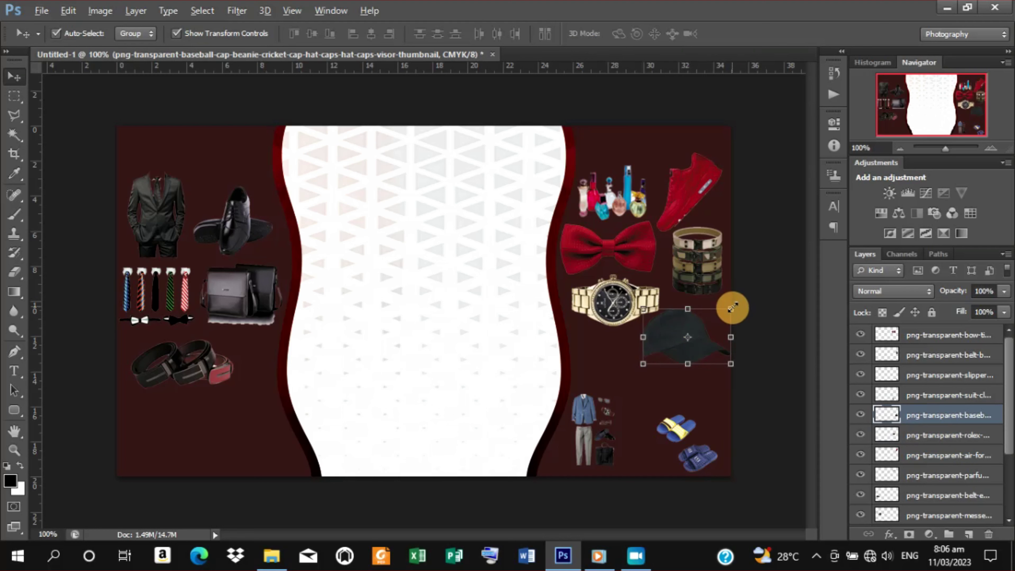
drag(732, 307, 719, 319)
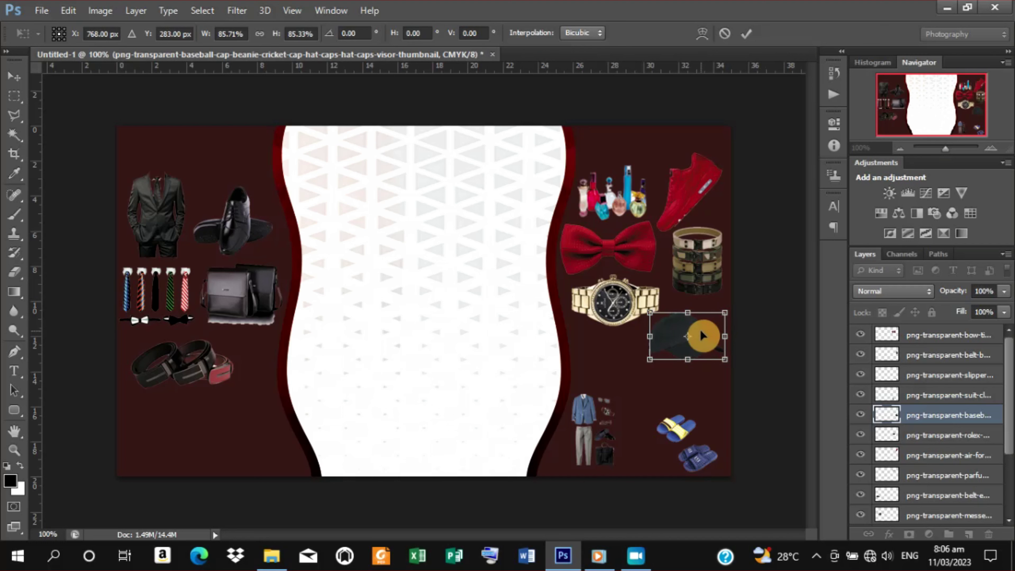
click(746, 34)
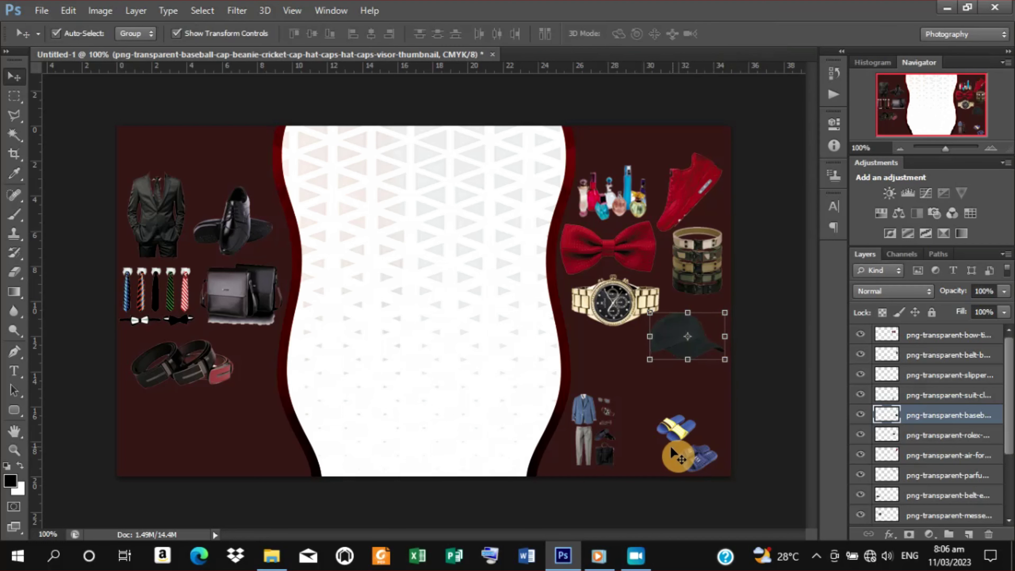
Set the blue slippers beneath the cap and enlarge the suit and slippers to about 132%.
click(682, 441)
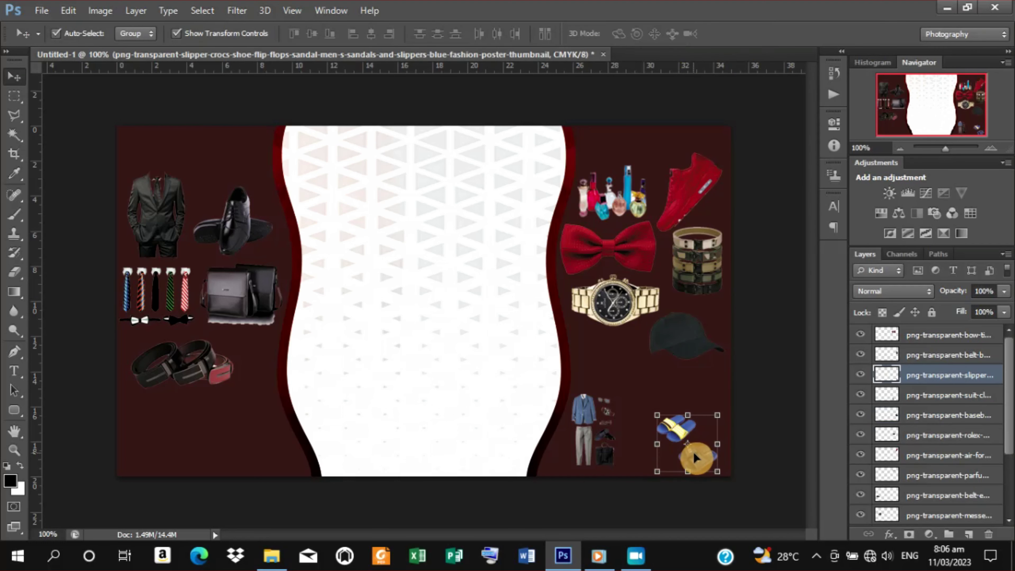
drag(694, 455, 678, 414)
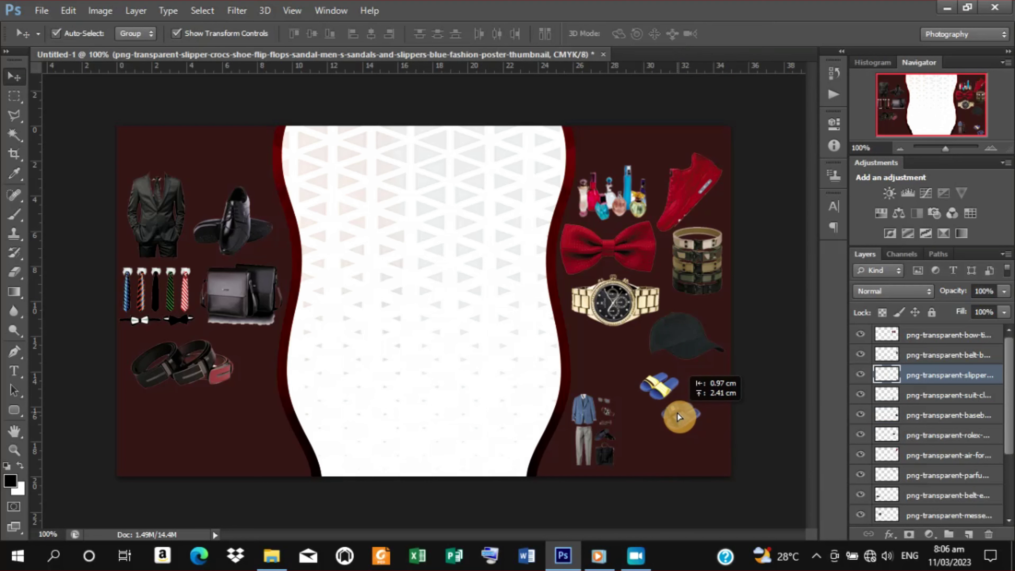
drag(679, 417, 702, 409)
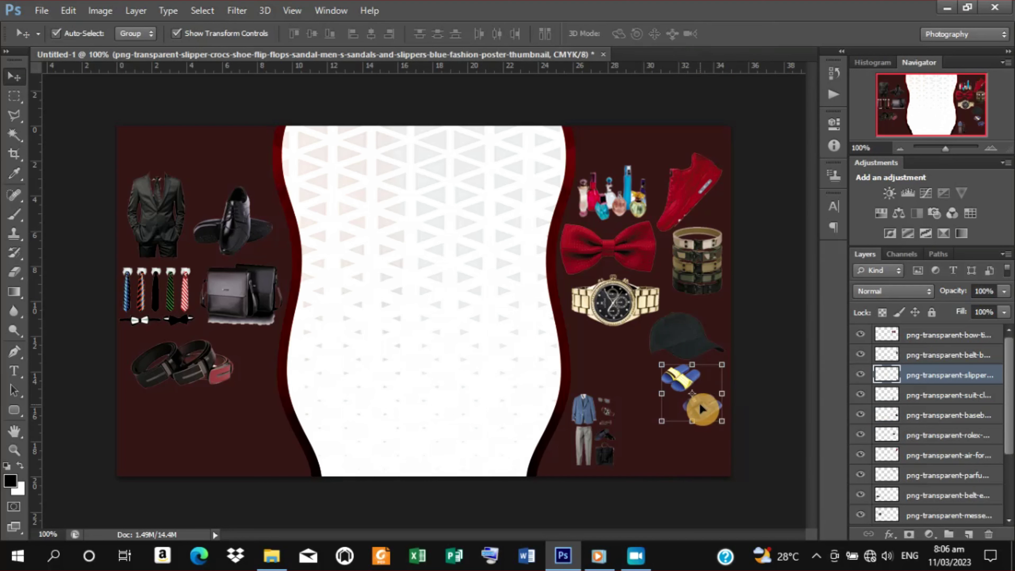
click(598, 441)
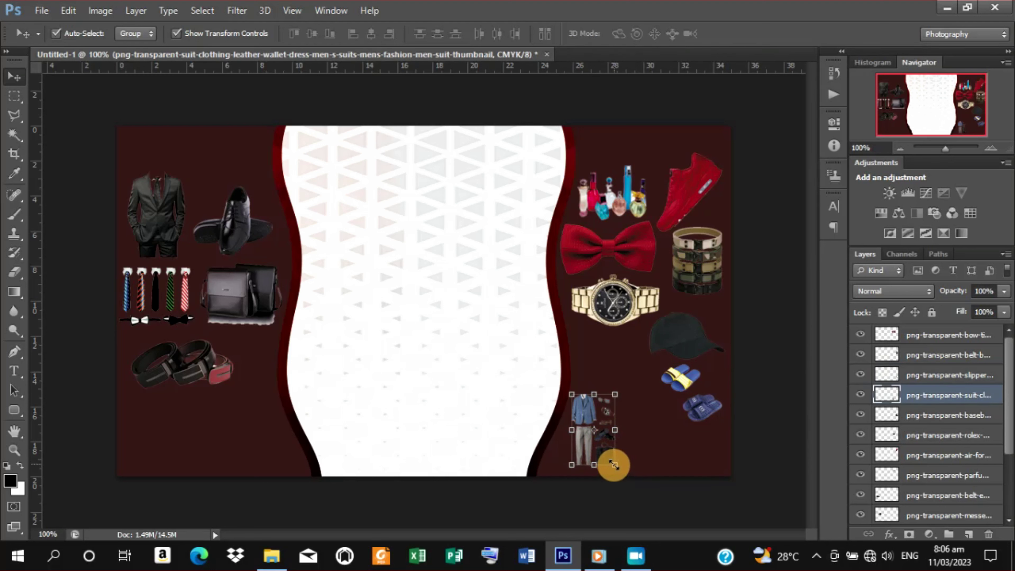
mouse_move(614, 465)
mouse_down()
mouse_move(621, 476)
mouse_move(628, 405)
mouse_up()
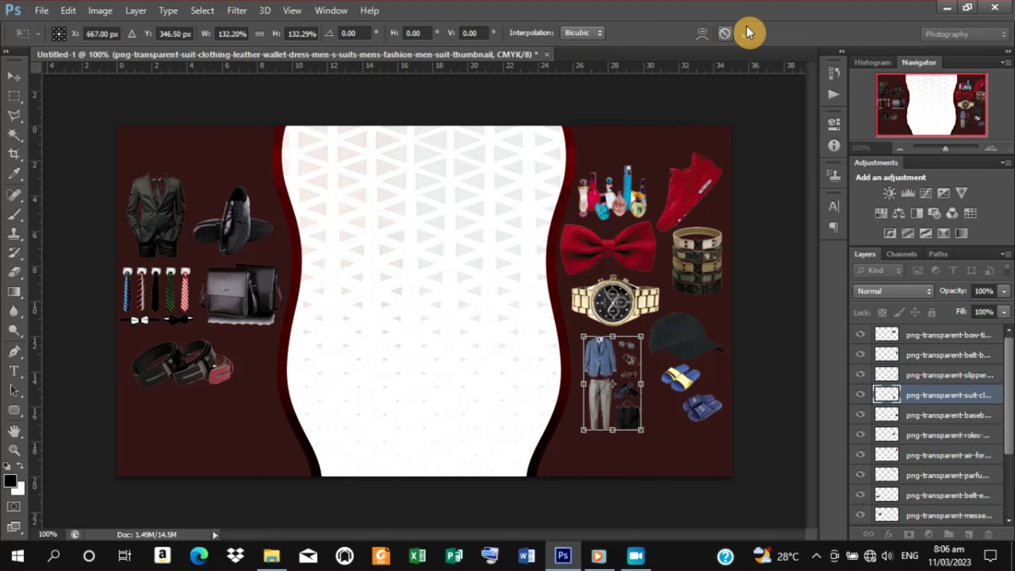
click(752, 31)
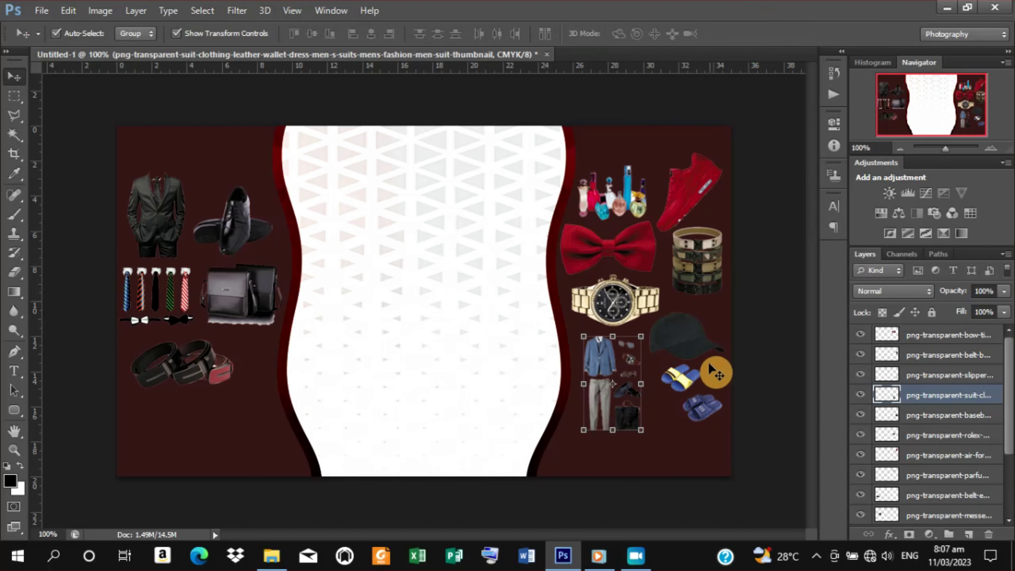
click(695, 371)
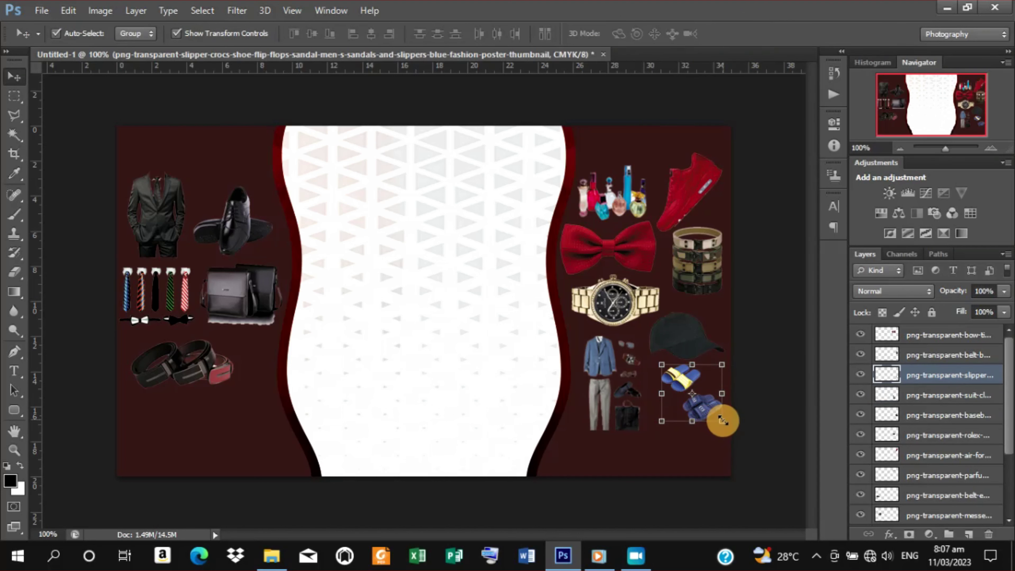
mouse_move(723, 420)
mouse_down()
mouse_move(732, 430)
mouse_move(704, 421)
mouse_up()
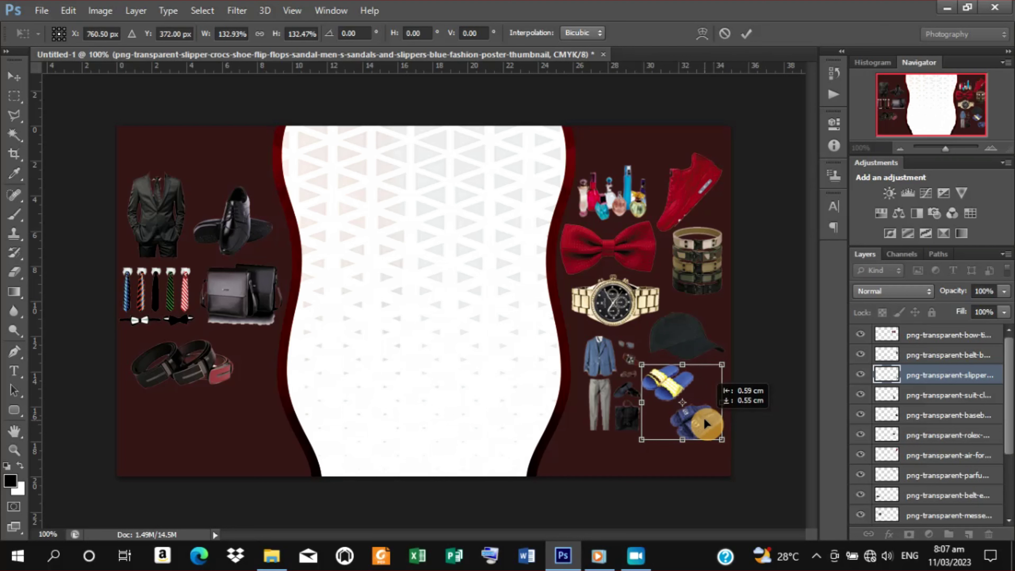
click(748, 35)
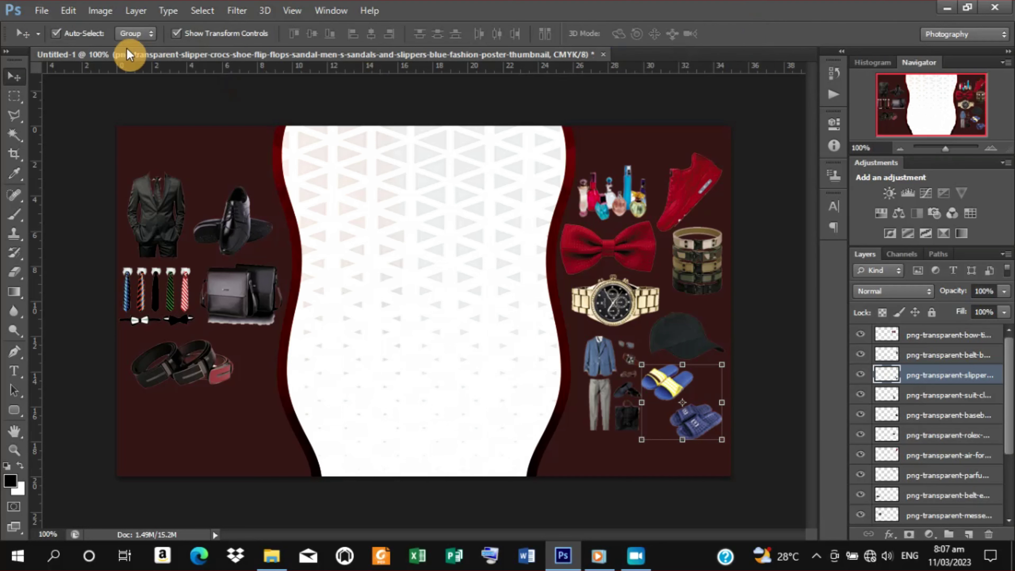
Place the stacked brown boots image into the banner.
click(41, 10)
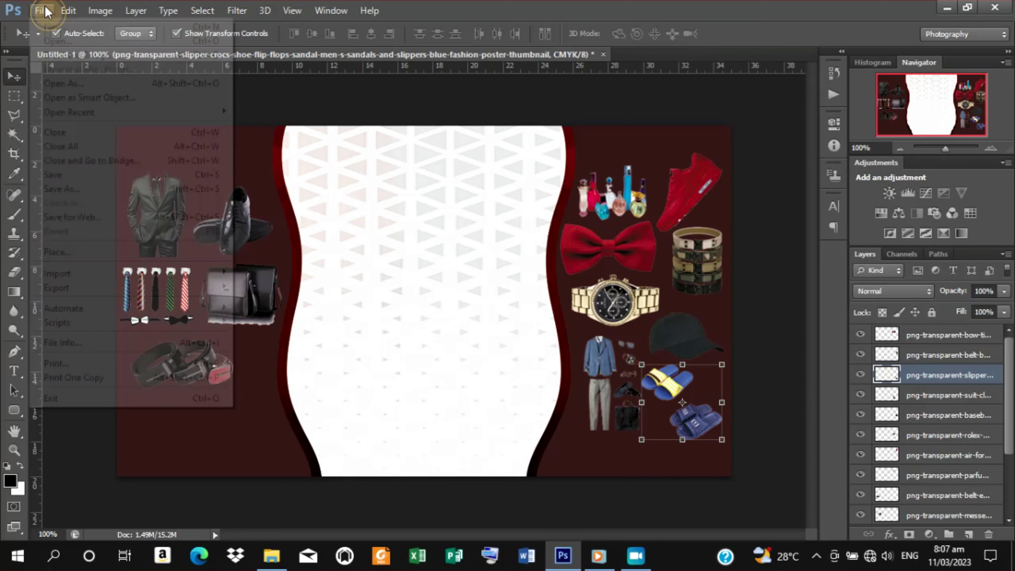
click(83, 251)
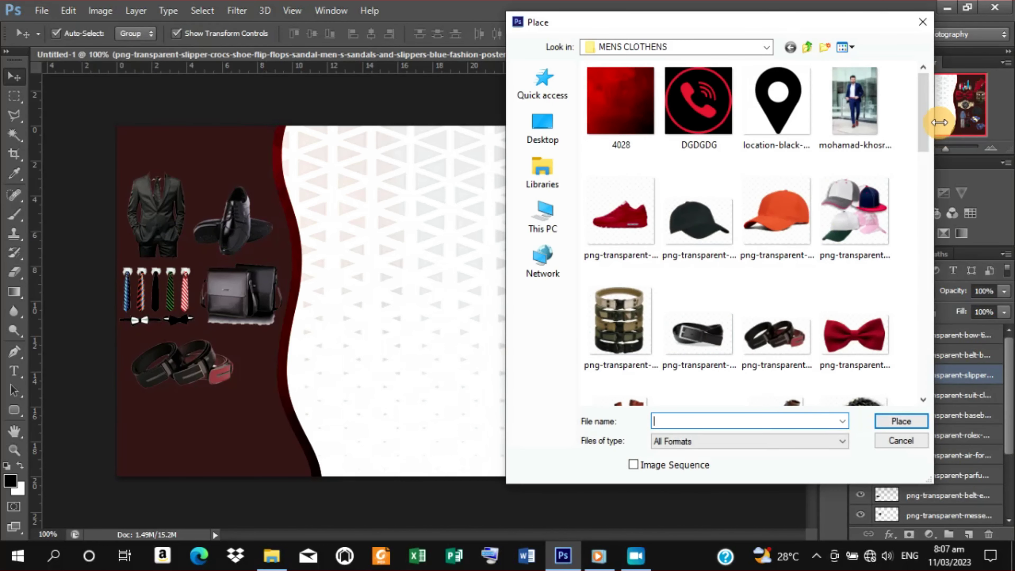
drag(927, 124, 922, 187)
click(798, 172)
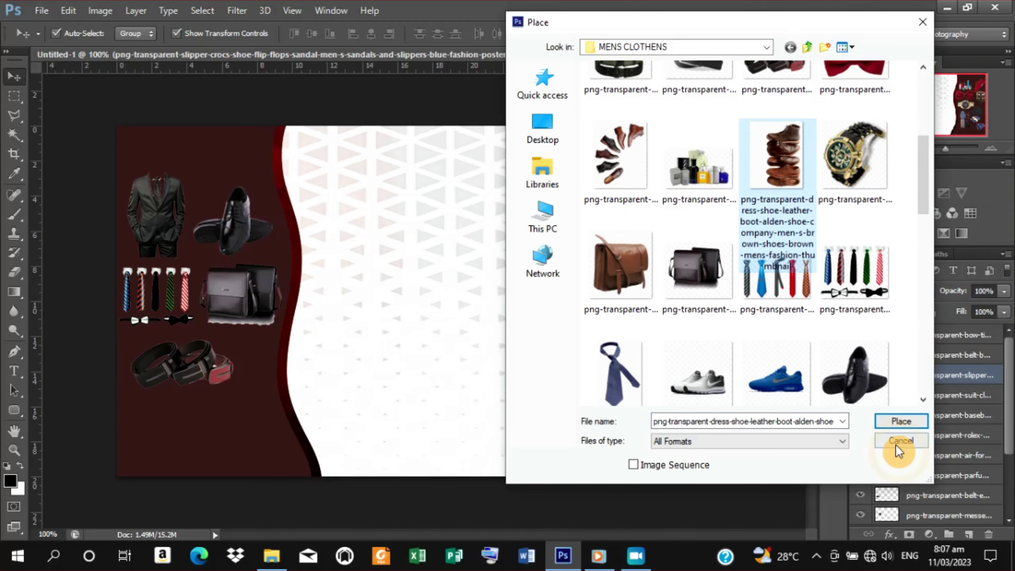
click(897, 418)
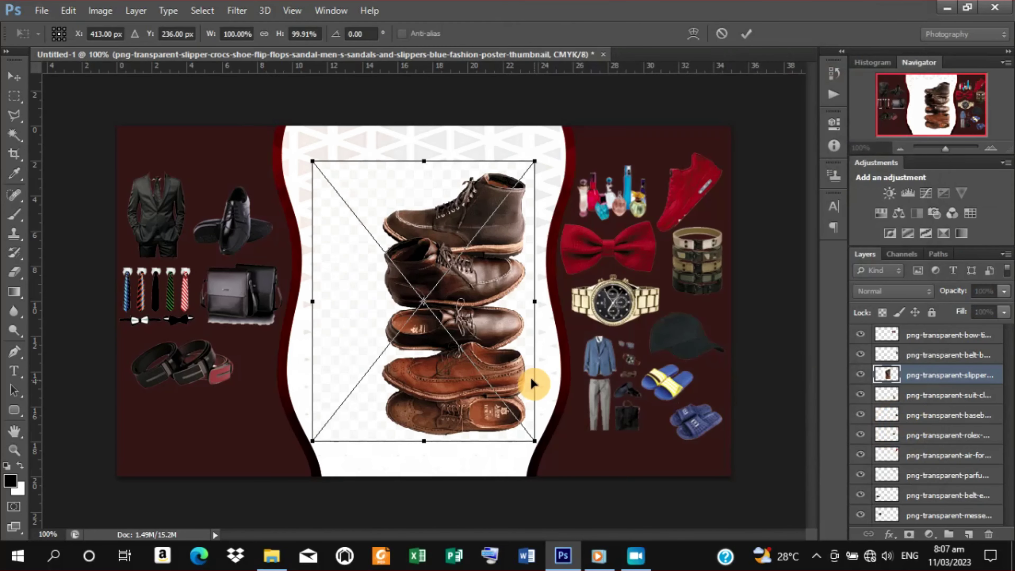
click(746, 33)
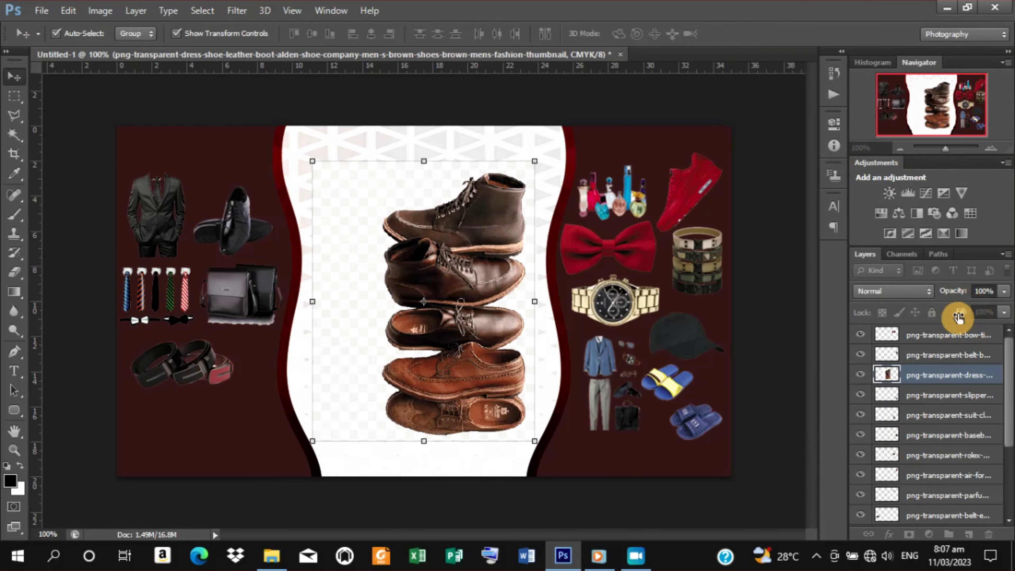
Rasterize the boots layer and delete its fake checkered background with the Magic Wand.
right_click(940, 376)
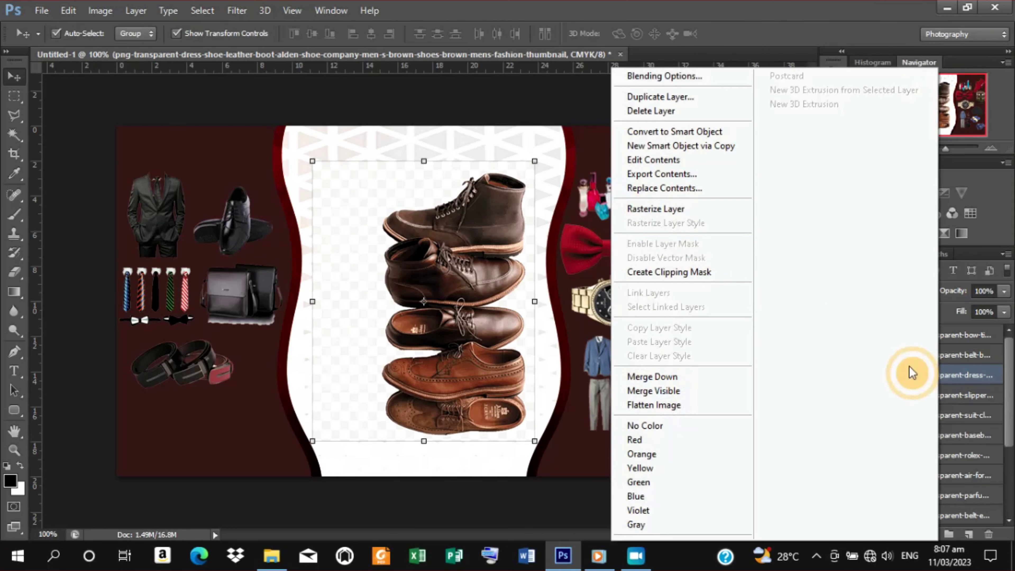
click(681, 209)
click(21, 132)
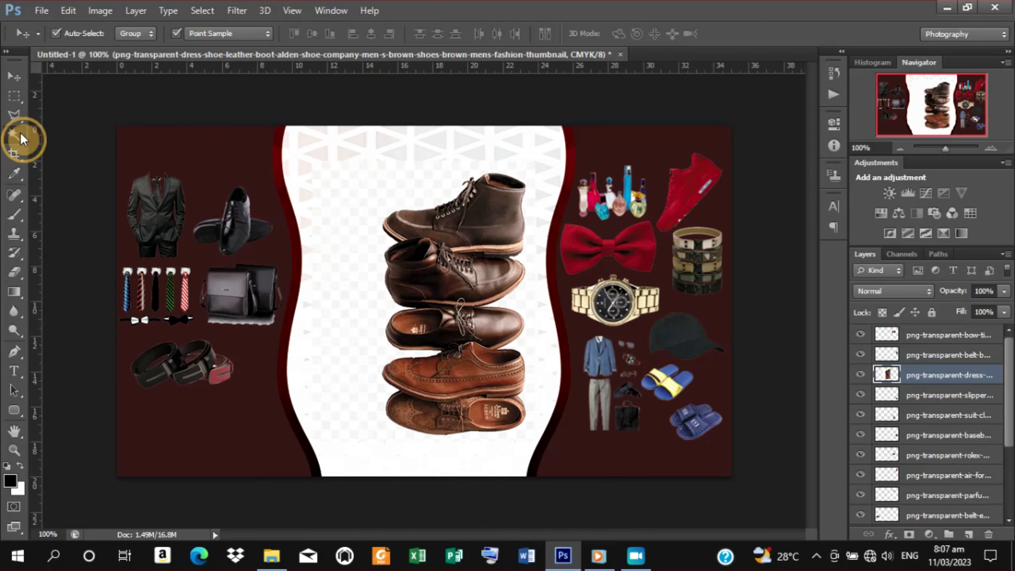
click(391, 317)
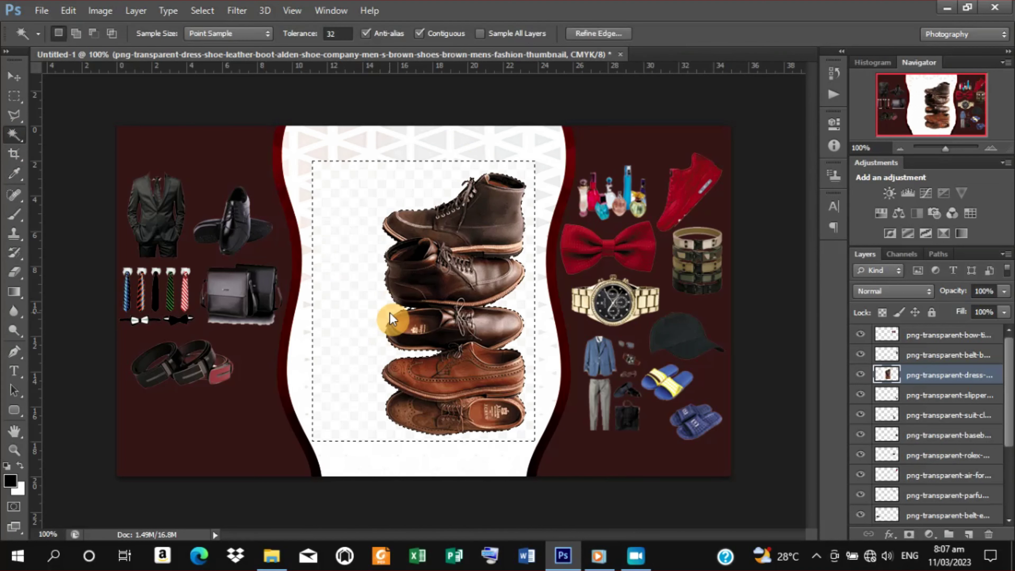
key(Delete)
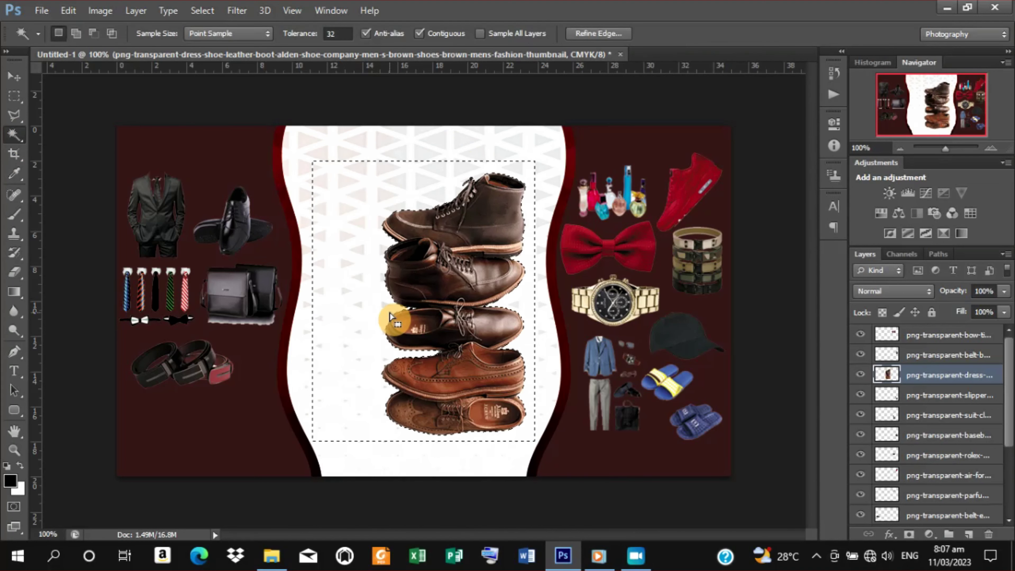
key(ctrl+d)
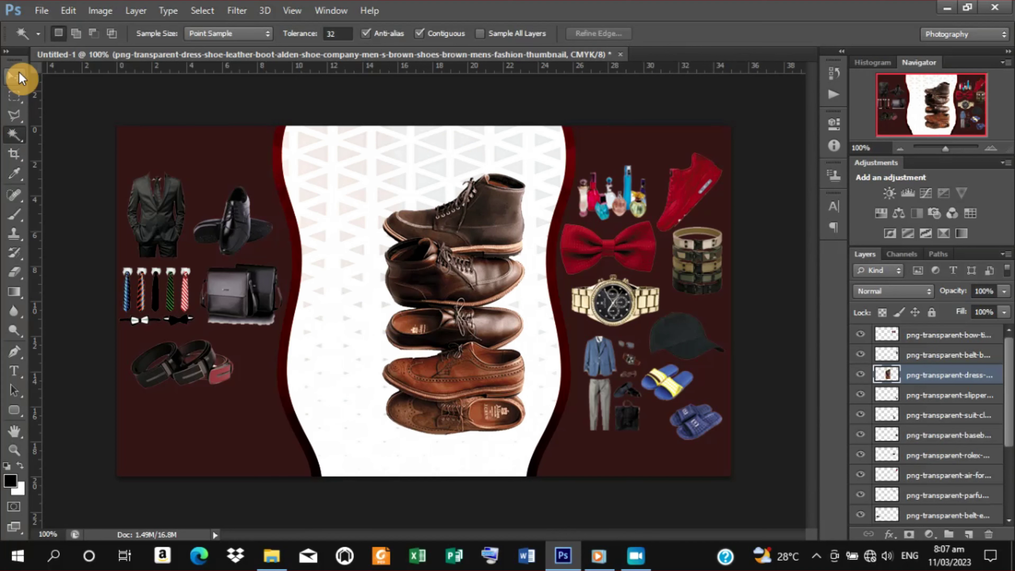
click(20, 77)
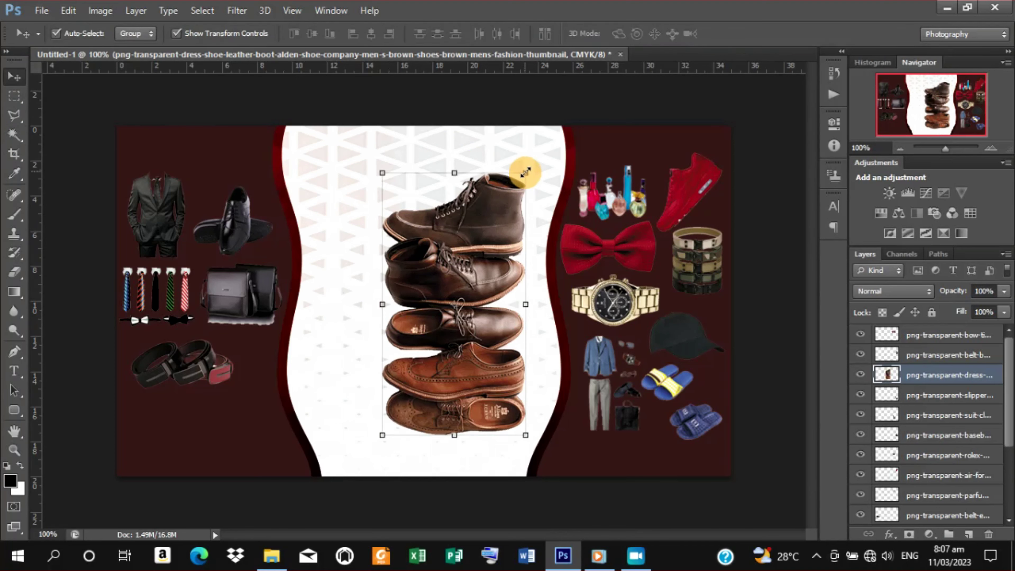
Shrink the boots stack and tilt it about 18 degrees.
mouse_move(526, 173)
mouse_down()
mouse_move(476, 263)
mouse_move(253, 389)
mouse_up()
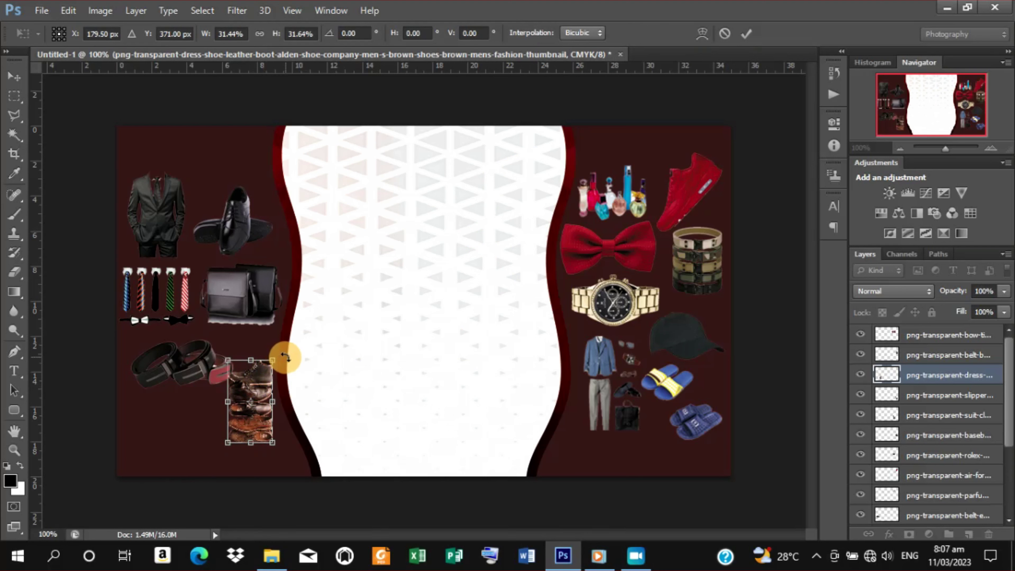
drag(285, 358, 295, 369)
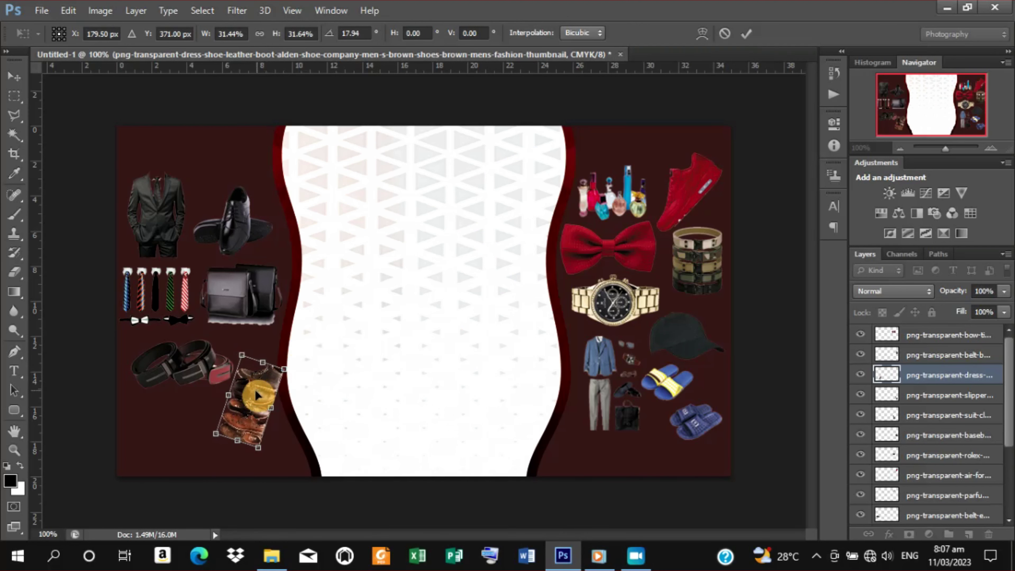
drag(257, 395, 254, 381)
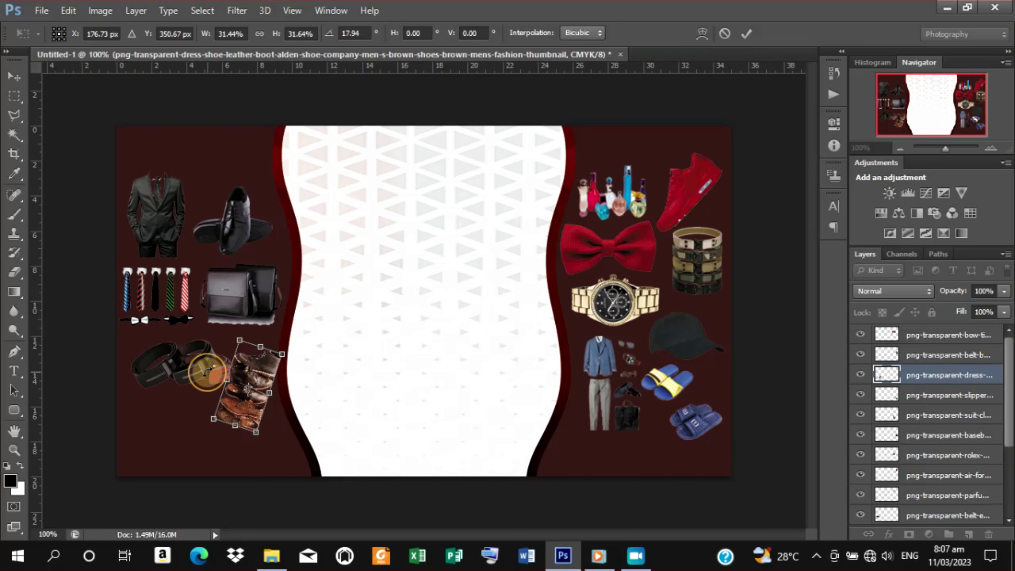
click(746, 34)
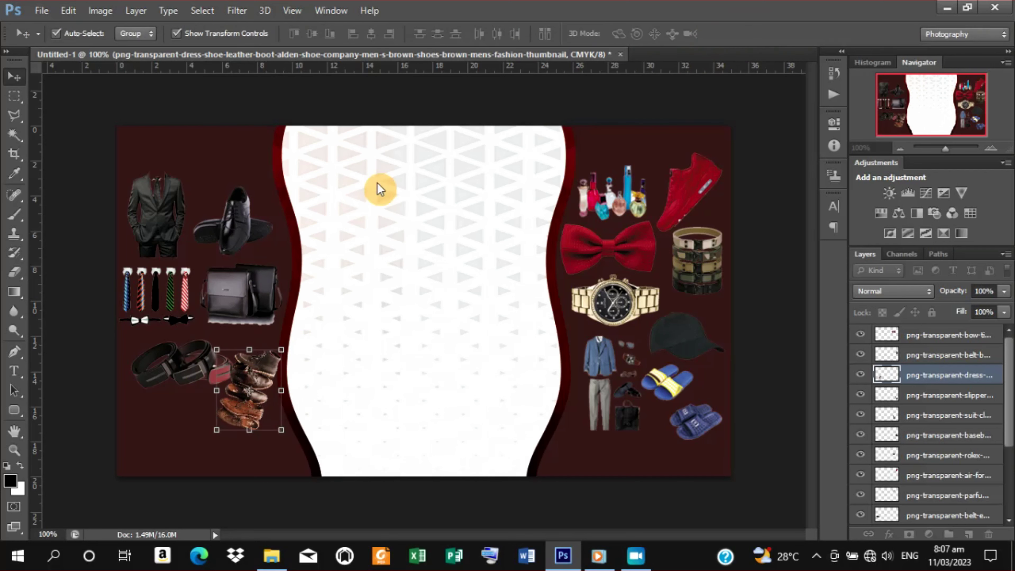
Shift the belts slightly left and settle the boots stack right beside them.
drag(176, 371, 167, 357)
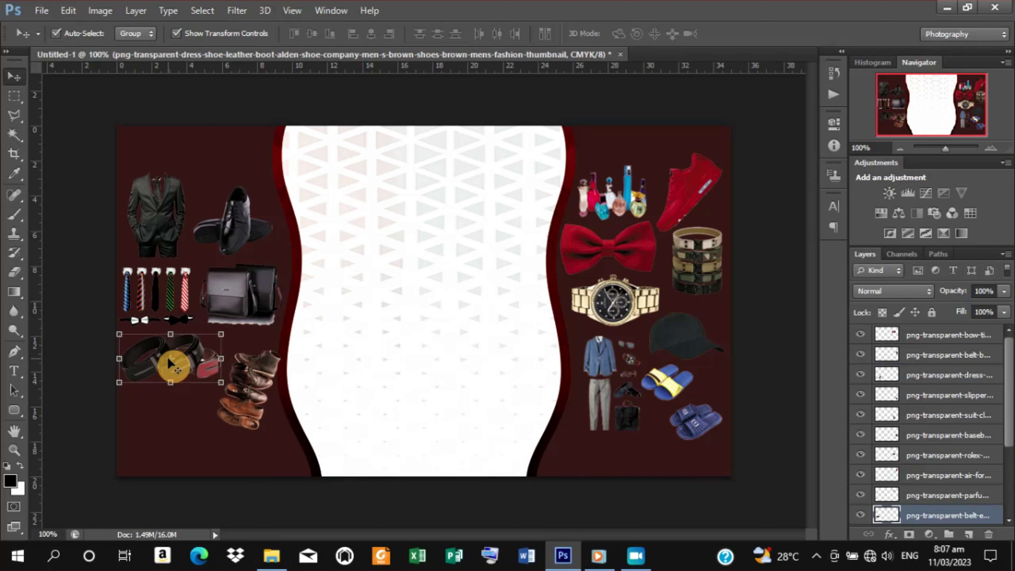
click(254, 385)
key(ctrl+t)
drag(254, 384, 258, 362)
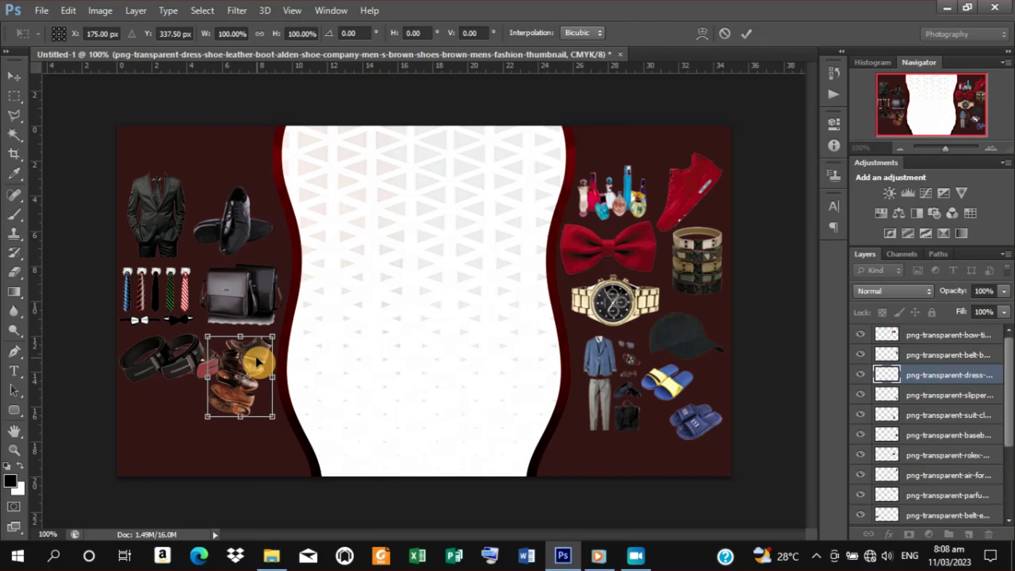
key(Right)
key(Right)
key(Right)
key(Right)
key(Right)
key(Right)
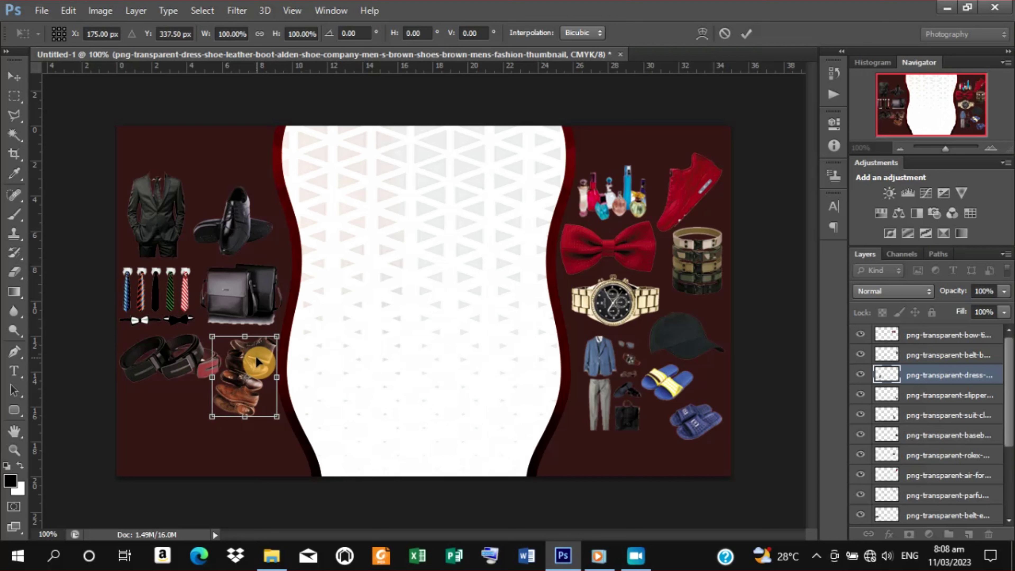
key(Left)
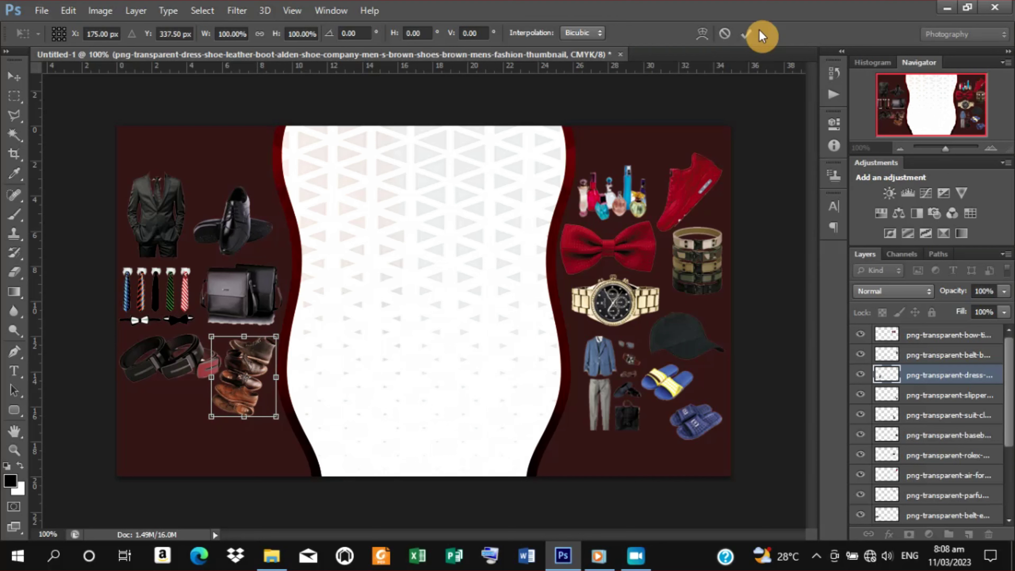
click(750, 32)
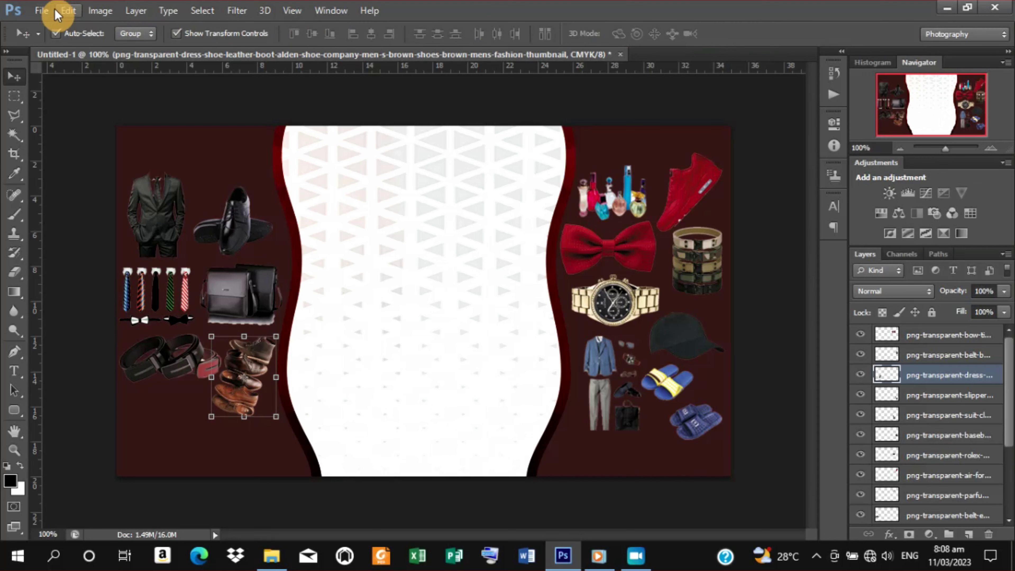
Place the black leather sandals PNG from the MENS CLOTHENS folder at full size.
click(42, 11)
click(64, 252)
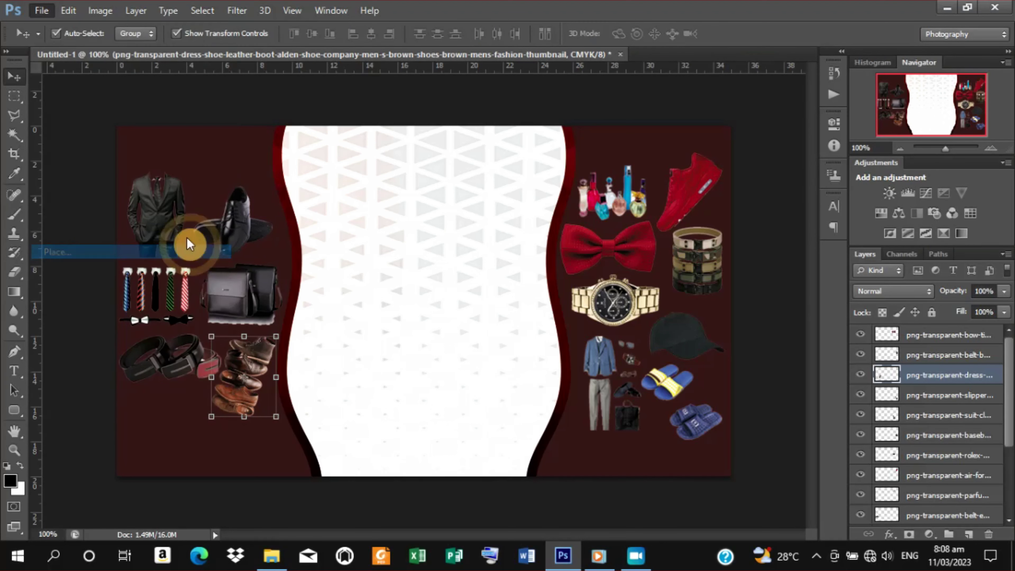
mouse_move(923, 119)
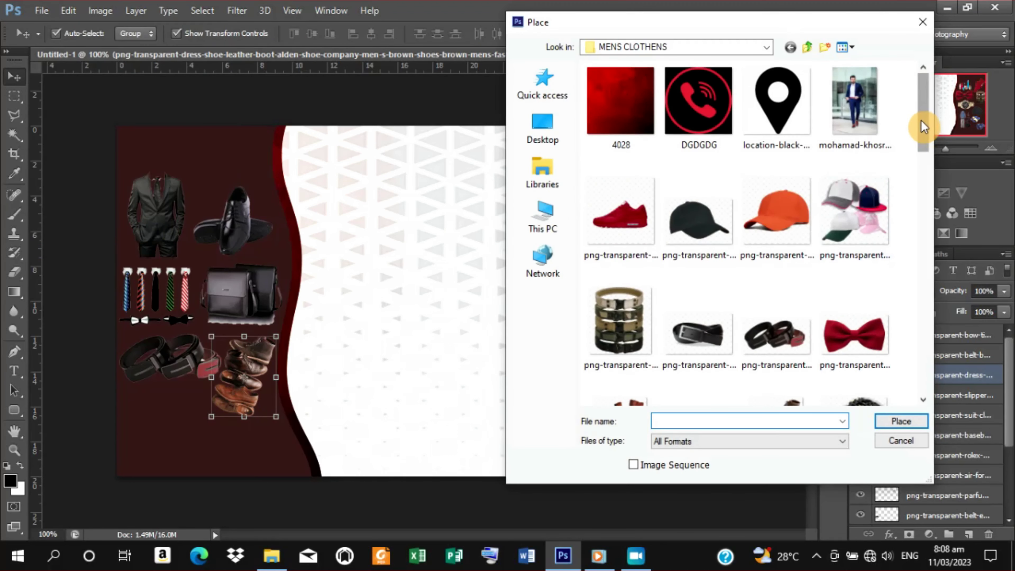
drag(922, 121, 921, 202)
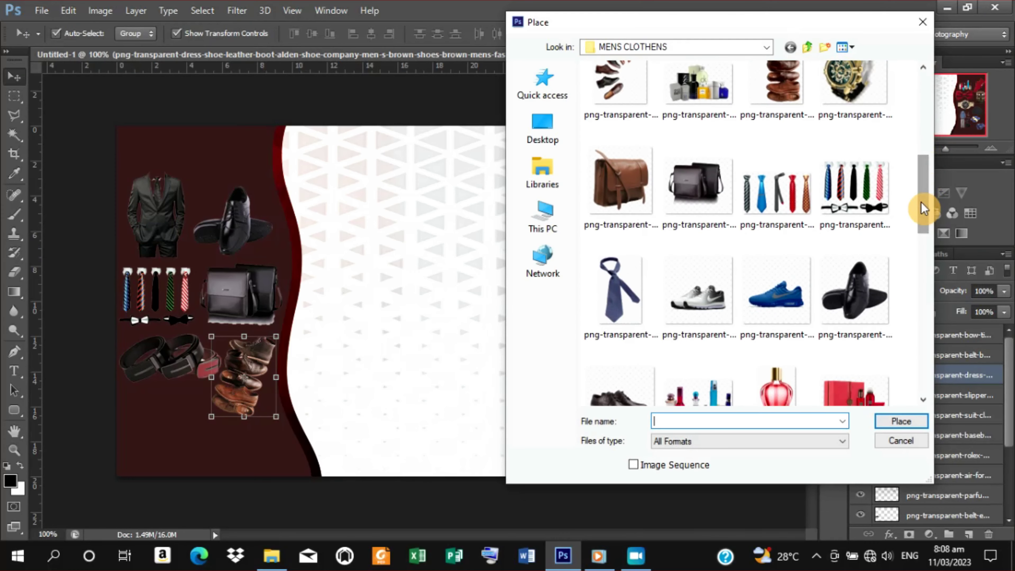
click(714, 304)
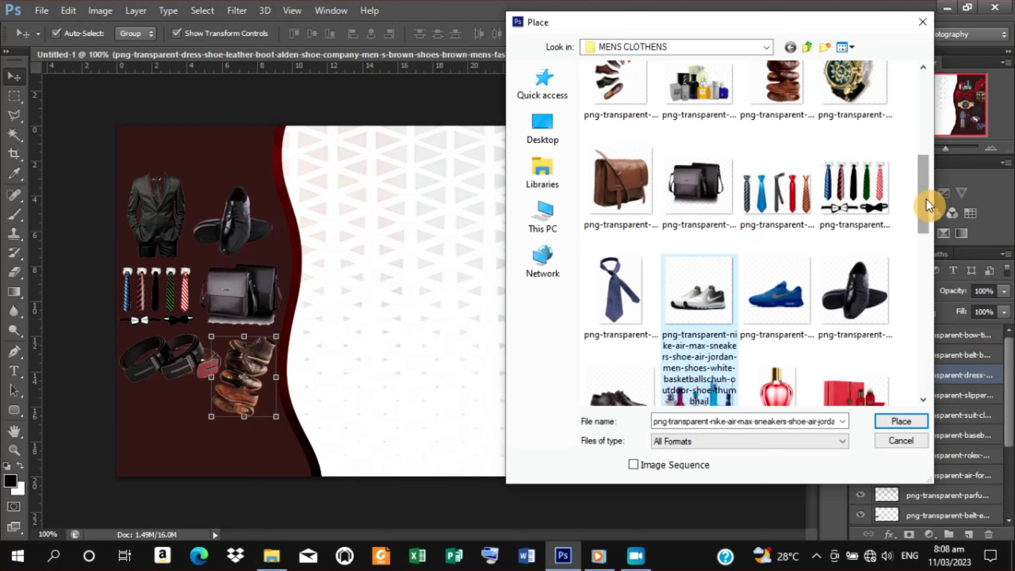
drag(926, 198, 920, 309)
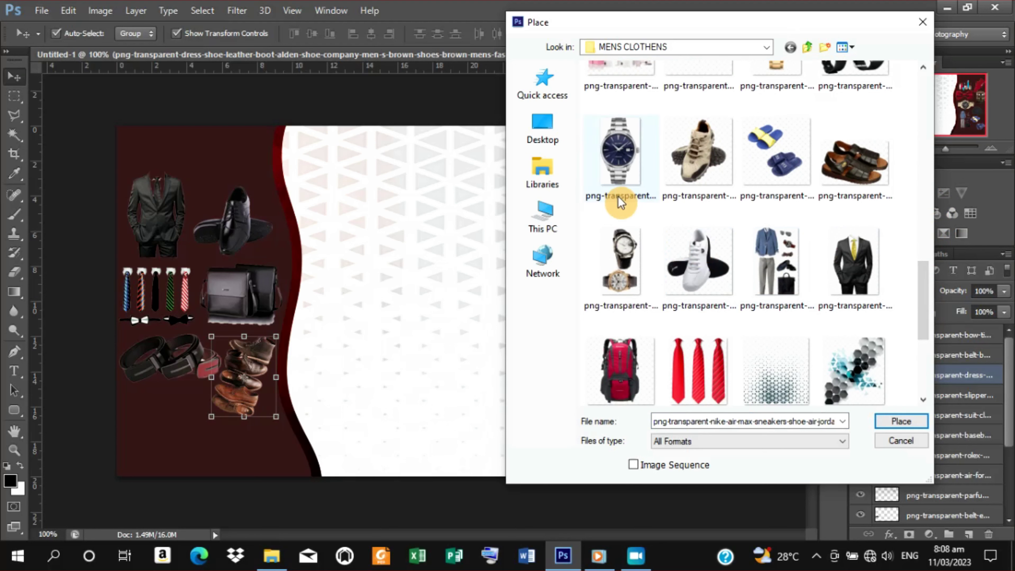
click(848, 135)
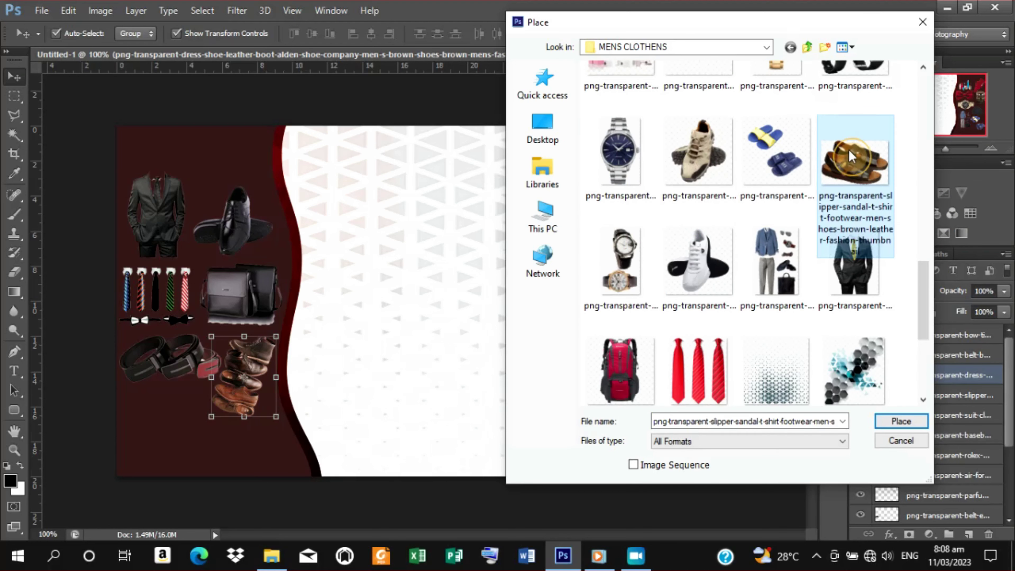
click(902, 422)
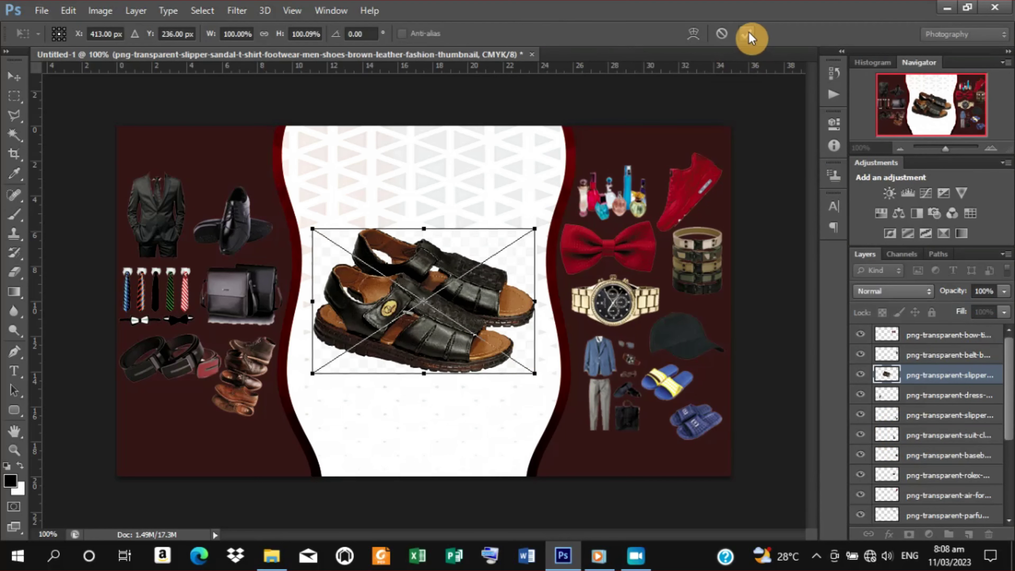
click(746, 34)
Rasterize the sandals layer and Magic Wand its checkered background and strap gaps, then deselect.
right_click(955, 378)
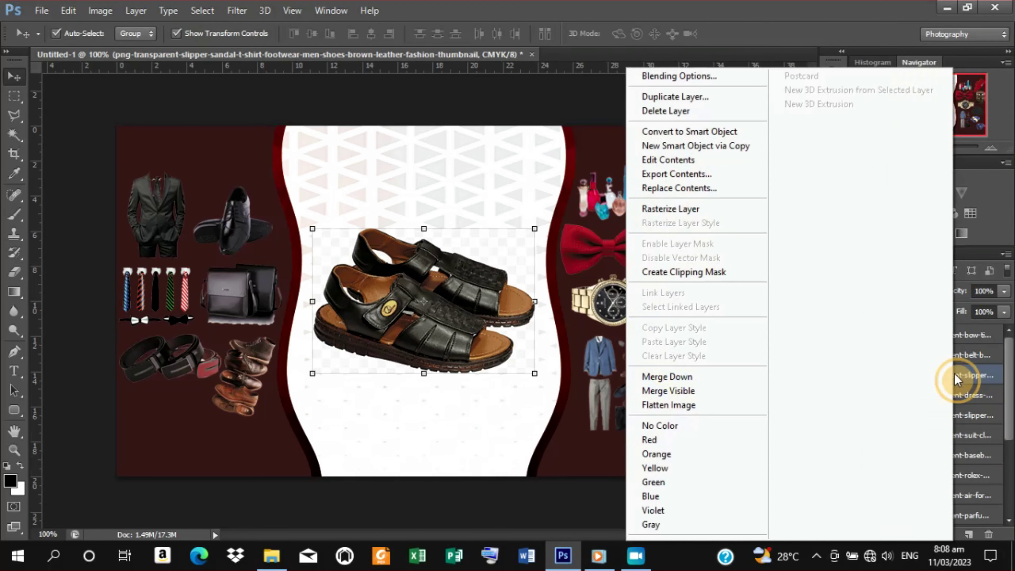
click(711, 211)
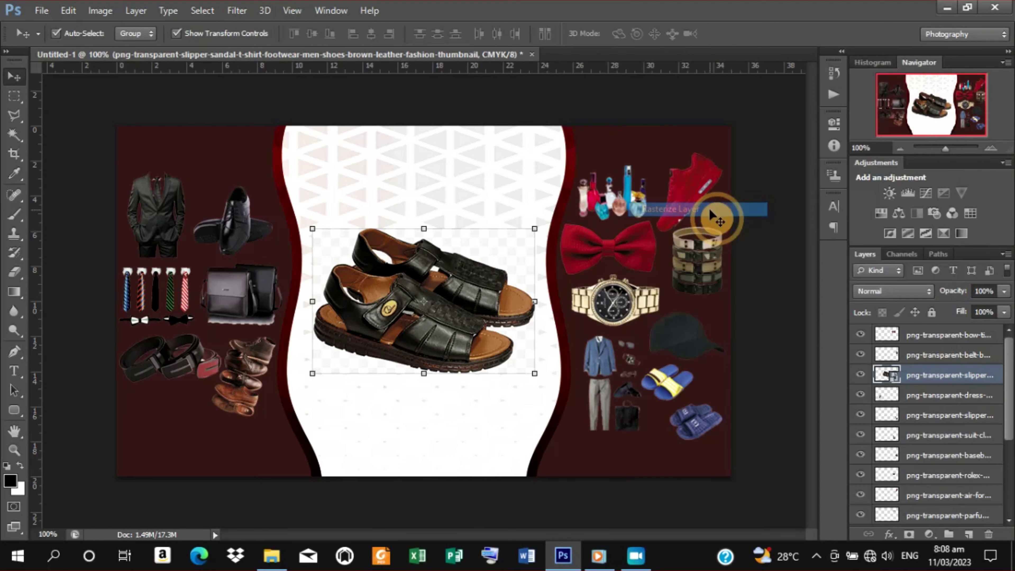
click(14, 135)
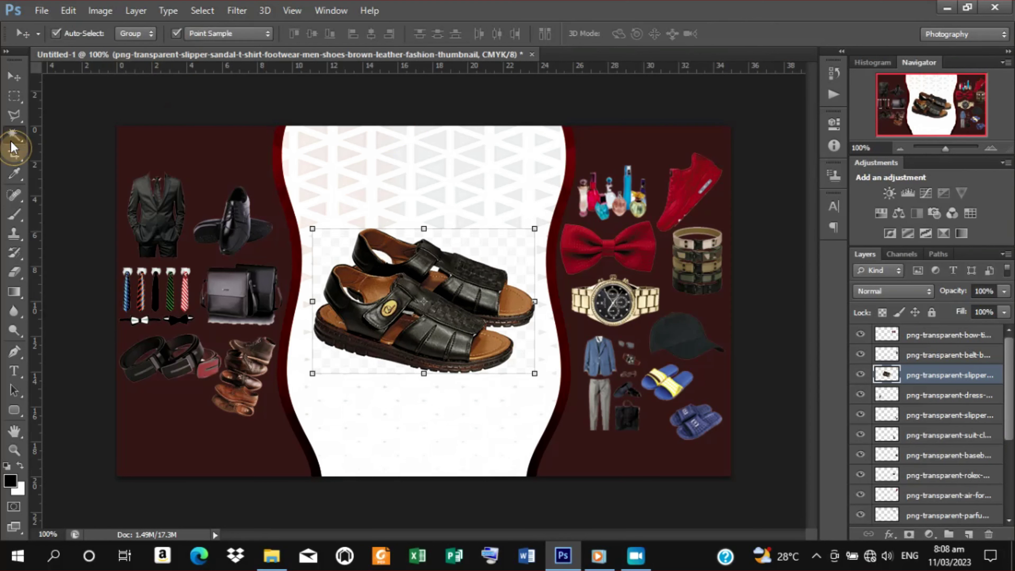
click(346, 262)
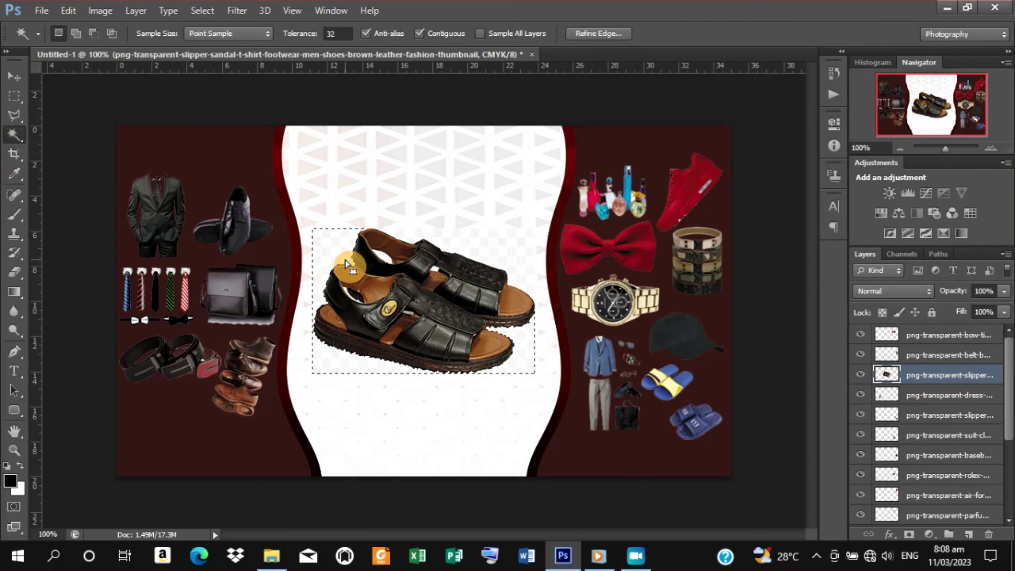
click(465, 250)
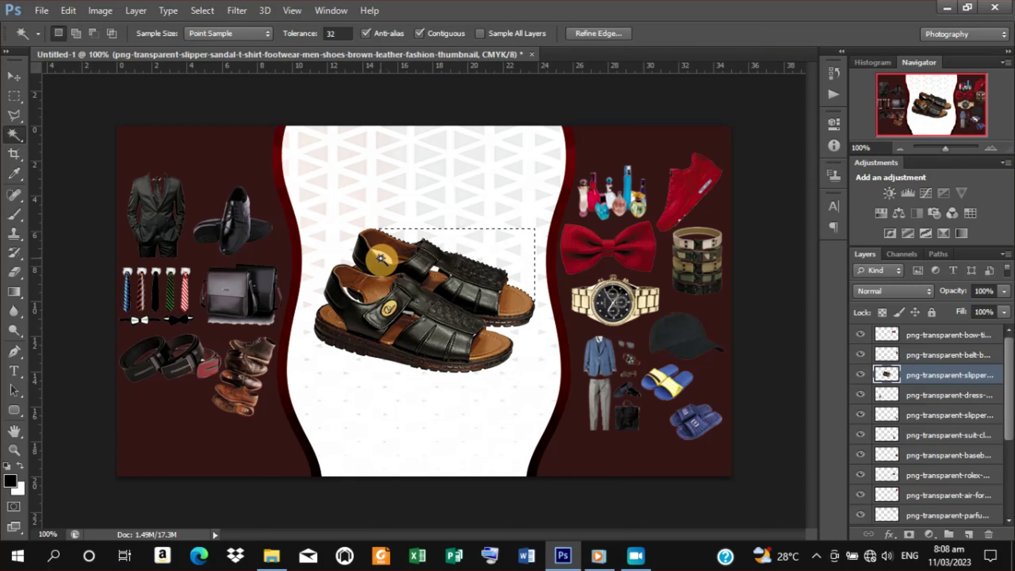
click(388, 259)
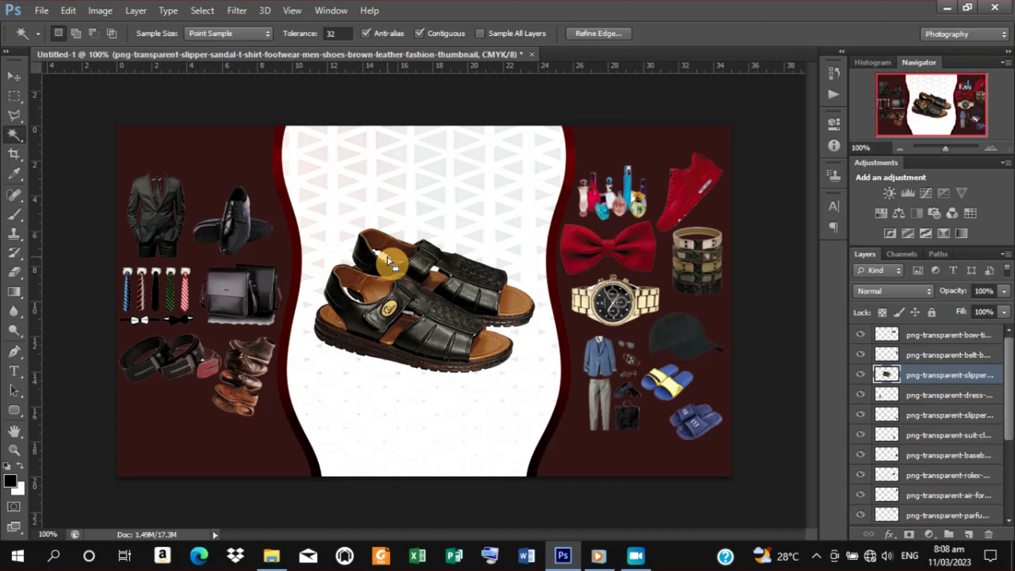
click(351, 291)
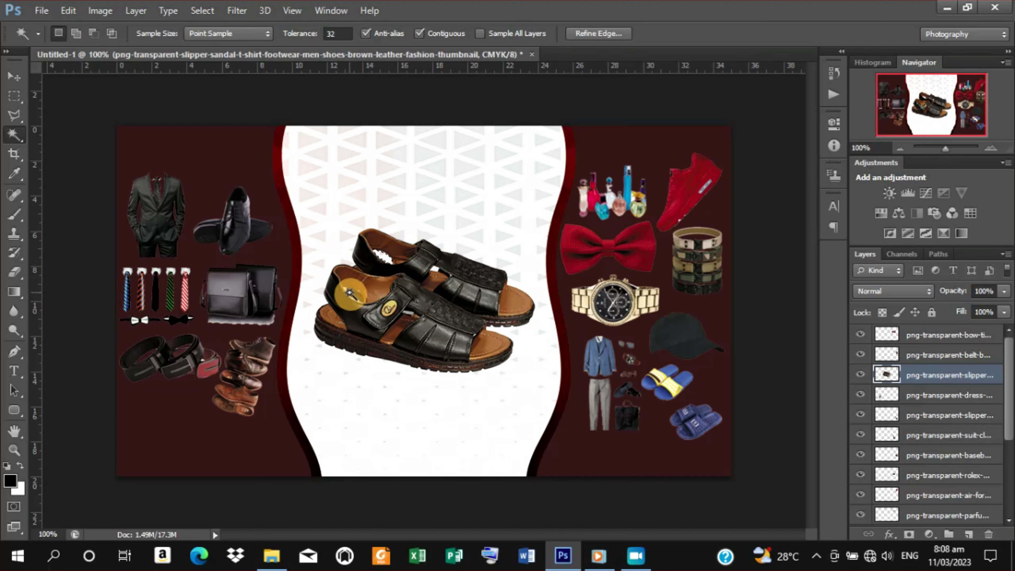
click(345, 290)
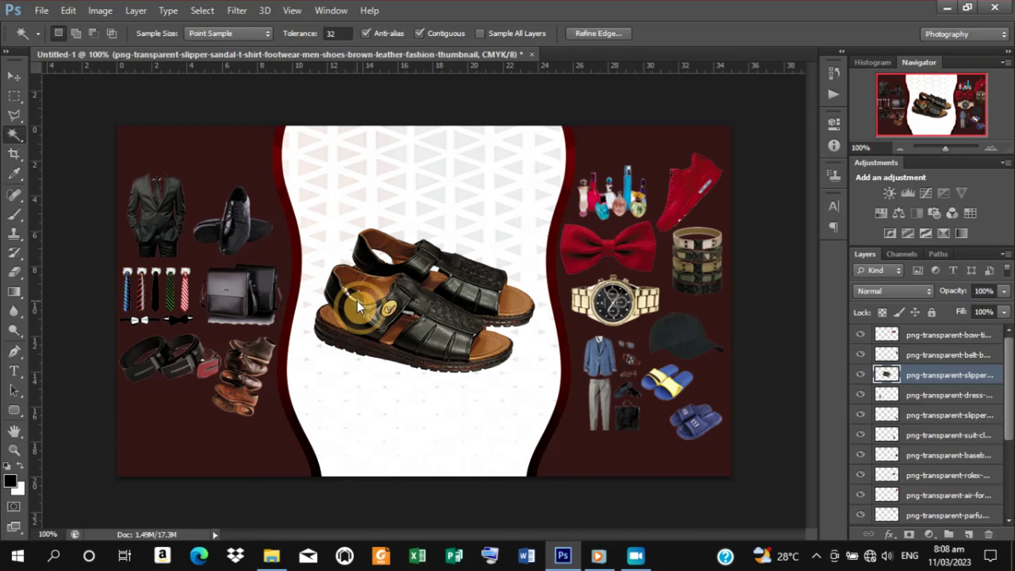
click(436, 268)
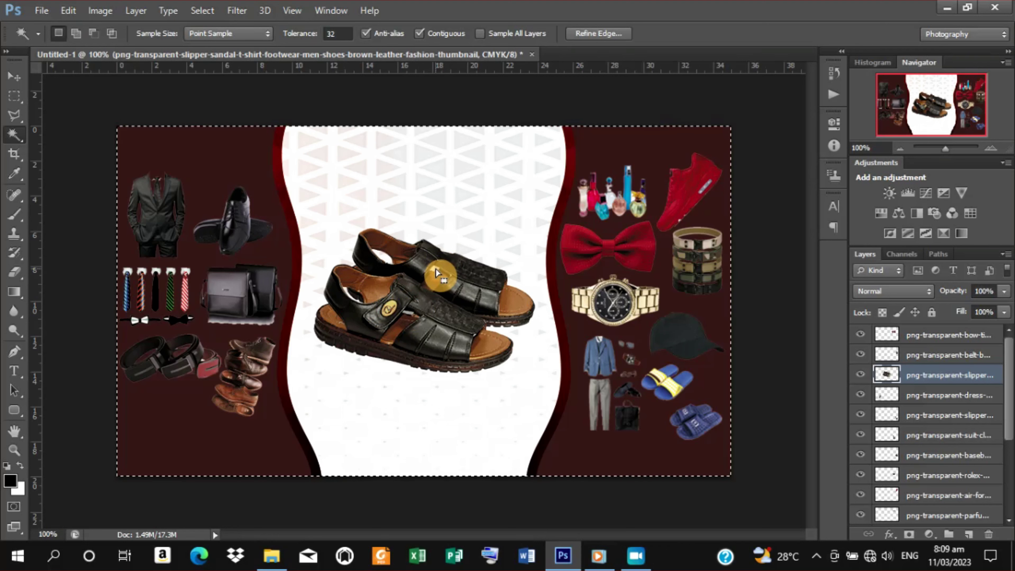
key(ctrl+d)
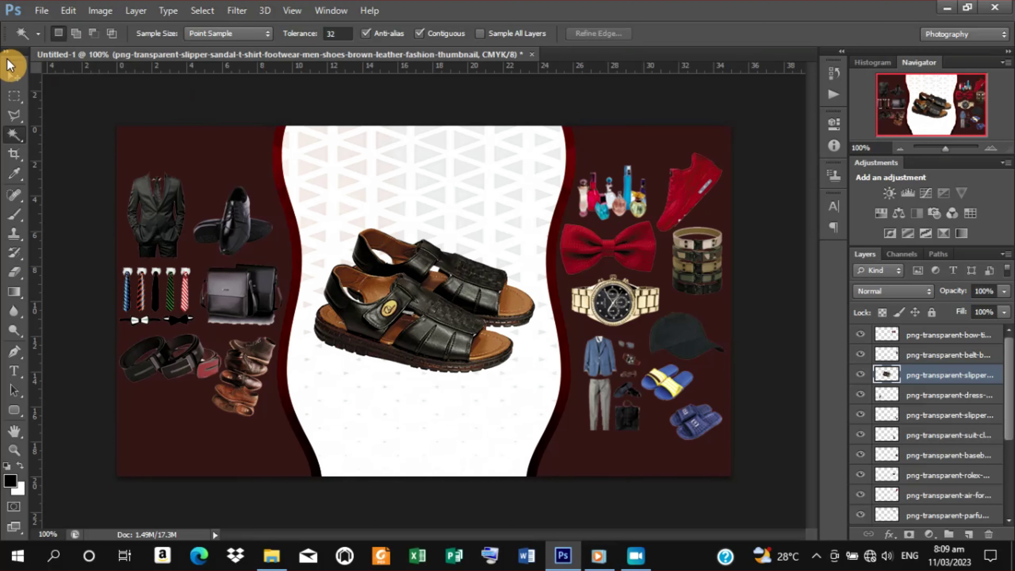
Scale the sandals to about 44% and set them in the lower-left corner under the belts.
click(14, 76)
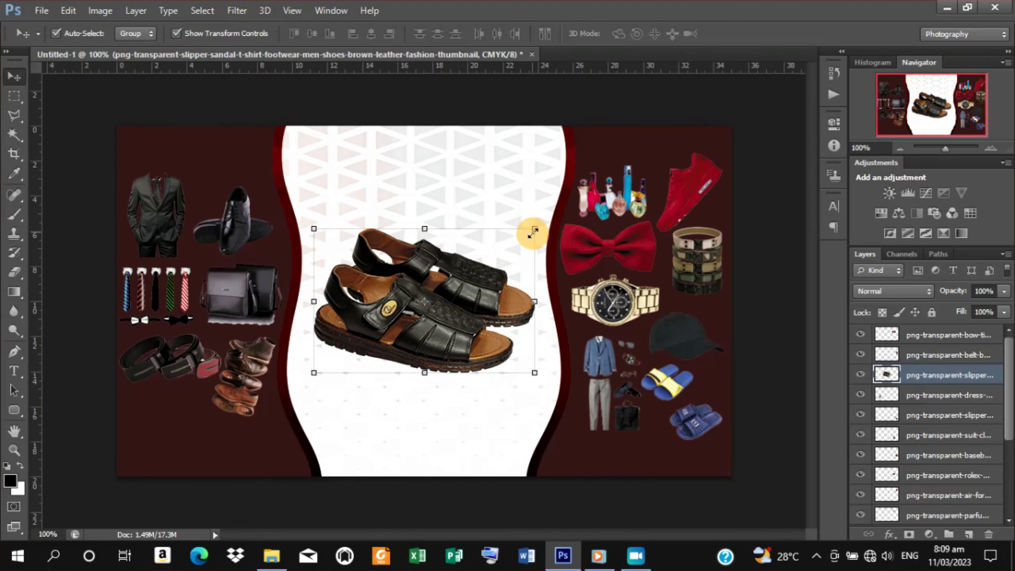
drag(535, 231, 487, 259)
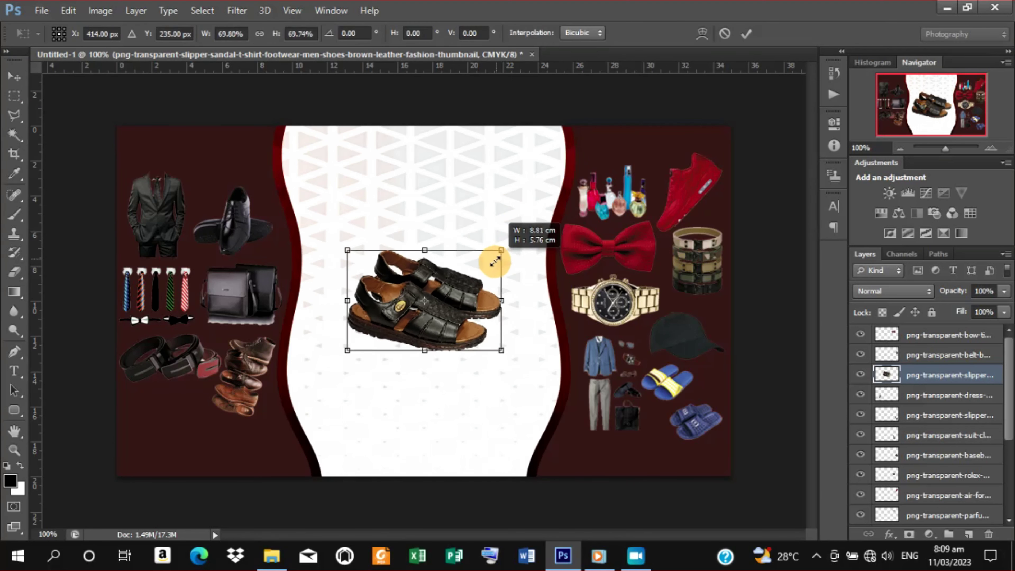
drag(296, 411, 218, 440)
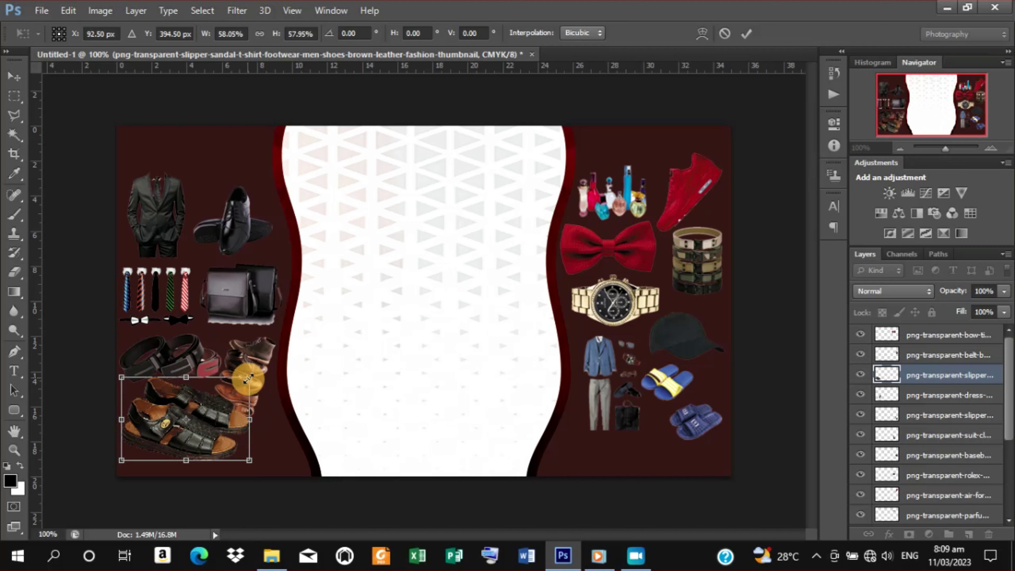
mouse_move(248, 378)
mouse_down()
mouse_move(177, 415)
mouse_move(215, 440)
mouse_move(191, 427)
mouse_up()
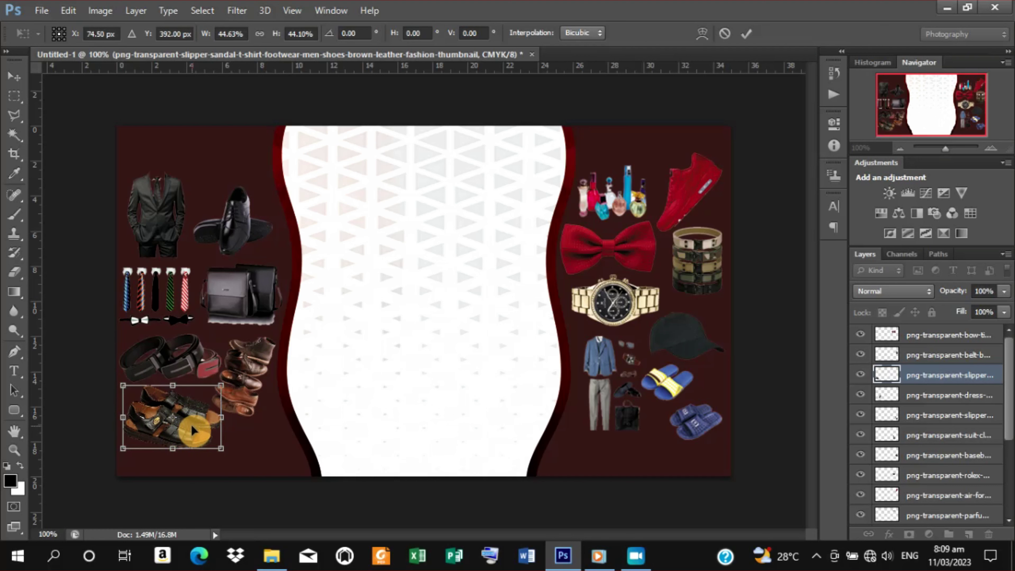
click(748, 34)
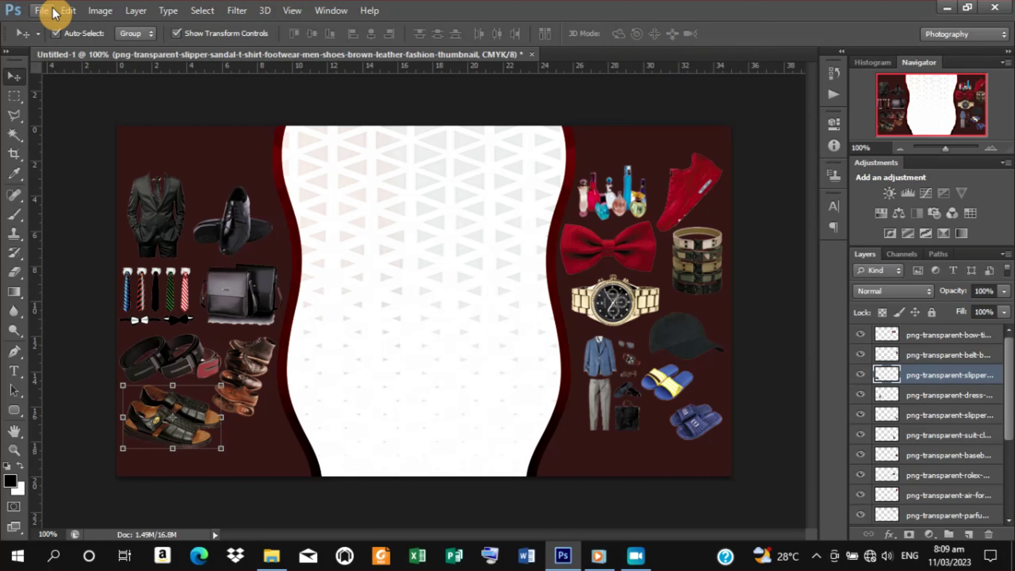
Place the gold watch PNG from the MENS CLOTHENS folder into the banner centre at full size.
click(42, 11)
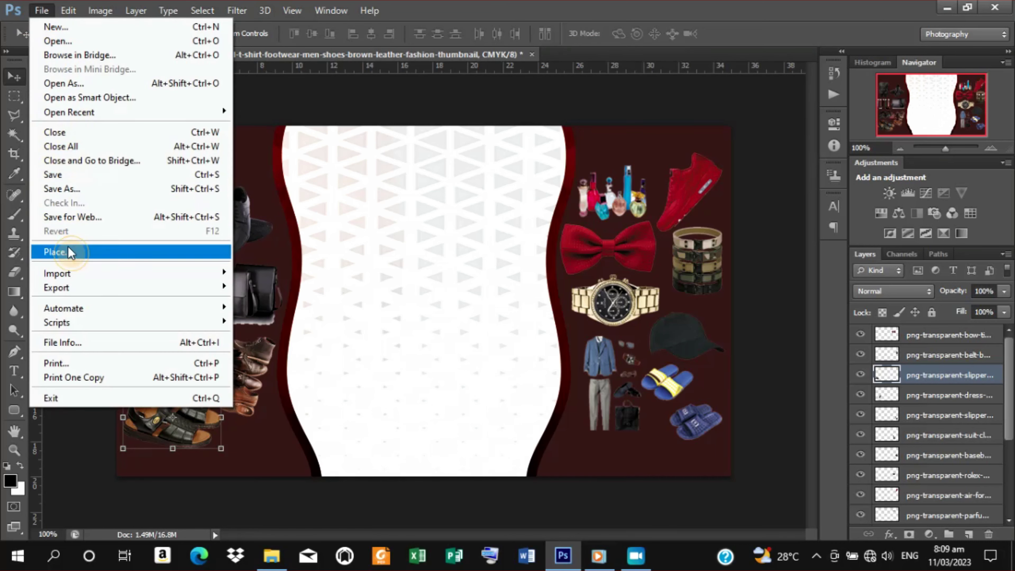
click(70, 253)
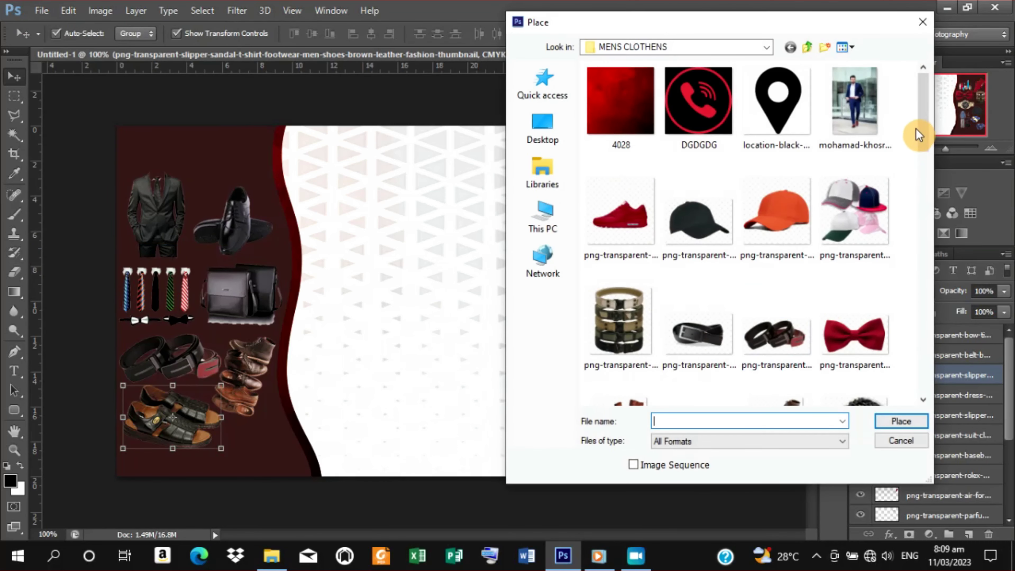
drag(921, 127, 918, 283)
click(778, 185)
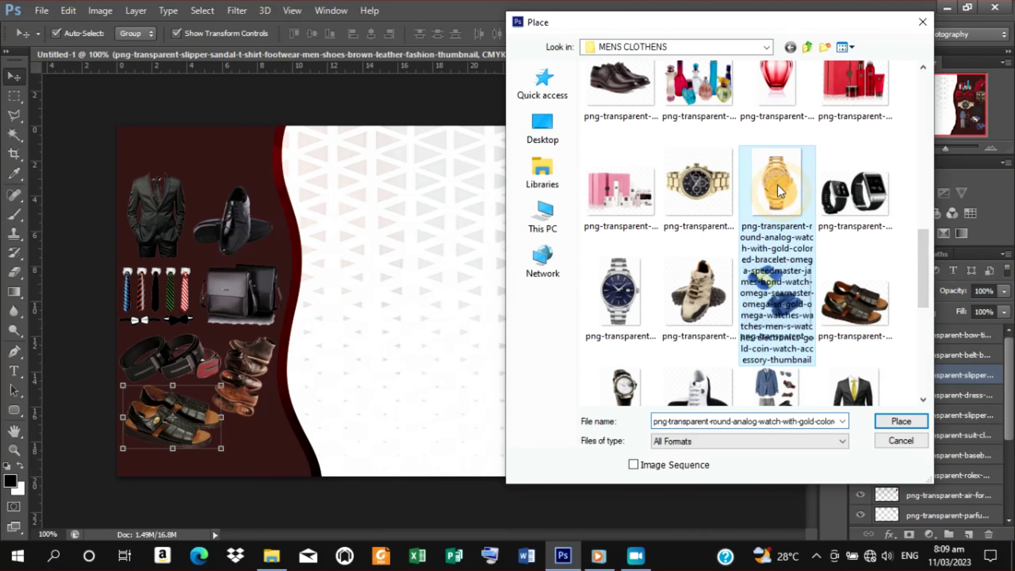
click(909, 425)
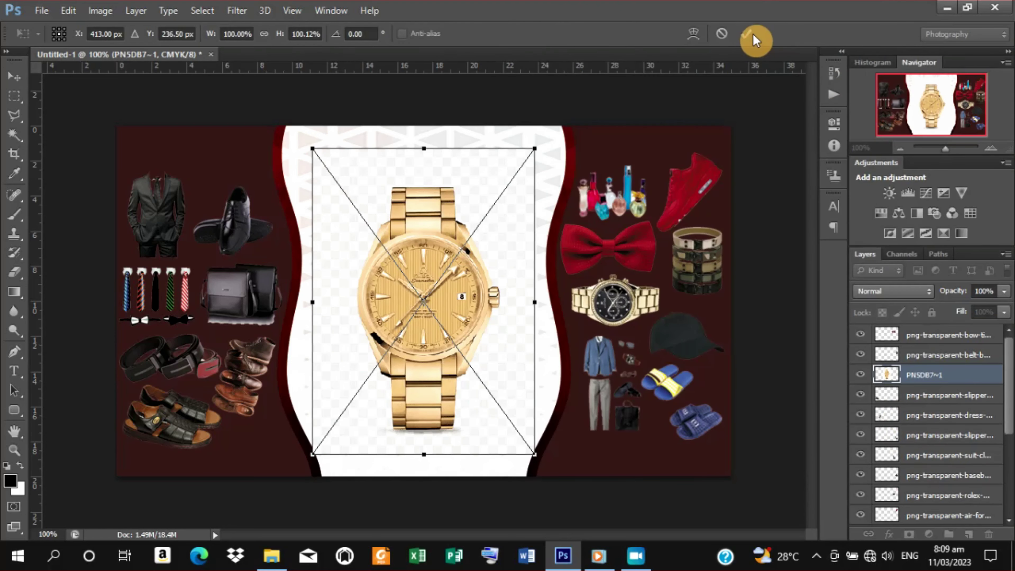
click(747, 34)
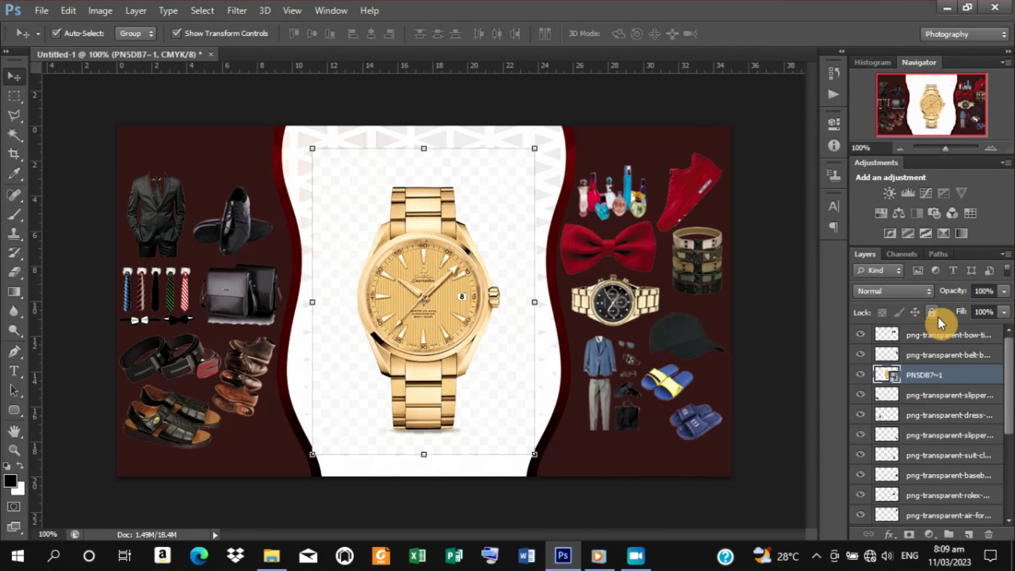
Rasterize the watch layer and delete its checkerboard background with the Magic Wand.
right_click(949, 374)
click(647, 209)
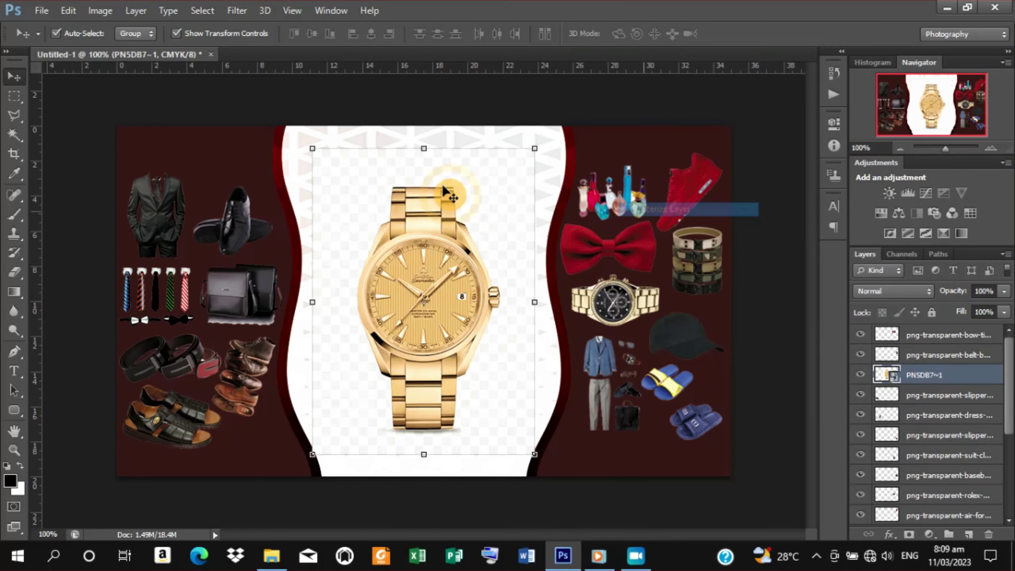
click(18, 134)
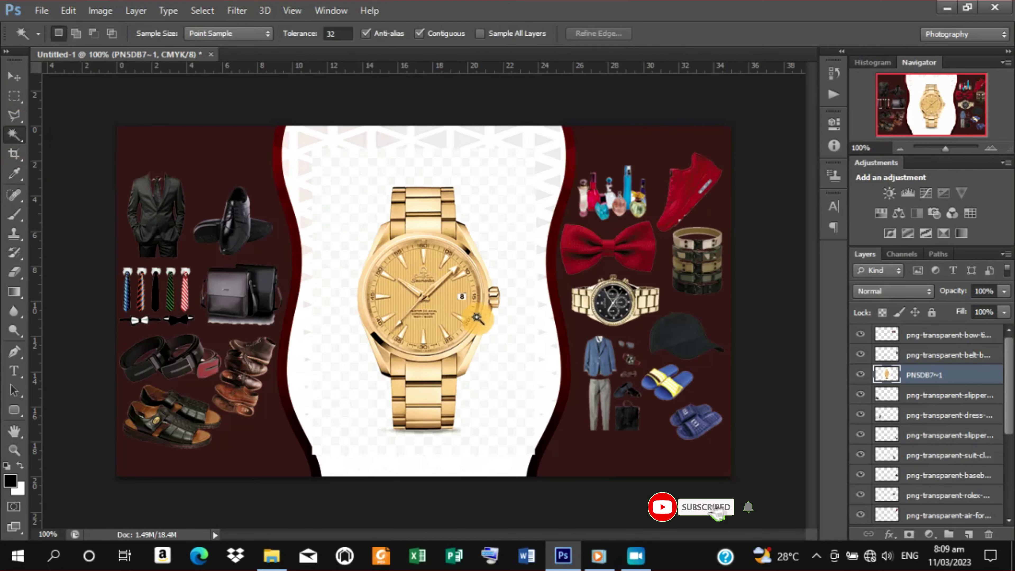
click(492, 347)
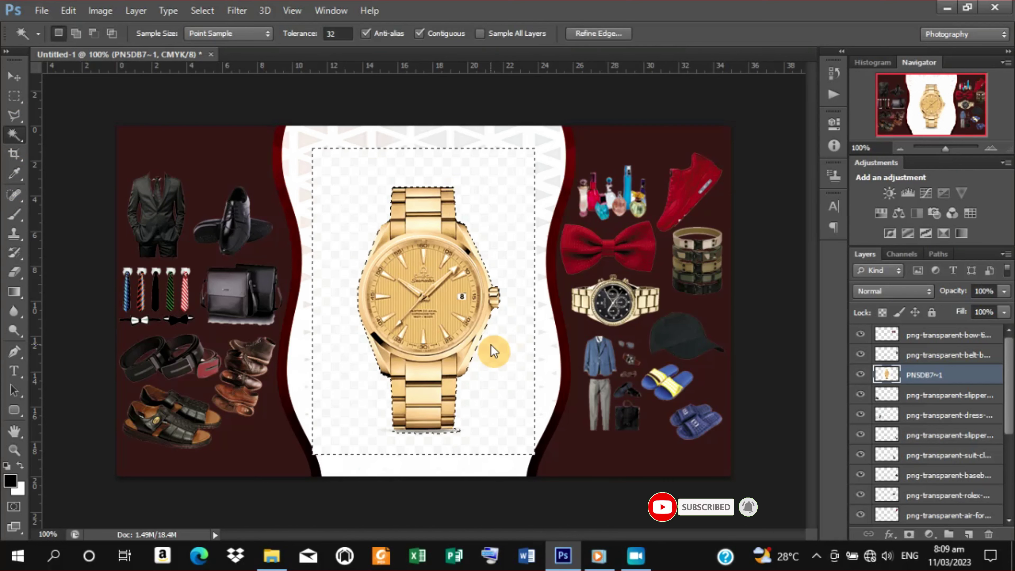
key(Delete)
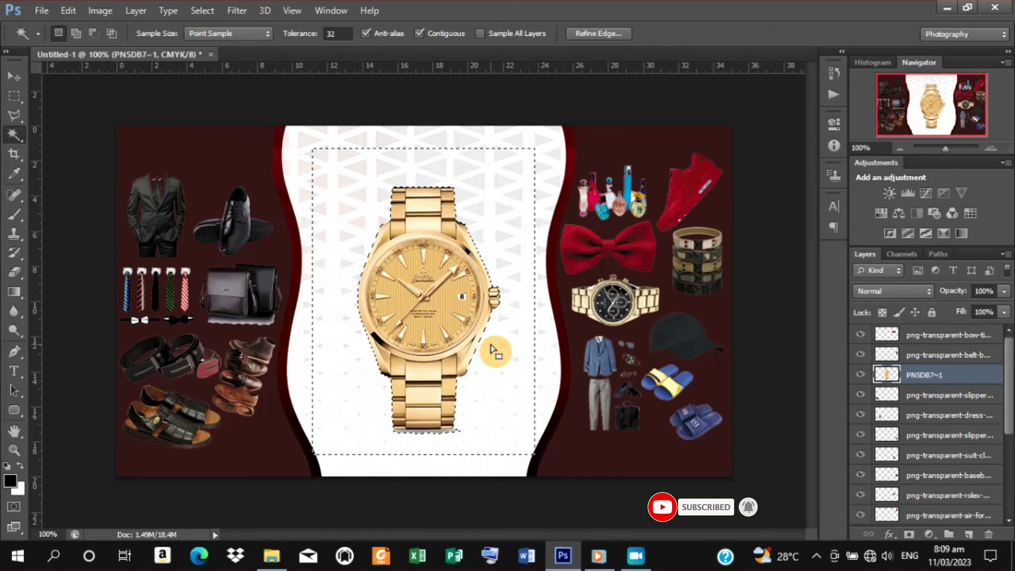
key(ctrl+d)
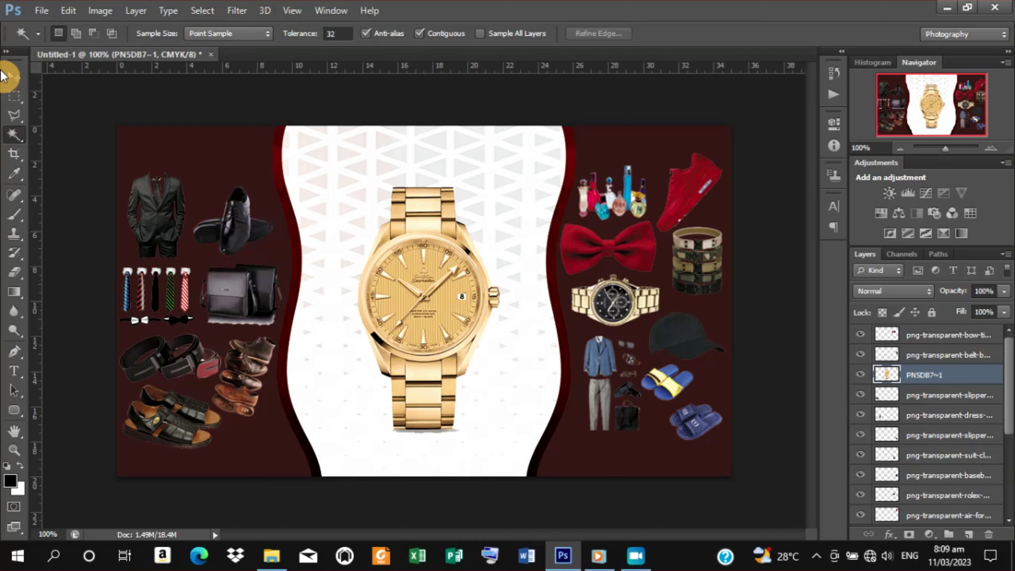
Scale the gold watch down to about 32% and move it to the left side above the bag.
click(13, 78)
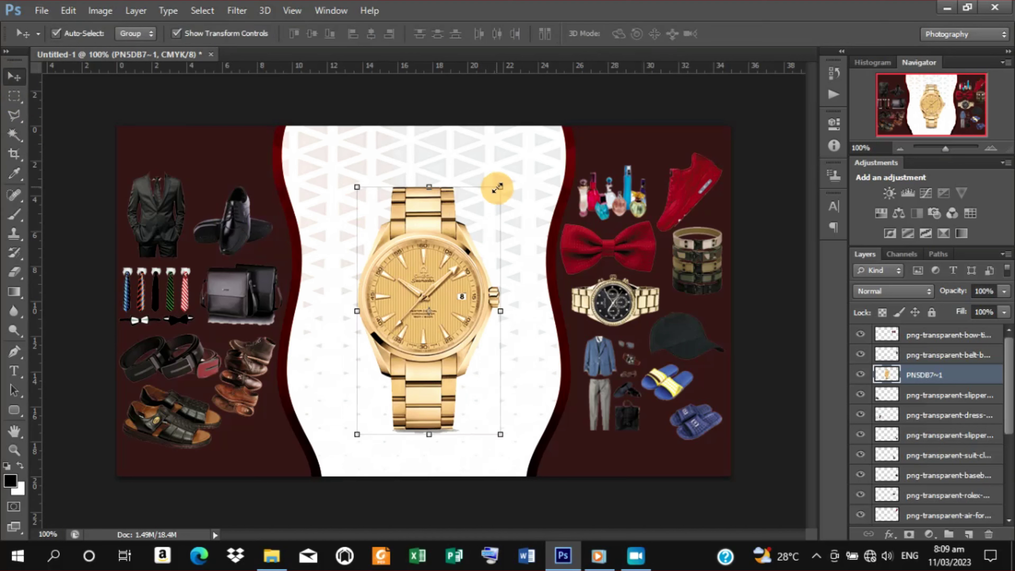
mouse_move(498, 187)
mouse_down()
mouse_move(456, 265)
mouse_move(460, 257)
mouse_up()
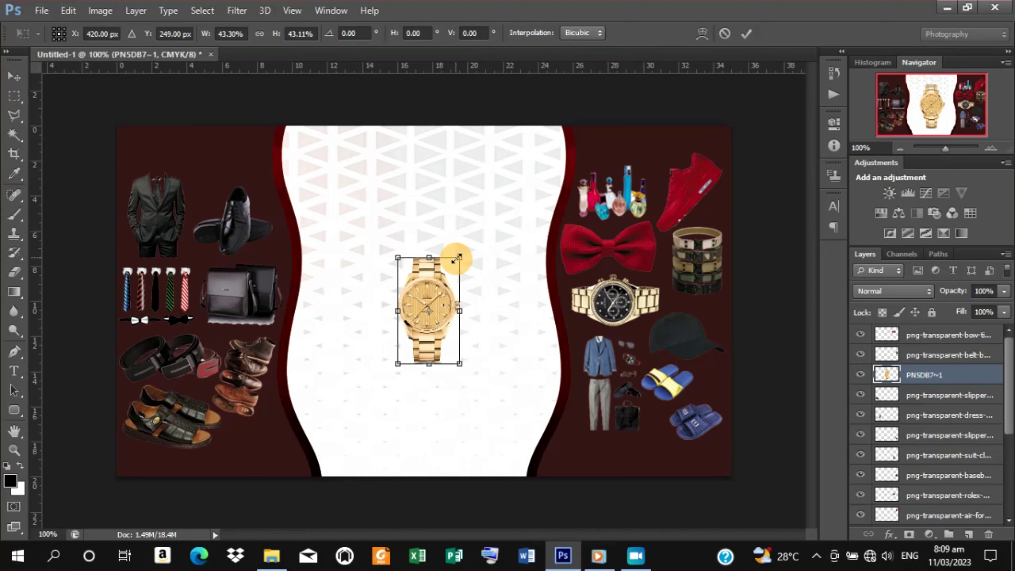
drag(434, 296, 269, 409)
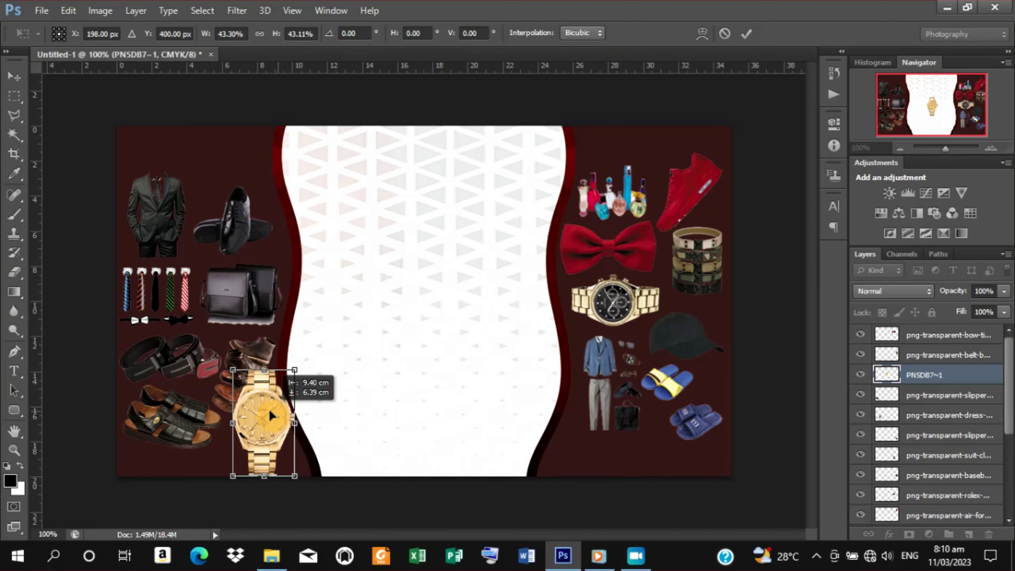
drag(268, 409, 267, 405)
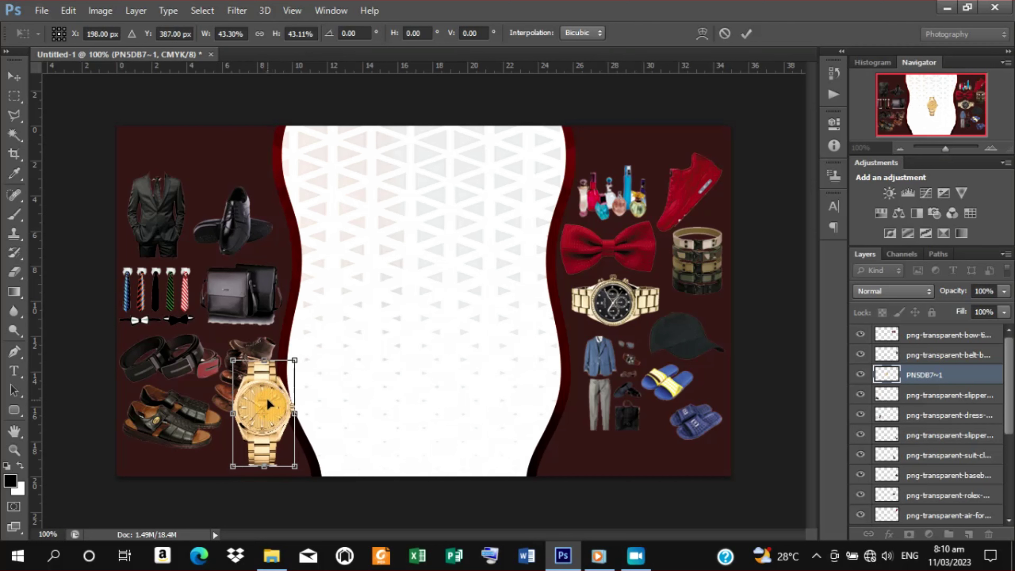
click(300, 364)
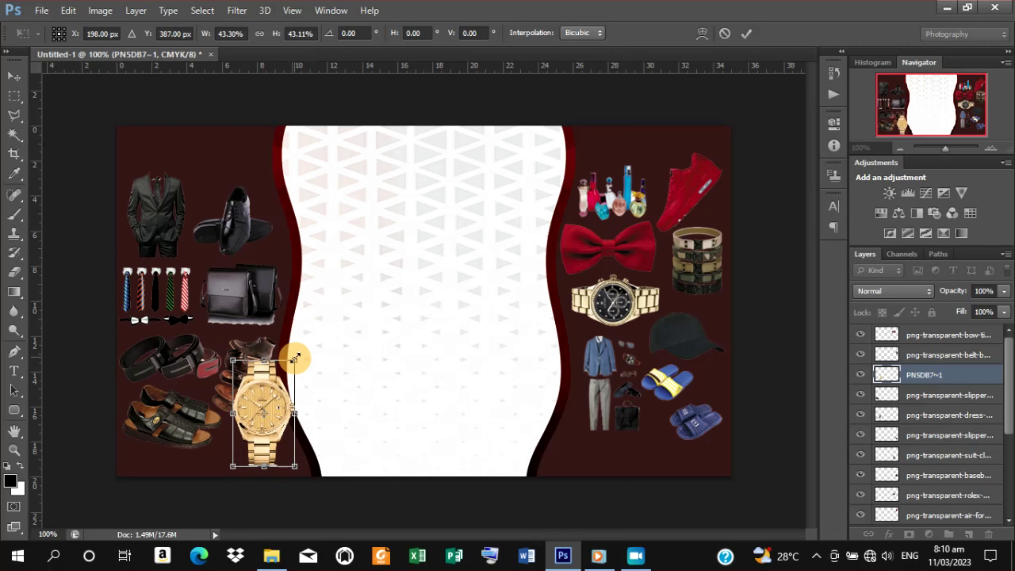
drag(295, 358, 284, 370)
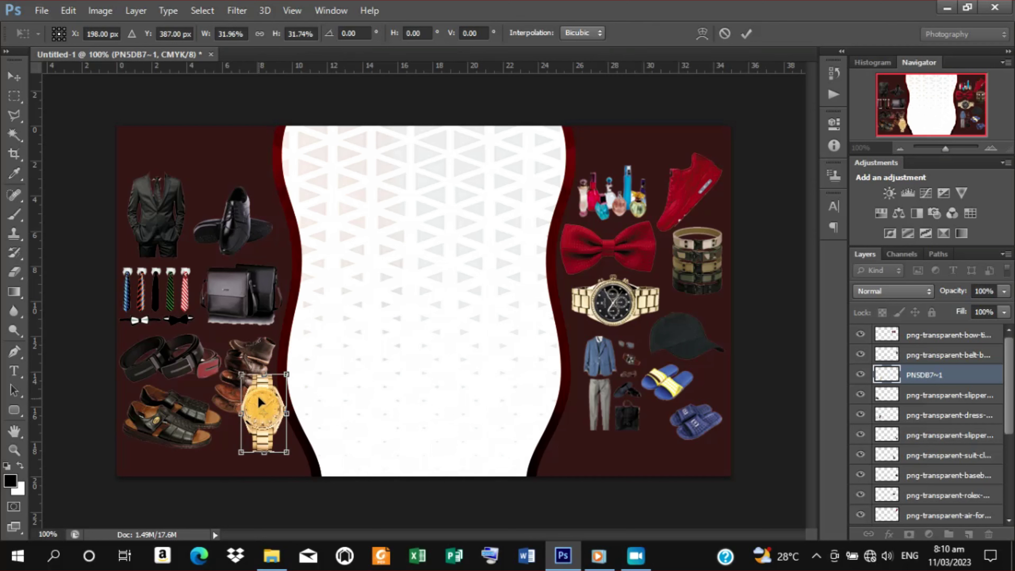
drag(266, 394, 258, 231)
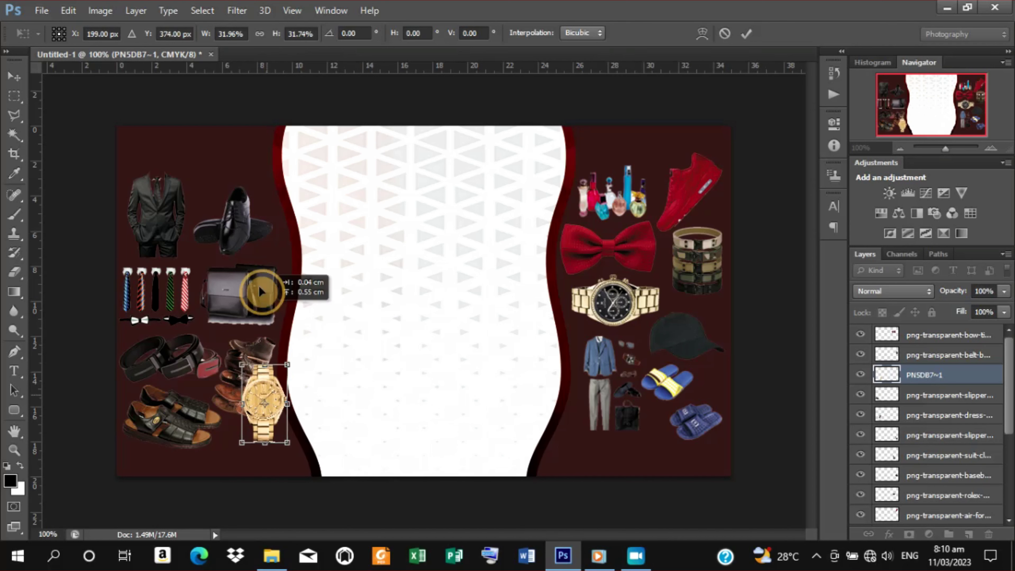
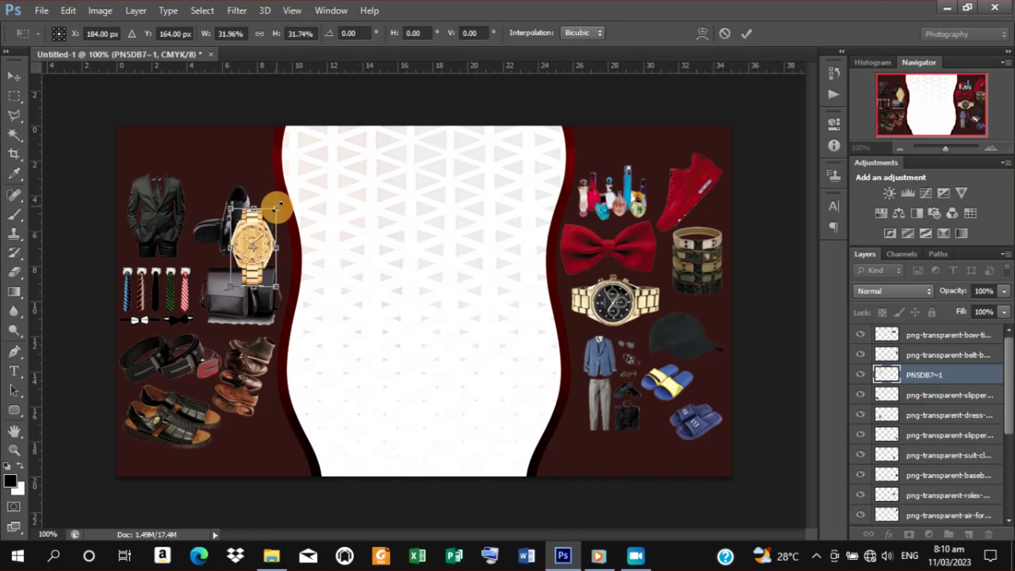
Enlarge the gold watch, move it up and left, and commit the transform.
drag(276, 207, 283, 203)
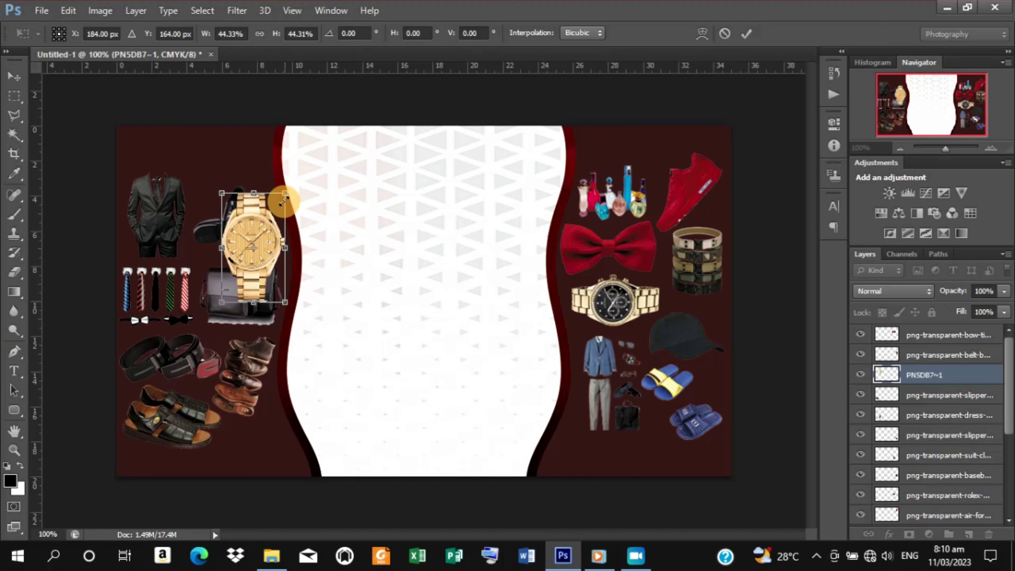
drag(268, 210, 254, 181)
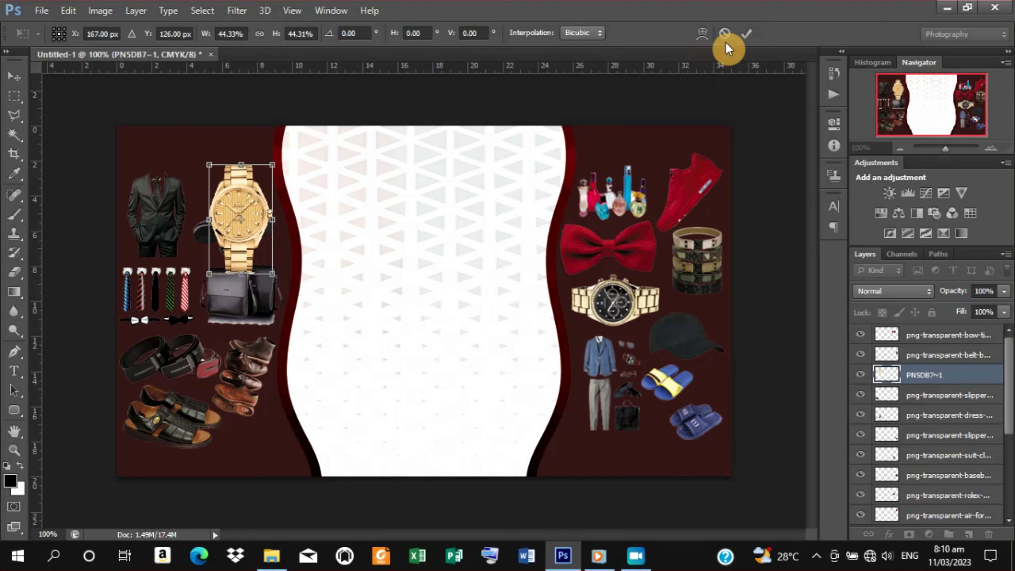
click(748, 35)
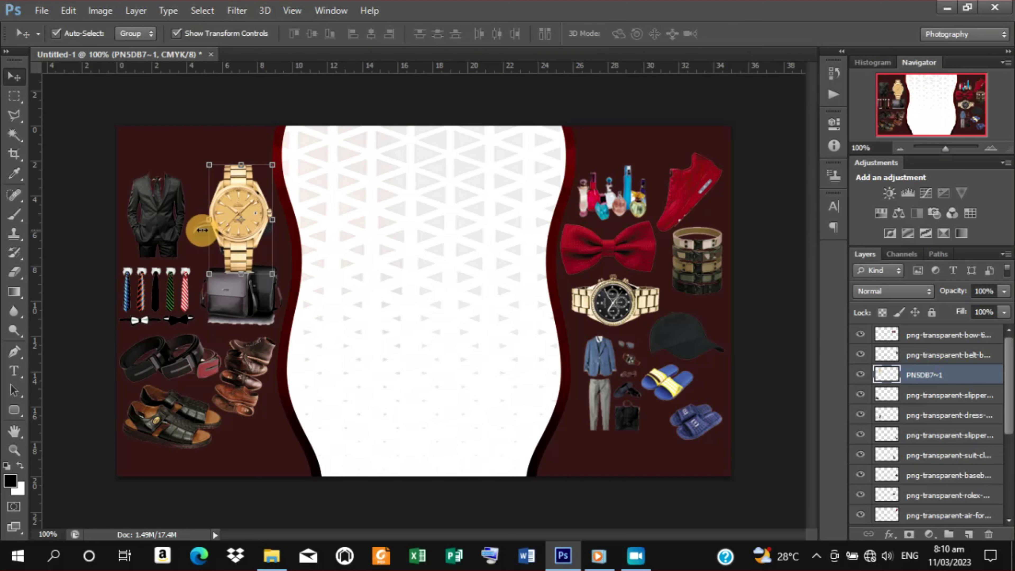
click(92, 228)
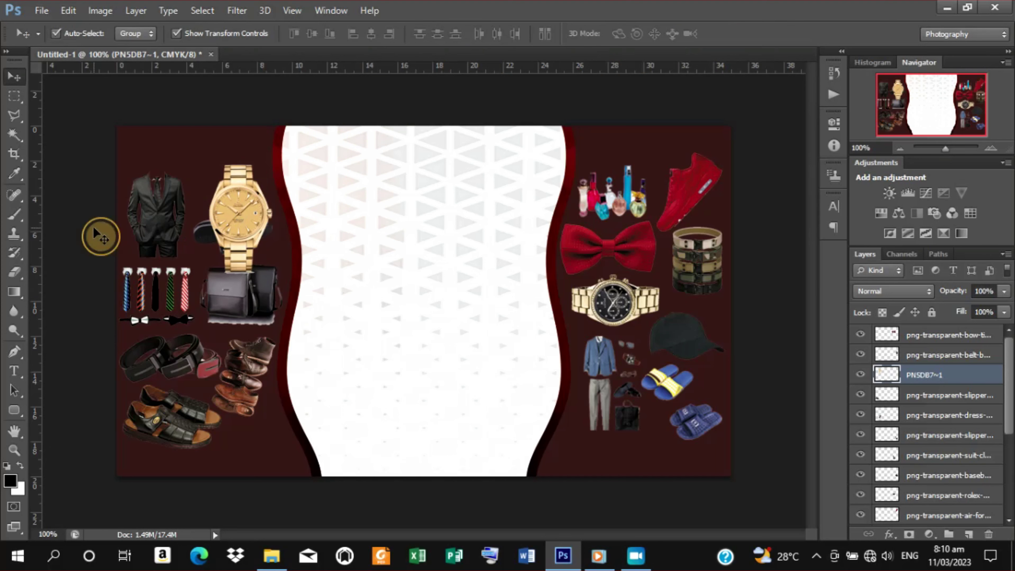
Move the black dress shoes down beside the sandals and nudge the brown shoes into place.
drag(206, 233, 231, 451)
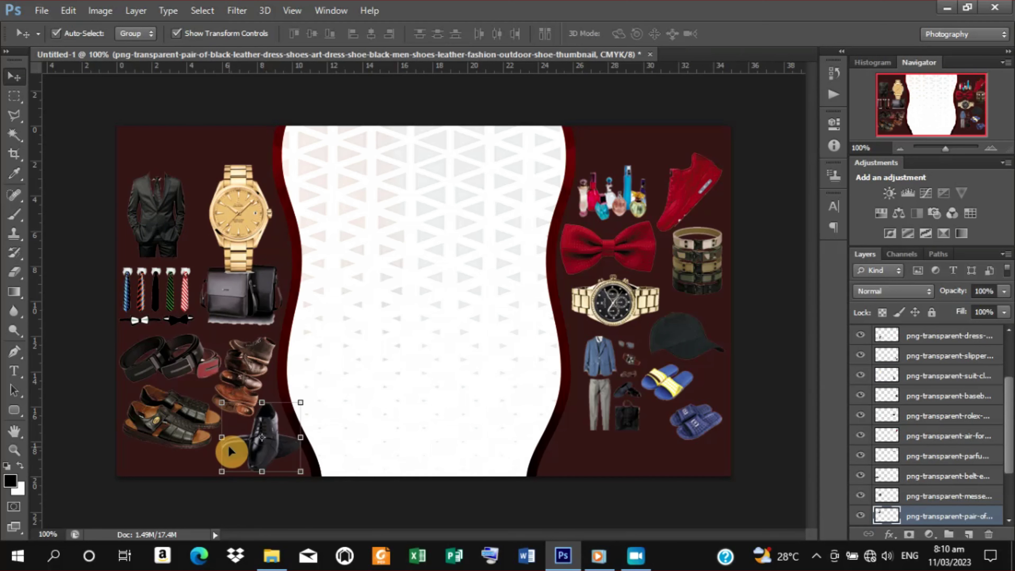
key(Left)
key(Left)
key(Left)
key(Left)
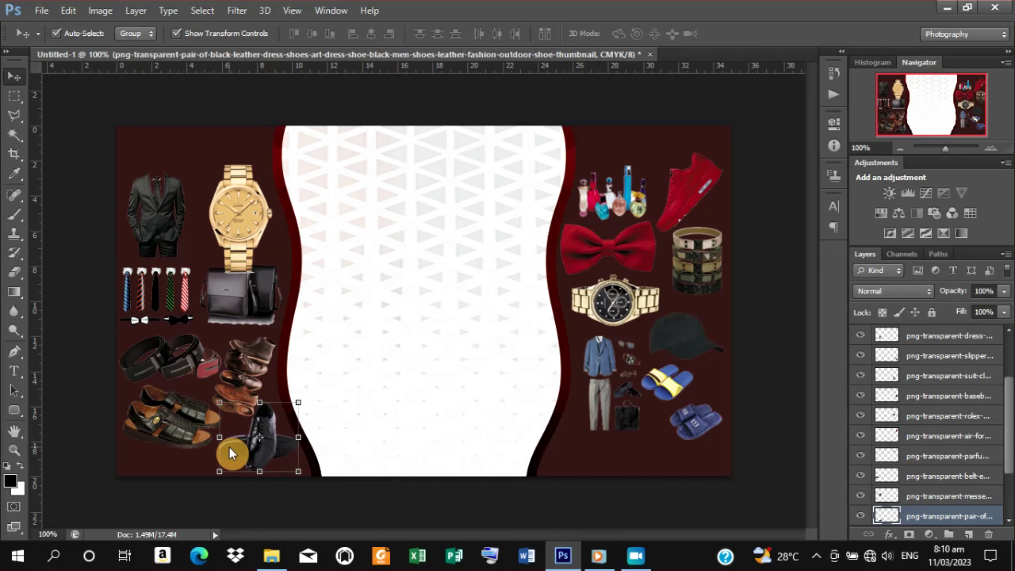
click(242, 383)
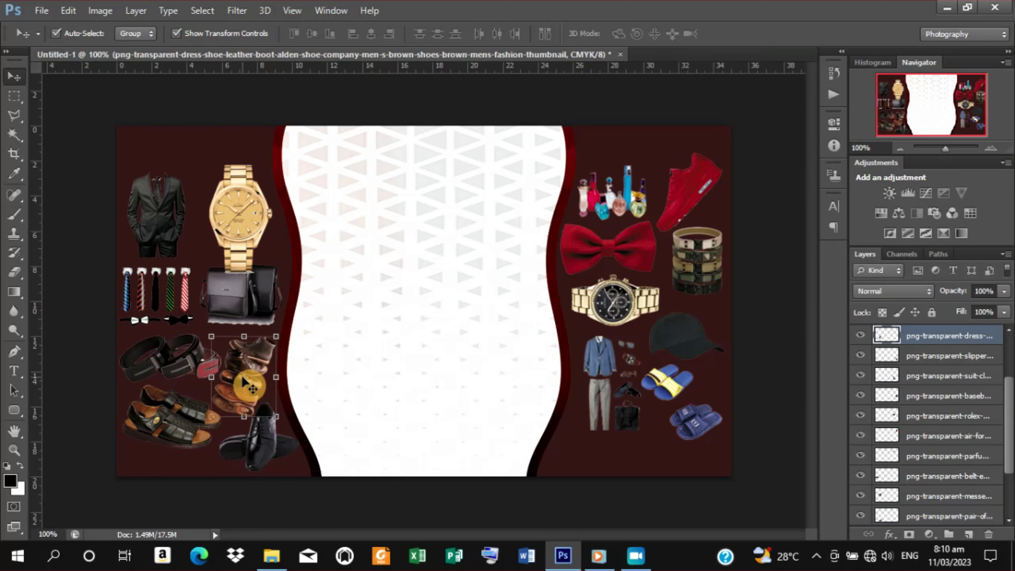
key(Up)
key(Up)
key(Up)
key(Up)
key(Up)
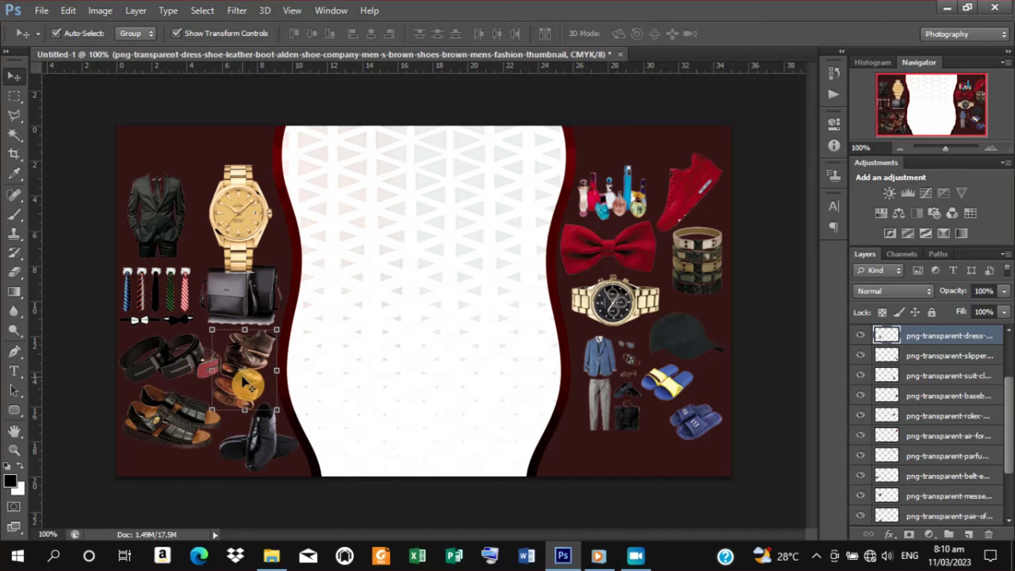
key(Right)
key(Up)
key(Up)
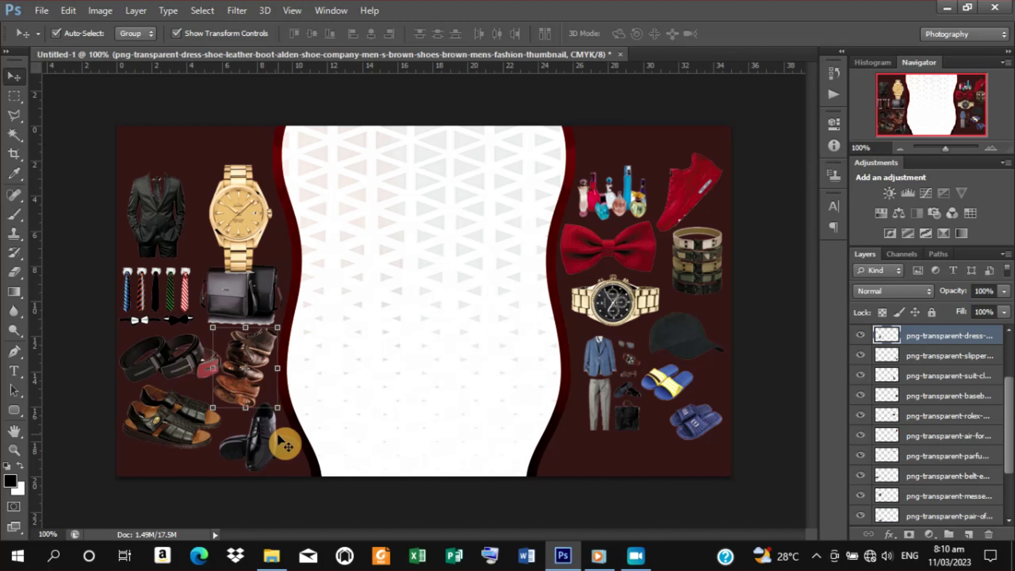
click(267, 455)
key(Left)
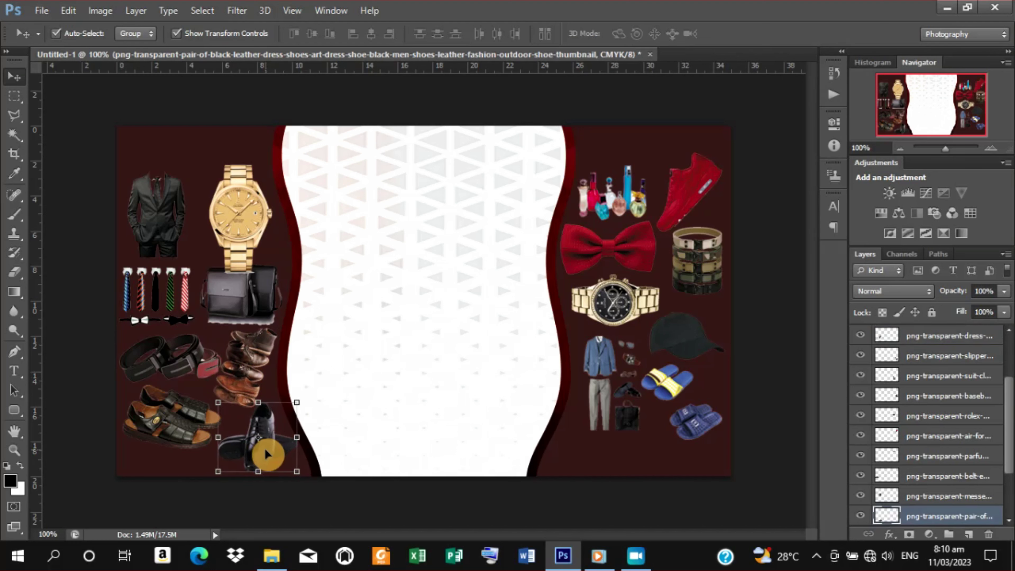
key(Left)
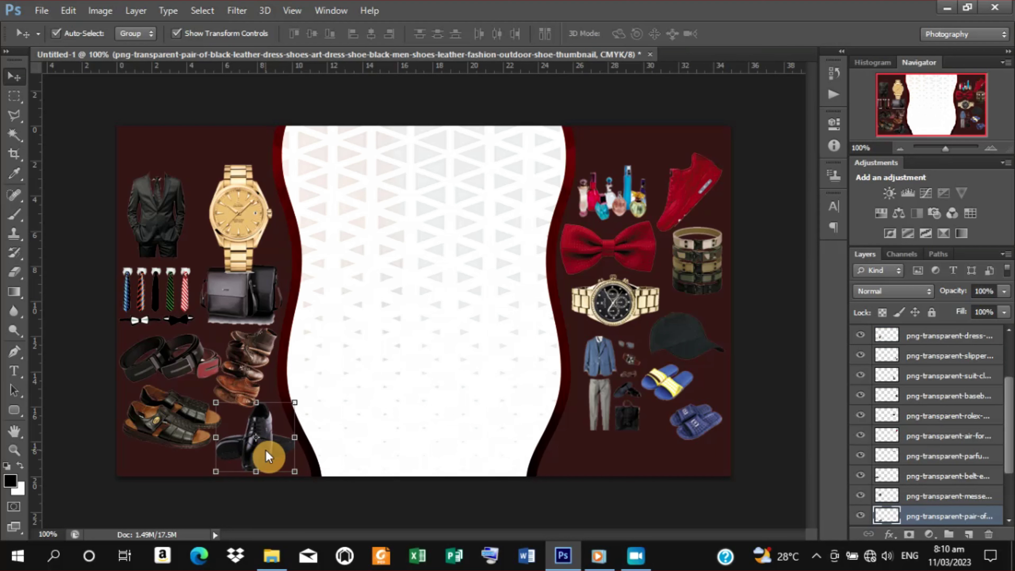
click(42, 10)
click(56, 204)
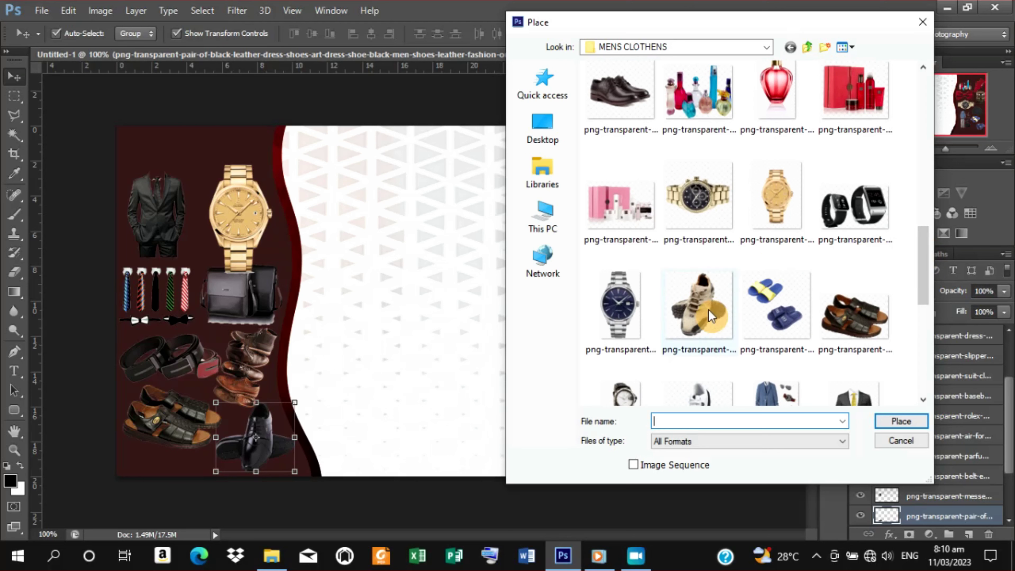
Place the brown messenger bag image into the banner.
click(709, 310)
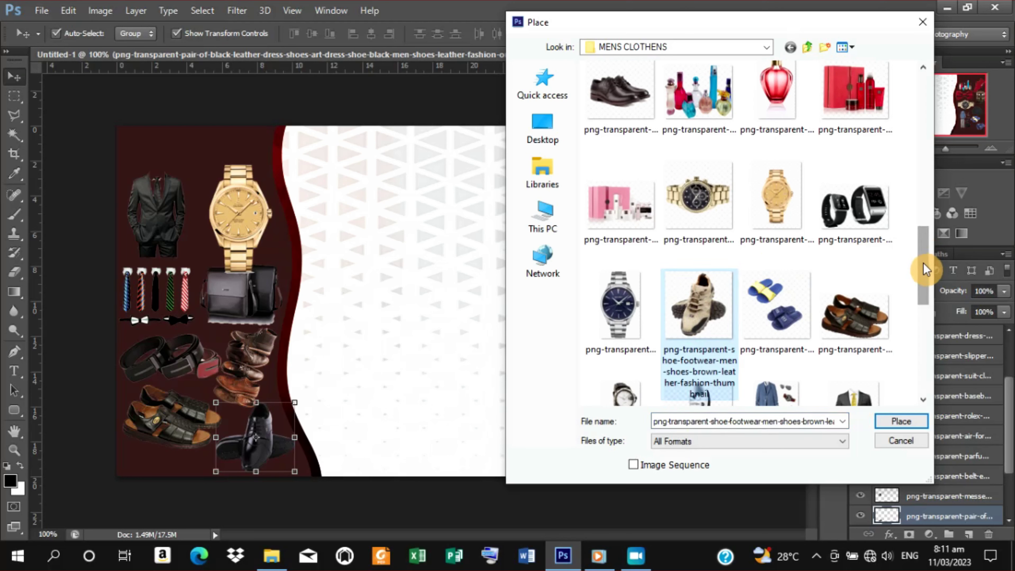
drag(923, 262, 932, 344)
click(901, 421)
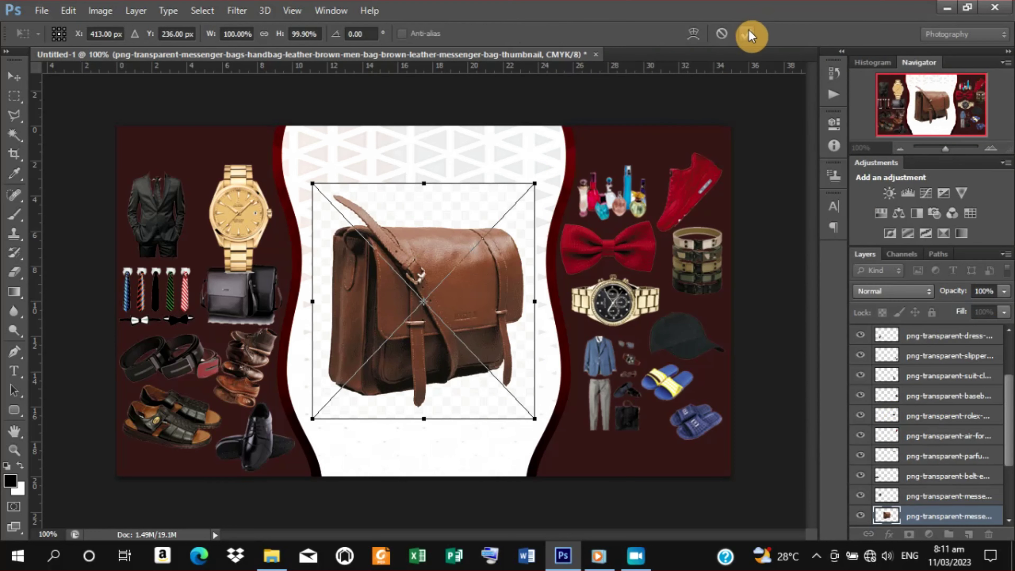
key(Return)
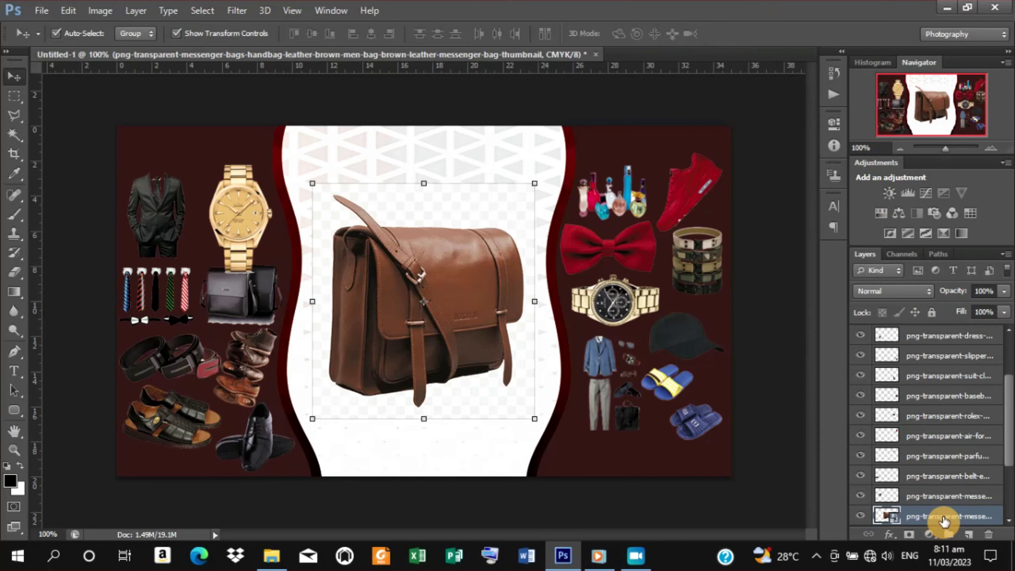
Rasterize the bag layer and delete its background with the Magic Wand.
right_click(947, 517)
key(Escape)
key(w)
click(489, 384)
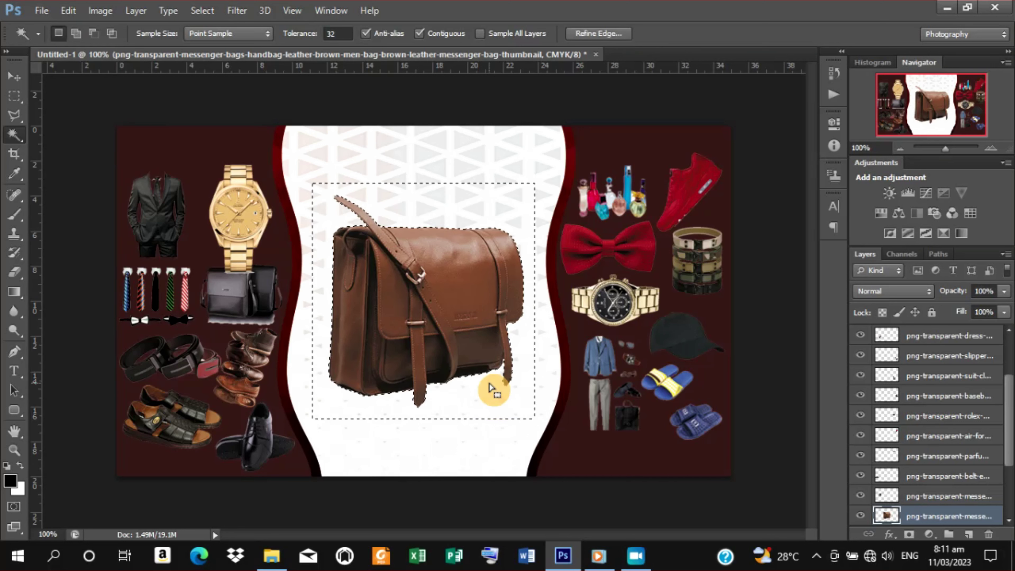
key(Delete)
key(ctrl+d)
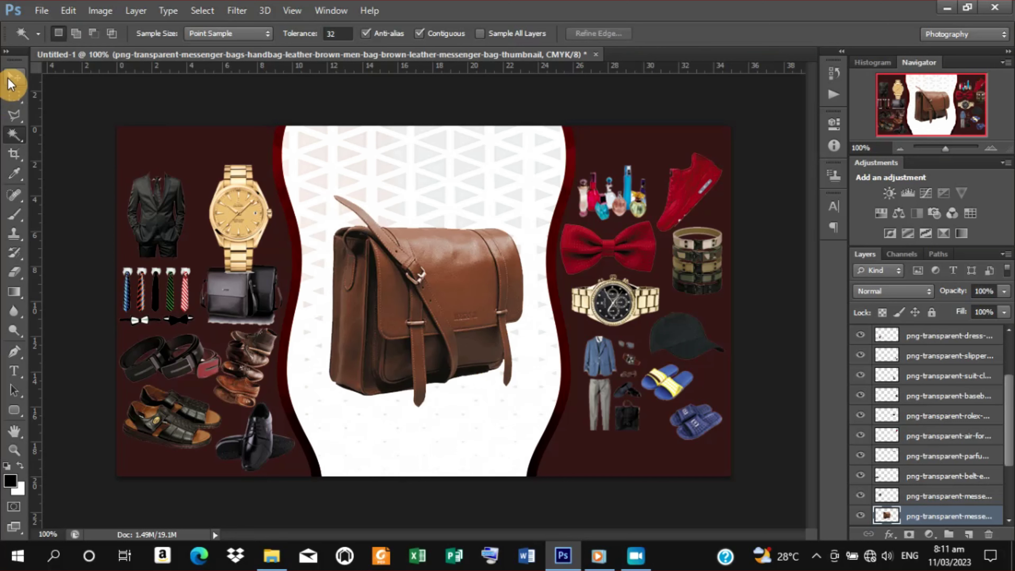
Shrink the messenger bag and set it below the suit at the lower right.
click(14, 76)
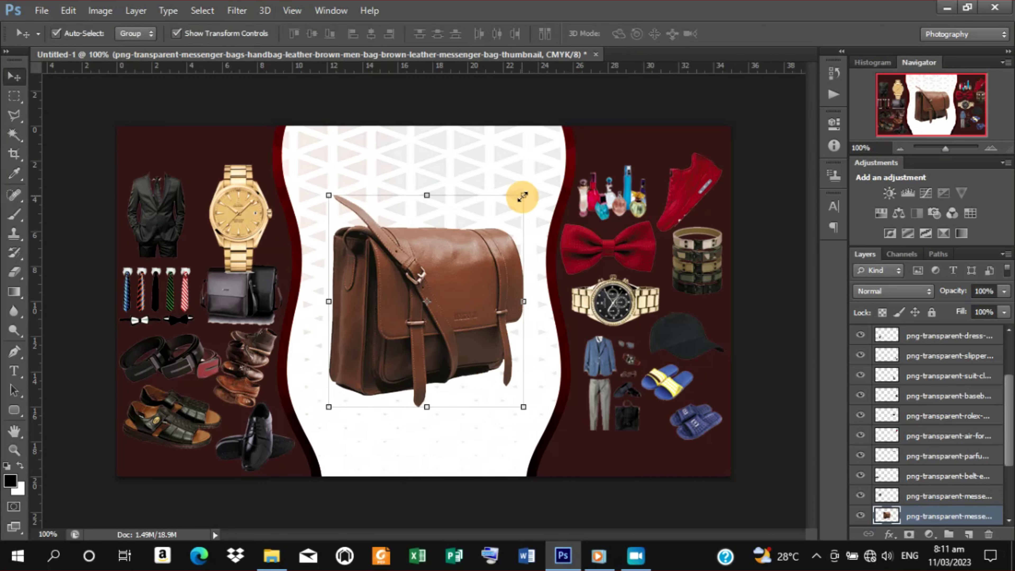
mouse_move(523, 196)
mouse_down()
mouse_move(446, 280)
mouse_move(581, 377)
mouse_move(608, 469)
mouse_move(593, 430)
mouse_up()
key(Down)
key(Down)
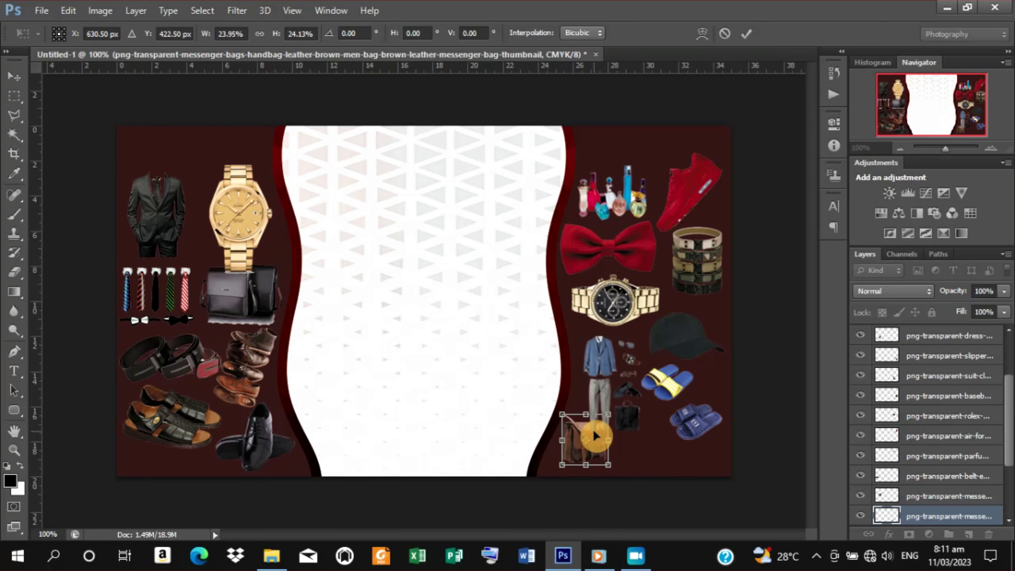
key(Down)
key(Down)
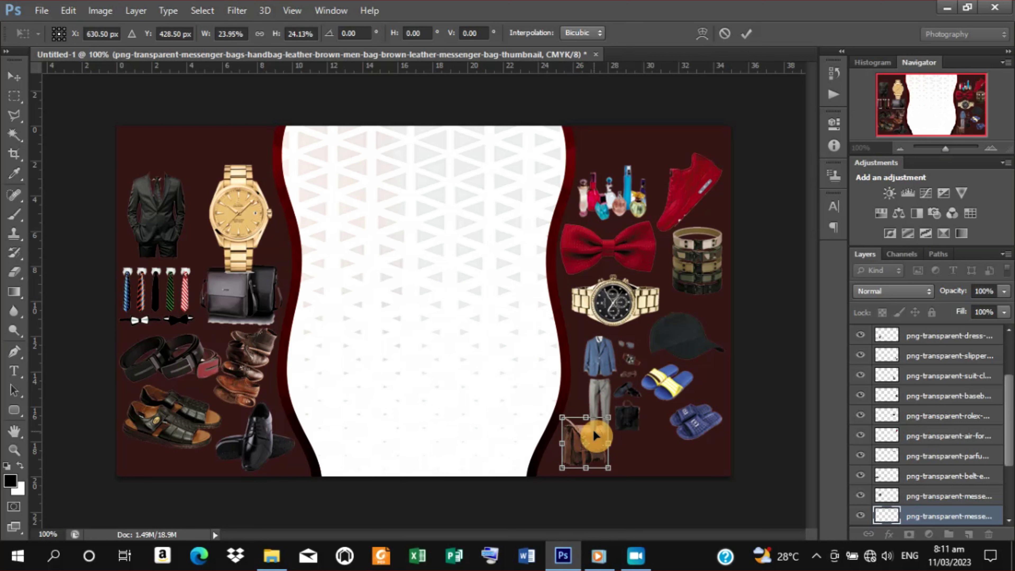
key(Down)
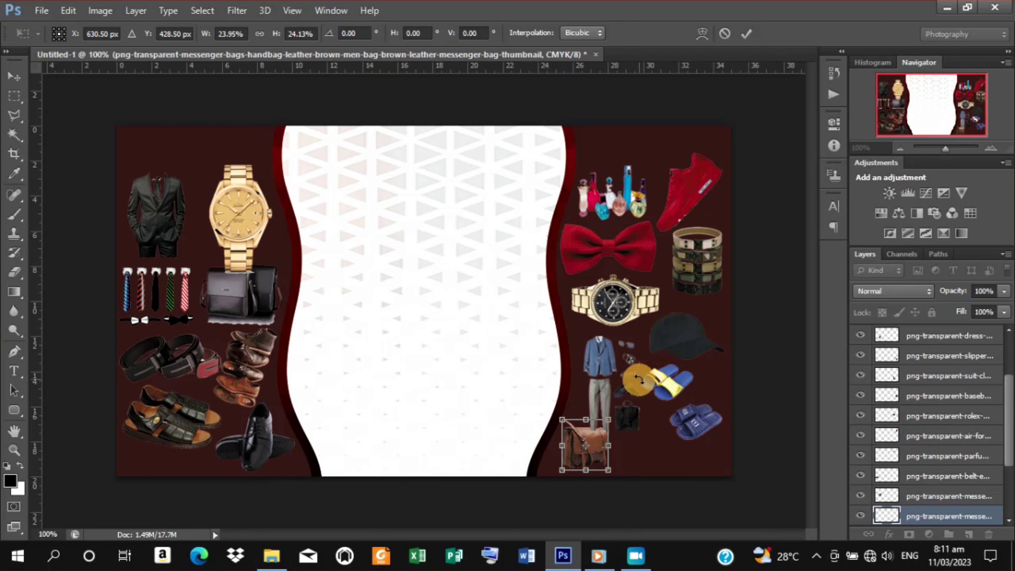
key(Up)
key(Up)
key(Up)
key(Return)
click(42, 10)
Place the perfume collection image into the banner.
click(120, 251)
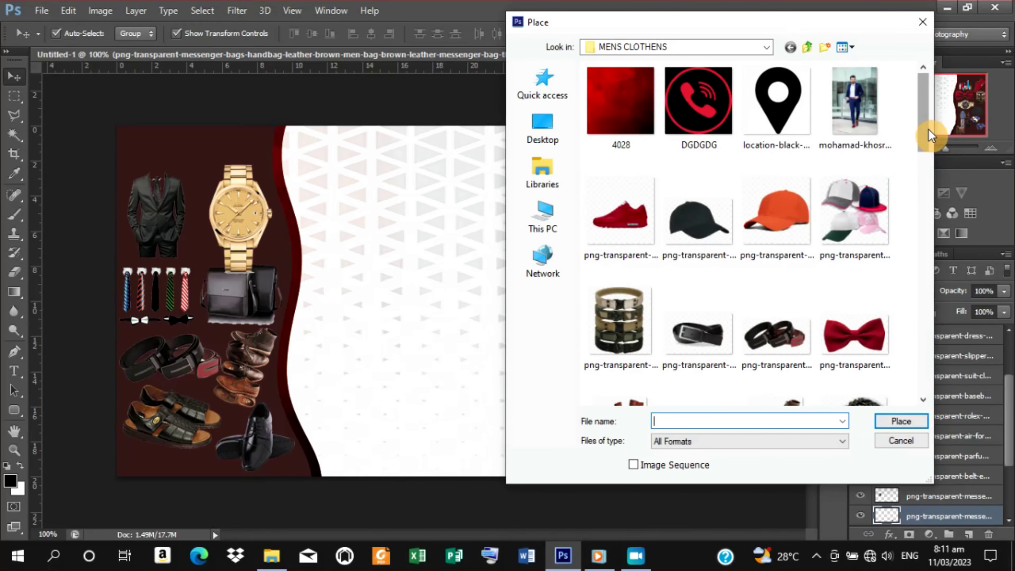
drag(928, 128, 928, 206)
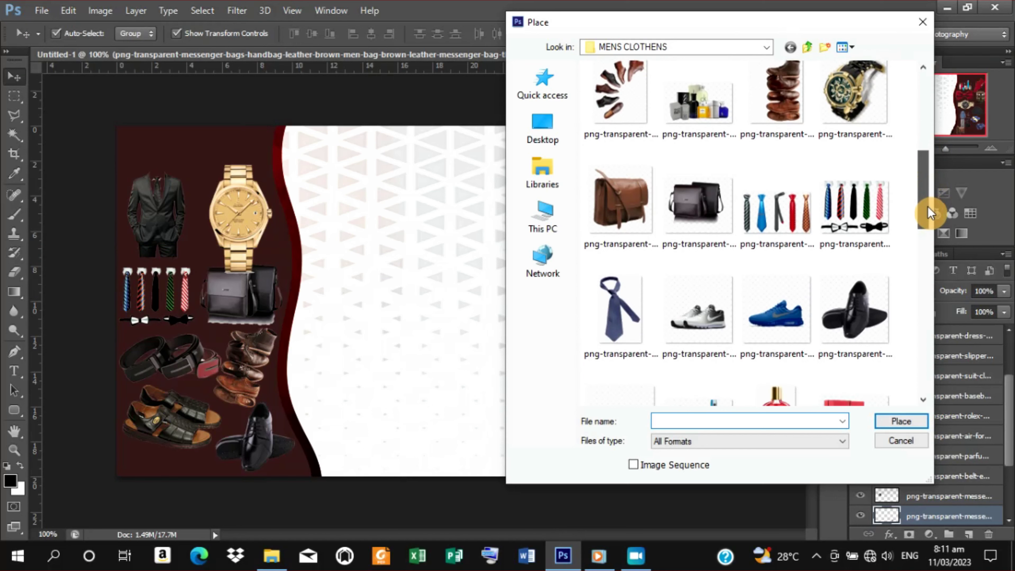
click(701, 110)
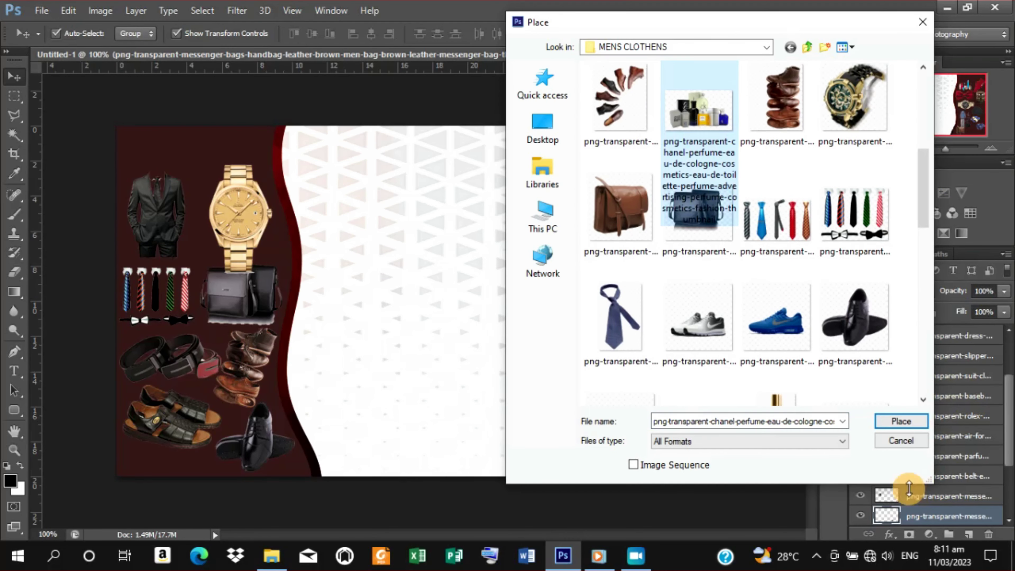
click(899, 426)
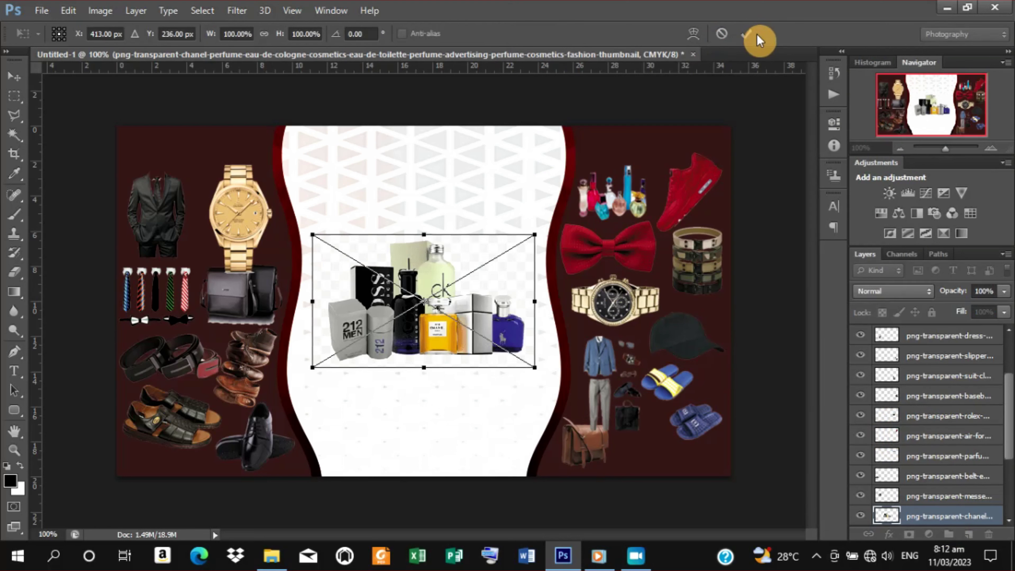
click(746, 34)
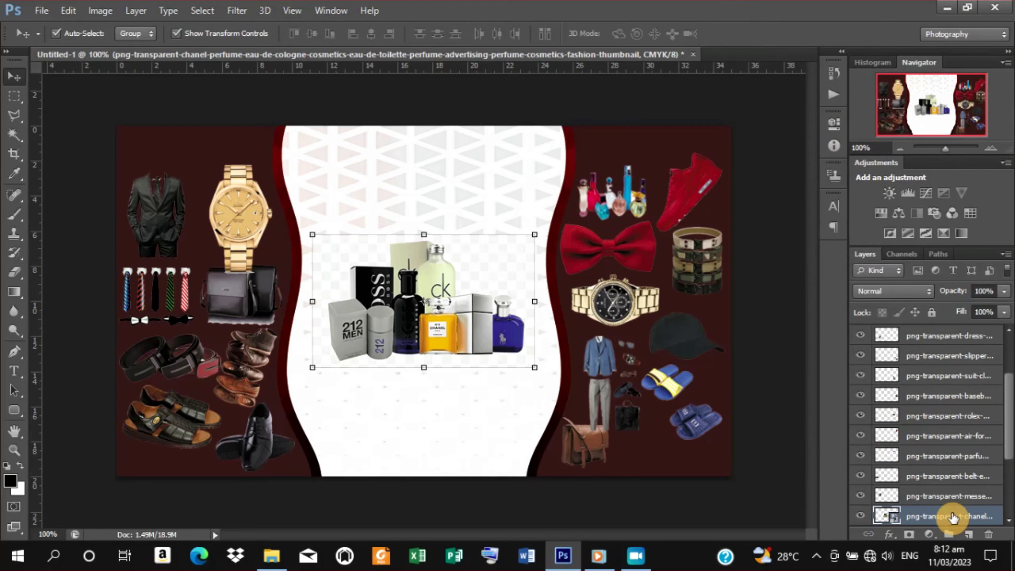
Rasterize the perfume layer and remove the background around the perfumes.
right_click(954, 517)
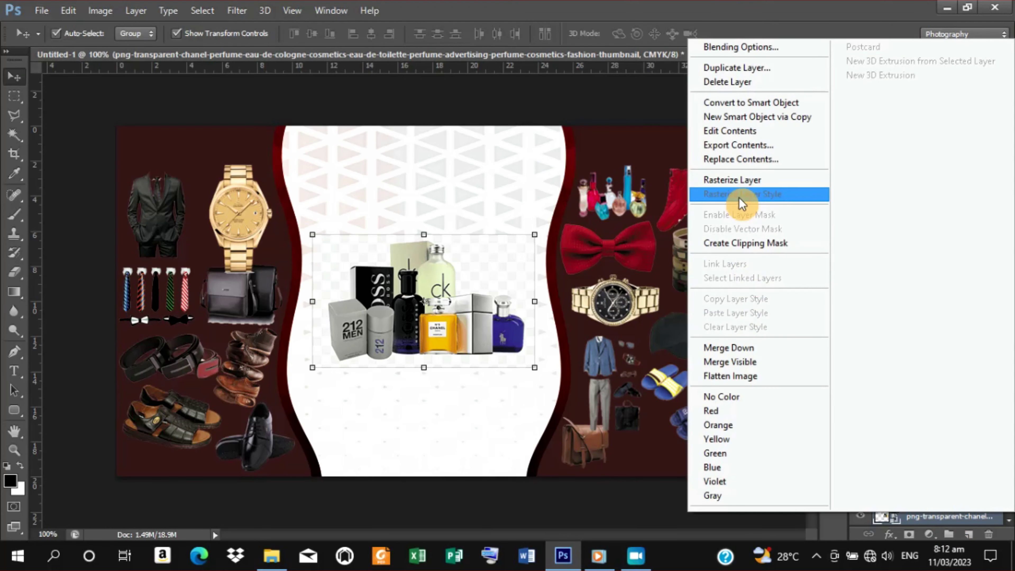
click(735, 181)
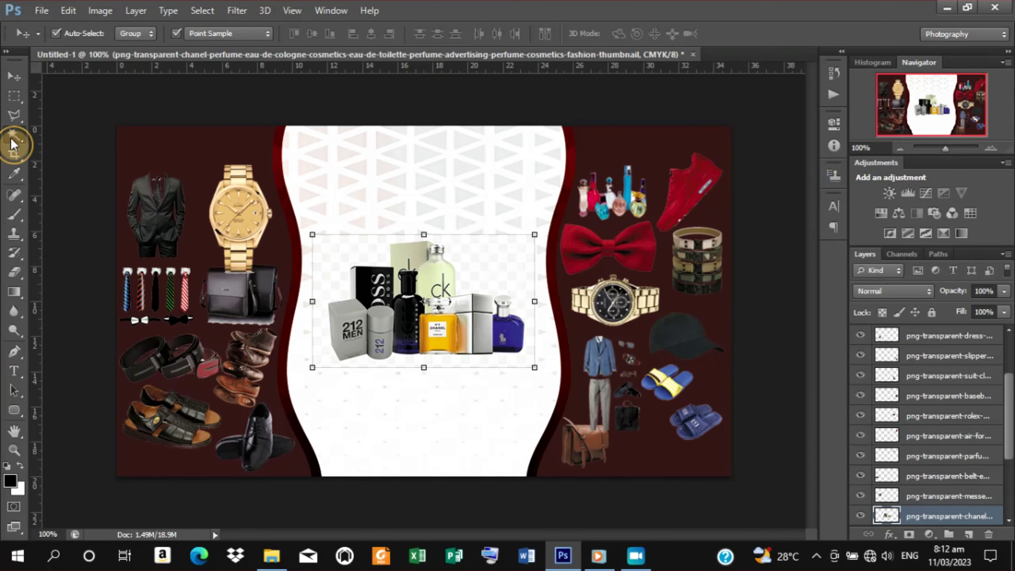
click(13, 138)
click(479, 288)
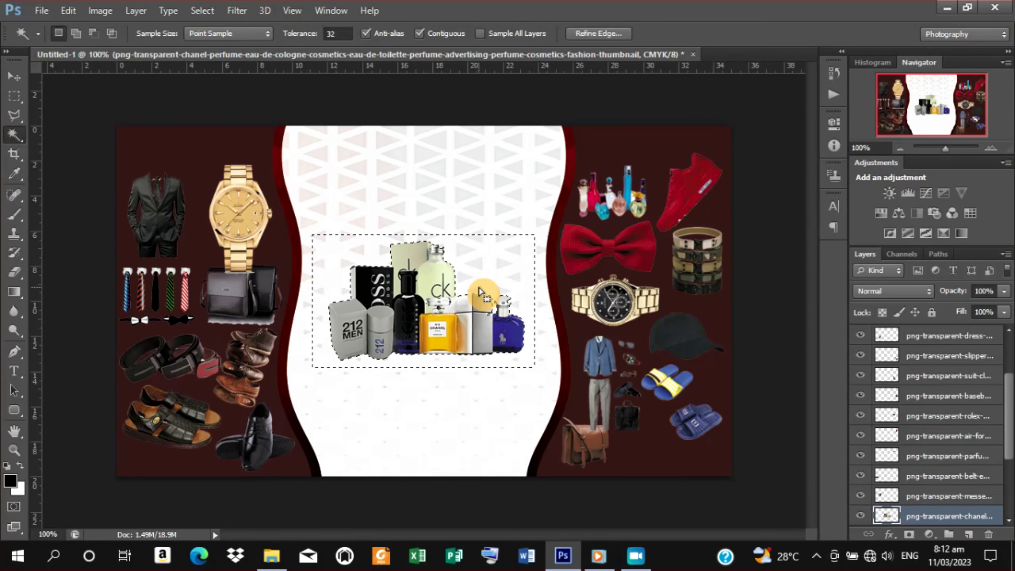
key(ctrl+d)
Shrink the perfume set to about 40% and move it to the lower-right collage.
click(7, 72)
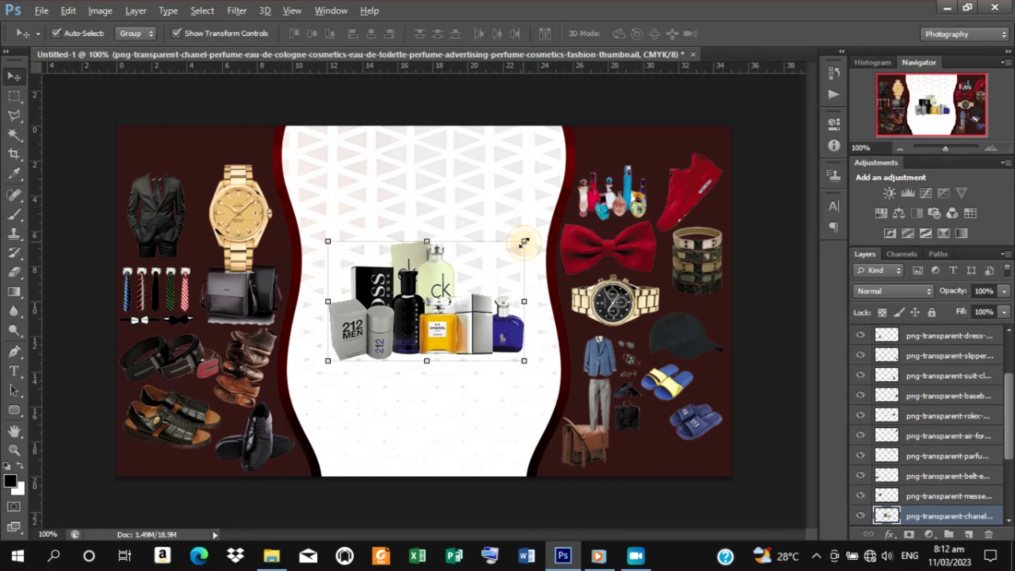
drag(525, 242, 471, 287)
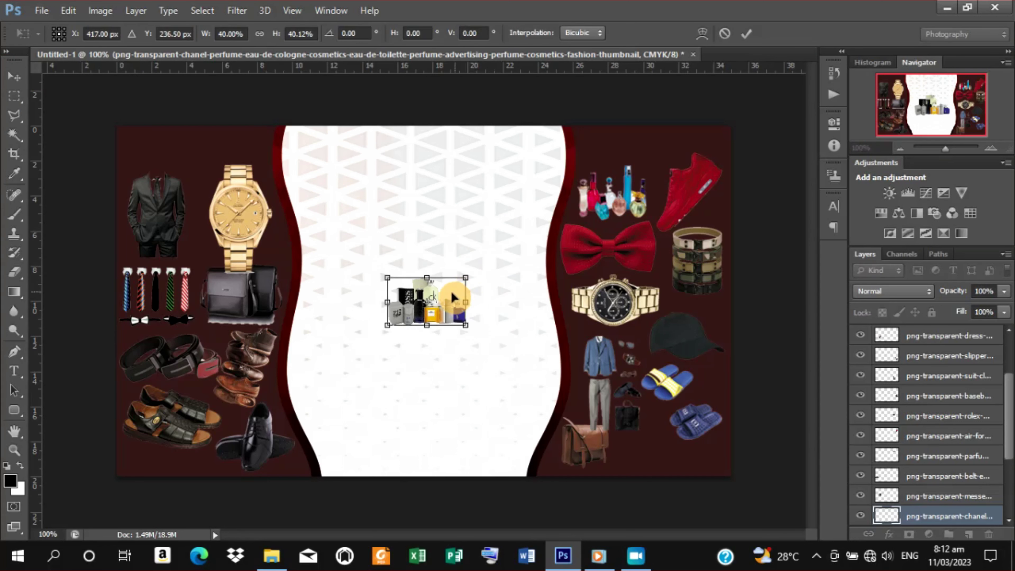
drag(448, 308, 681, 449)
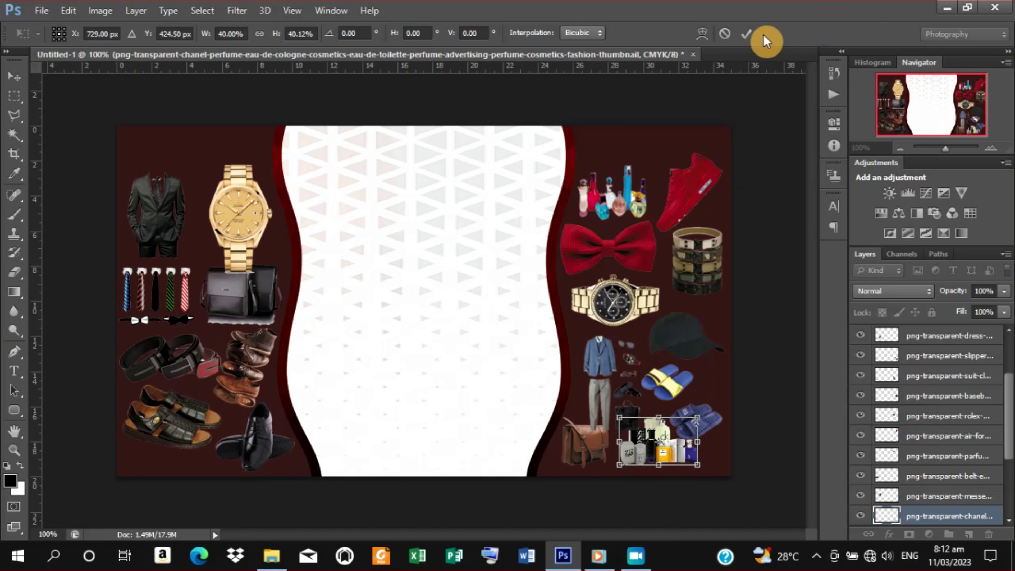
click(748, 33)
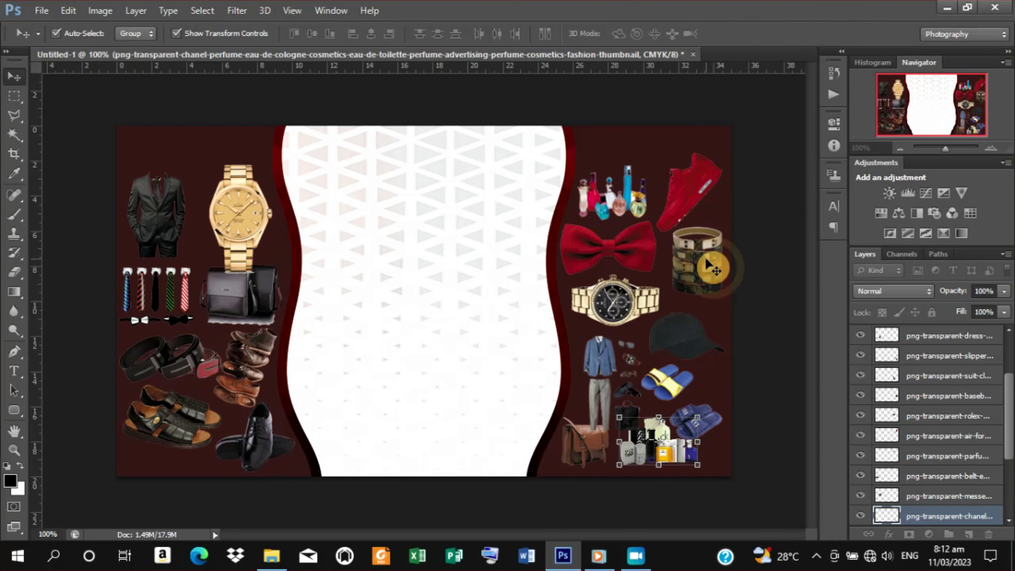
click(670, 383)
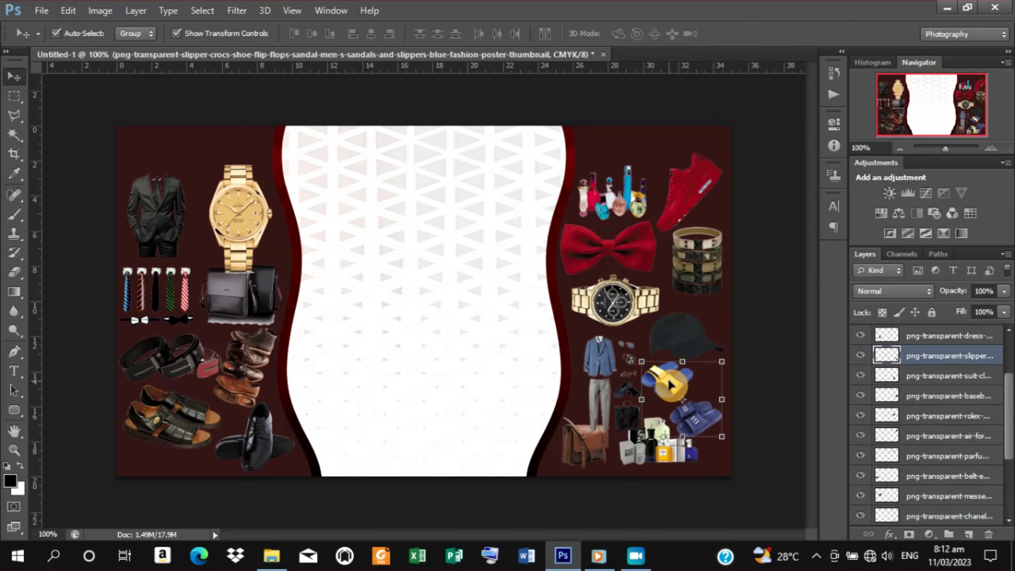
Nudge the slippers up and the perfume set slightly right.
drag(670, 384, 670, 382)
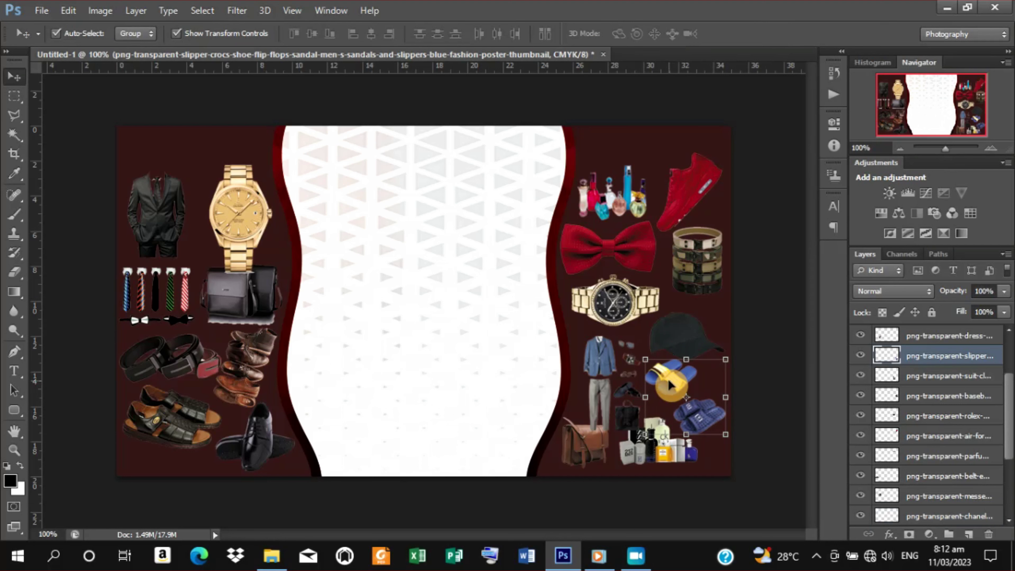
click(670, 462)
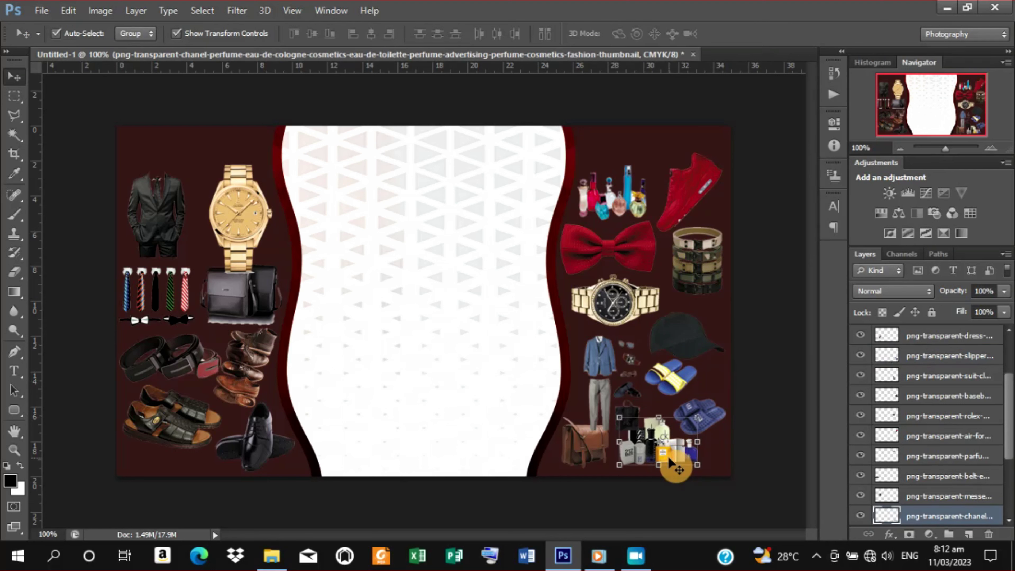
drag(668, 460, 668, 463)
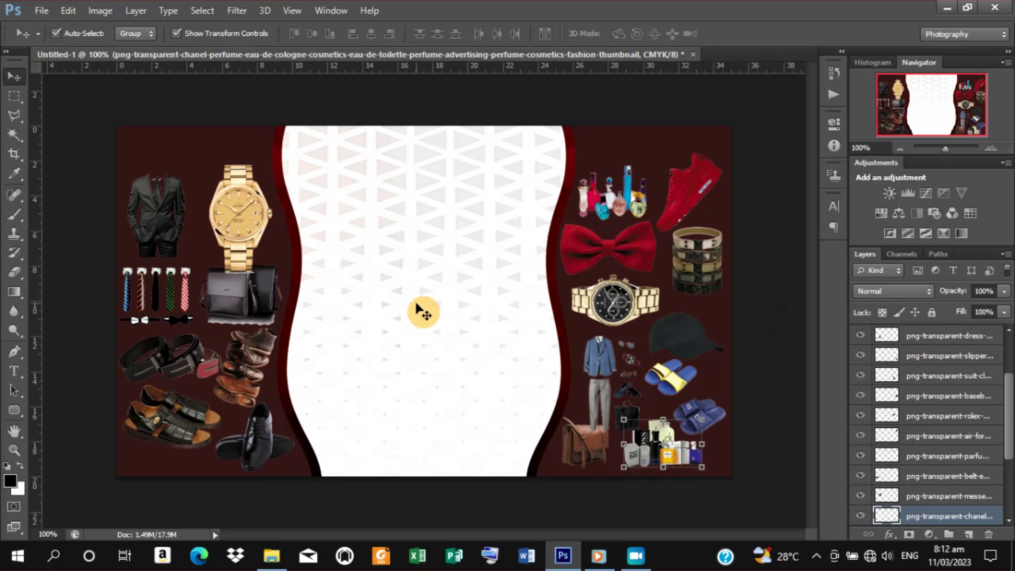
Select all product image layers from the bow tie down to the t-shirt.
click(63, 199)
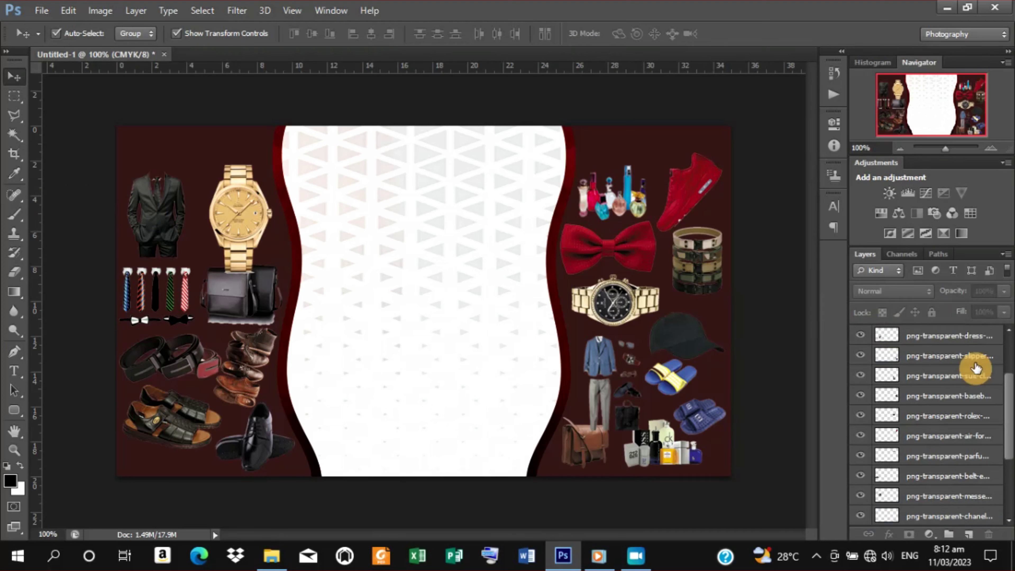
drag(1010, 404, 1011, 367)
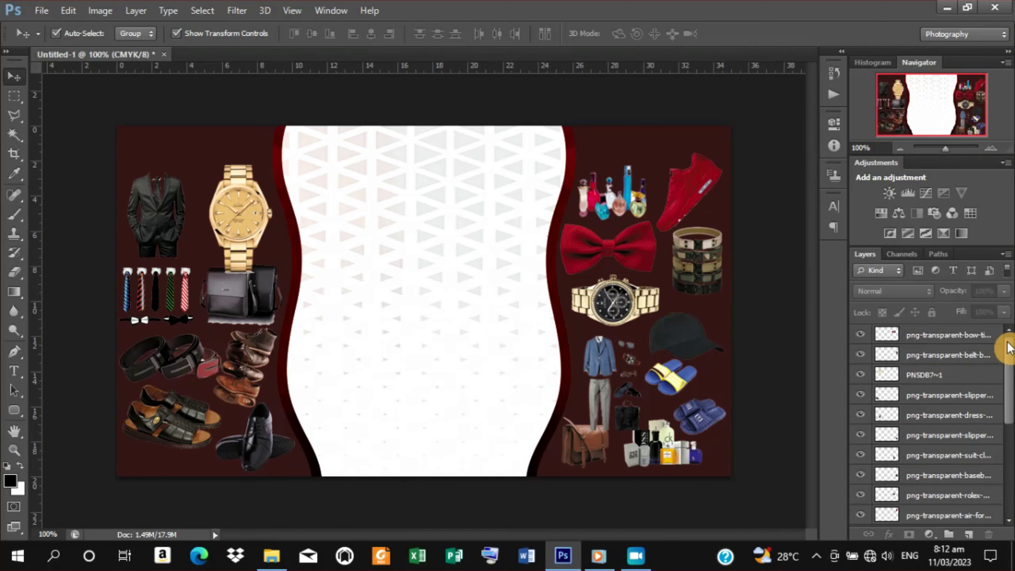
click(964, 335)
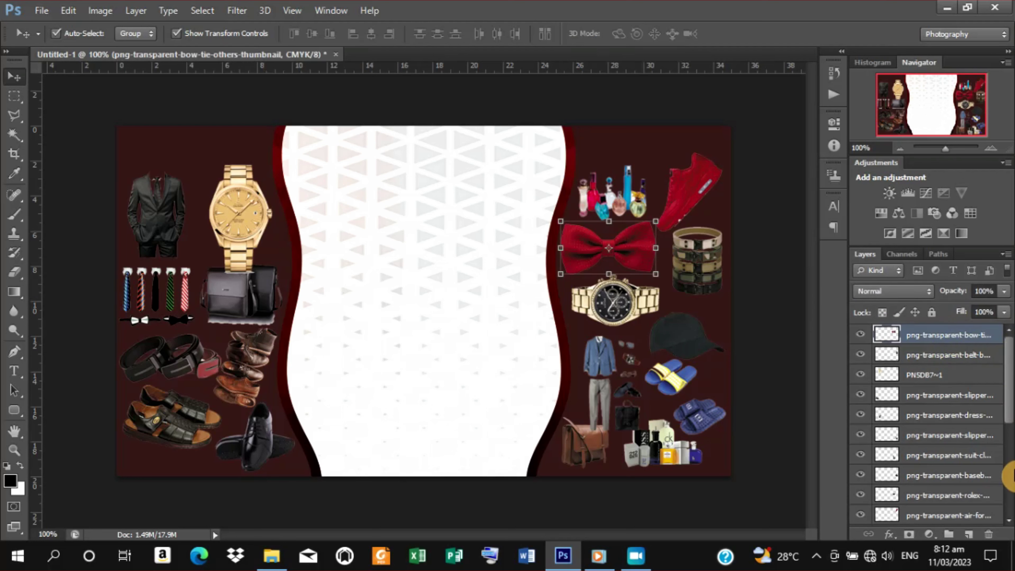
drag(1012, 362, 1012, 460)
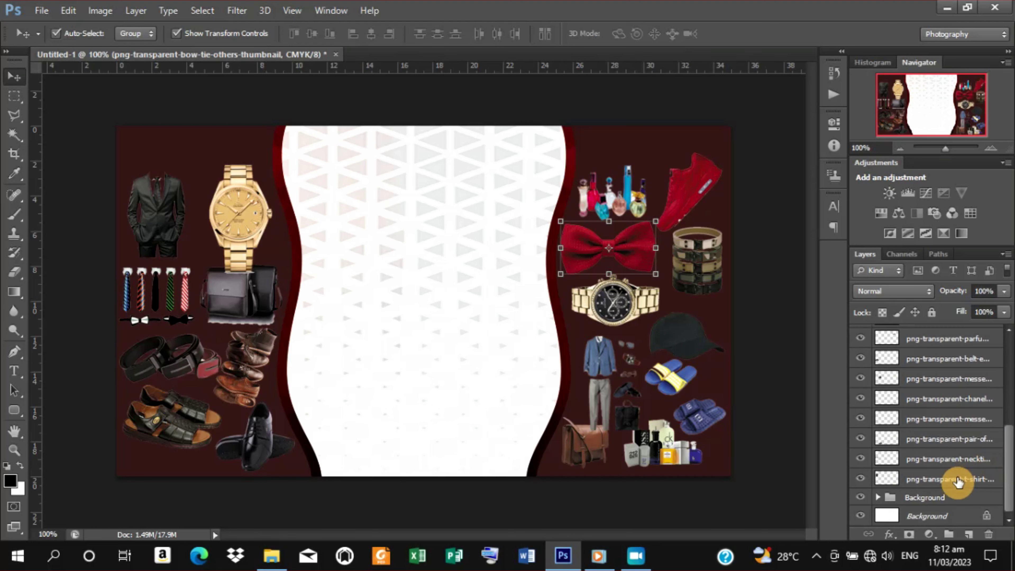
shift+click(957, 483)
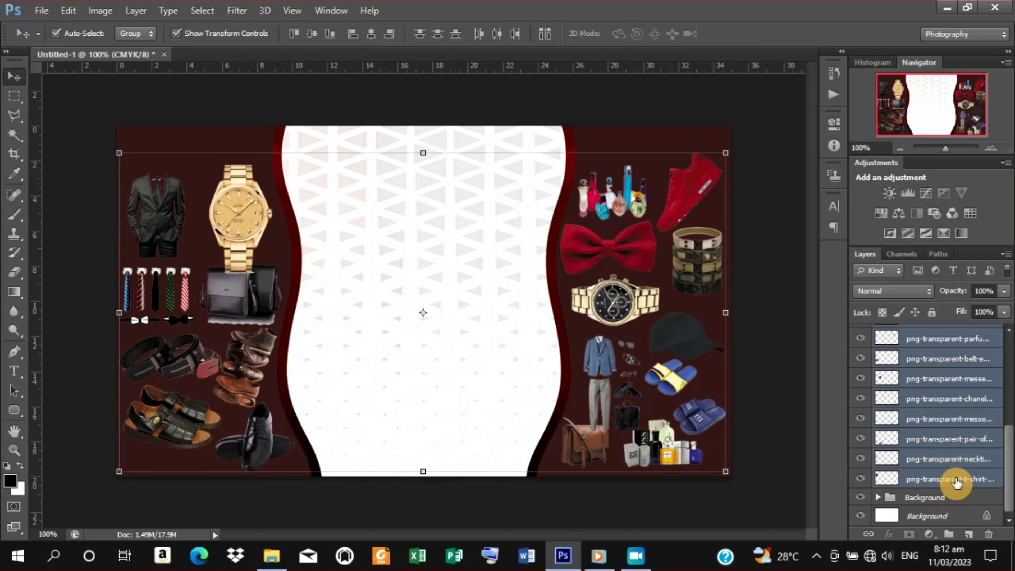
Group the selected product layers with Ctrl+G and rename the group 'pictures'.
key(ctrl+g)
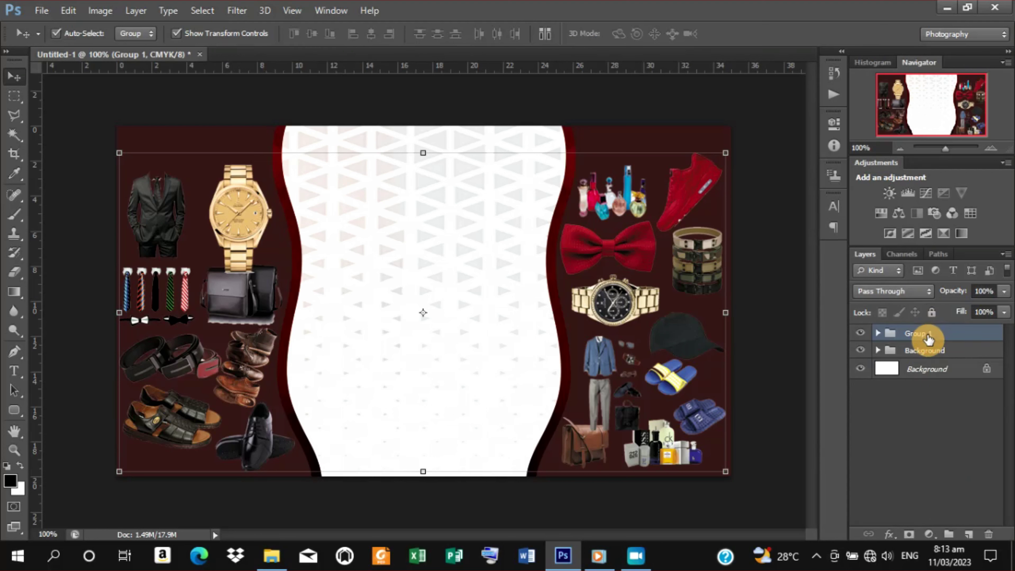
double_click(919, 333)
text(pictures)
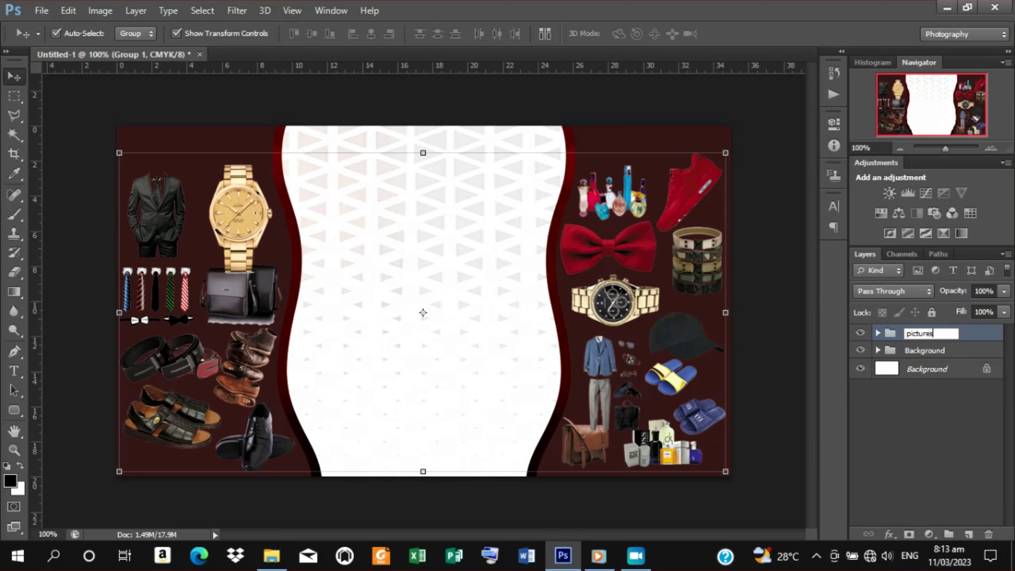
click(794, 325)
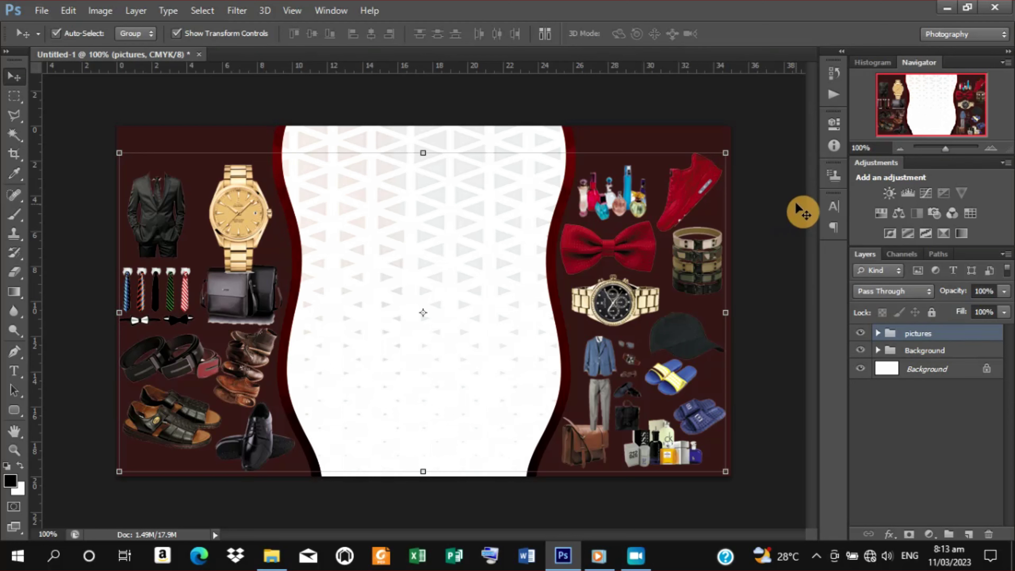
click(766, 192)
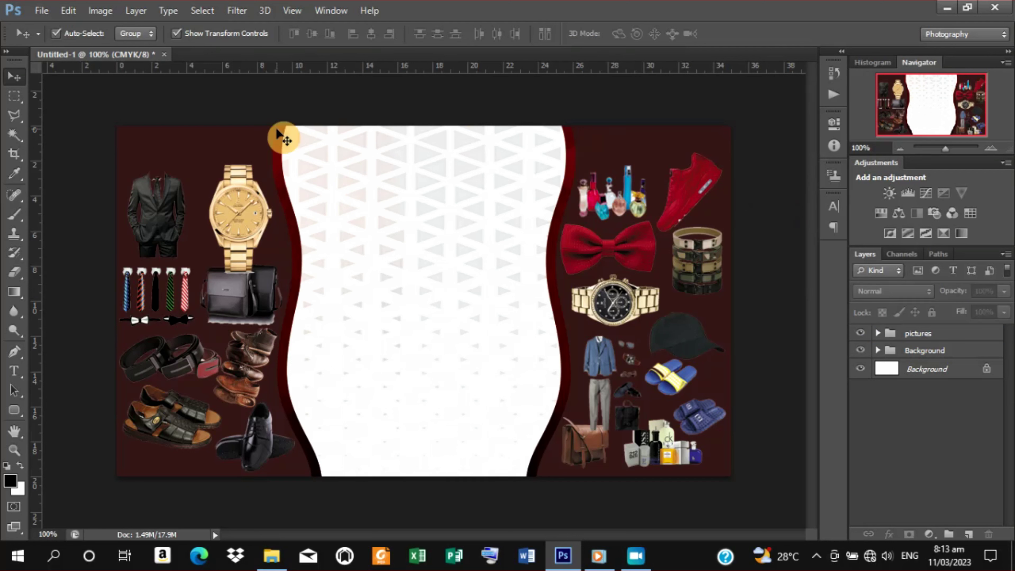
drag(765, 192, 117, 206)
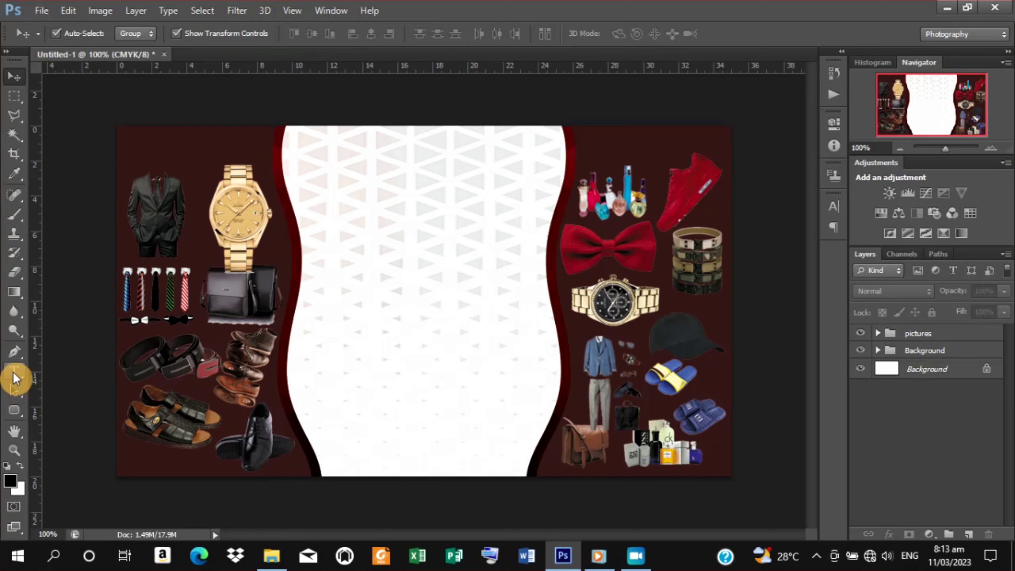
Start a Lato text layer with the letter A near the white panel's top.
click(14, 376)
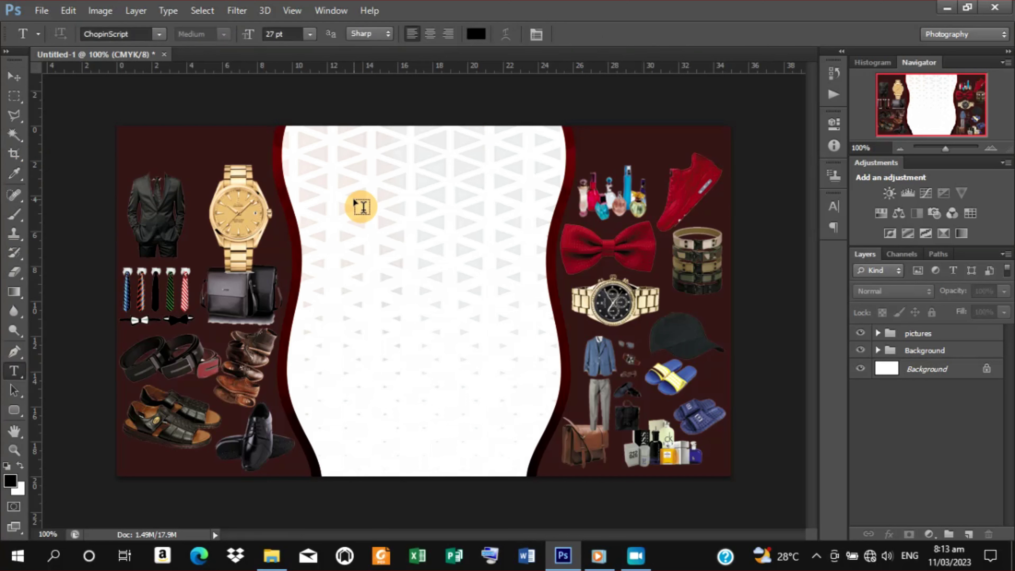
click(158, 35)
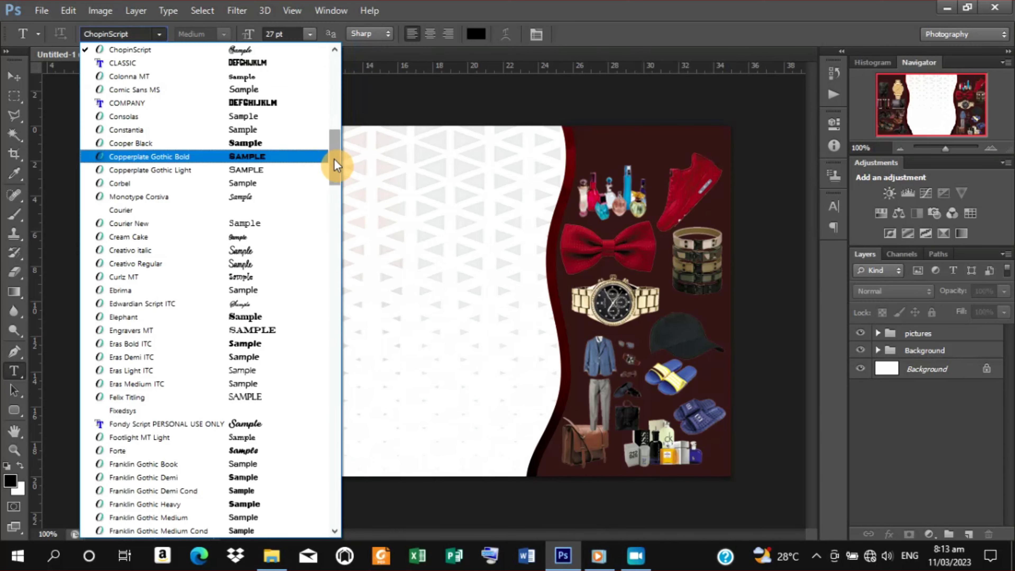
drag(335, 159, 329, 261)
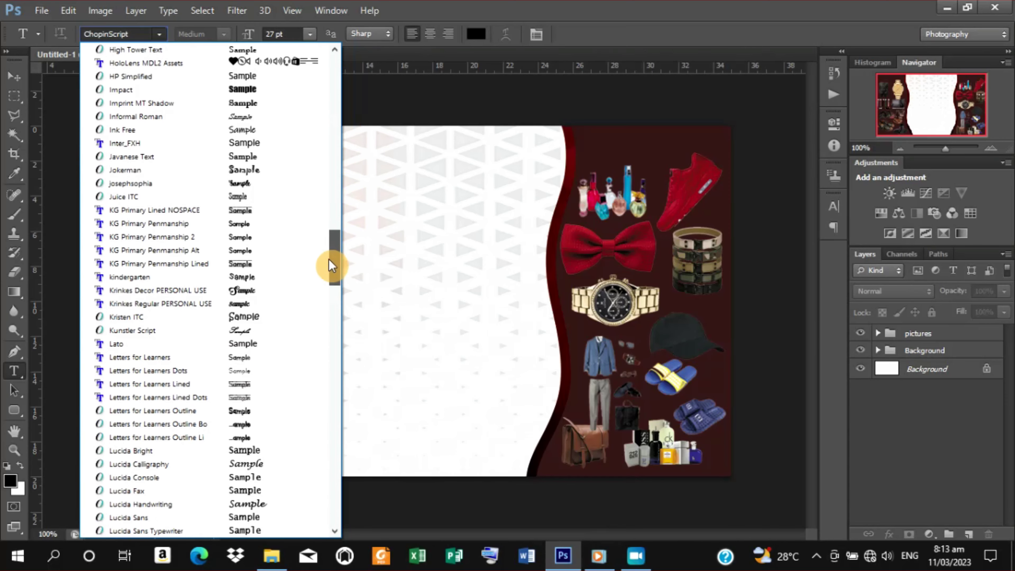
click(124, 345)
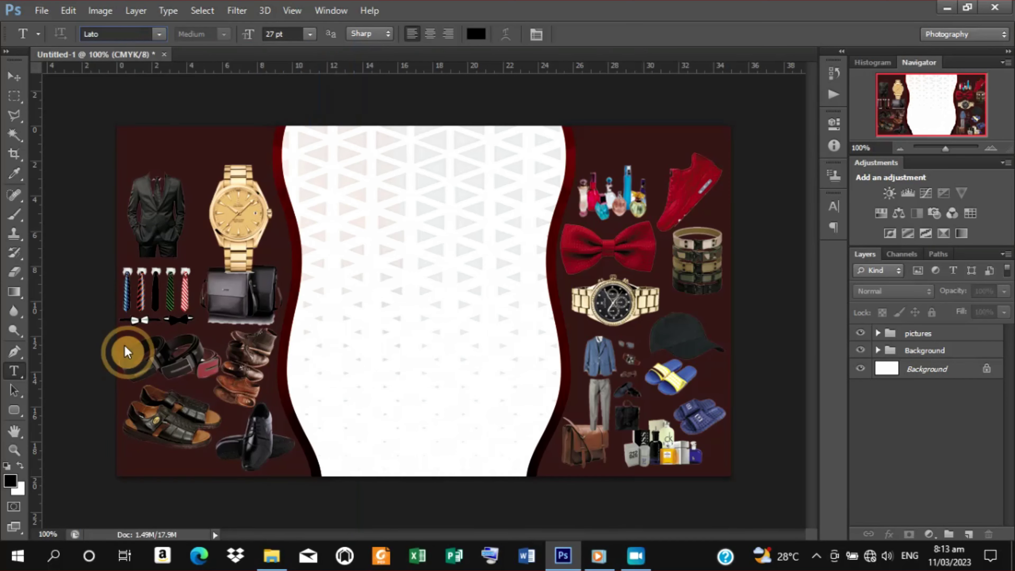
click(836, 213)
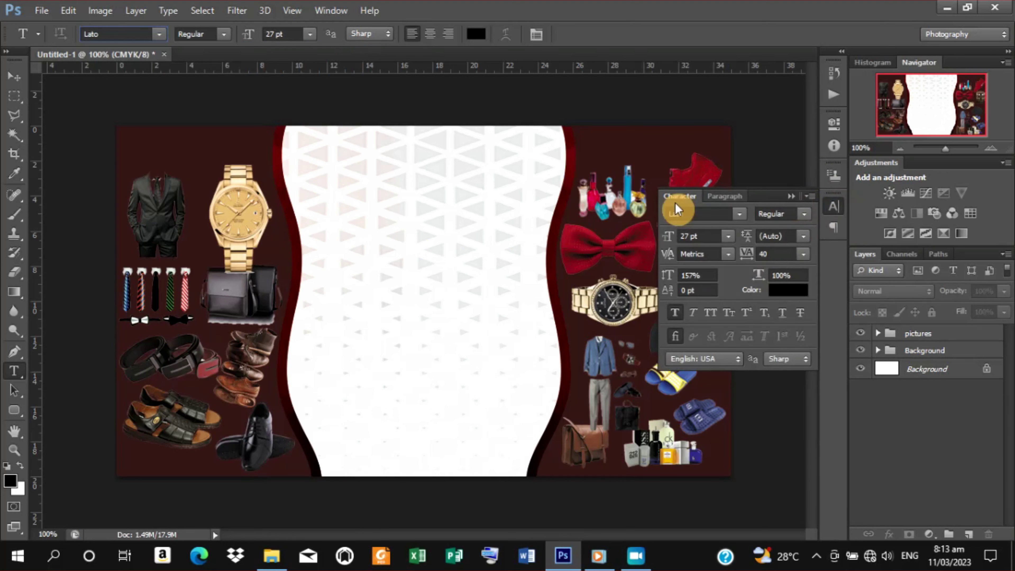
click(341, 180)
text(A)
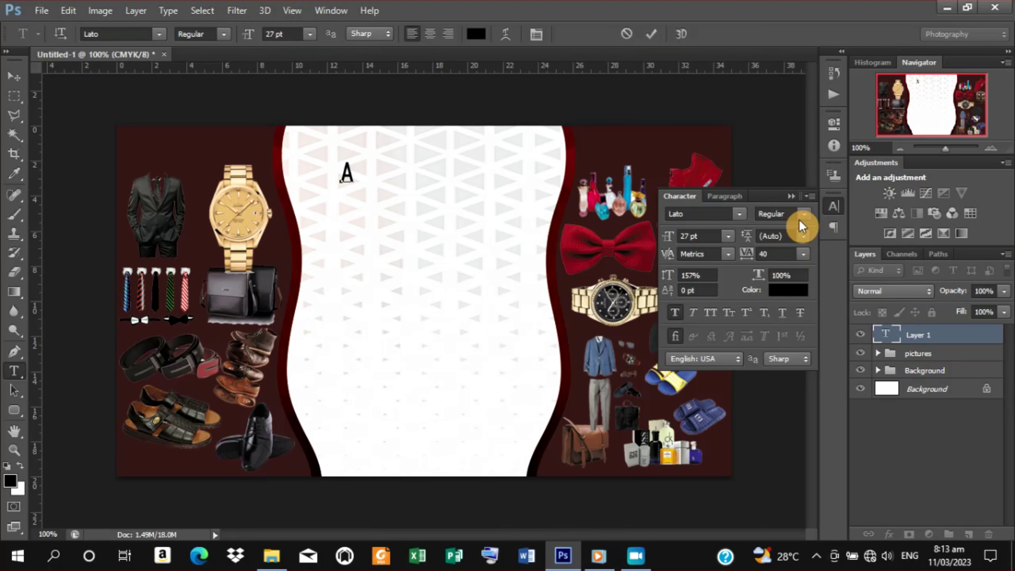
Set the A to Lato Black, scale it much larger, and centre it at the top.
click(655, 33)
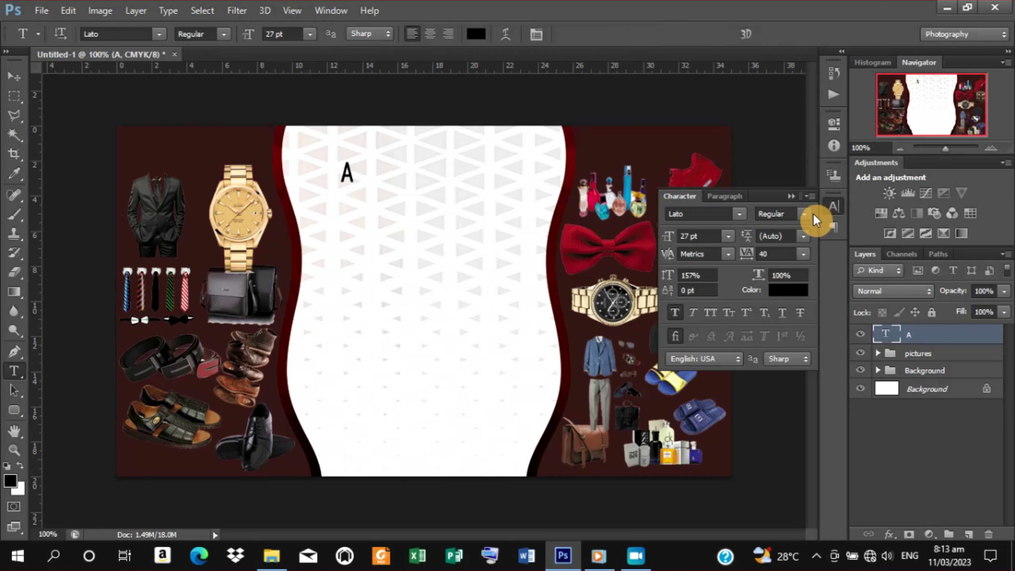
click(804, 218)
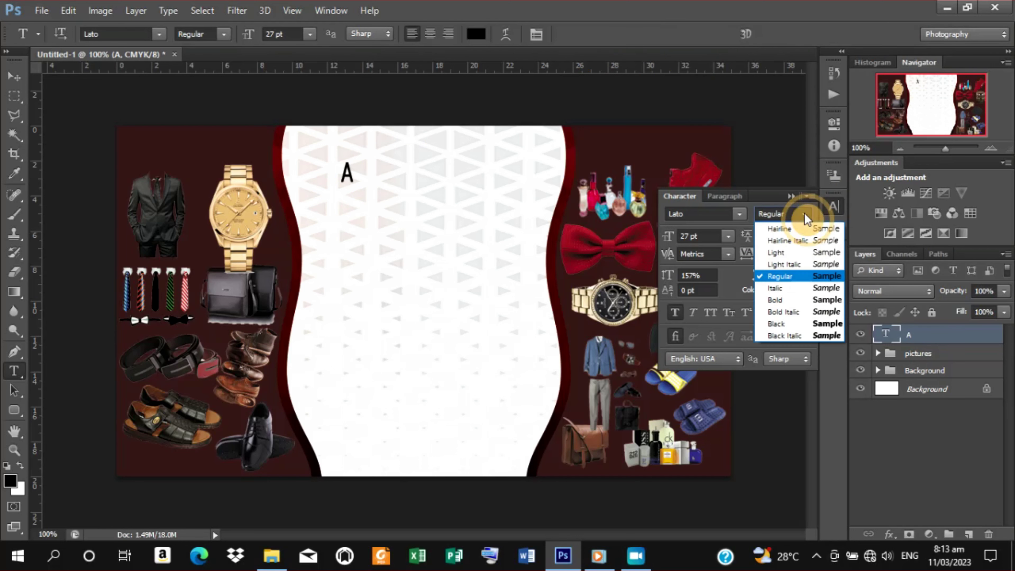
click(786, 326)
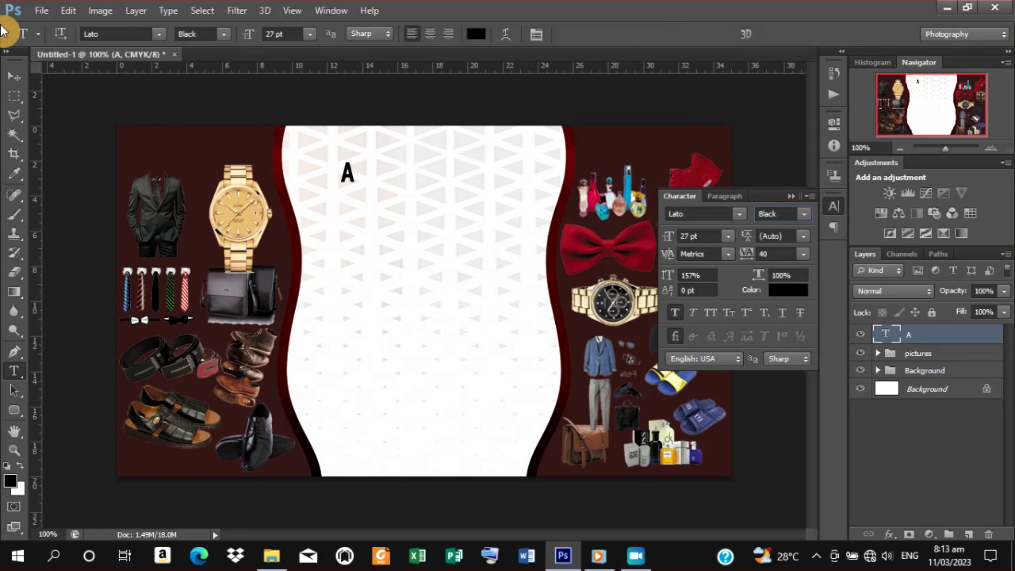
click(14, 76)
drag(336, 164, 353, 176)
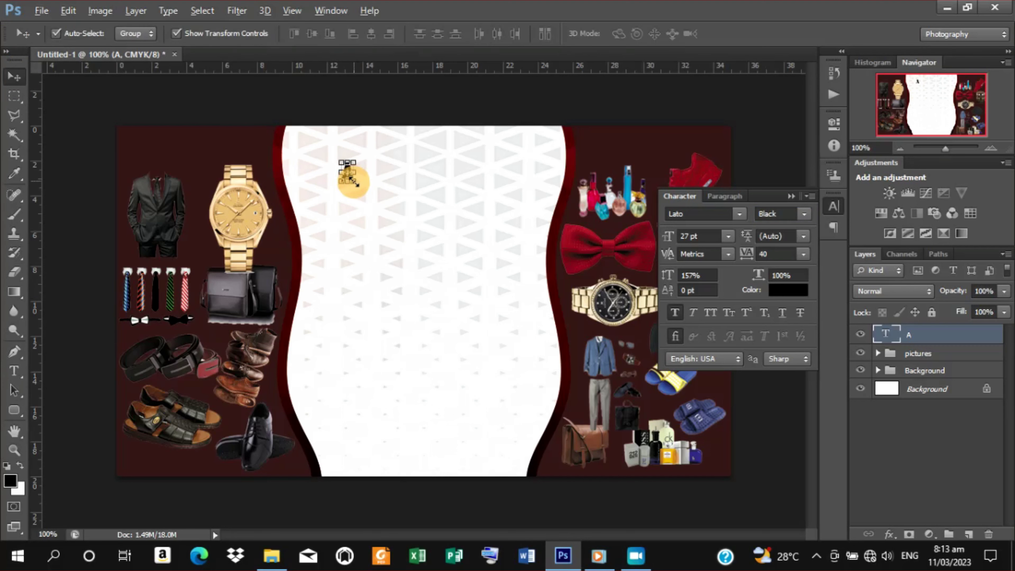
mouse_move(354, 182)
mouse_down()
mouse_move(382, 205)
mouse_move(370, 189)
mouse_move(388, 173)
mouse_up()
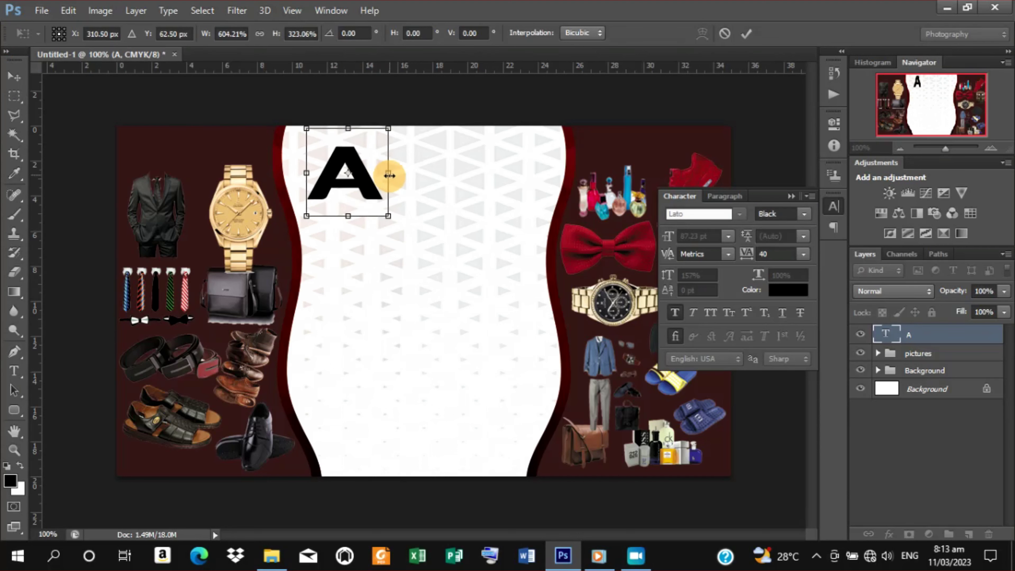
drag(388, 218, 400, 228)
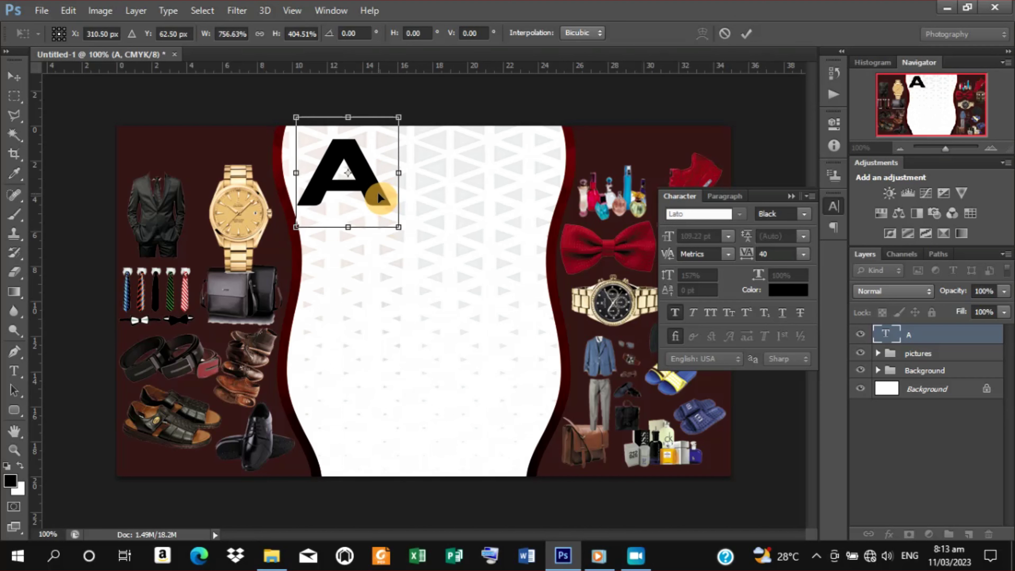
drag(369, 173, 397, 171)
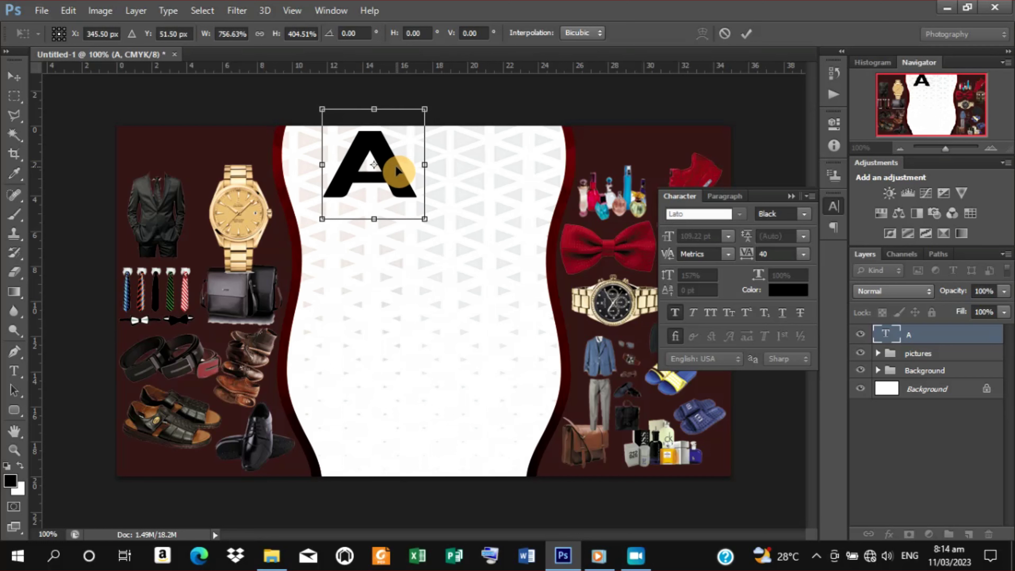
Duplicate the A layer and shift the copy to the right.
click(744, 34)
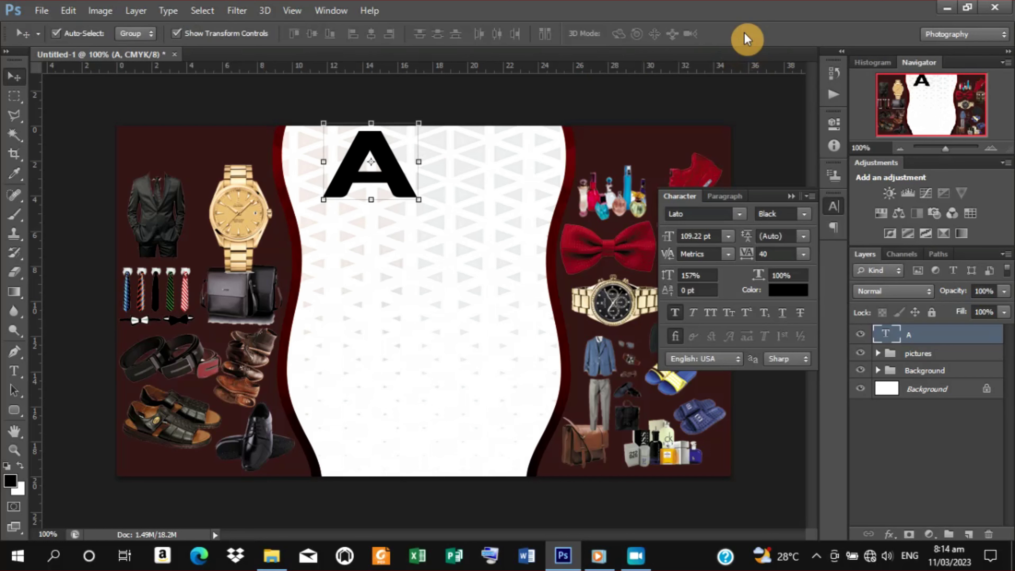
key(ctrl+j)
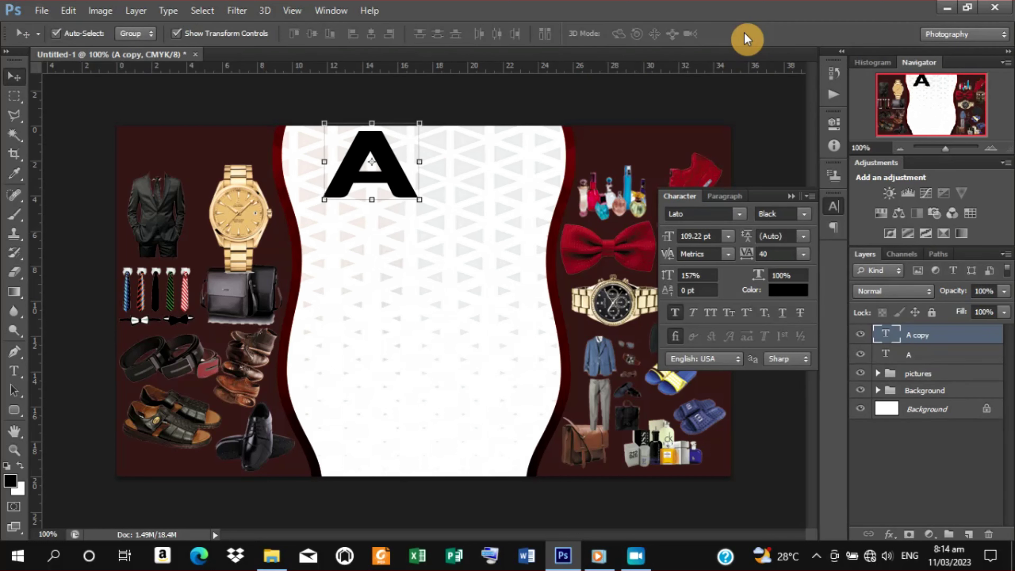
key(Right)
key(Right)
key(Right)
key(Right)
key(Right)
key(Right)
key(Right)
key(Right)
key(Right)
key(Right)
key(Right)
key(Right)
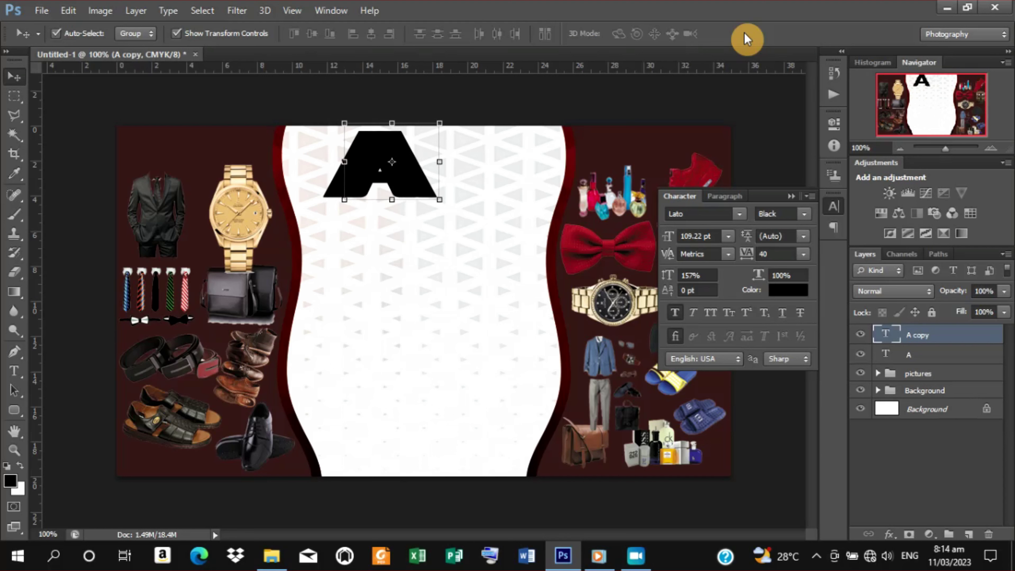
key(Right)
key(Right)
key(Right)
key(Right)
key(Right)
key(Right)
key(Right)
key(Right)
key(Right)
key(Right)
key(Right)
key(Right)
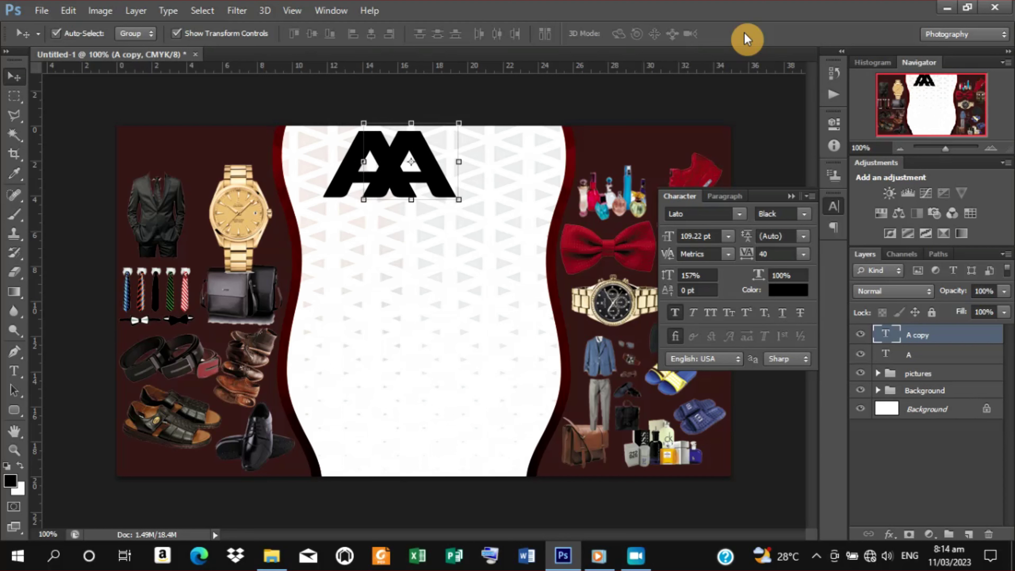
key(Right)
key(Right)
key(Right)
key(Right)
key(Right)
key(Right)
key(Right)
key(Right)
key(Right)
key(Right)
key(Right)
key(Right)
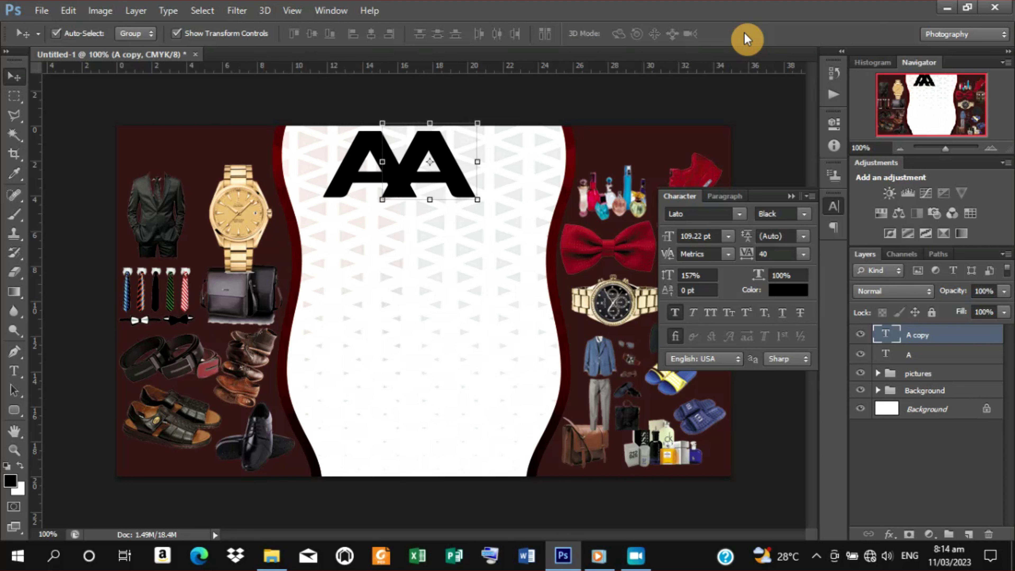
key(Right)
key(Right)
key(Right)
key(Right)
key(Right)
key(Right)
key(Right)
key(Right)
key(Right)
key(Right)
key(Right)
key(Right)
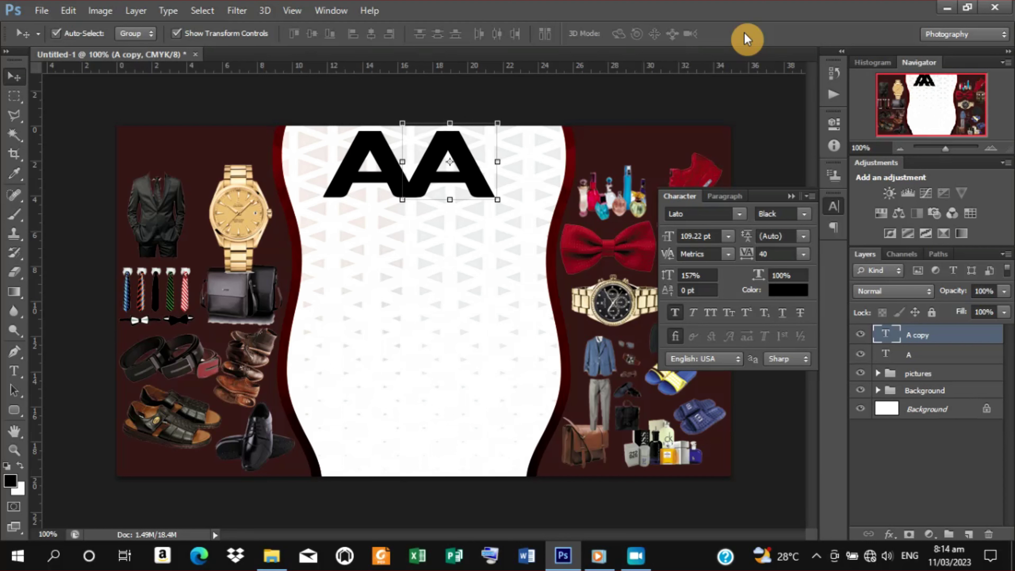
key(Right)
key(Right)
key(Right)
key(Right)
key(Right)
key(Right)
key(Right)
key(Right)
key(Right)
key(Right)
key(Right)
key(Right)
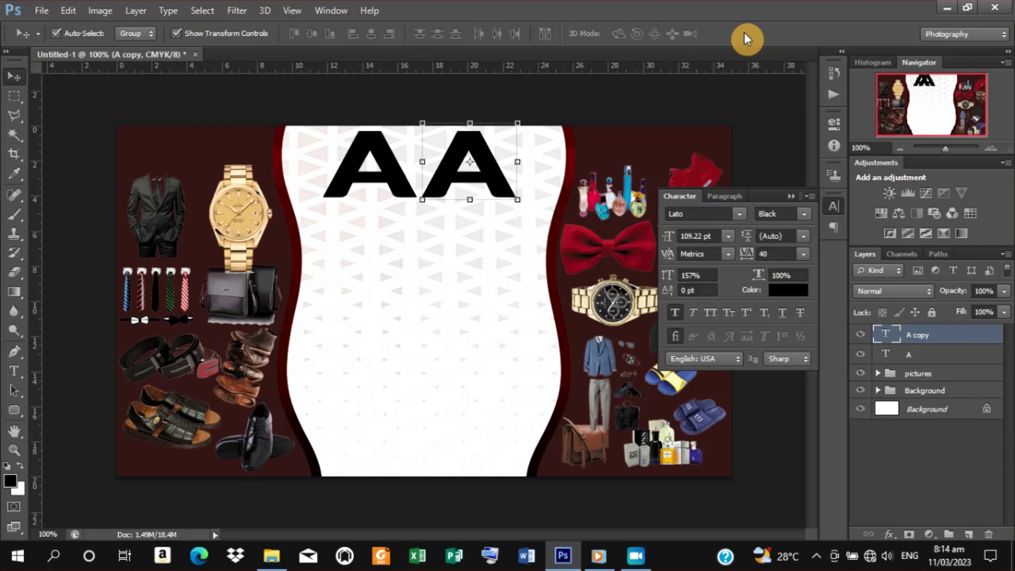
key(Right)
key(Right)
key(Right)
Retype the duplicate letter as K and nudge it further right.
key(t)
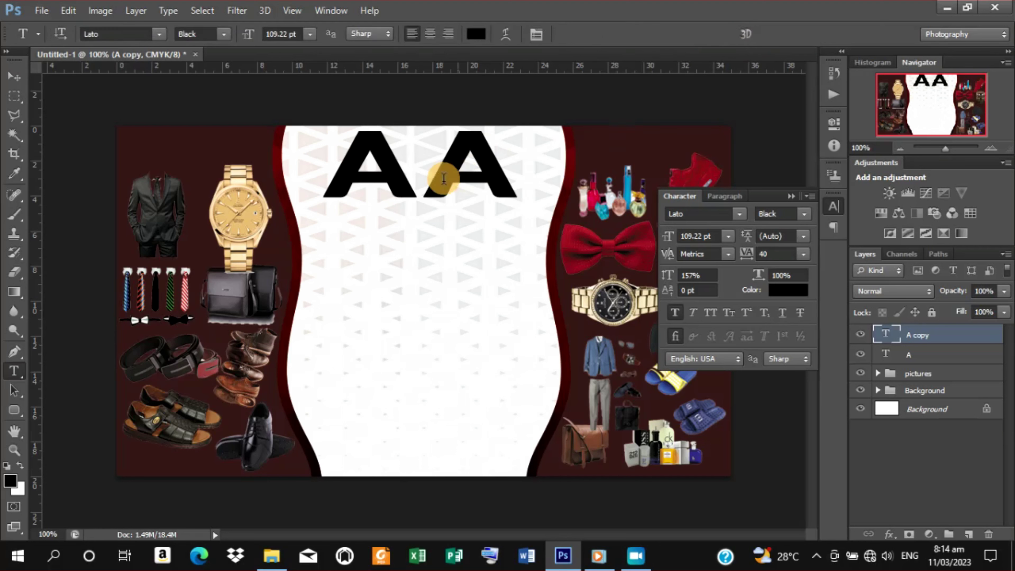
drag(429, 182, 579, 194)
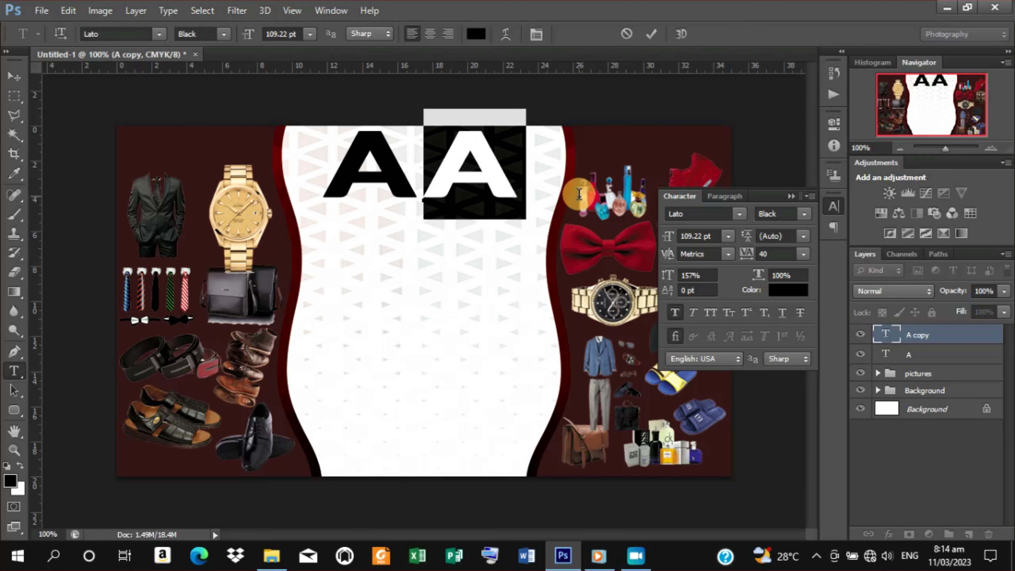
key(Right)
key(BackSpace)
text(H)
key(BackSpace)
text(K)
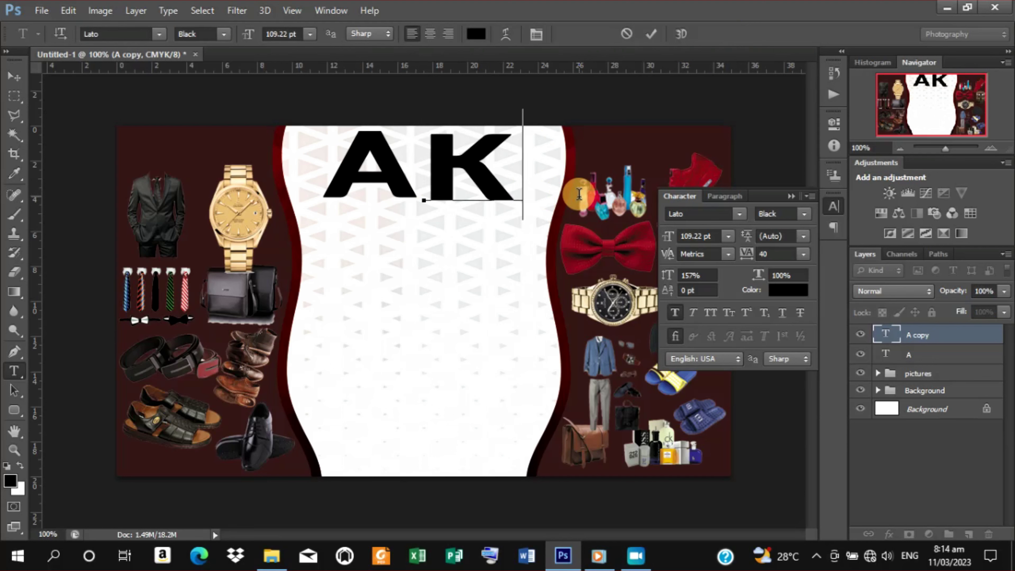
click(651, 33)
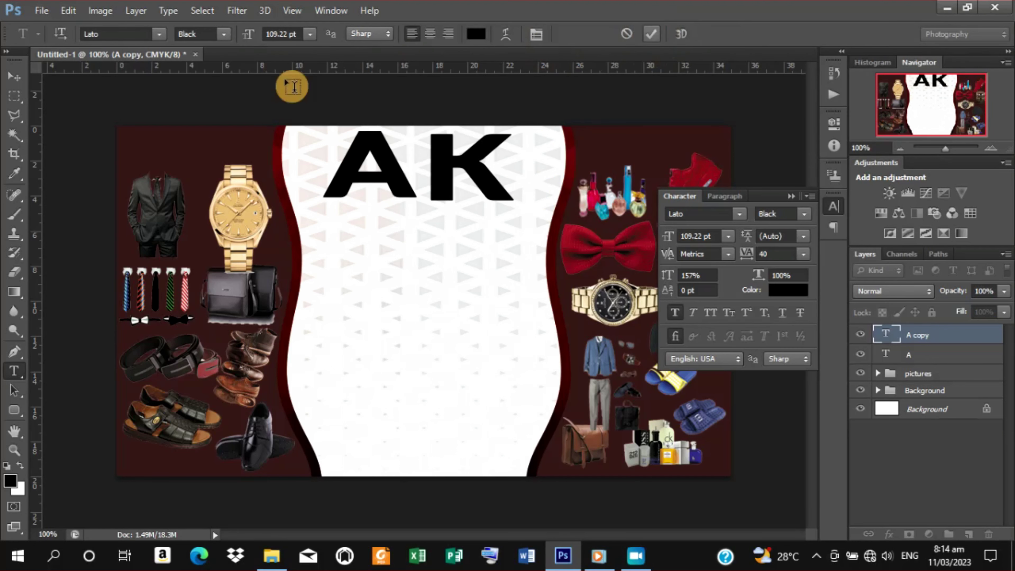
click(14, 77)
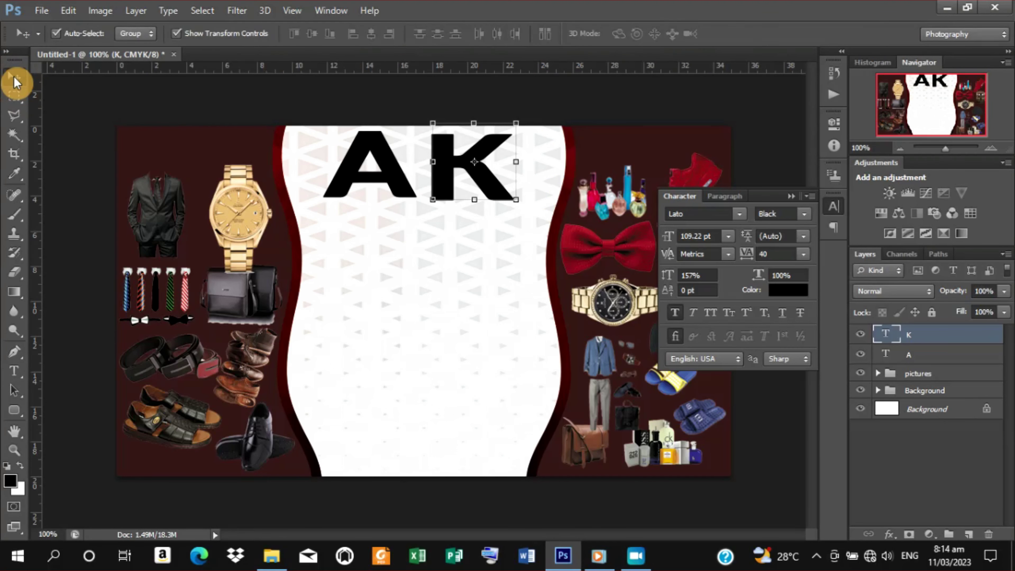
key(Right)
key(Right)
key(Right)
key(Right)
key(Right)
key(Right)
key(Right)
key(Right)
key(Right)
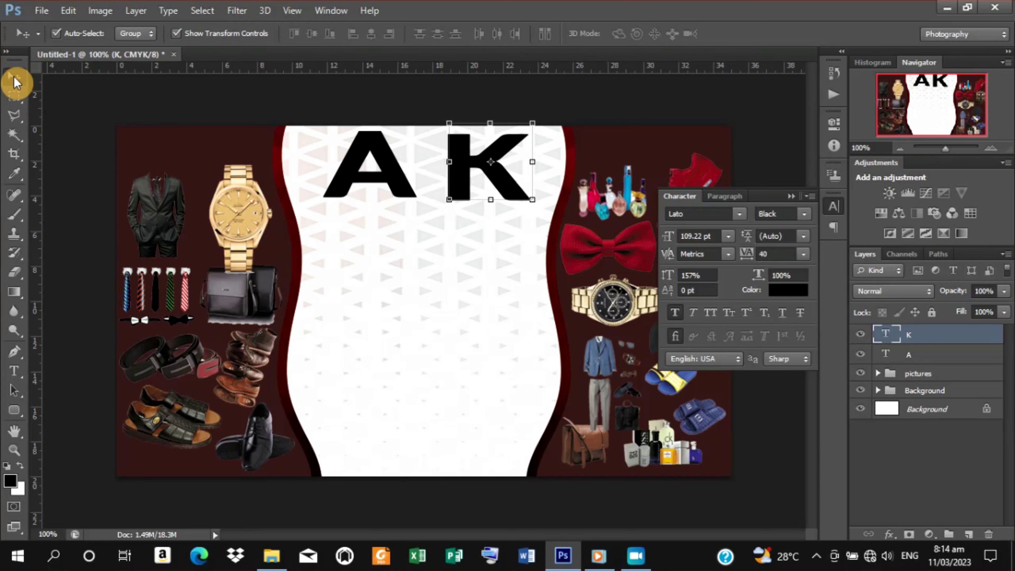
key(Right)
key(Right)
key(Right)
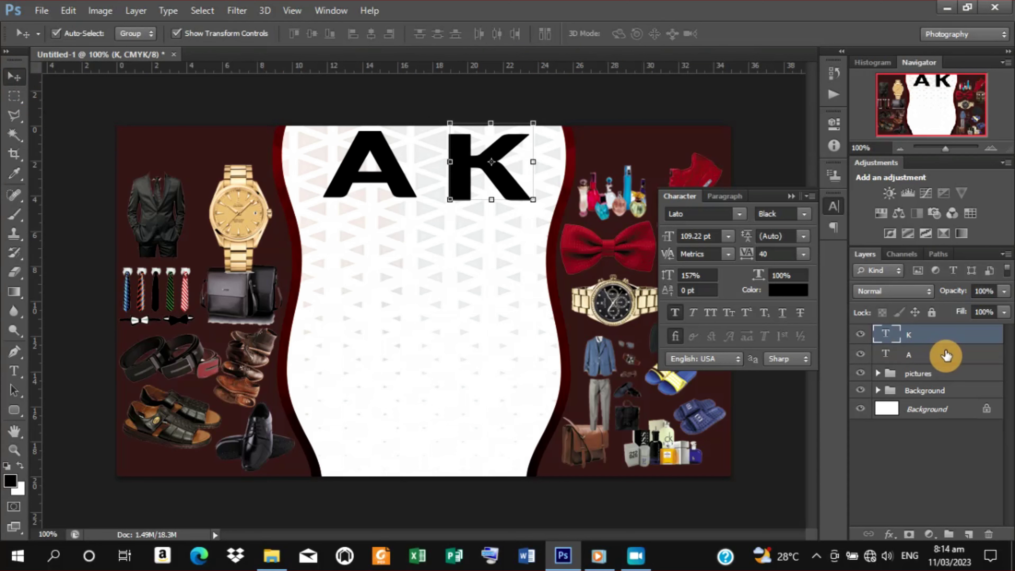
Scale the A and K together to about 86% and nudge them down.
shift+click(946, 355)
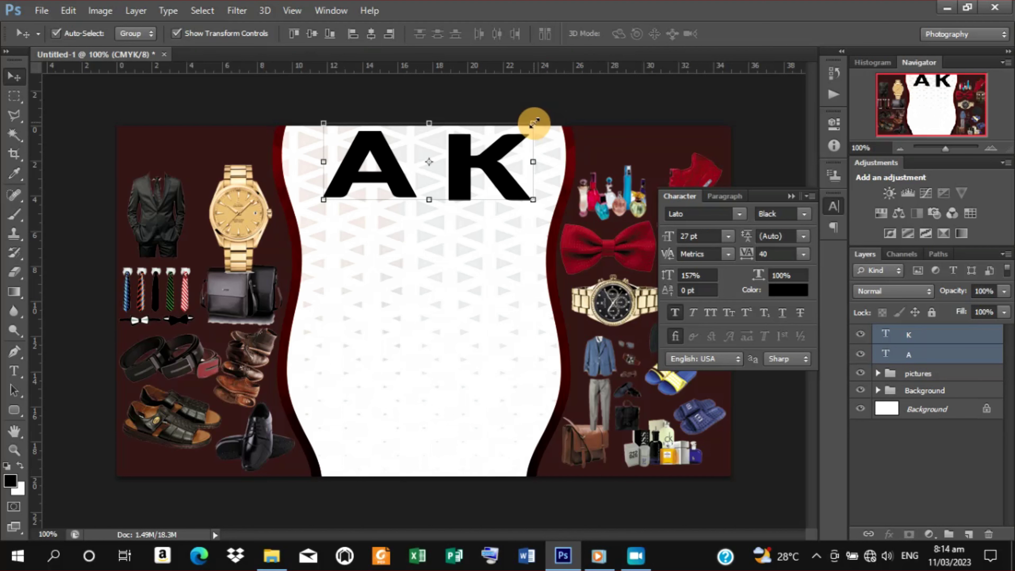
drag(534, 123, 521, 131)
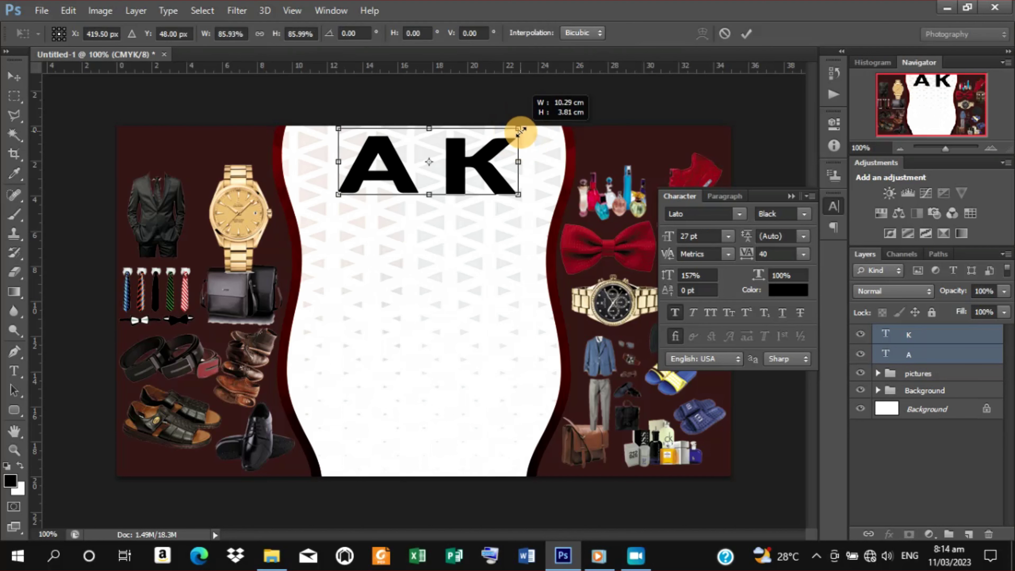
click(743, 35)
key(Down)
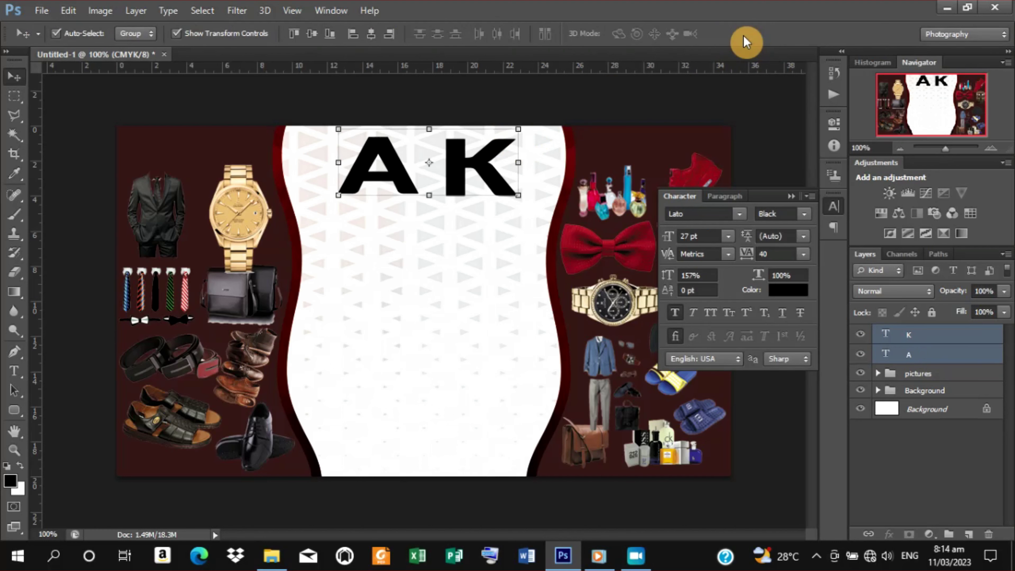
key(Down)
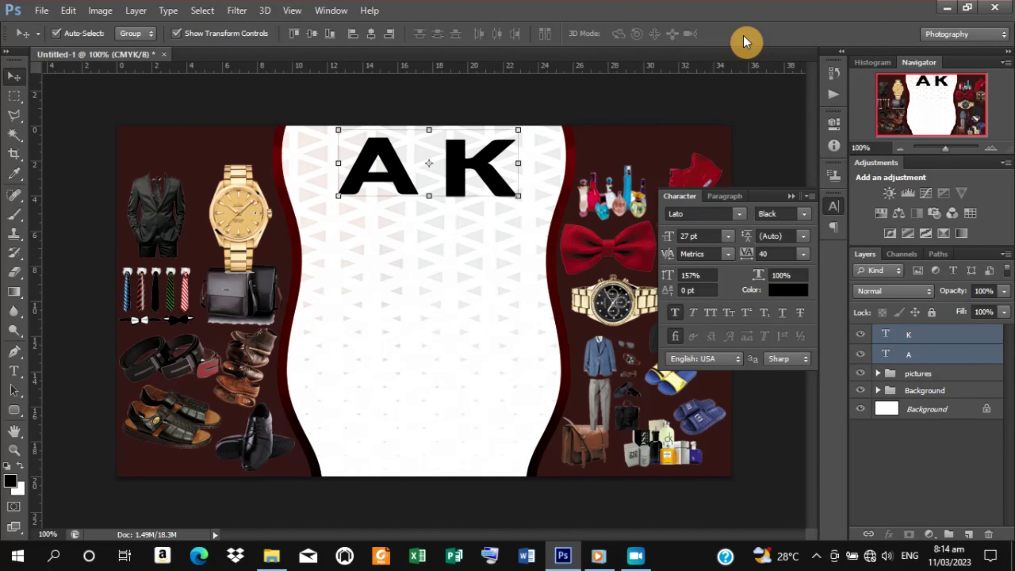
click(938, 332)
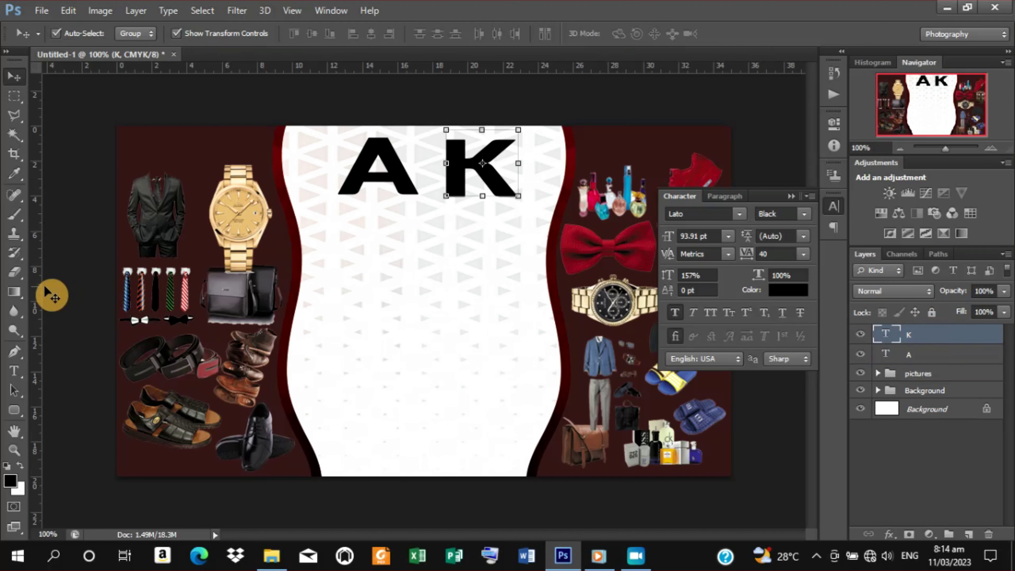
Type an '&' and move it between the A and K to read A&K.
click(14, 370)
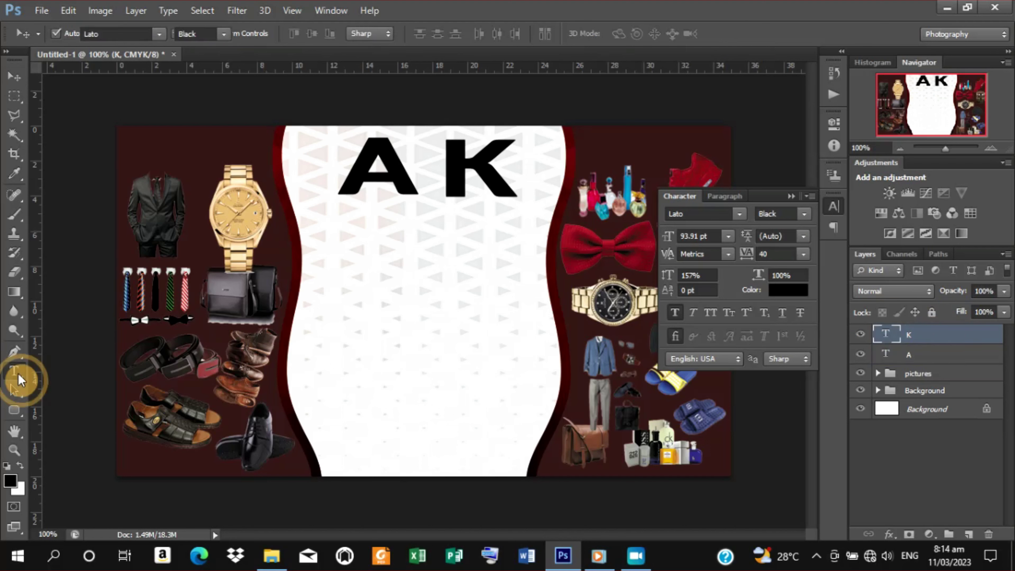
click(360, 252)
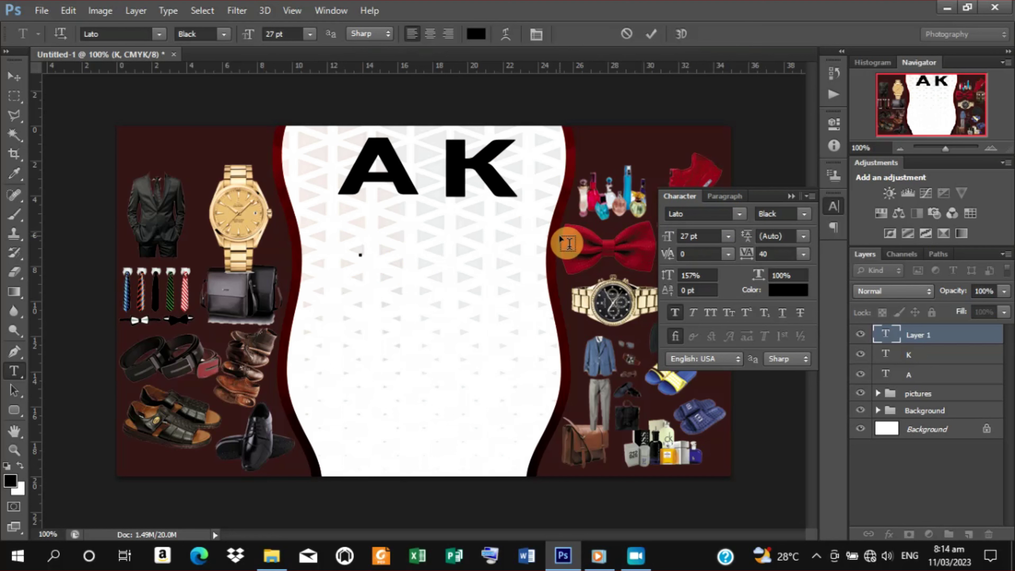
text(&)
click(651, 35)
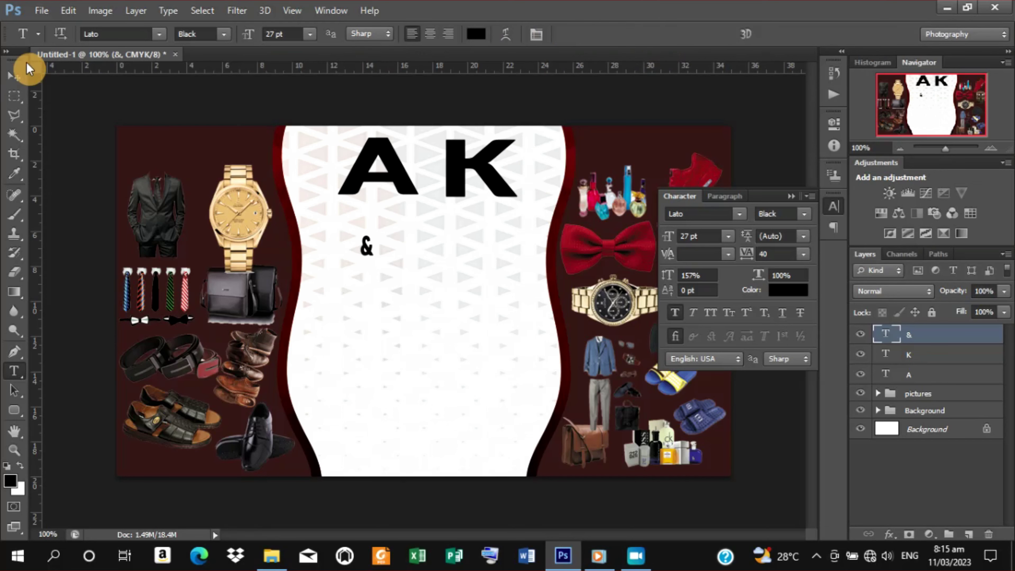
click(14, 76)
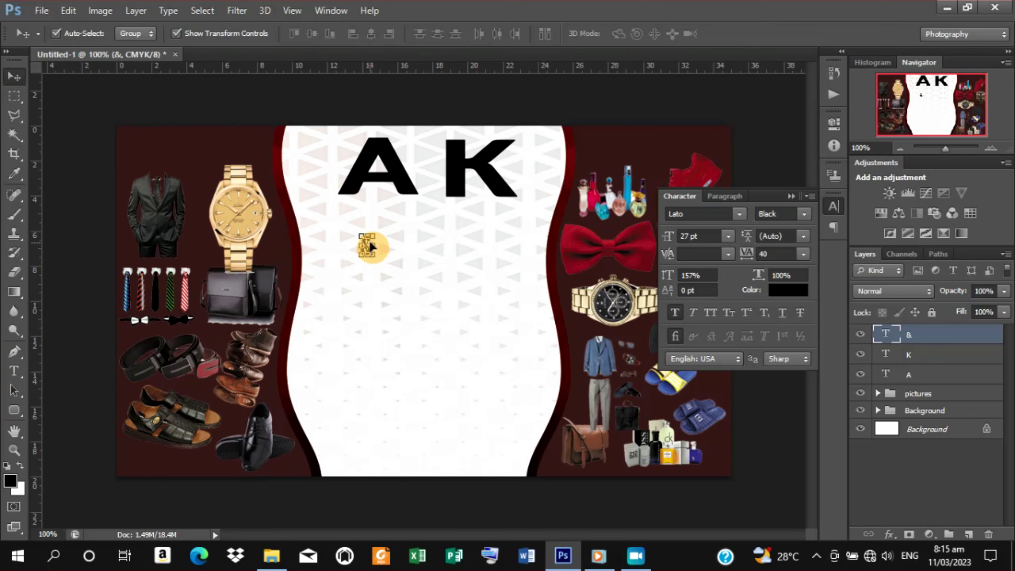
drag(370, 246, 432, 167)
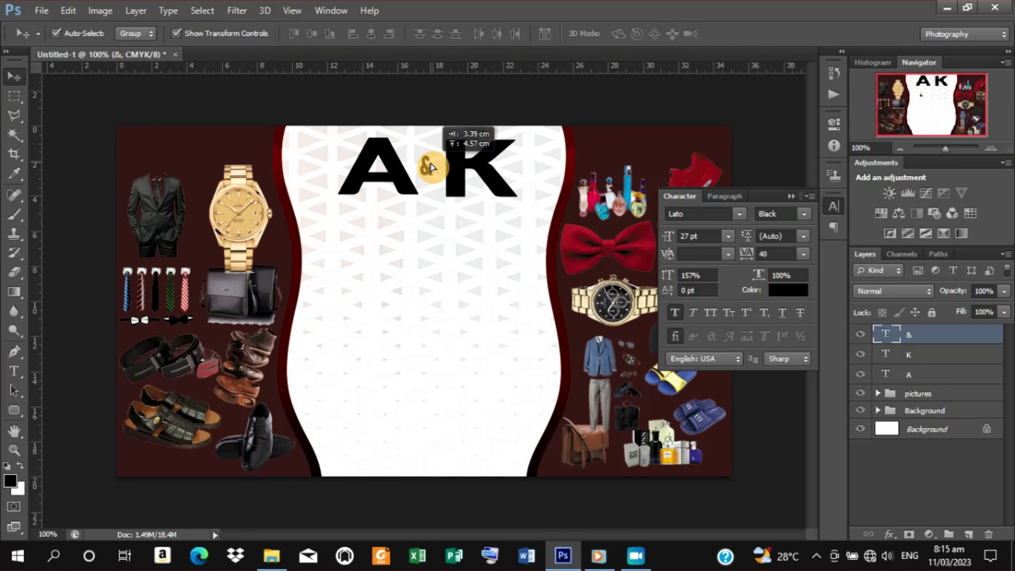
drag(432, 167, 435, 172)
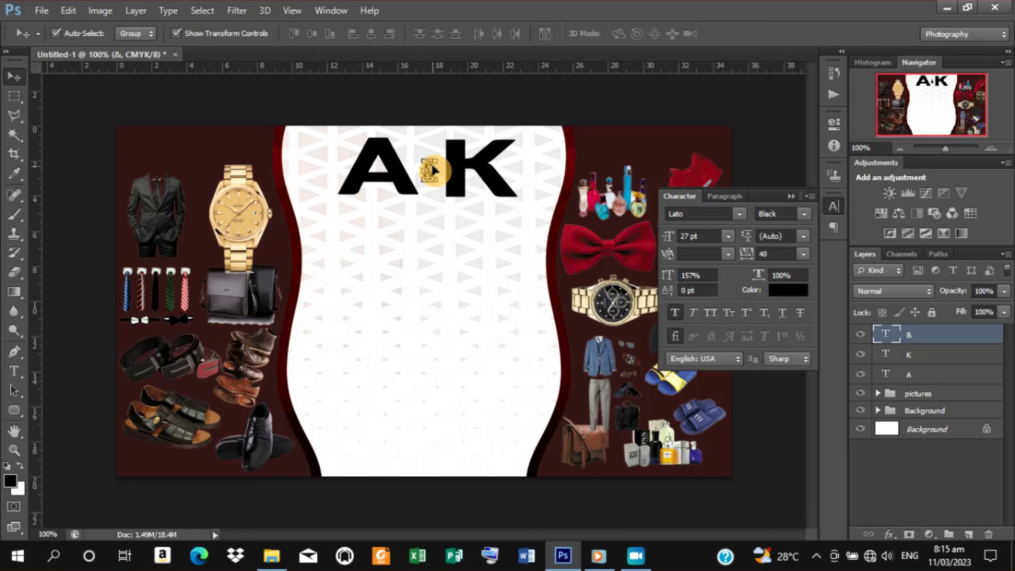
click(14, 390)
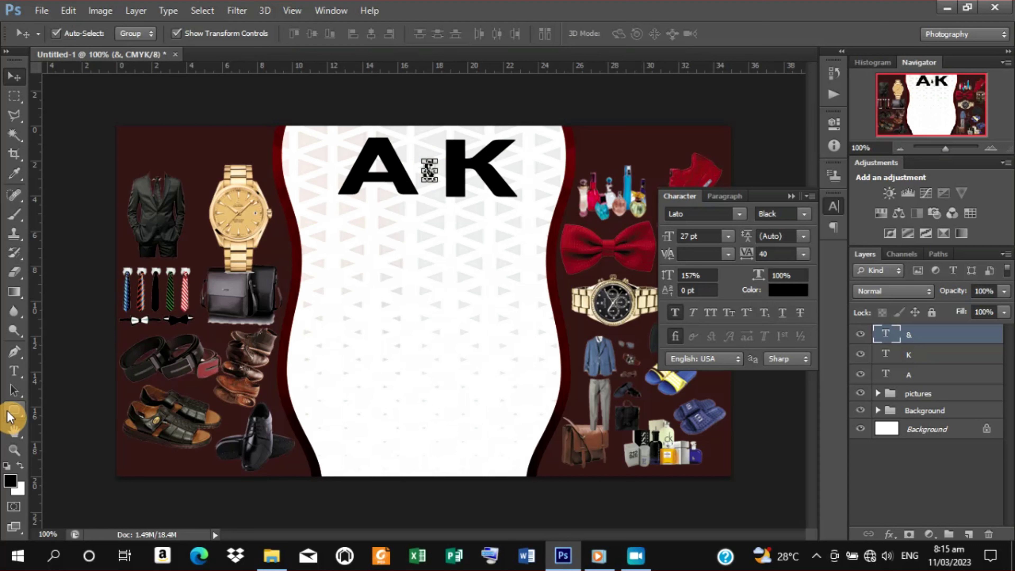
drag(11, 417, 62, 433)
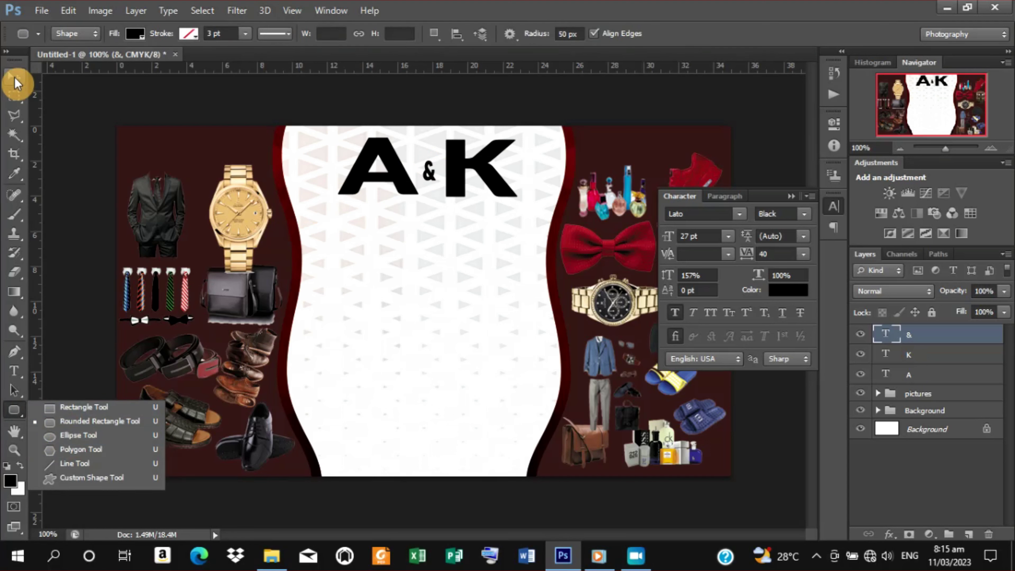
Draw a black circle around the ampersand with the Ellipse tool.
click(14, 77)
click(83, 127)
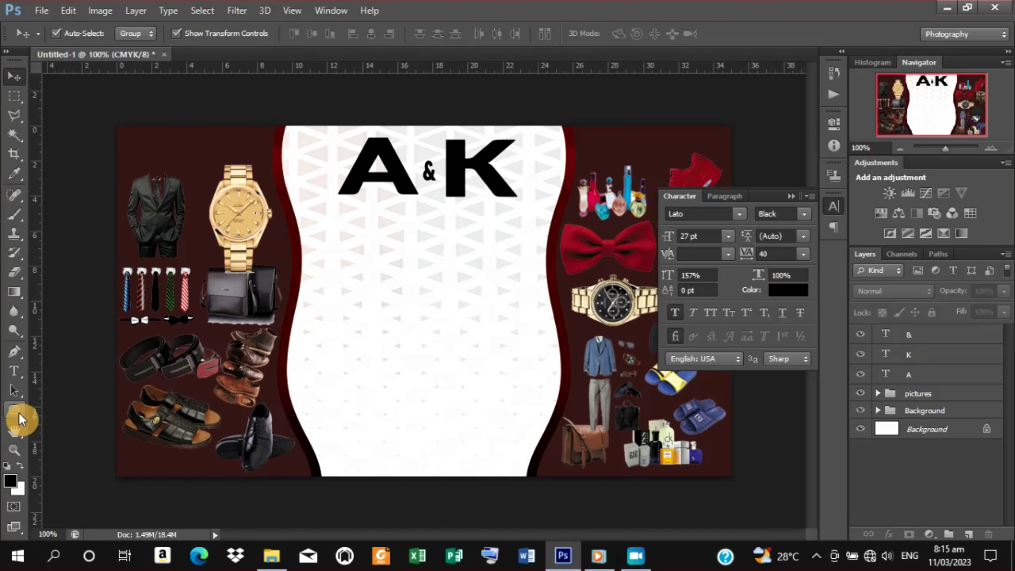
drag(21, 419, 53, 447)
click(62, 439)
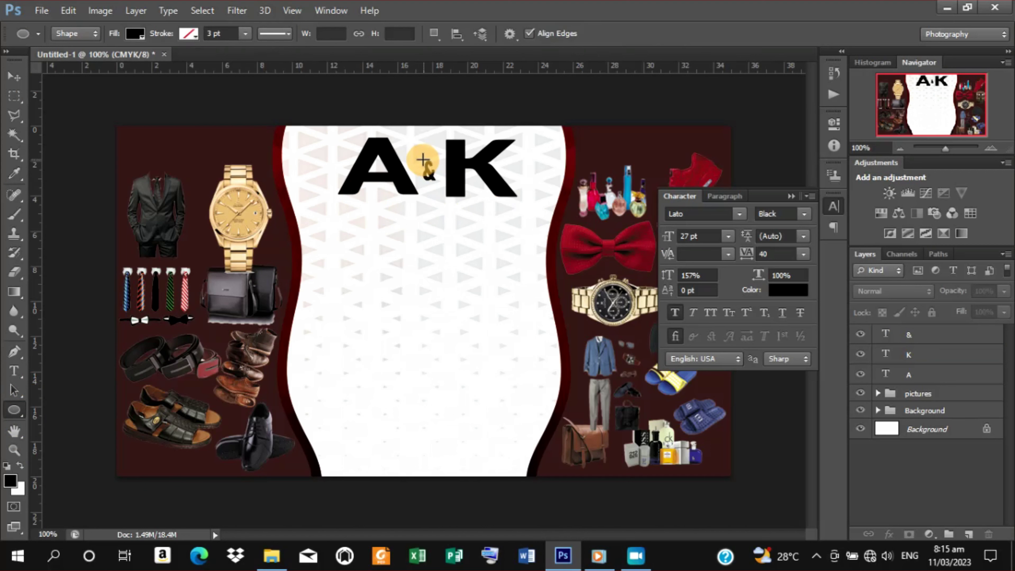
drag(421, 159, 444, 196)
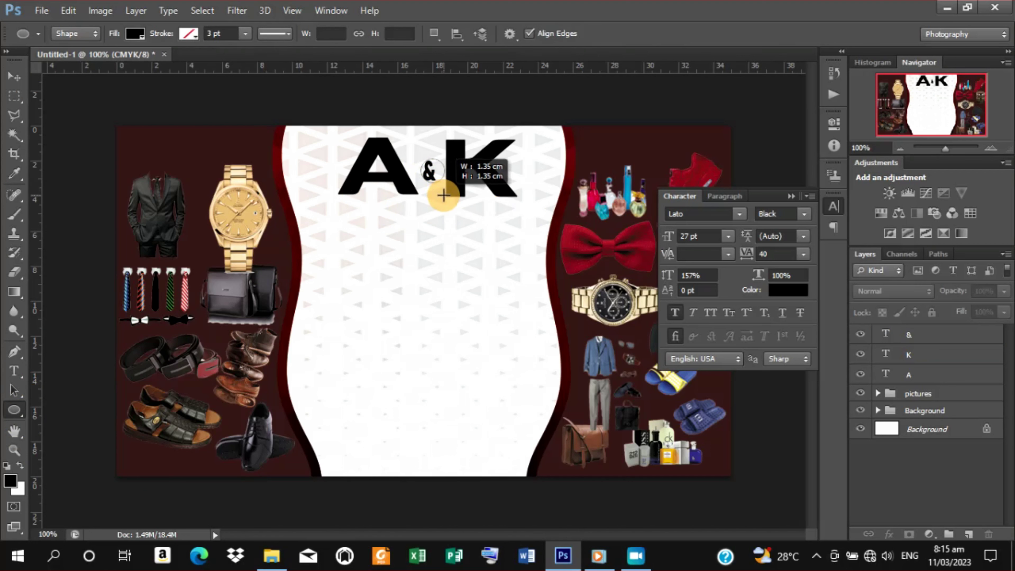
drag(443, 195, 445, 198)
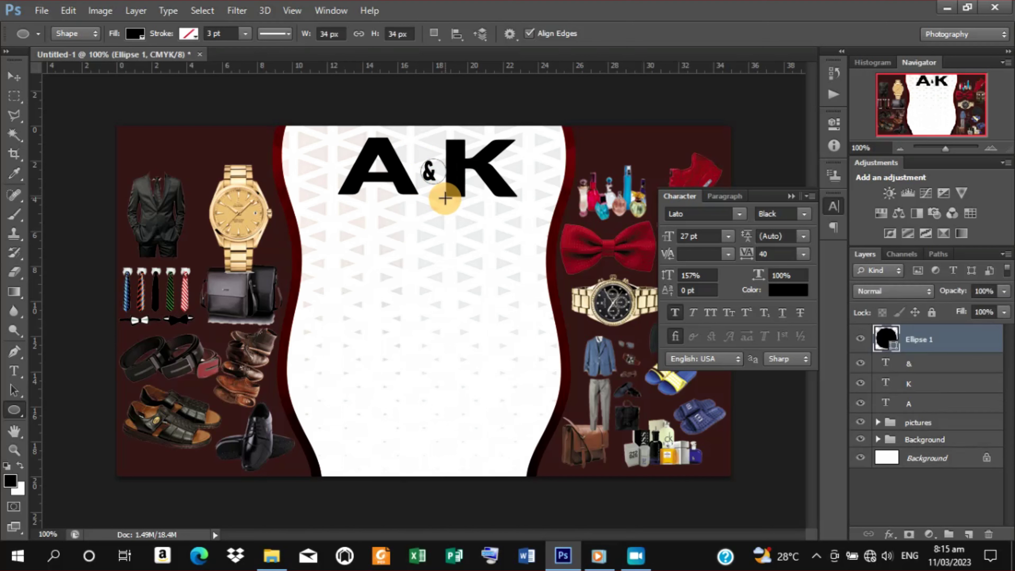
click(16, 75)
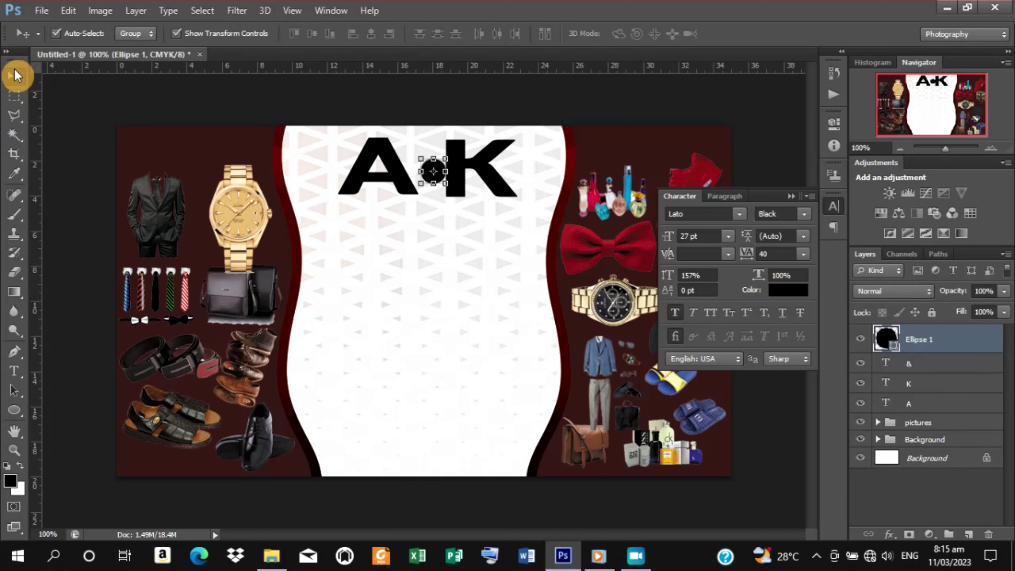
Vertically centre the circle with the ampersand and stack it beneath the '&' layer.
click(921, 367)
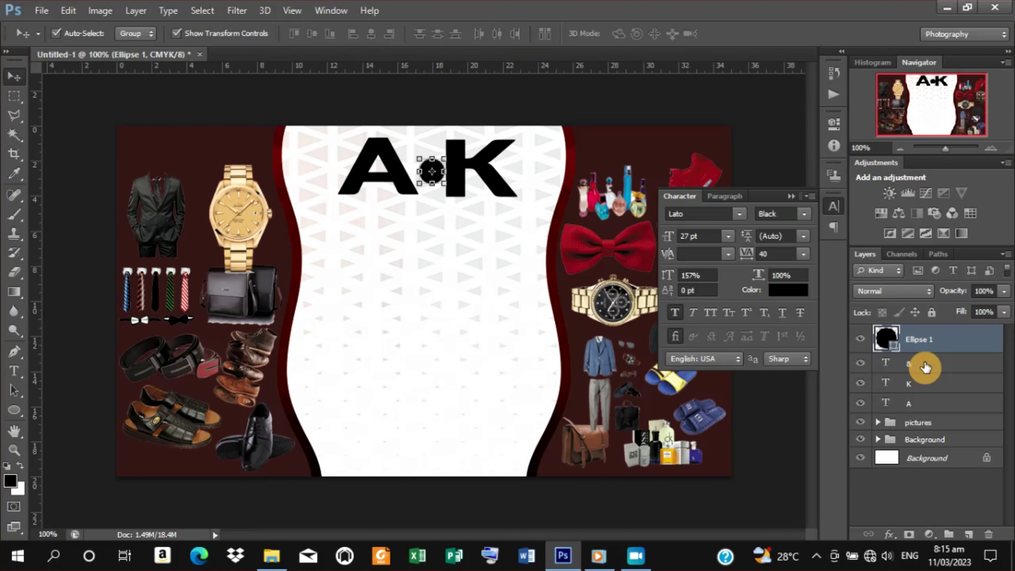
shift+click(926, 367)
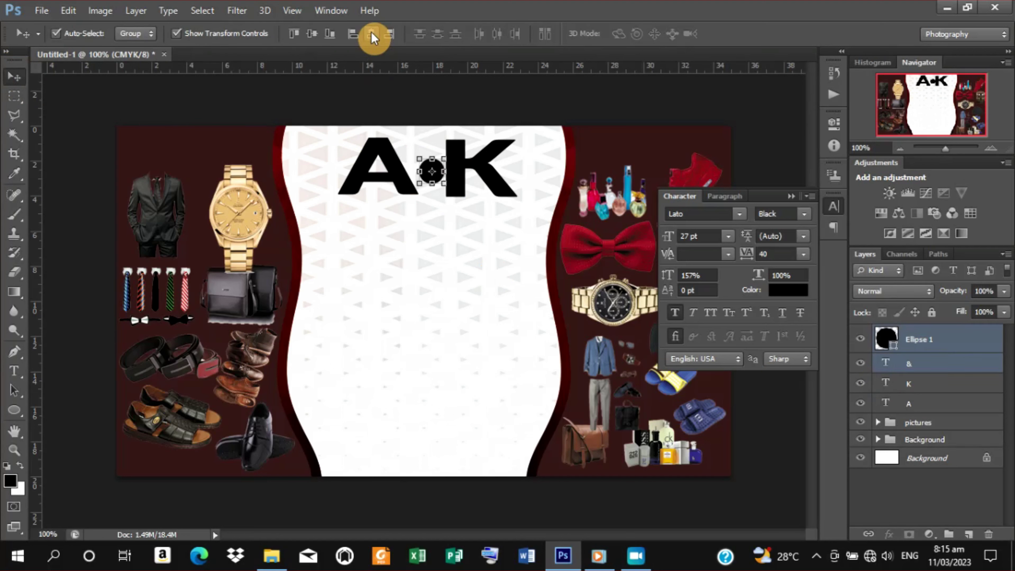
click(312, 36)
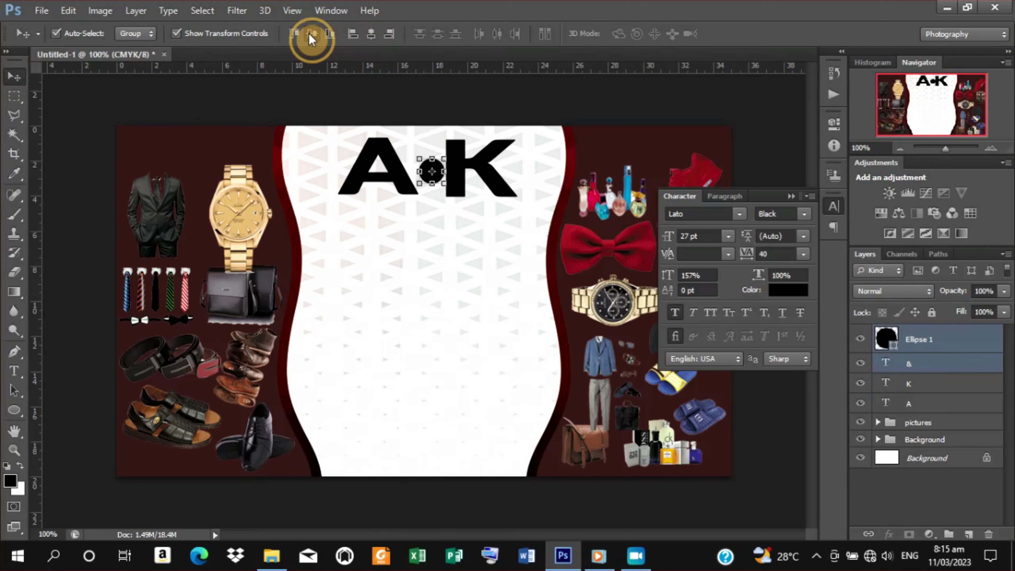
click(920, 343)
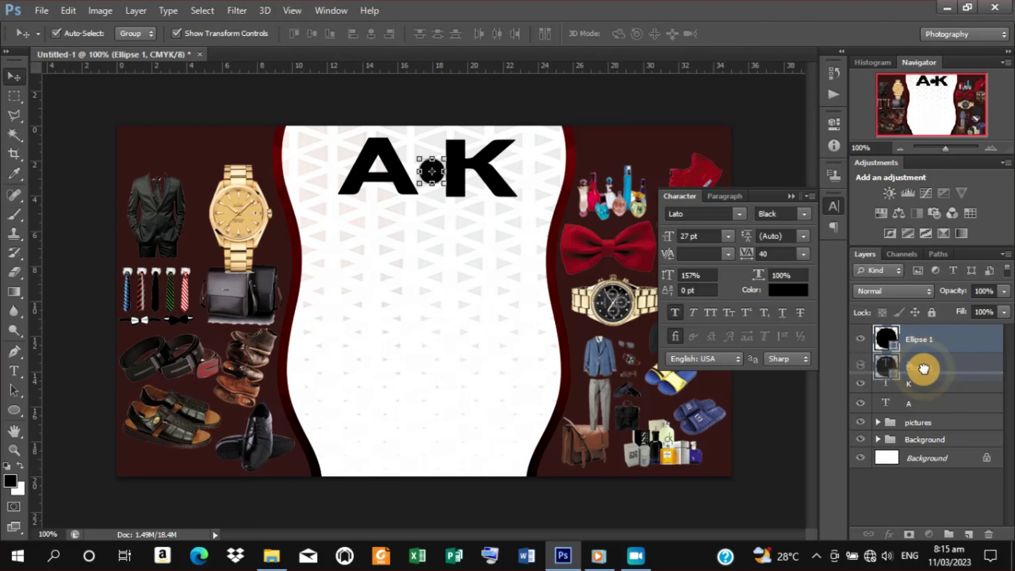
drag(921, 343, 926, 377)
click(918, 352)
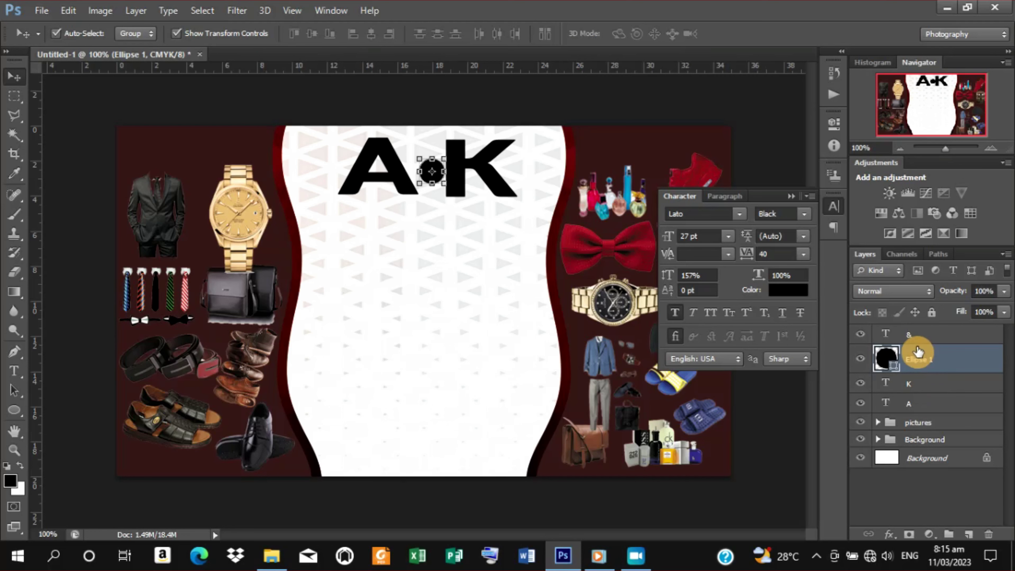
click(919, 338)
Give the ampersand a light grey (#dddddd) Color Overlay layer style.
right_click(919, 336)
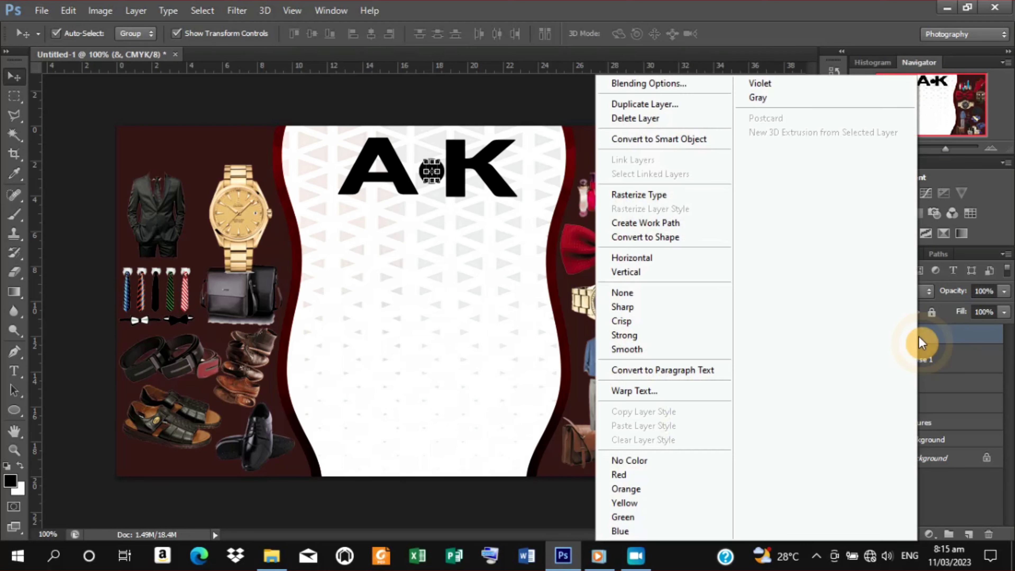
click(654, 82)
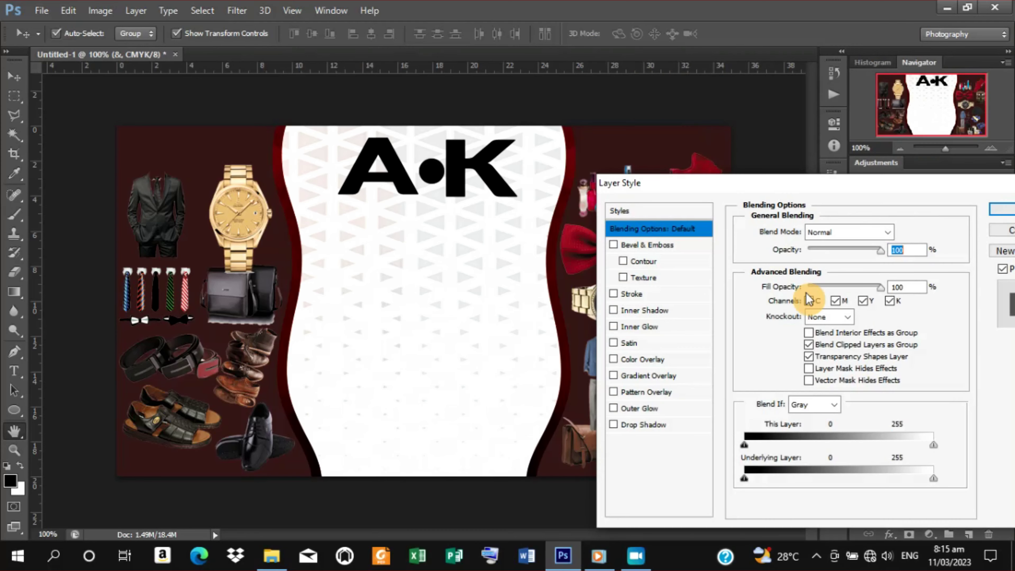
click(667, 361)
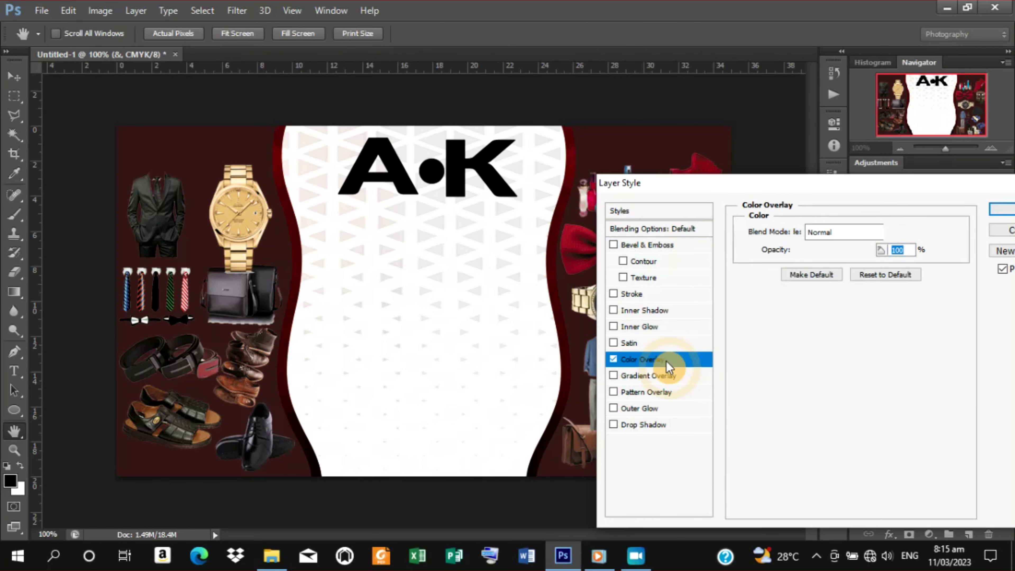
click(911, 231)
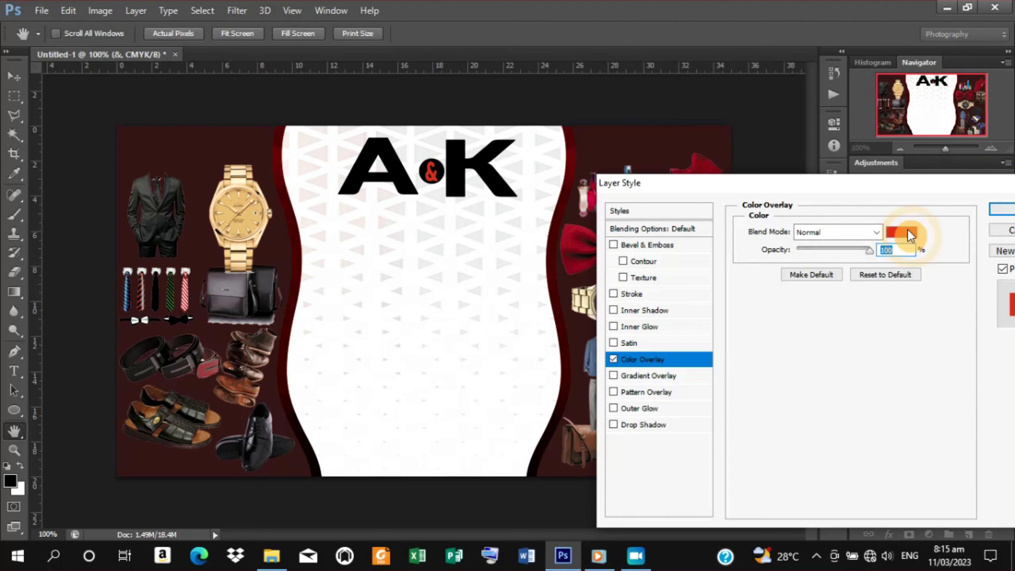
mouse_move(712, 271)
mouse_down()
mouse_move(790, 338)
mouse_move(576, 235)
mouse_up()
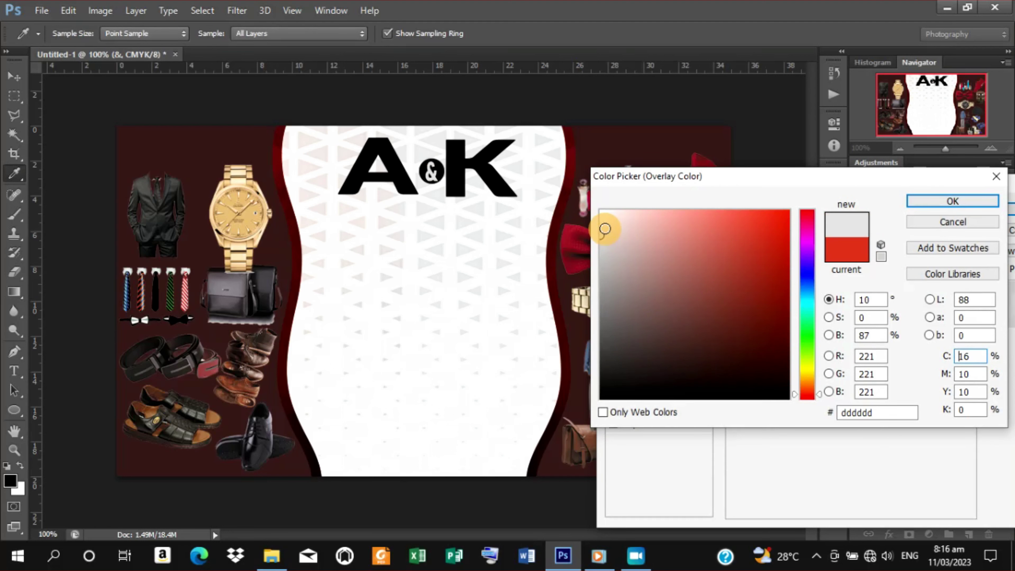
click(946, 202)
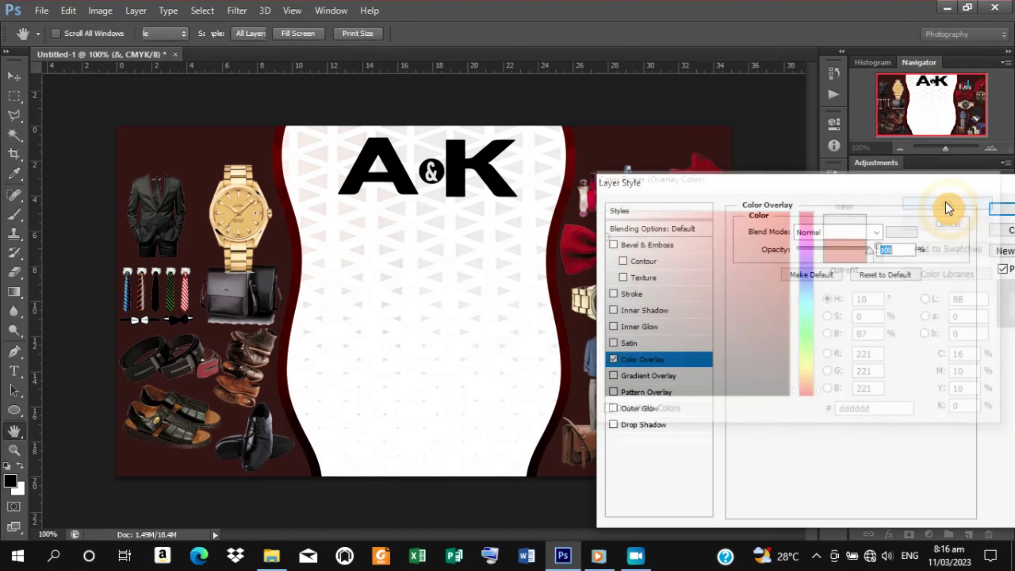
click(1007, 209)
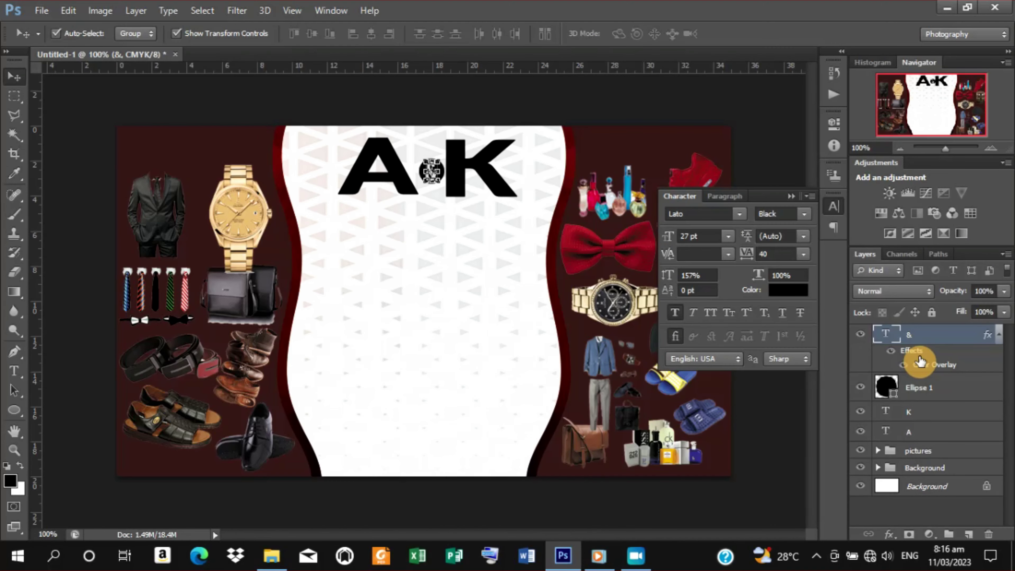
Nudge the ampersand and its black circle left and shrink them together between A and K.
ctrl+click(917, 356)
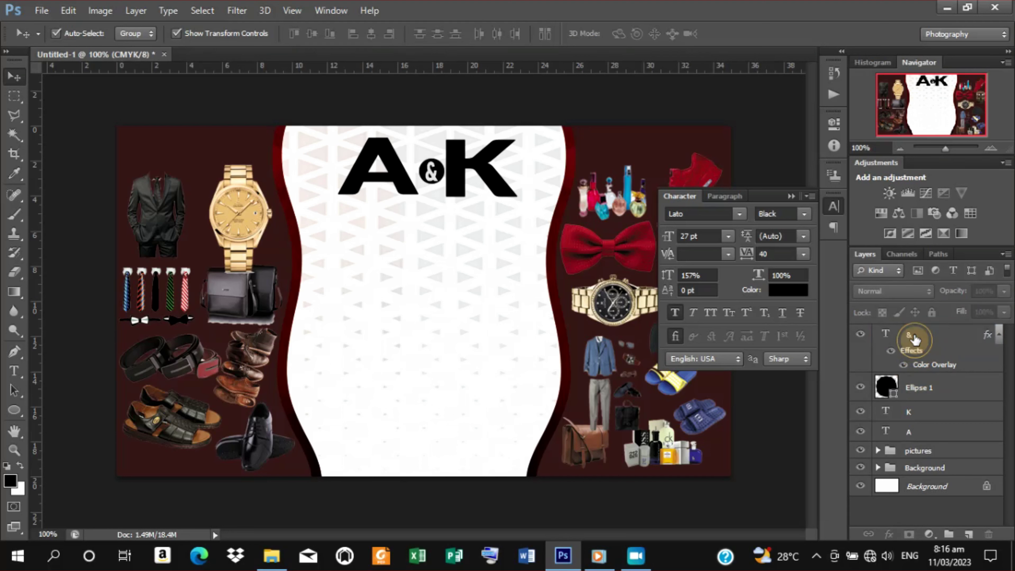
click(916, 339)
ctrl+click(930, 394)
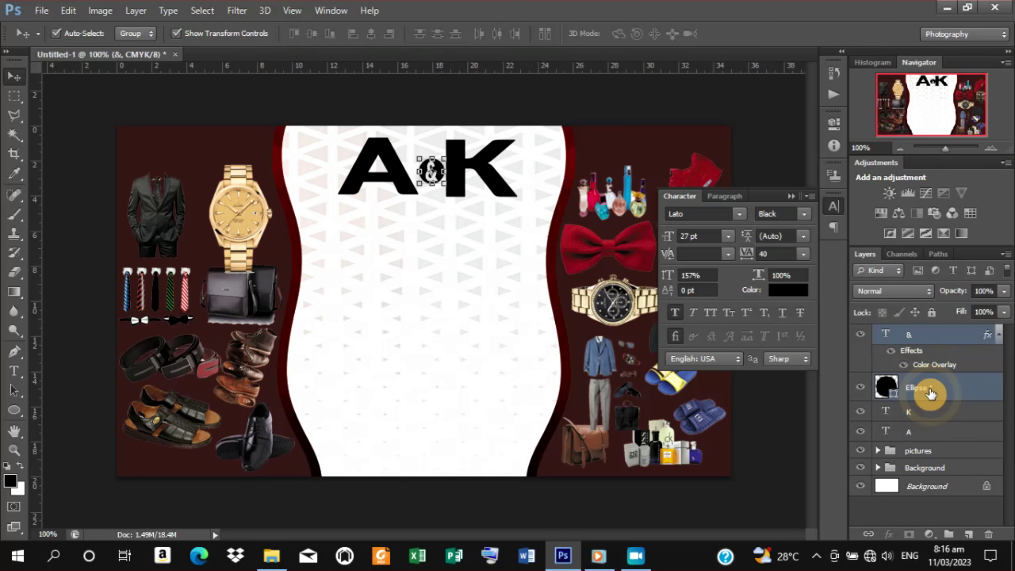
key(Left)
key(Left)
key(Left)
key(Left)
key(Left)
key(Left)
key(Left)
key(Left)
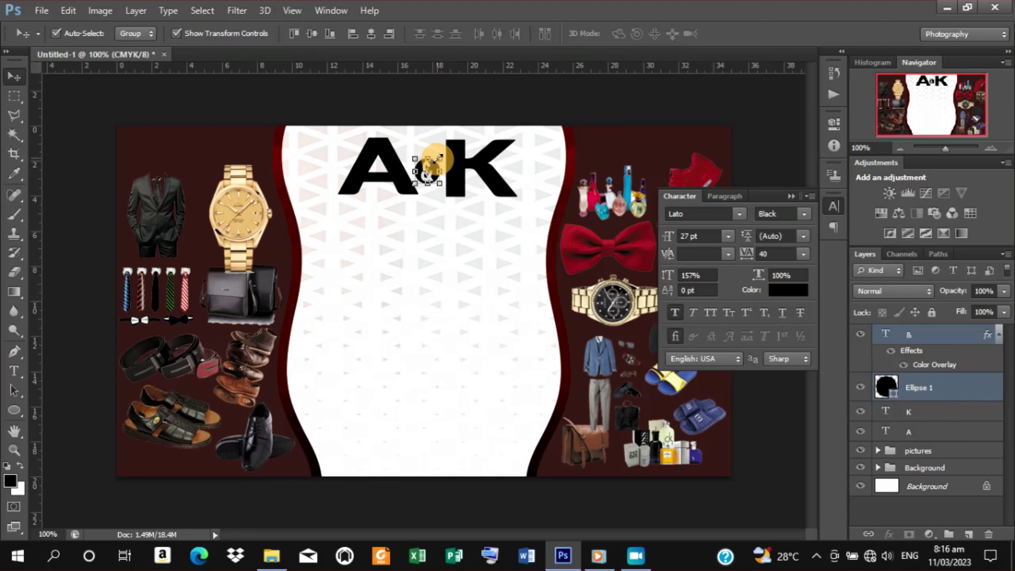
drag(439, 159, 436, 161)
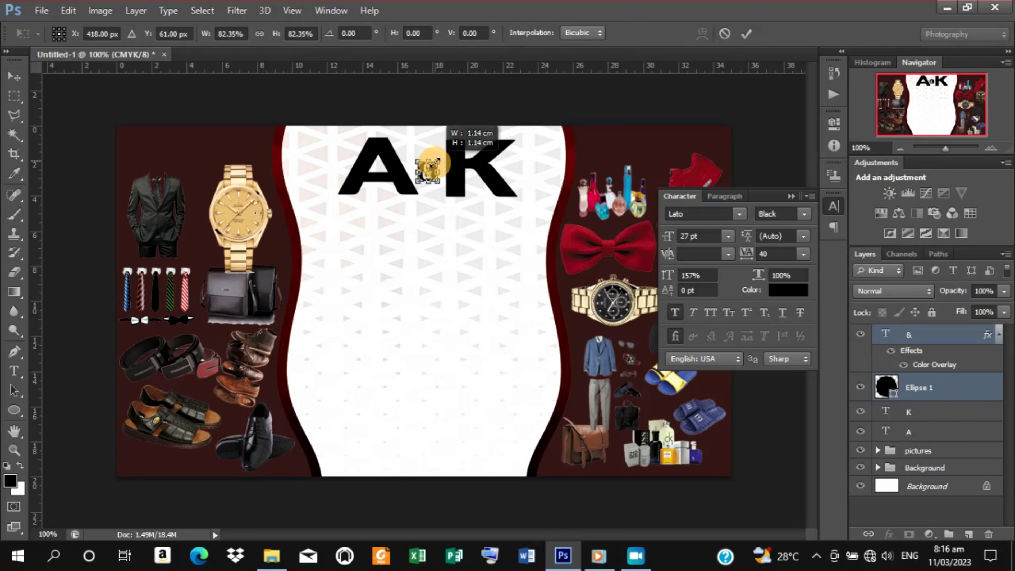
click(745, 33)
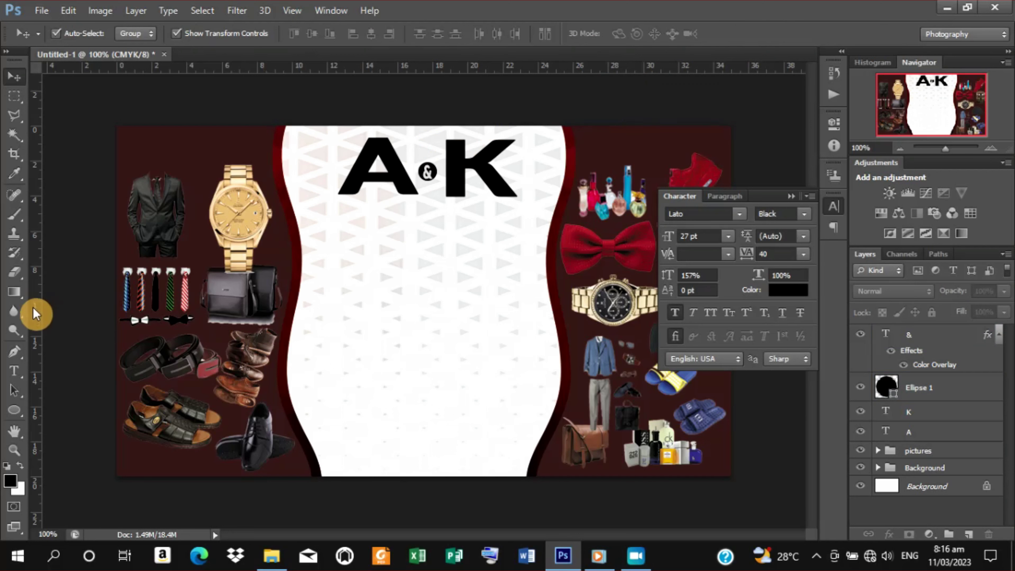
Type 'MEN'S BOUTIQUE' as a new Lato Black 27 pt text line below A&K.
click(15, 371)
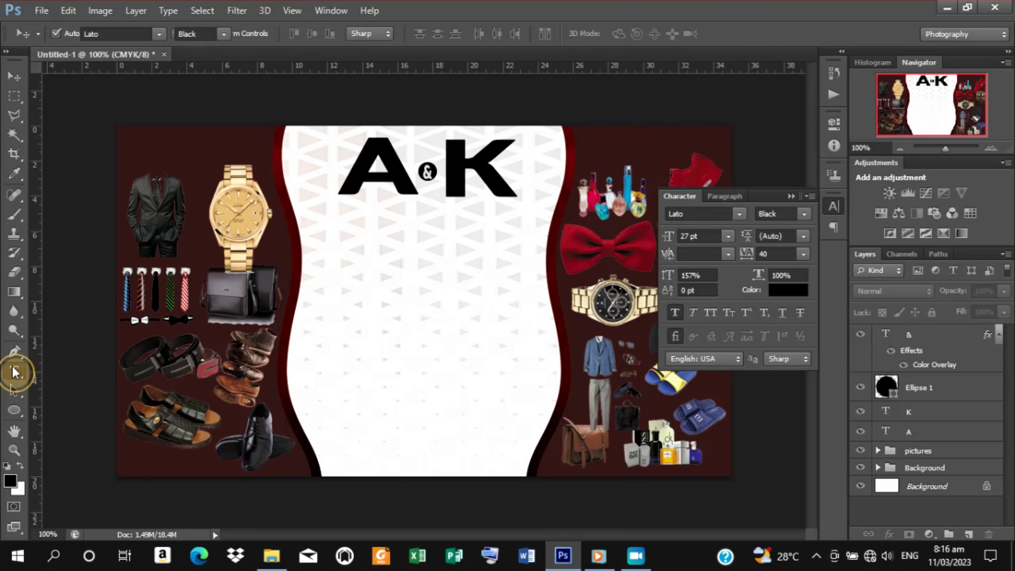
click(348, 235)
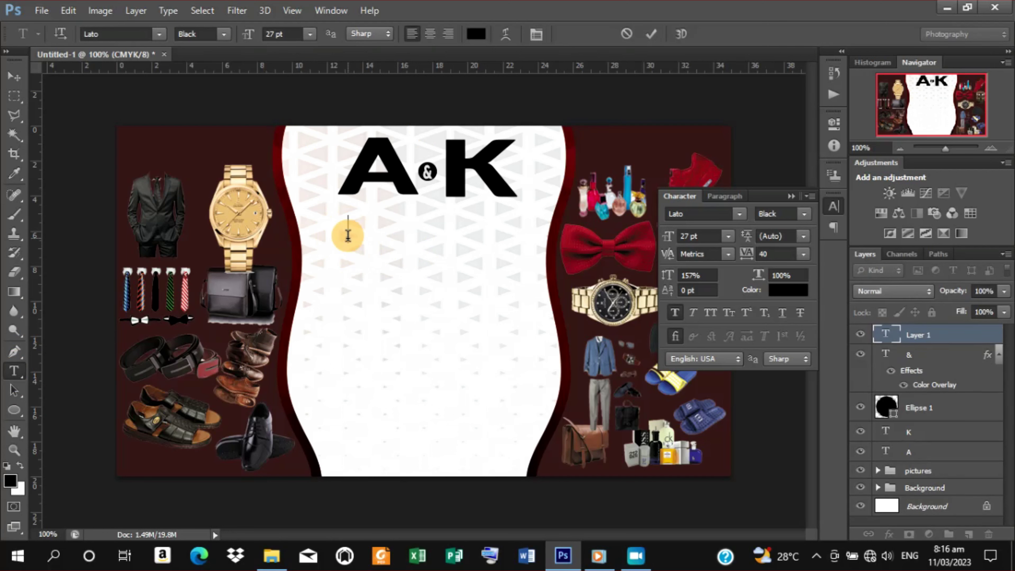
text(M)
text(EN’S)
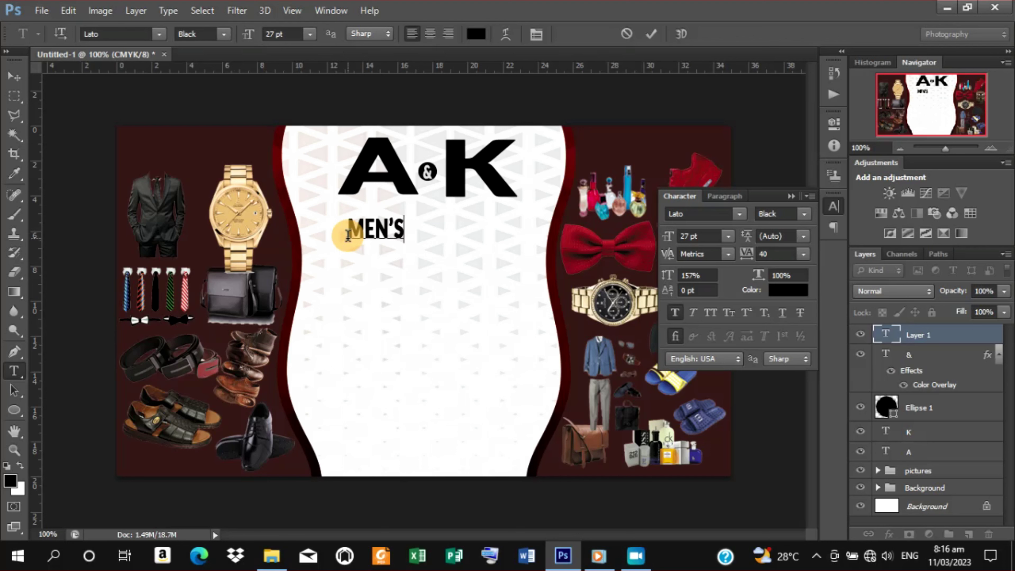
text( CLO)
text(TH)
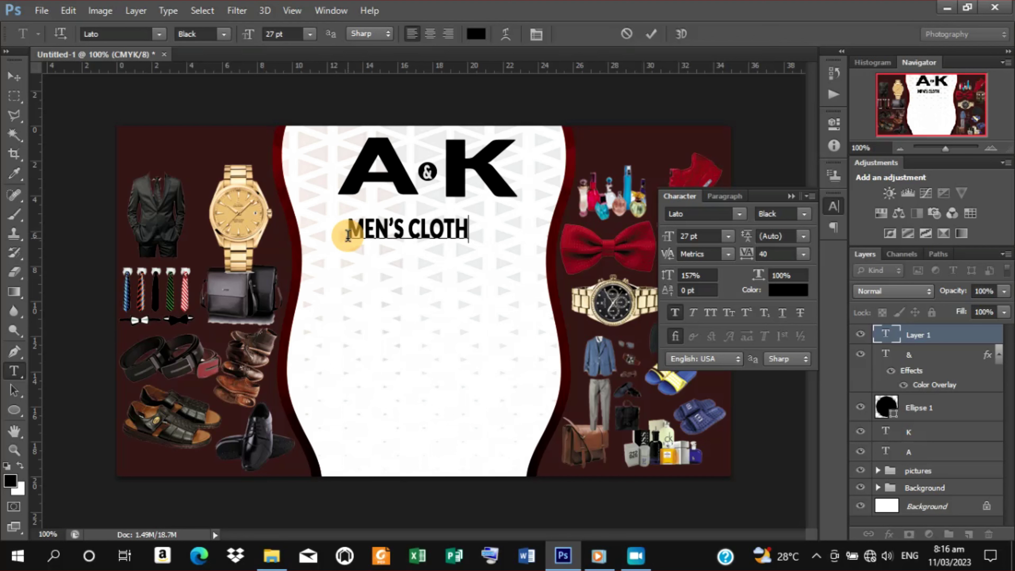
key(BackSpace)
key(BackSpace)
key(BackSpace)
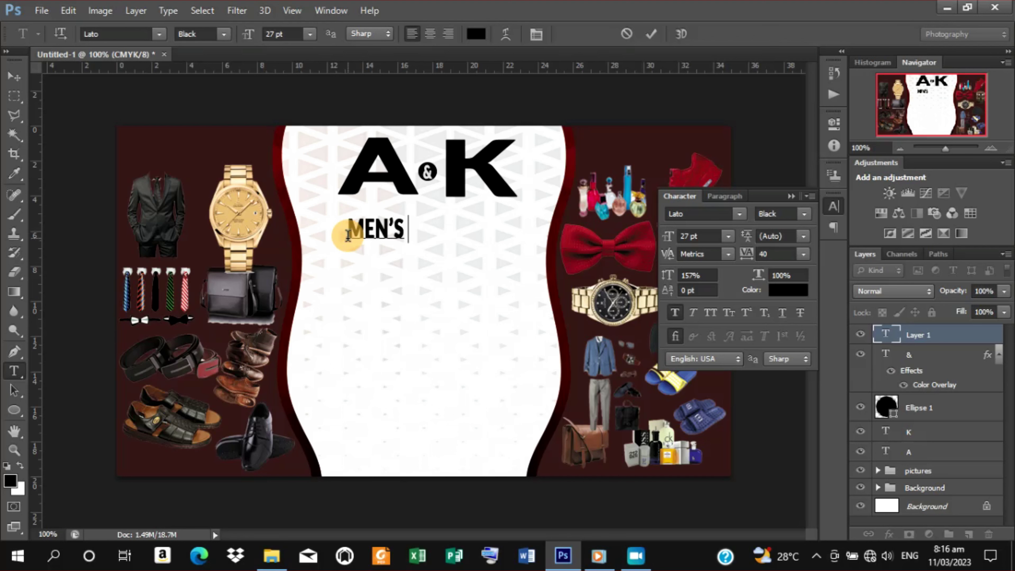
text(BOUTI)
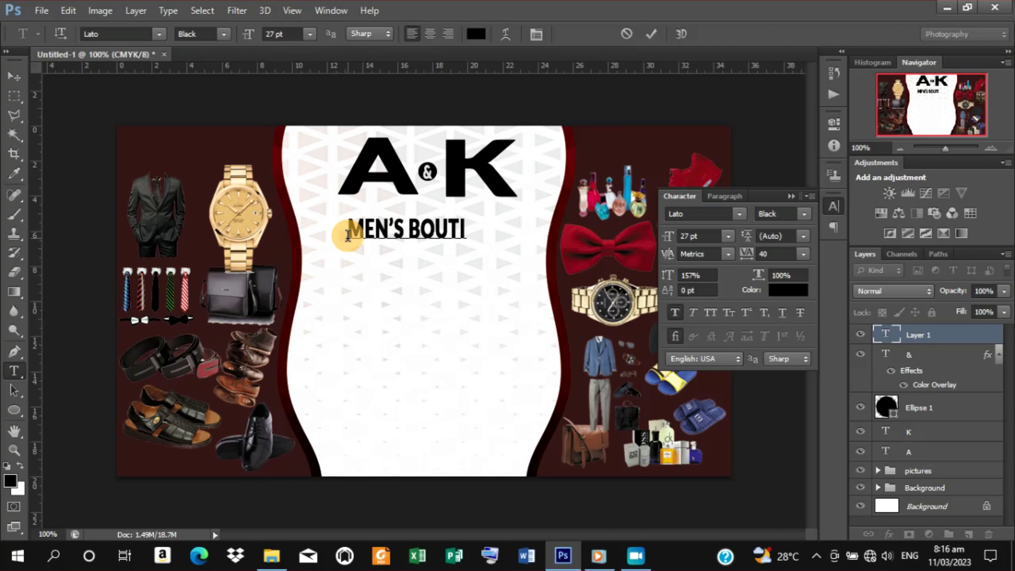
text(QUE)
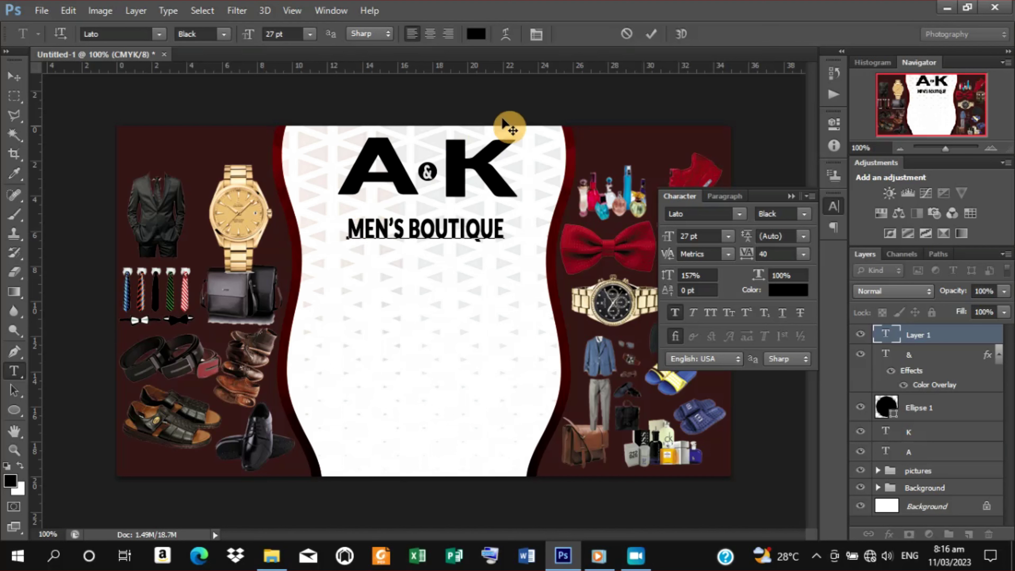
click(650, 35)
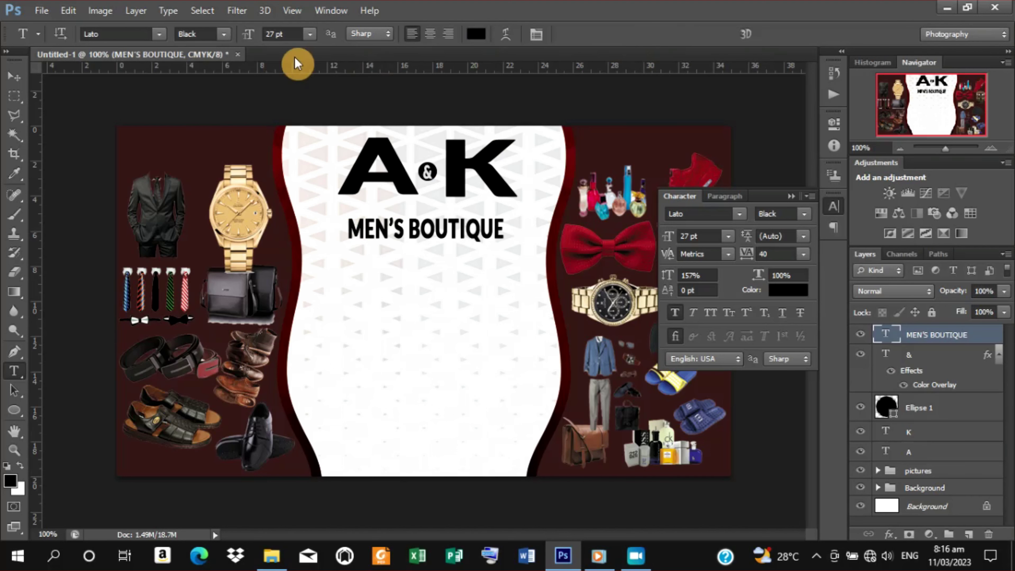
Drag MEN'S BOUTIQUE up beneath A&K, widen it to the logo's width, and fine-tune its position.
click(12, 80)
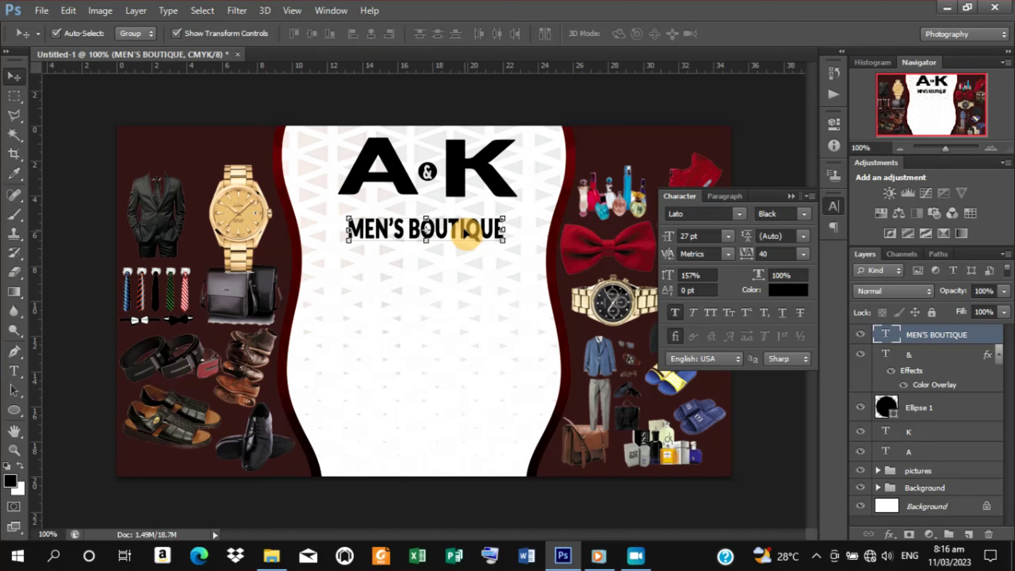
mouse_move(460, 227)
mouse_down()
mouse_move(460, 209)
mouse_move(518, 211)
mouse_up()
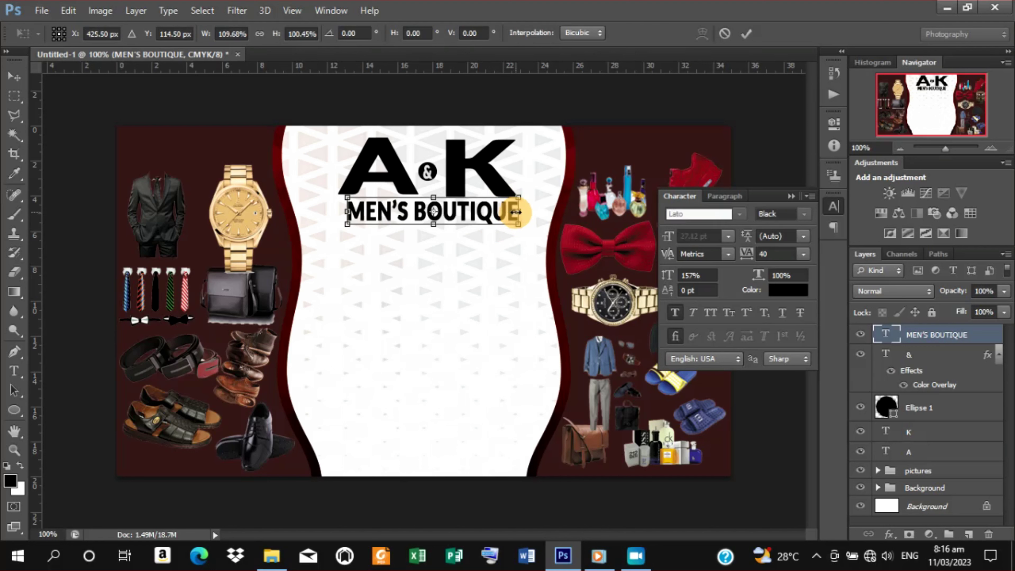
drag(347, 210, 339, 212)
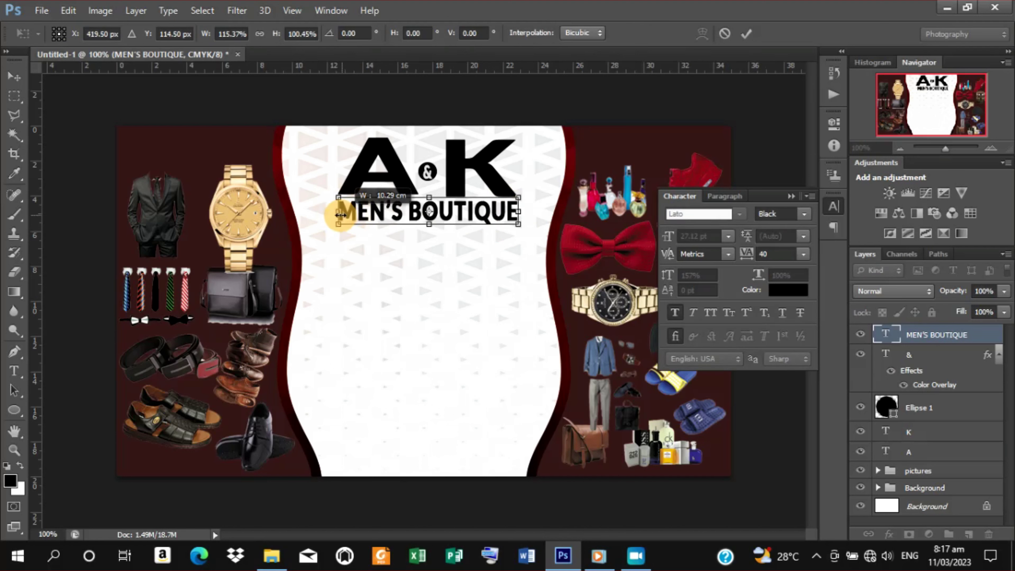
click(750, 33)
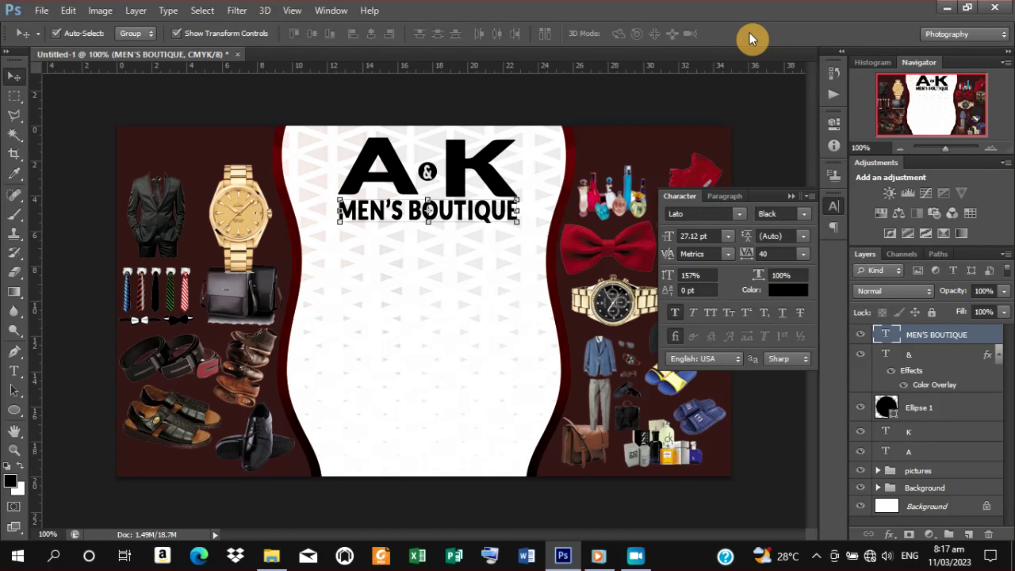
key(Up)
key(Up)
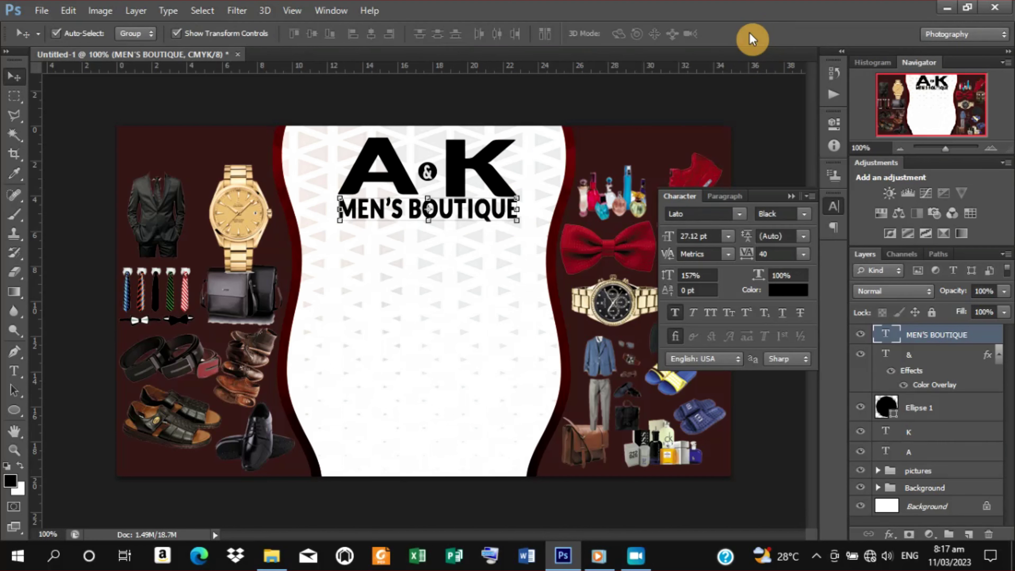
key(Down)
key(Down)
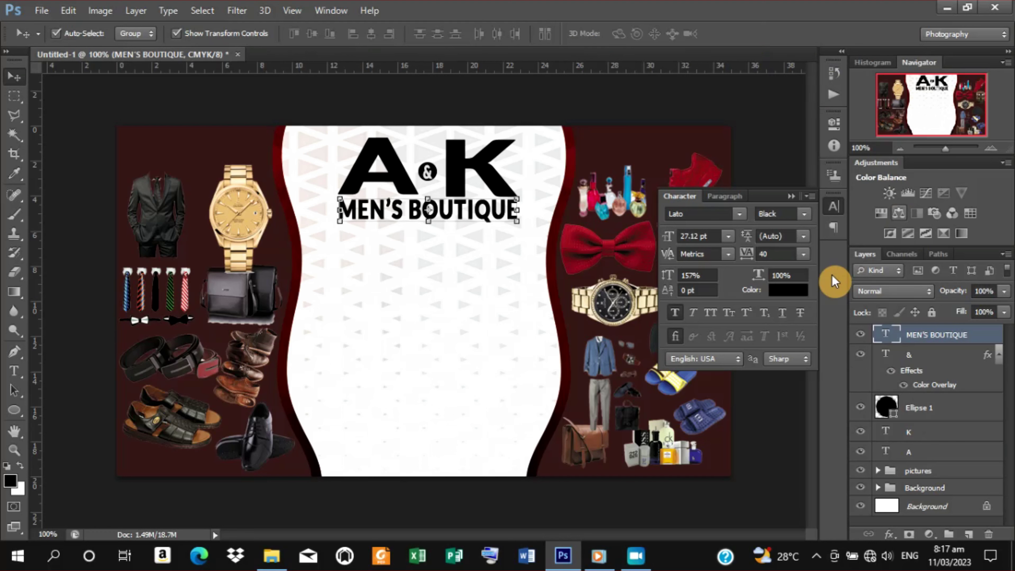
Add a Gradient Overlay to MEN'S BOUTIQUE with two dark red stops, starting near #500000.
click(885, 536)
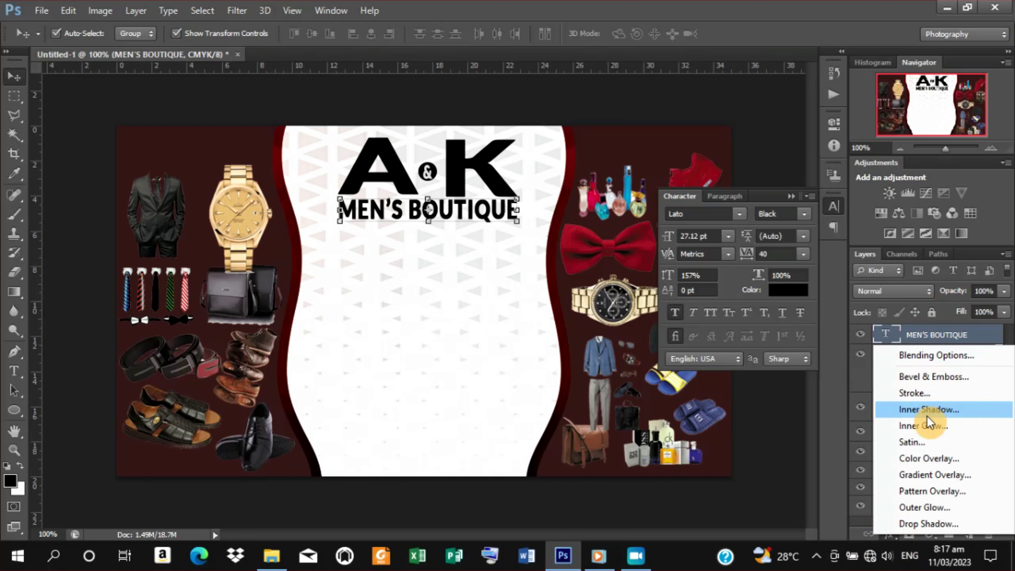
click(930, 360)
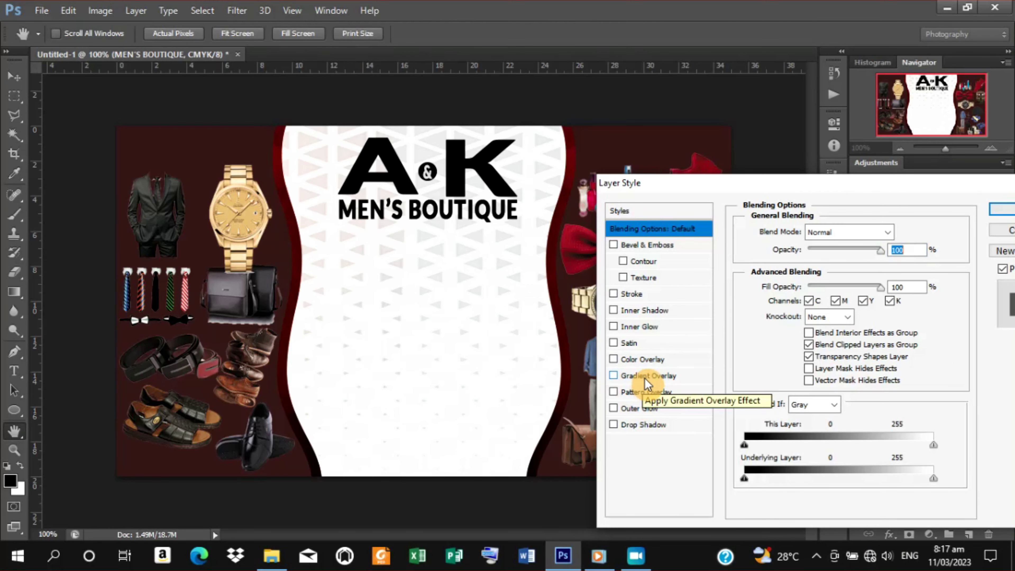
click(642, 378)
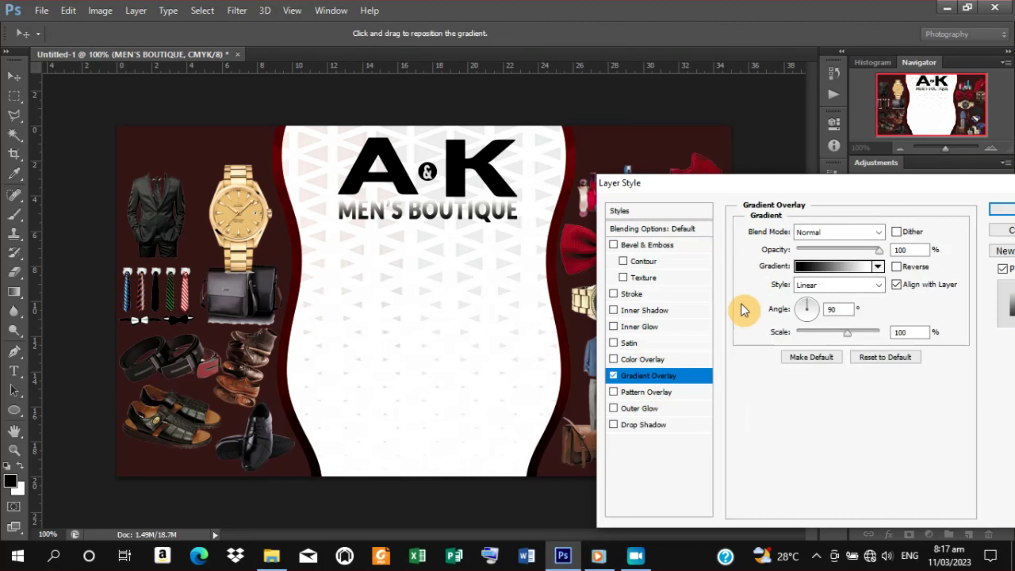
click(802, 267)
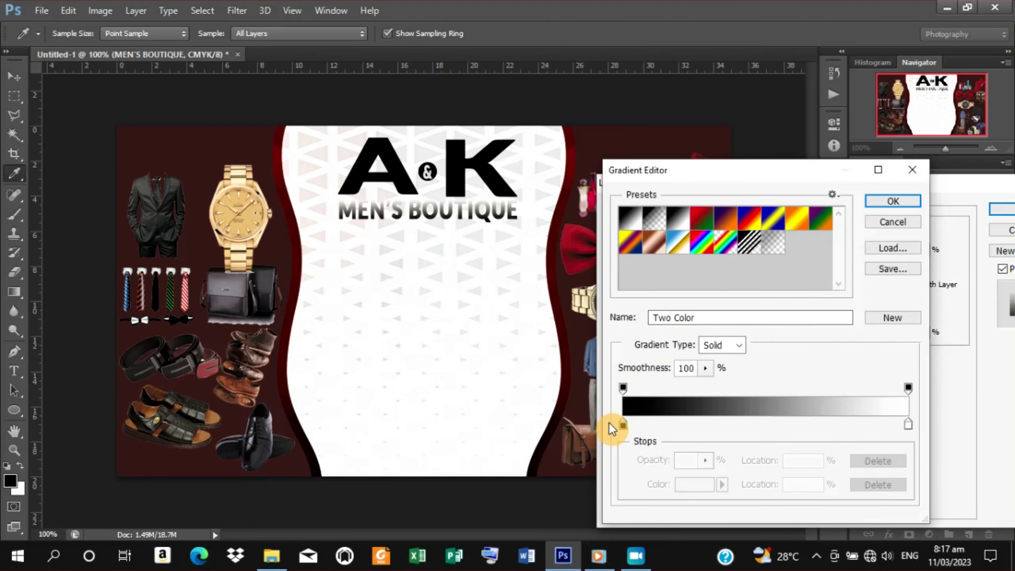
click(623, 425)
double_click(623, 425)
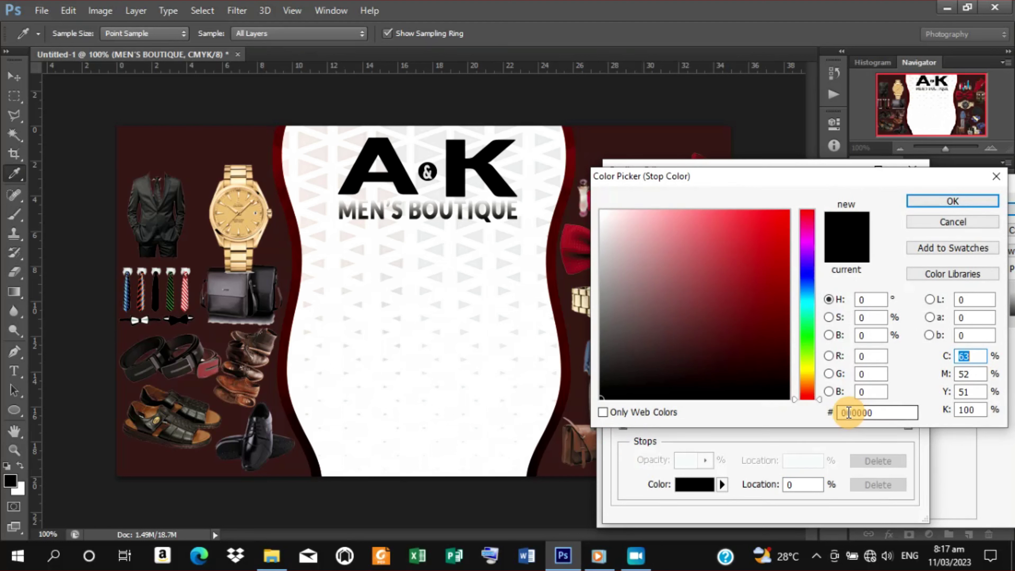
drag(849, 412, 895, 412)
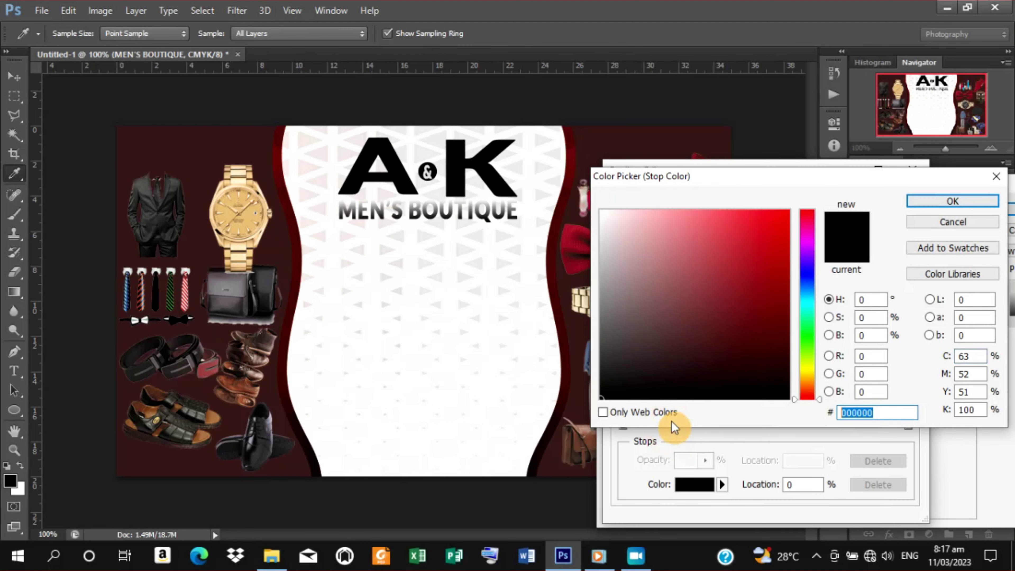
text(50000)
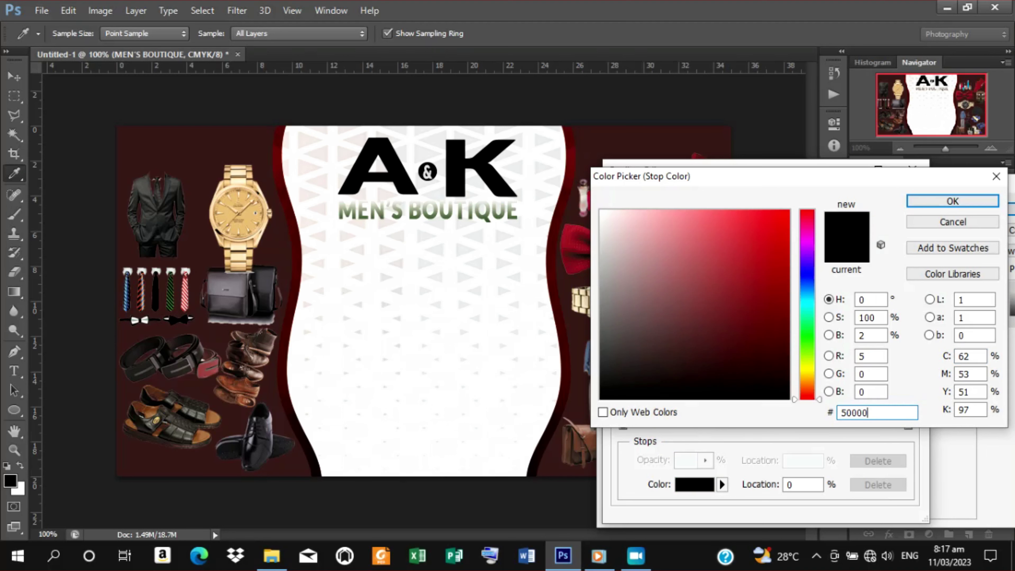
text(0)
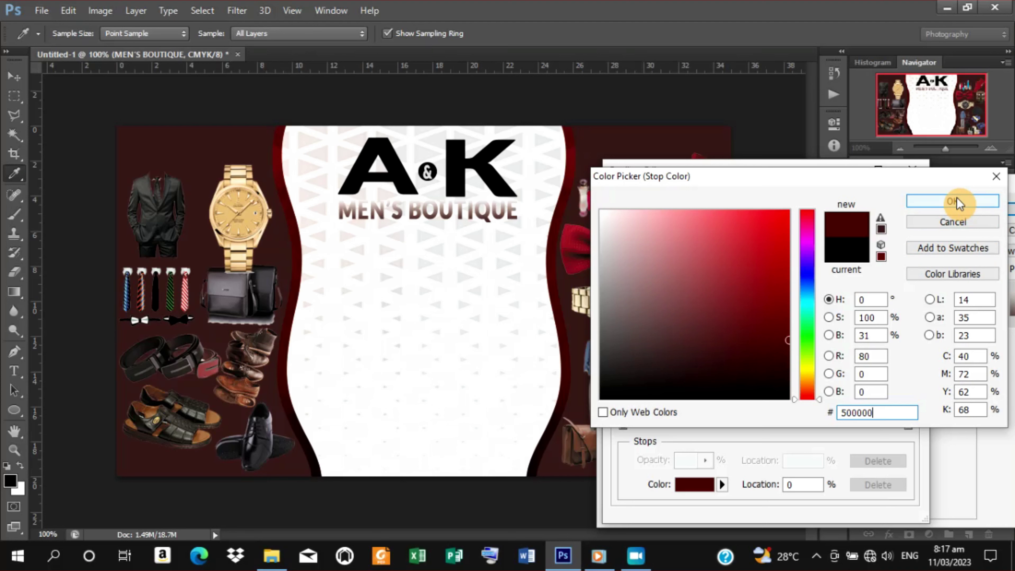
drag(780, 342, 791, 376)
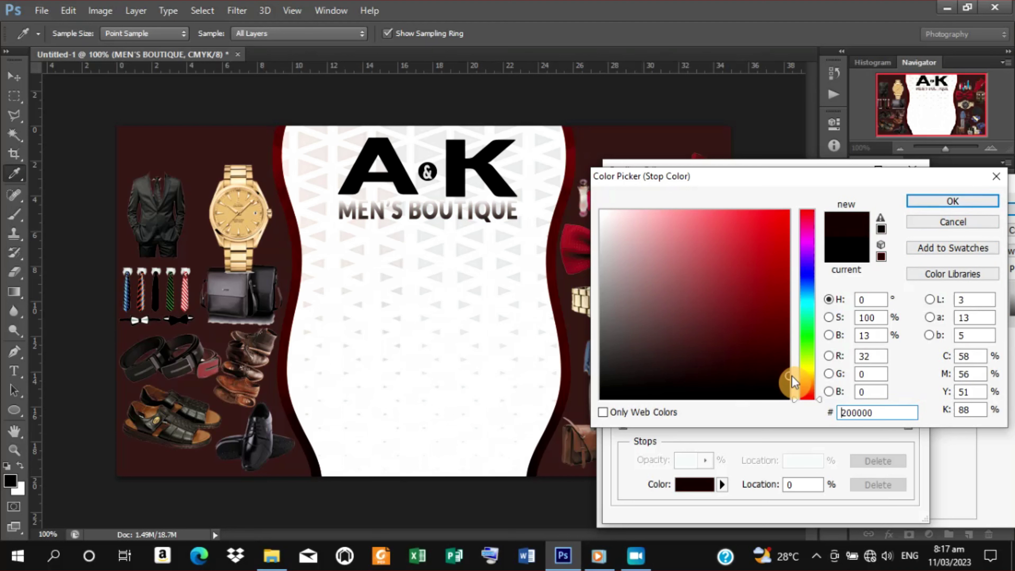
drag(792, 376, 791, 356)
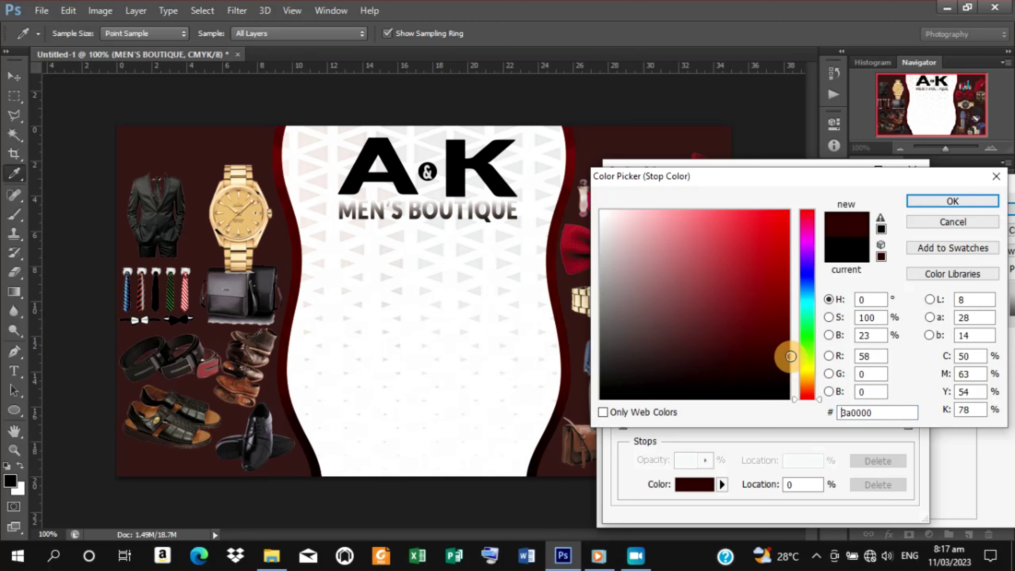
click(916, 201)
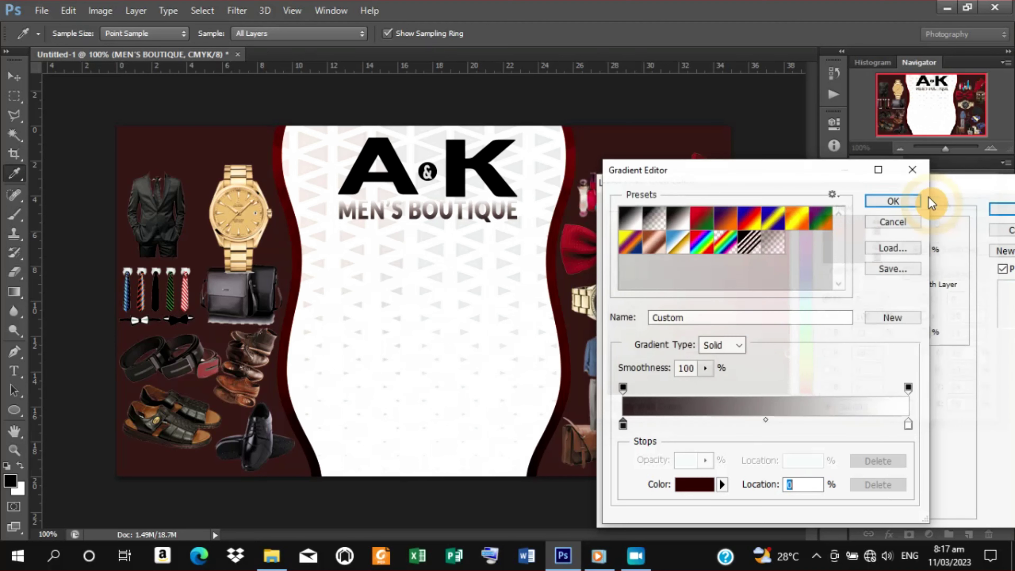
double_click(907, 423)
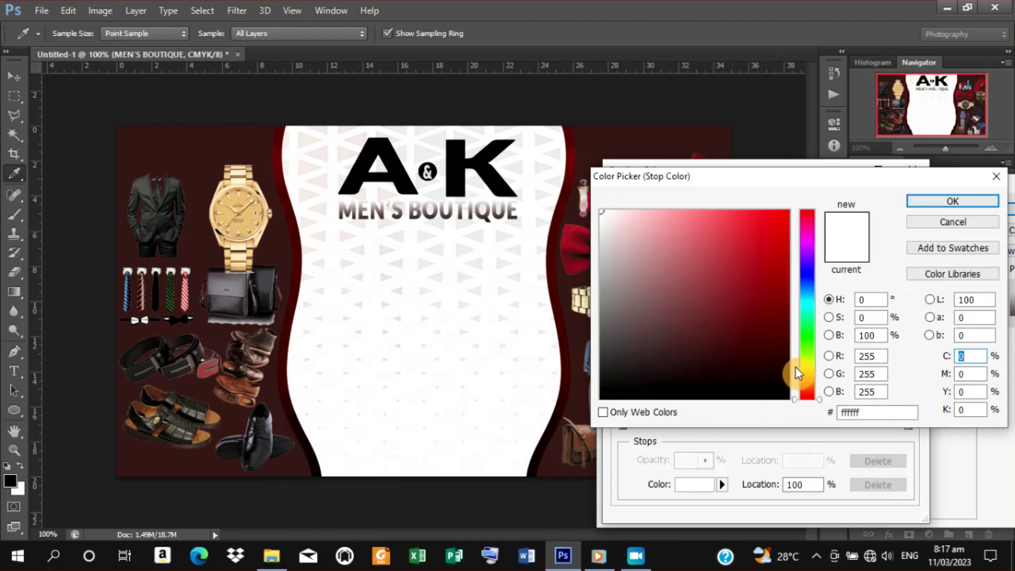
click(789, 363)
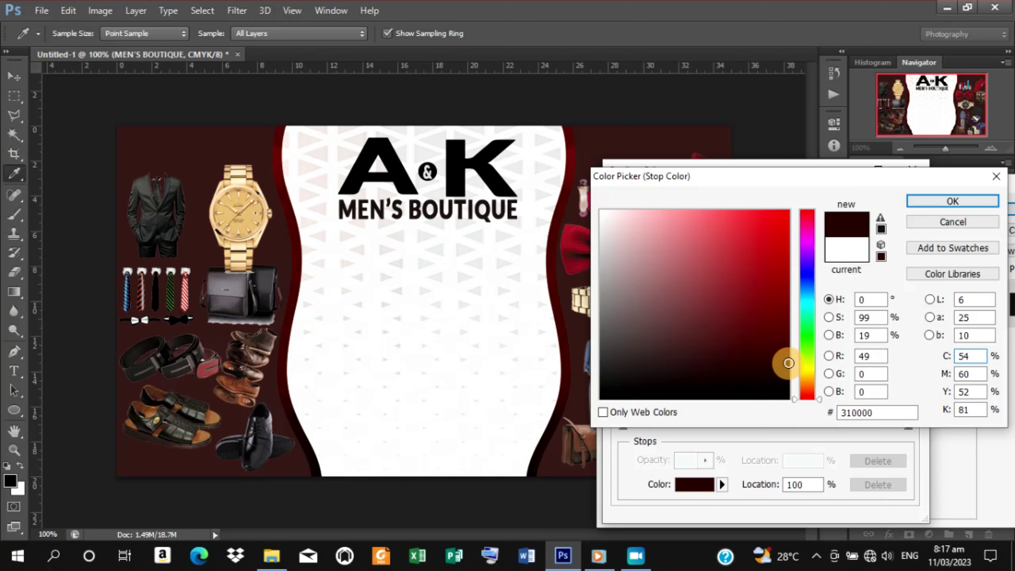
click(932, 200)
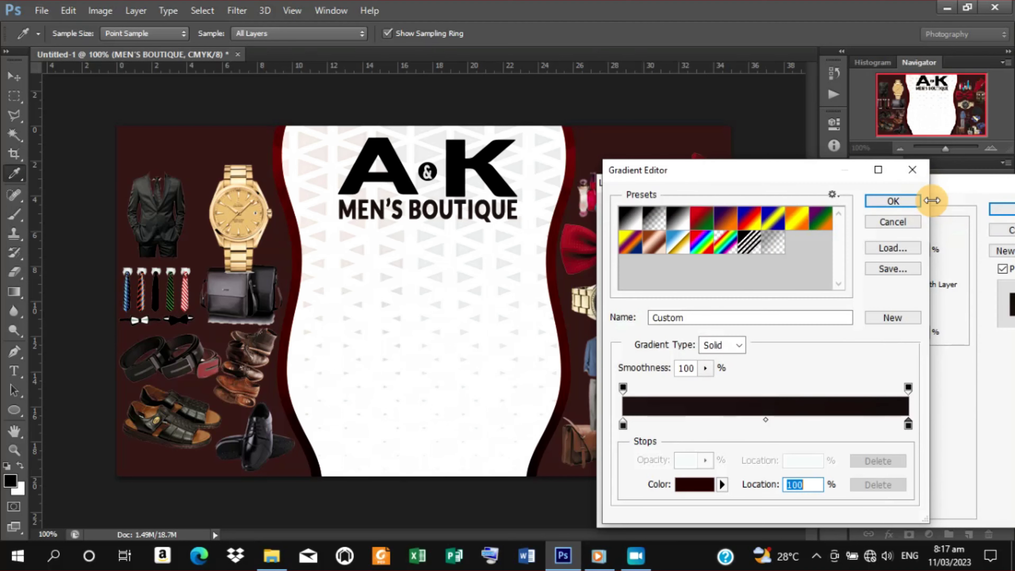
click(909, 200)
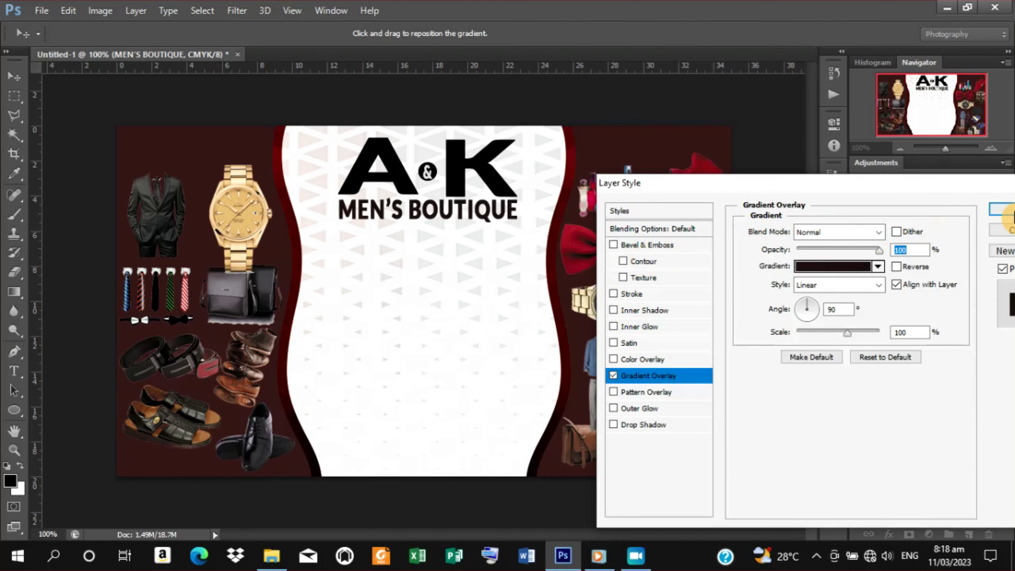
Add a Drop Shadow with Distance 2 and Size 2, and apply the layer styles.
click(654, 426)
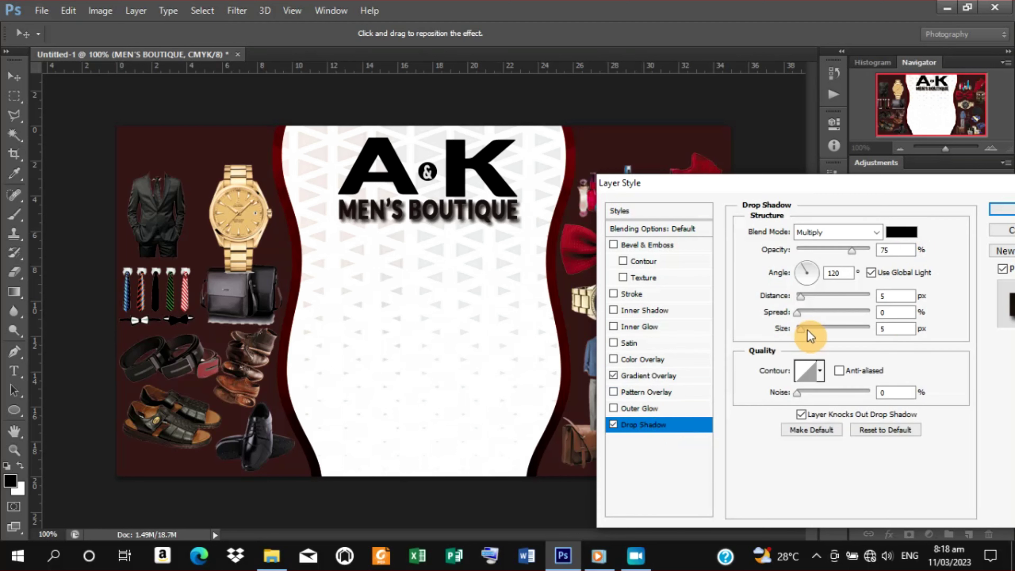
double_click(886, 299)
text(2)
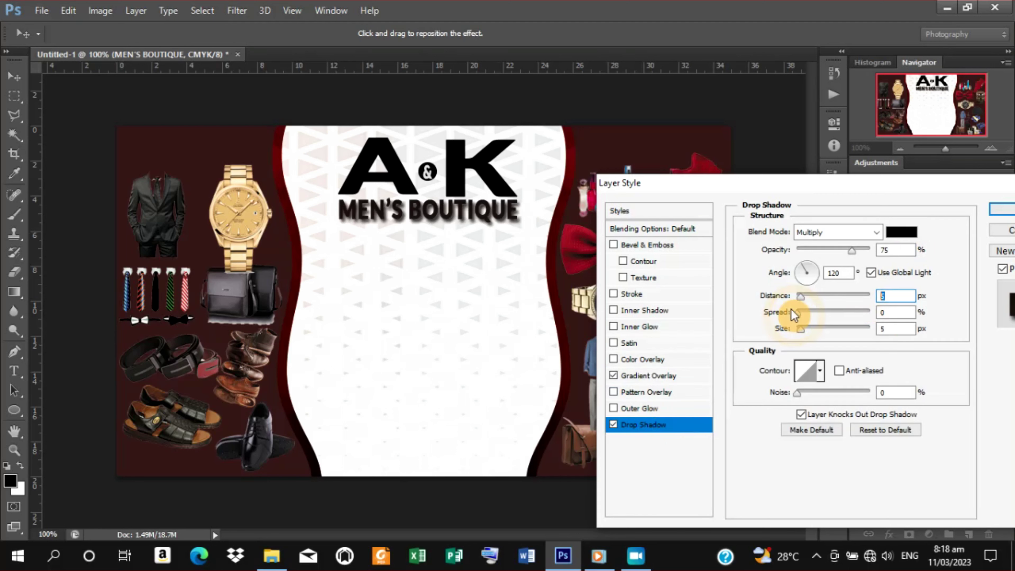
double_click(894, 328)
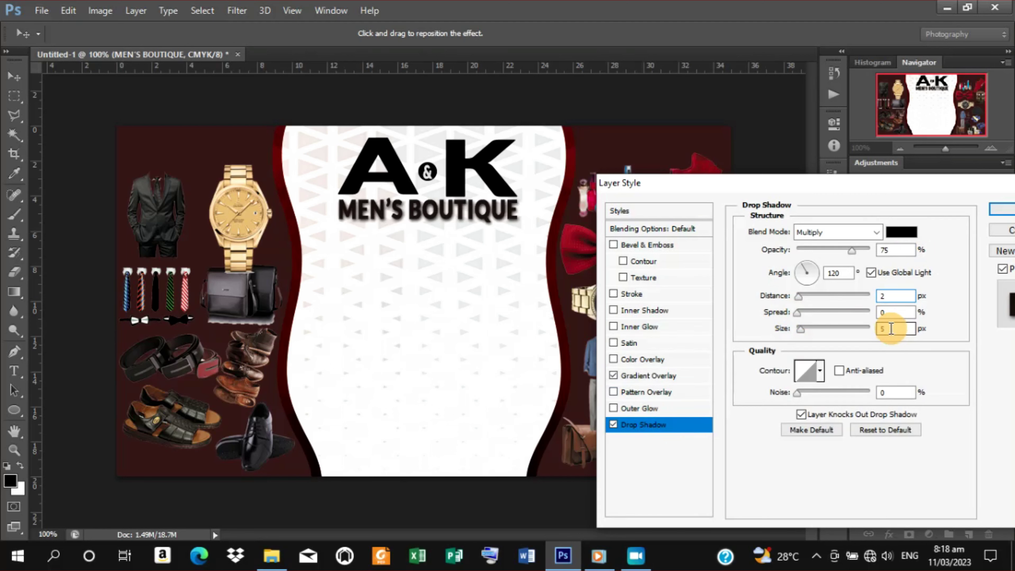
text(2)
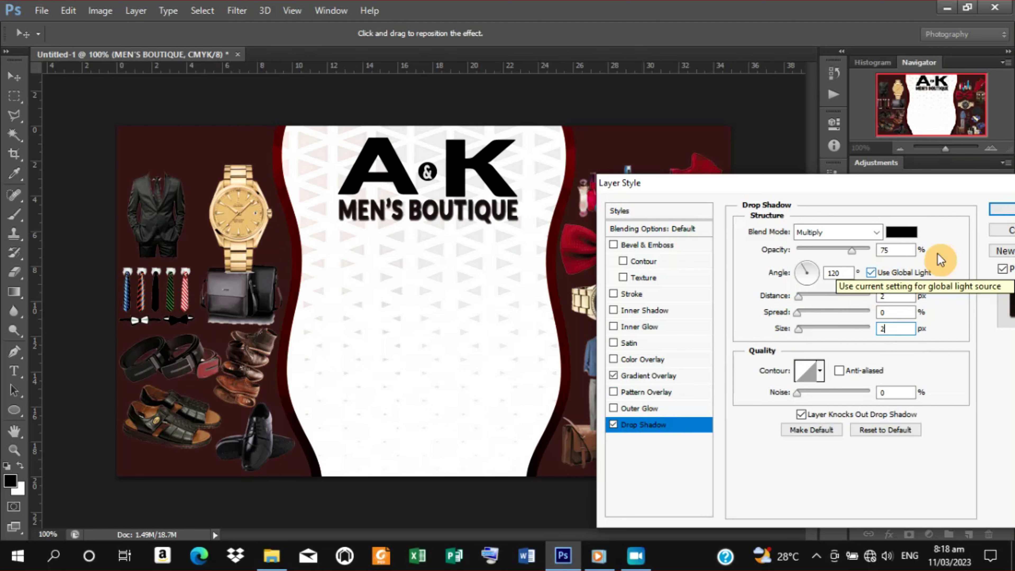
click(1005, 211)
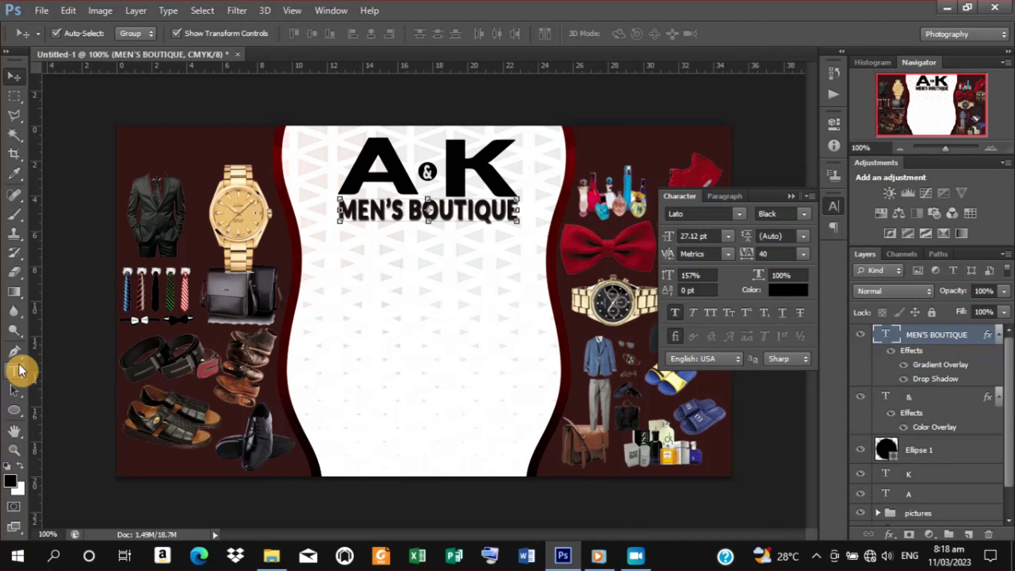
Type the tagline 'Nerve To Serve' on the white panel.
click(14, 372)
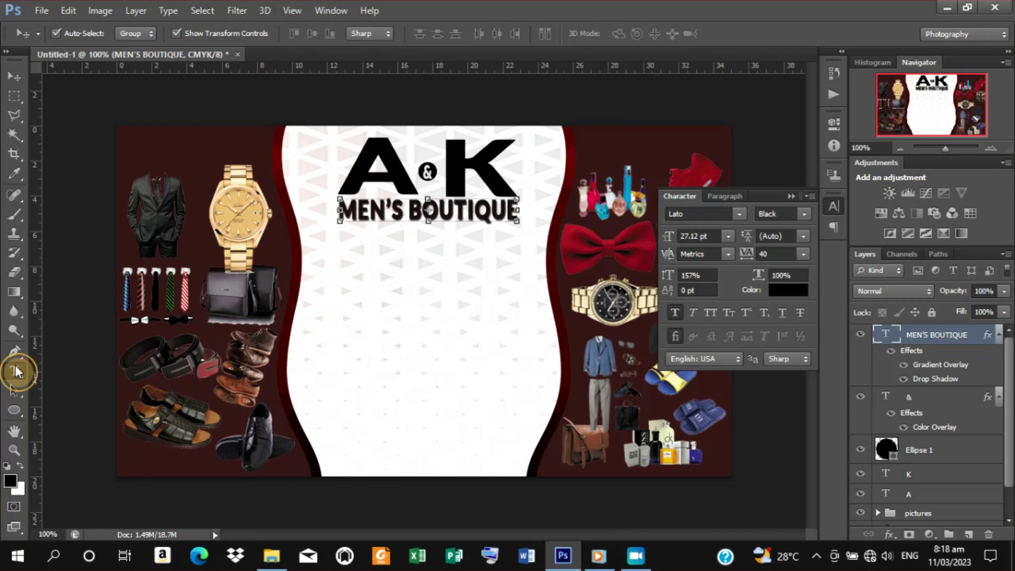
click(319, 281)
text(Ner)
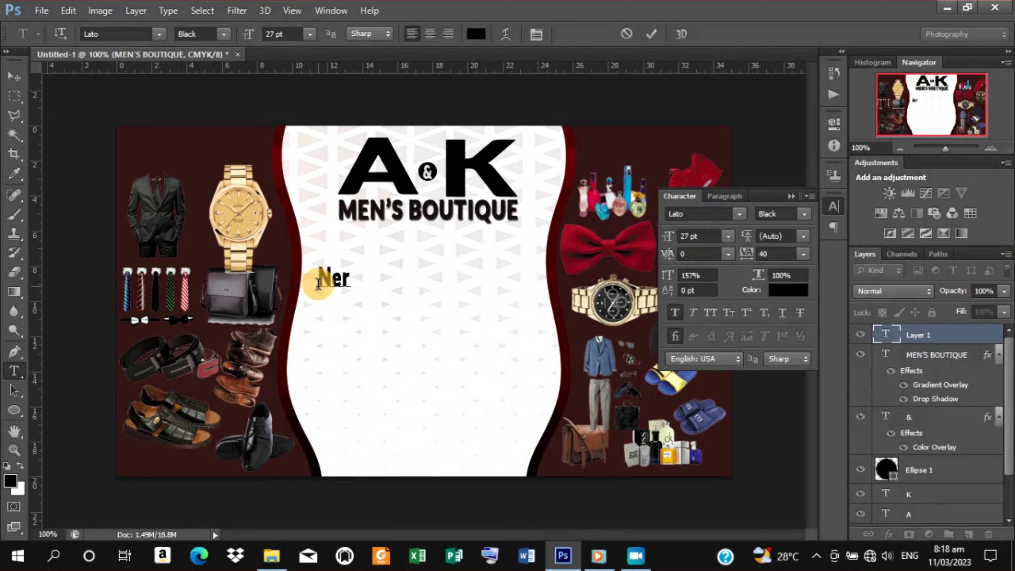
text(ve to)
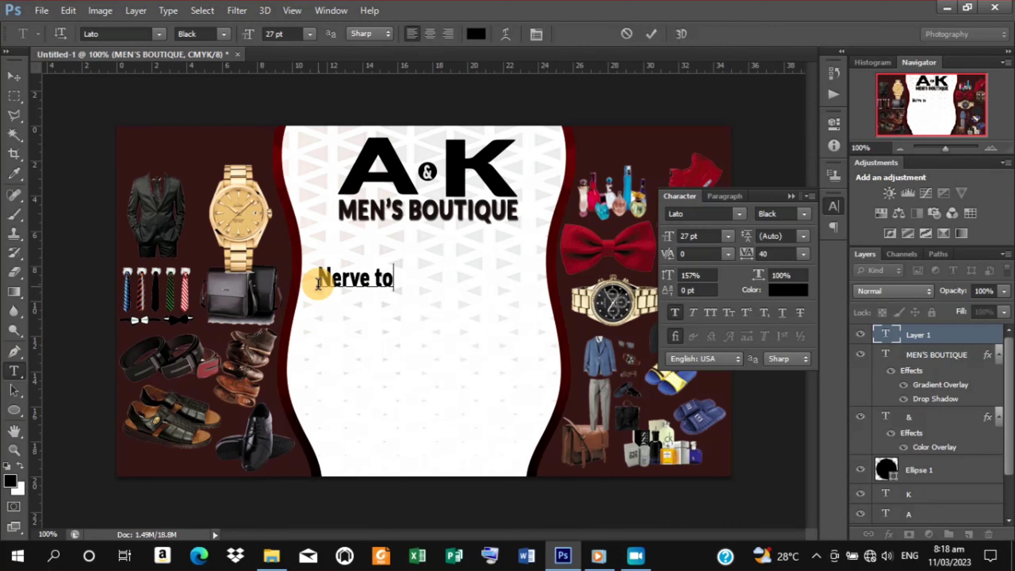
key(BackSpace)
key(BackSpace)
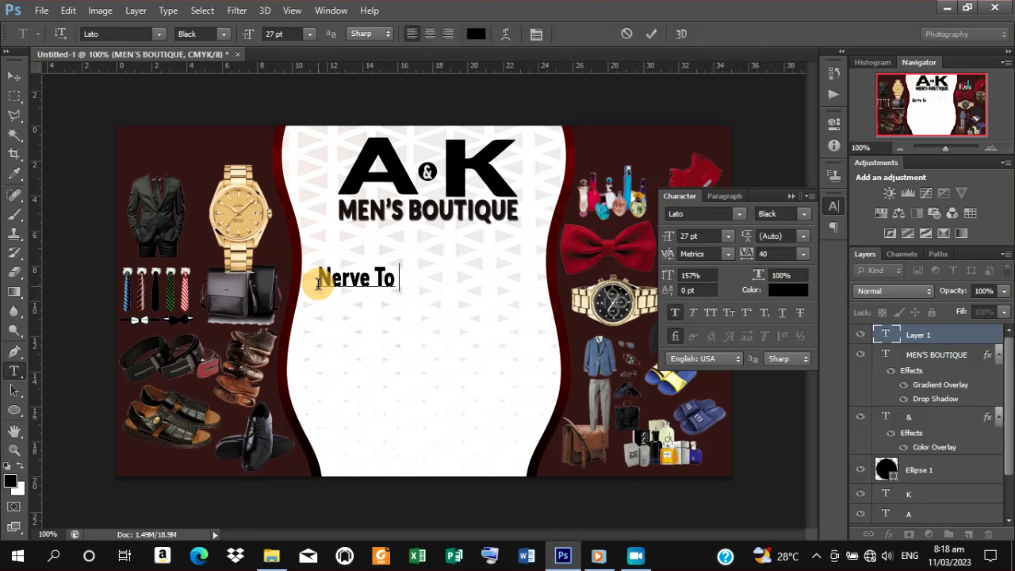
text(Serve)
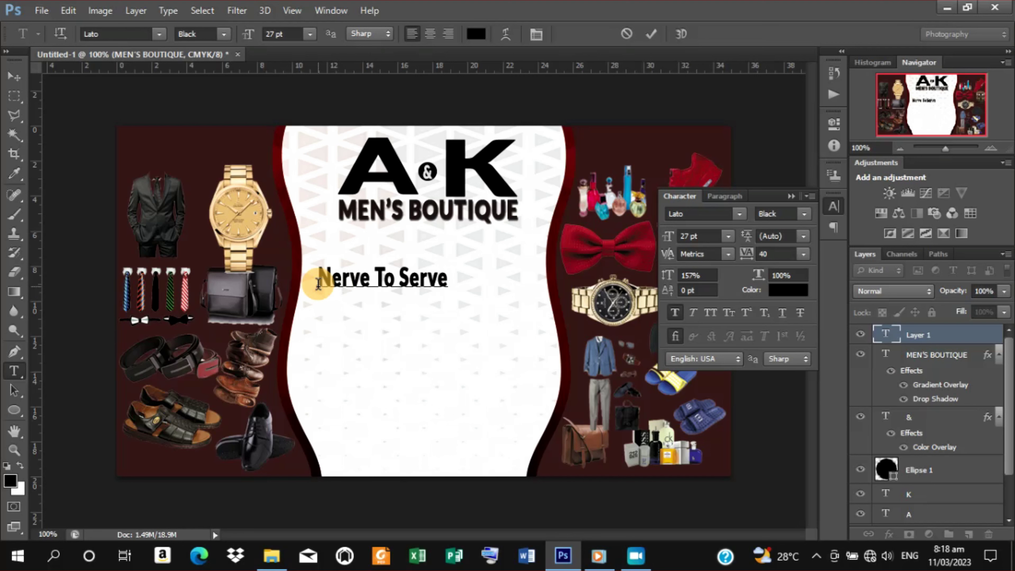
click(652, 35)
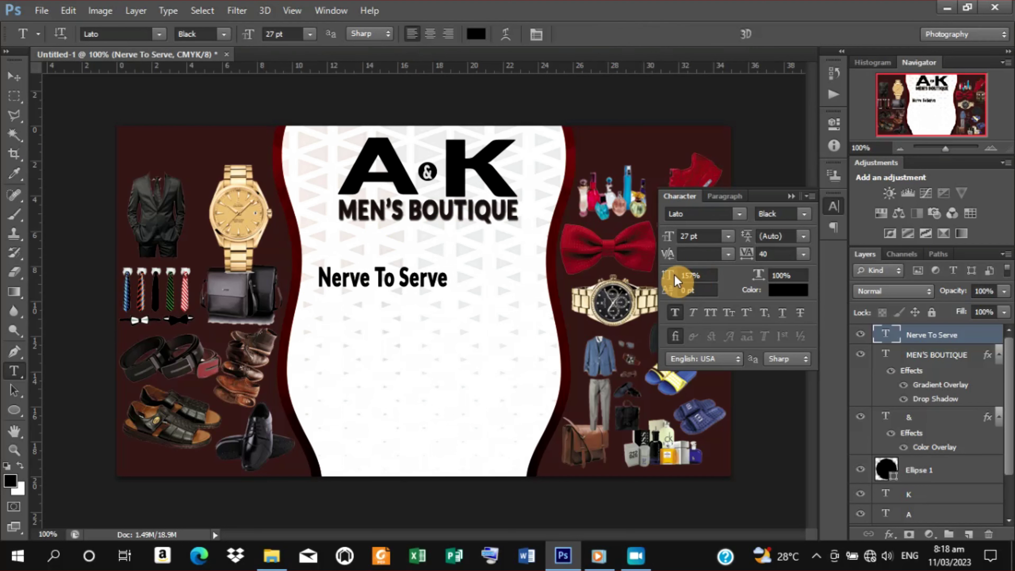
Set the tagline to 110% vertical scale and Lato Regular weight.
drag(674, 276, 640, 279)
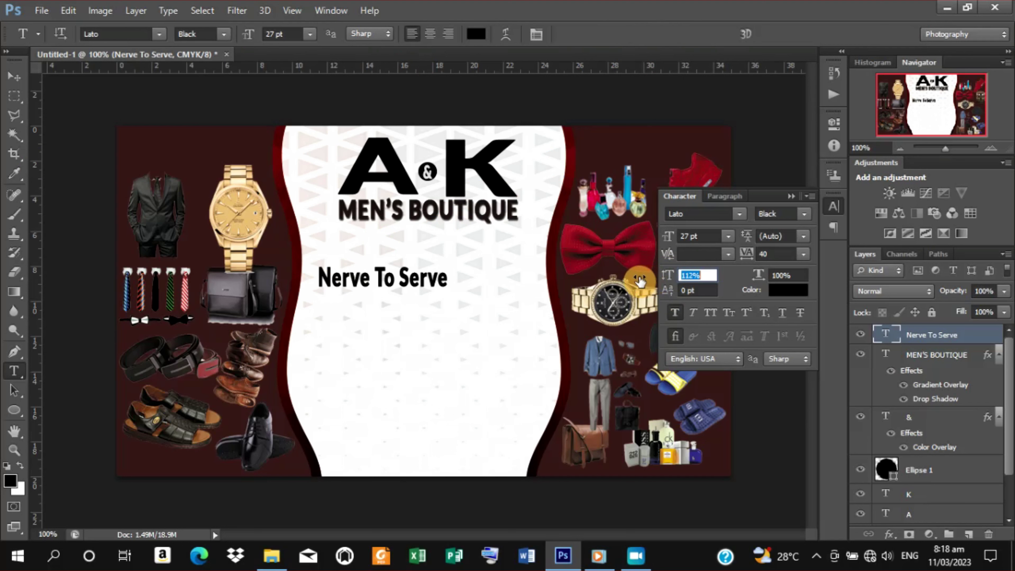
key(Return)
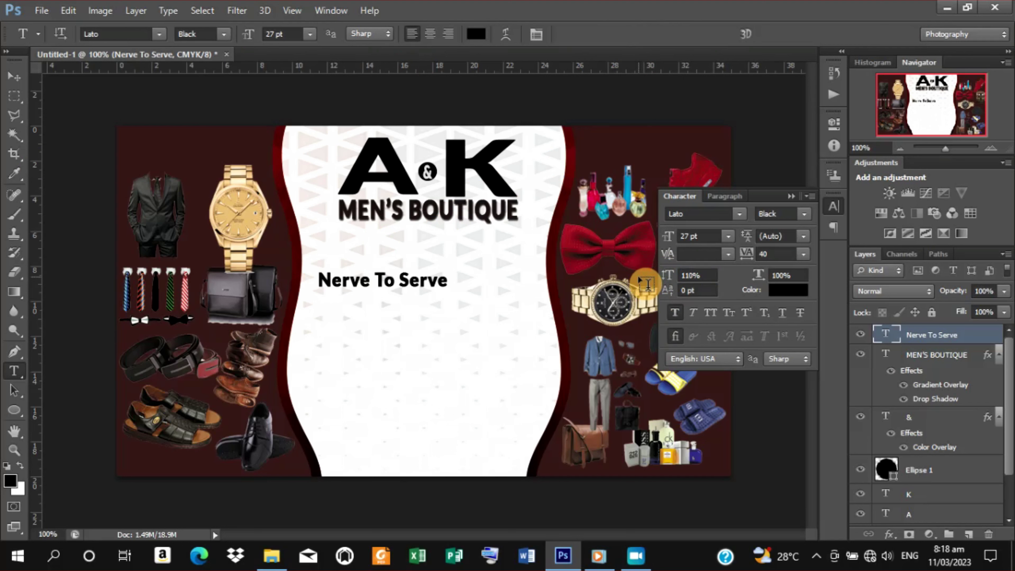
click(805, 215)
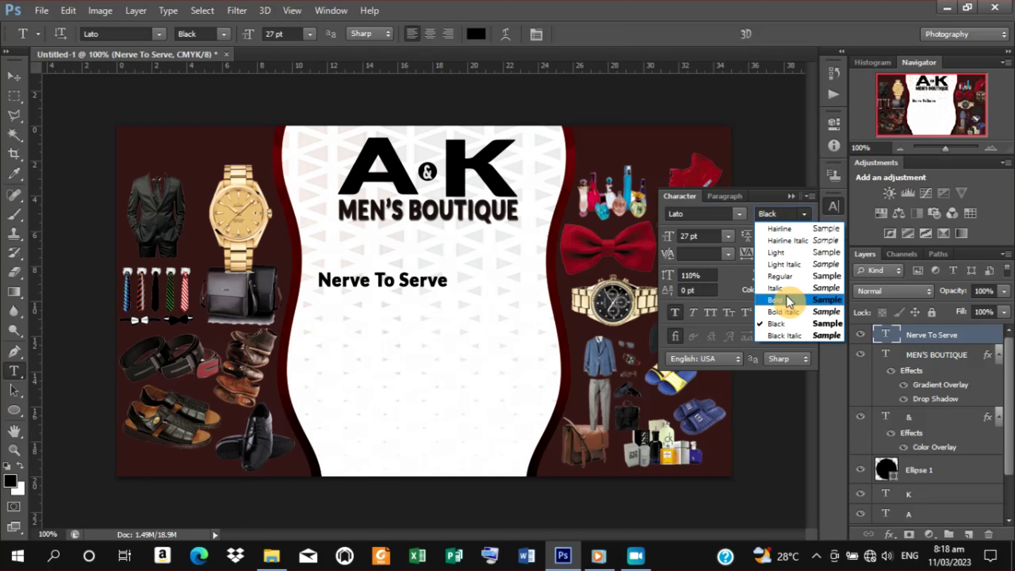
click(789, 275)
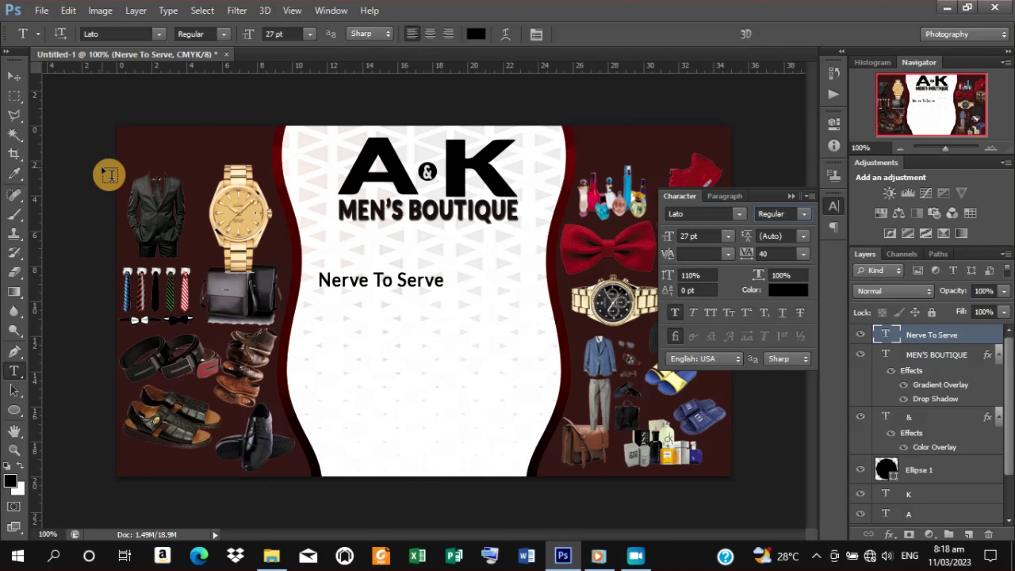
click(23, 76)
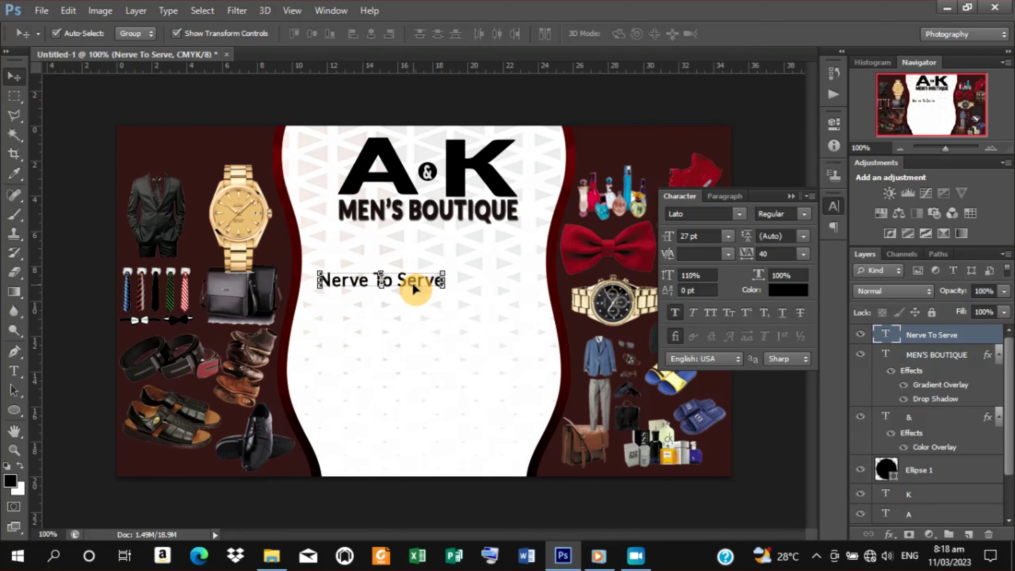
Move Nerve To Serve up under MEN'S BOUTIQUE and scale it down to about 22 pt.
drag(429, 284, 466, 241)
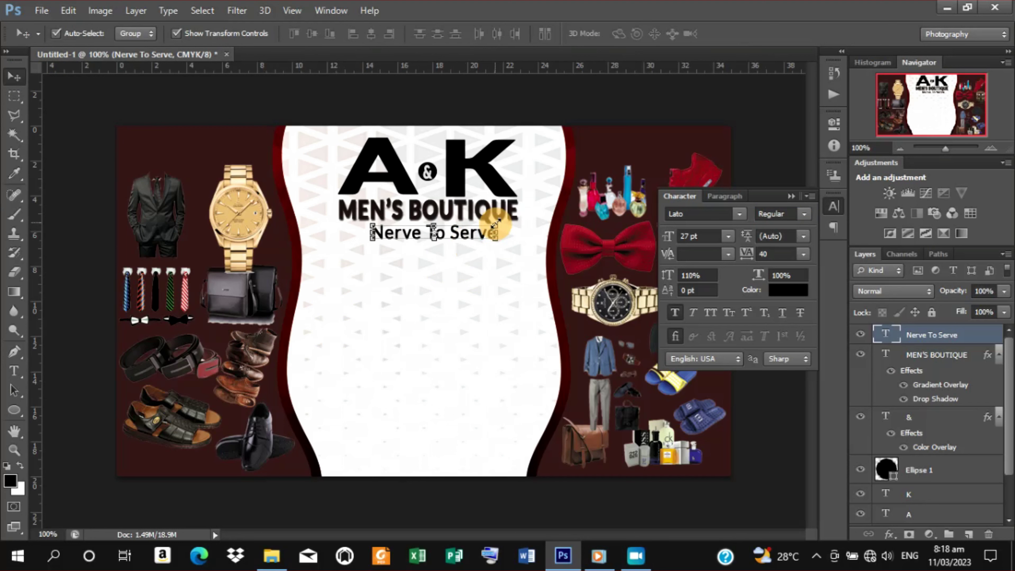
drag(496, 224, 484, 232)
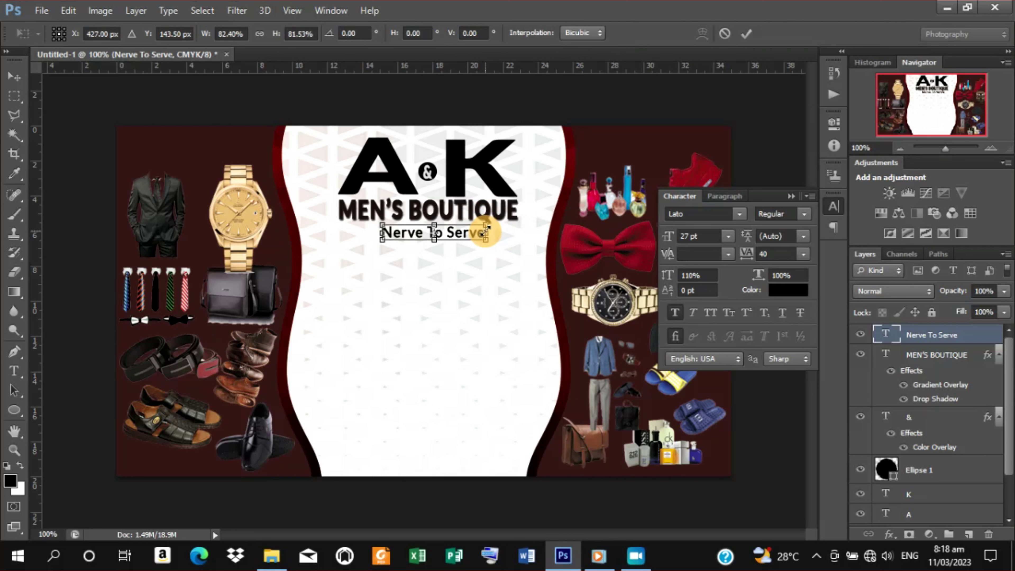
click(743, 33)
key(Up)
key(Up)
key(Up)
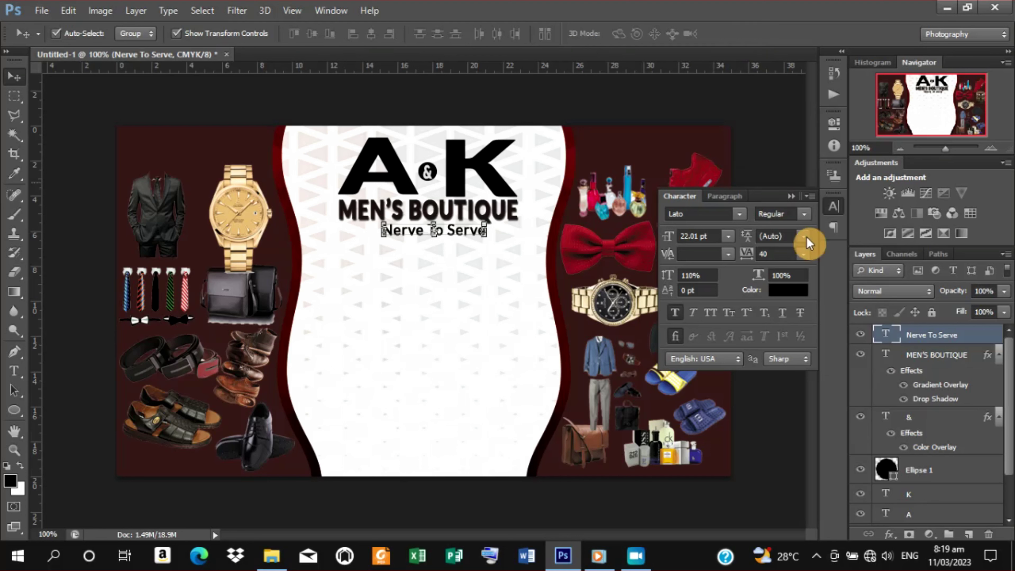
Set the tagline text colour to the border's dark red (6e1511) using the eyedropper.
click(791, 295)
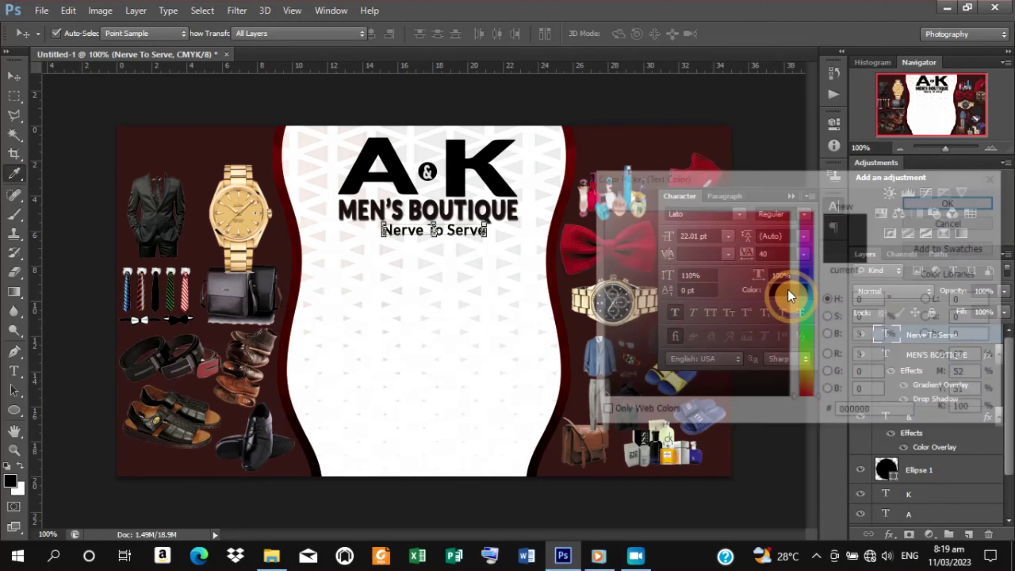
click(630, 138)
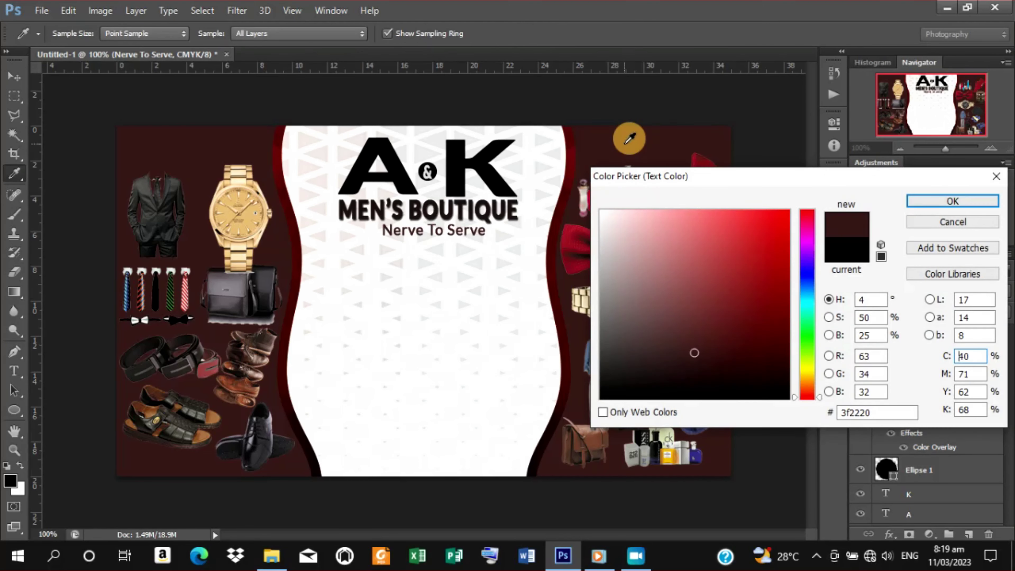
click(235, 181)
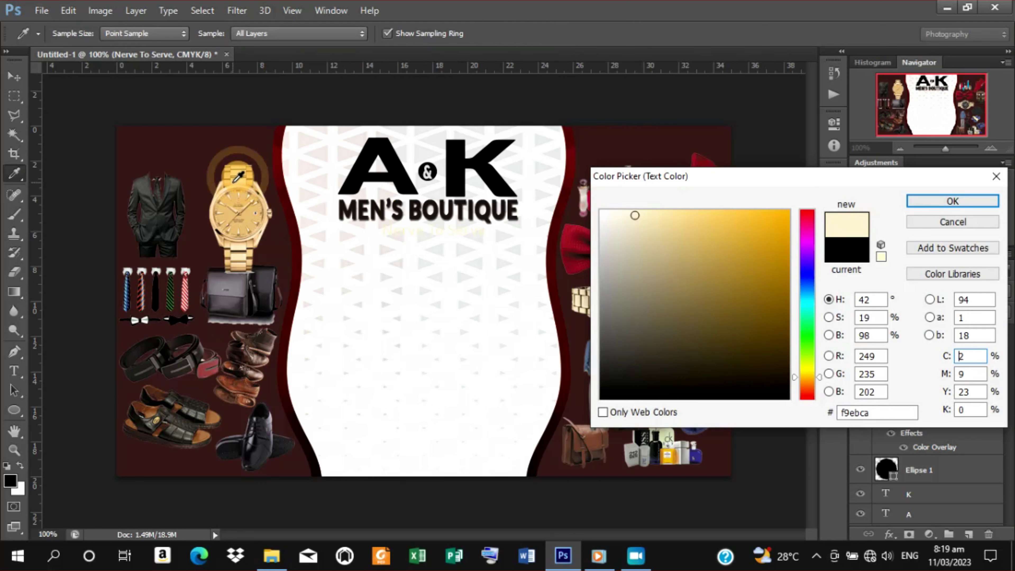
click(252, 178)
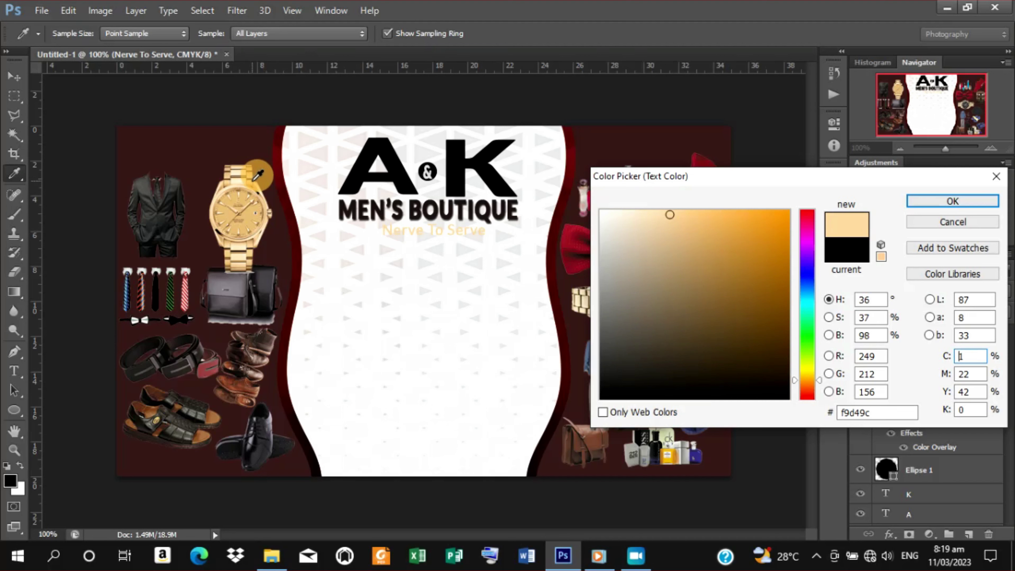
click(256, 176)
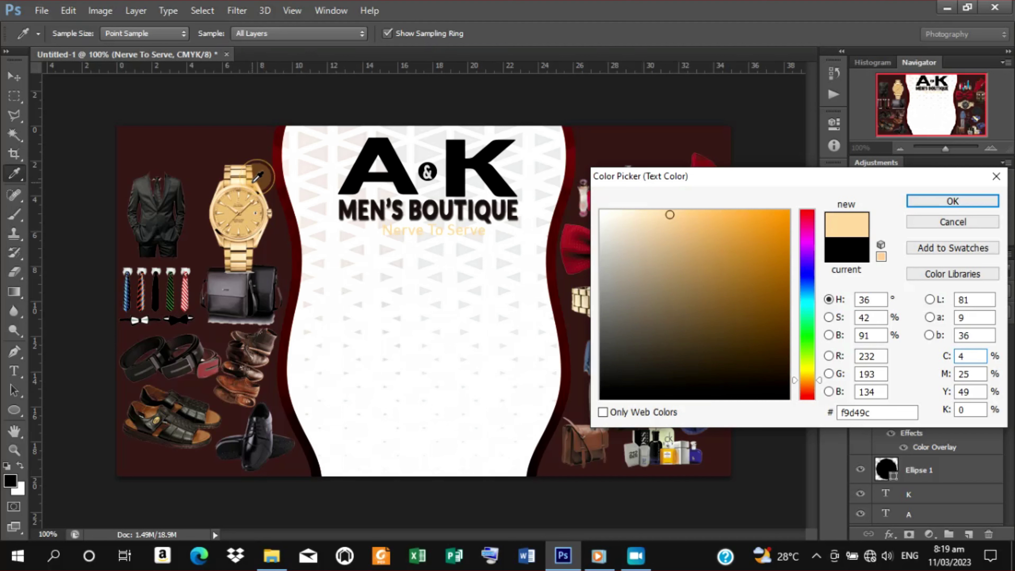
click(282, 157)
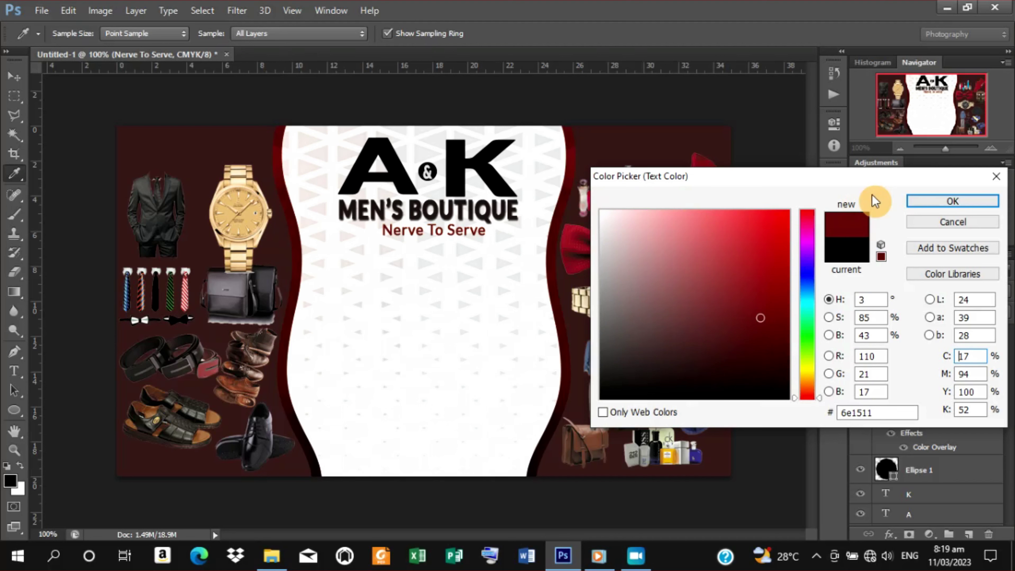
click(932, 202)
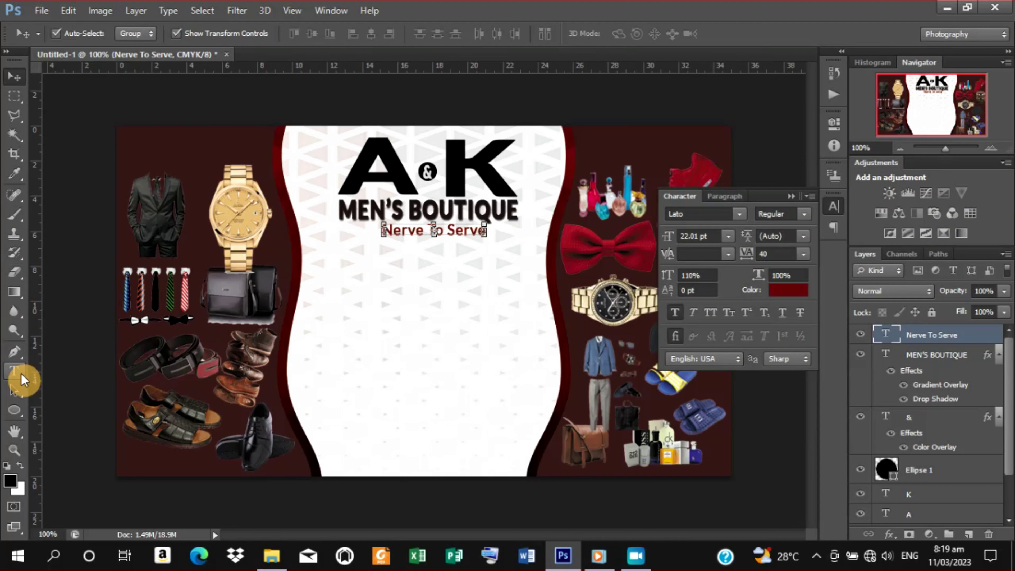
Draw a black rounded rectangle (50 px radius) around the Nerve To Serve tagline.
click(15, 412)
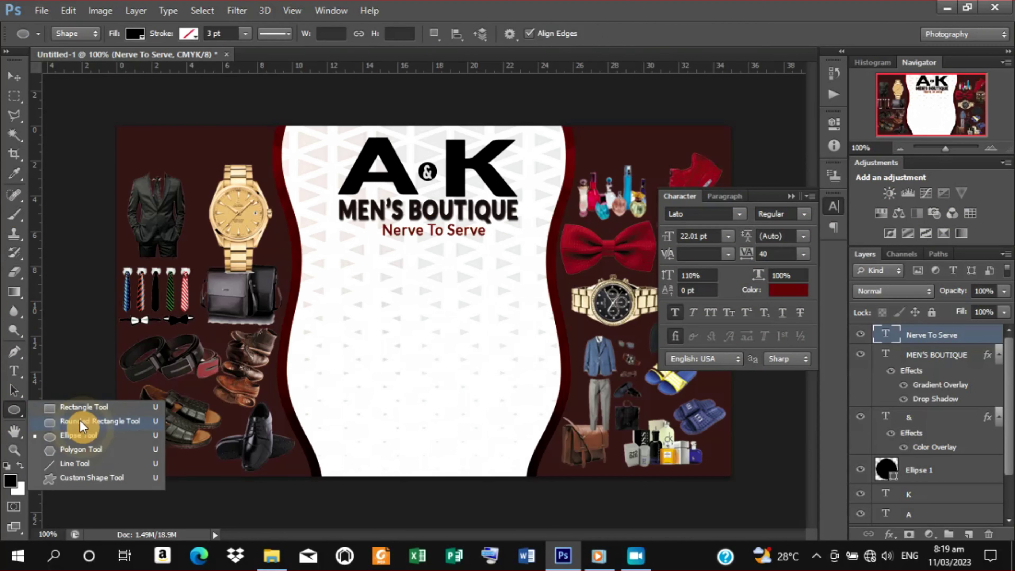
click(88, 430)
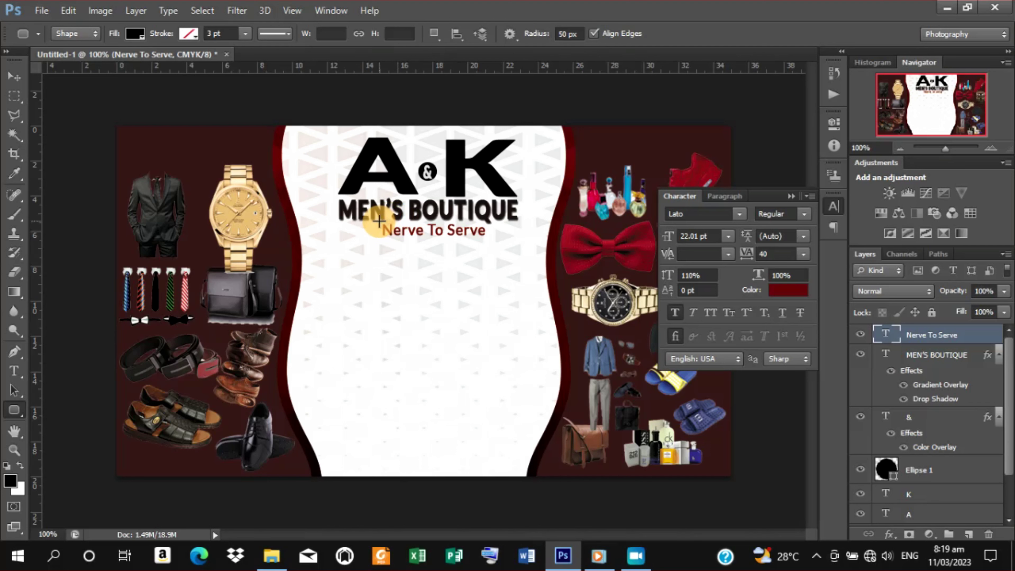
drag(379, 221, 491, 238)
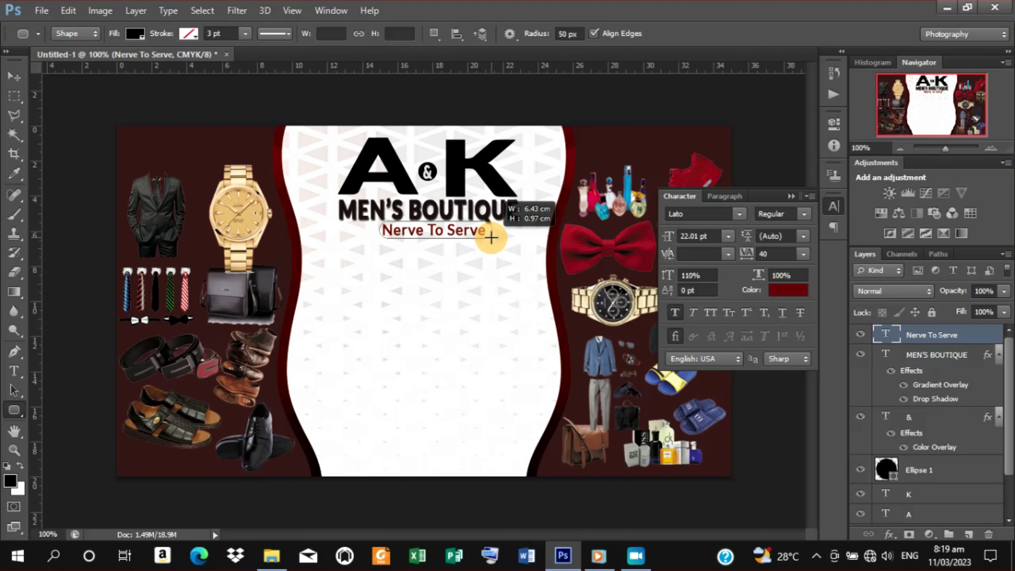
drag(491, 238, 491, 238)
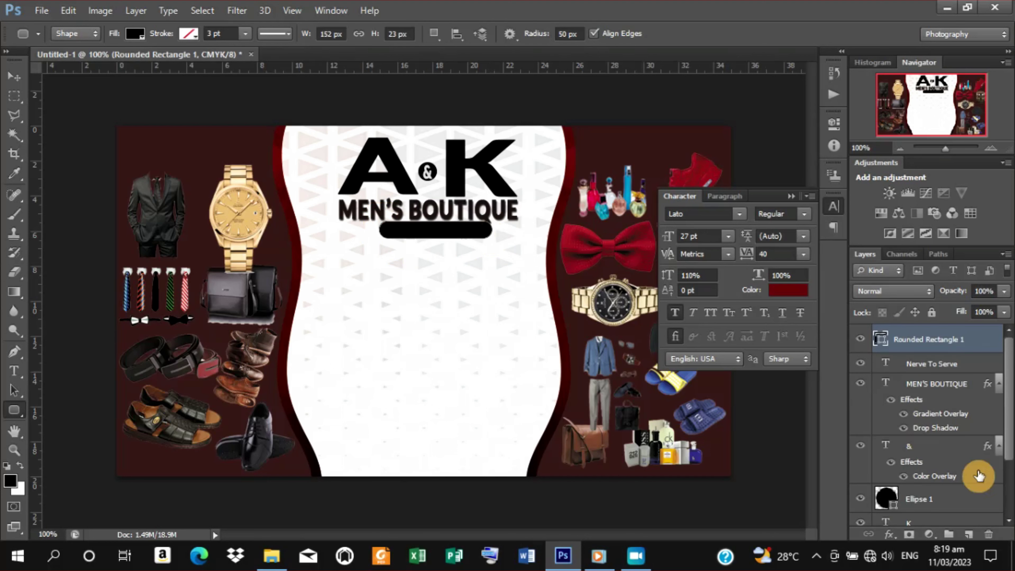
Move the Nerve To Serve layer above Rounded Rectangle 1 in the layer stack.
ctrl+click(926, 365)
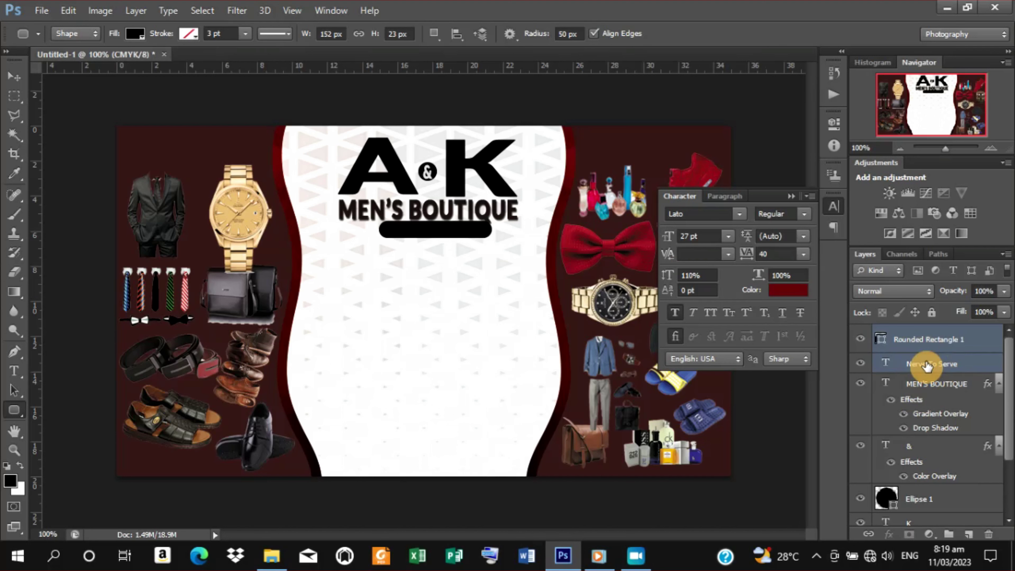
click(25, 74)
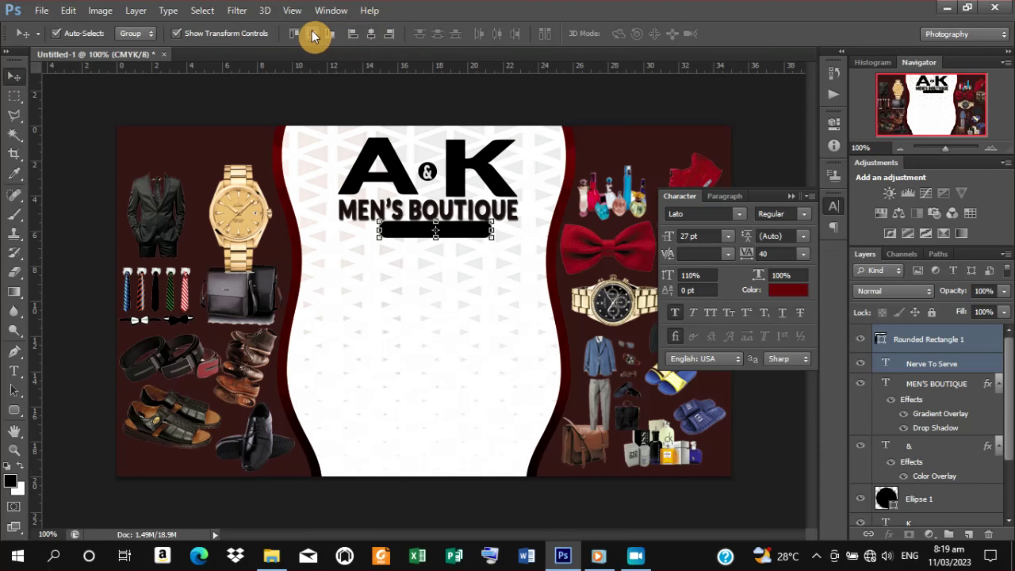
click(915, 333)
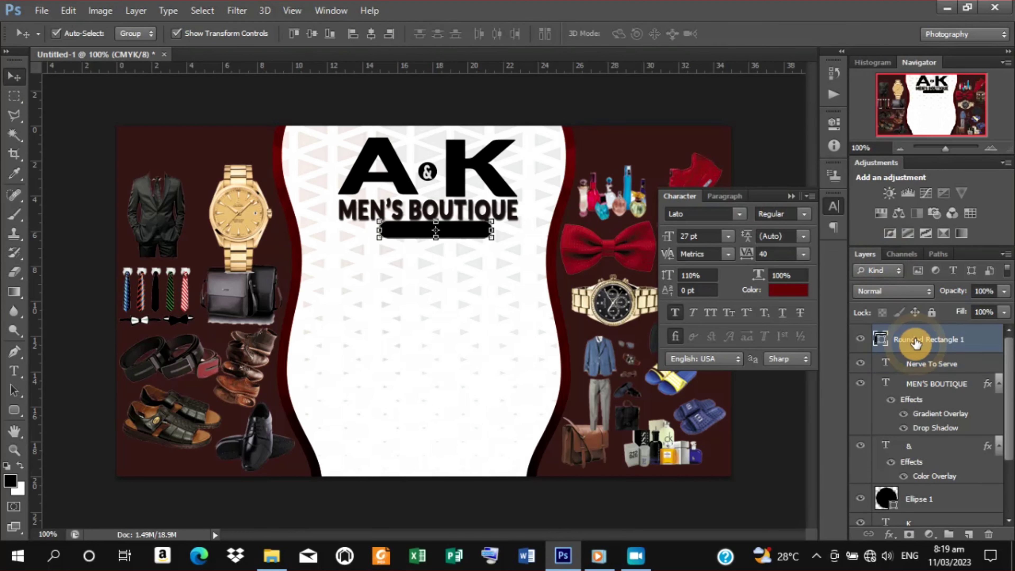
drag(923, 367, 920, 338)
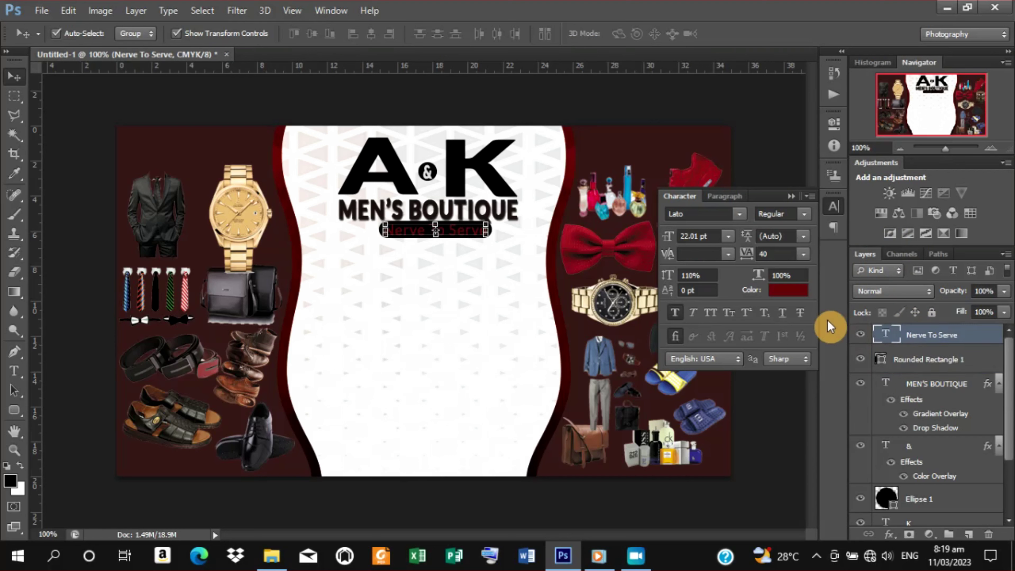
Change the tagline colour to white (ffffff) and reduce its vertical scale to about 89%.
click(789, 290)
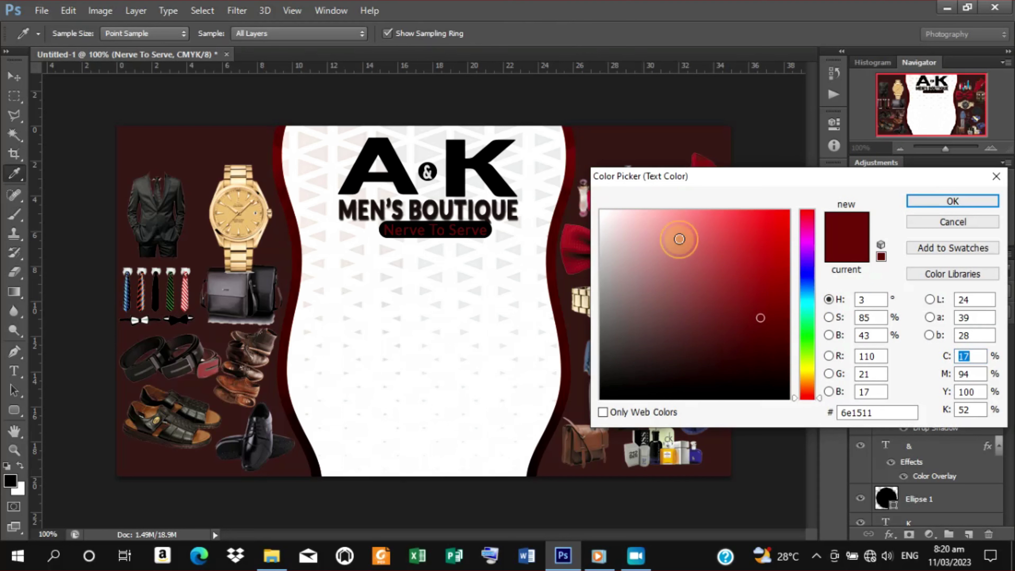
click(602, 211)
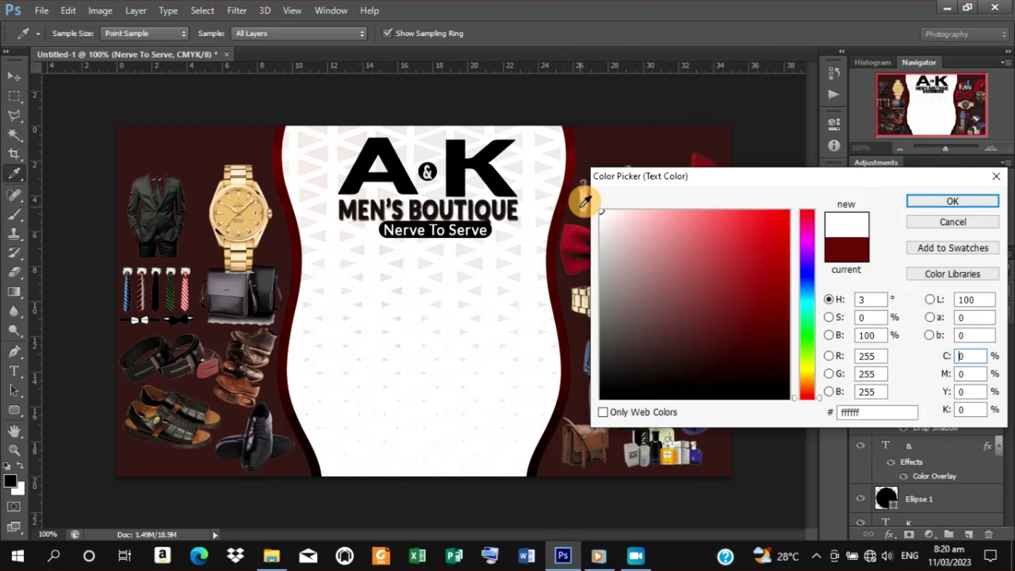
click(967, 200)
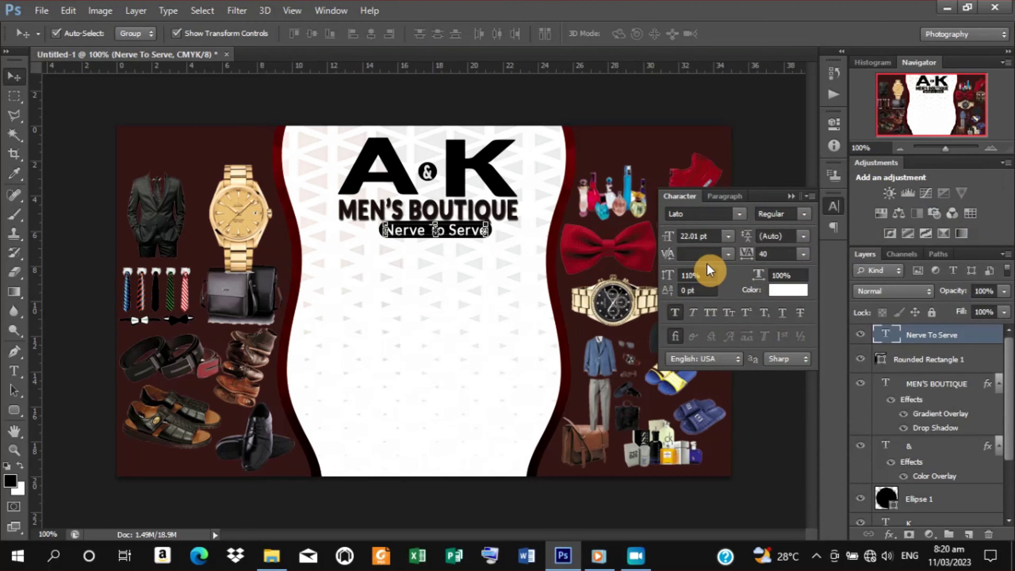
click(176, 33)
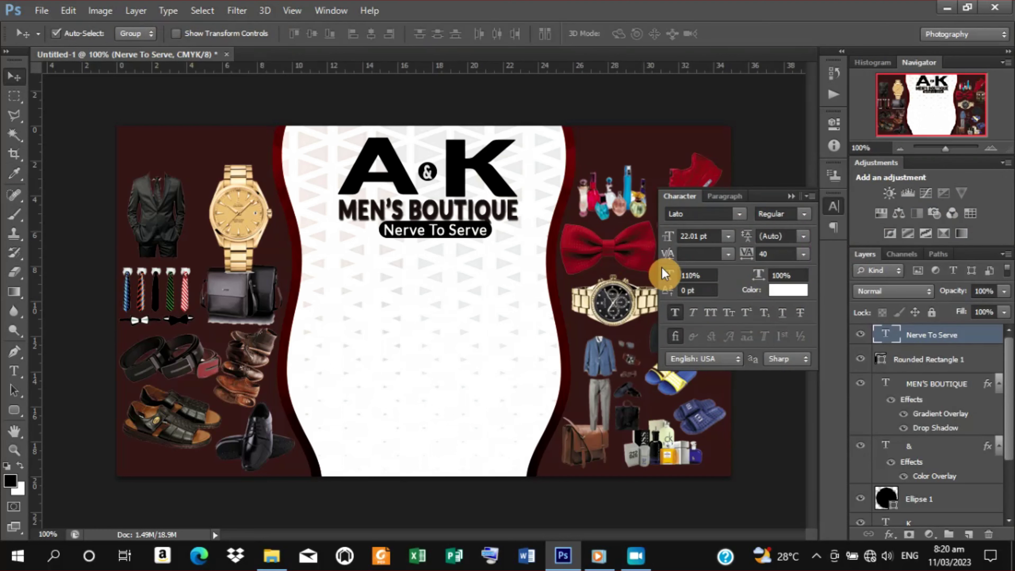
drag(669, 276, 657, 279)
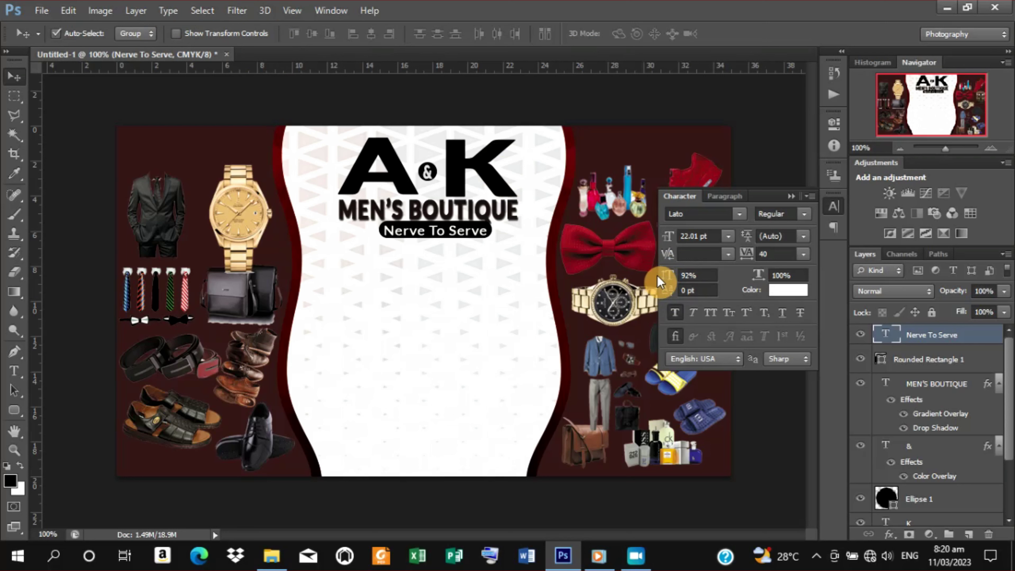
drag(667, 275, 671, 280)
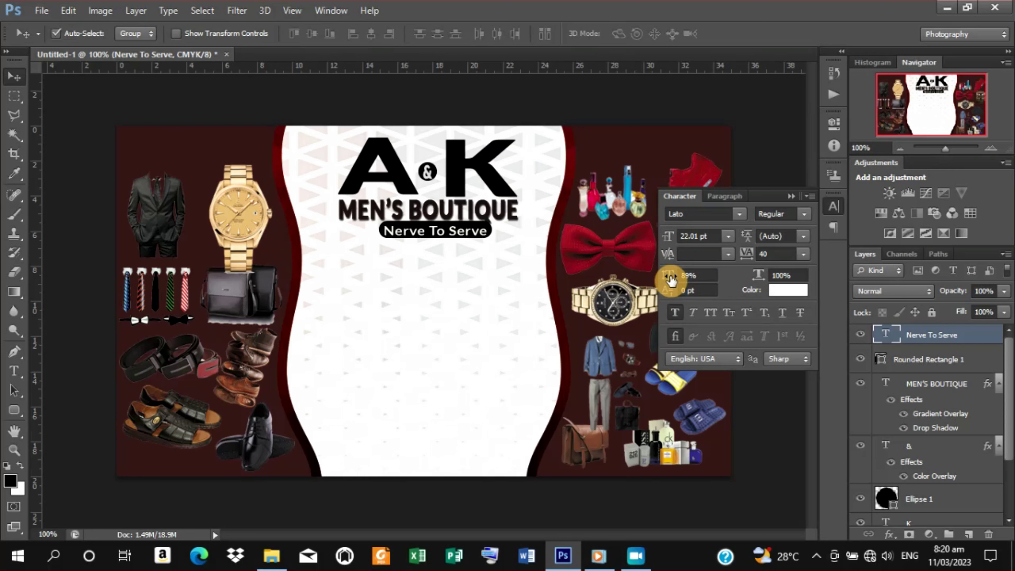
click(10, 72)
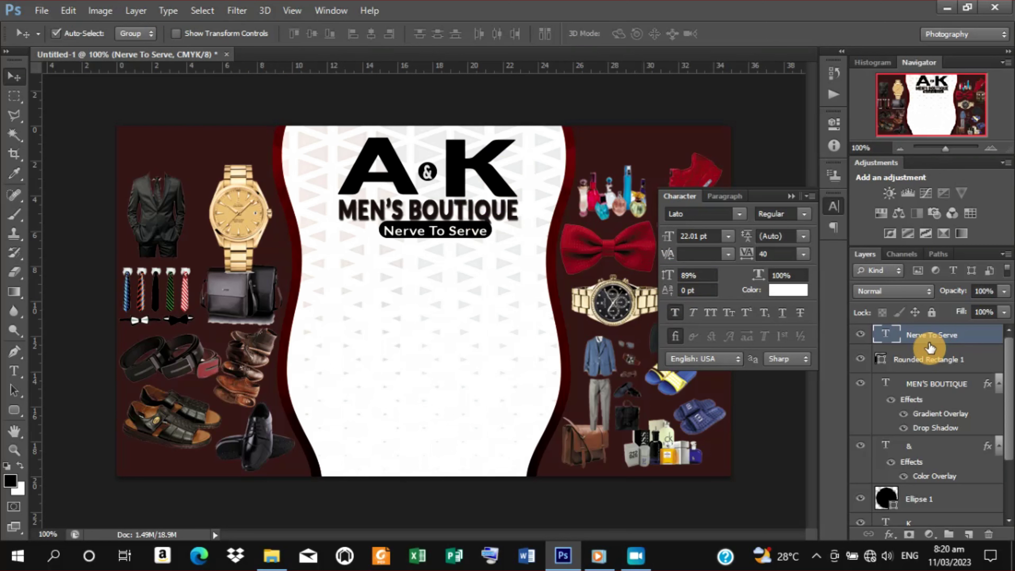
Center the tagline and pill on each other, then widen the pill slightly to the right.
shift+click(928, 360)
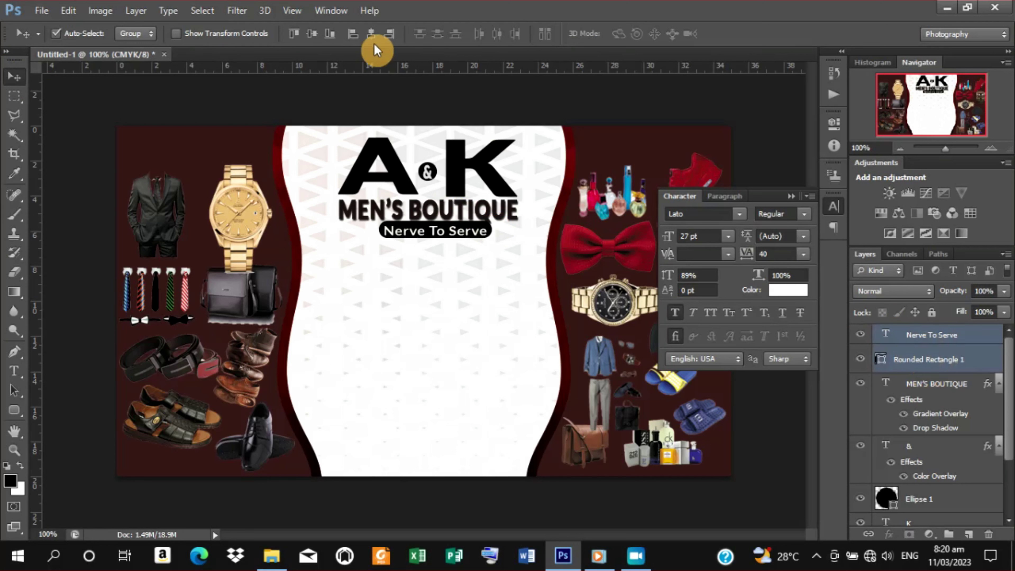
click(368, 32)
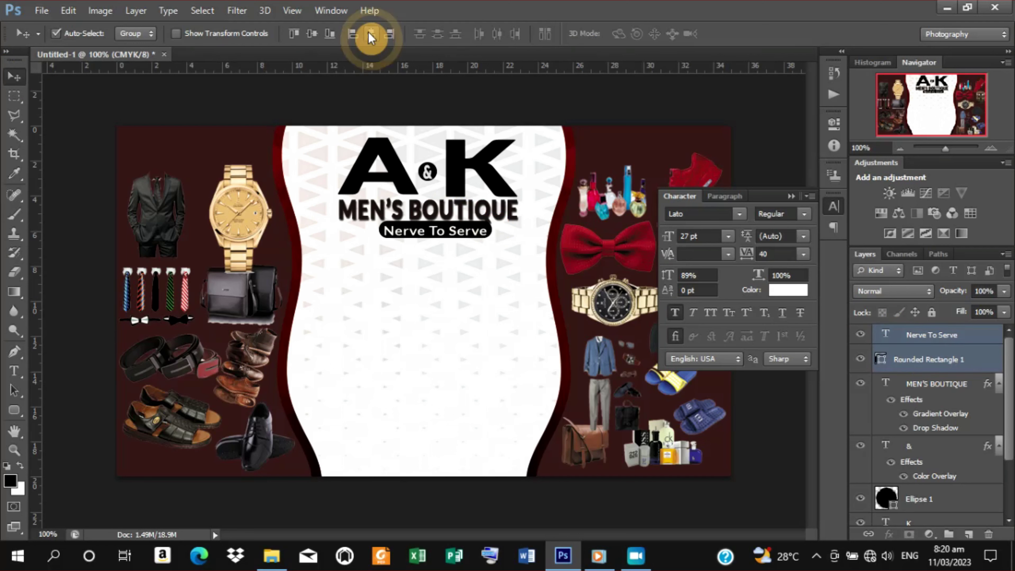
click(317, 31)
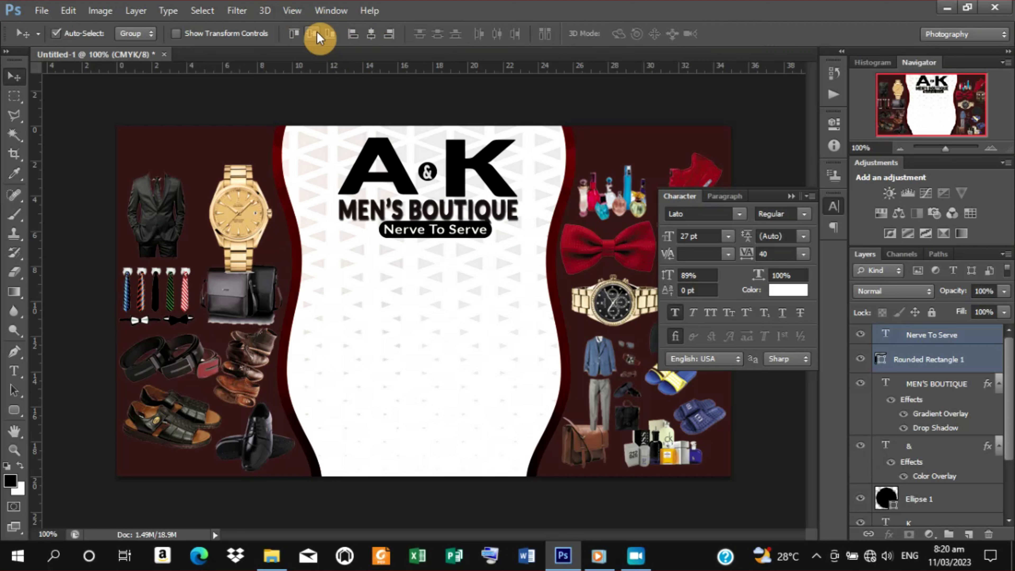
click(912, 362)
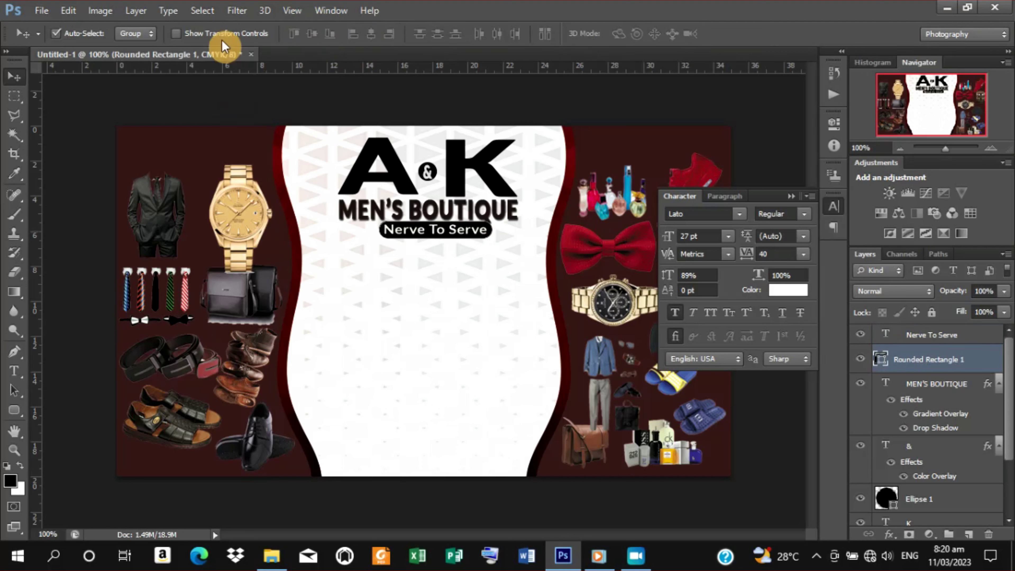
click(176, 34)
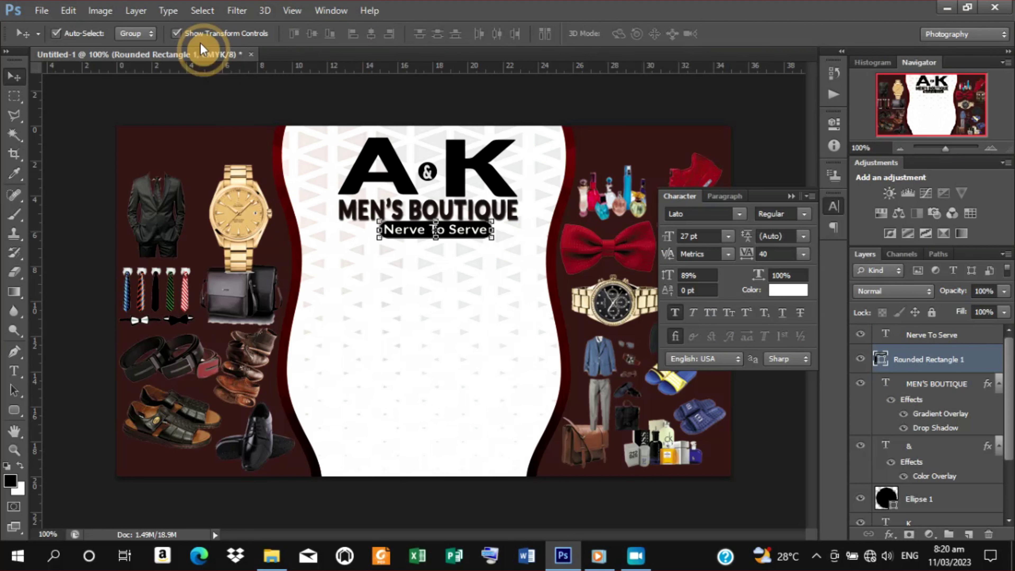
click(491, 230)
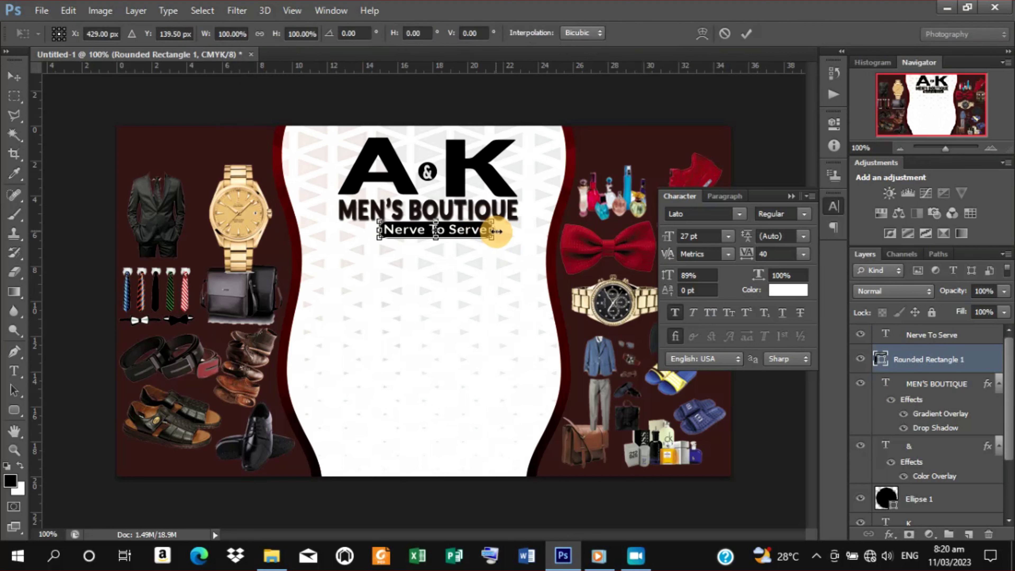
drag(492, 230, 495, 230)
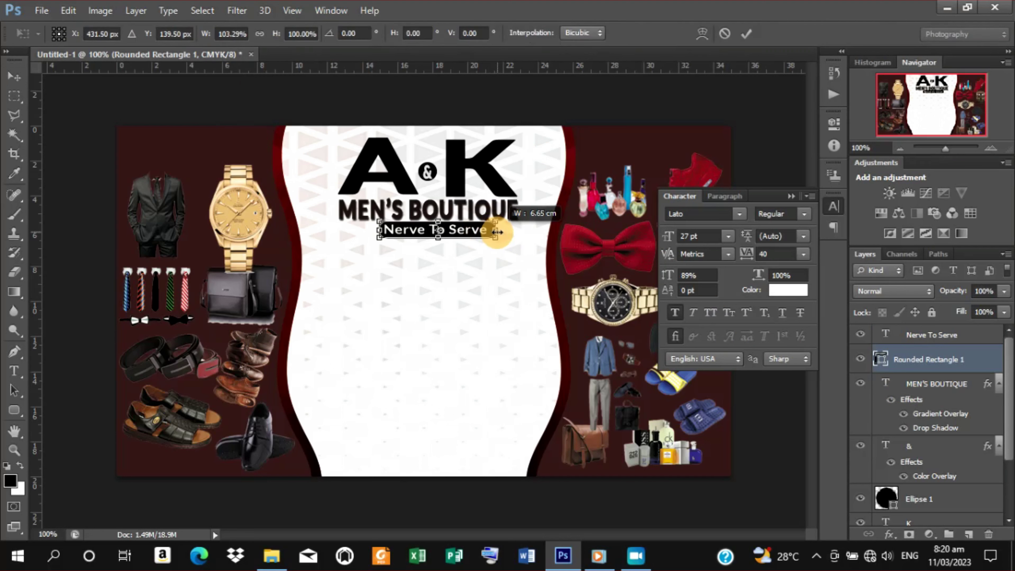
click(754, 39)
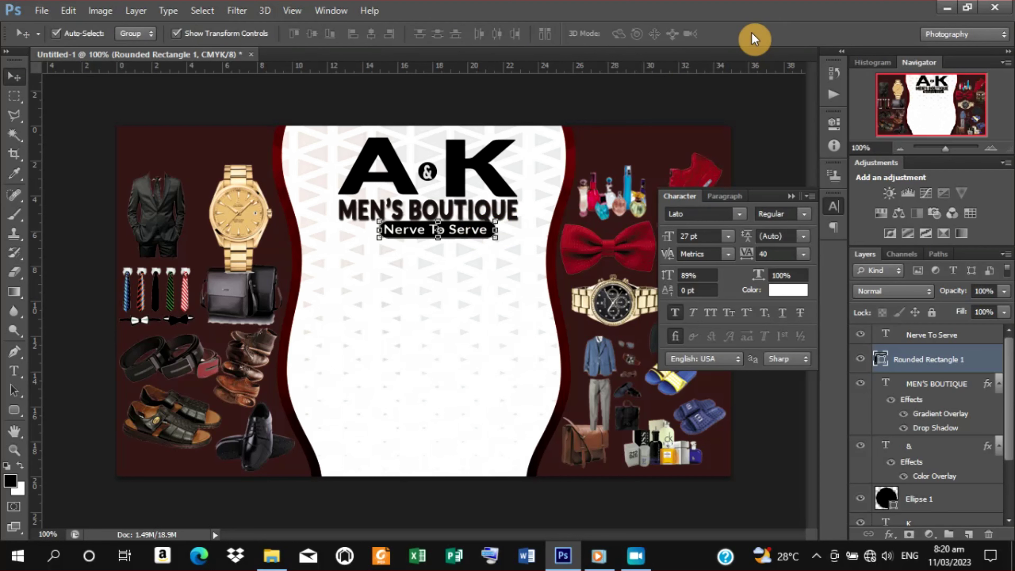
Re-centre the text on the pill and nudge both down and left into place.
shift+click(947, 340)
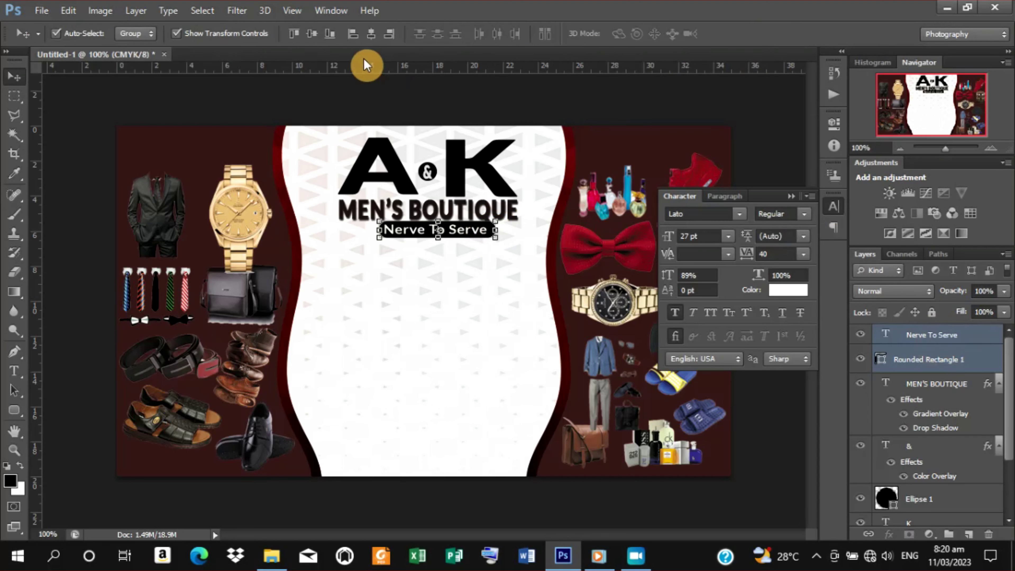
click(375, 37)
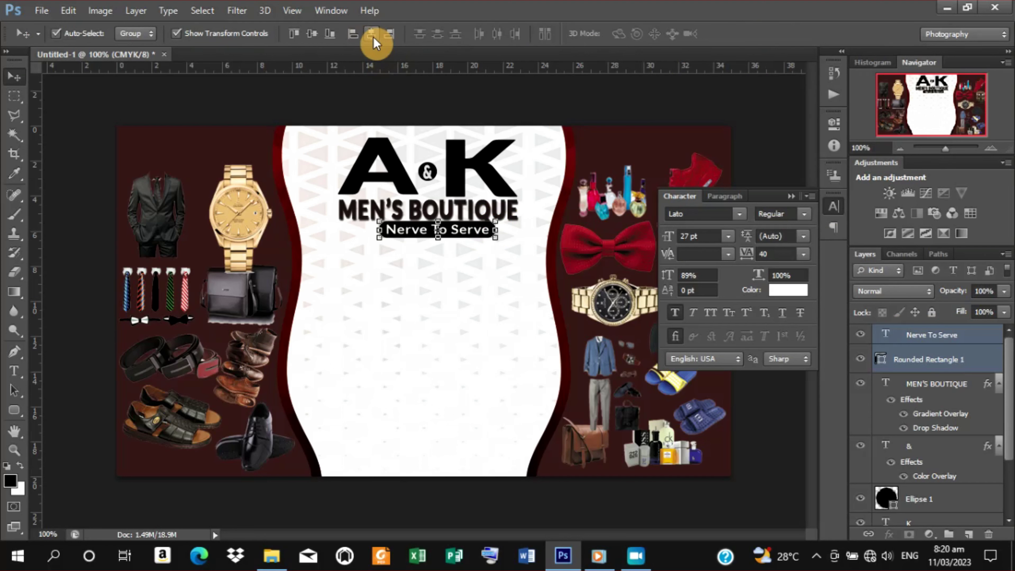
click(312, 33)
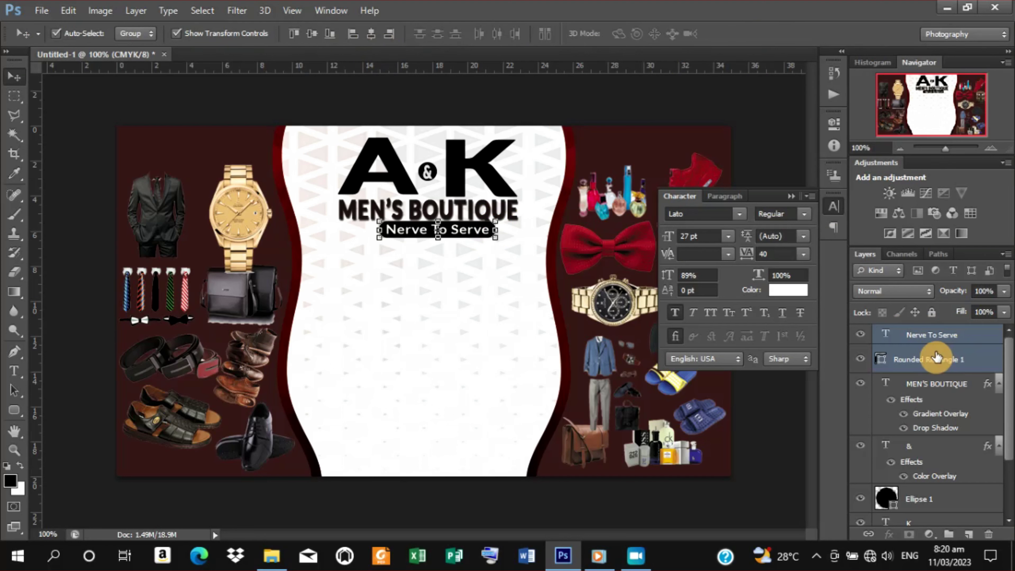
key(Down)
key(Down)
key(Down)
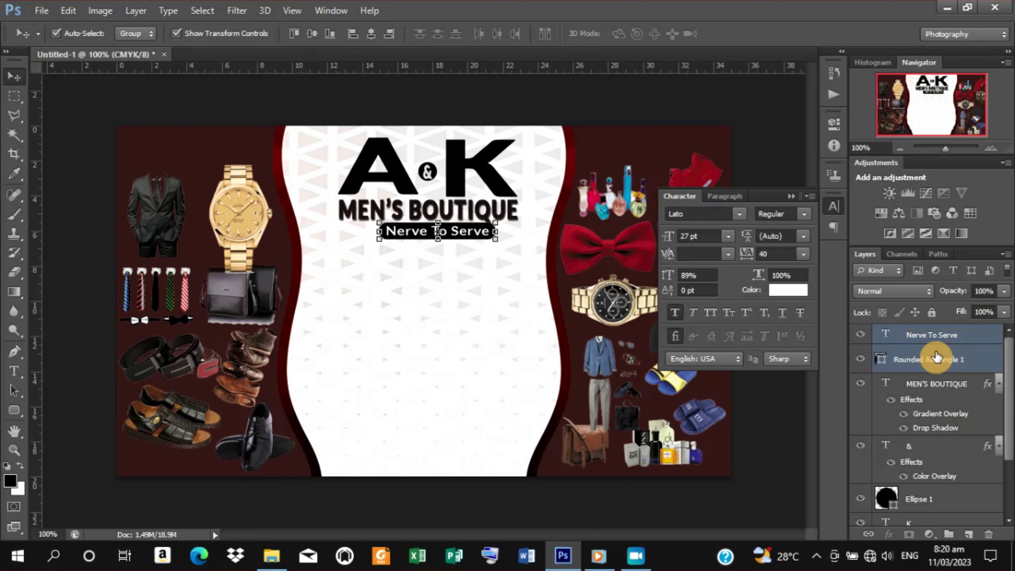
key(Left)
key(Left)
key(Left)
key(Left)
key(Left)
key(Left)
key(Left)
key(Left)
key(Left)
key(Left)
key(Left)
key(Left)
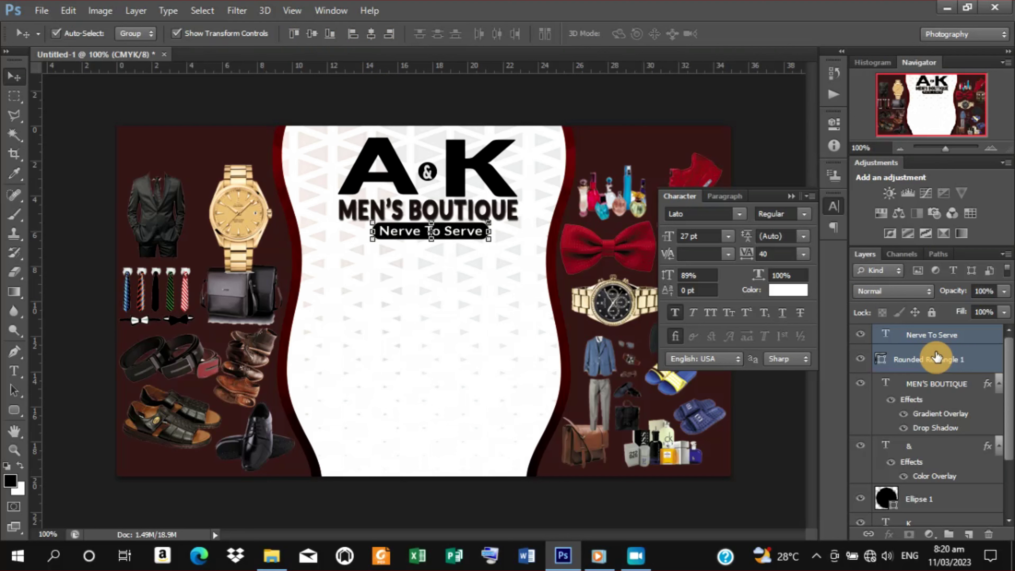
key(Left)
key(Left)
key(Left)
key(Left)
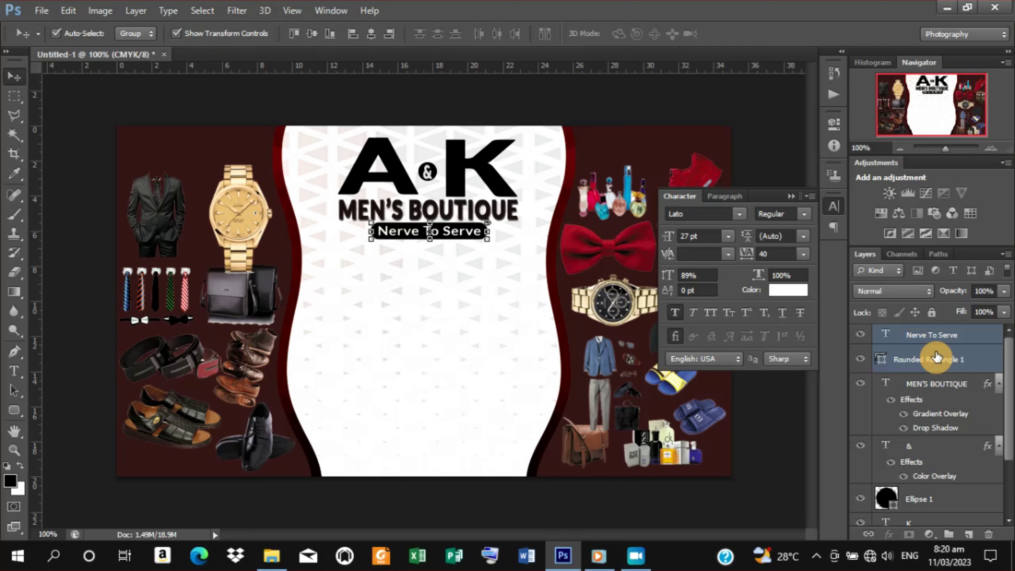
key(Down)
key(Down)
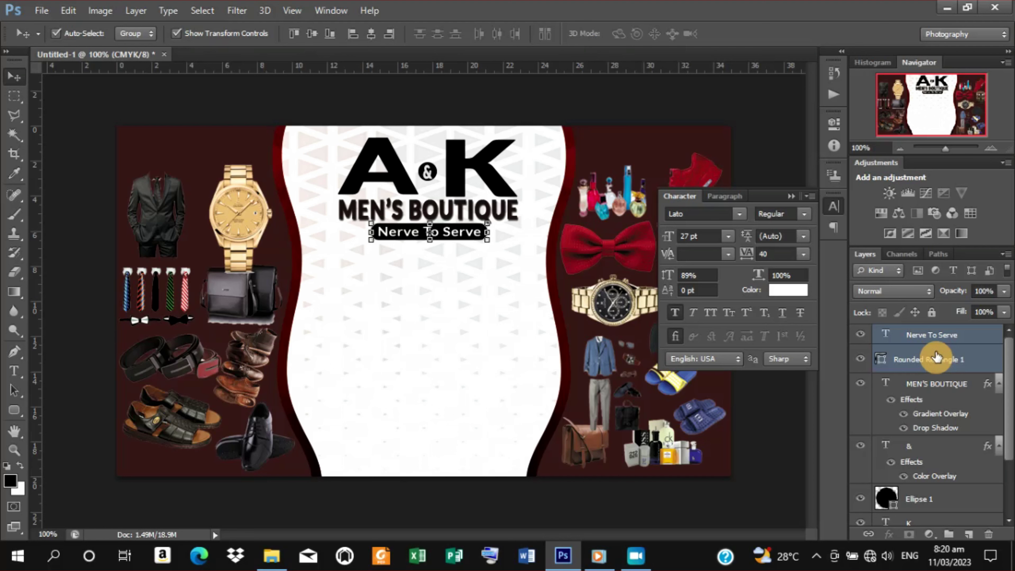
key(Down)
key(Down)
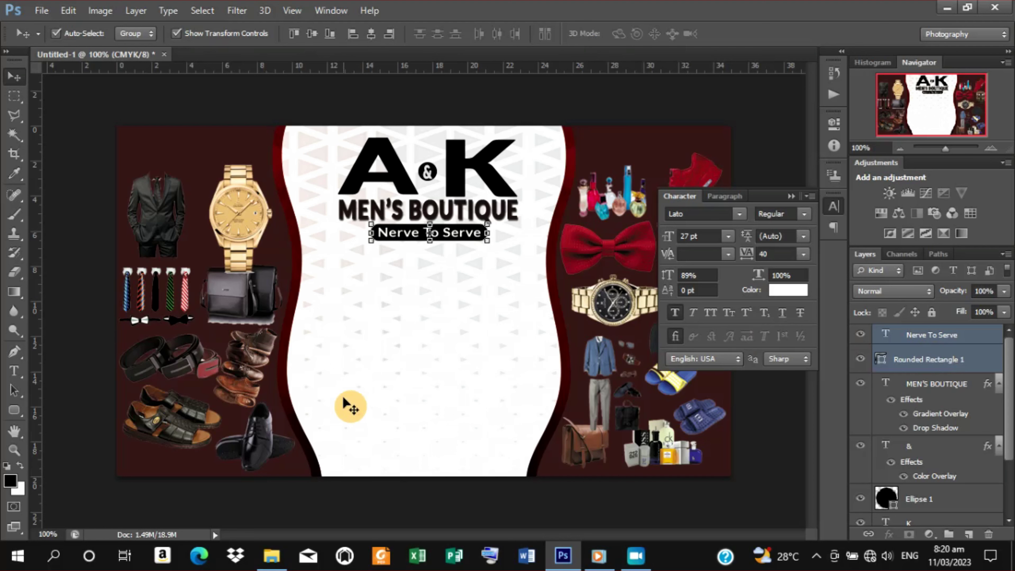
click(83, 314)
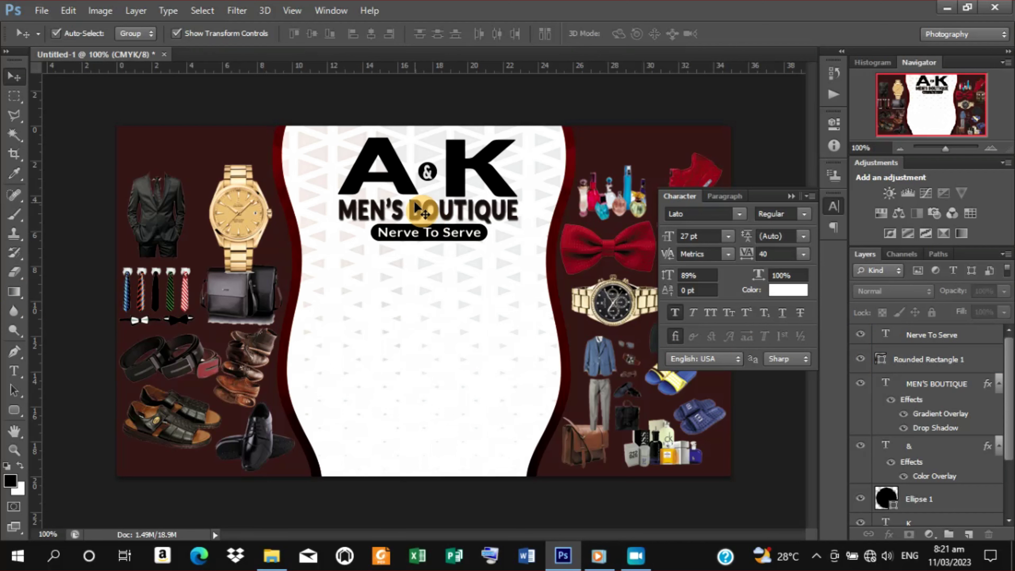
Add black SERVICES text below the tagline and scale it down to about 73.6%.
click(14, 373)
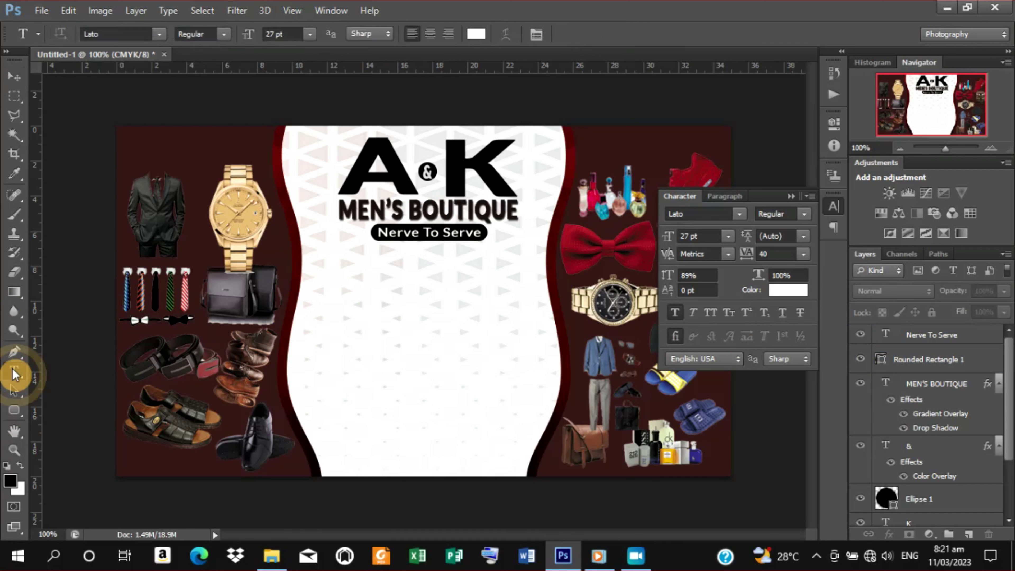
click(353, 296)
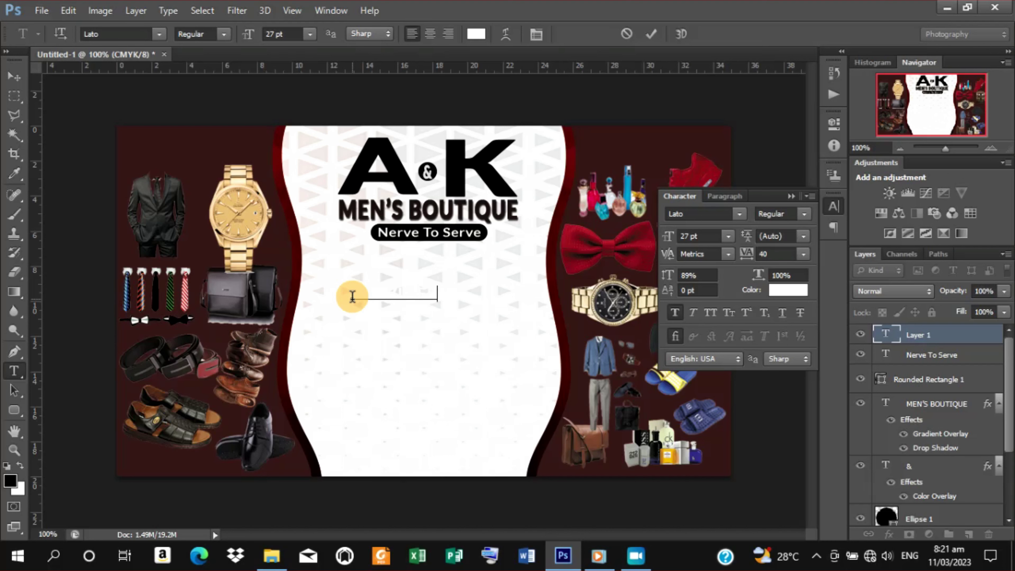
click(657, 32)
click(786, 288)
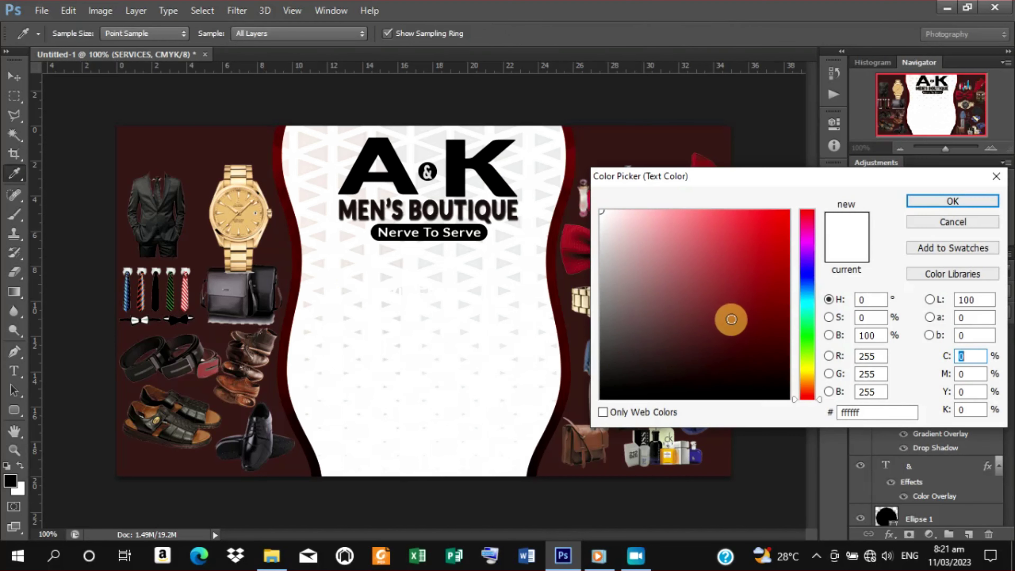
drag(732, 320, 837, 473)
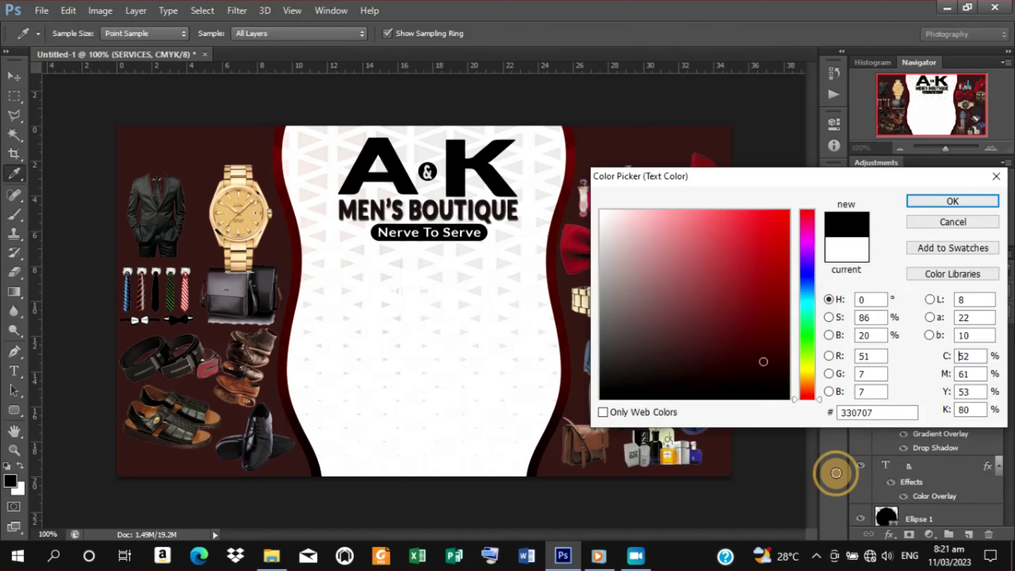
click(931, 203)
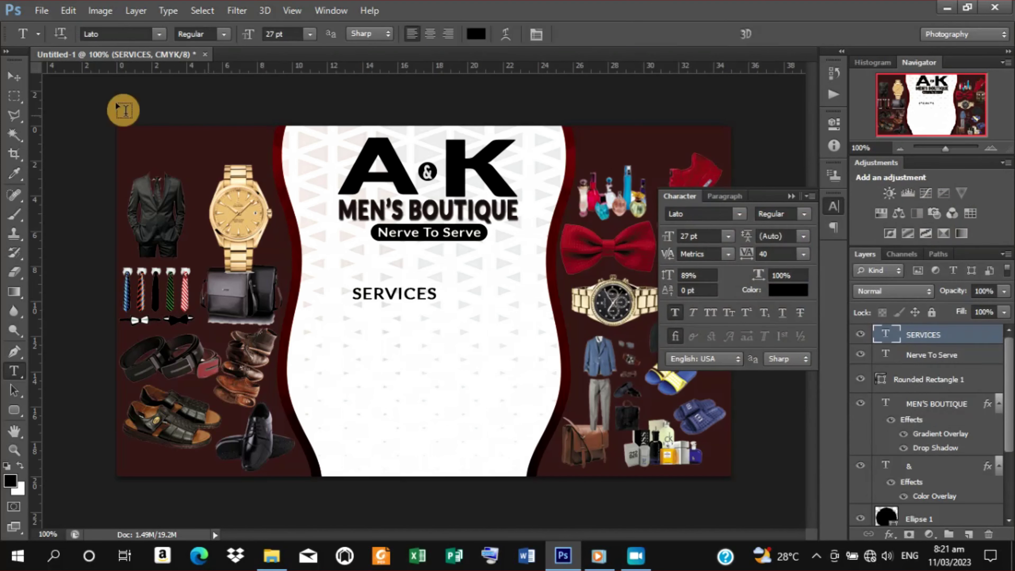
click(14, 76)
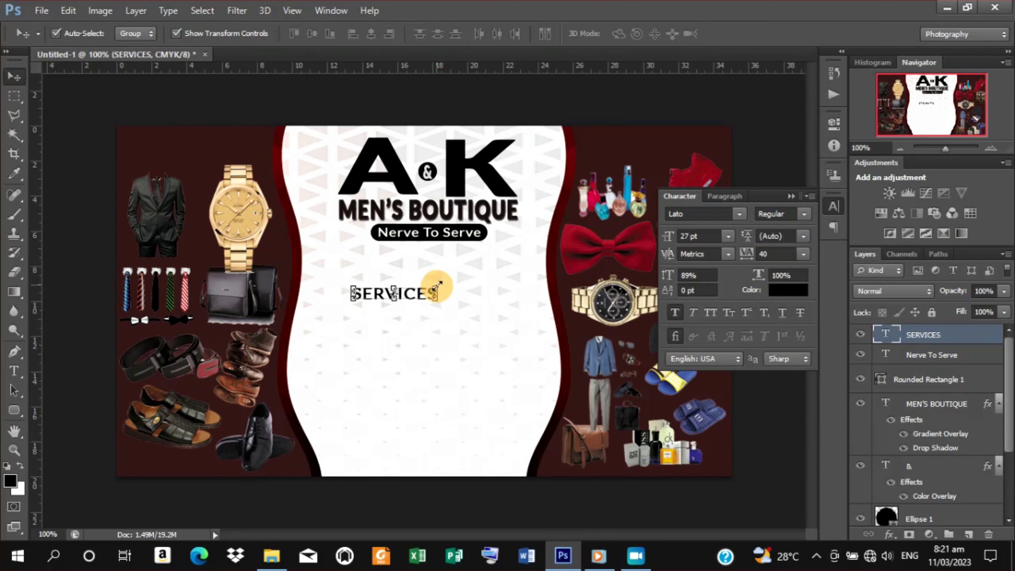
mouse_move(436, 286)
mouse_down()
mouse_move(423, 293)
mouse_move(445, 268)
mouse_up()
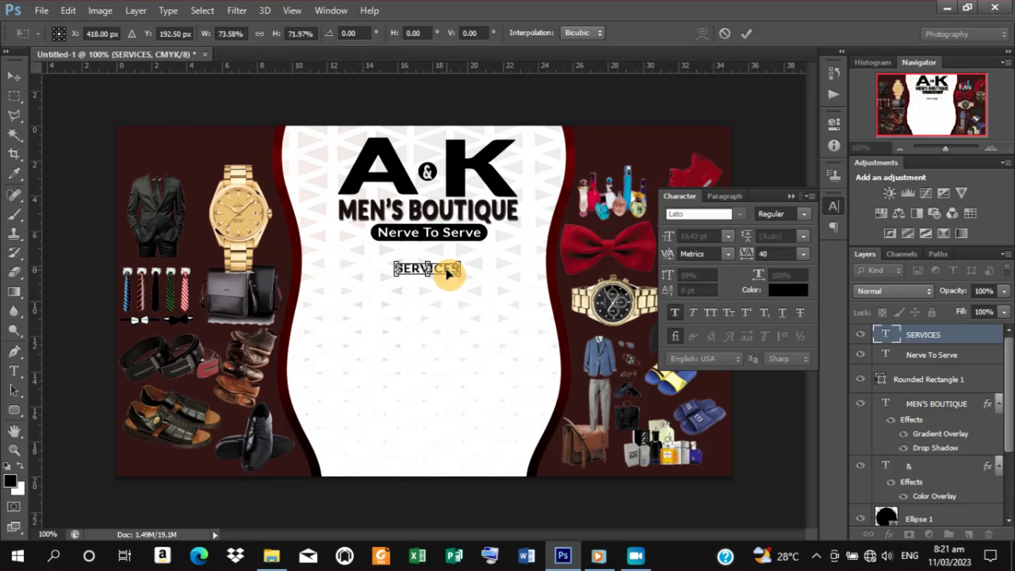
Commit SERVICES at 19.43 pt, nudge it up under the pill, and reselect it.
click(748, 33)
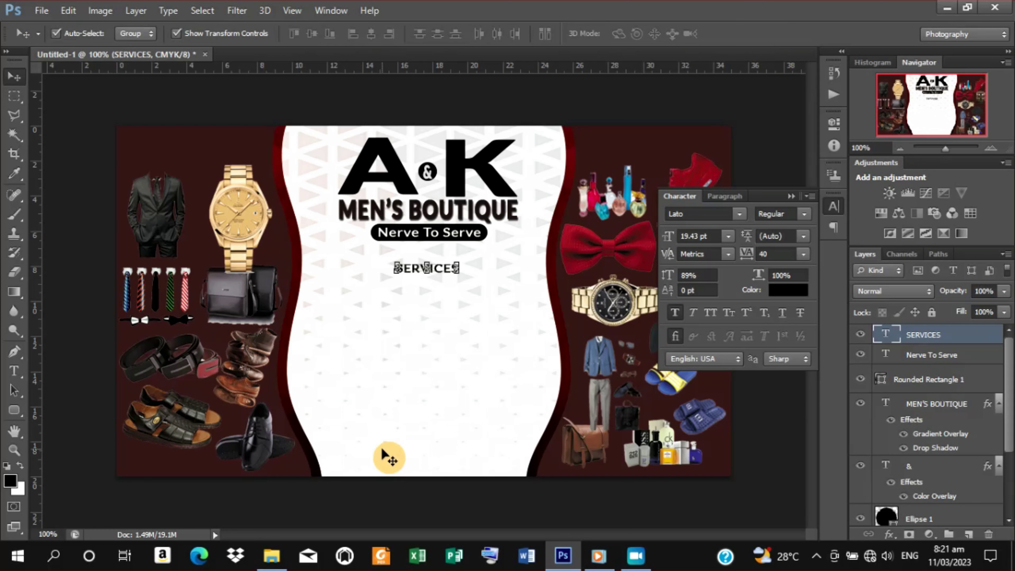
key(Up)
key(Up)
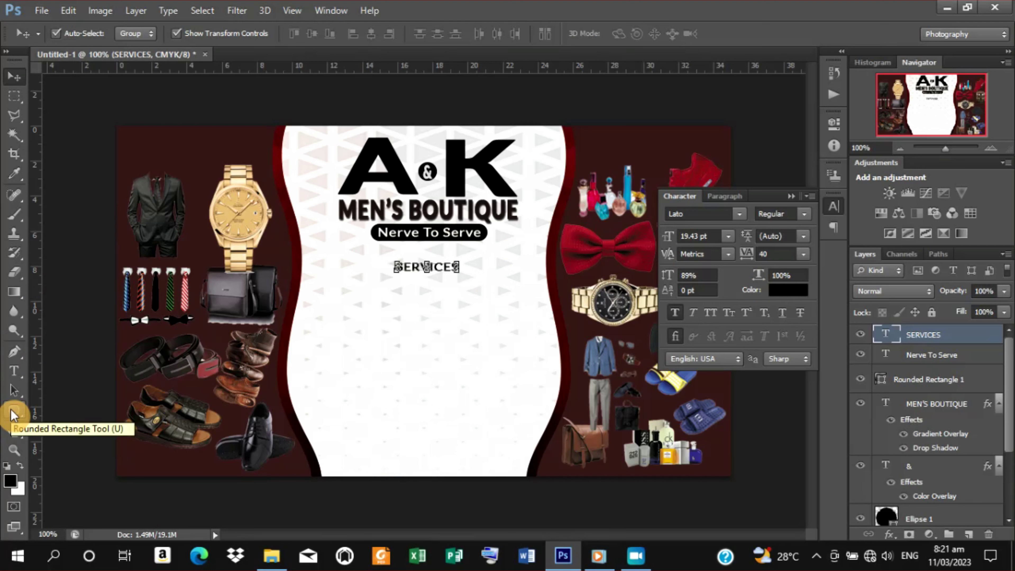
click(96, 324)
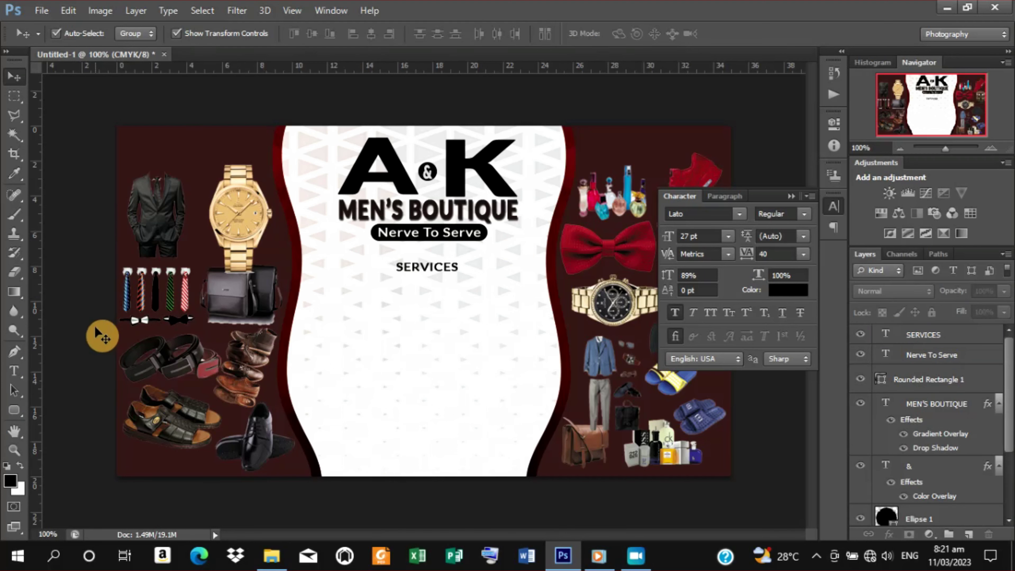
click(425, 272)
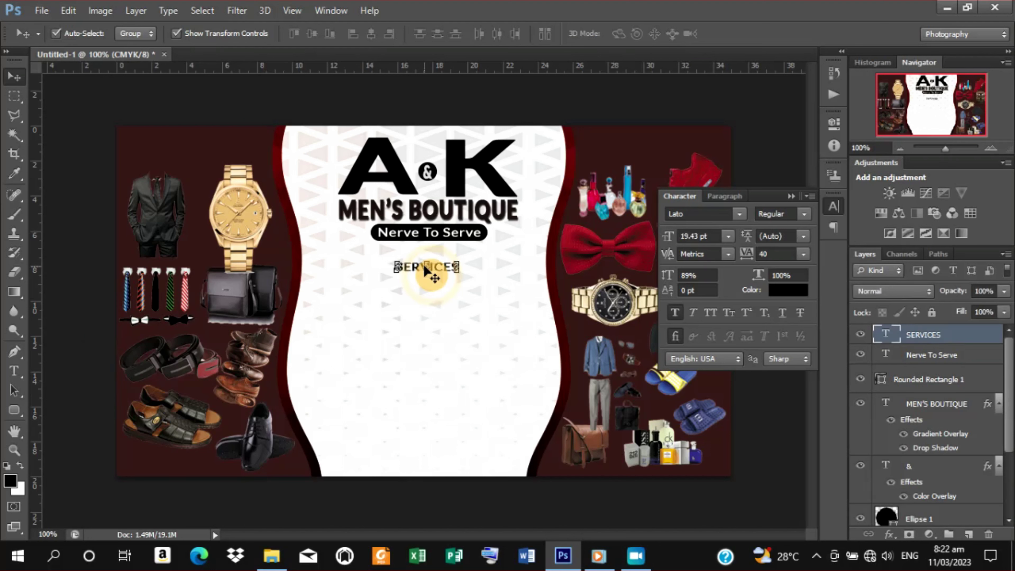
Draw a 114 × 23 px black rounded-rectangle pill (50 px radius) over SERVICES.
click(17, 410)
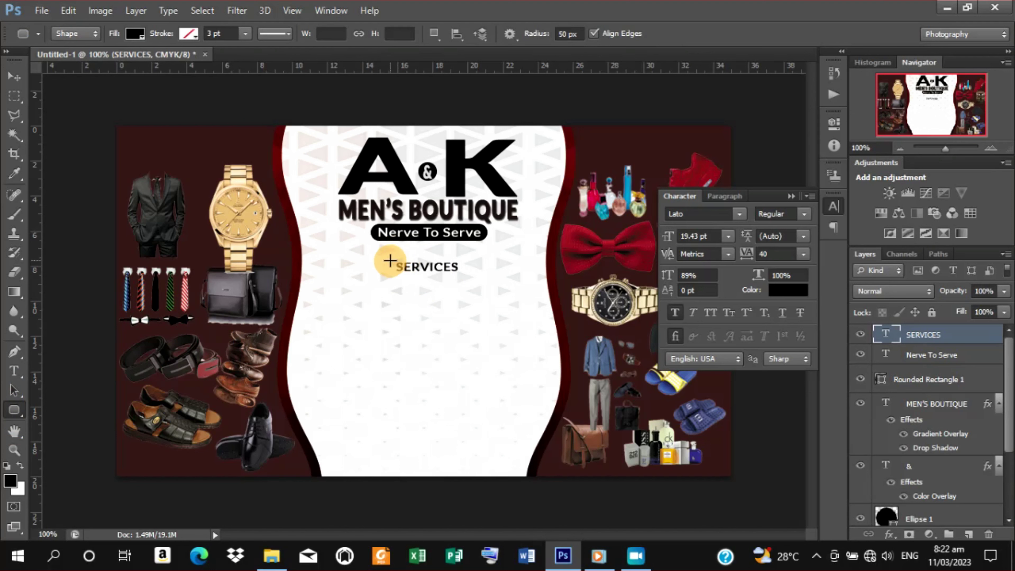
drag(390, 258, 474, 277)
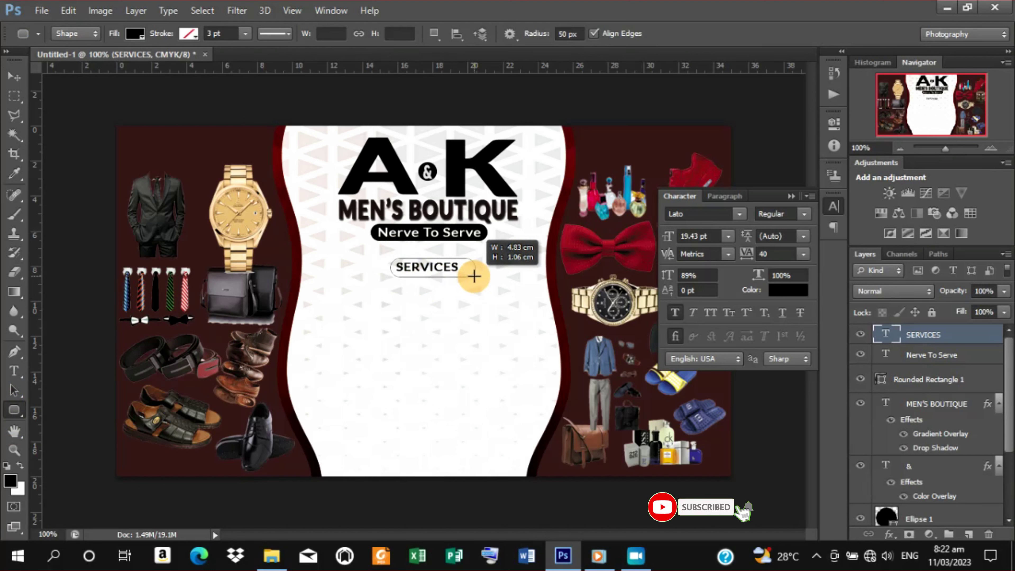
drag(474, 276, 474, 275)
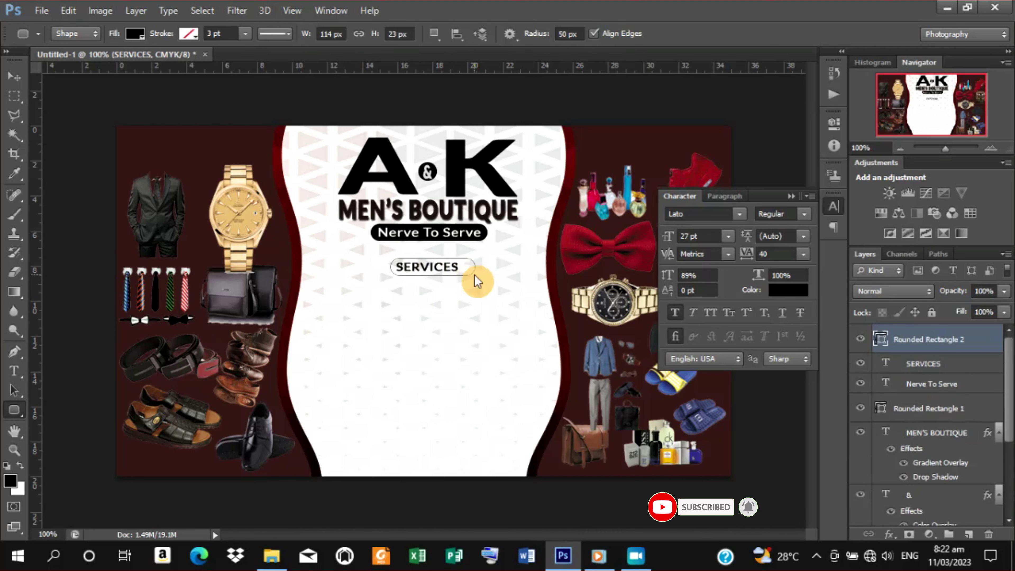
Align Rounded Rectangle 2 with SERVICES and nudge the pill left and down into place.
shift+click(932, 366)
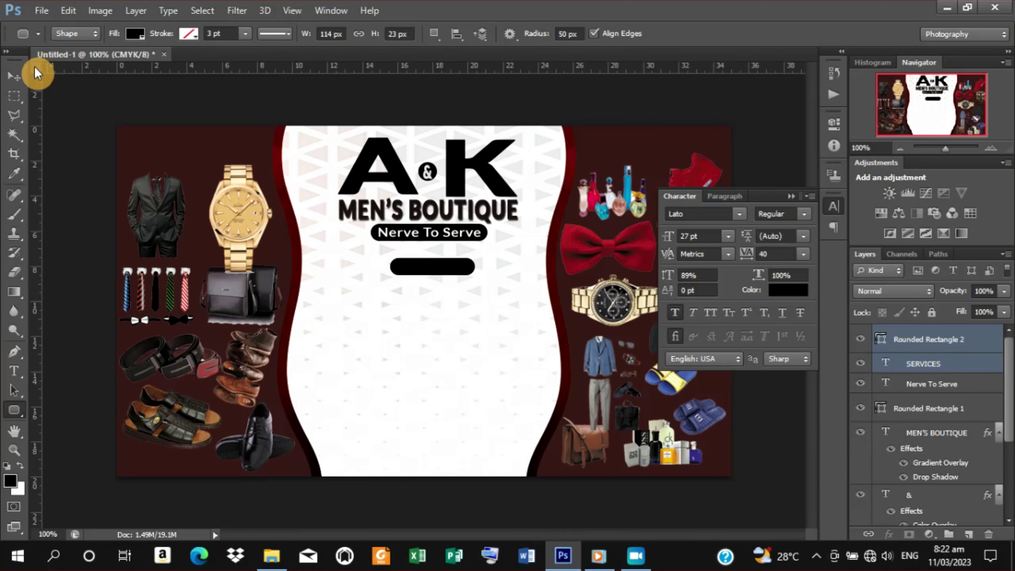
click(21, 77)
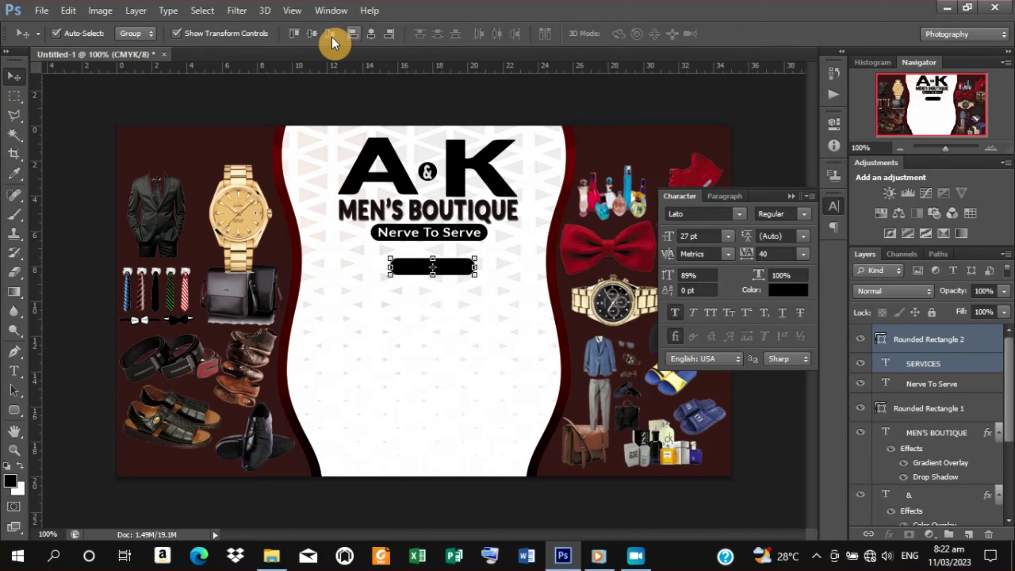
click(319, 37)
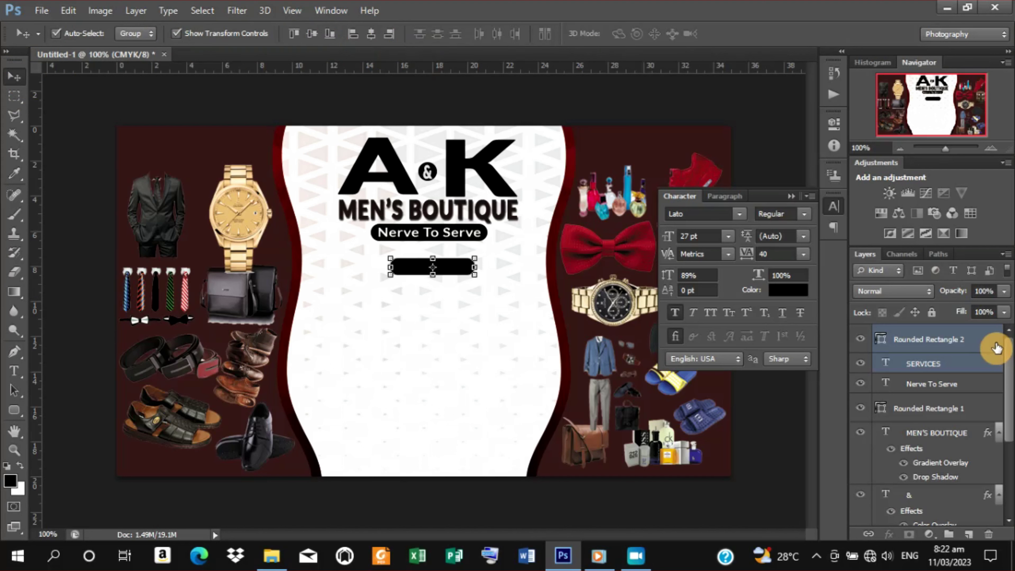
key(Left)
key(Left)
key(Left)
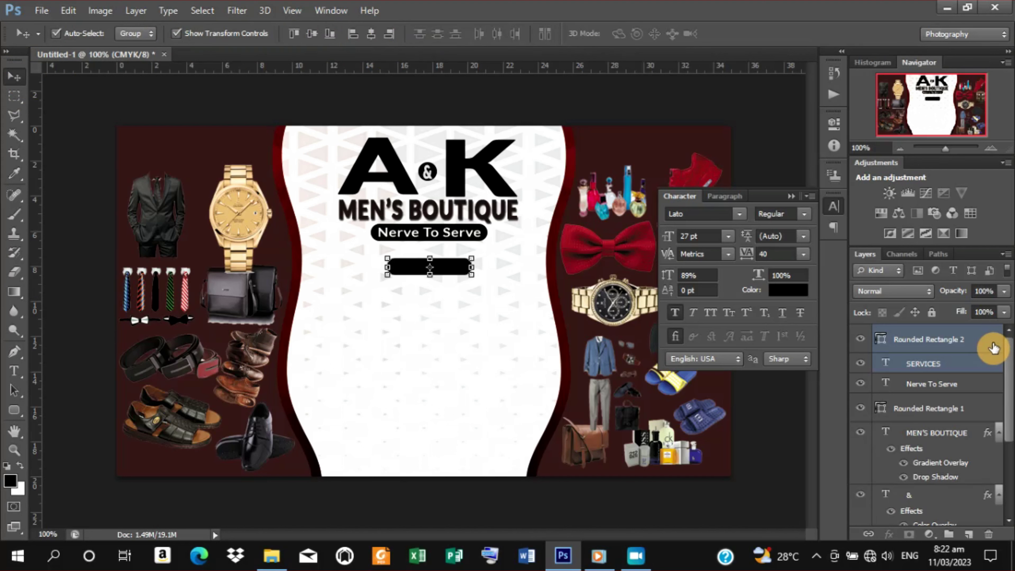
key(Down)
key(Down)
key(Down)
key(Down)
key(Down)
key(Down)
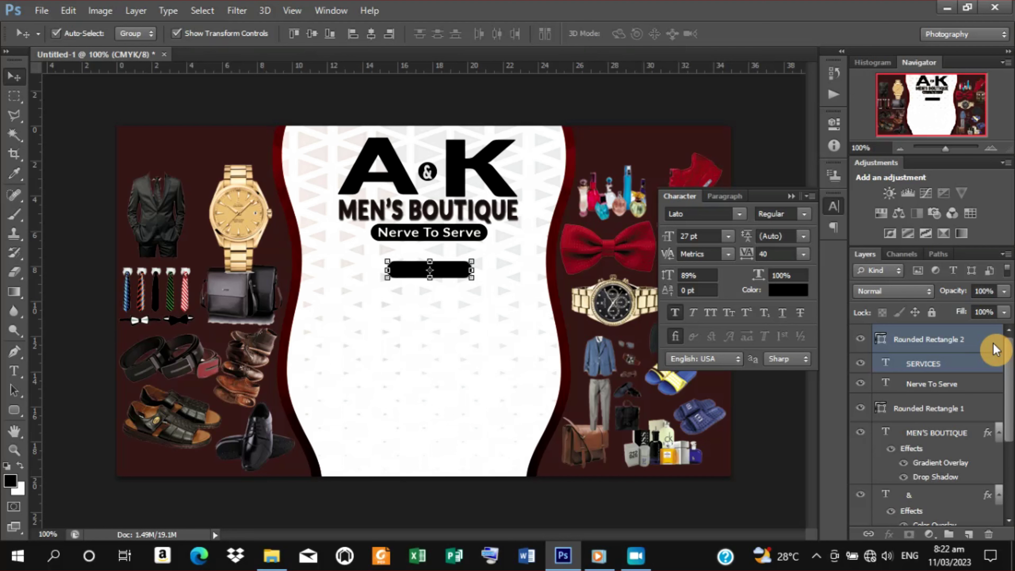
key(Down)
key(Down)
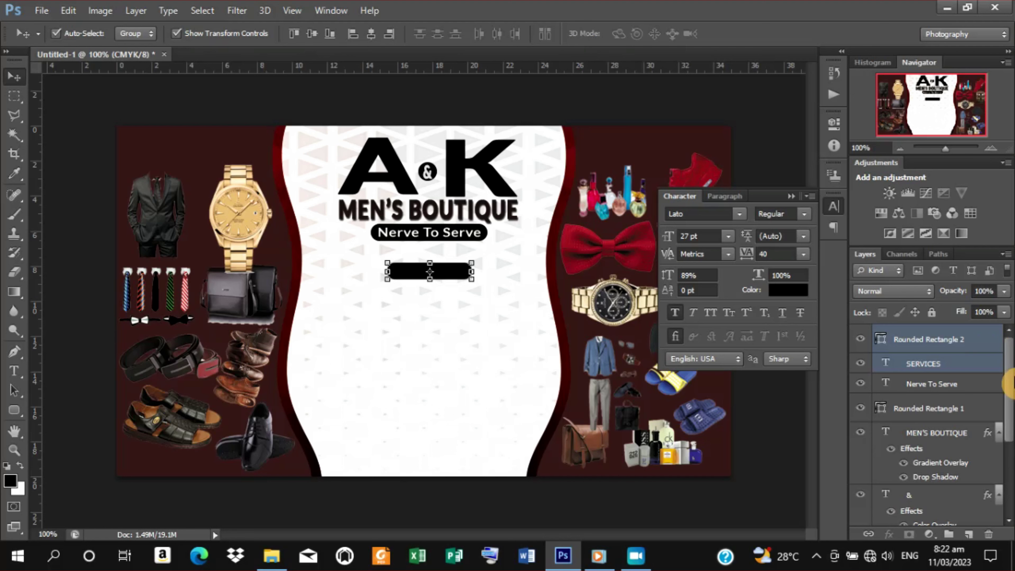
click(949, 361)
Move the SERVICES layer above Rounded Rectangle 2 and colour it white (ffffff).
drag(949, 361, 939, 338)
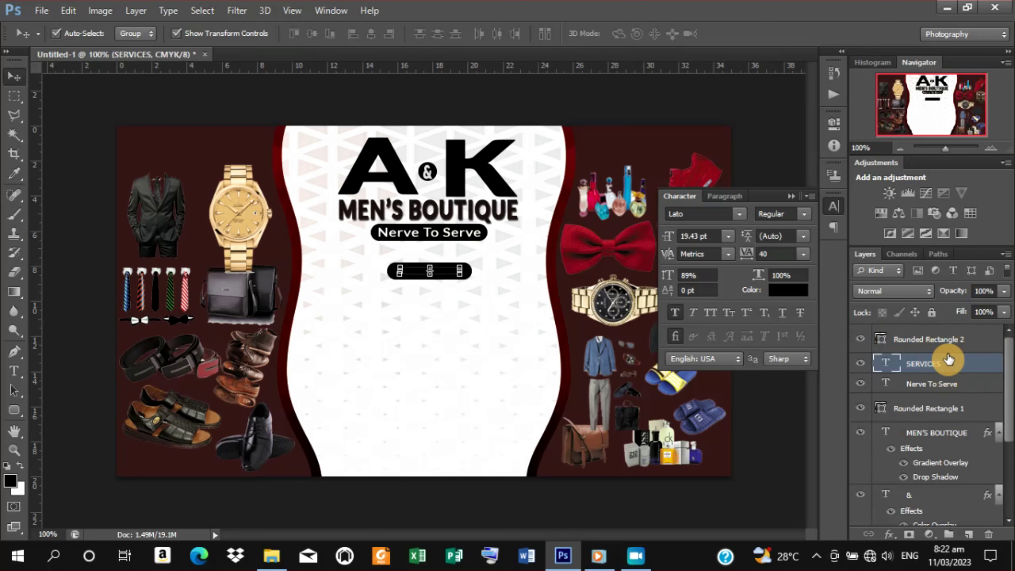
drag(938, 326, 940, 332)
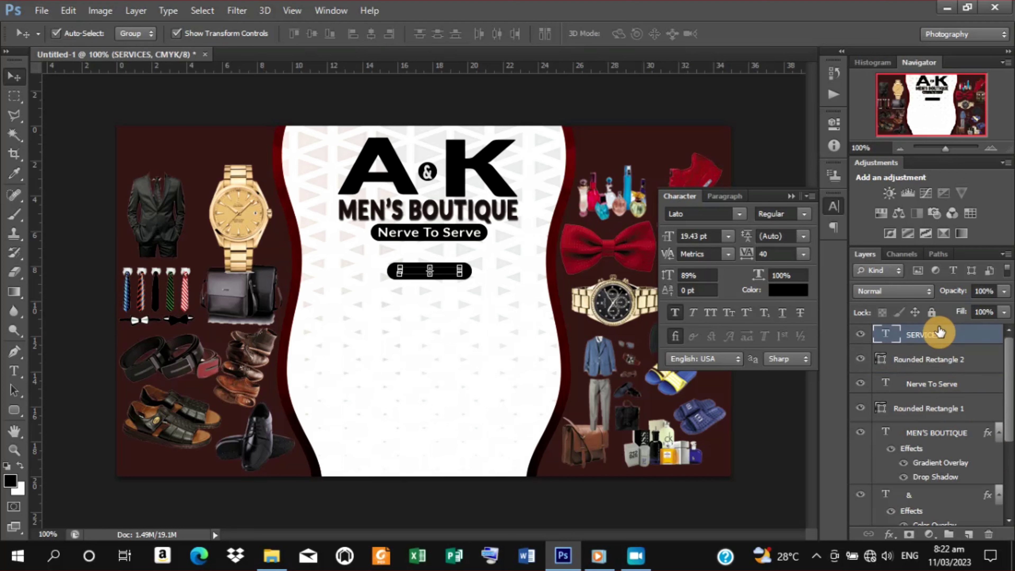
click(790, 290)
drag(677, 254, 583, 208)
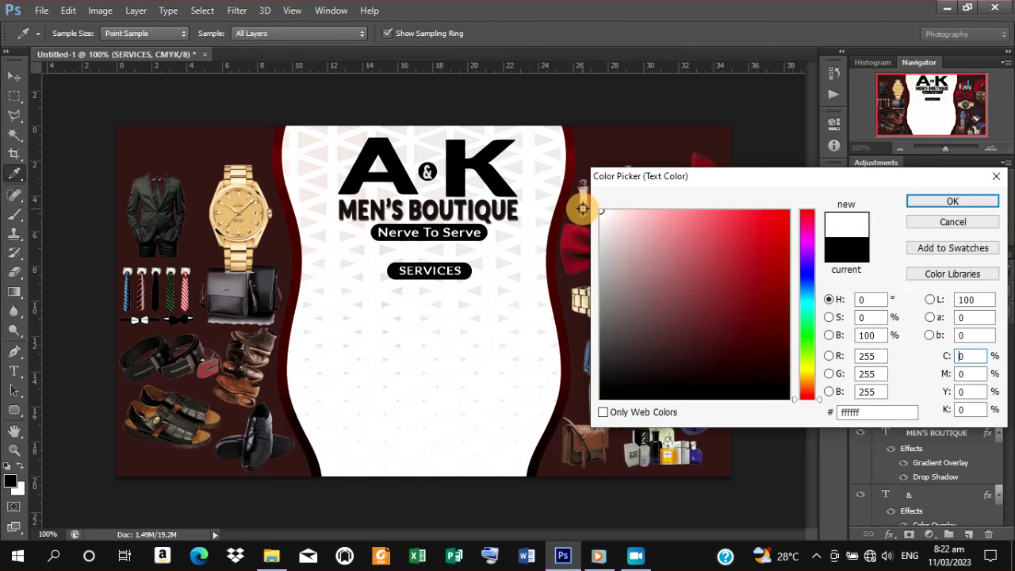
click(955, 197)
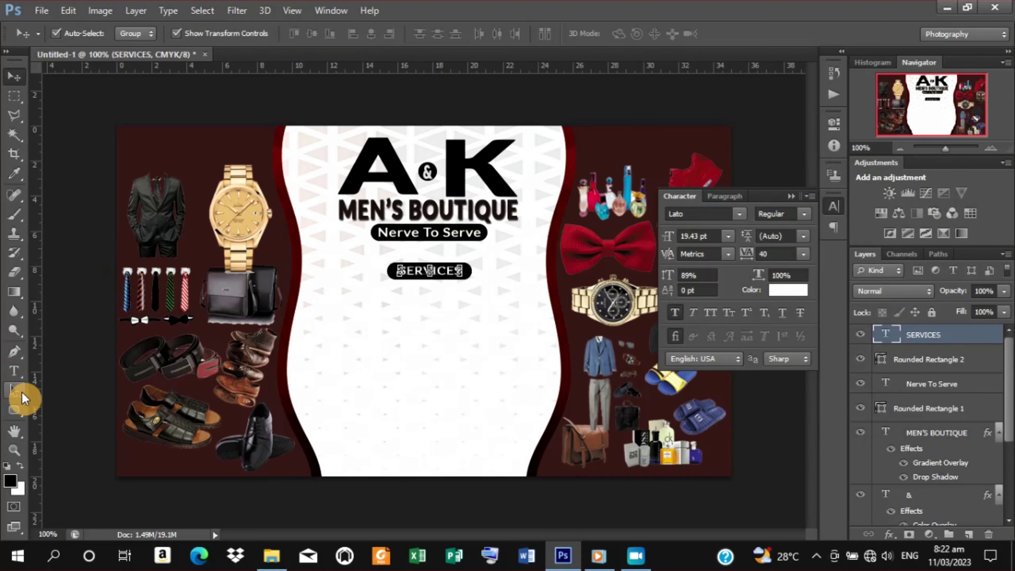
click(75, 357)
Draw a 5 px black dot with the Ellipse Tool right of the SERVICES pill.
click(14, 408)
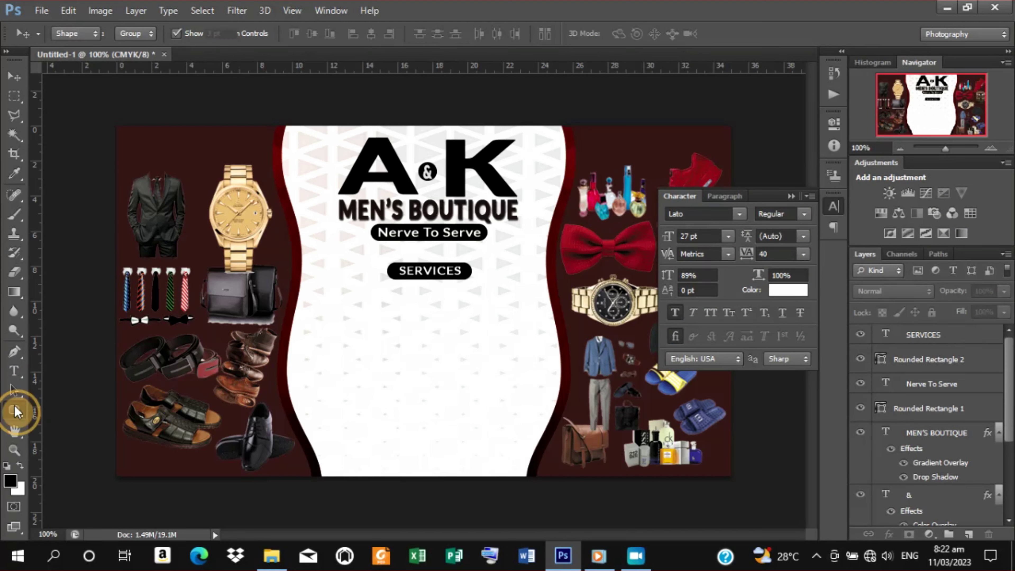
right_click(14, 410)
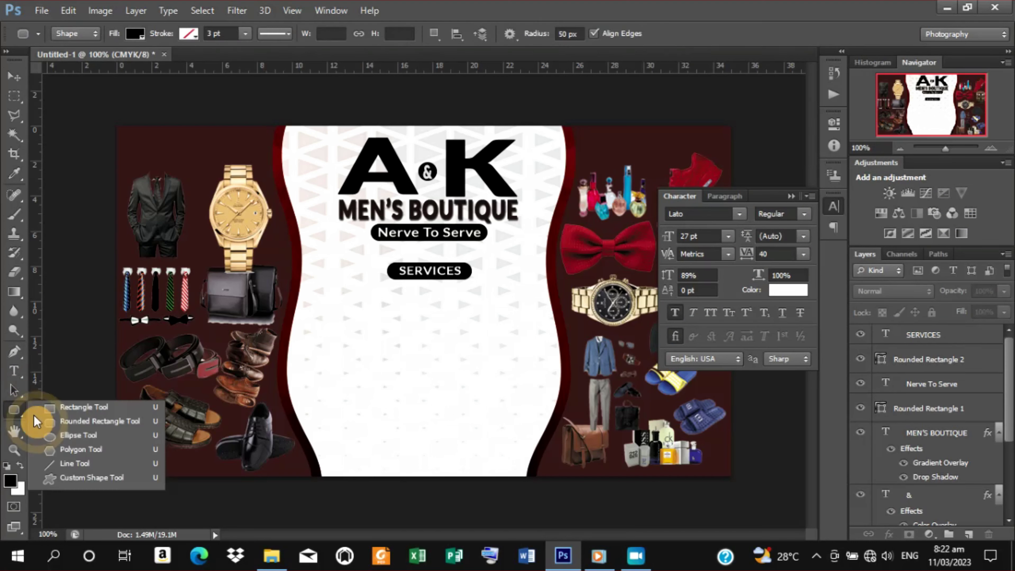
click(66, 434)
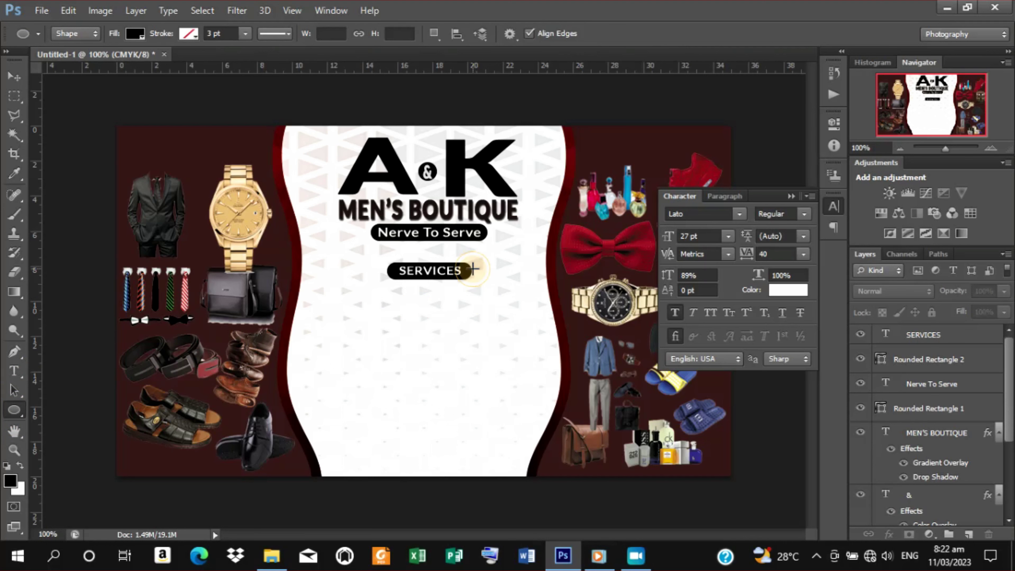
drag(472, 269, 476, 272)
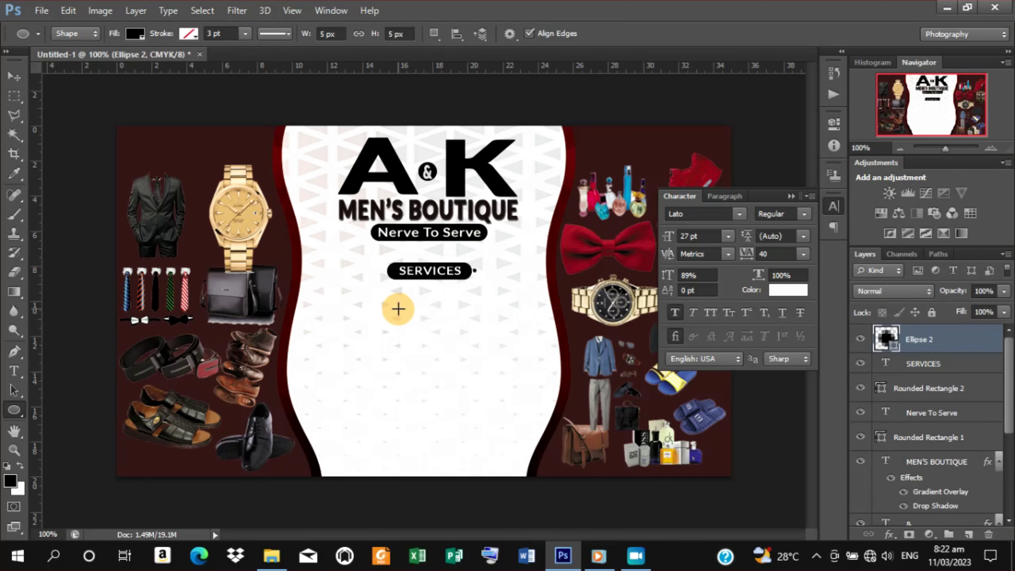
Duplicate the dot repeatedly into a trailing row of seven dots.
key(ctrl+j)
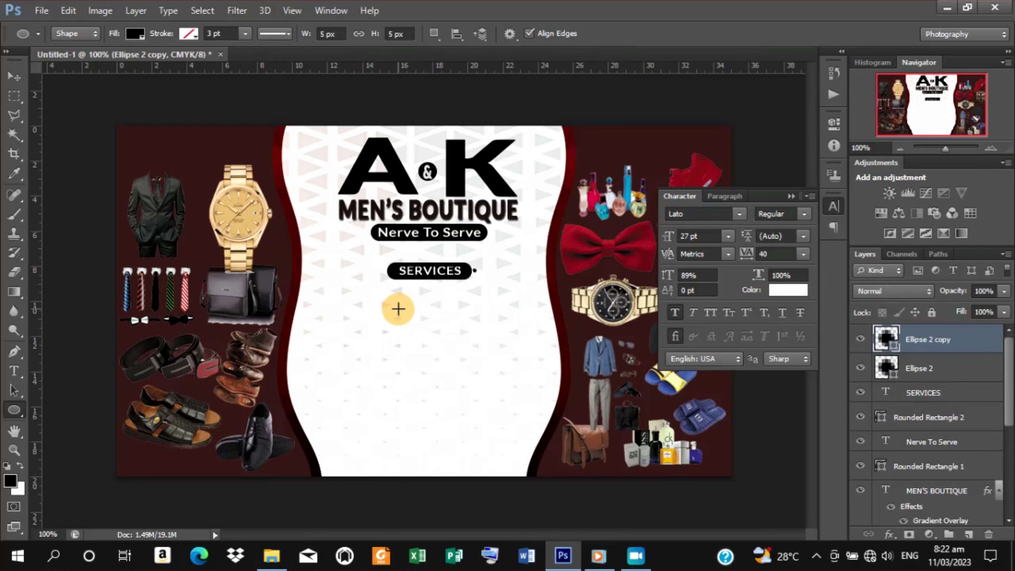
click(12, 80)
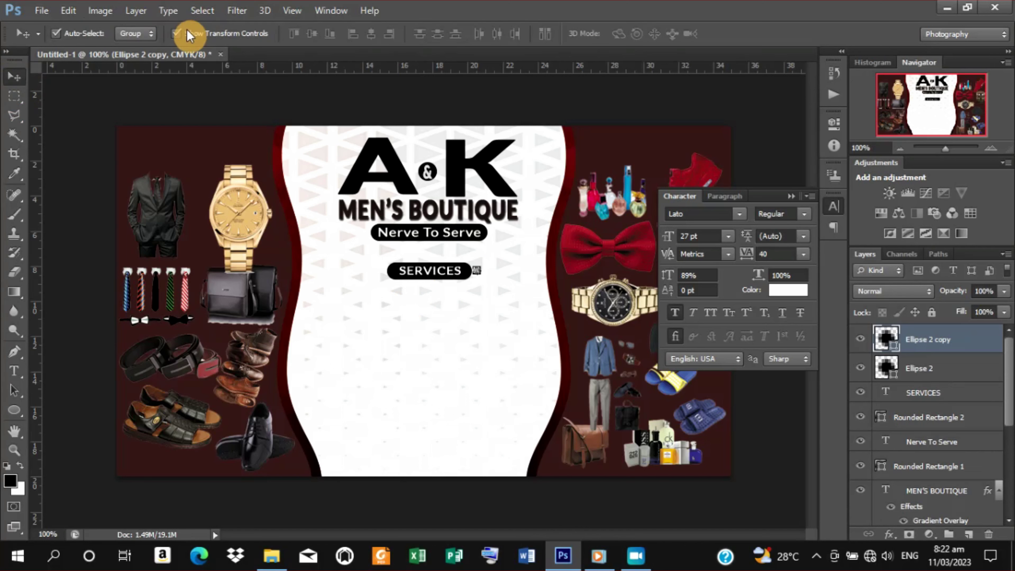
click(177, 34)
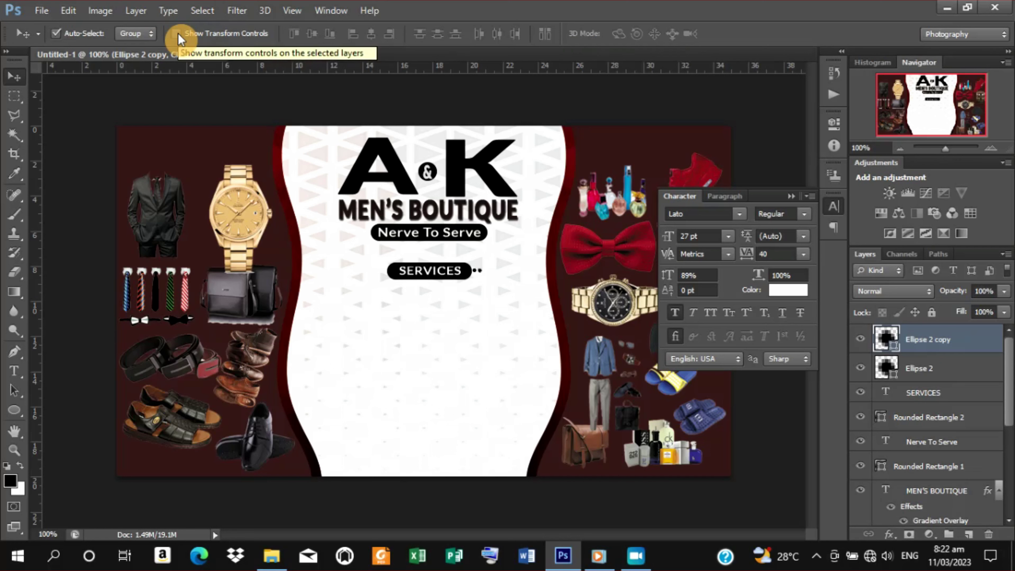
key(ctrl+j)
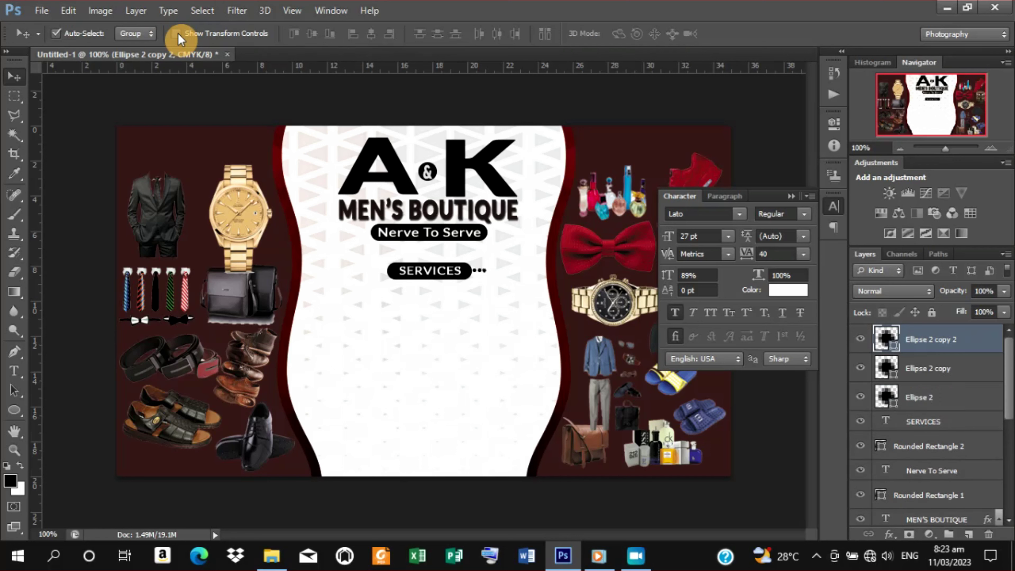
key(ctrl+j)
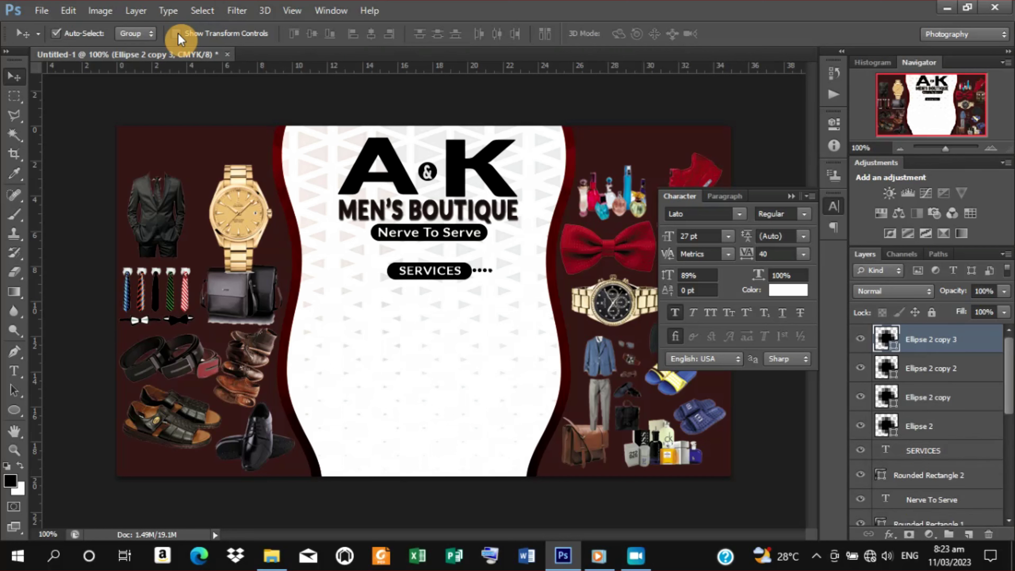
key(ctrl+j)
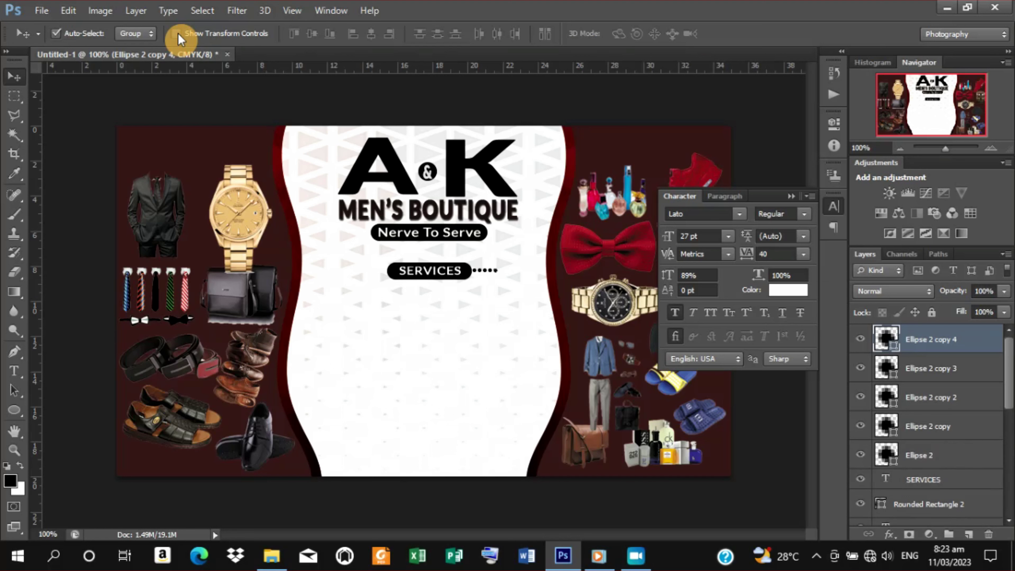
key(ctrl+j)
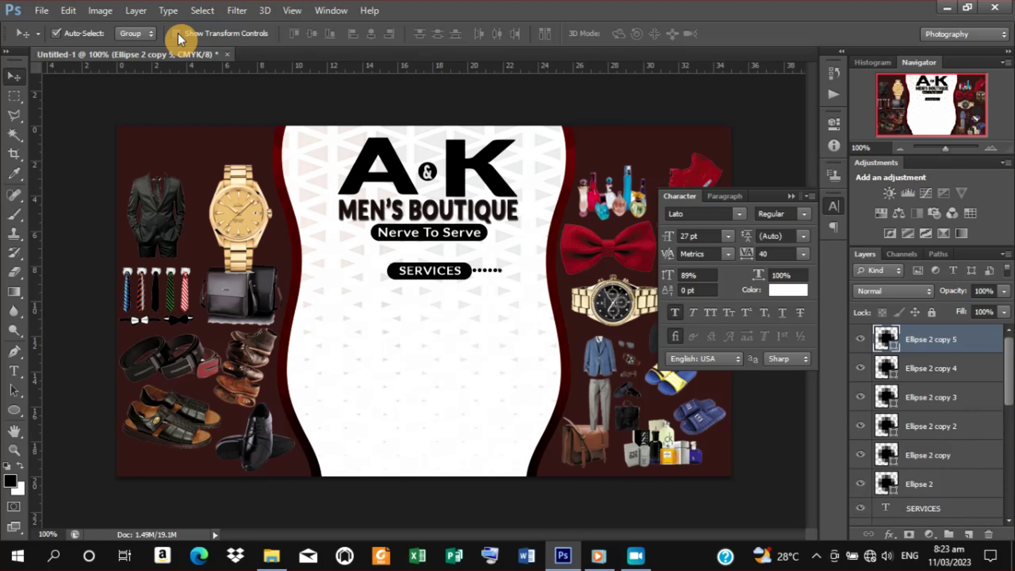
key(ctrl+j)
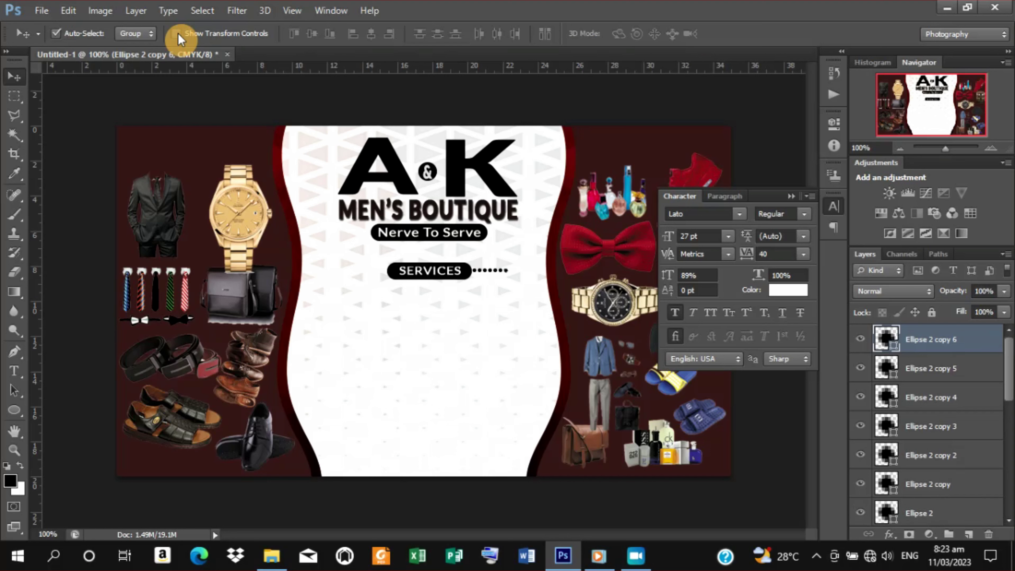
Select all the Ellipse dot layers, nudge them down, and merge them into one layer.
shift+click(924, 514)
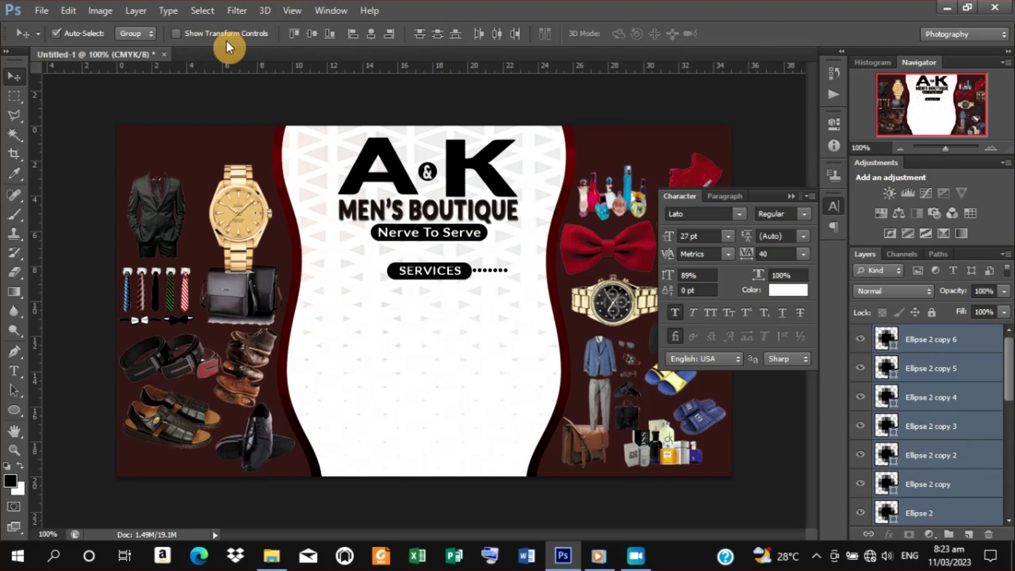
click(175, 33)
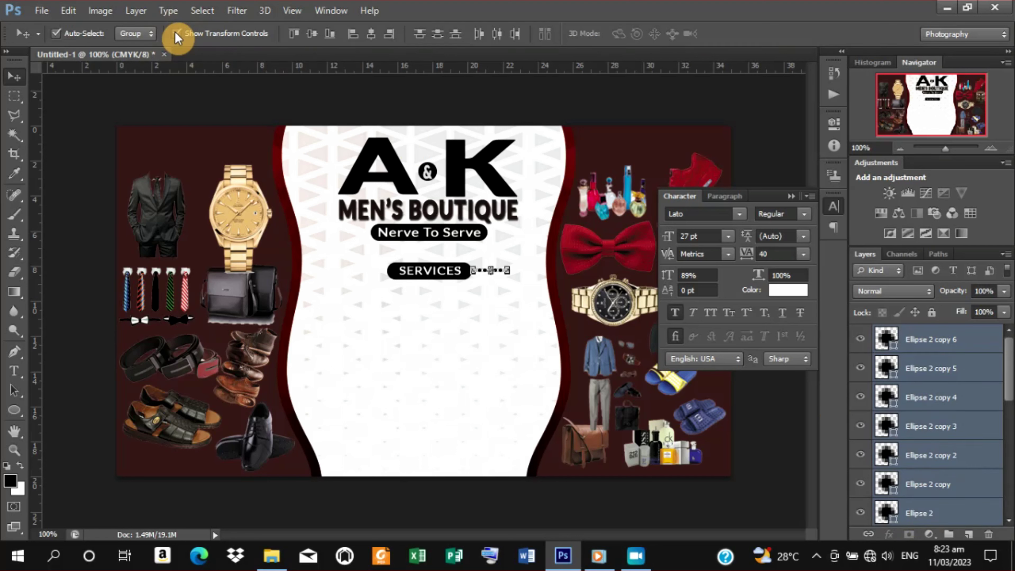
click(179, 32)
key(Down)
key(ctrl+e)
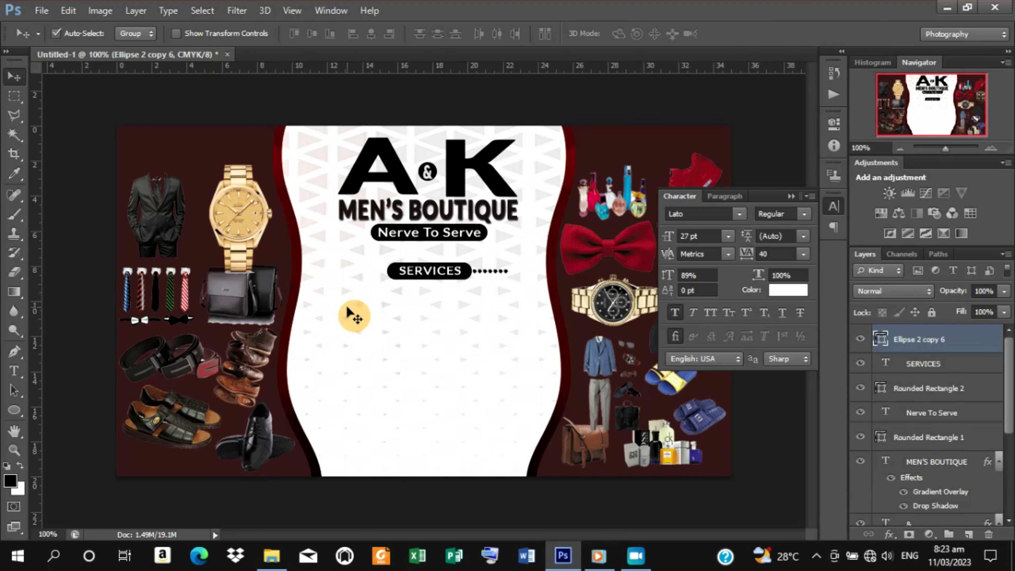
Duplicate the dotted line and position the copy left of the SERVICES pill.
key(ctrl+j)
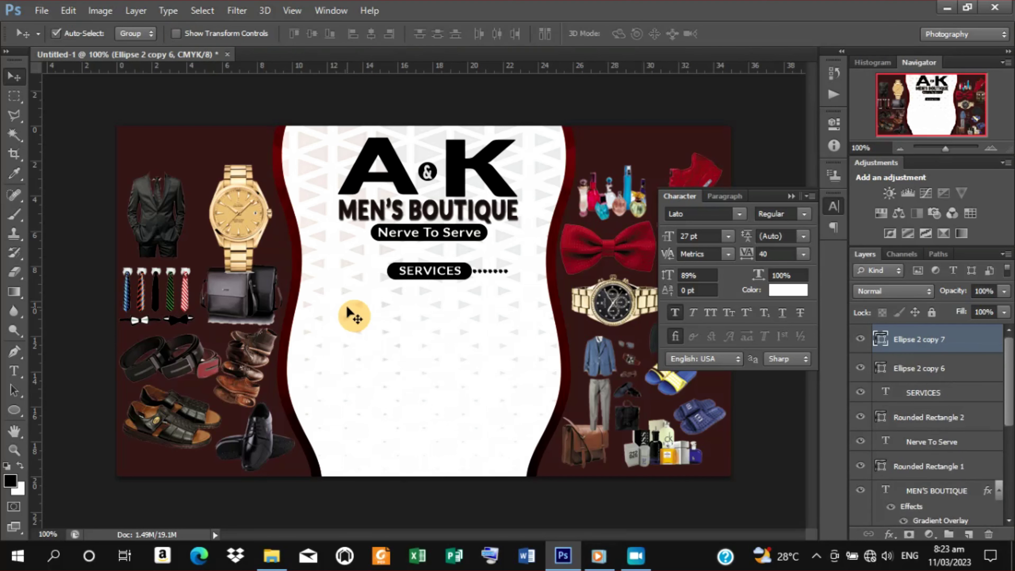
drag(501, 273, 379, 273)
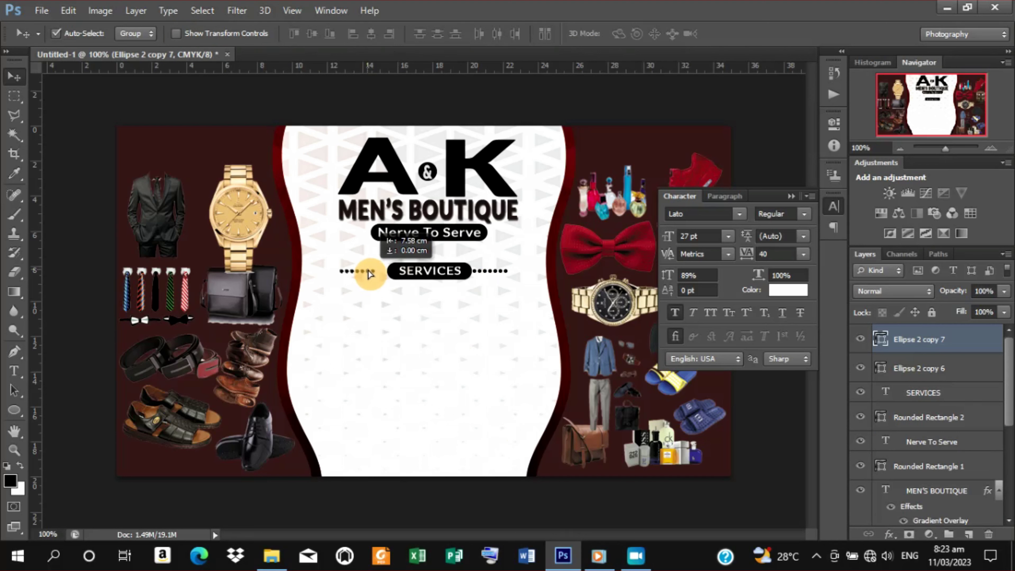
drag(380, 271, 377, 272)
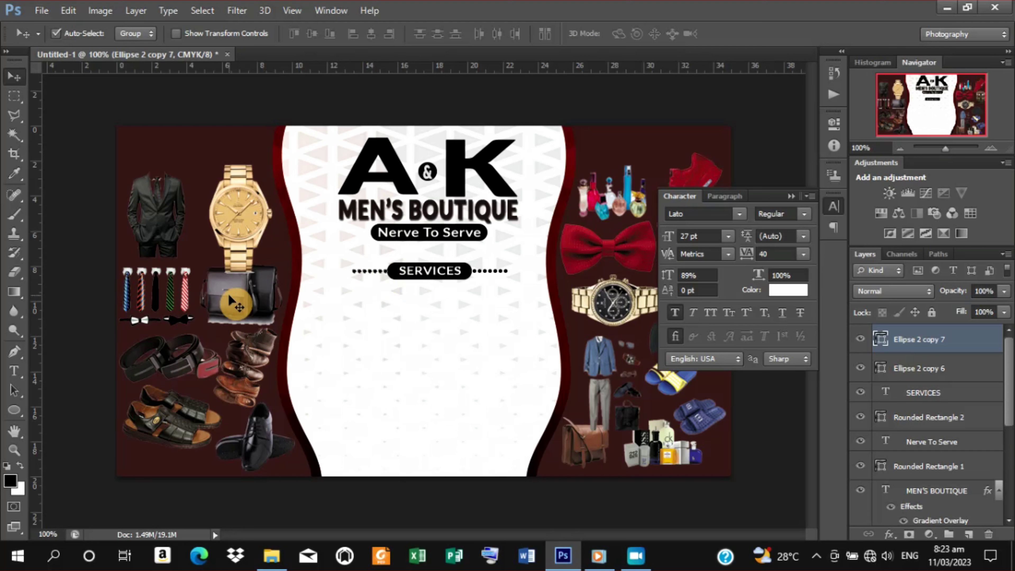
key(Left)
key(Left)
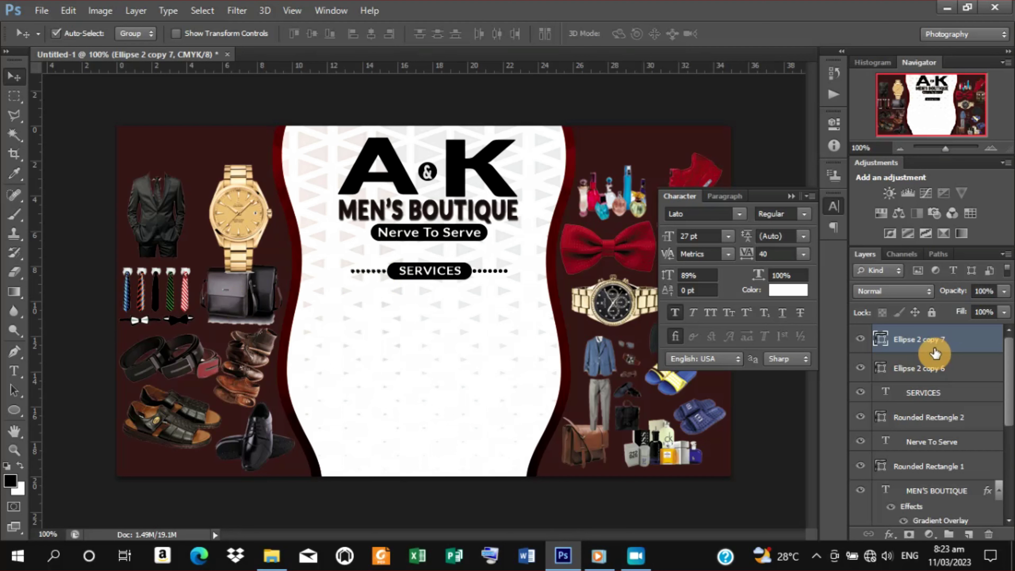
Merge both dotted rows and Rounded Rectangle 2 into a single layer.
shift+click(922, 369)
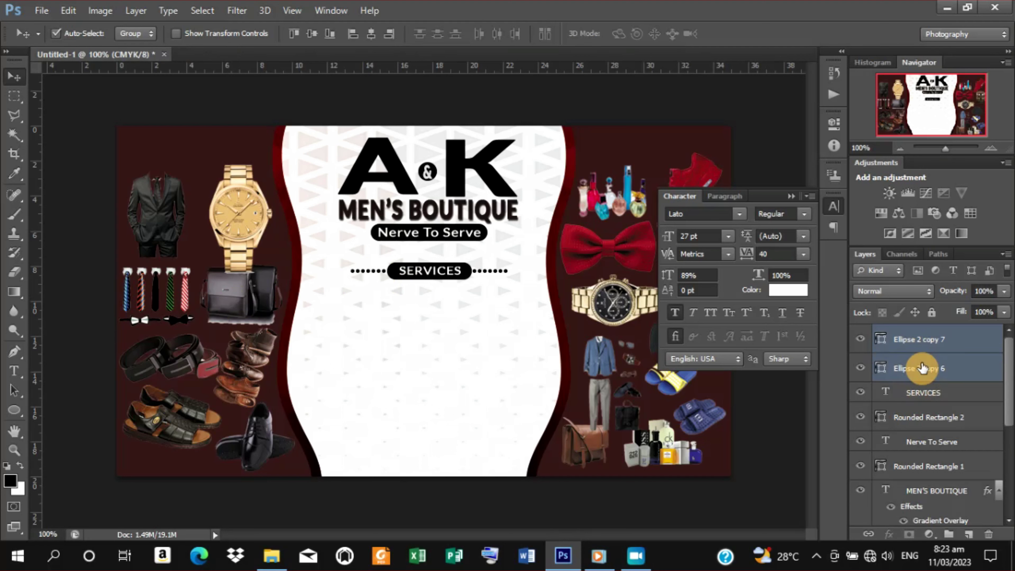
ctrl+click(932, 418)
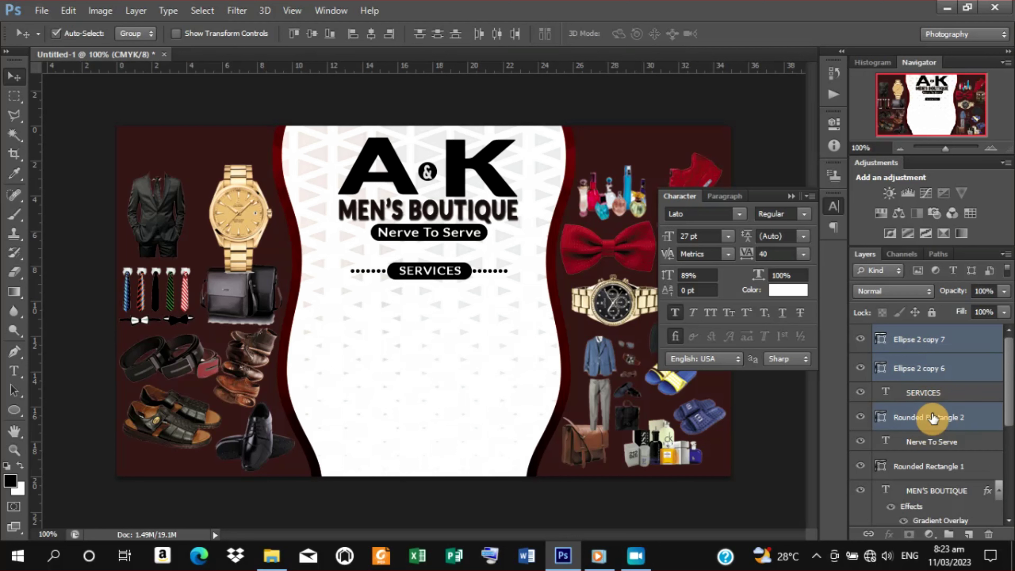
key(ctrl+e)
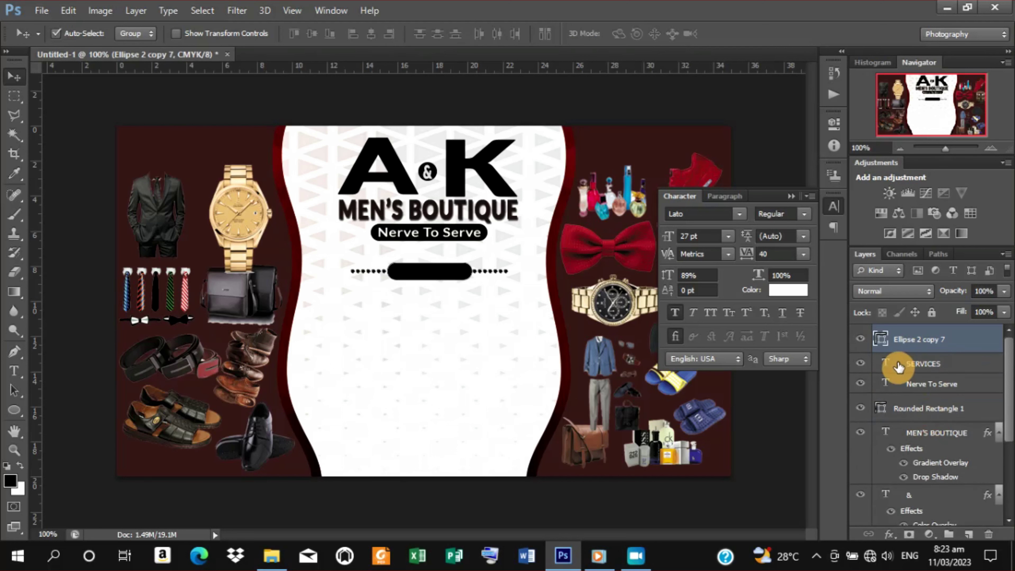
Restack the merged shape layer just beneath the white SERVICES text.
click(916, 364)
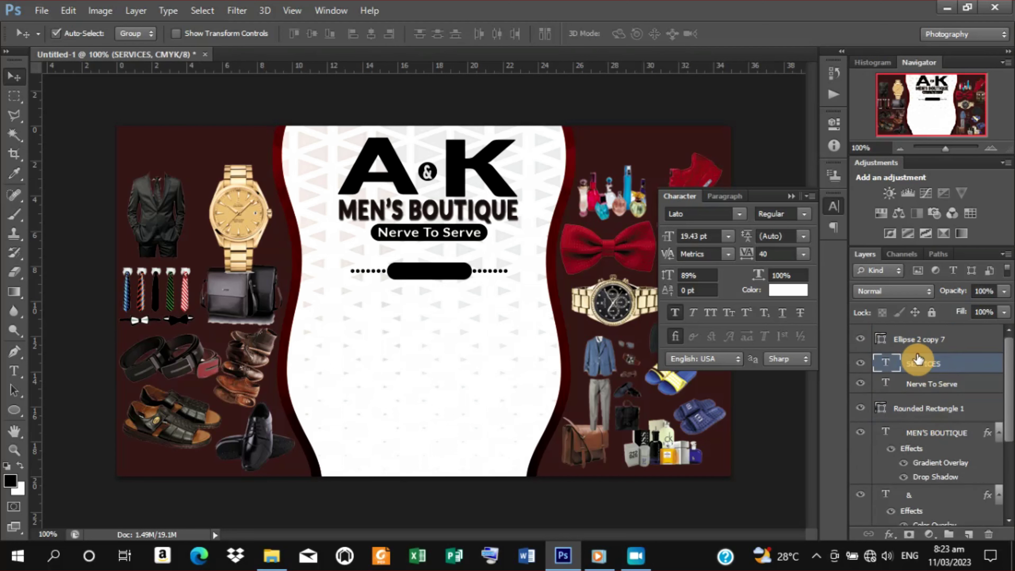
drag(919, 340, 919, 388)
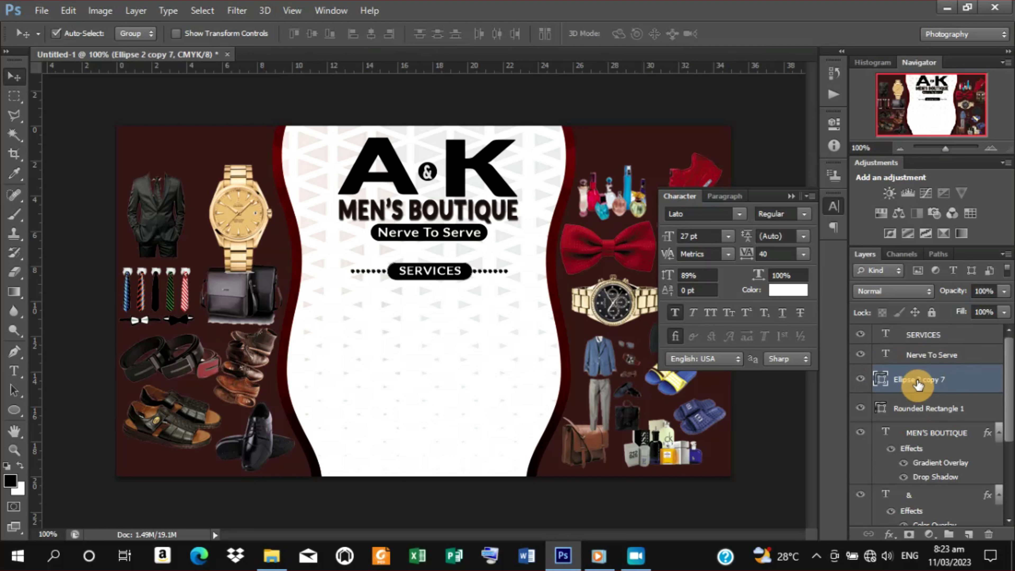
drag(918, 386, 918, 349)
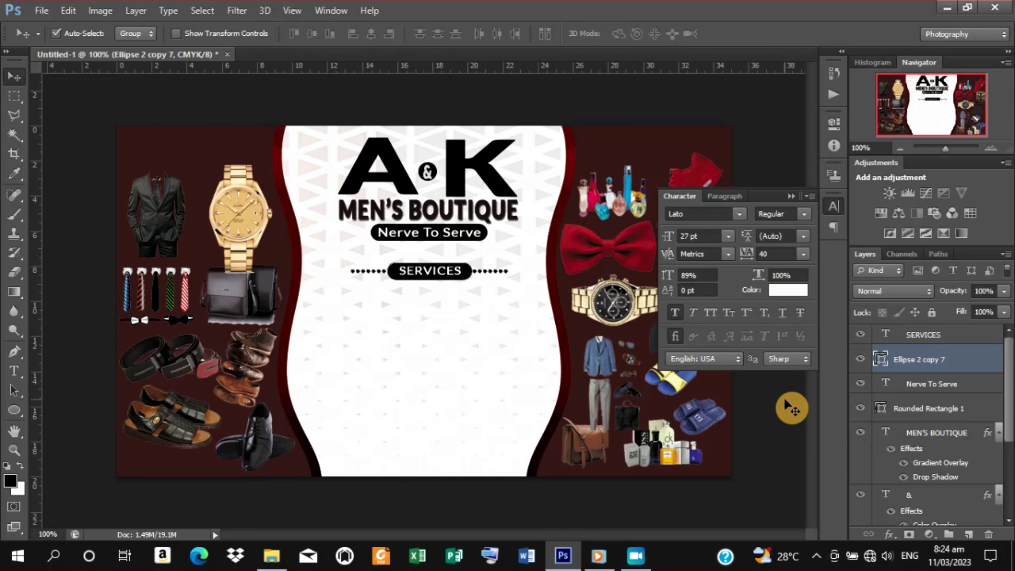
click(791, 408)
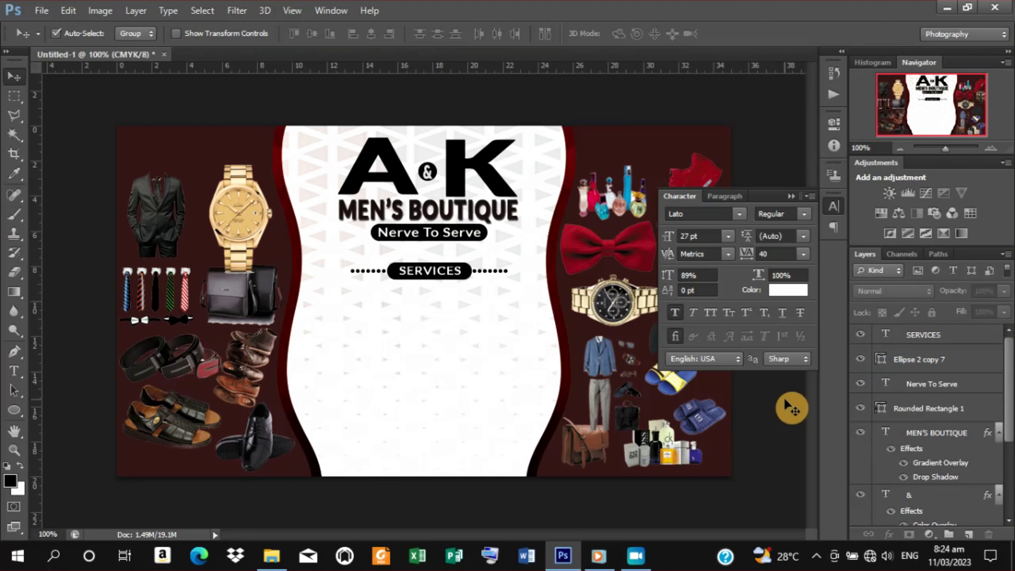
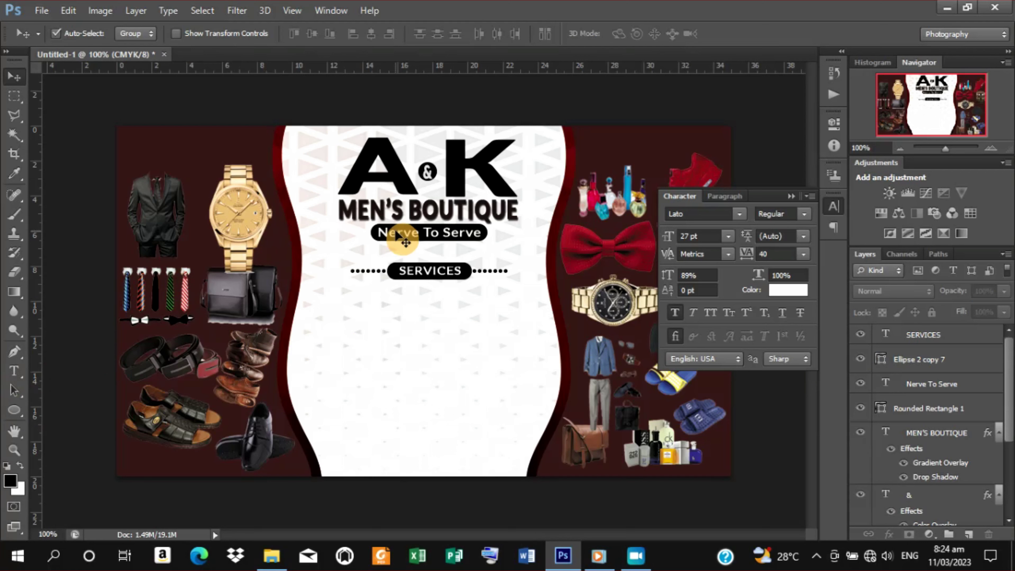
Alt-drag a copy of the Nerve To Serve tagline below SERVICES and clear its text.
click(400, 238)
mouse_move(400, 239)
mouse_down()
mouse_move(397, 309)
mouse_move(408, 303)
mouse_up()
key(t)
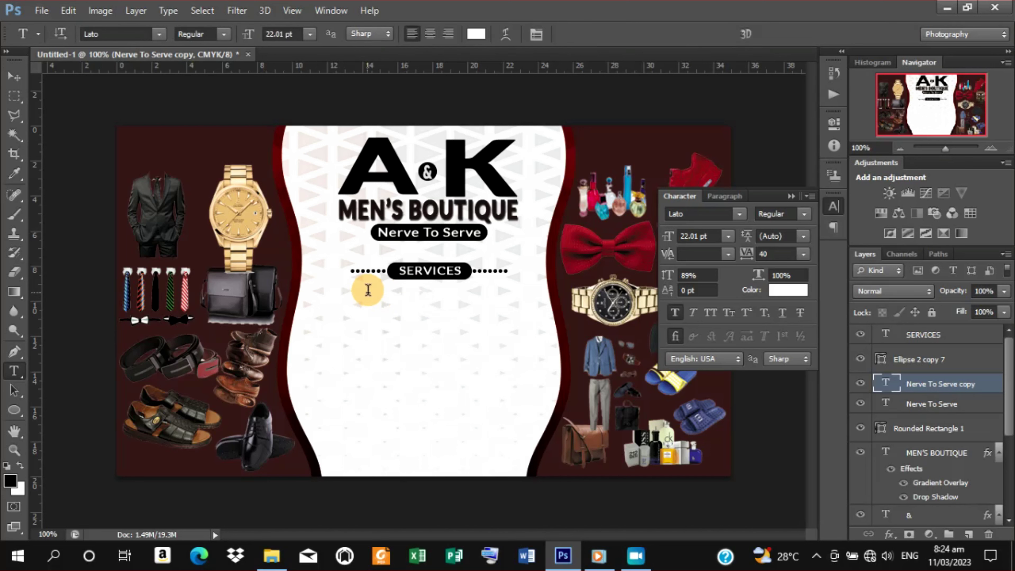
triple_click(364, 298)
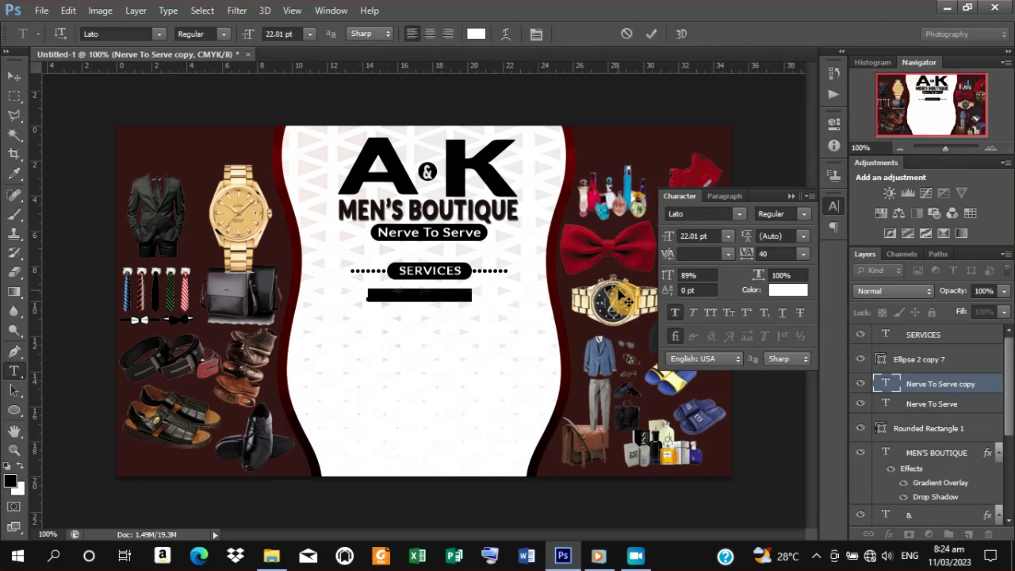
key(BackSpace)
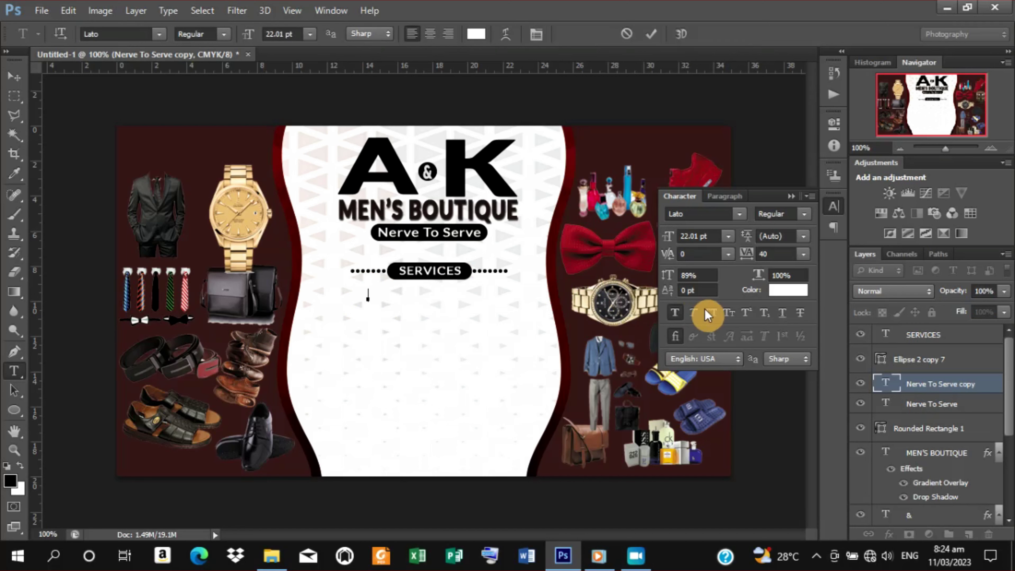
Set the copied line's colour to black and type "Men's Shoes".
click(783, 291)
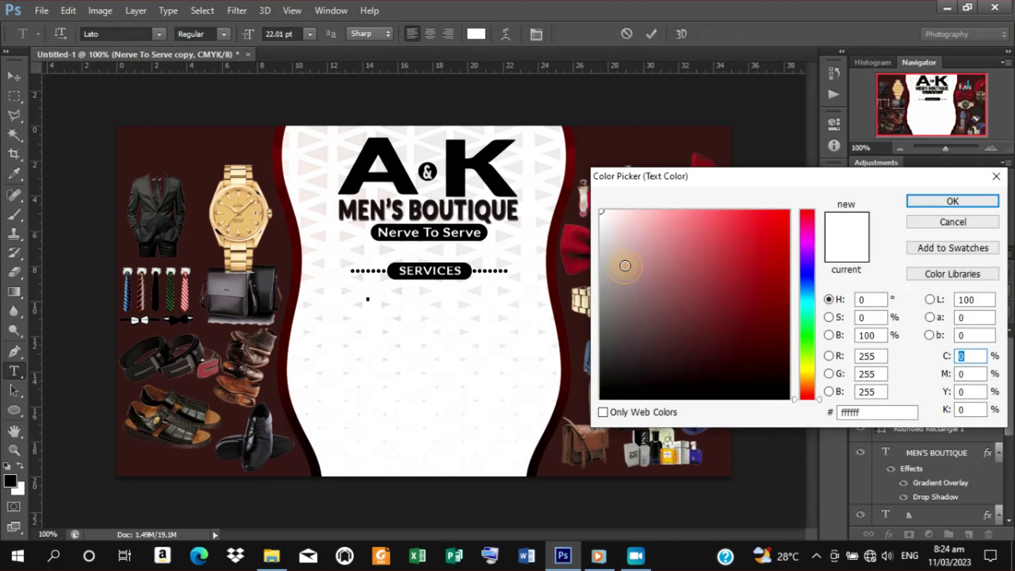
drag(626, 267, 574, 474)
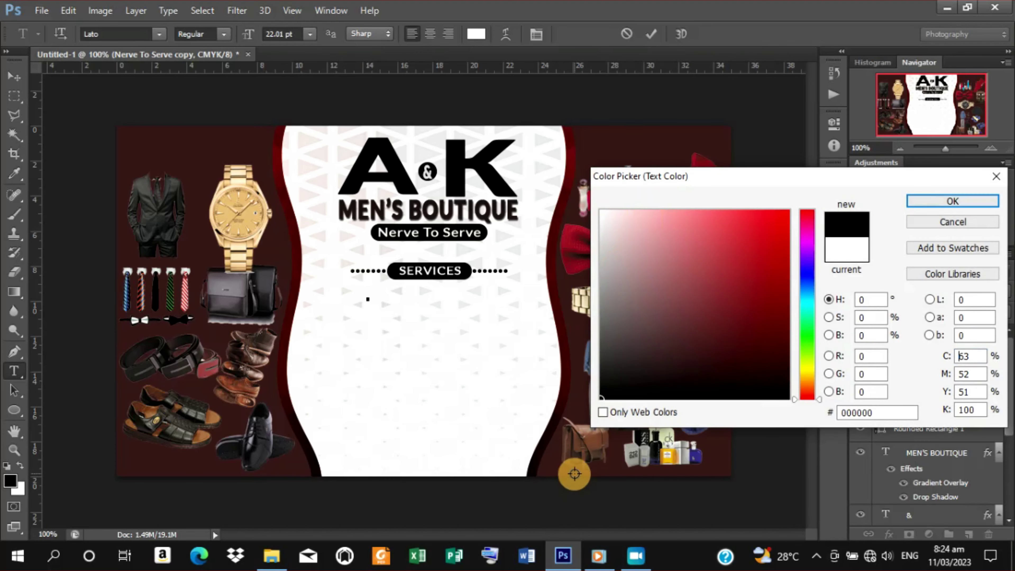
click(940, 202)
text(M)
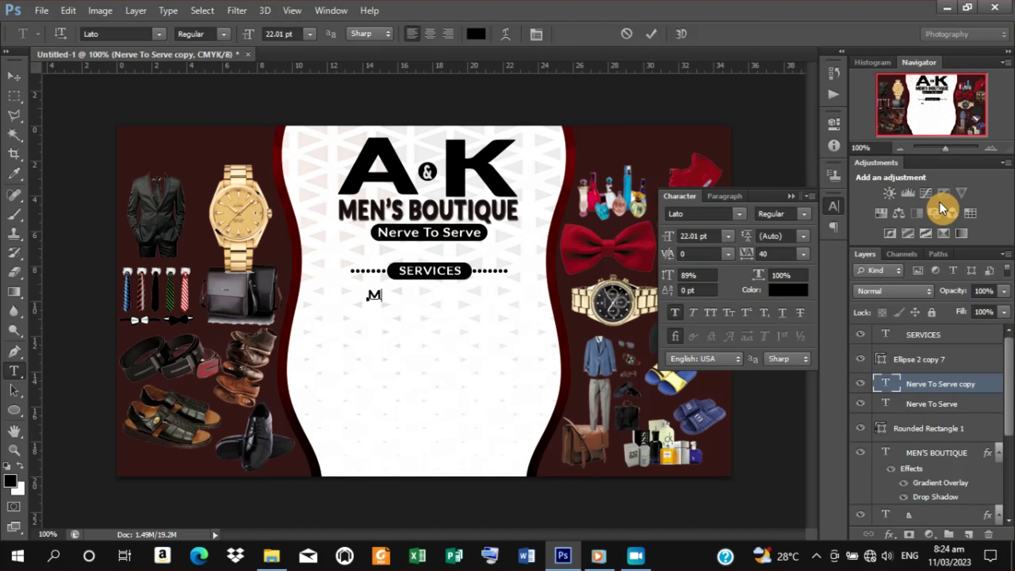
text(en)
text(:)
key(BackSpace)
key(BackSpace)
key(BackSpace)
text(EN)
text(")
text(S)
key(BackSpace)
key(BackSpace)
key(BackSpace)
key(BackSpace)
text(en)
text("s)
text(Shoe)
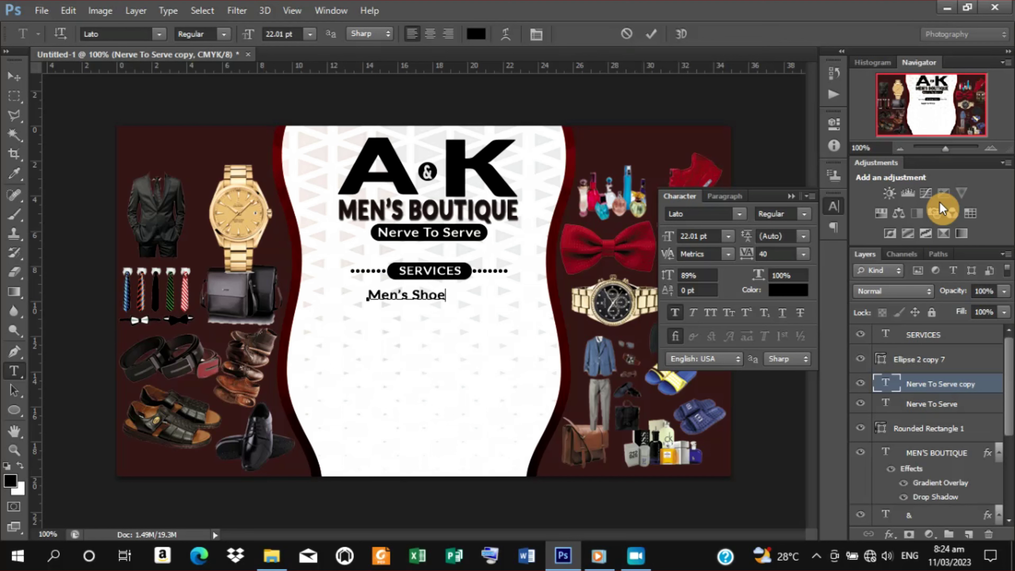
text(s)
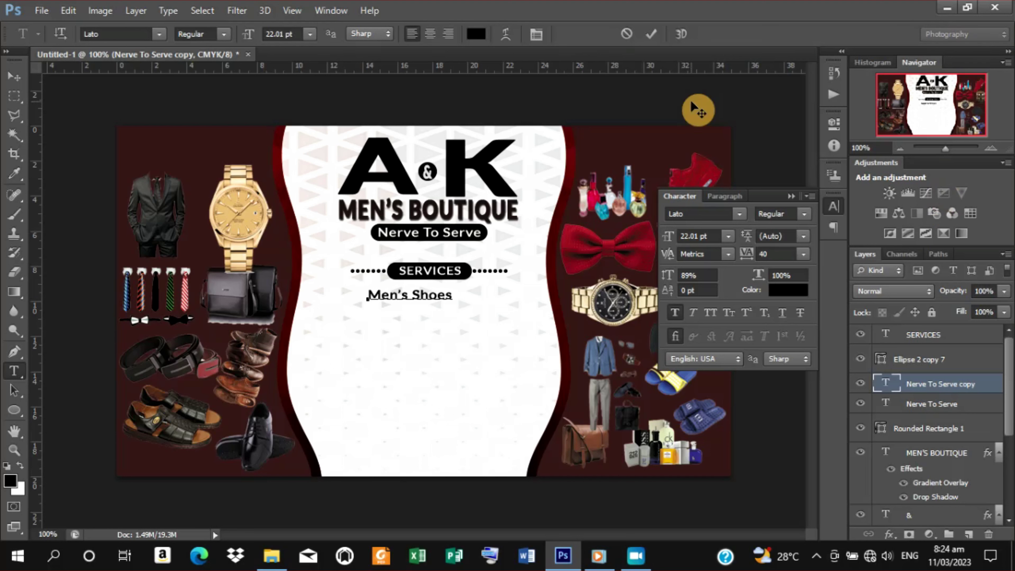
click(652, 34)
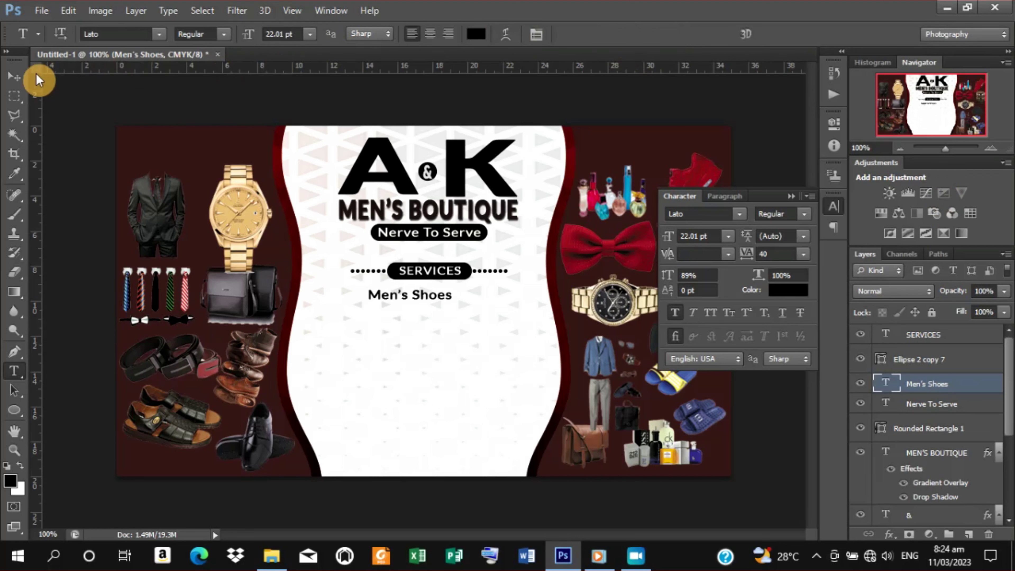
Free-transform the Men's Shoes text slightly larger.
click(14, 76)
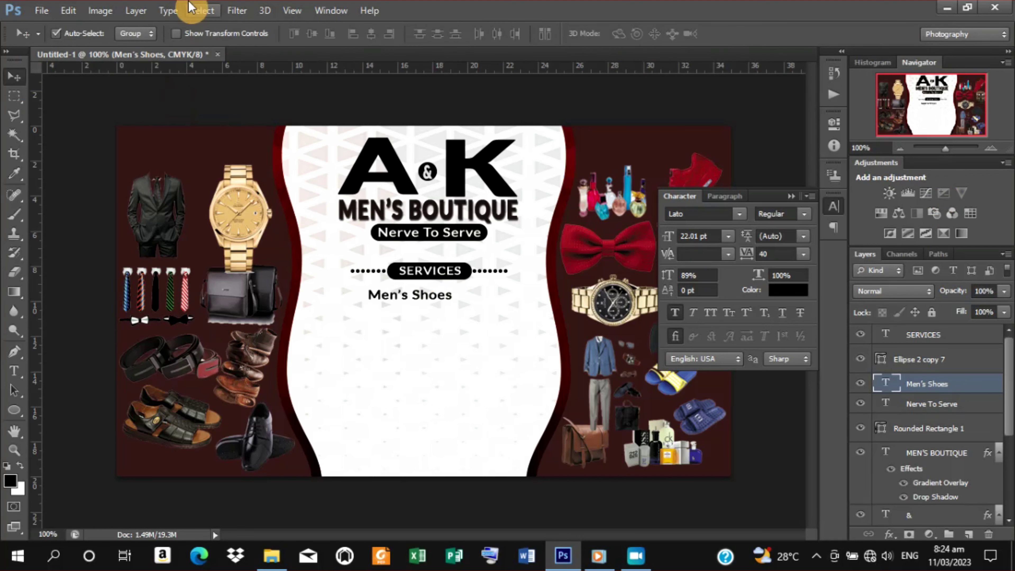
click(176, 34)
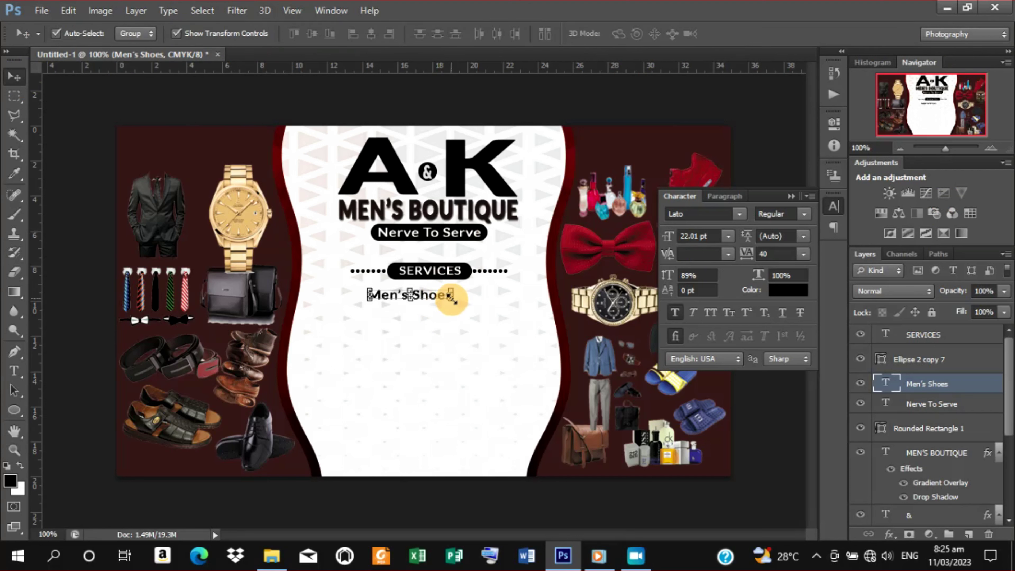
drag(452, 298, 461, 312)
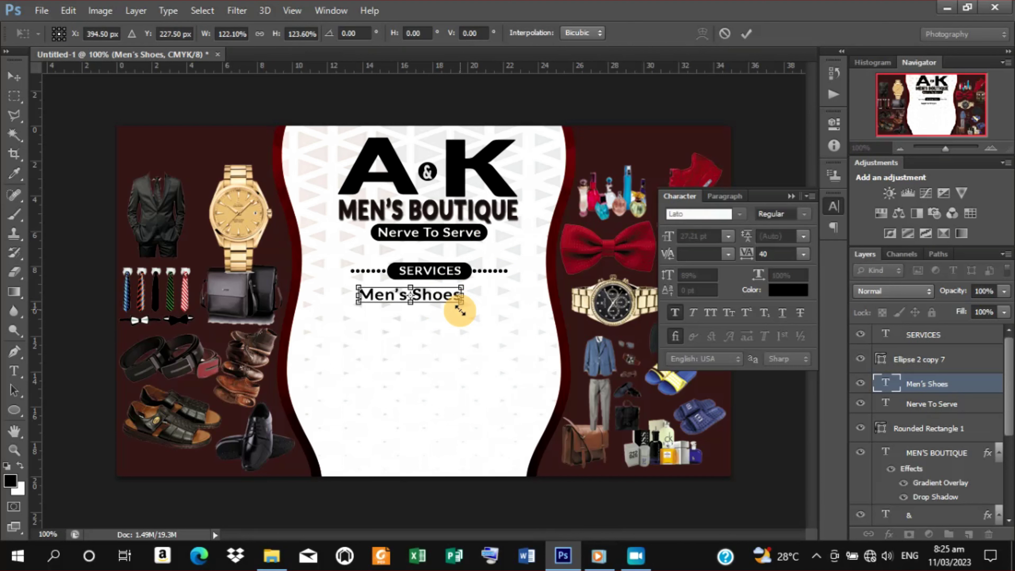
click(752, 39)
Duplicate Men's Shoes one line down and retype Shoes as Bags.
key(ctrl+j)
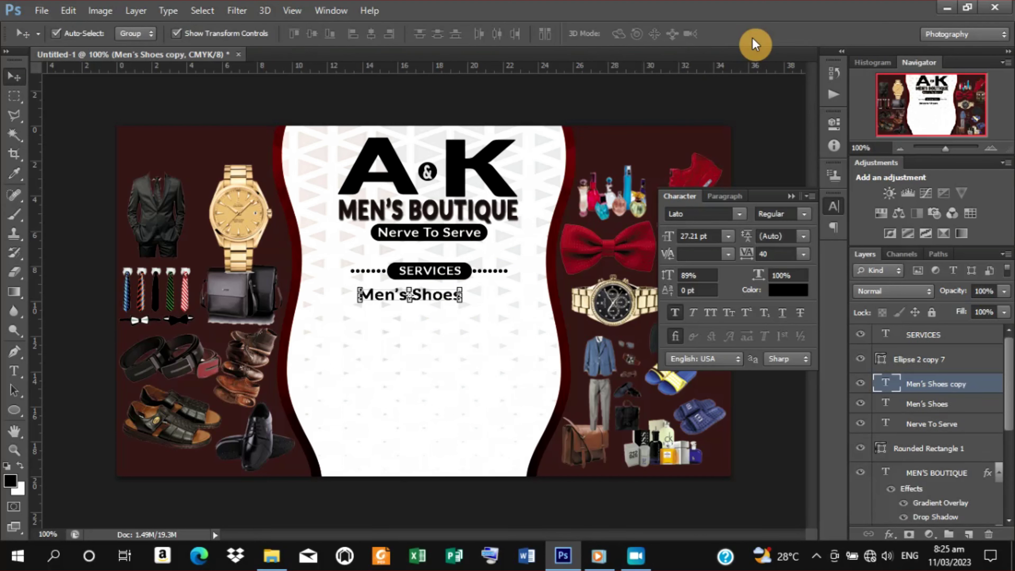
key(Down)
key(Down)
key(Down)
key(Down)
key(Down)
key(Down)
key(Down)
key(Down)
key(Down)
key(Down)
key(Down)
key(Down)
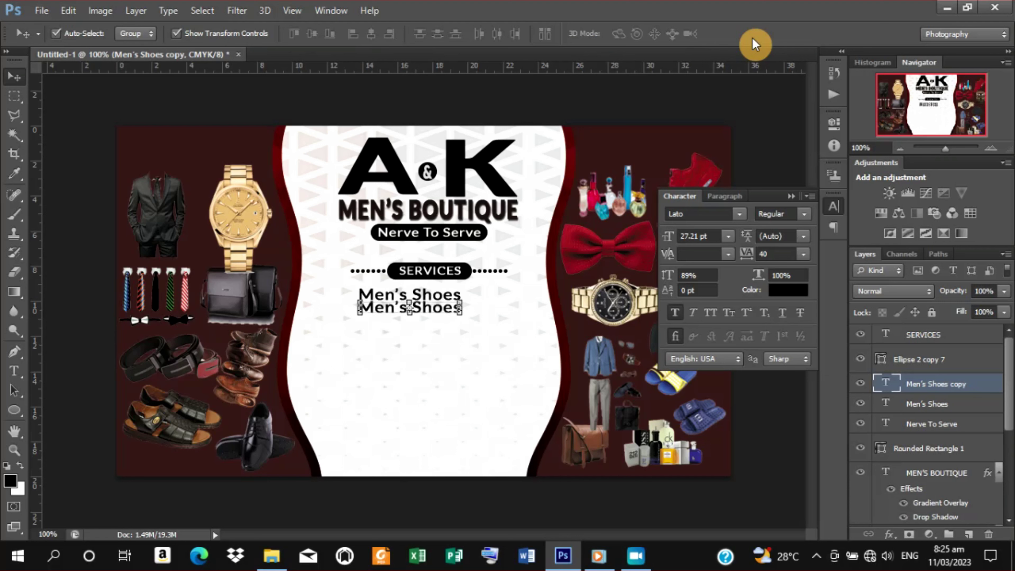
key(t)
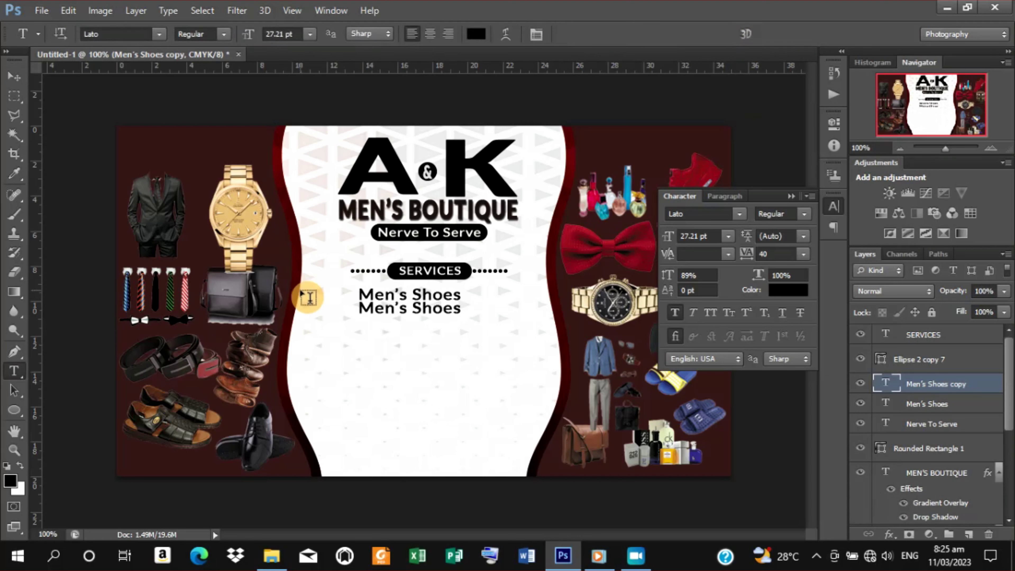
drag(356, 309, 617, 323)
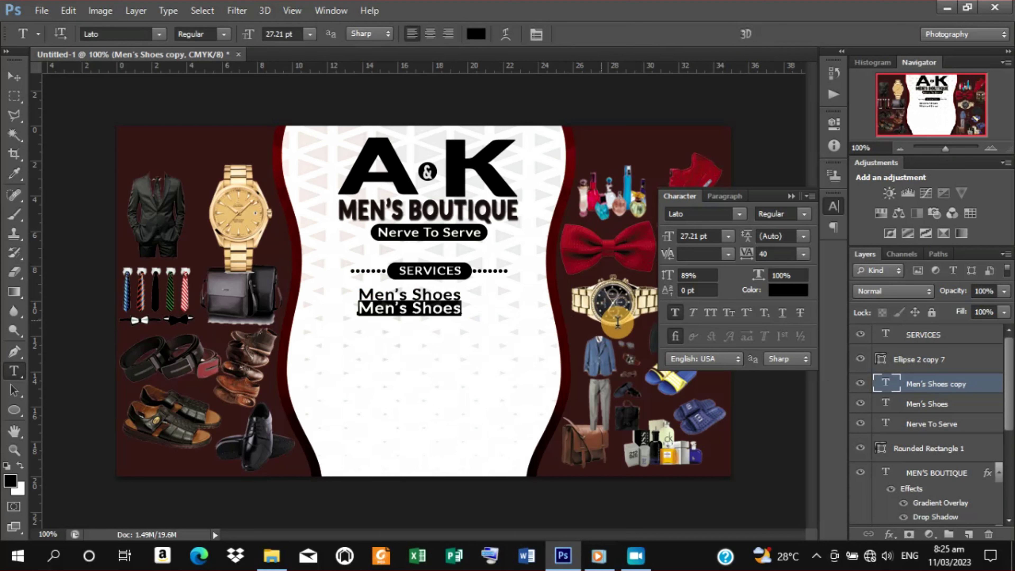
click(418, 308)
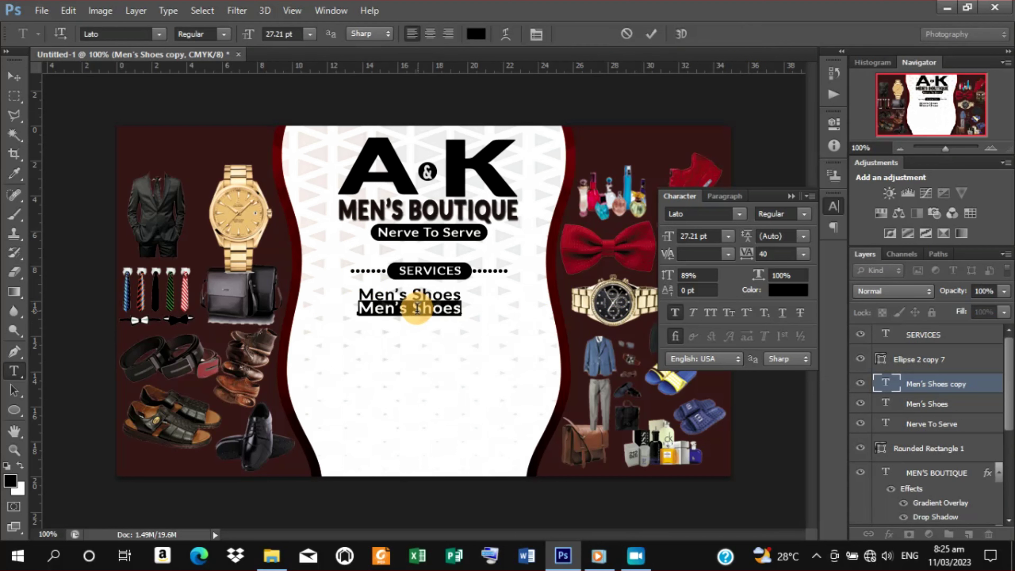
double_click(417, 308)
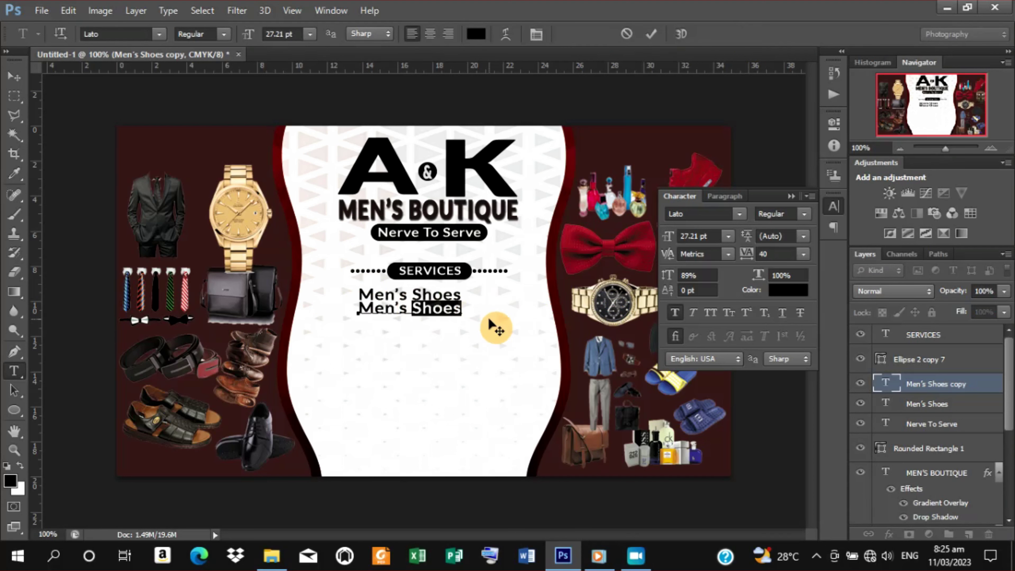
text(Bag)
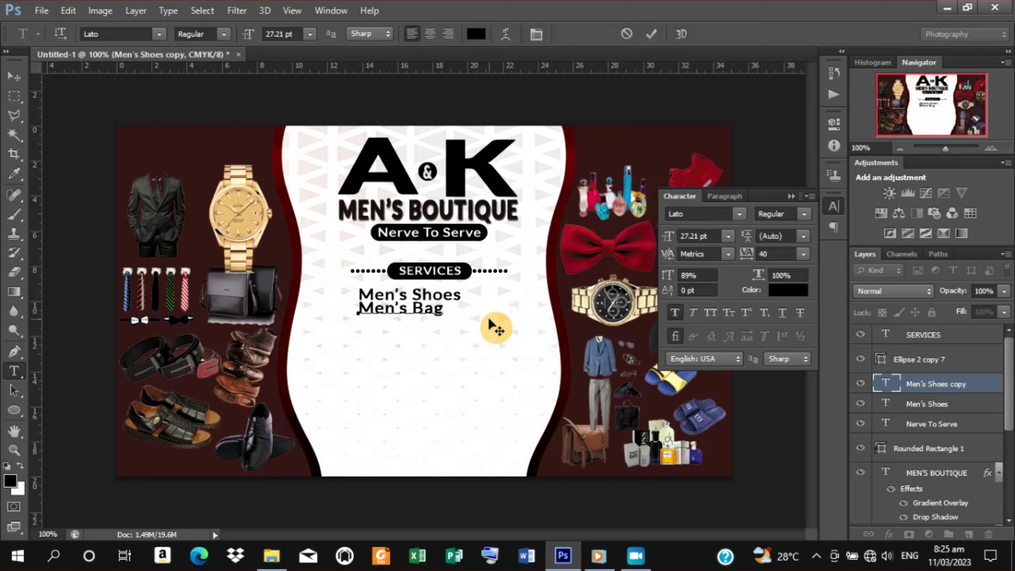
text(s)
click(658, 29)
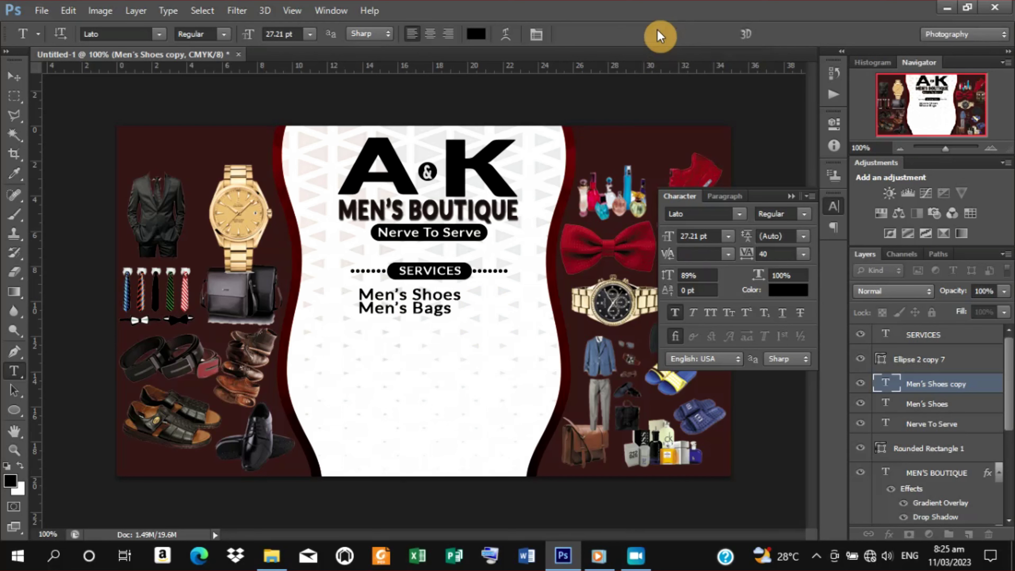
Duplicate Men's Bags below itself and replace Bags with Perfumes.
click(14, 77)
key(ctrl+j)
key(Down)
key(Down)
key(Down)
key(Down)
key(Down)
key(Down)
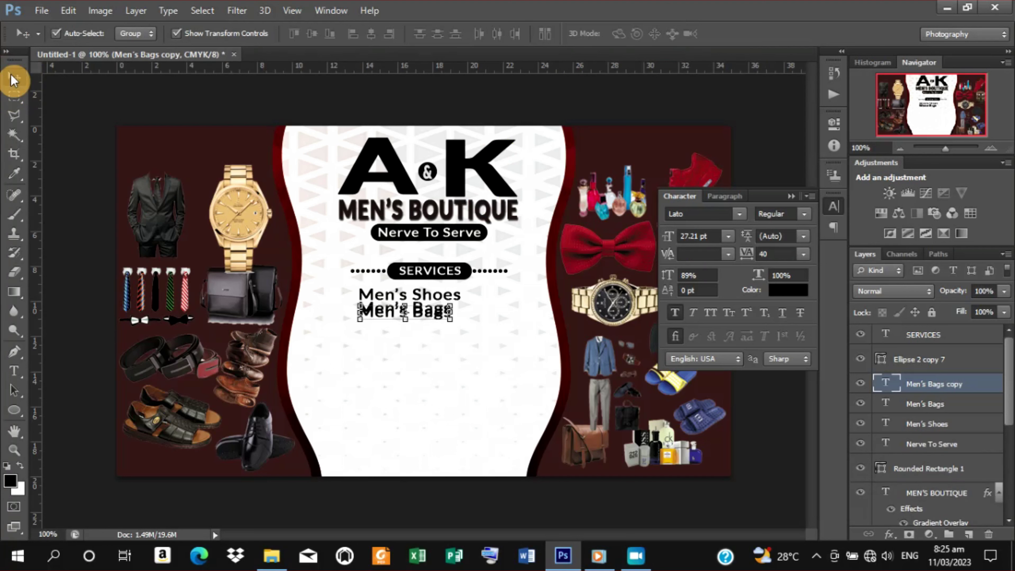
key(Down)
key(Down)
key(Down)
key(Down)
key(Down)
key(Down)
key(Down)
key(Down)
key(Down)
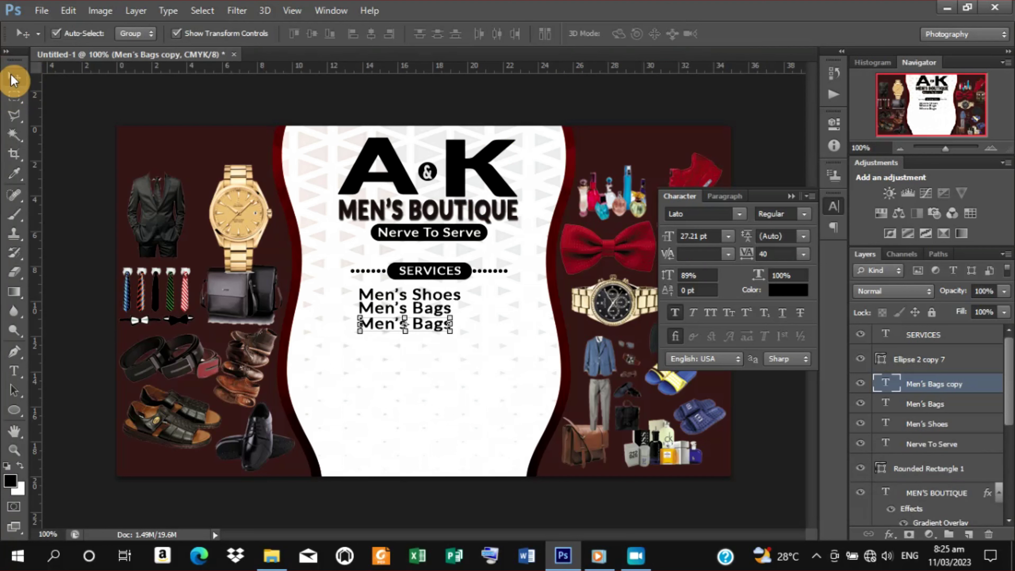
key(t)
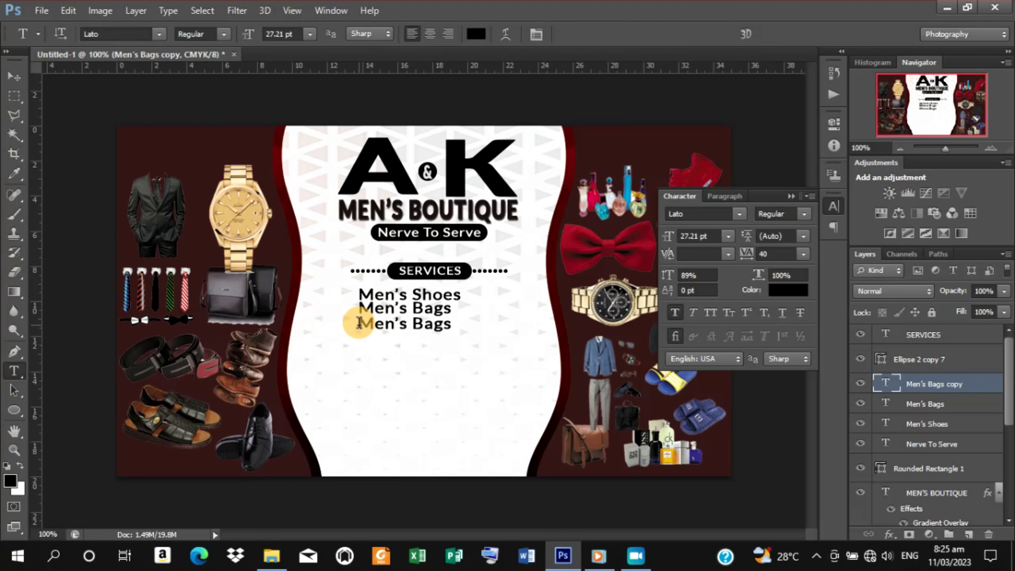
drag(360, 322, 452, 324)
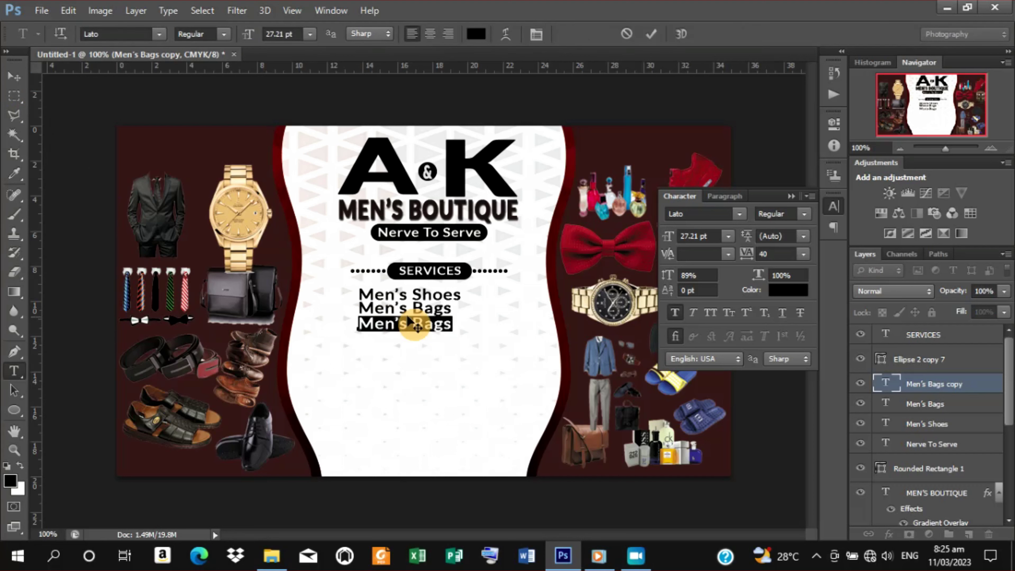
drag(411, 323, 454, 325)
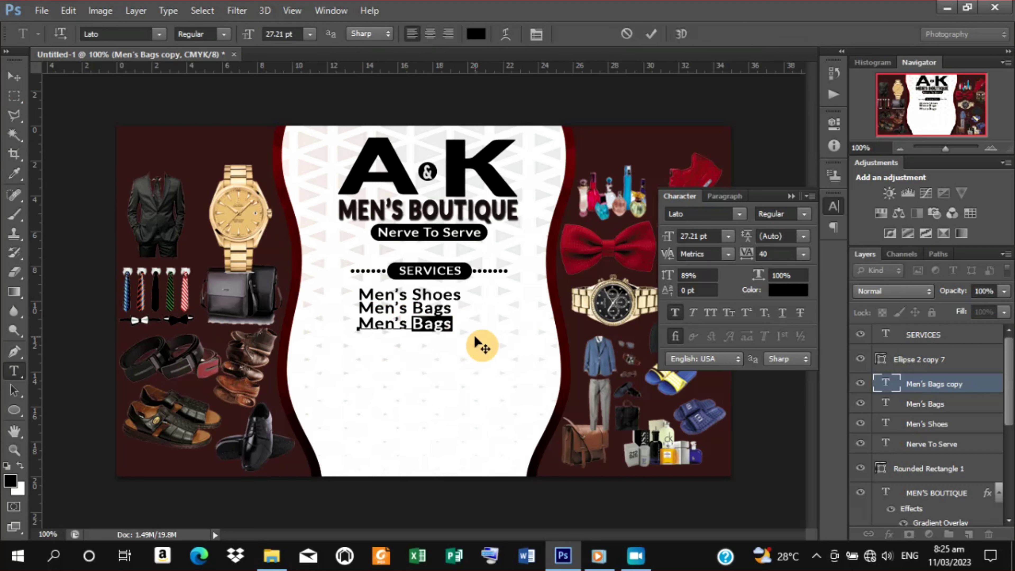
text(Per)
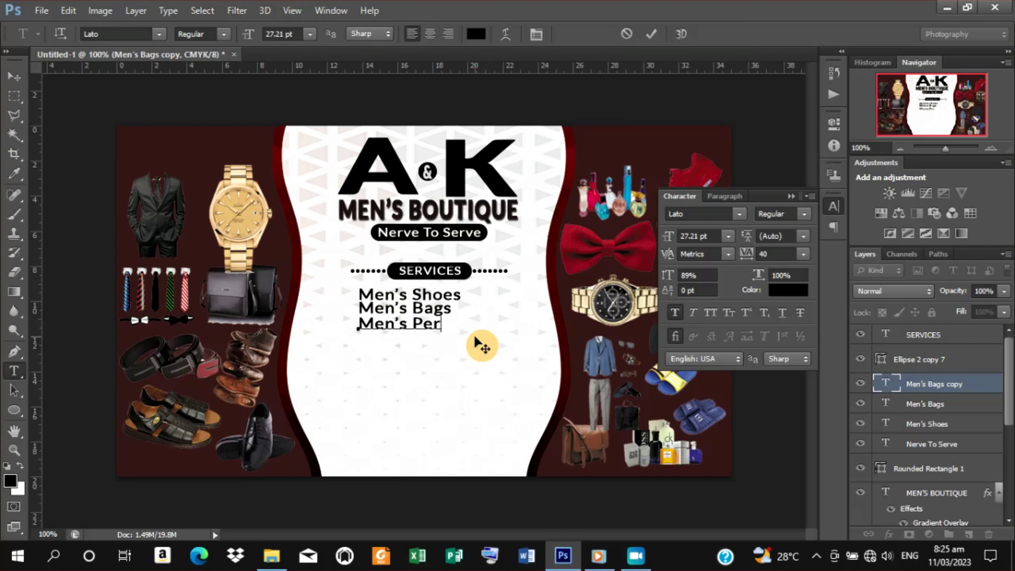
text(fume)
text(s)
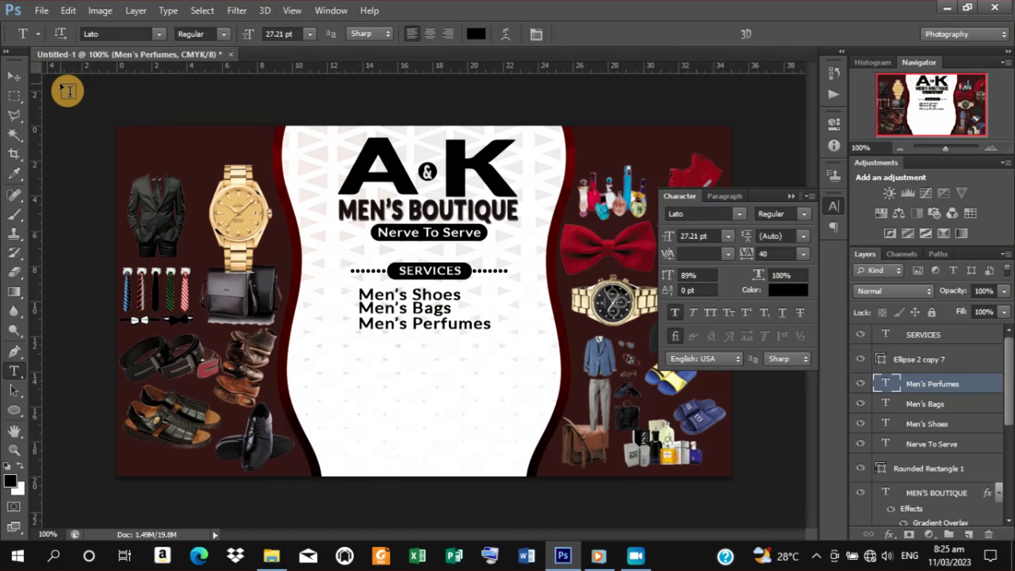
Commit the Men's Perfumes line and dismiss the stray new-document window.
click(17, 77)
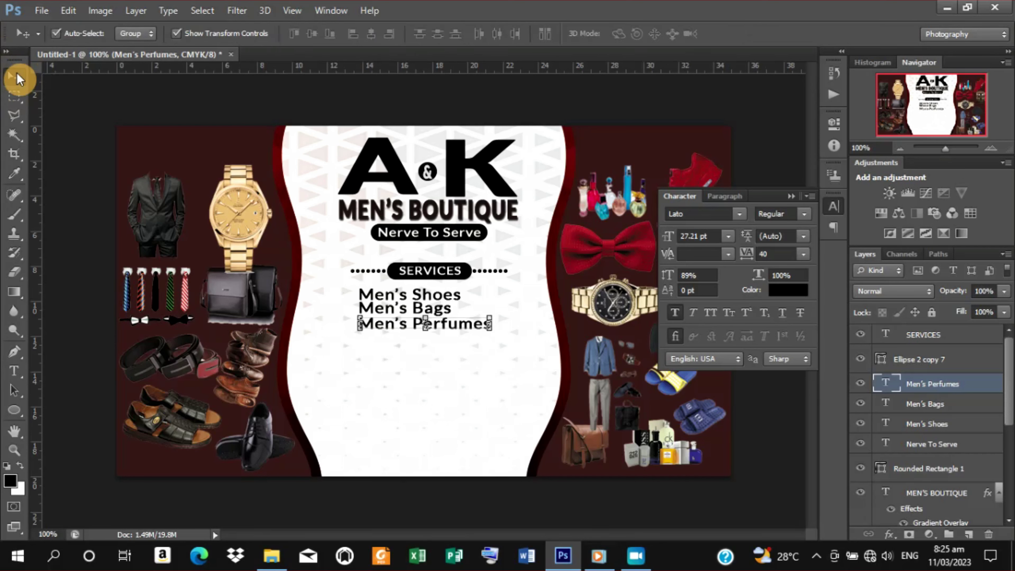
click(17, 78)
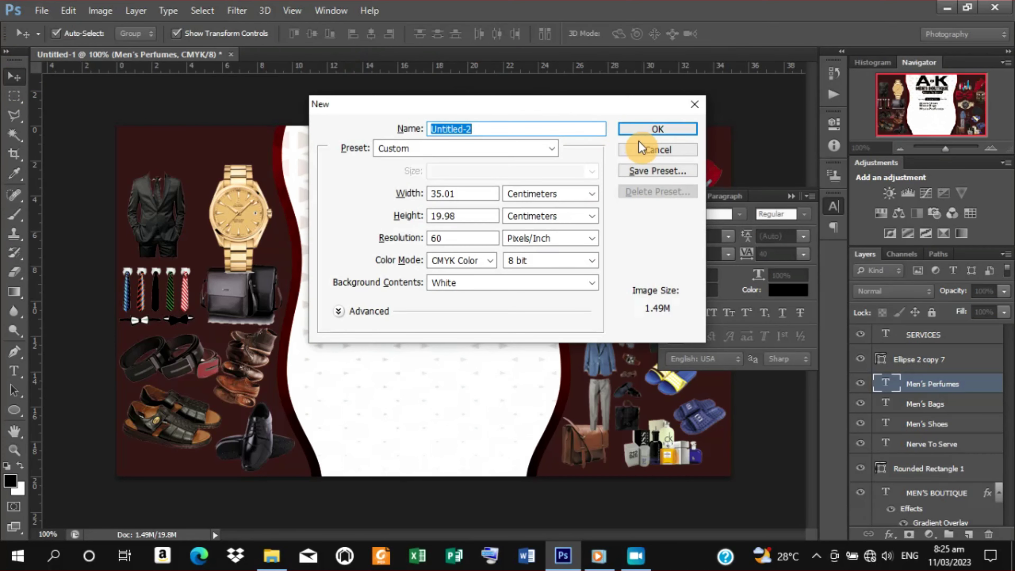
click(642, 148)
Duplicate Men's Perfumes downward and retype Perfumes as Tie.
key(ctrl+j)
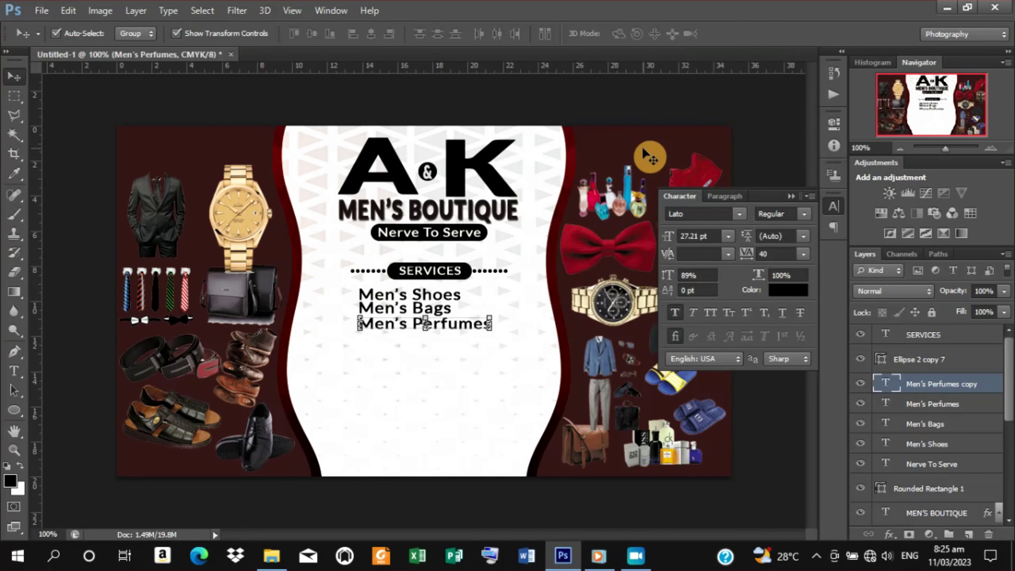
key(Down)
key(Down)
key(Down)
key(Down)
key(Down)
key(Down)
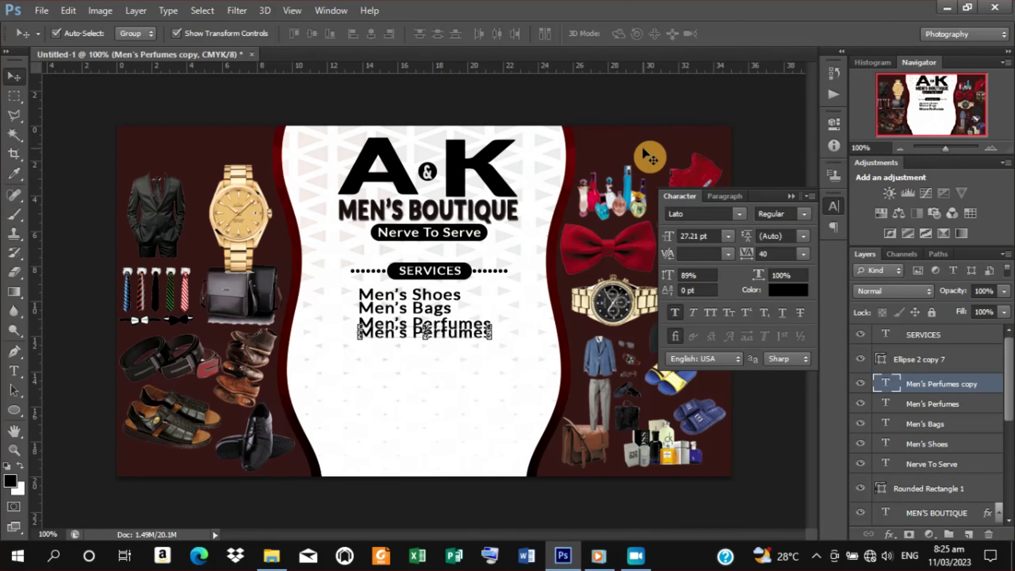
key(Down)
key(Down)
key(Down)
key(Down)
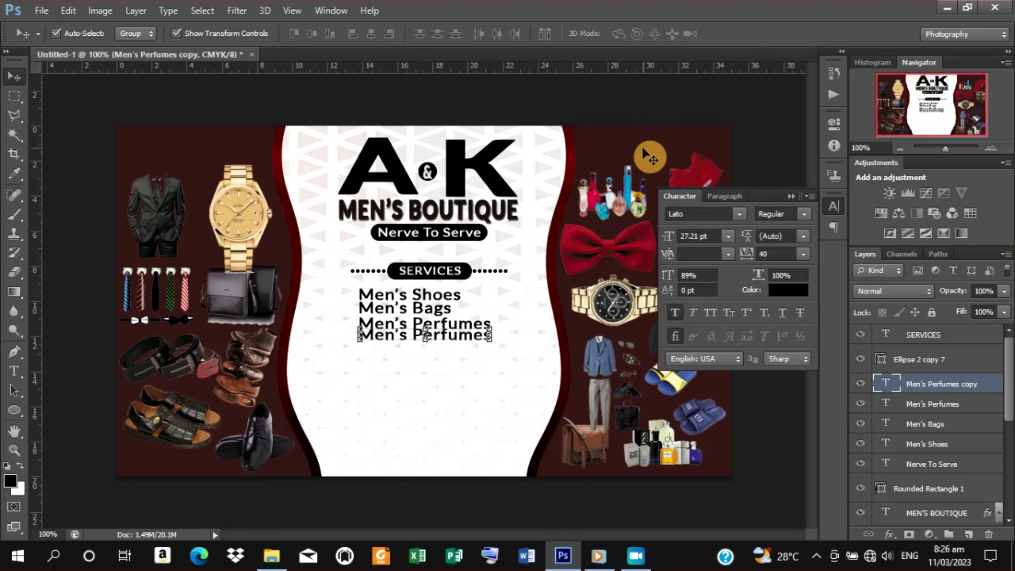
key(Down)
key(Down)
key(Down)
key(Down)
key(Down)
key(Down)
key(t)
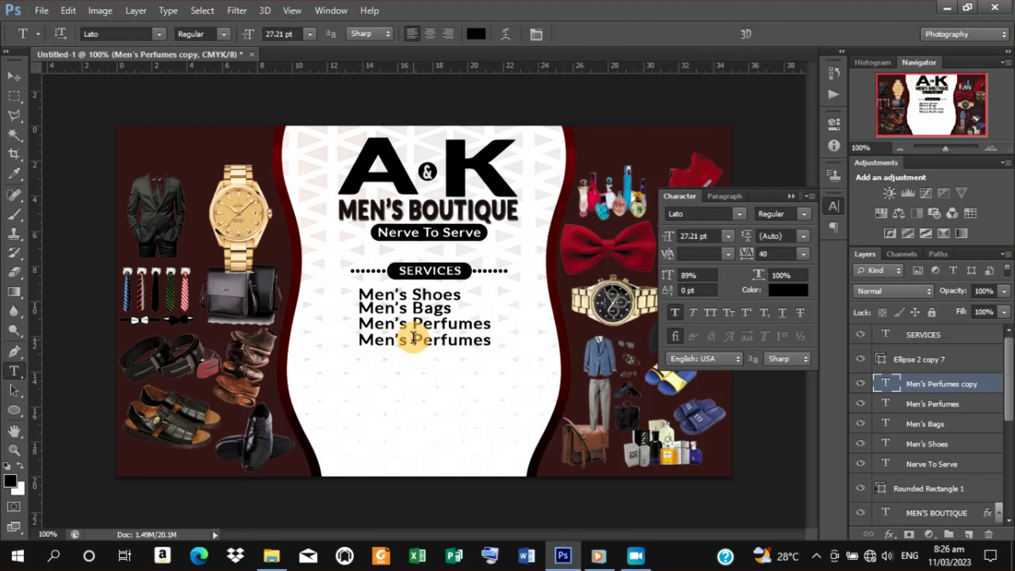
drag(413, 341, 492, 340)
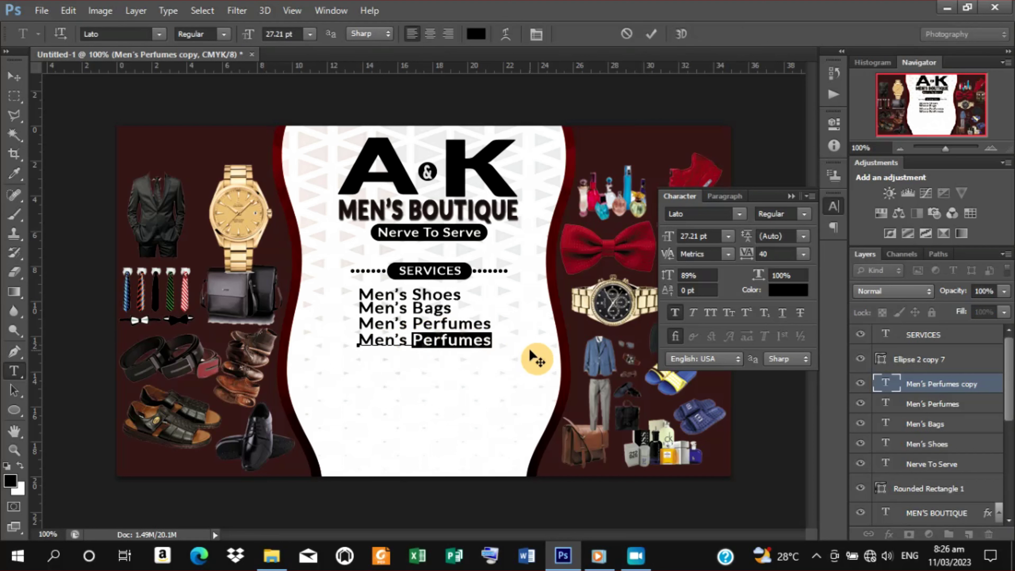
text(t)
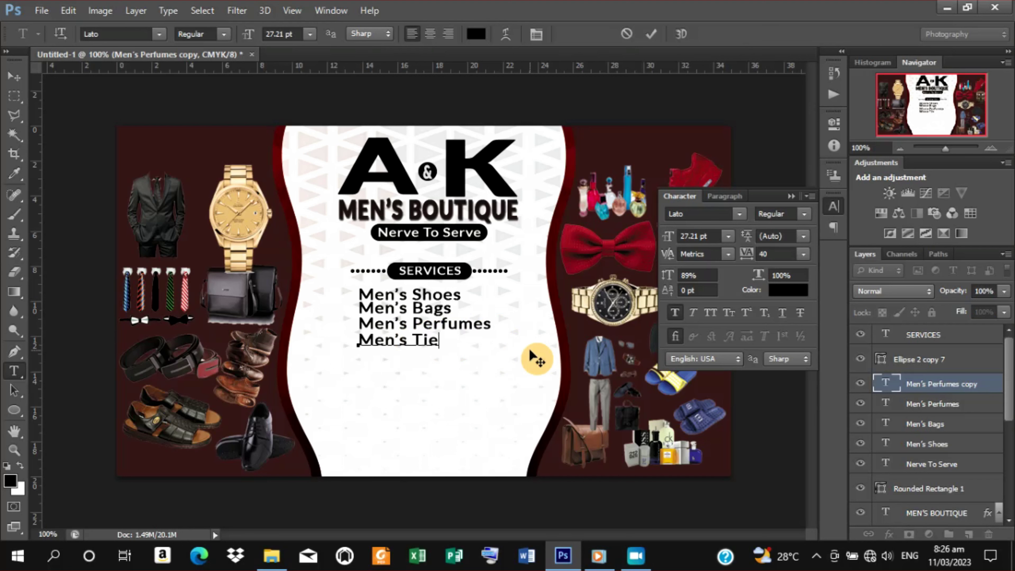
click(652, 35)
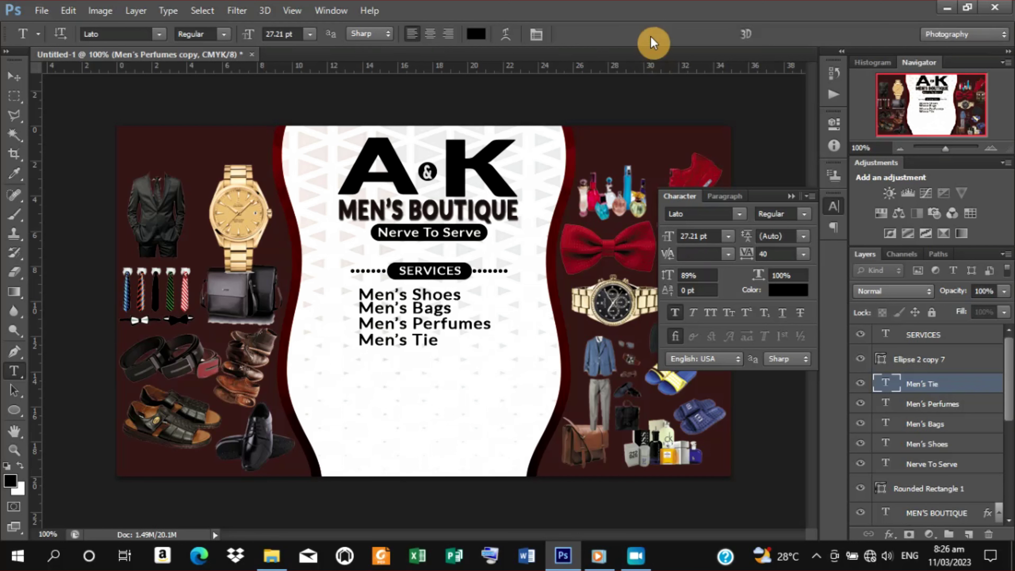
Duplicate Men's Tie downward and retype Tie as Belt.
click(15, 84)
key(ctrl+j)
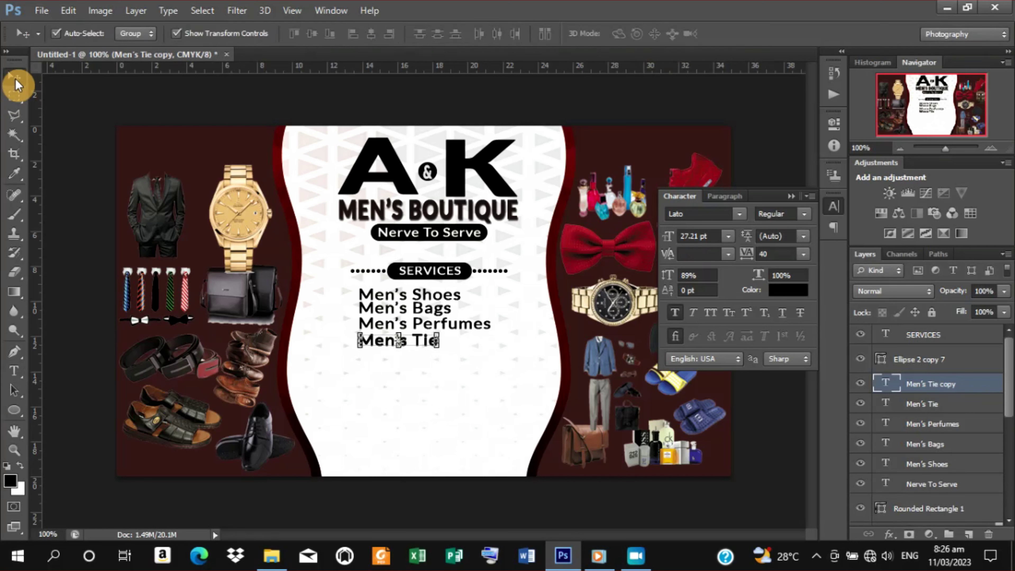
key(Down)
key(Down)
key(Down)
key(Down)
key(Down)
key(Down)
key(Down)
key(Down)
key(Down)
key(Down)
key(Down)
key(Down)
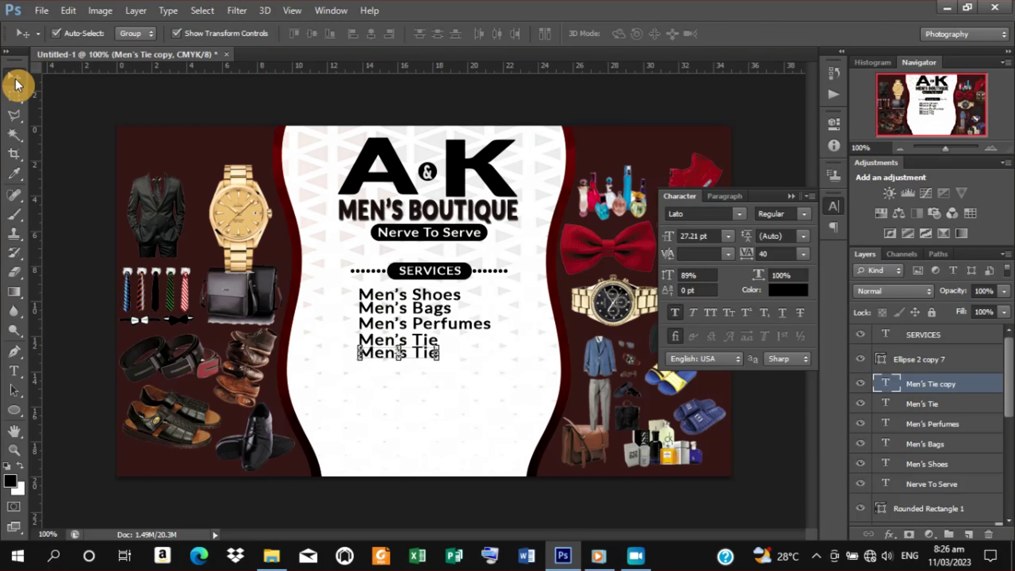
key(Down)
key(Down)
key(Down)
key(t)
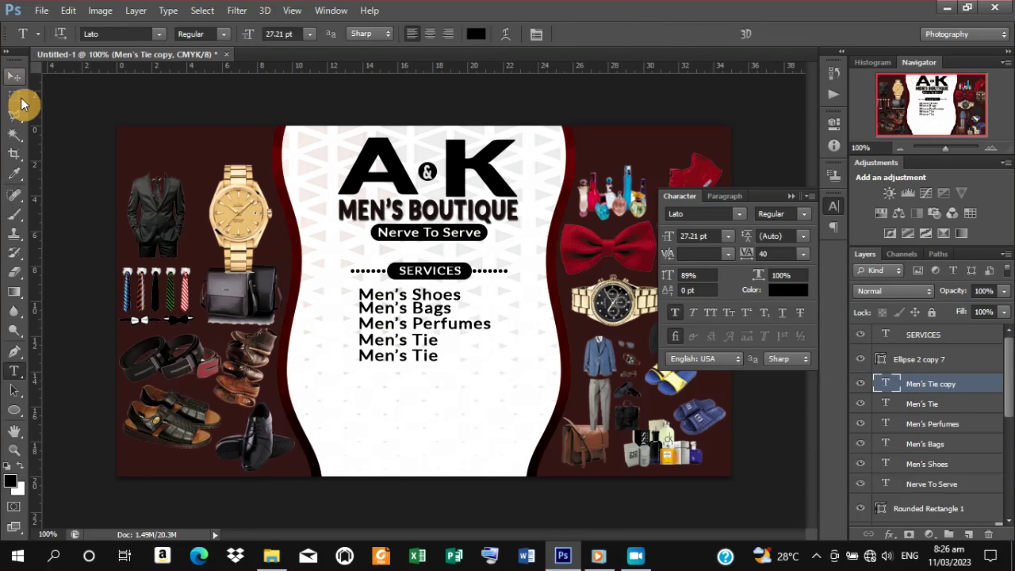
double_click(413, 358)
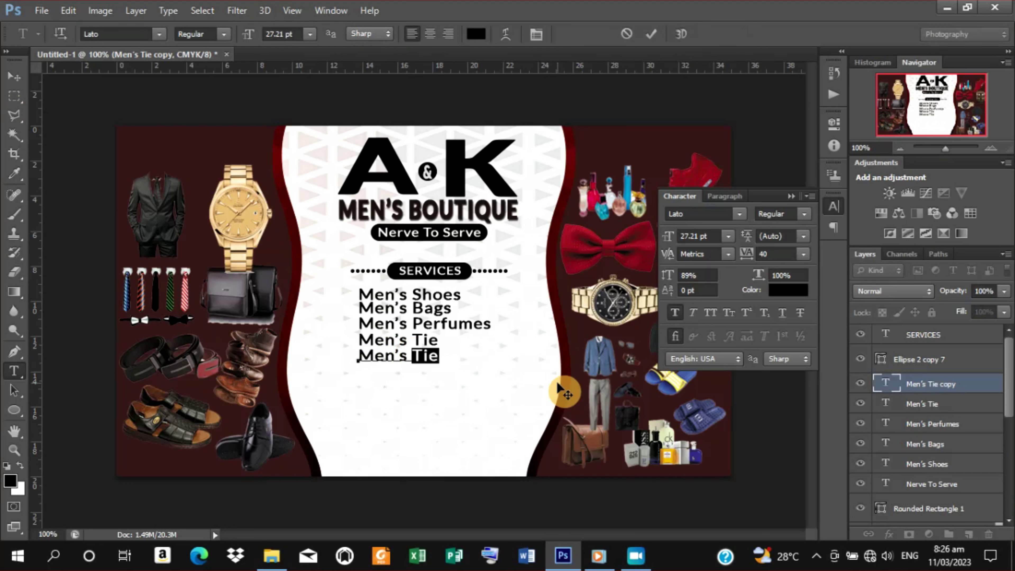
key(BackSpace)
text(B)
text(elt)
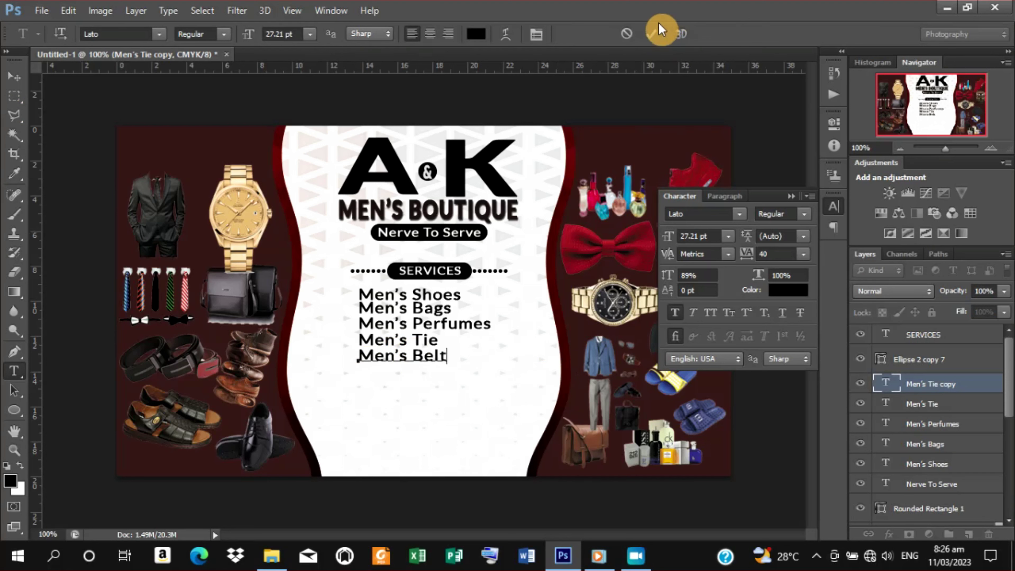
click(653, 31)
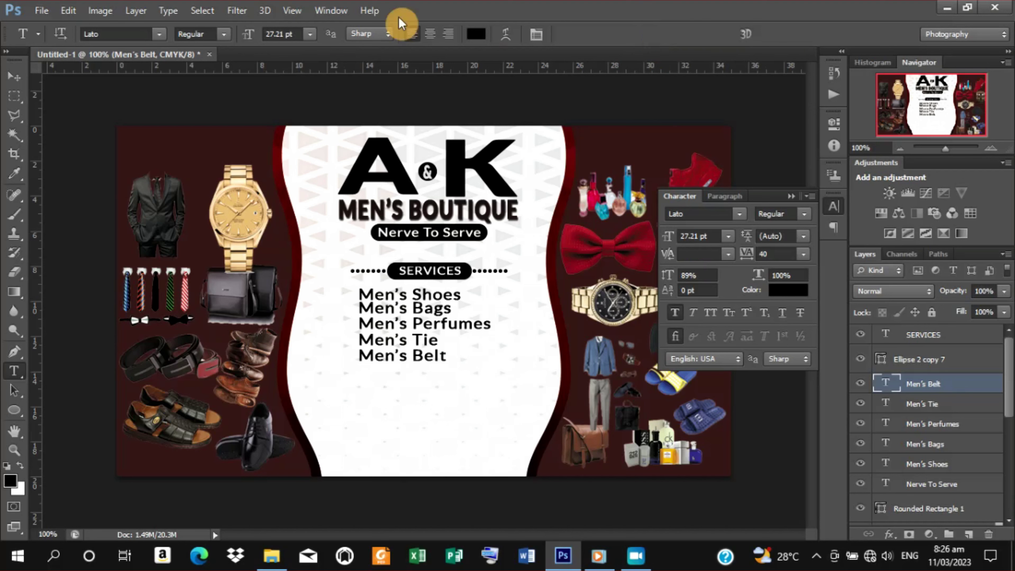
Duplicate Men's Belt and nudge the copy below it.
click(10, 75)
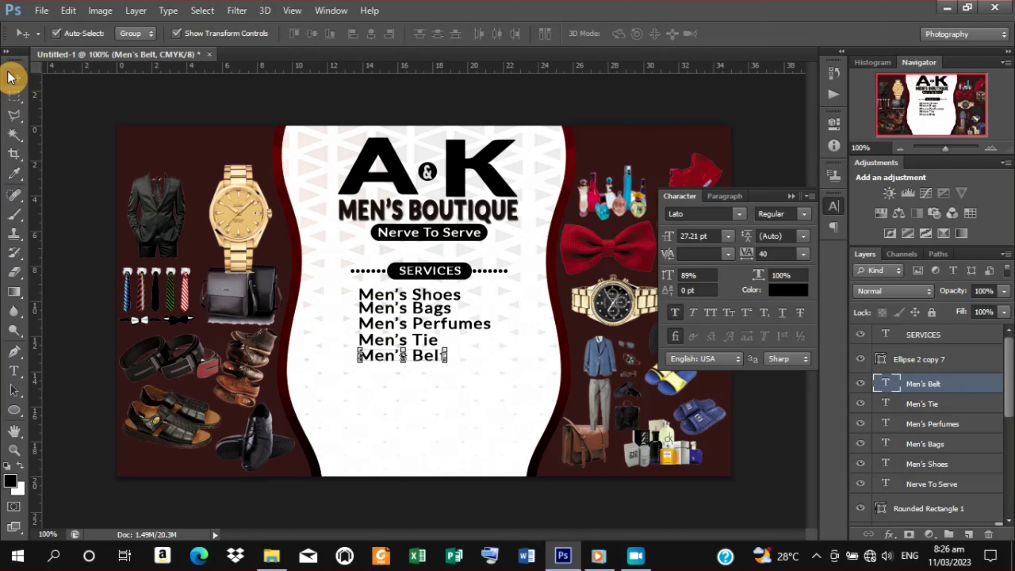
key(ctrl+j)
key(Down)
key(Down)
key(Down)
key(Down)
key(Down)
key(Down)
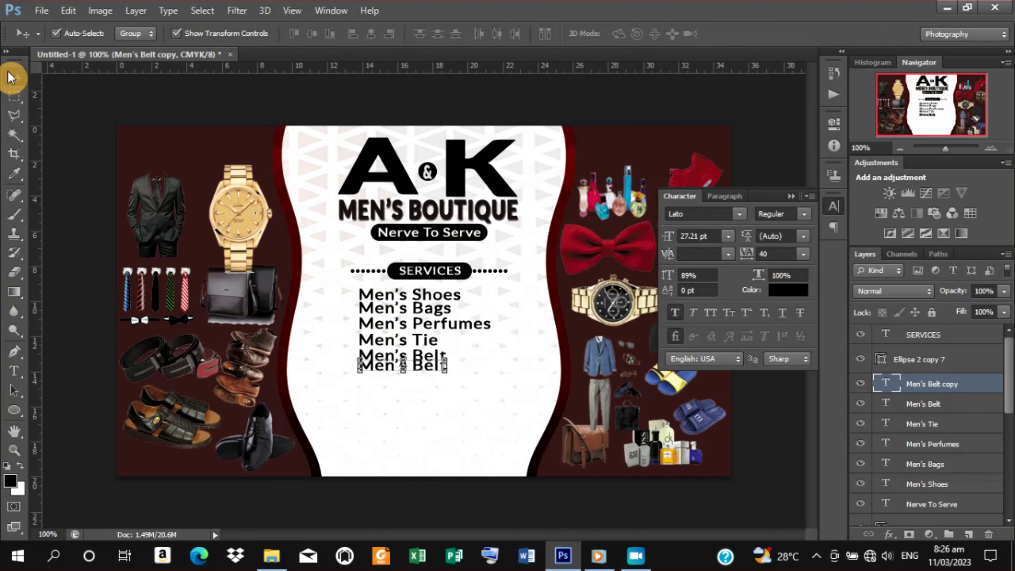
key(Down)
key(Down)
key(Down)
key(Down)
key(Down)
key(Down)
key(Down)
key(Down)
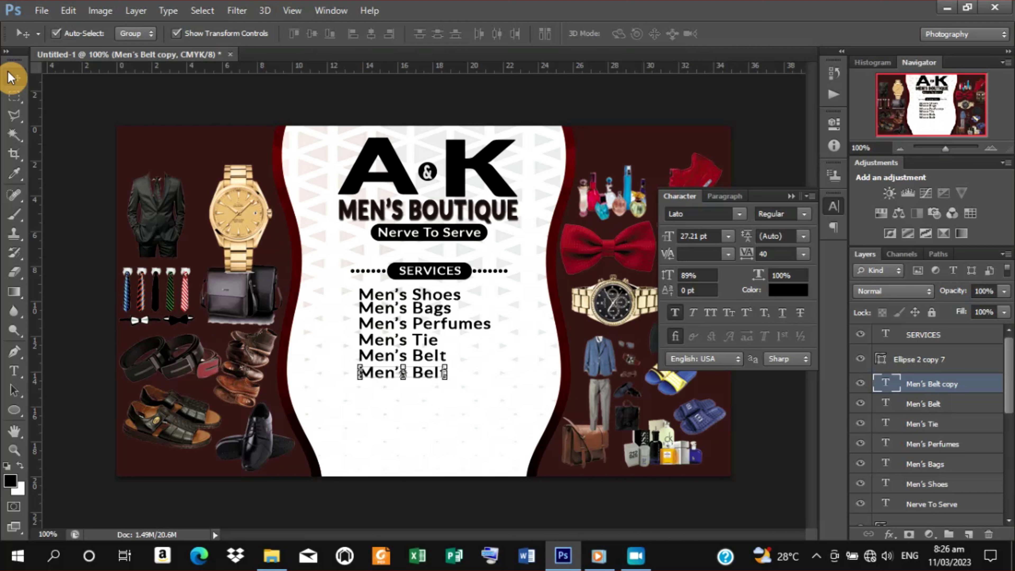
key(t)
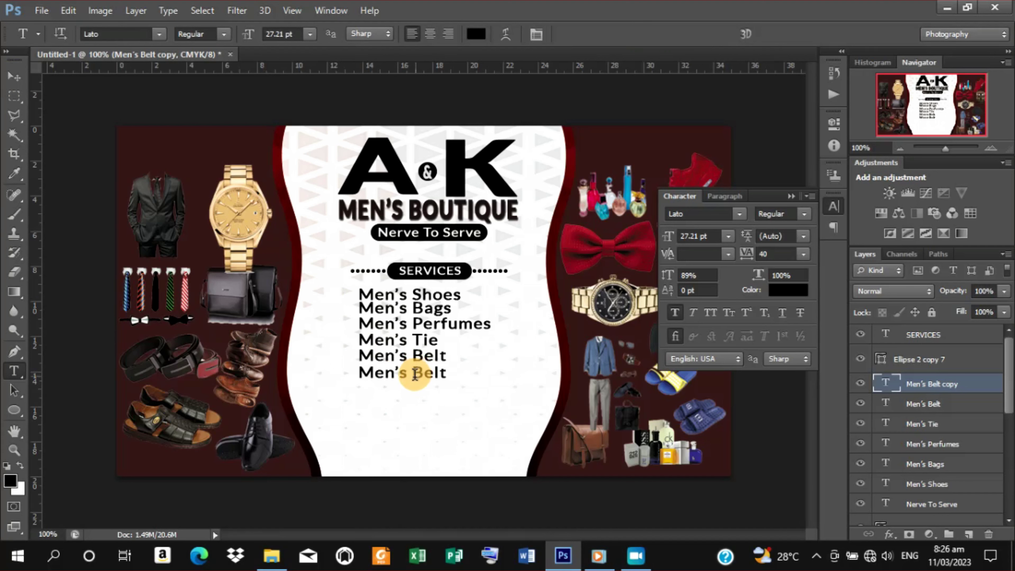
double_click(415, 374)
text(w)
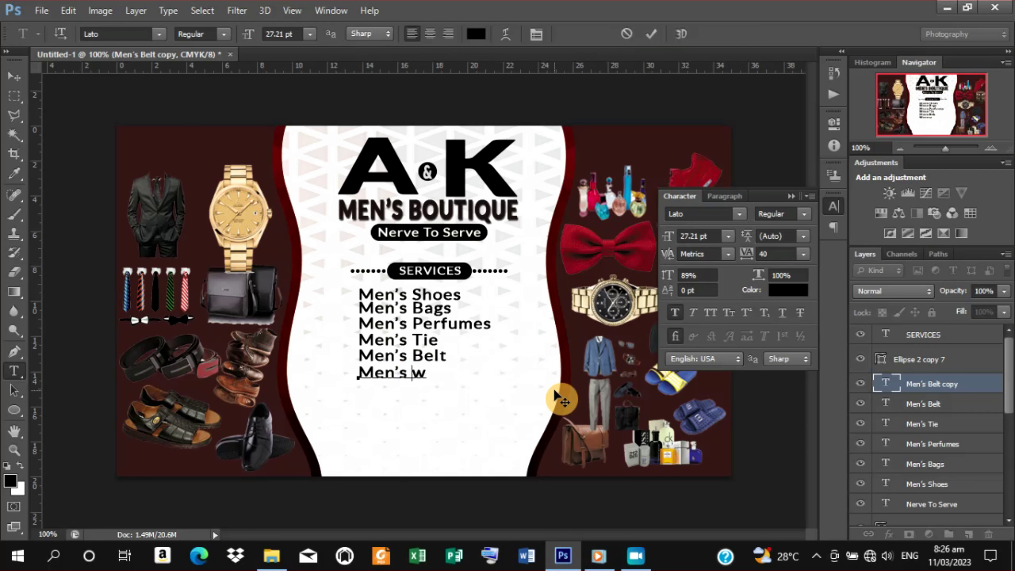
key(BackSpace)
text(Wat)
text(ch)
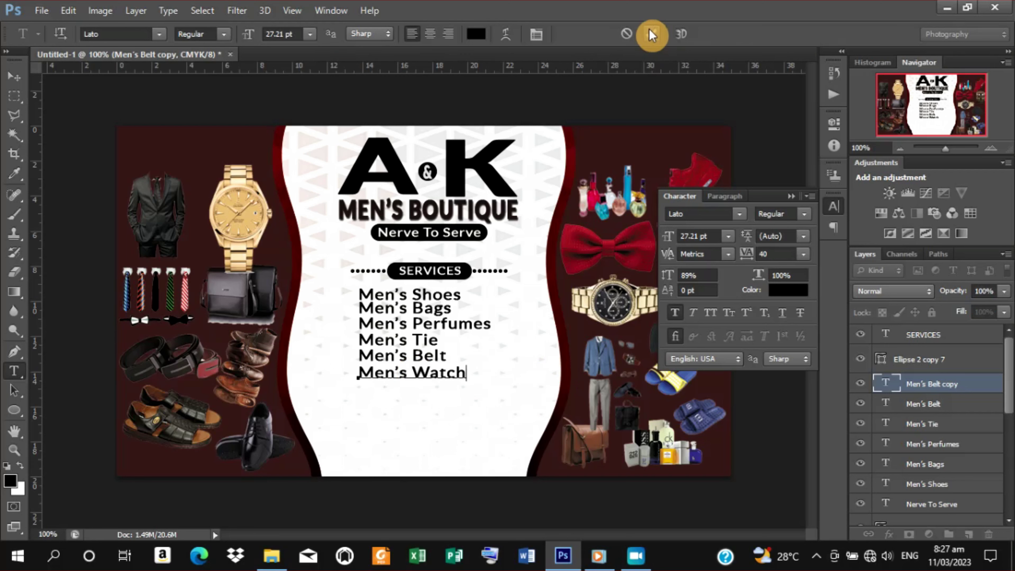
click(652, 34)
click(14, 80)
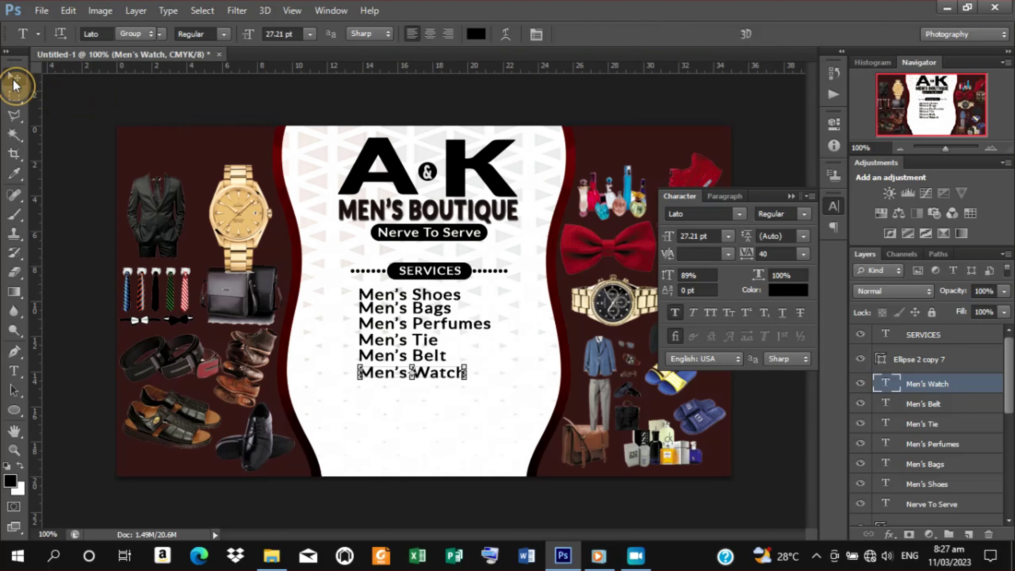
key(ctrl+j)
key(Down)
key(Down)
key(Down)
key(Down)
key(Down)
key(Down)
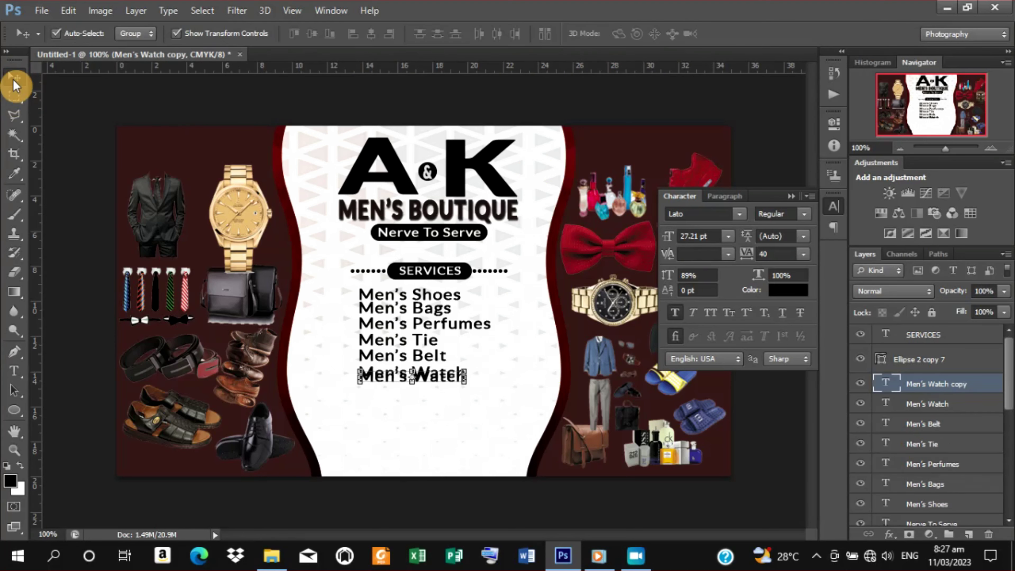
key(Down)
key(Down)
key(Down)
key(Down)
key(Down)
key(Down)
key(t)
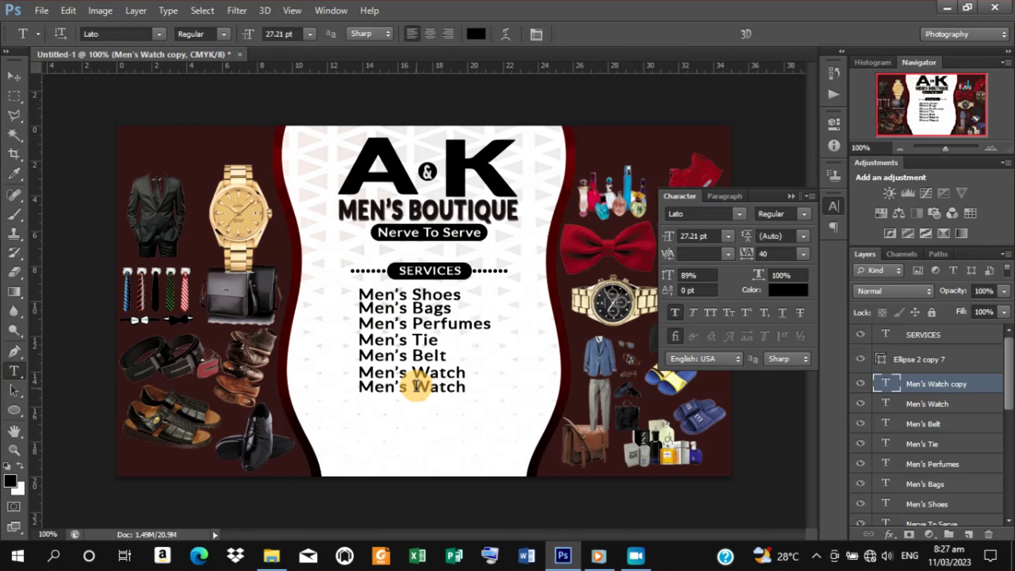
click(363, 388)
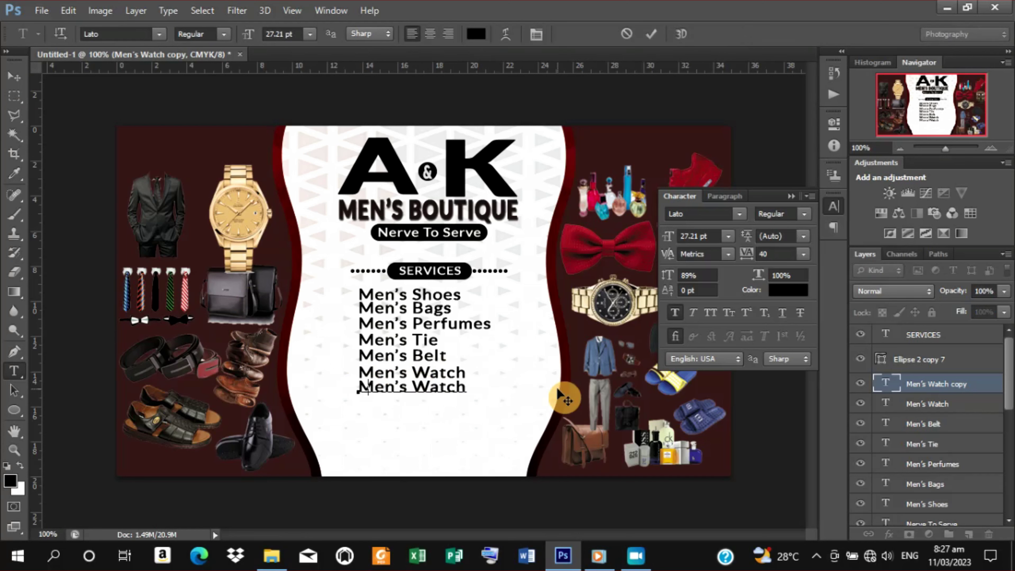
key(ctrl+a)
text(Spect)
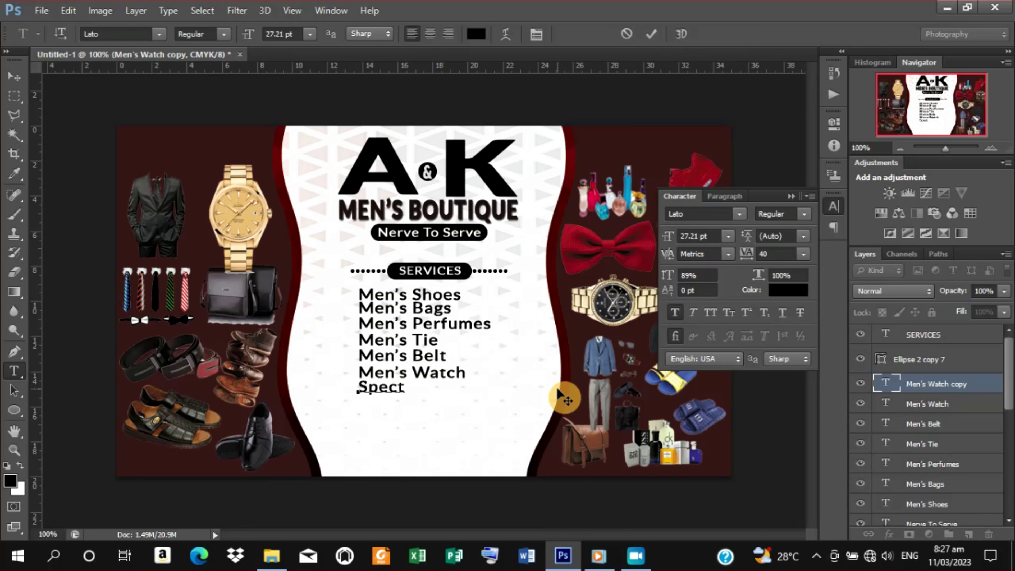
text(acle)
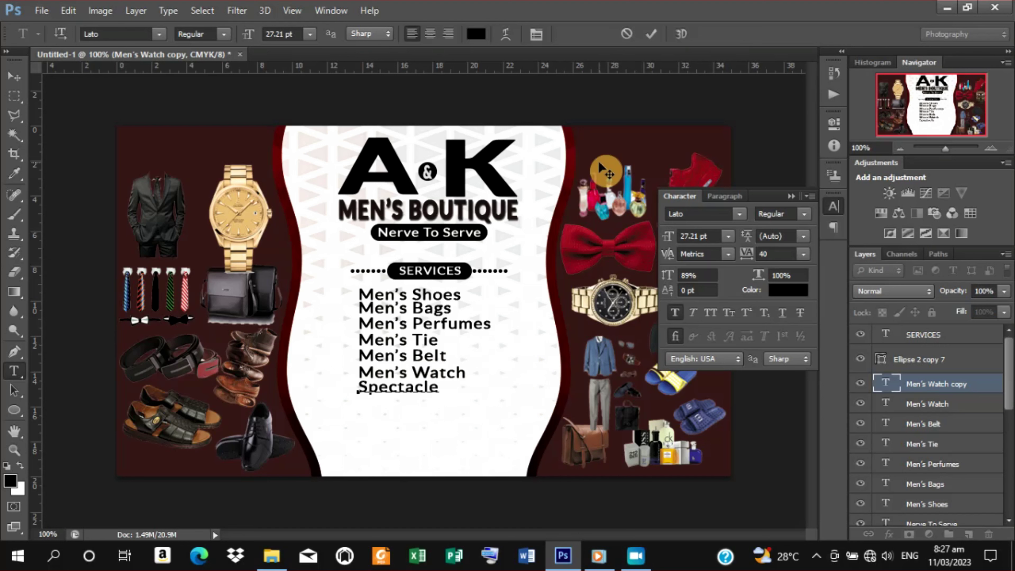
Commit Spectacle and delete "Men's" from the Shoes, Bags and Perfumes lines.
click(651, 37)
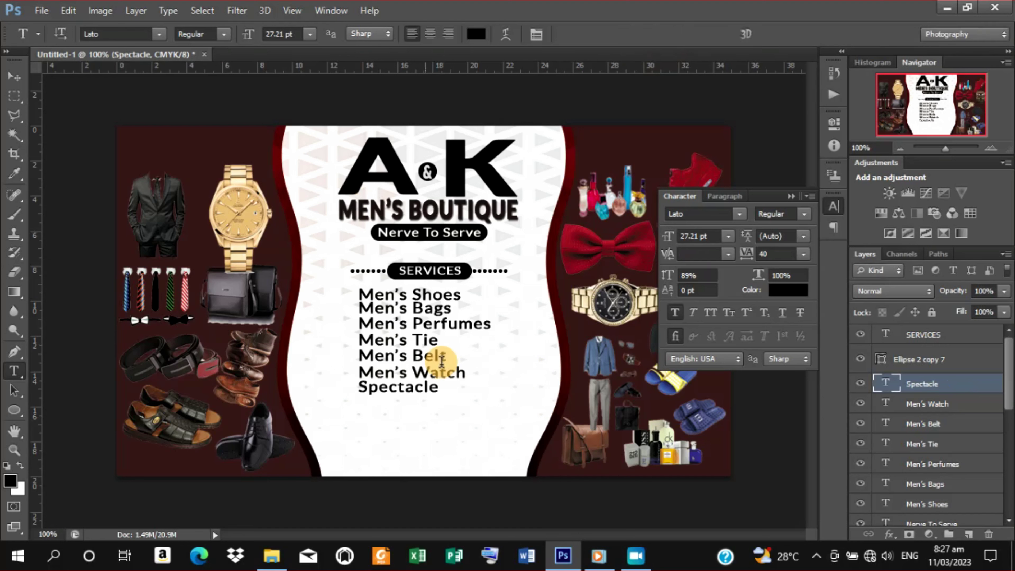
drag(413, 296, 264, 302)
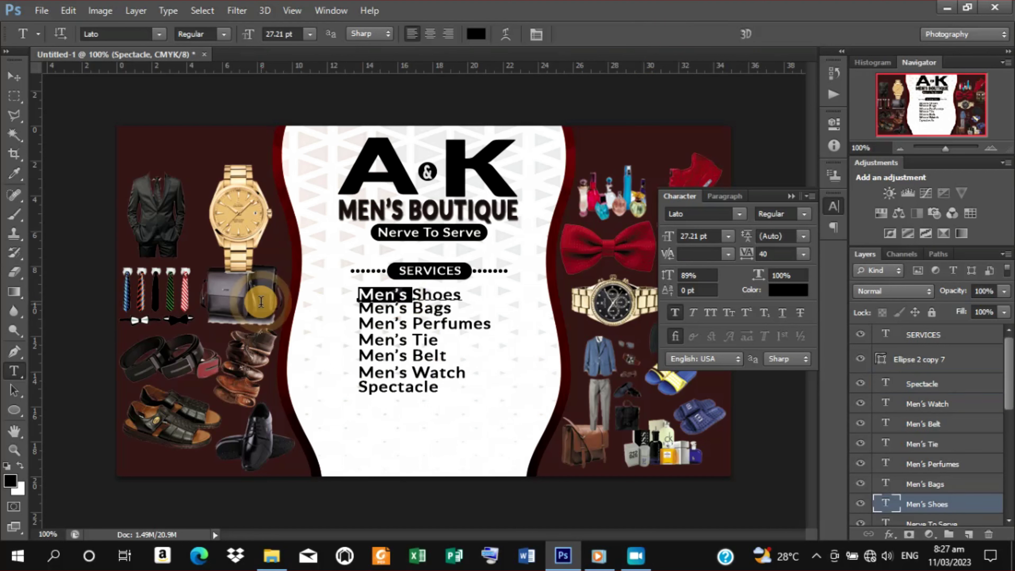
key(BackSpace)
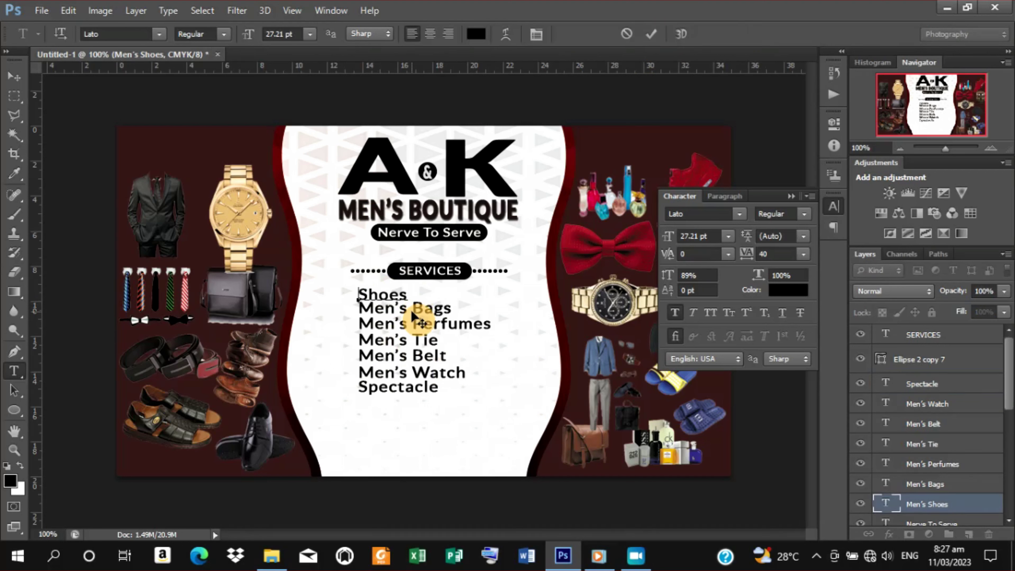
click(651, 34)
drag(413, 307, 278, 318)
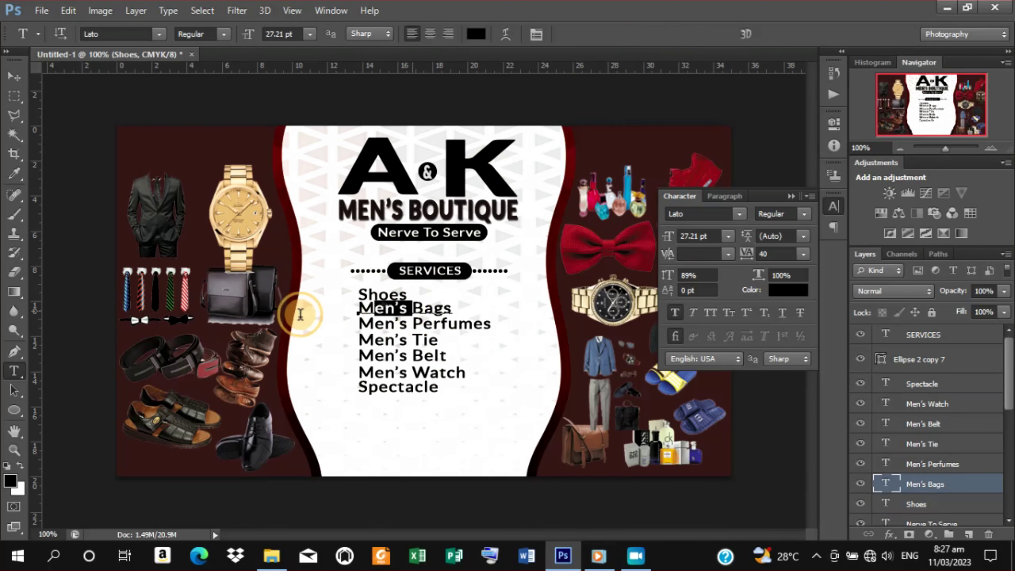
key(BackSpace)
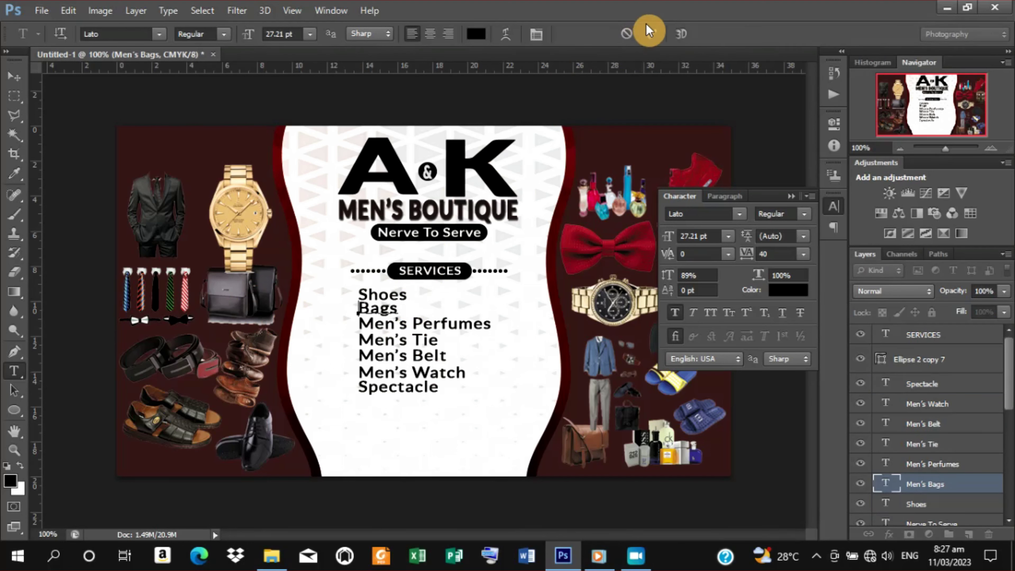
click(650, 33)
drag(414, 324, 354, 325)
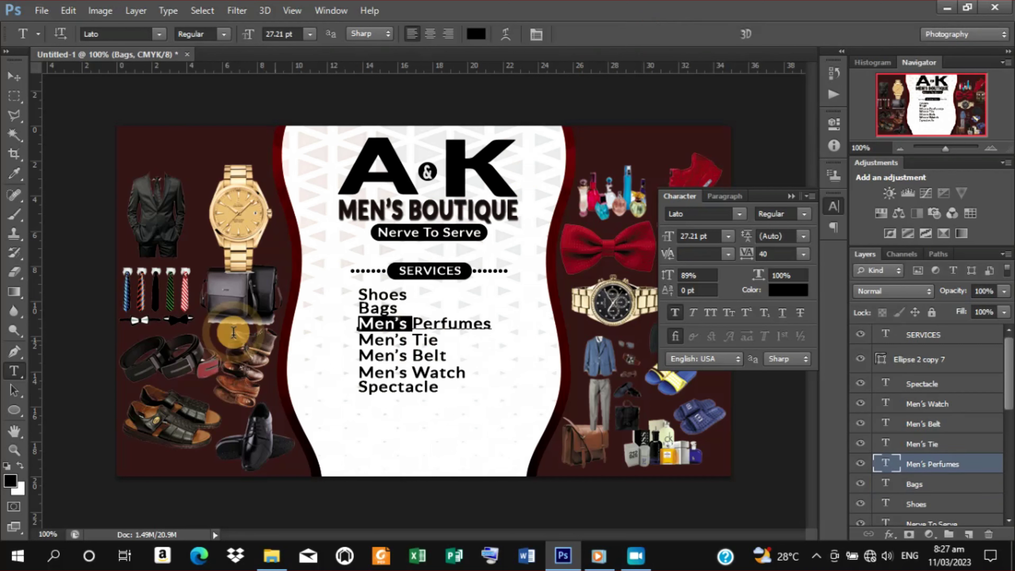
key(BackSpace)
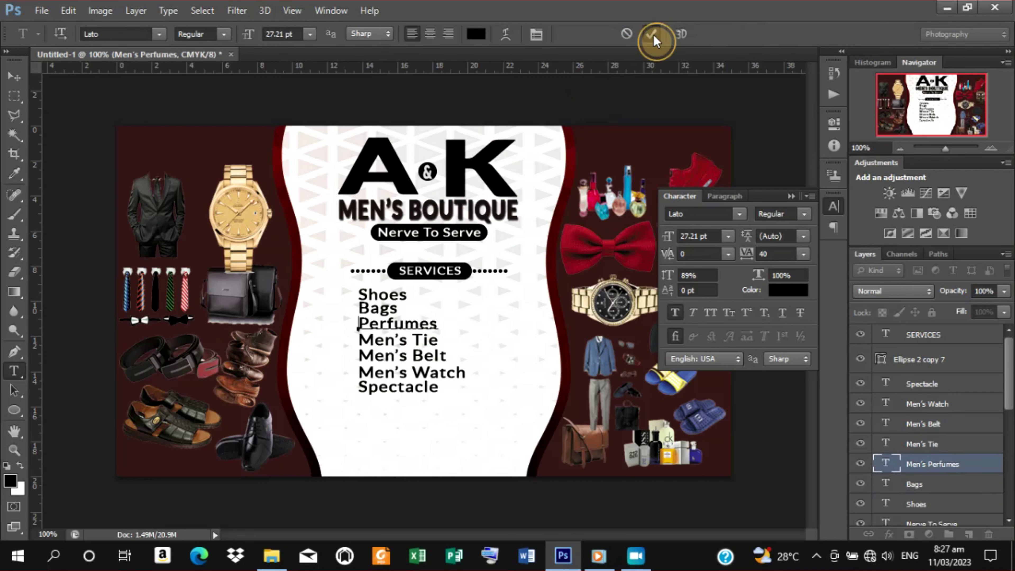
click(651, 33)
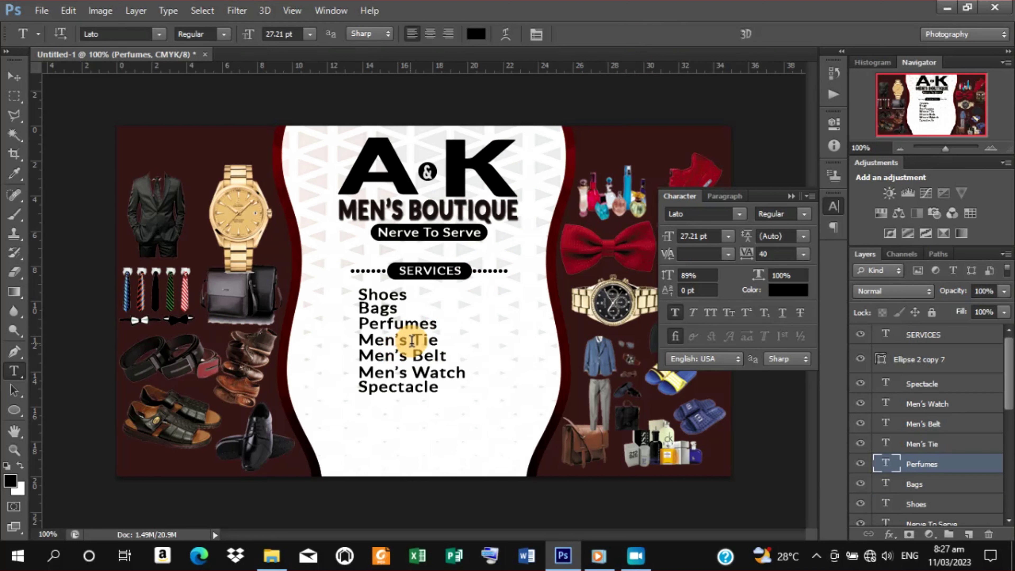
Delete "Men's" from the Tie, Belt and Watch lines.
drag(414, 340, 276, 351)
key(BackSpace)
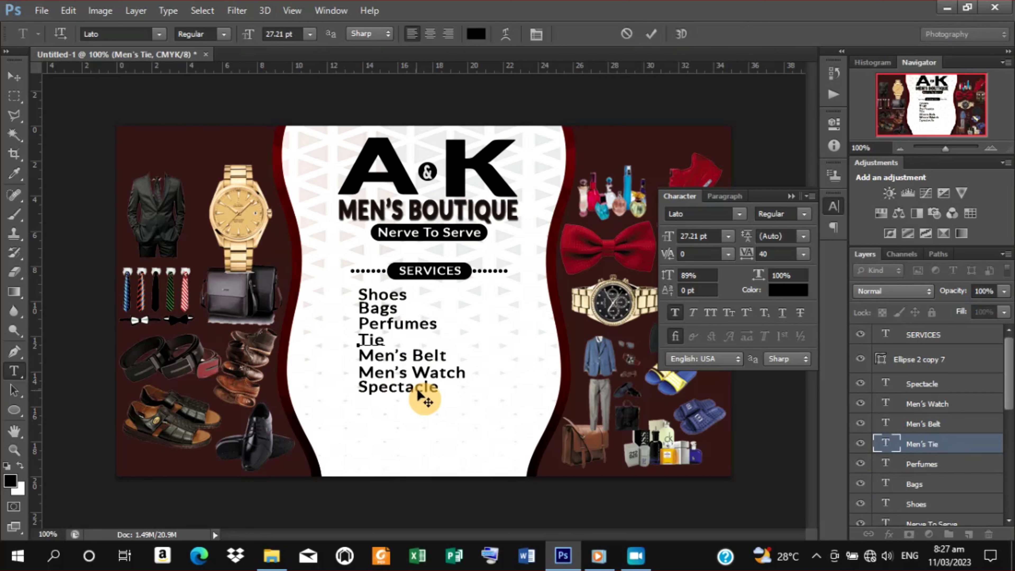
click(652, 34)
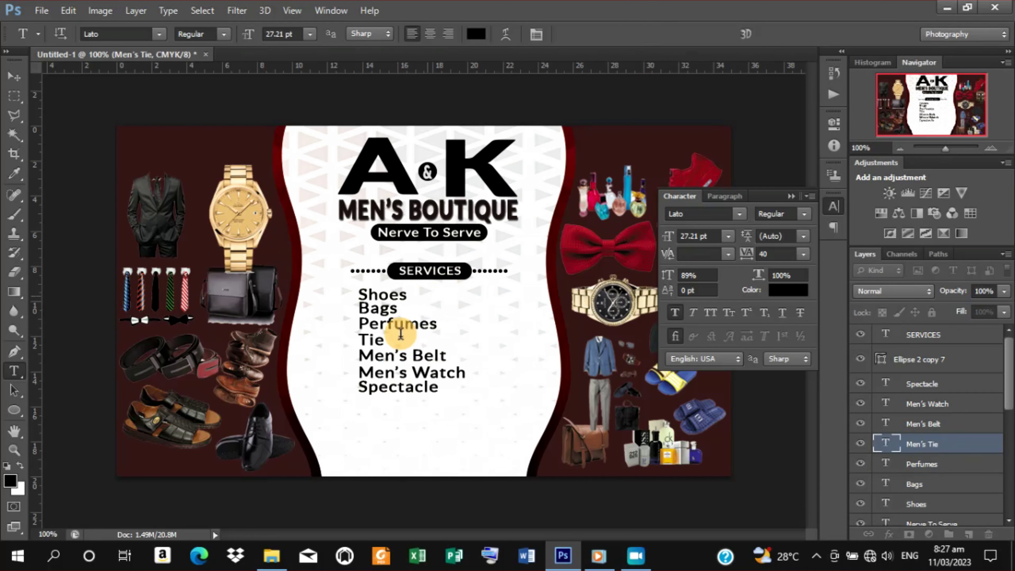
drag(411, 357, 275, 364)
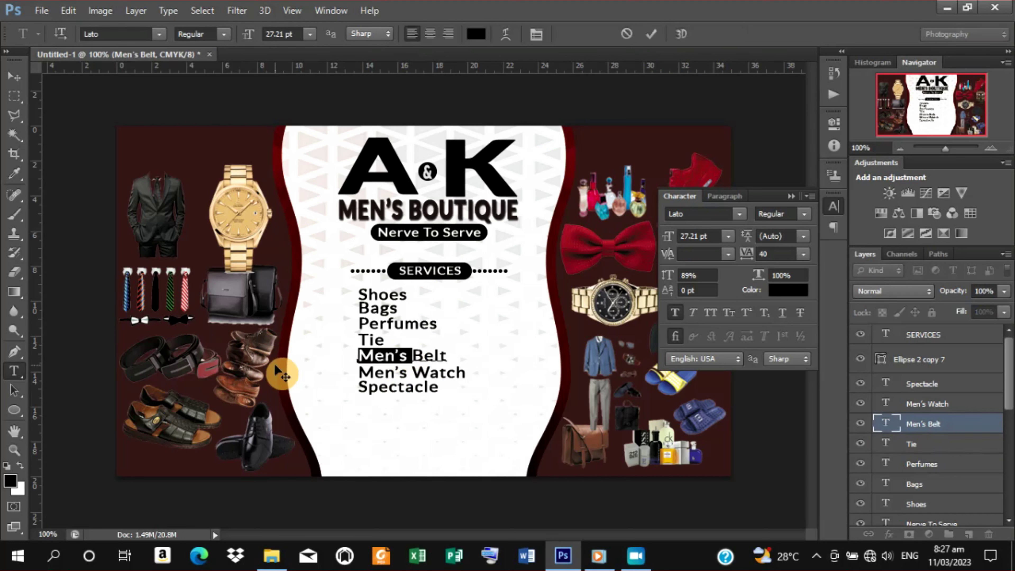
key(BackSpace)
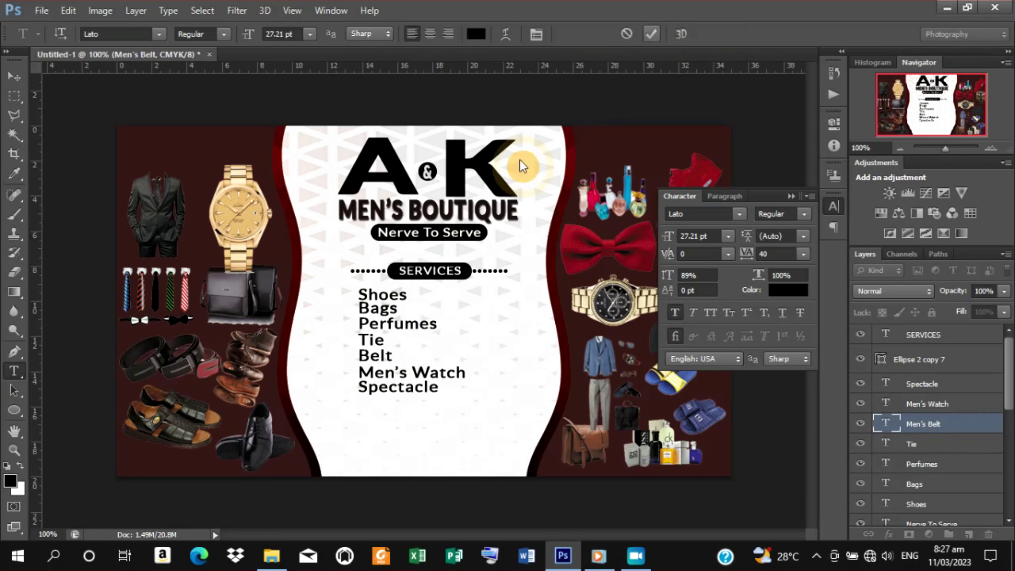
click(520, 160)
drag(413, 373, 247, 383)
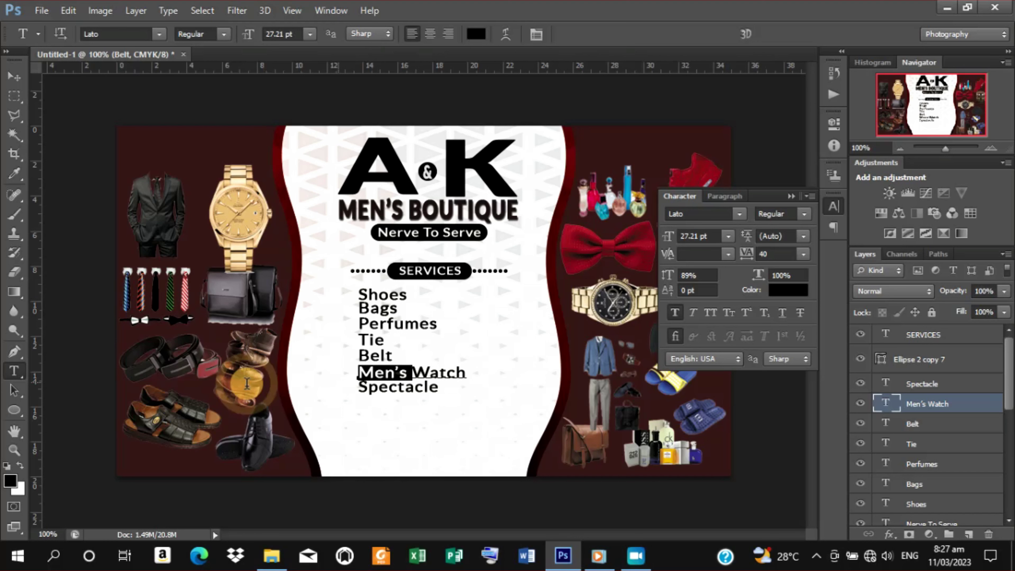
key(BackSpace)
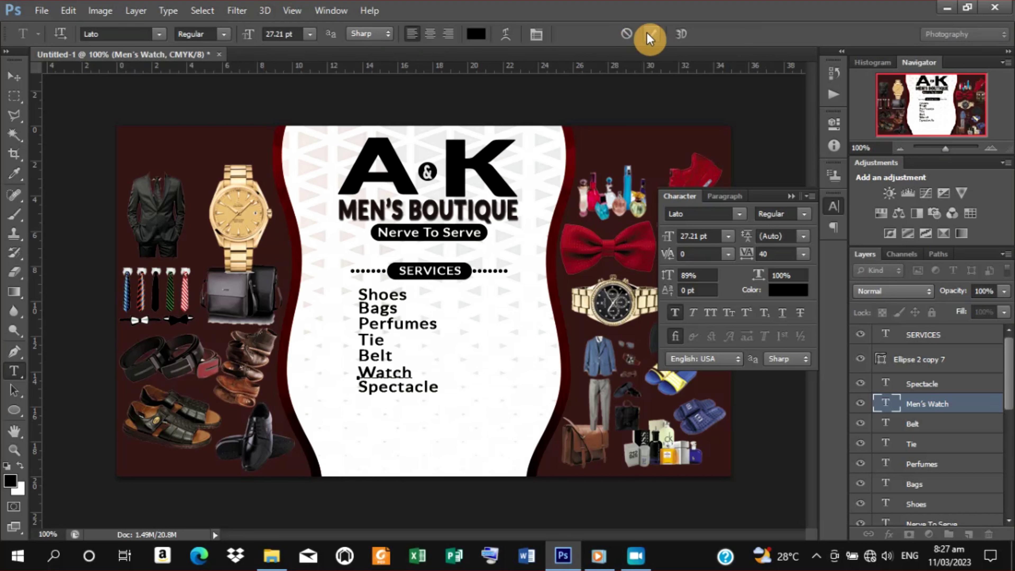
click(650, 38)
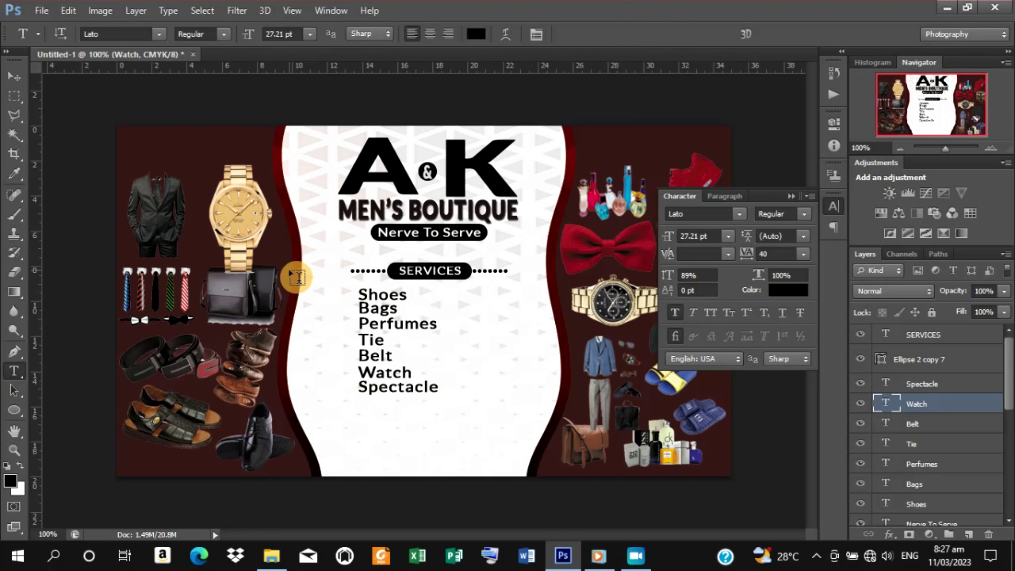
Select the Shoes through Spectacle layers and nudge the list down.
click(28, 79)
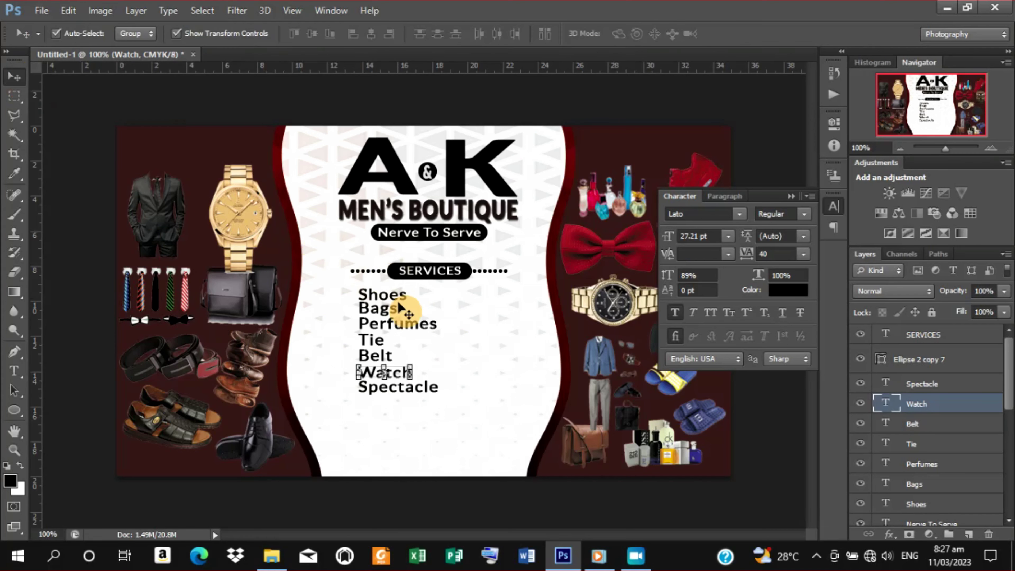
click(931, 386)
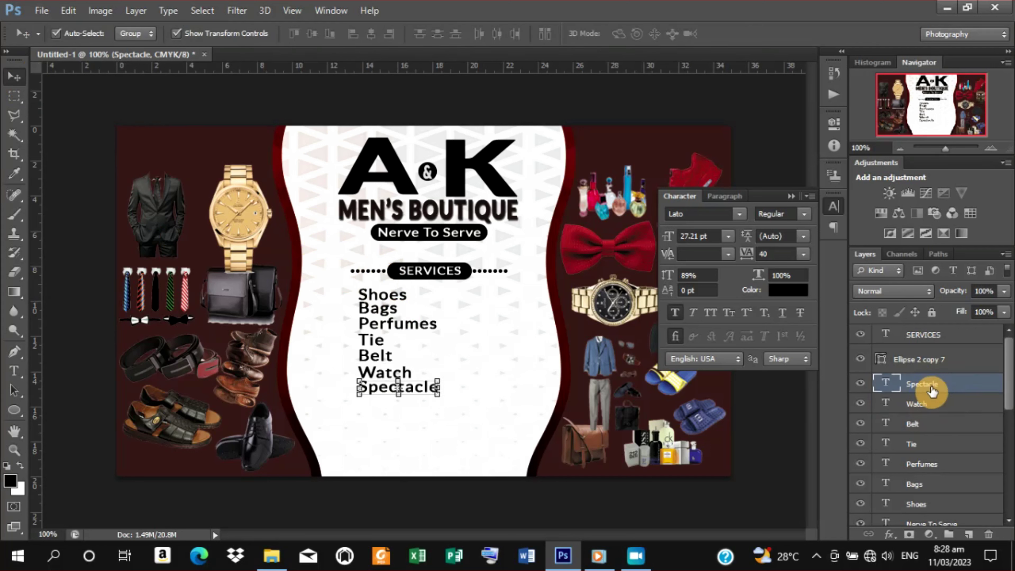
shift+click(941, 506)
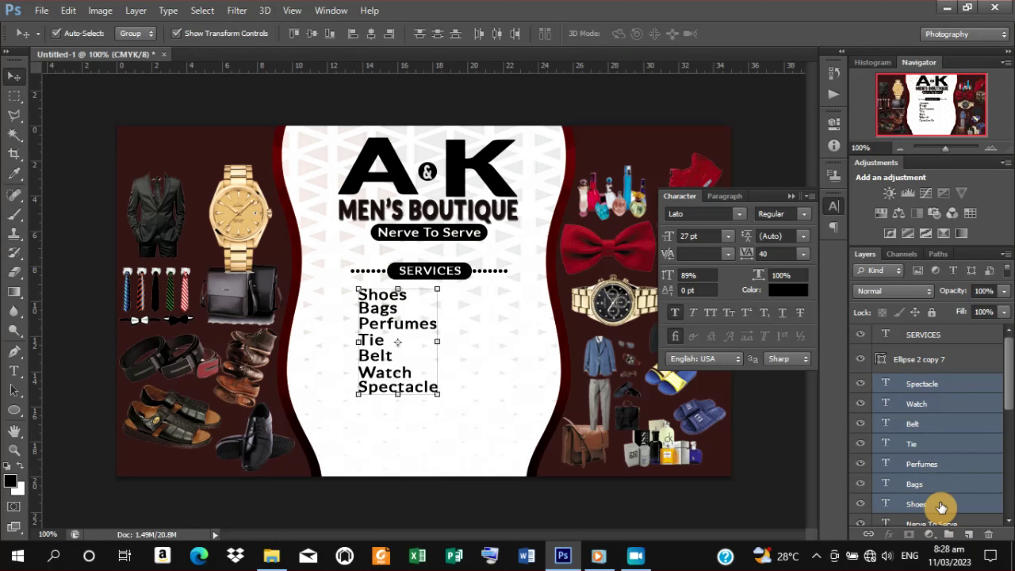
key(Down)
key(Down)
key(Down)
key(Down)
key(Down)
key(Down)
key(Down)
key(Down)
key(Down)
key(Down)
key(Down)
key(Down)
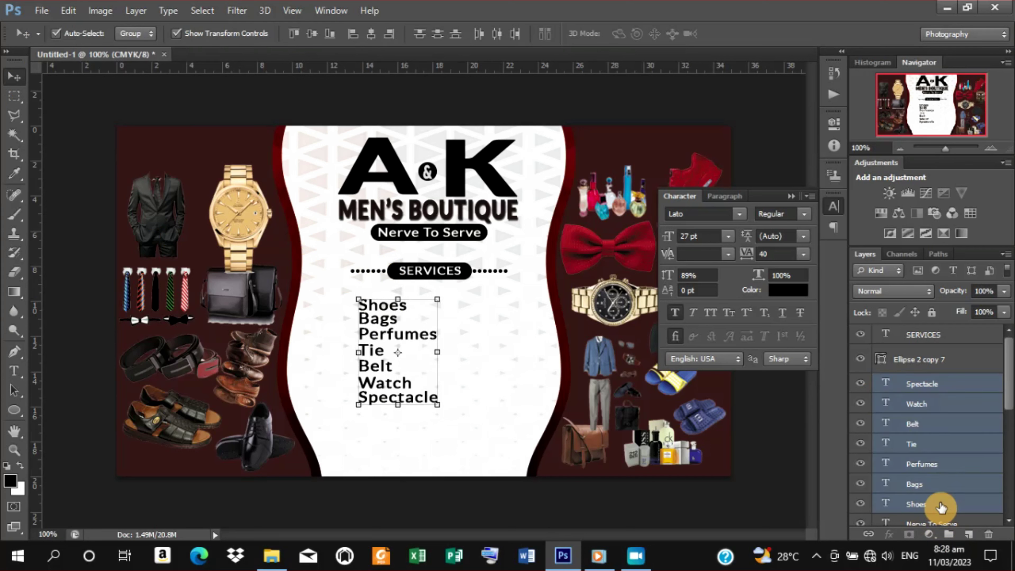
key(Down)
key(Down)
key(Down)
key(Down)
key(Down)
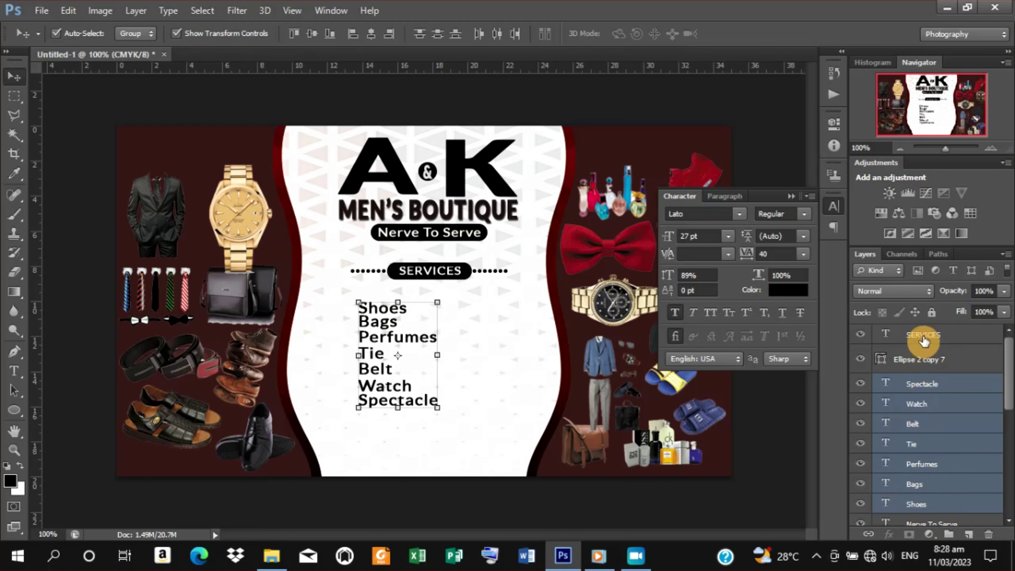
Nudge the SERVICES heading and its Ellipse 2 copy 7 down together.
click(923, 336)
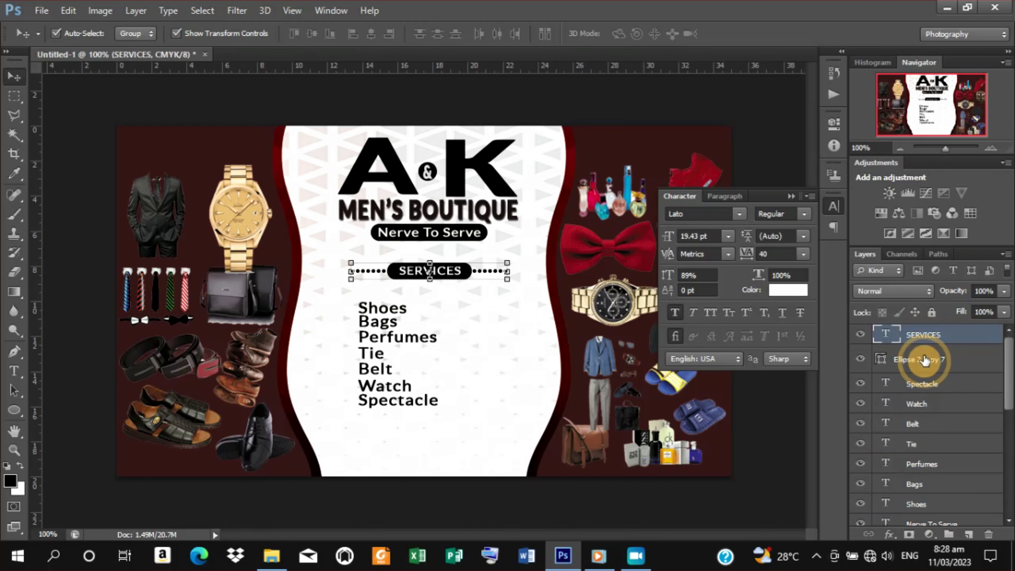
shift+click(924, 360)
key(Down)
key(Down)
key(Down)
key(Down)
key(Down)
key(Down)
key(Down)
key(Down)
key(Down)
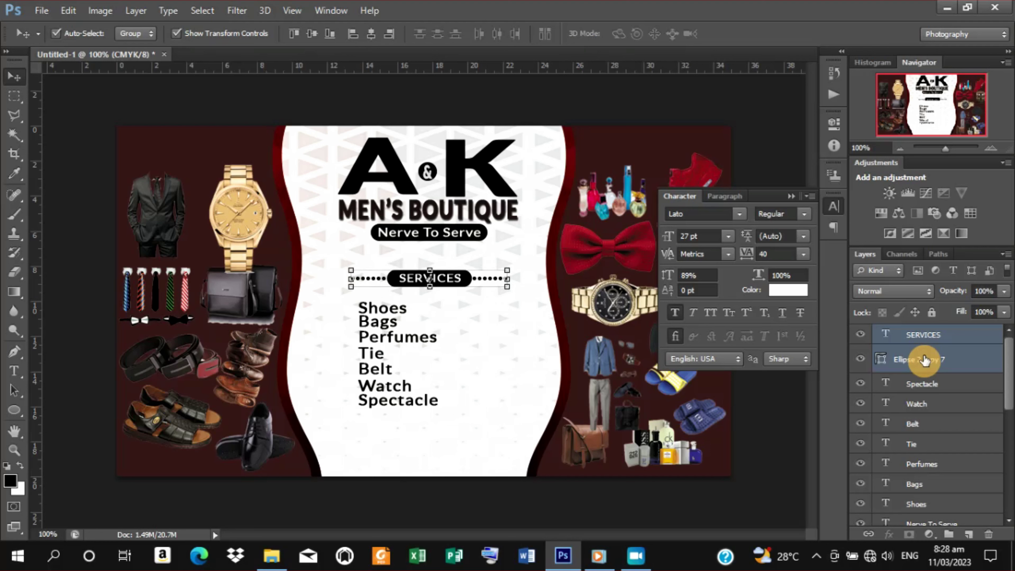
key(Down)
key(Down)
key(Down)
key(Down)
key(Down)
key(Down)
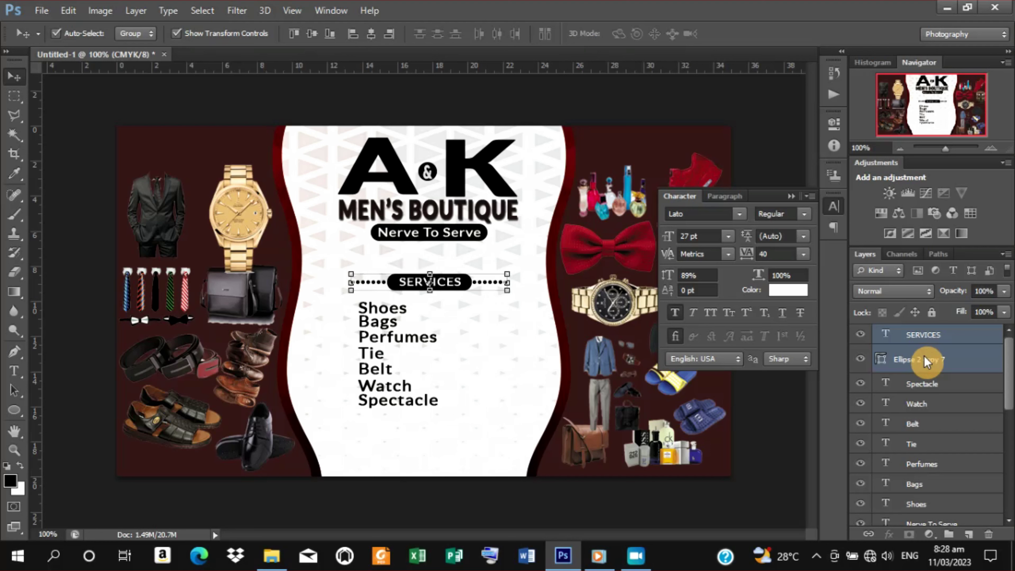
Reselect all seven service lines and nudge them slightly right.
click(928, 386)
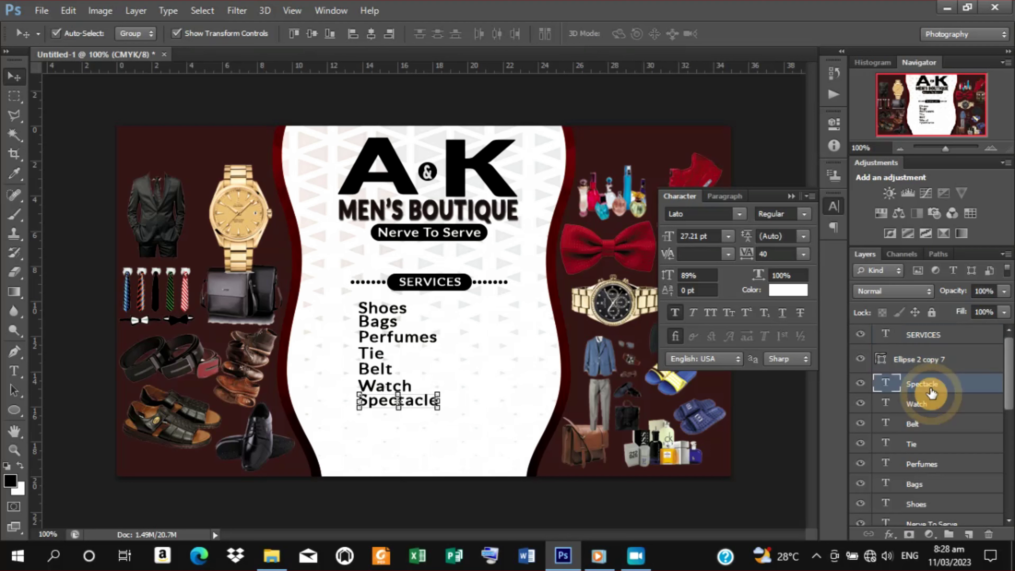
shift+click(935, 506)
key(Right)
key(Right)
key(Right)
key(Right)
key(Right)
key(Right)
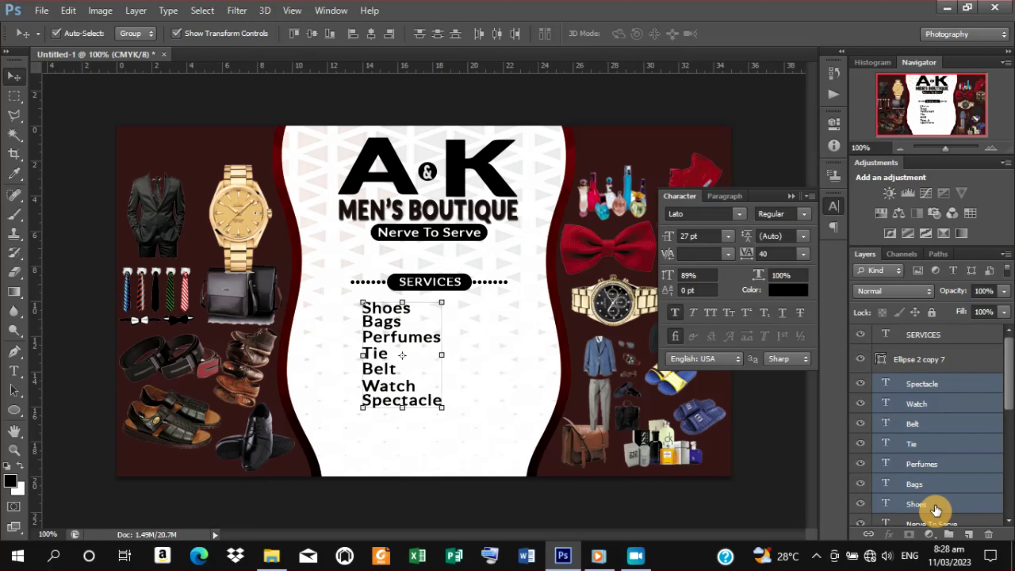
key(Right)
key(Right)
key(Right)
key(Right)
key(Right)
key(Right)
key(Right)
key(Right)
key(Right)
key(Right)
key(Right)
key(Right)
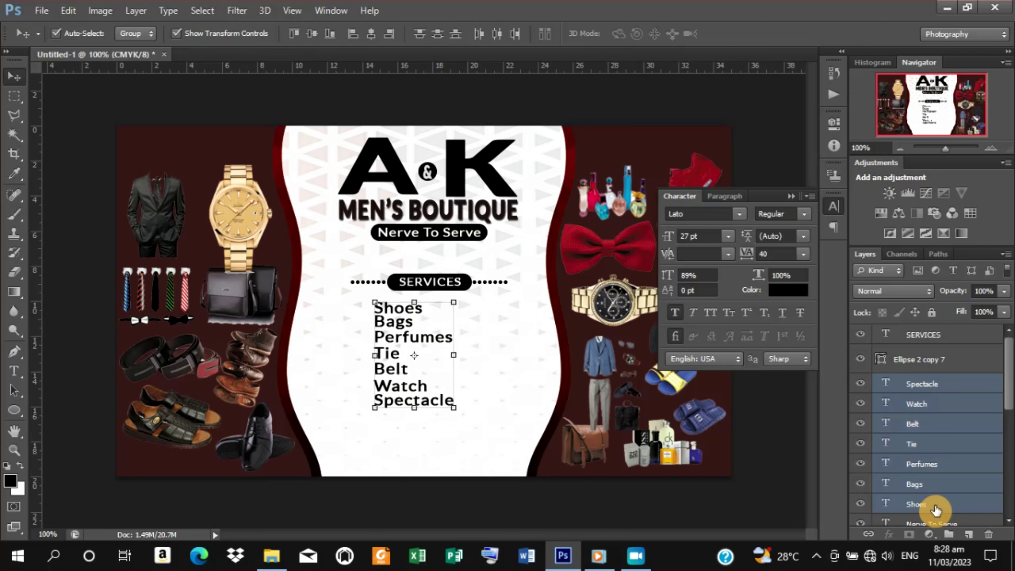
key(Right)
key(Right)
key(Right)
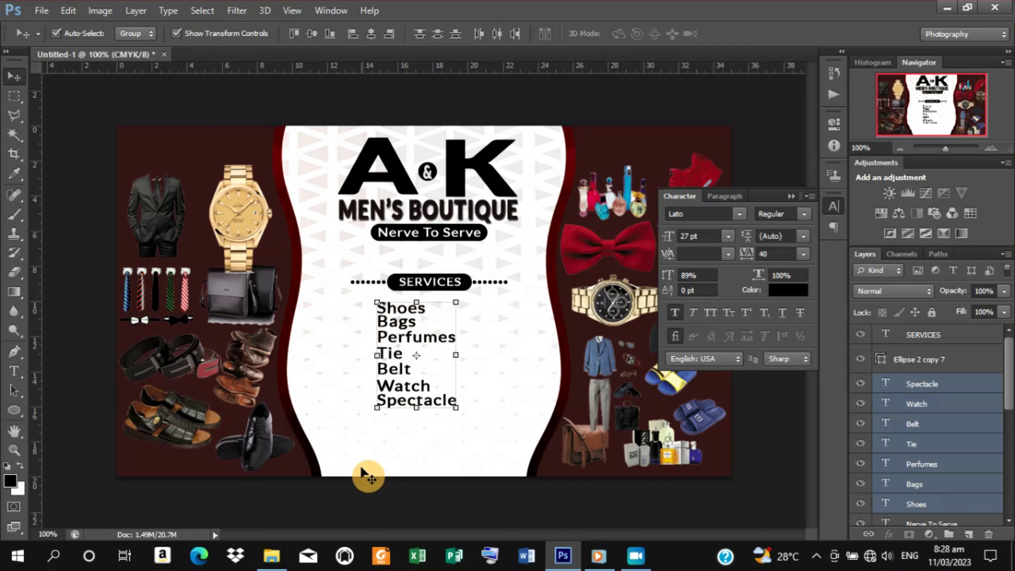
Nudge the Perfumes and Spectacle lines slightly down.
click(346, 515)
click(425, 269)
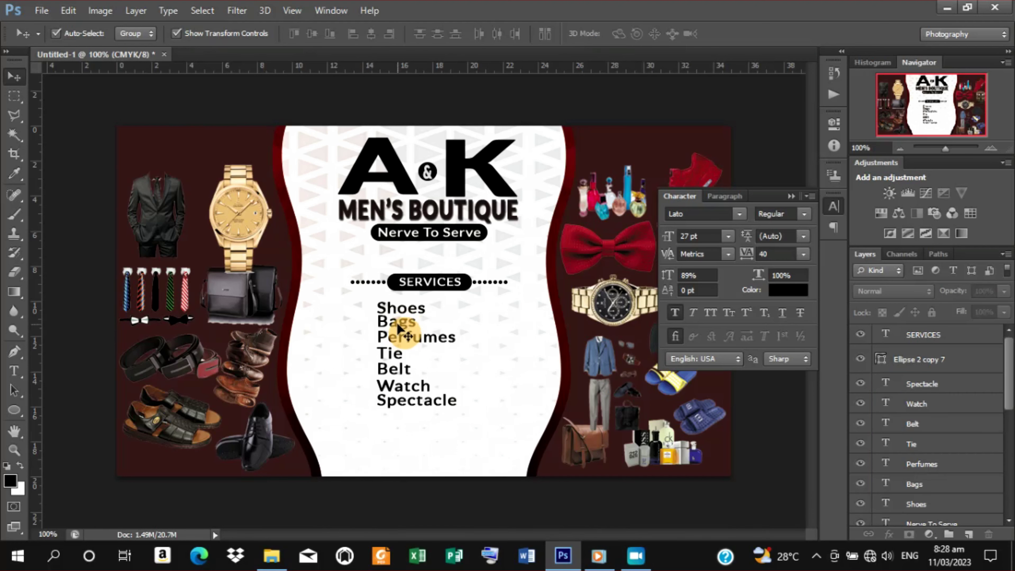
click(397, 323)
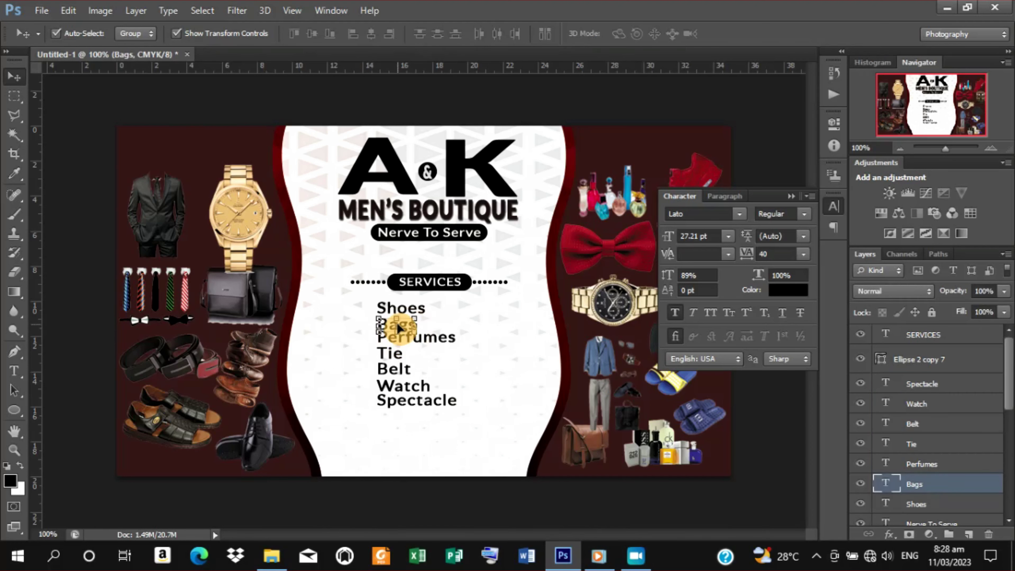
click(377, 507)
key(alt+bracketright)
key(Down)
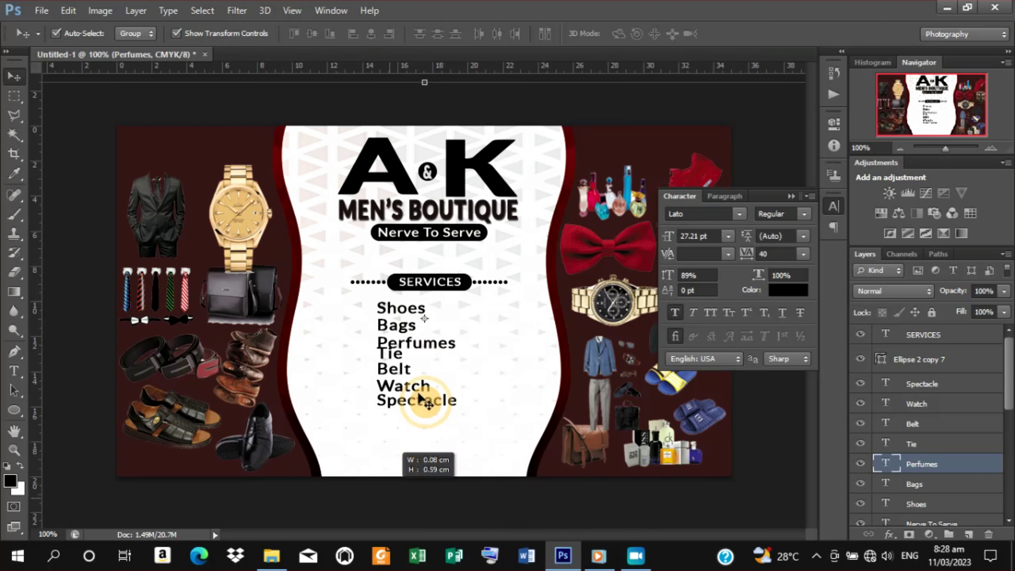
click(420, 398)
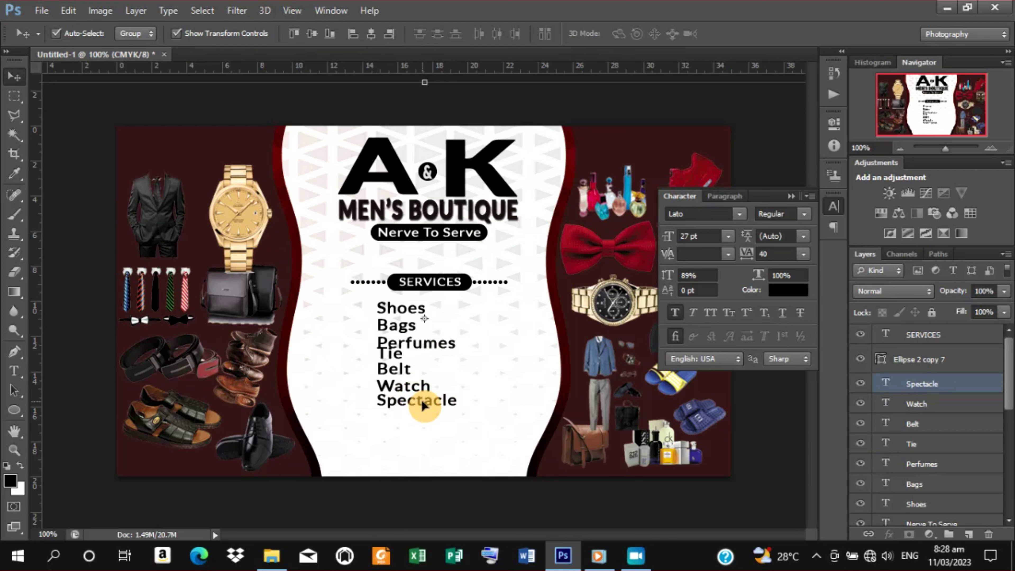
key(Down)
key(Down)
key(Down)
key(Down)
key(Down)
key(Down)
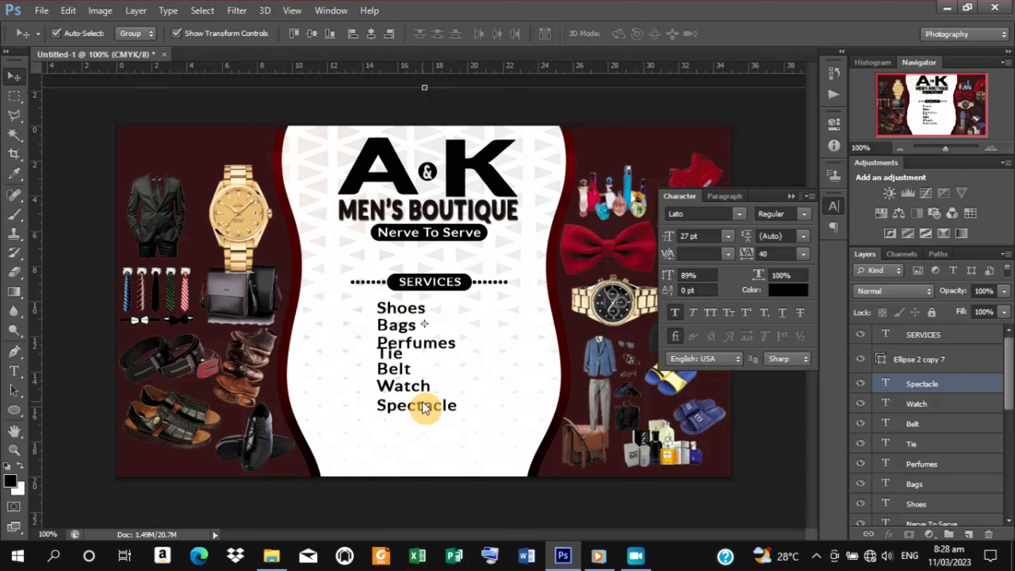
click(505, 426)
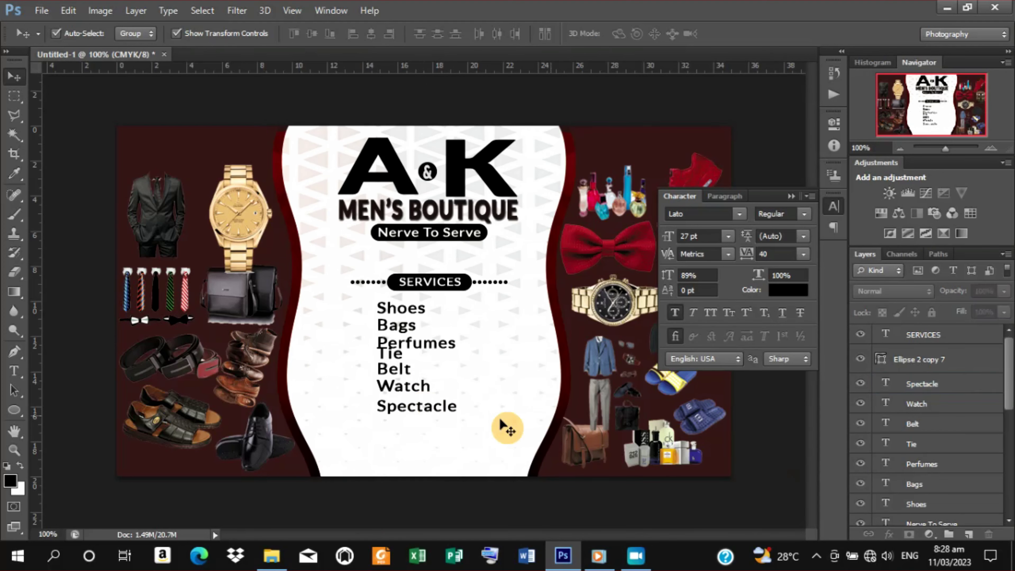
Lower Watch slightly and shift Tie down toward Belt.
click(408, 390)
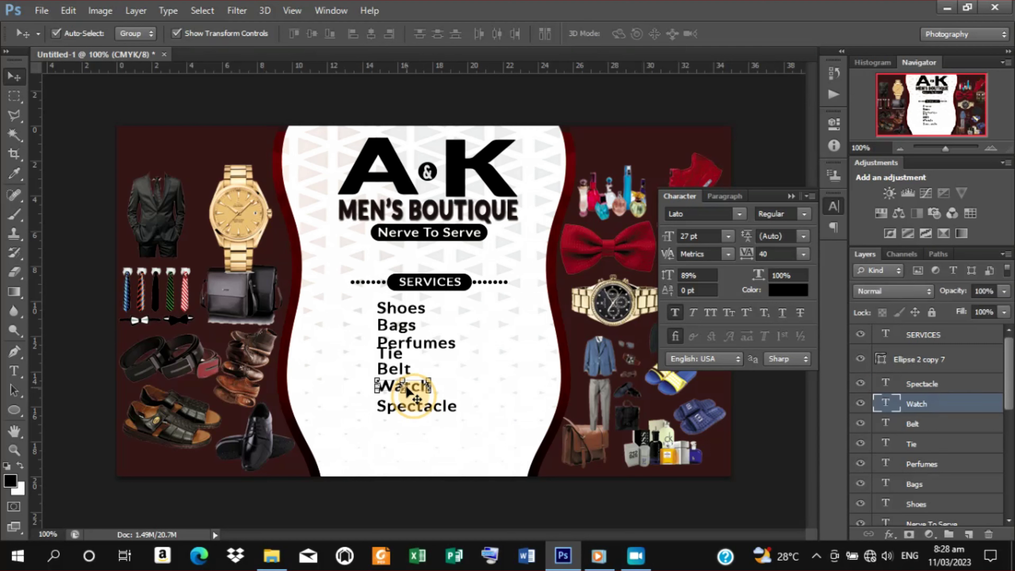
drag(407, 391, 408, 391)
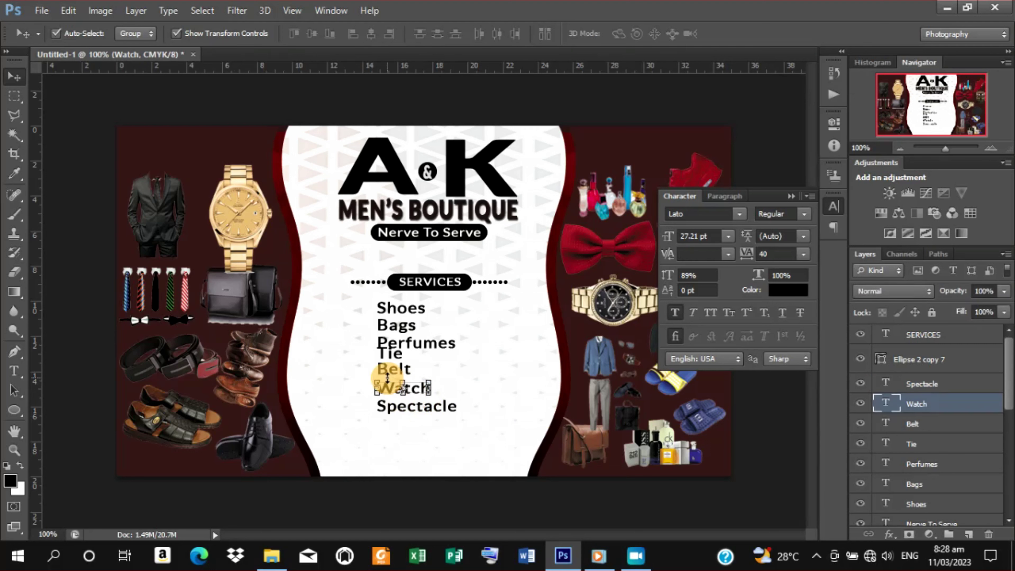
click(766, 401)
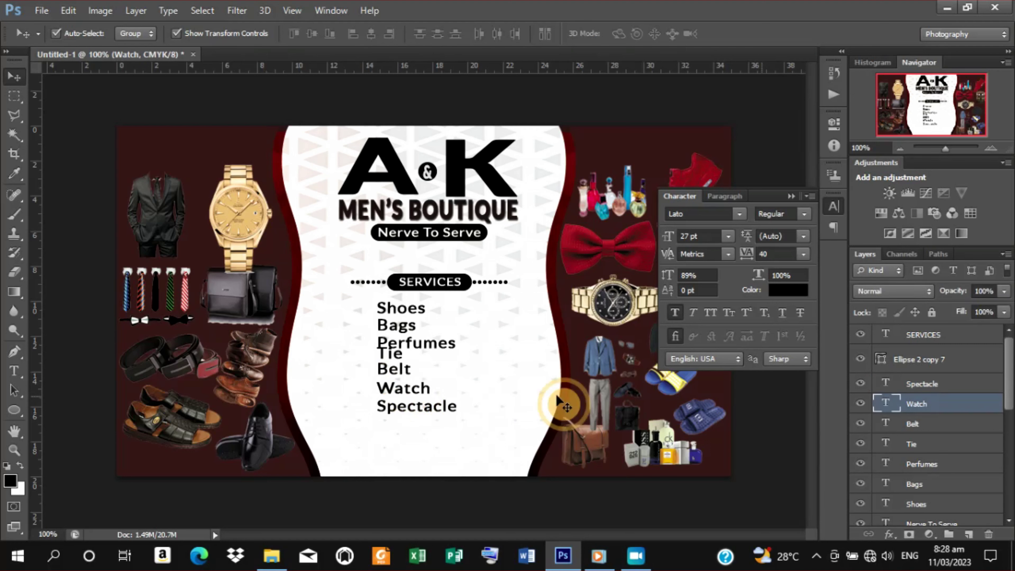
click(400, 376)
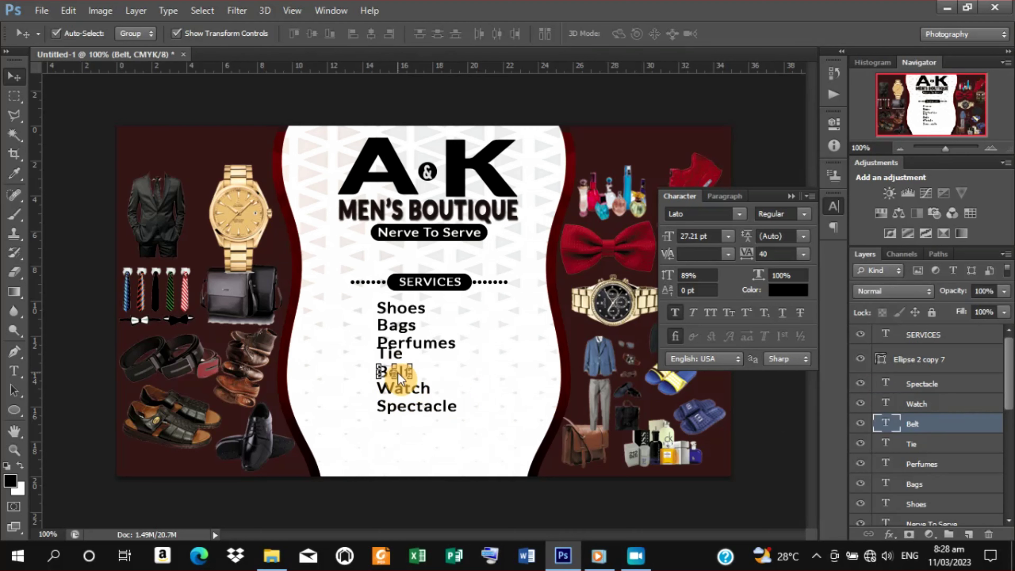
click(787, 408)
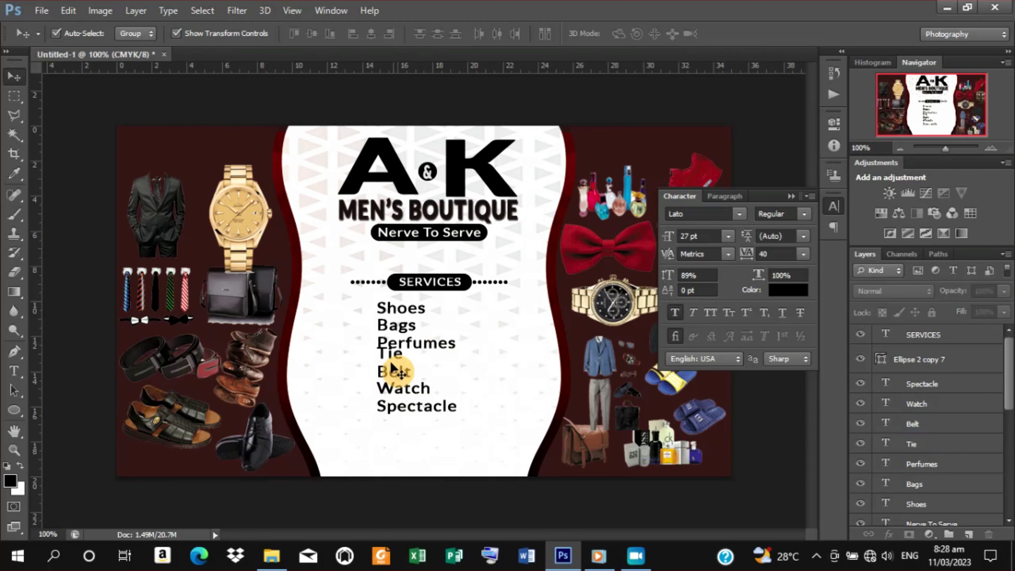
click(394, 356)
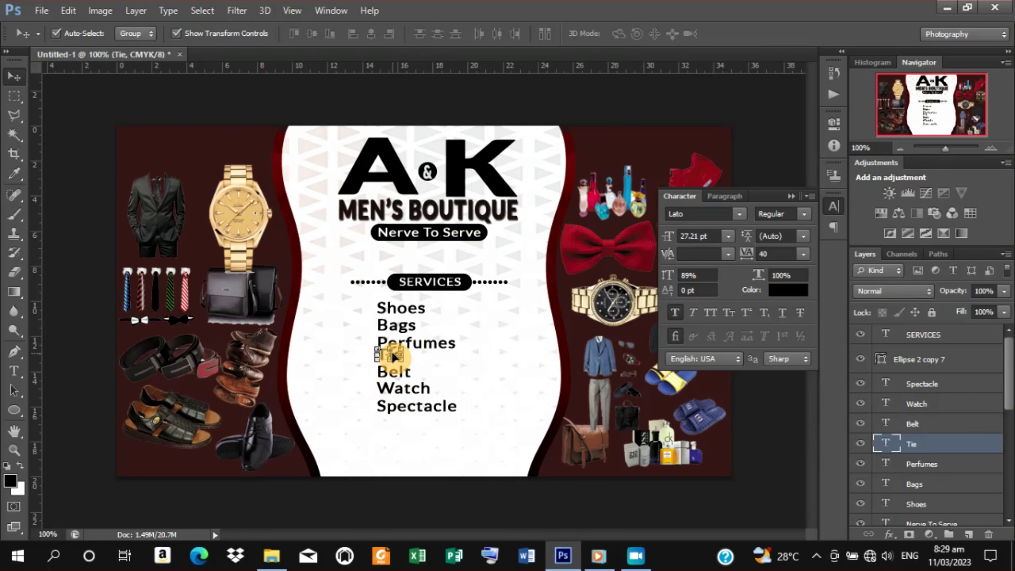
key(shift+Down)
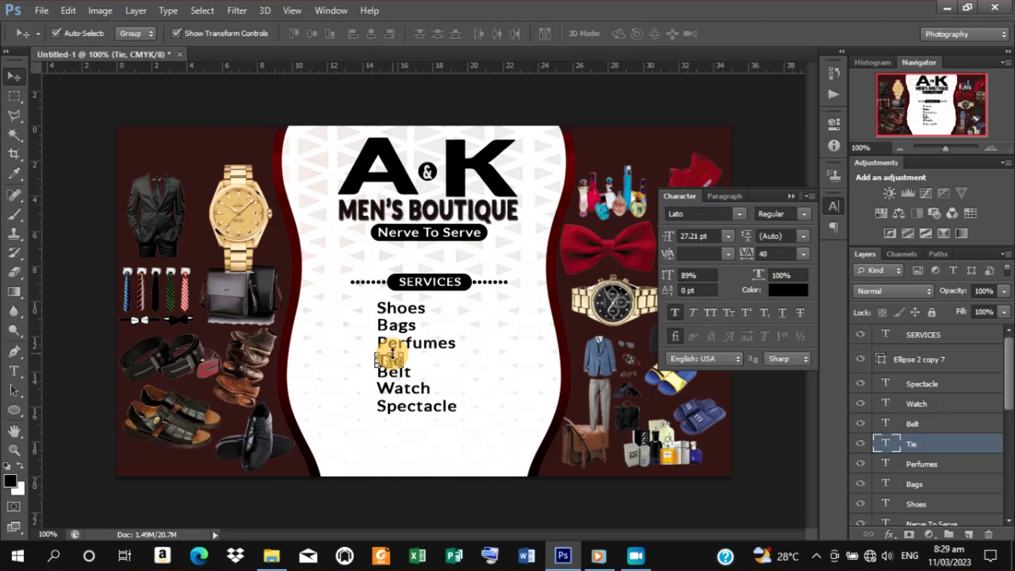
click(744, 420)
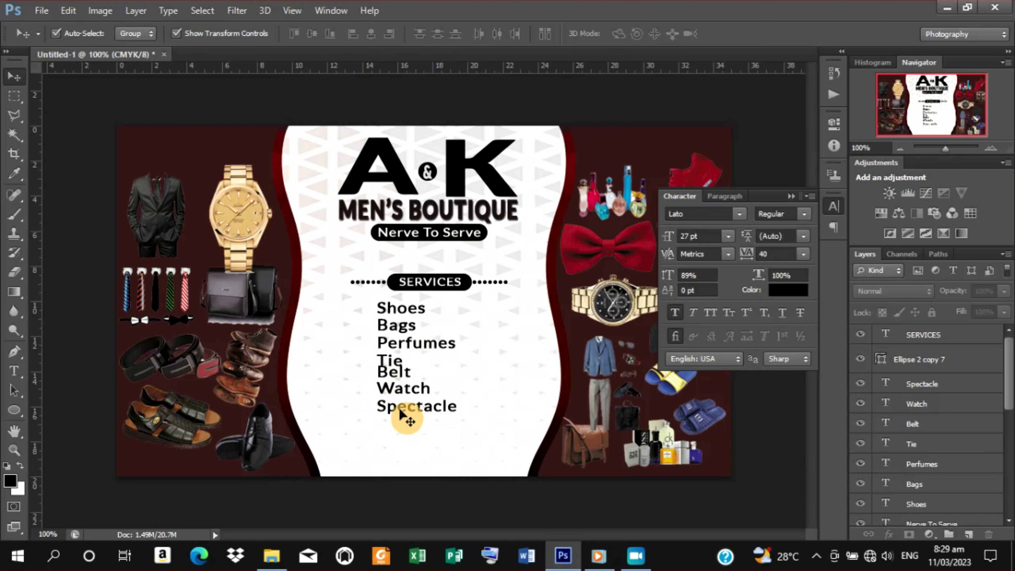
Move Watch down clear of Belt and Spectacle down below Watch.
click(389, 375)
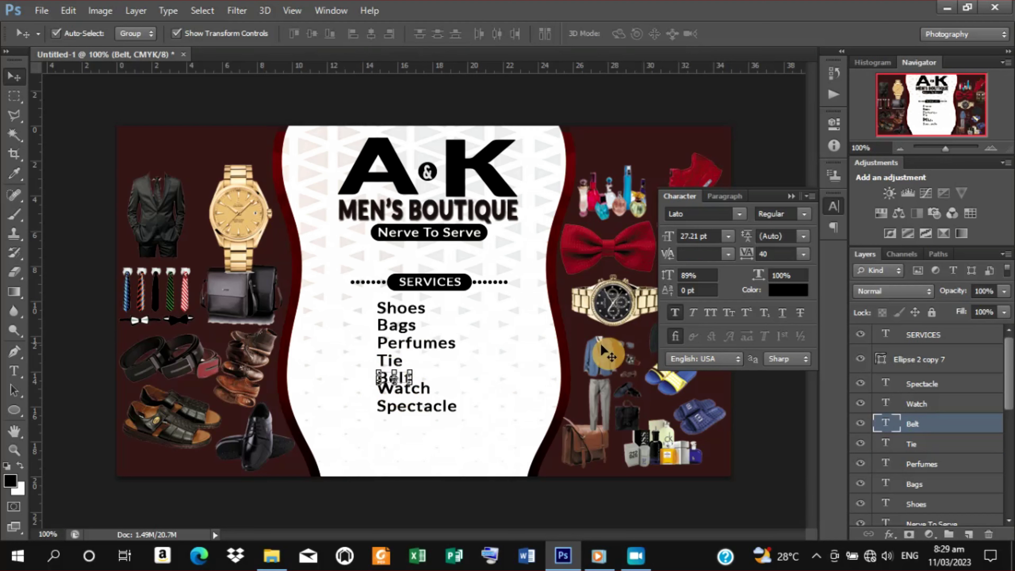
click(377, 383)
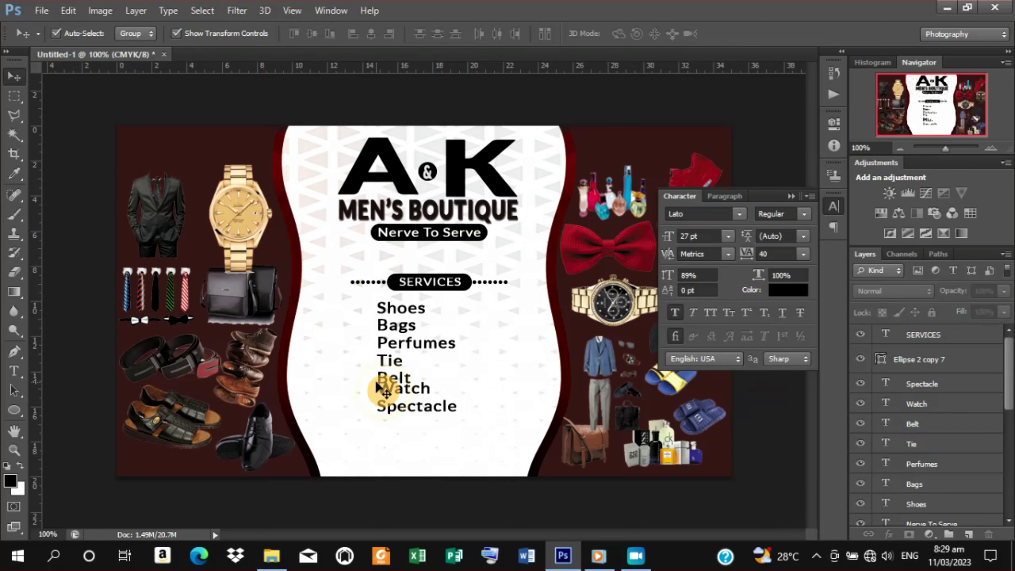
click(394, 389)
key(Down)
key(Down)
key(Down)
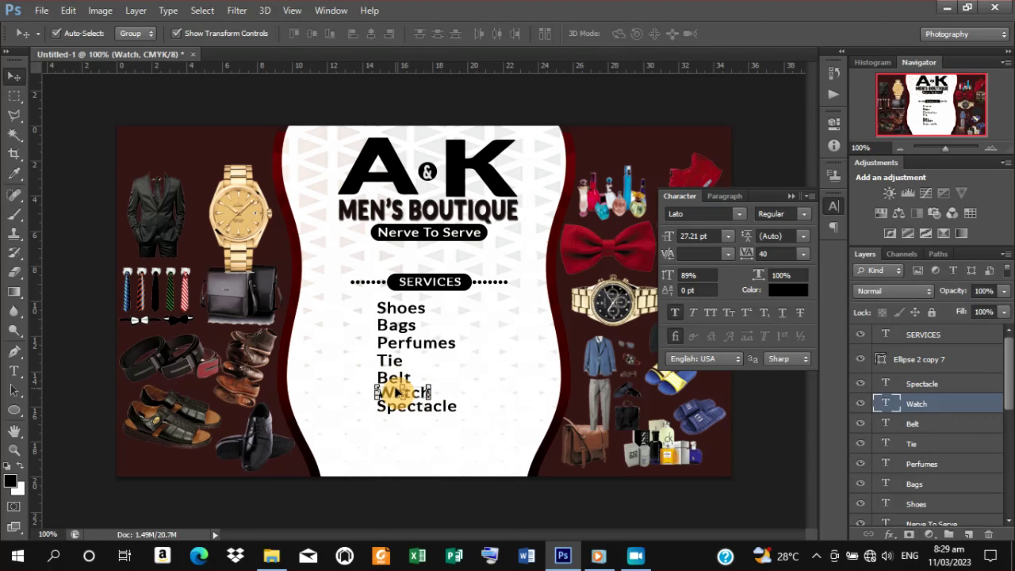
key(Down)
key(Down)
key(Down)
key(Down)
key(Down)
key(Down)
click(762, 421)
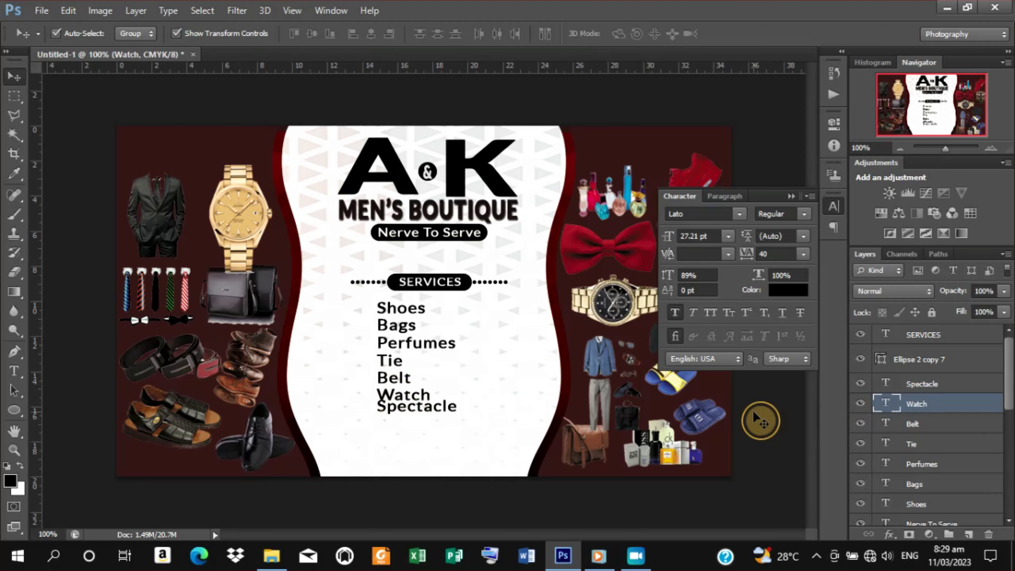
click(428, 412)
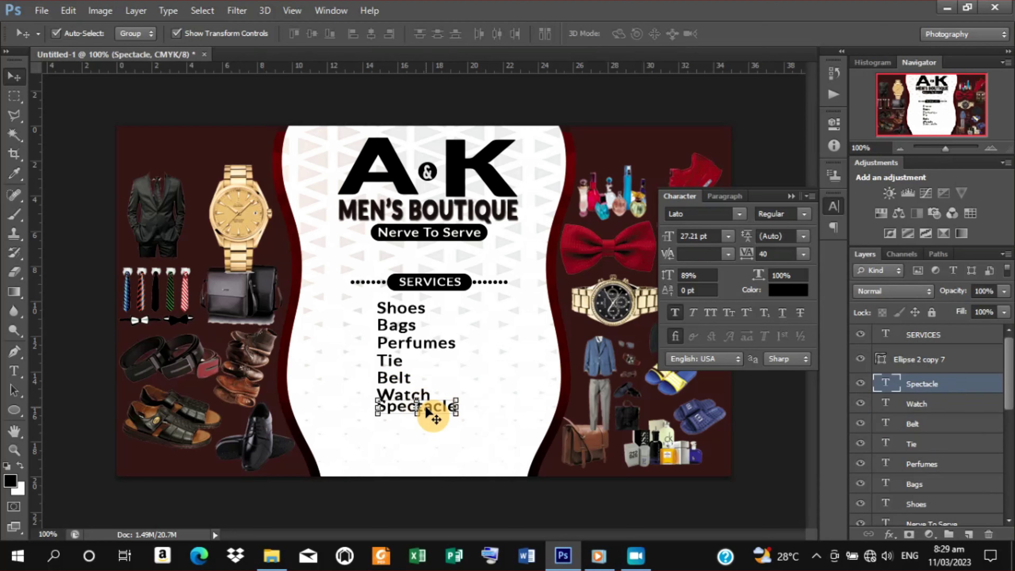
drag(426, 410, 428, 415)
click(79, 262)
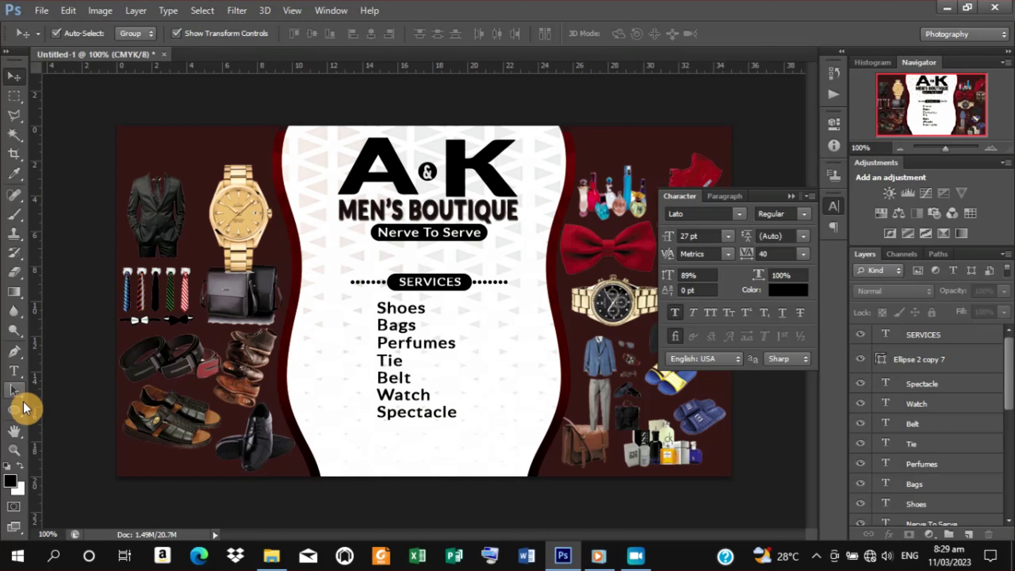
Pick the checkmark from the Custom Shape library and draw it small left of Shoes.
click(22, 408)
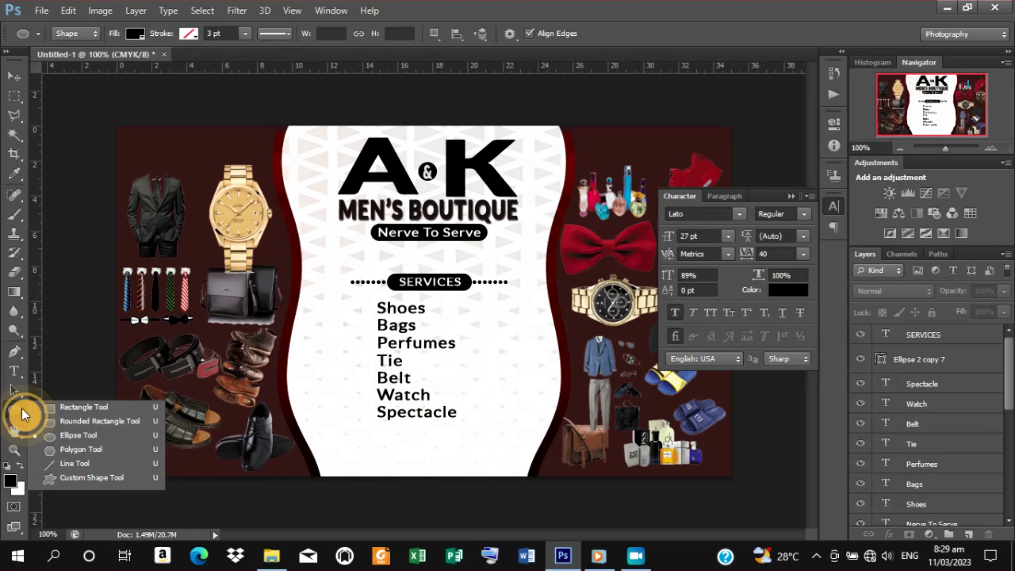
click(78, 481)
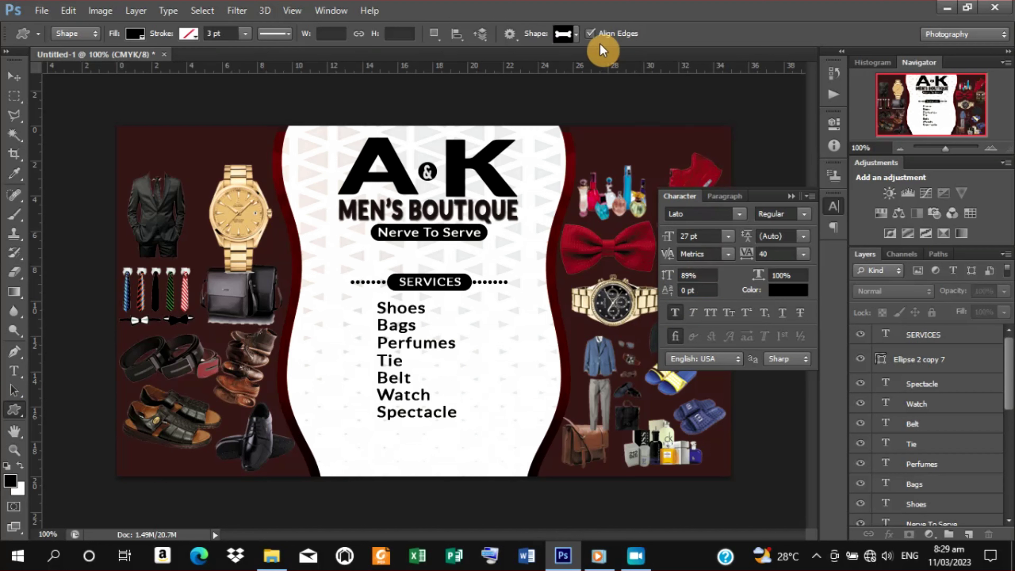
click(577, 33)
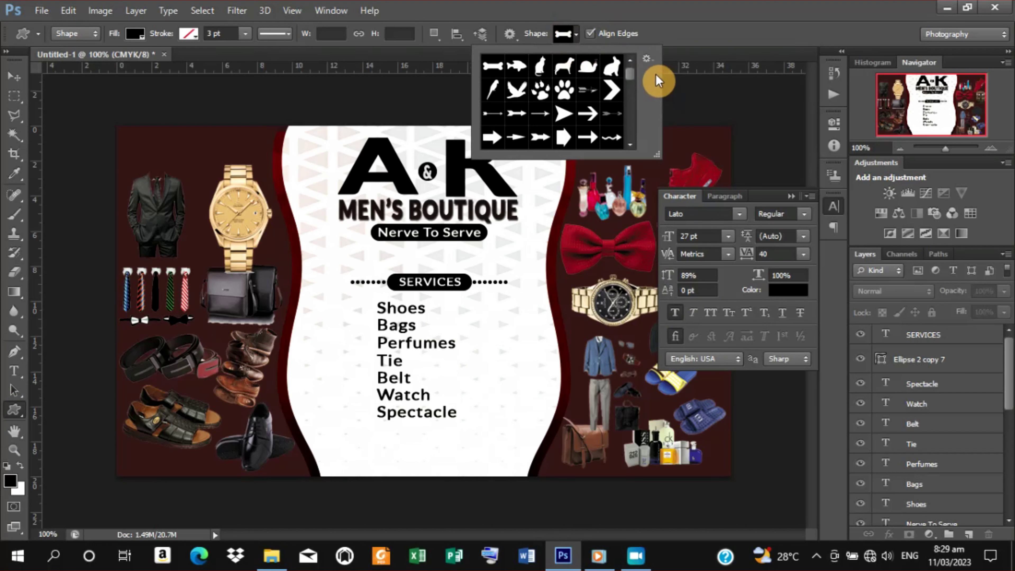
drag(628, 70, 630, 115)
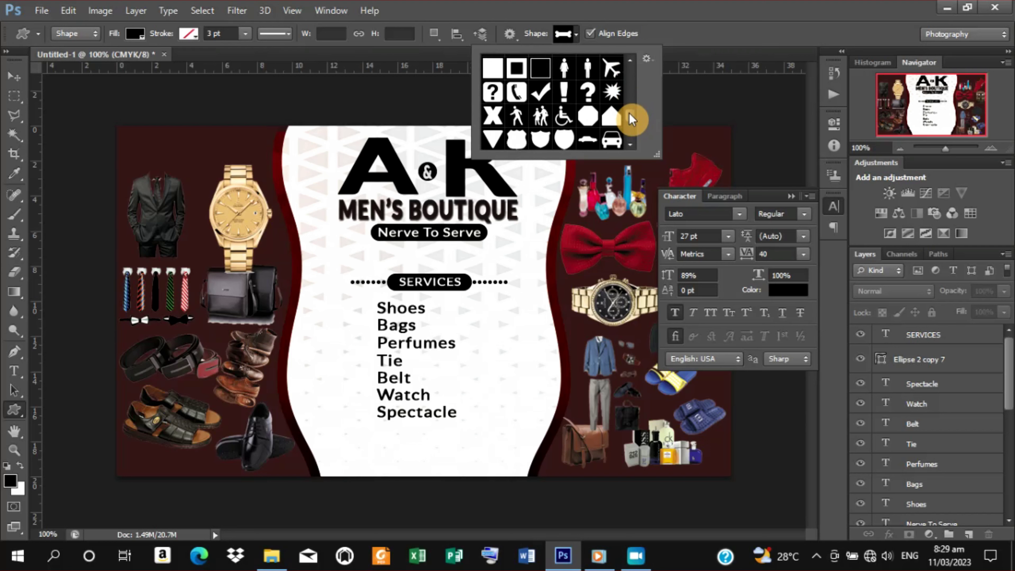
click(541, 97)
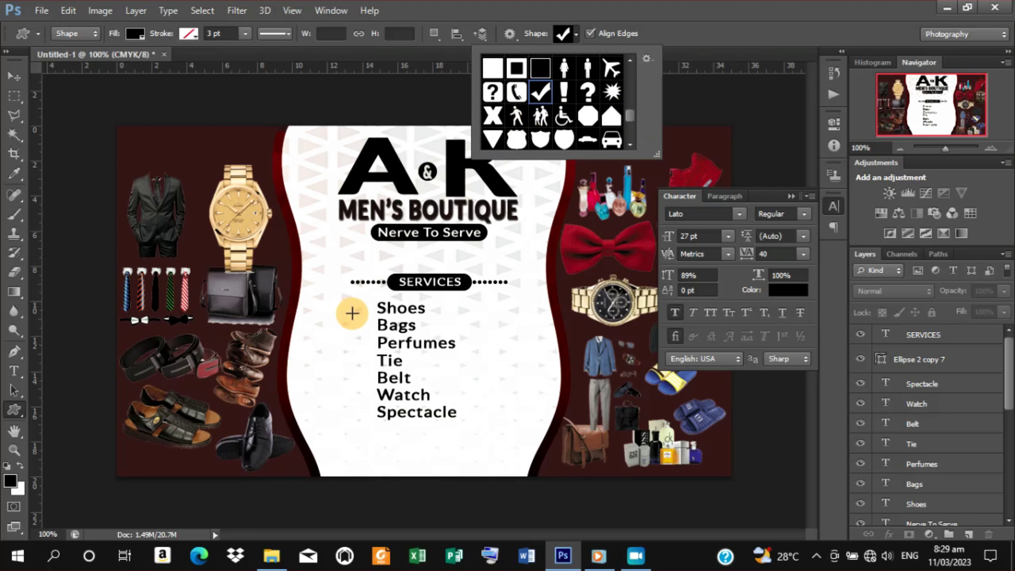
drag(356, 306, 368, 310)
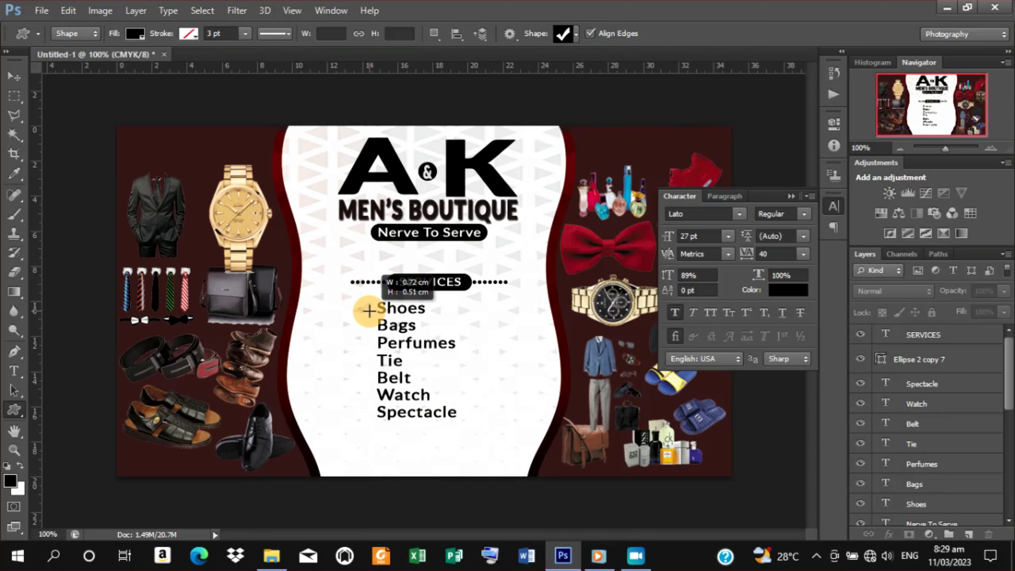
drag(368, 311, 369, 311)
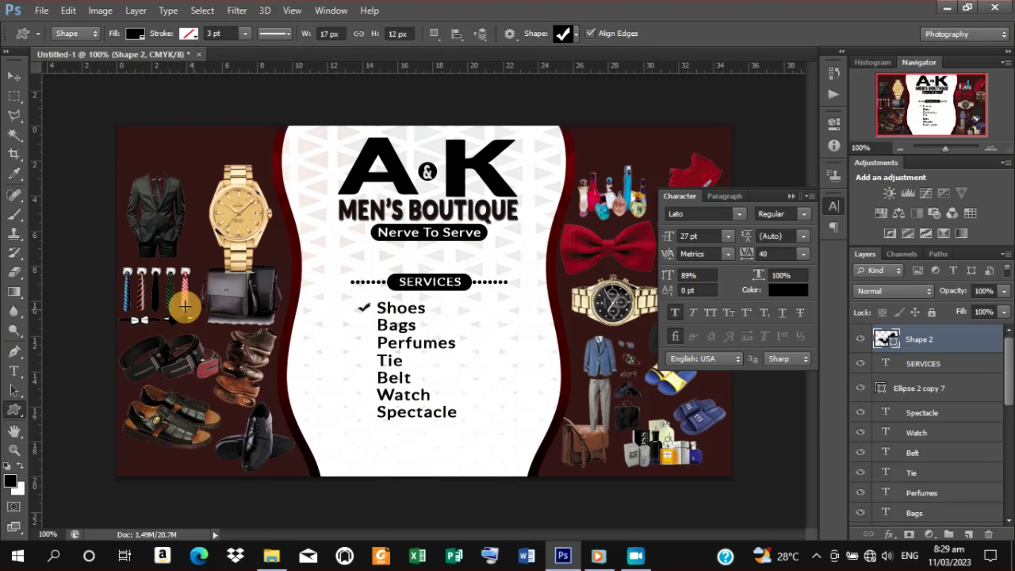
Duplicate the checkmark and place copies beside Bags, Perfumes and Tie.
click(13, 78)
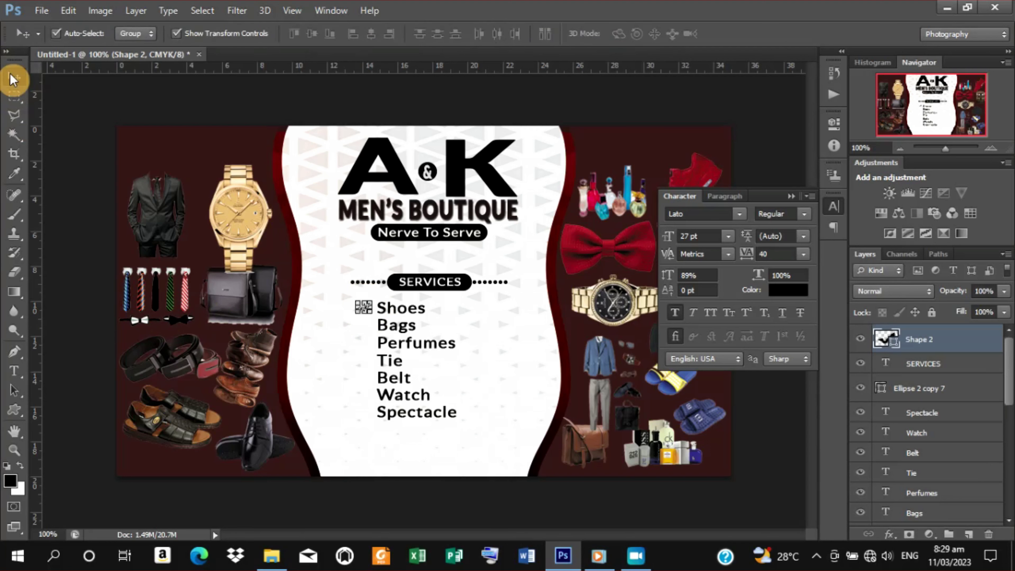
click(177, 34)
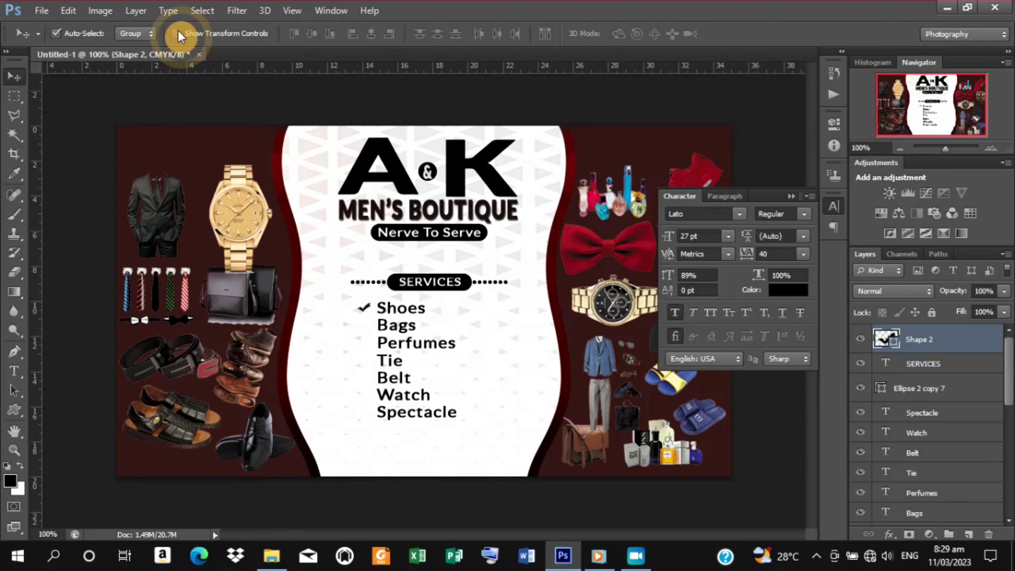
key(ctrl+j)
key(shift+Down)
key(shift+Down)
key(shift+Down)
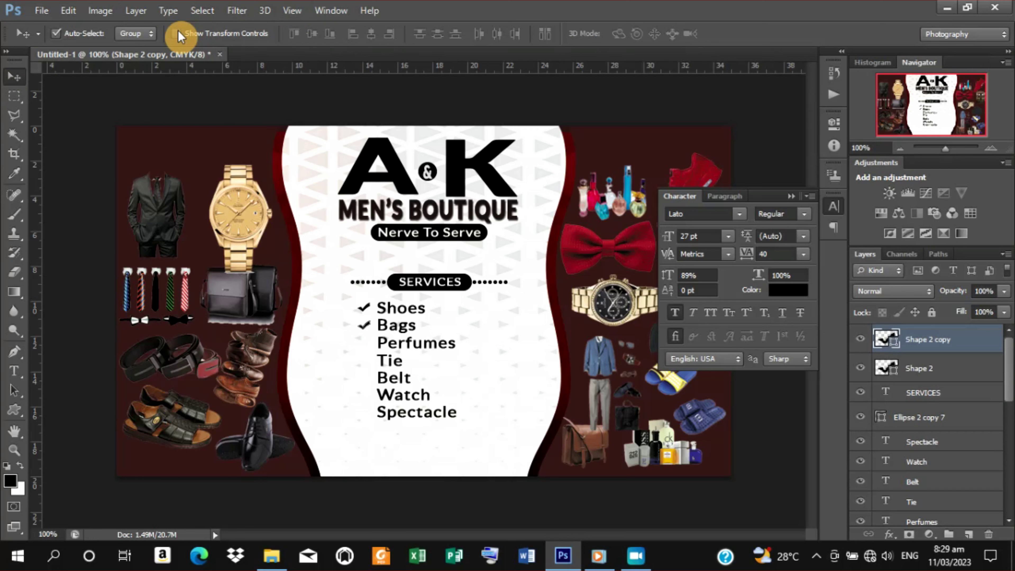
key(Down)
key(Down)
key(Down)
key(ctrl+j)
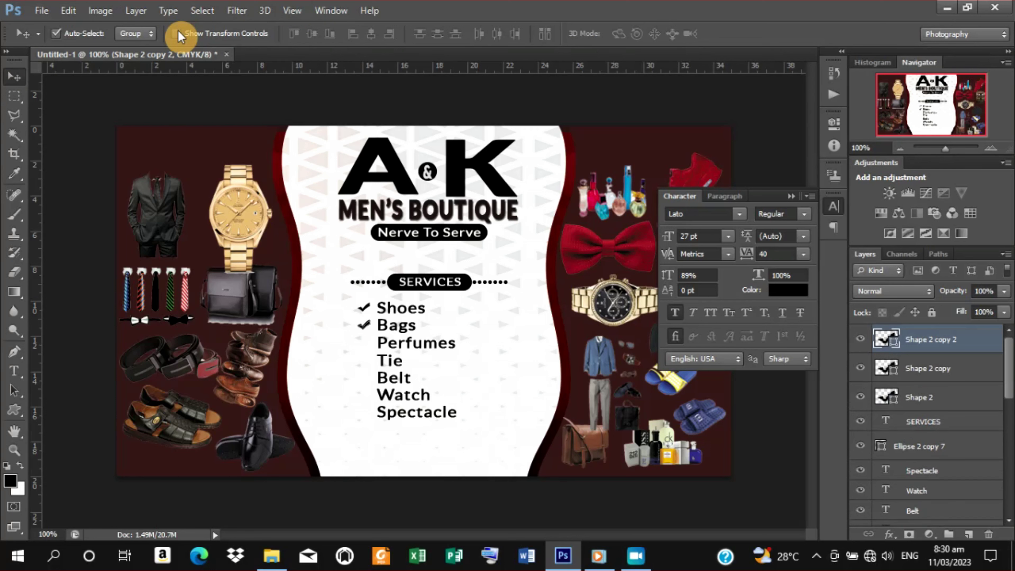
key(shift+Down)
key(shift+Down)
key(shift+Down)
key(ctrl+j)
key(shift+Down)
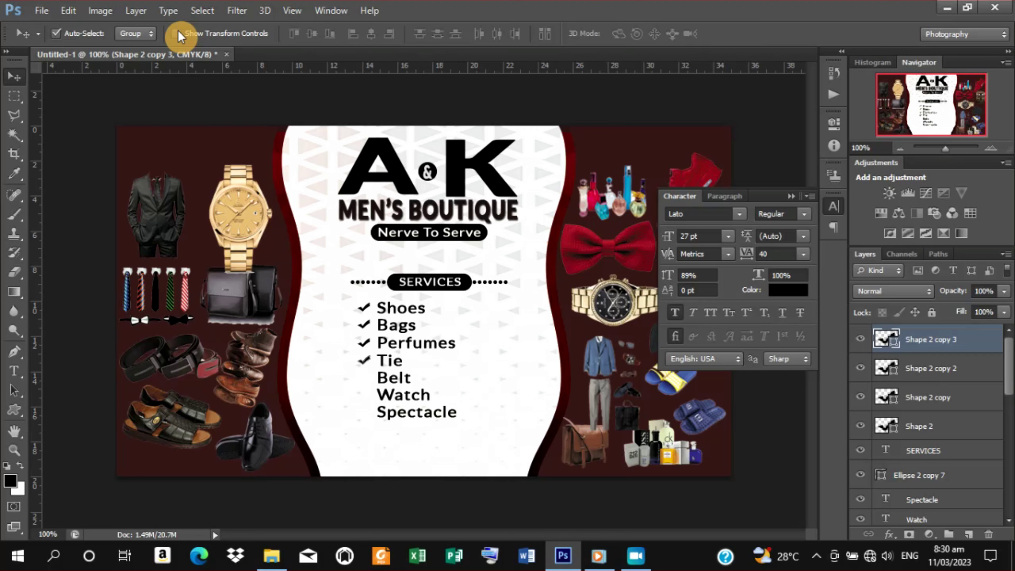
Add checkmark copies beside Belt, Watch and Spectacle.
key(ctrl+j)
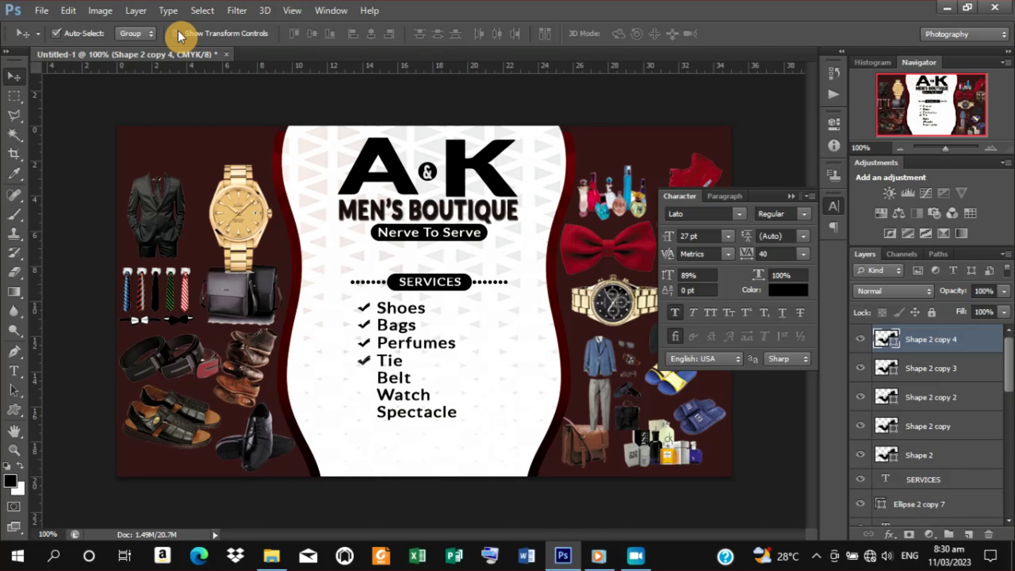
key(shift+Down)
key(ctrl+j)
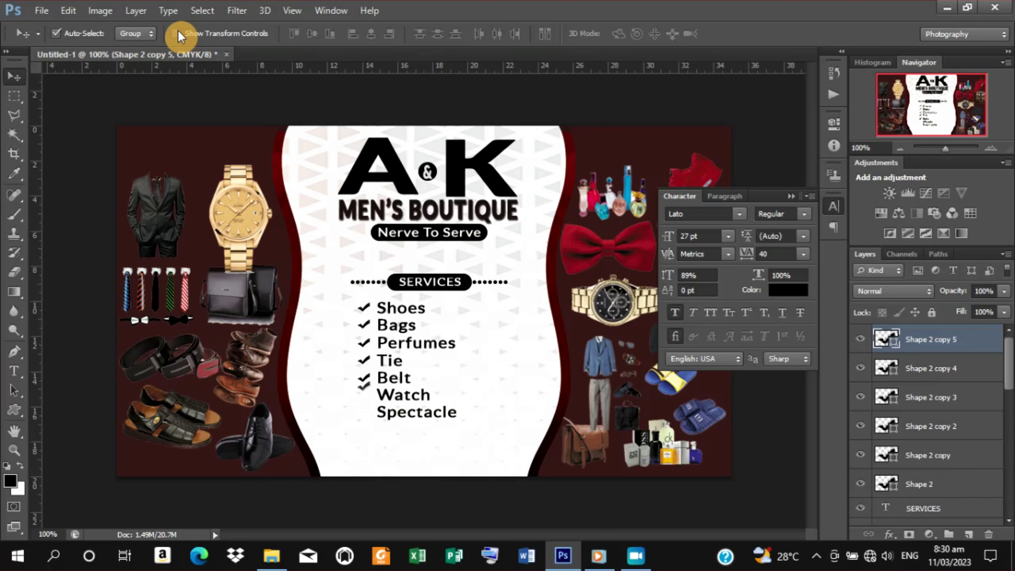
key(shift+Down)
key(ctrl+j)
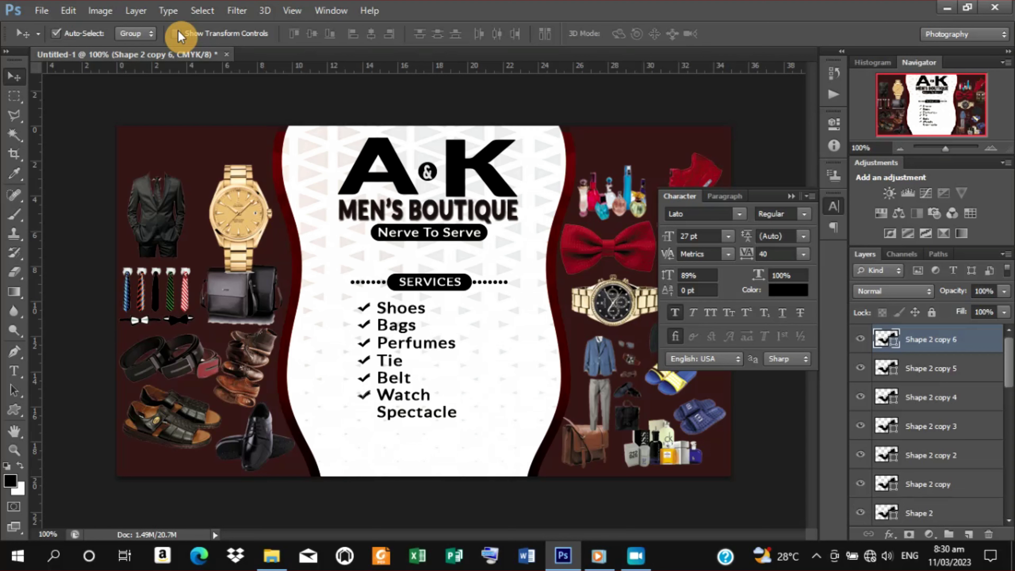
key(shift+Down)
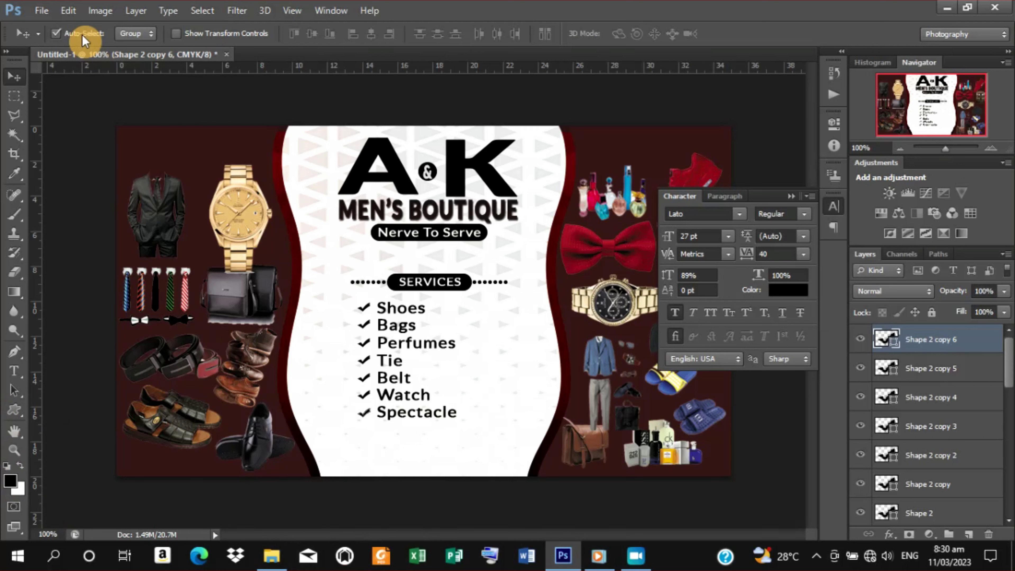
Place the red SM4 phone icon image and move it near the white panel's bottom.
click(47, 11)
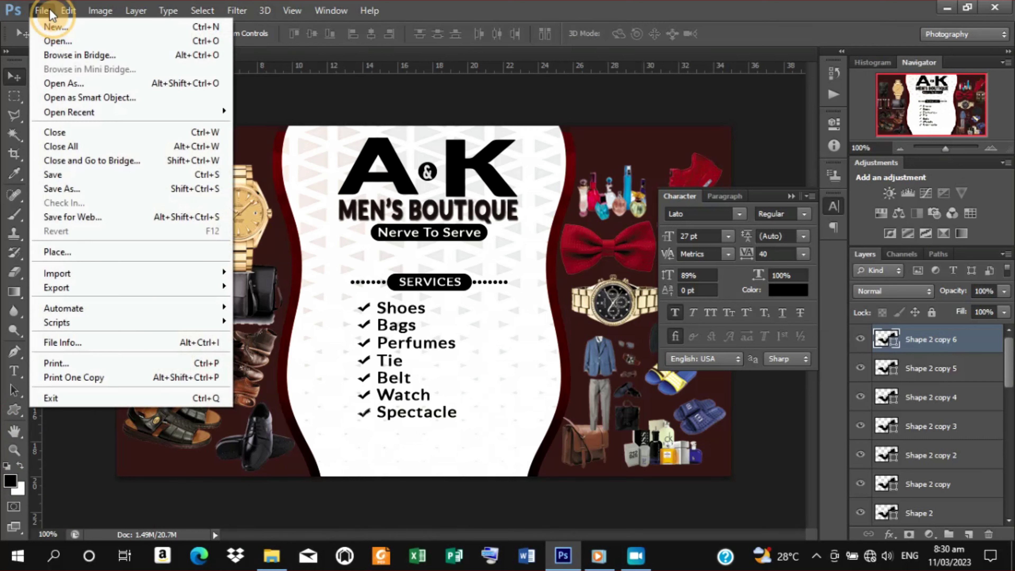
click(82, 252)
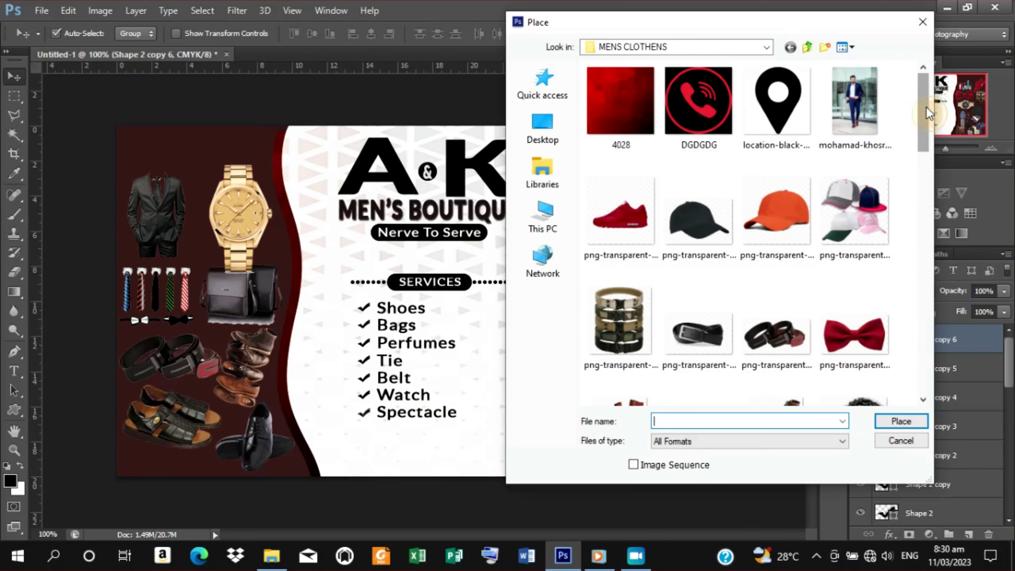
drag(926, 106, 929, 240)
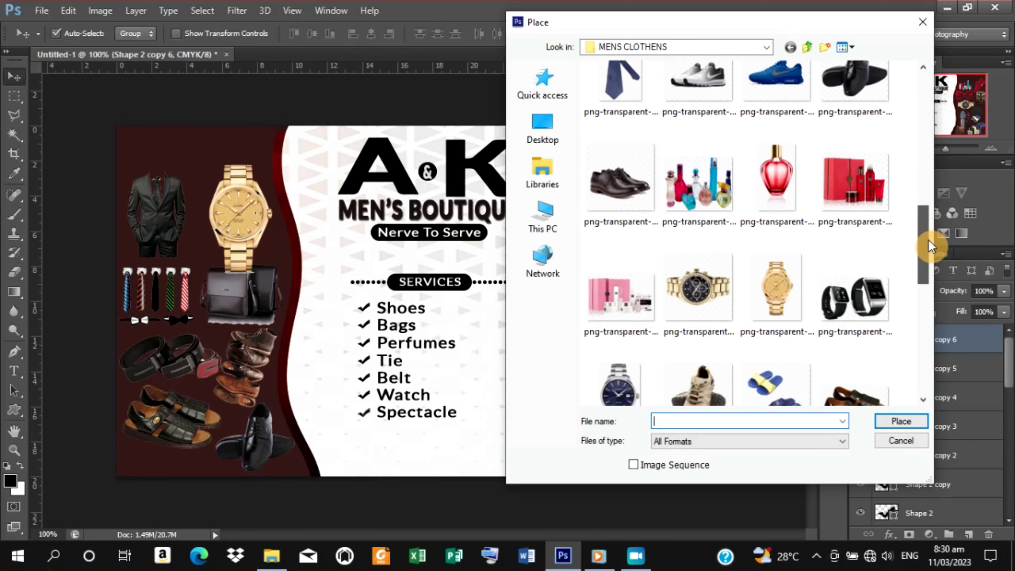
drag(929, 240, 921, 352)
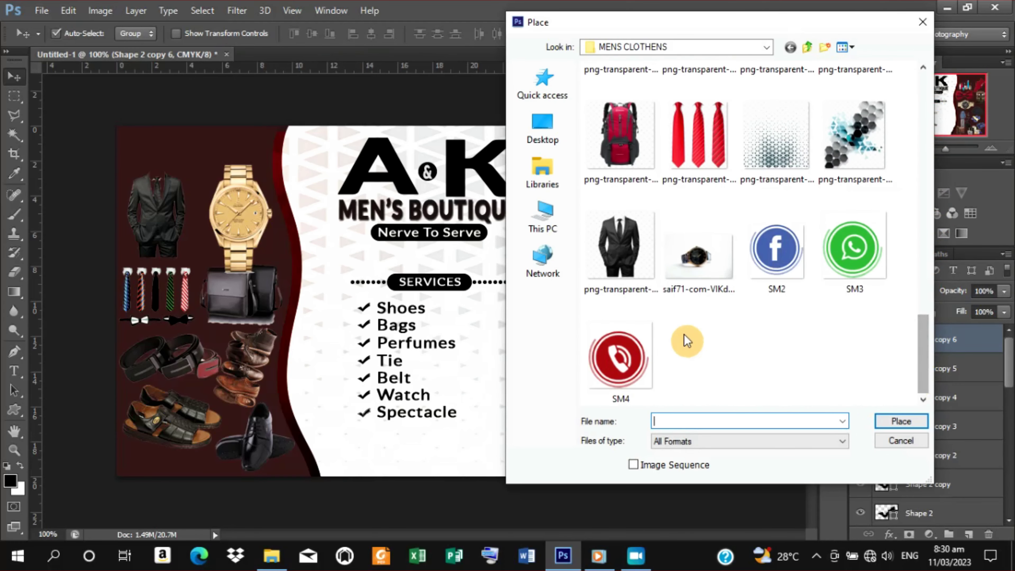
click(642, 352)
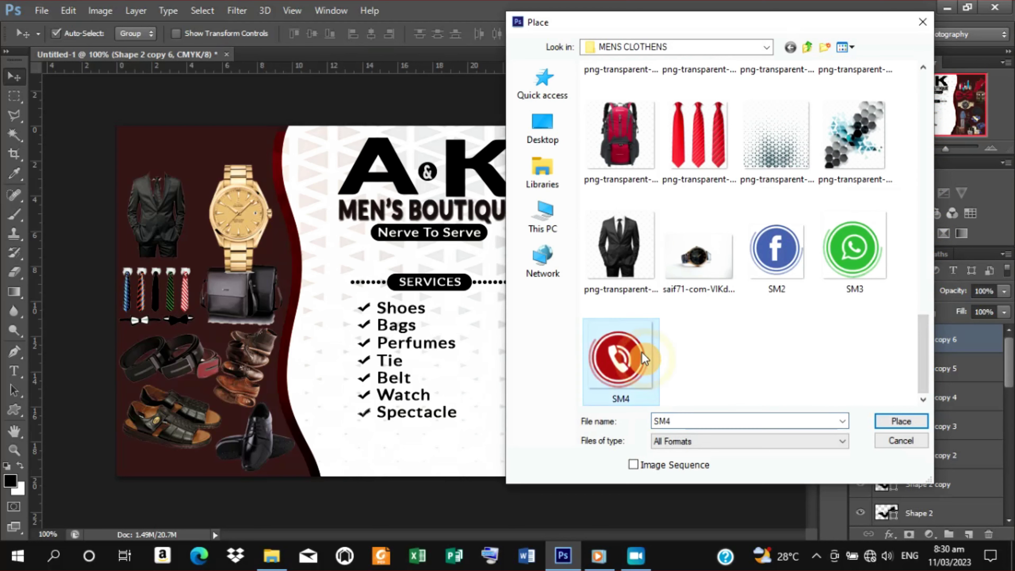
click(904, 423)
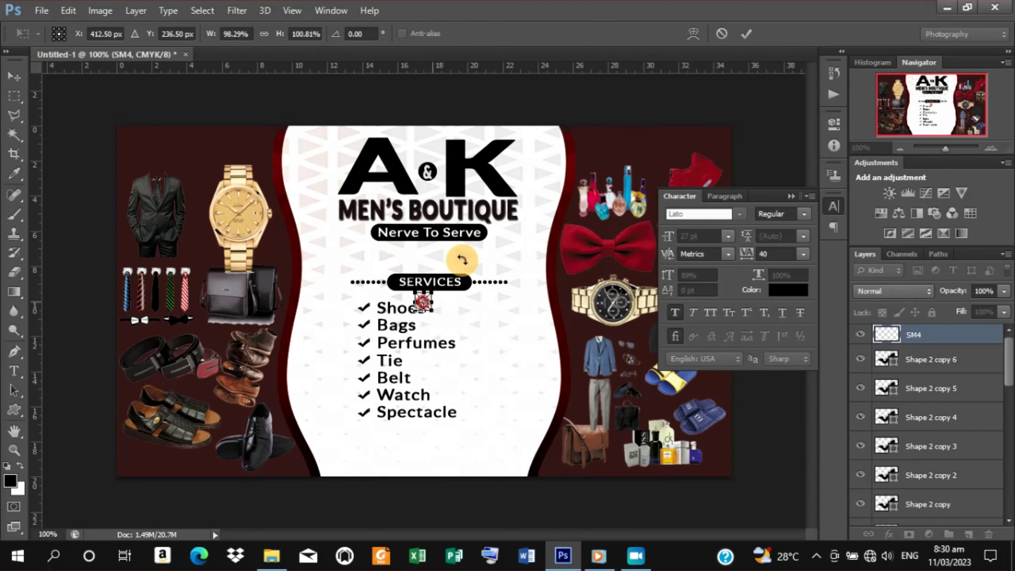
click(745, 34)
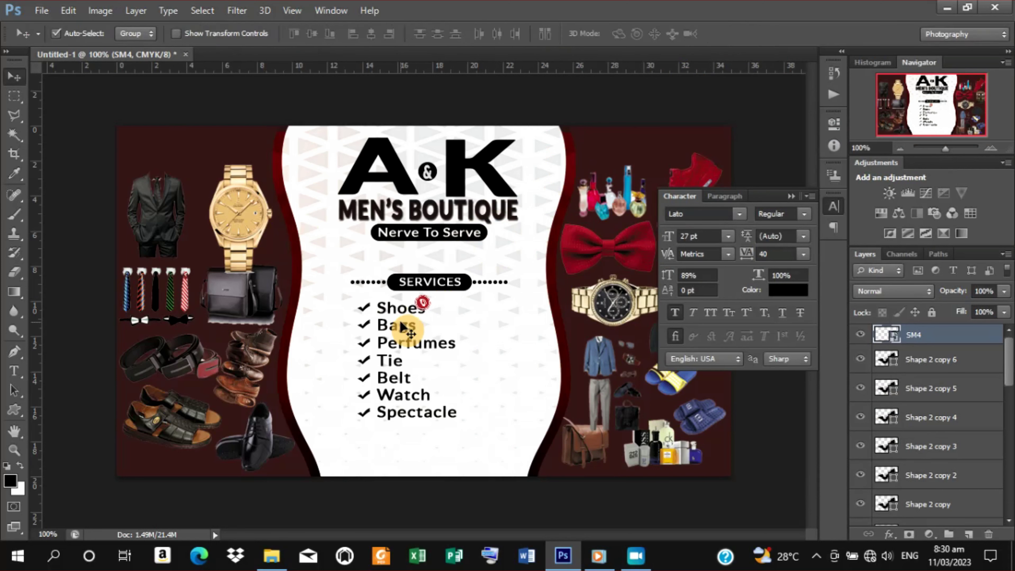
click(423, 306)
mouse_move(423, 306)
mouse_down()
mouse_move(356, 498)
mouse_move(331, 462)
mouse_up()
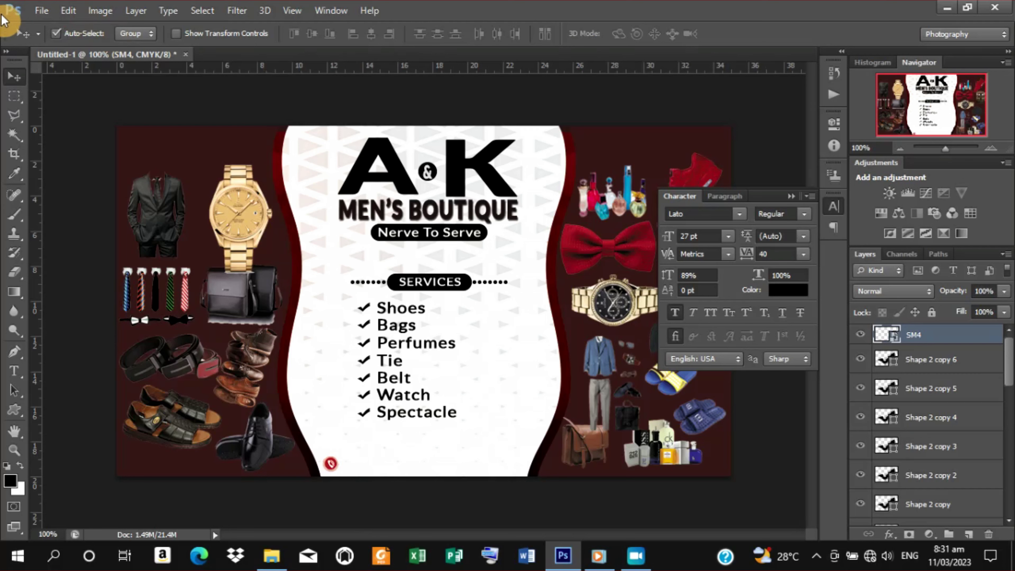
click(37, 12)
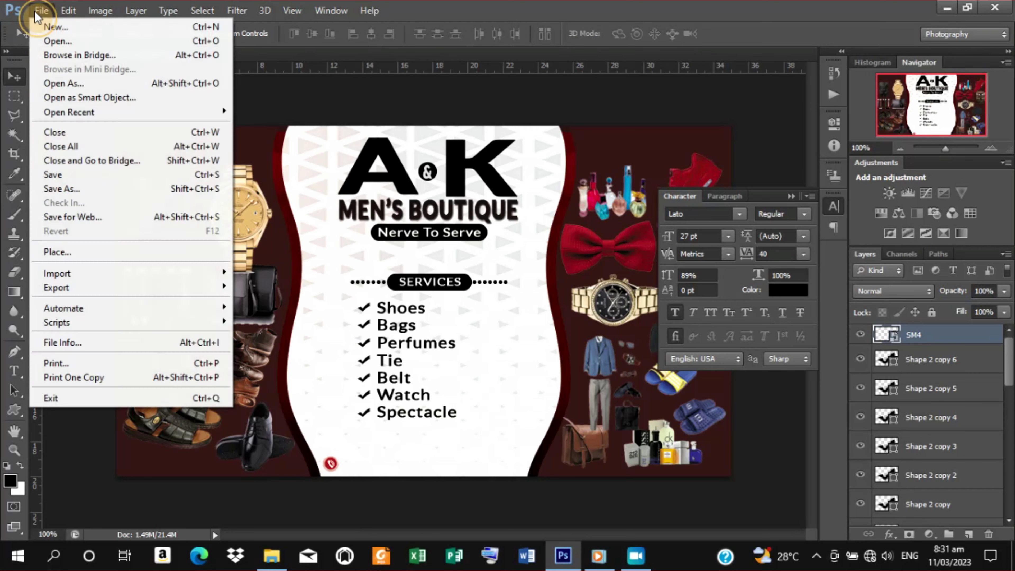
Place the green SM3 WhatsApp image and set it at the panel's bottom beside the phone icon.
click(91, 252)
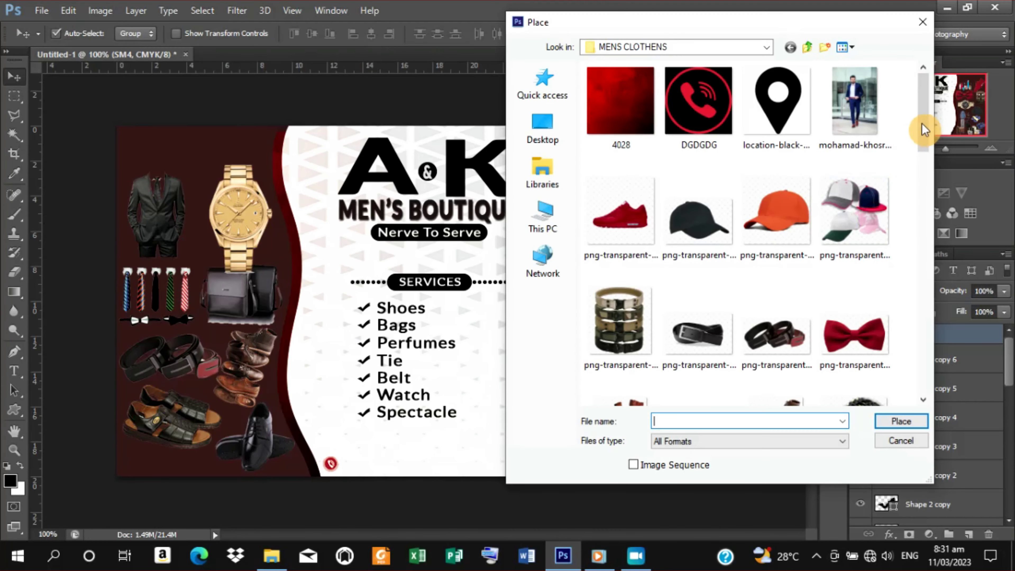
mouse_move(922, 124)
mouse_down()
mouse_move(936, 313)
mouse_move(925, 354)
mouse_up()
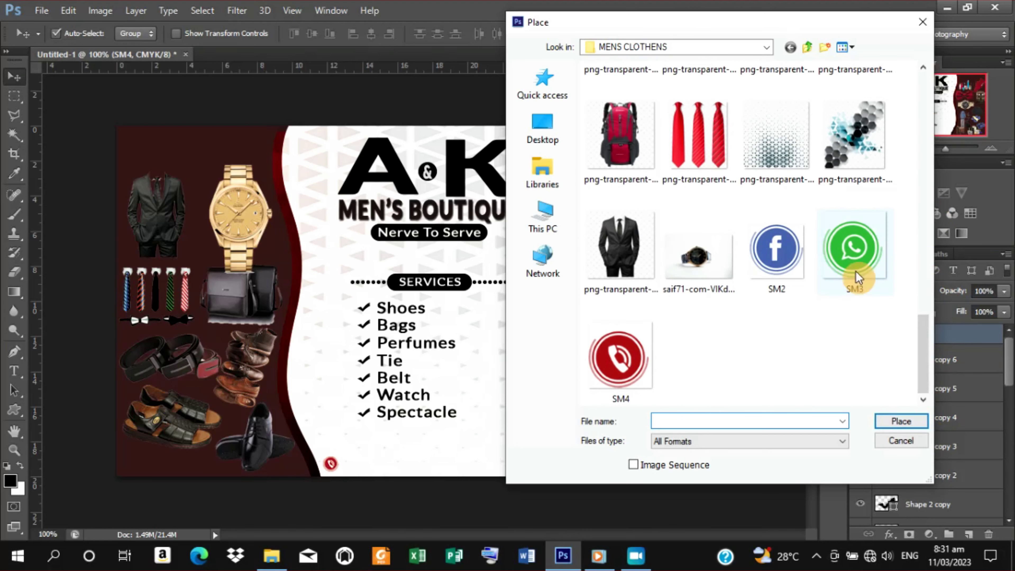
click(850, 250)
click(900, 419)
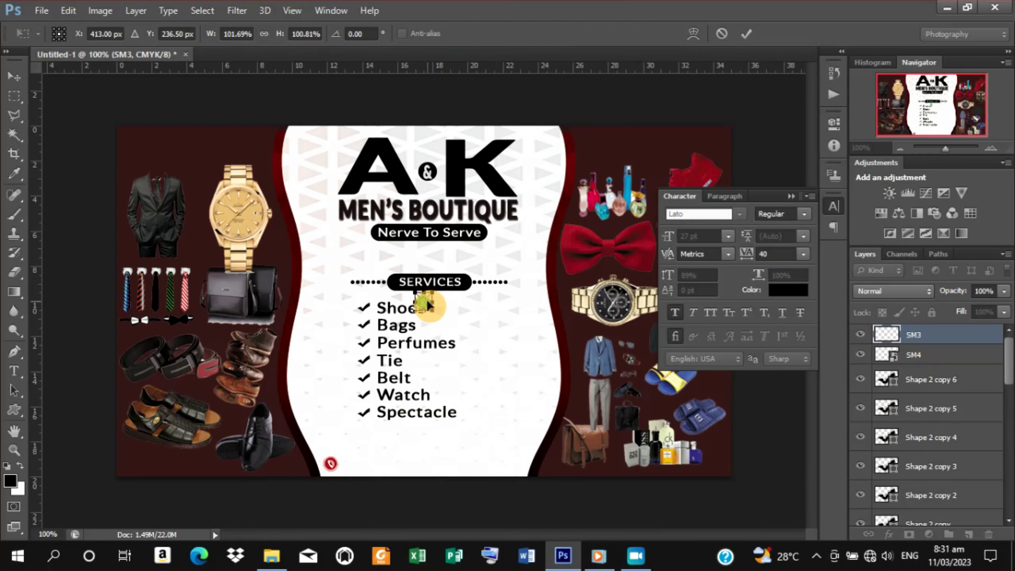
click(742, 42)
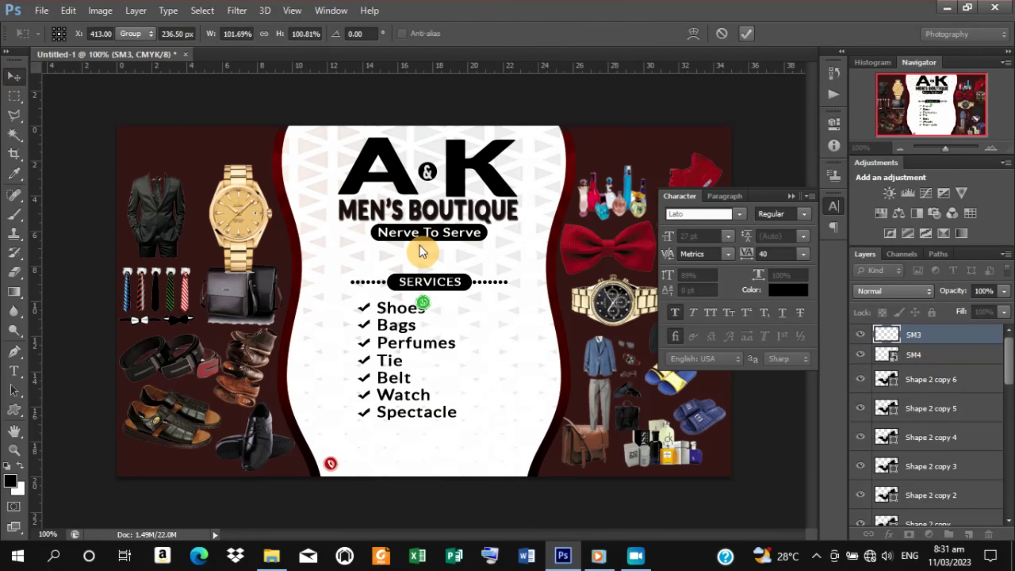
drag(424, 308, 415, 490)
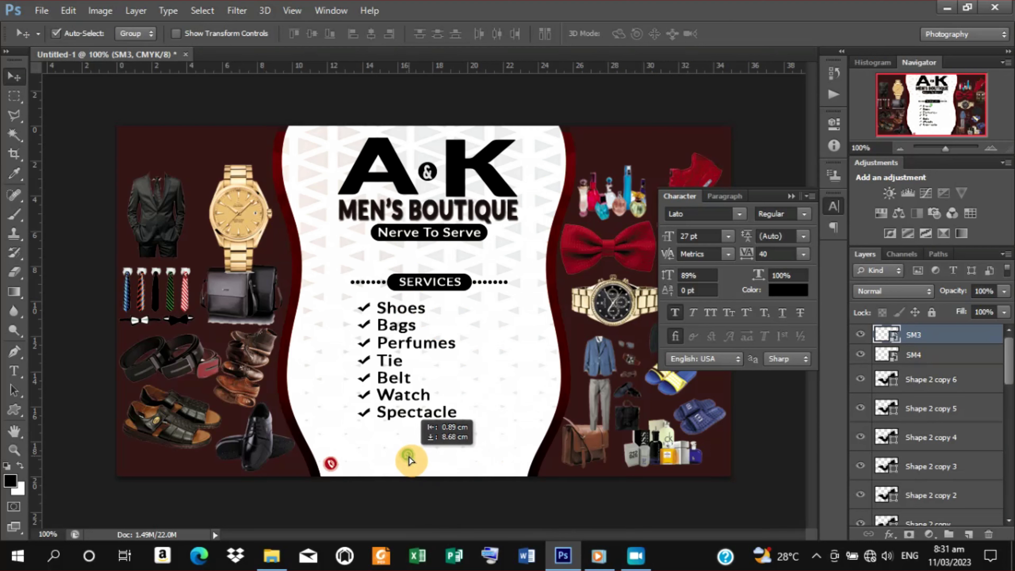
drag(415, 489, 408, 464)
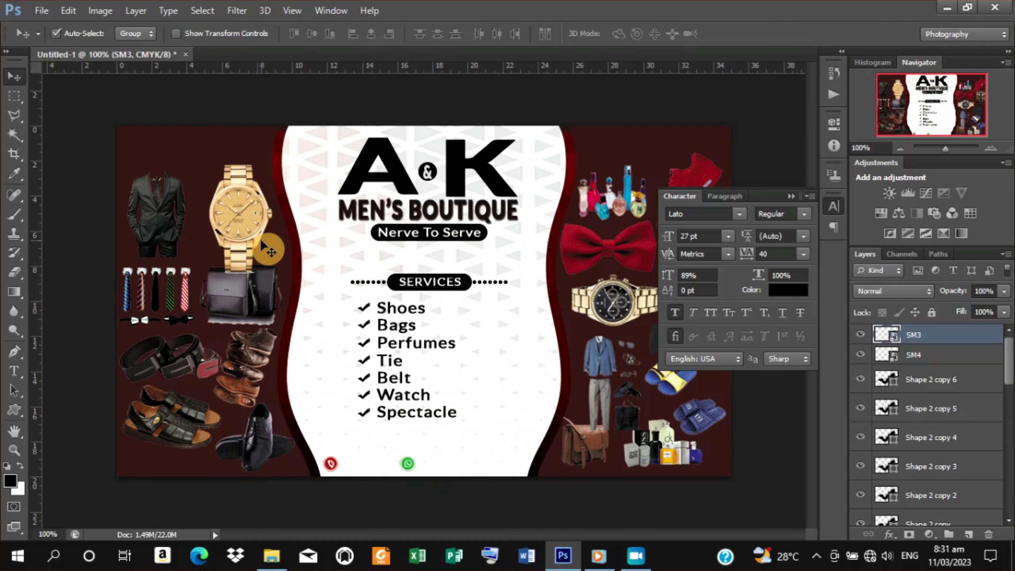
Place the blue SM2 Facebook image and move it to the panel's bottom right, past WhatsApp.
click(40, 11)
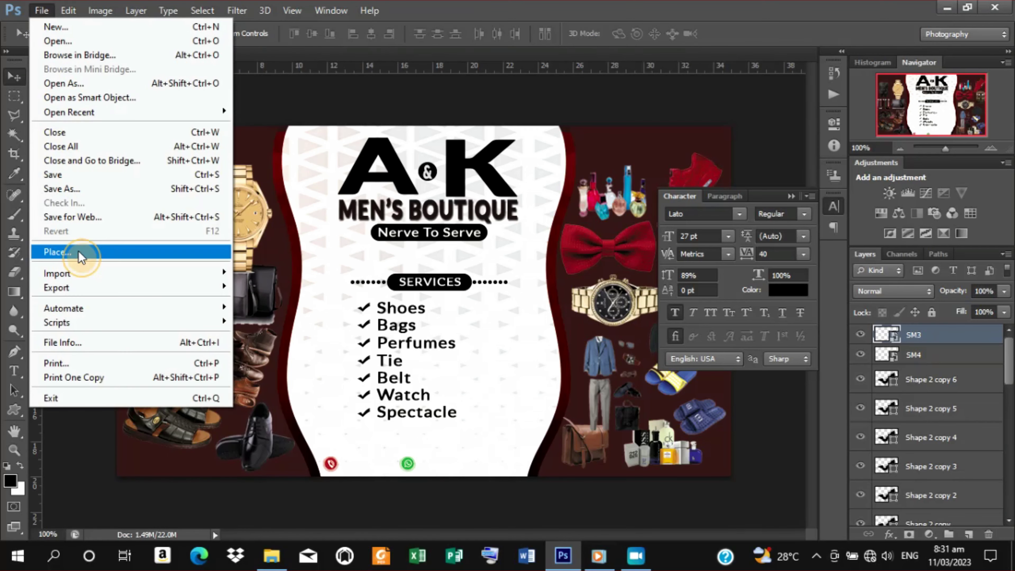
click(80, 254)
drag(923, 112, 909, 370)
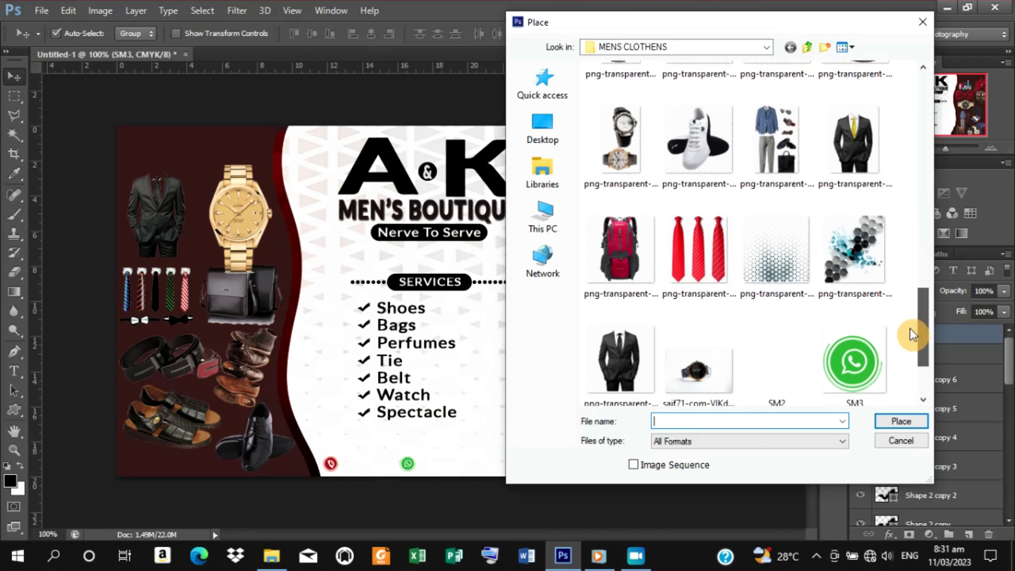
click(775, 260)
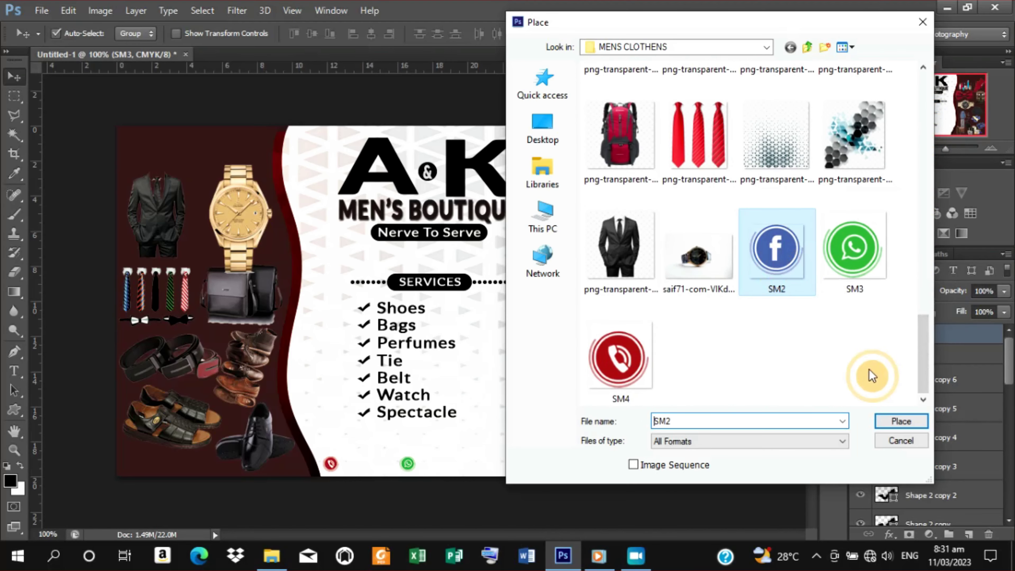
click(900, 422)
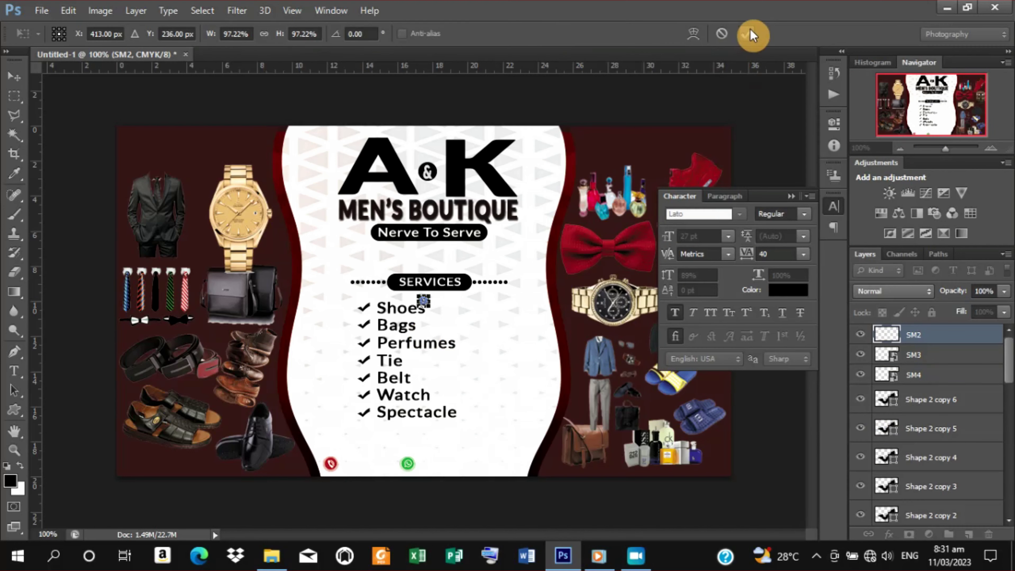
click(750, 30)
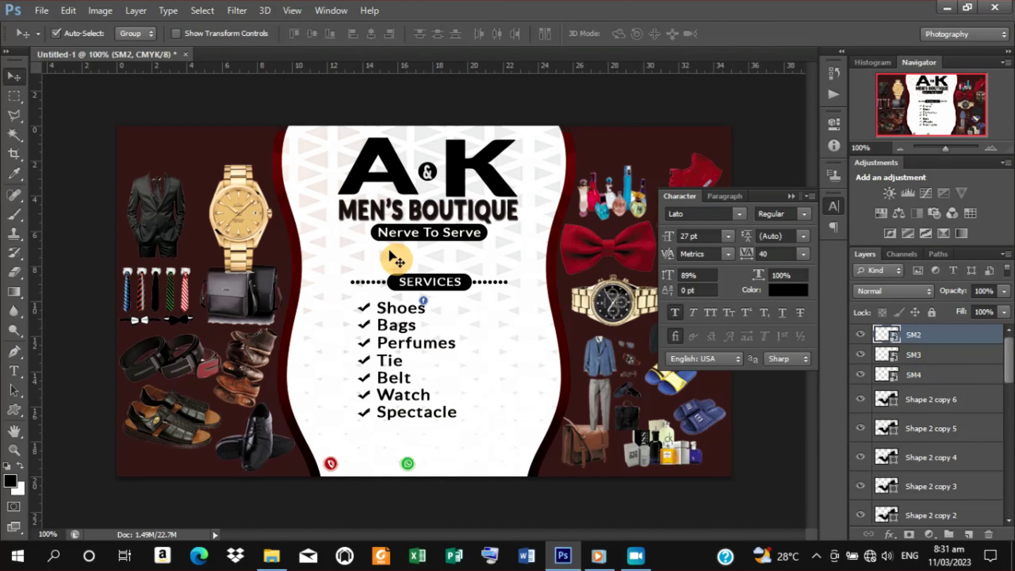
drag(433, 303, 470, 476)
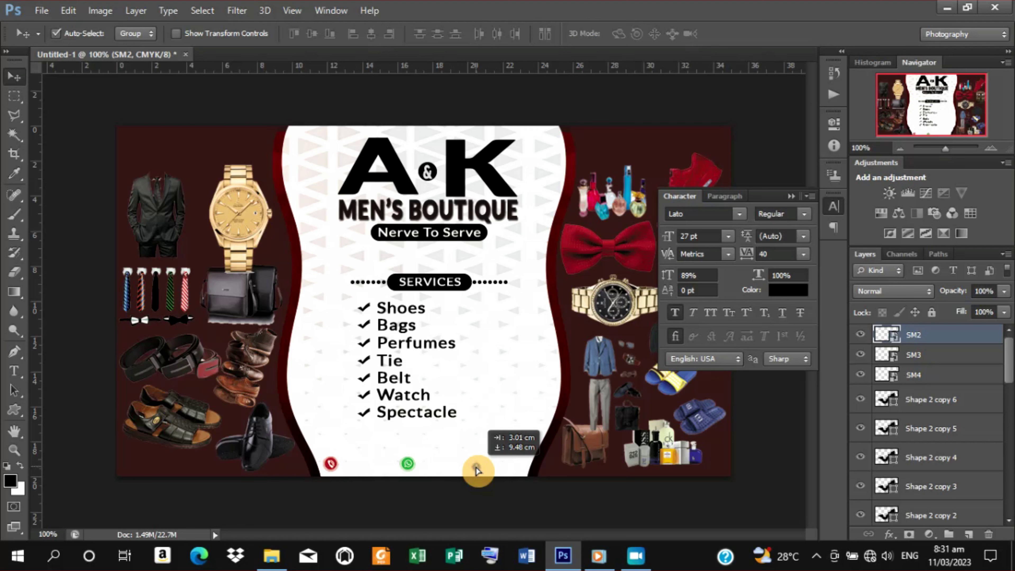
drag(468, 474, 477, 472)
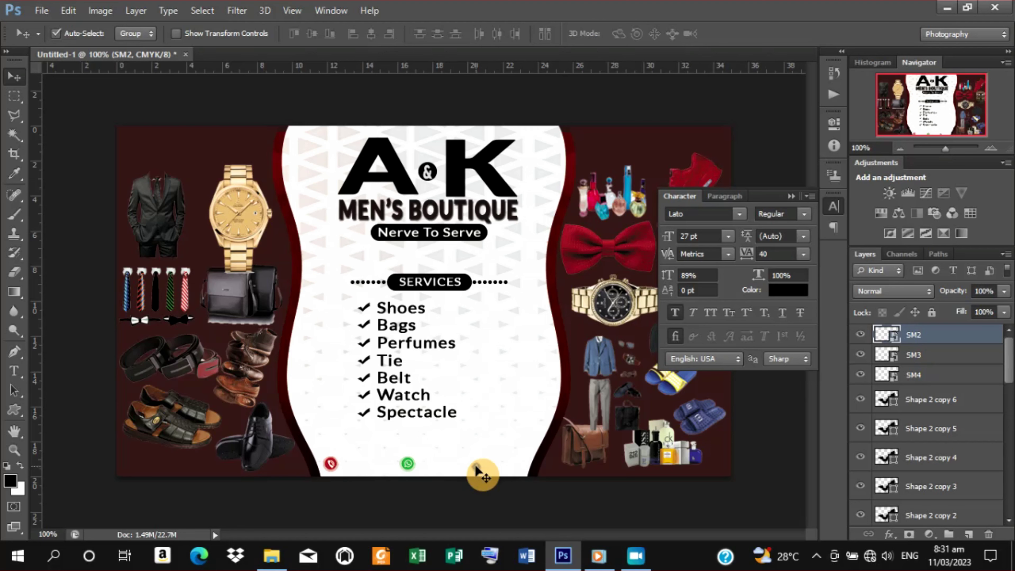
Place the location-black-png-10 pin image and scale it down to icon size.
click(41, 10)
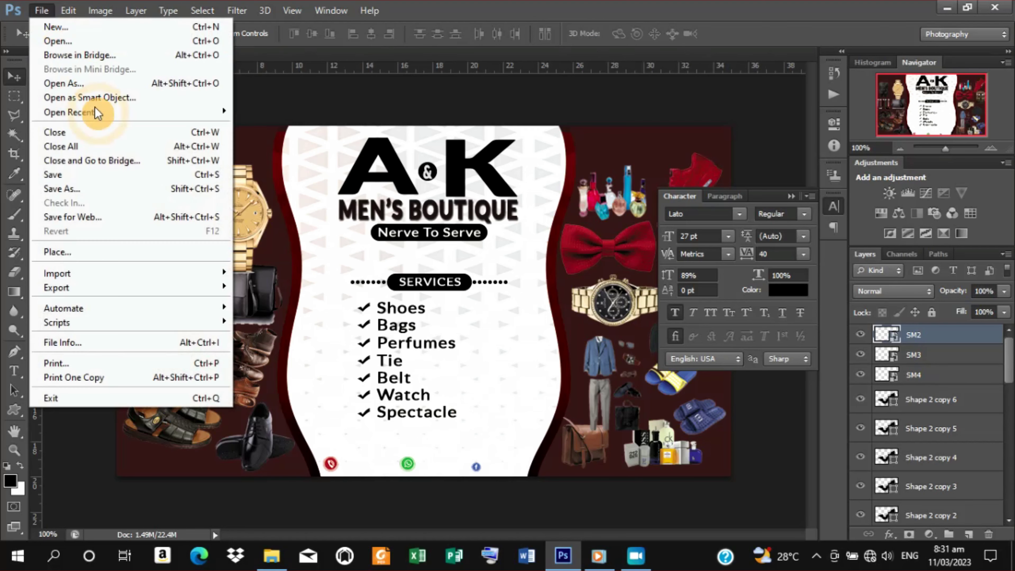
click(83, 259)
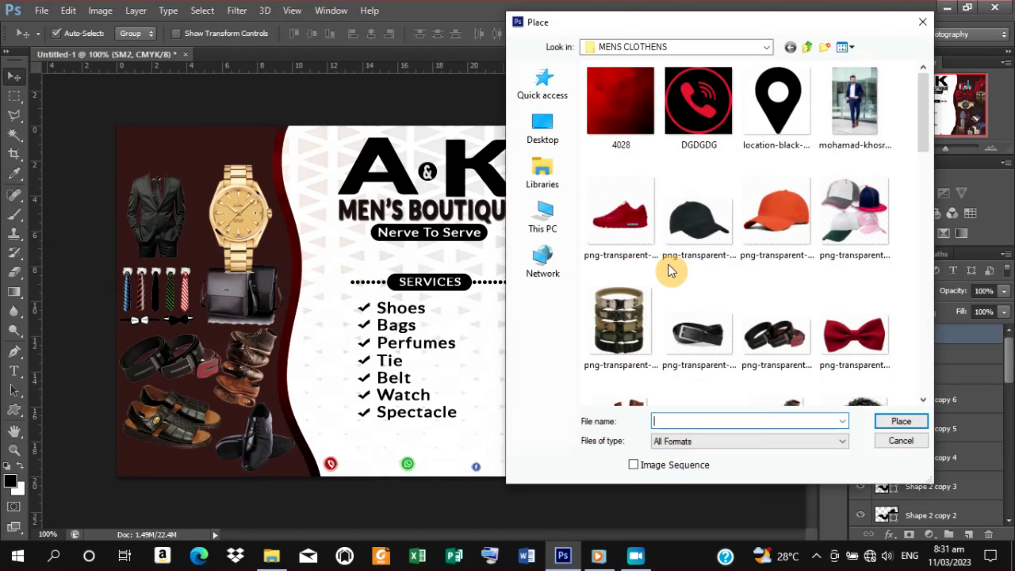
click(785, 112)
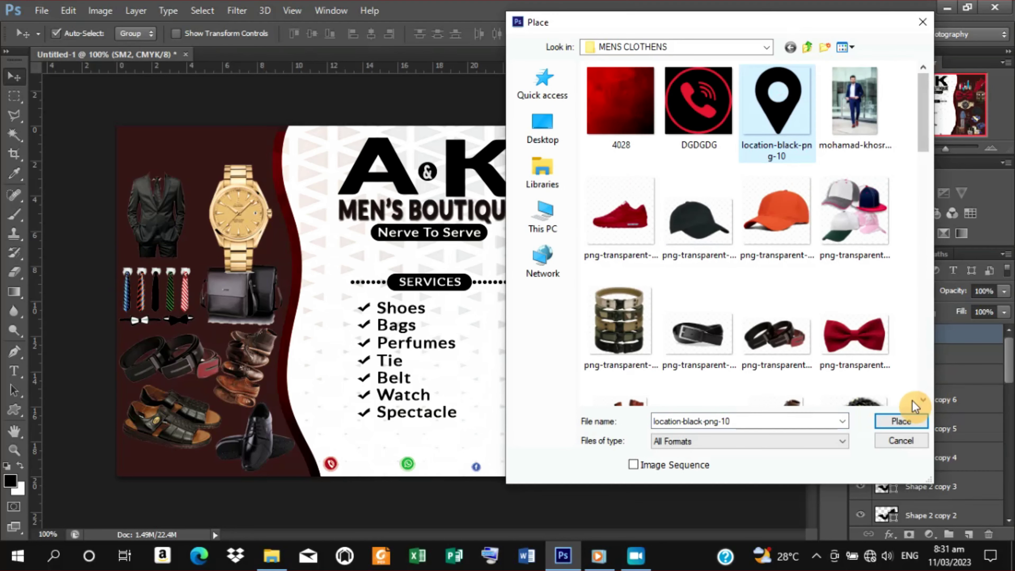
click(911, 419)
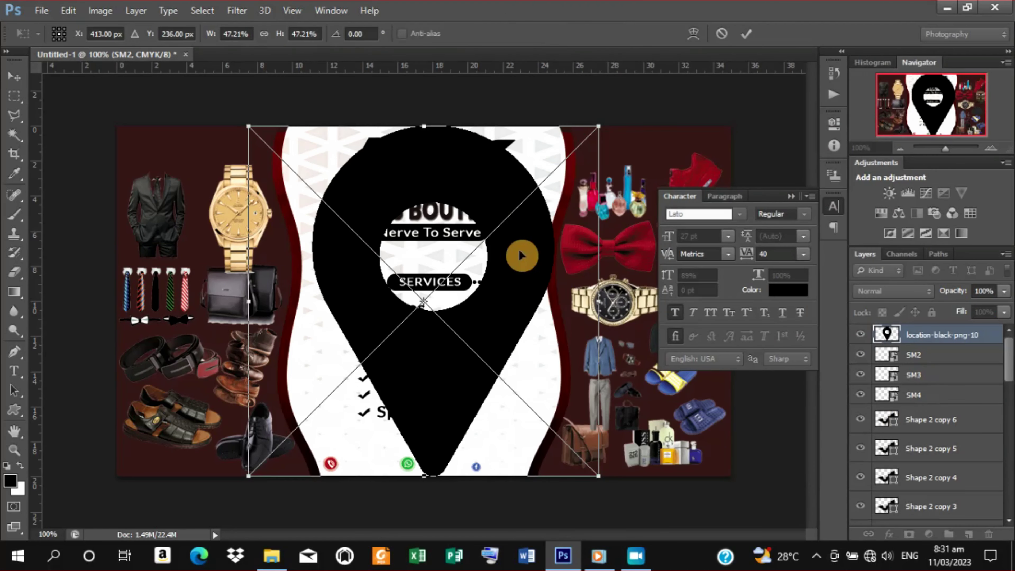
drag(599, 125, 428, 289)
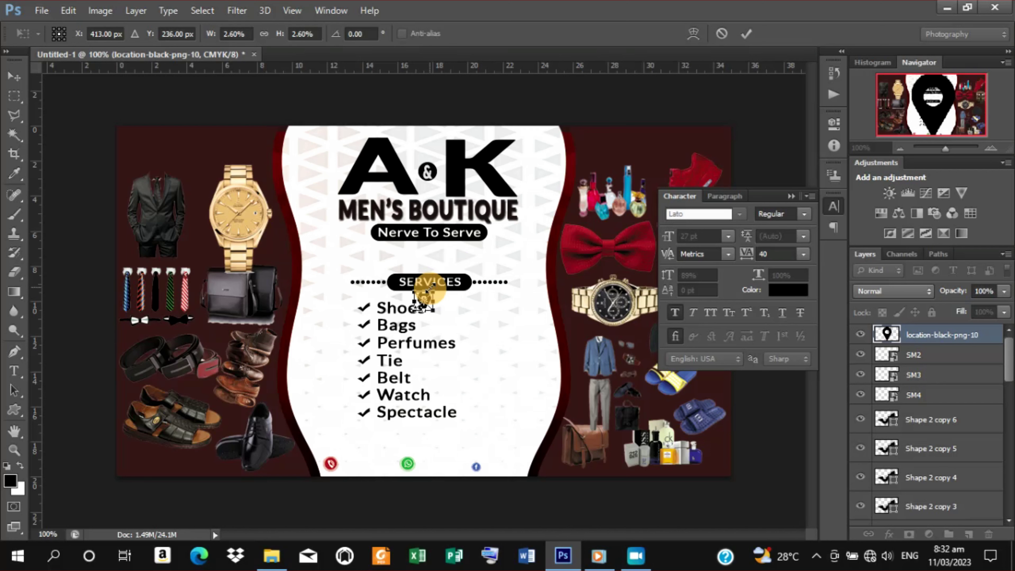
click(744, 33)
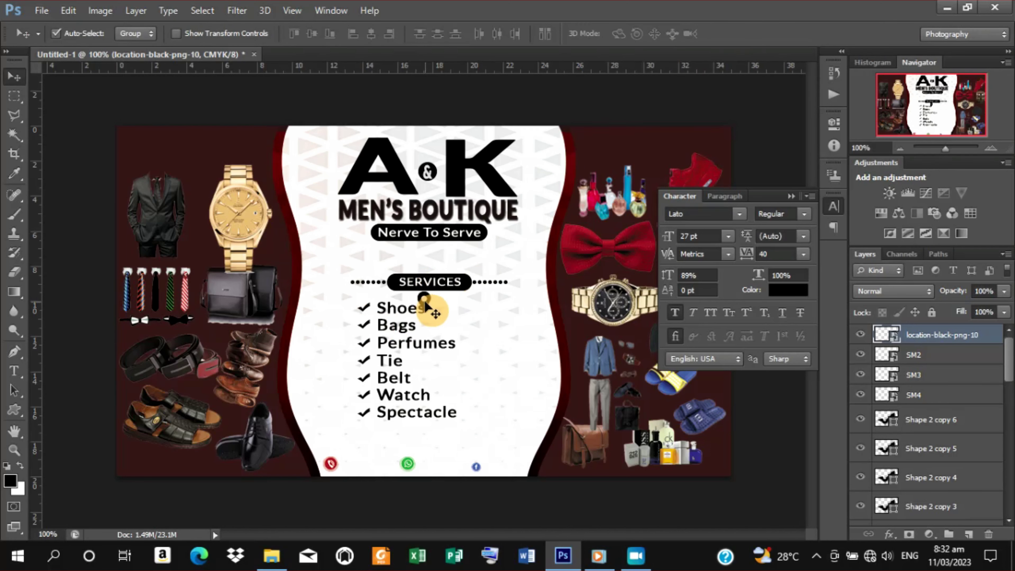
Move the location pin below the services list and shrink it slightly more.
drag(425, 305, 365, 433)
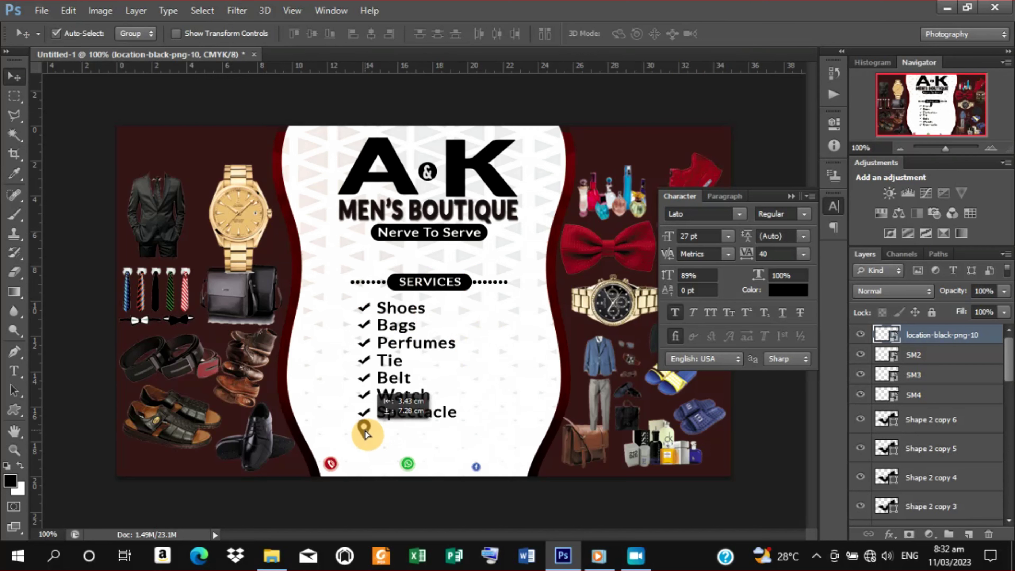
mouse_move(365, 433)
mouse_down()
mouse_move(363, 465)
mouse_move(359, 443)
mouse_up()
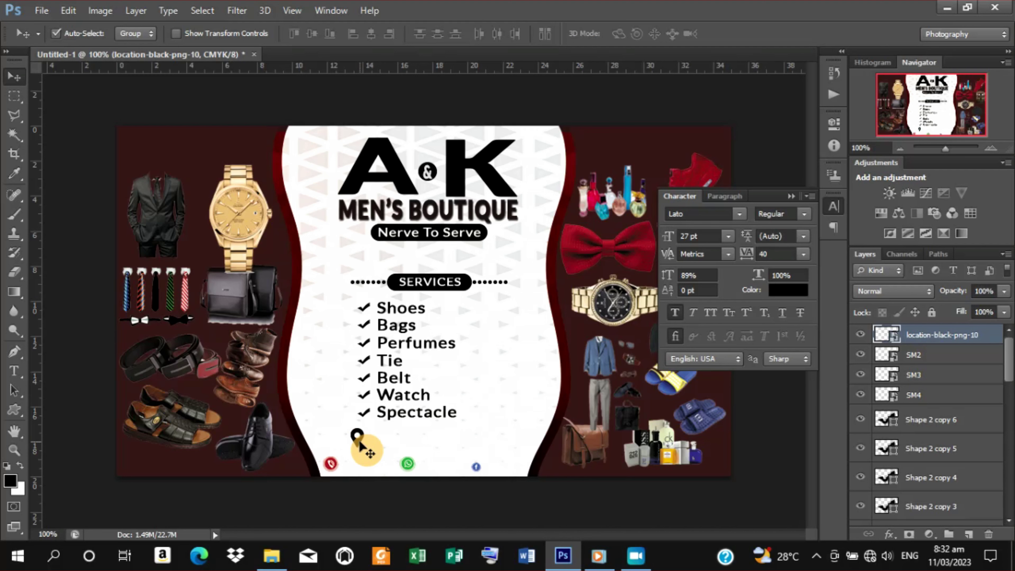
click(176, 33)
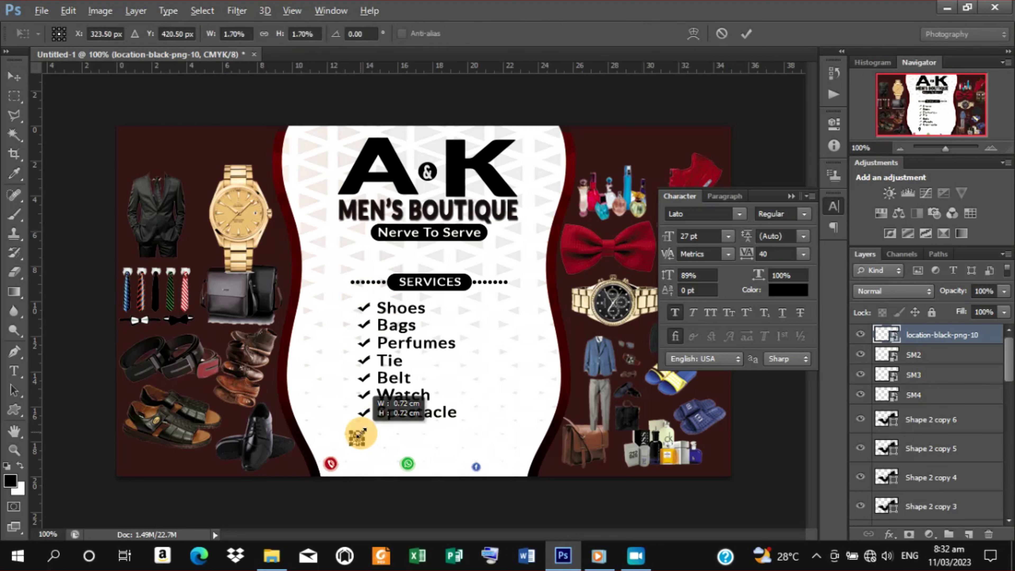
drag(362, 432, 364, 431)
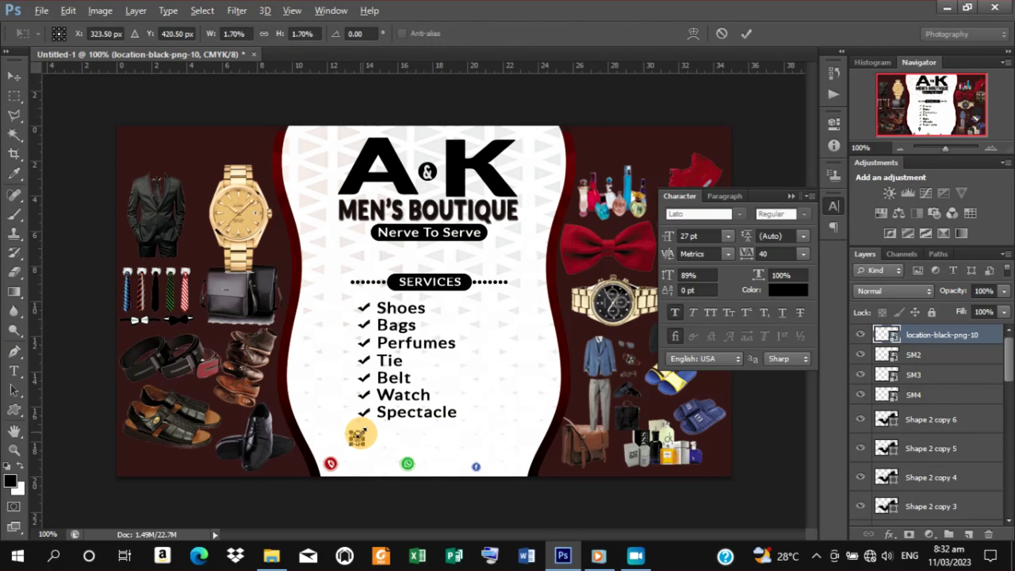
click(749, 32)
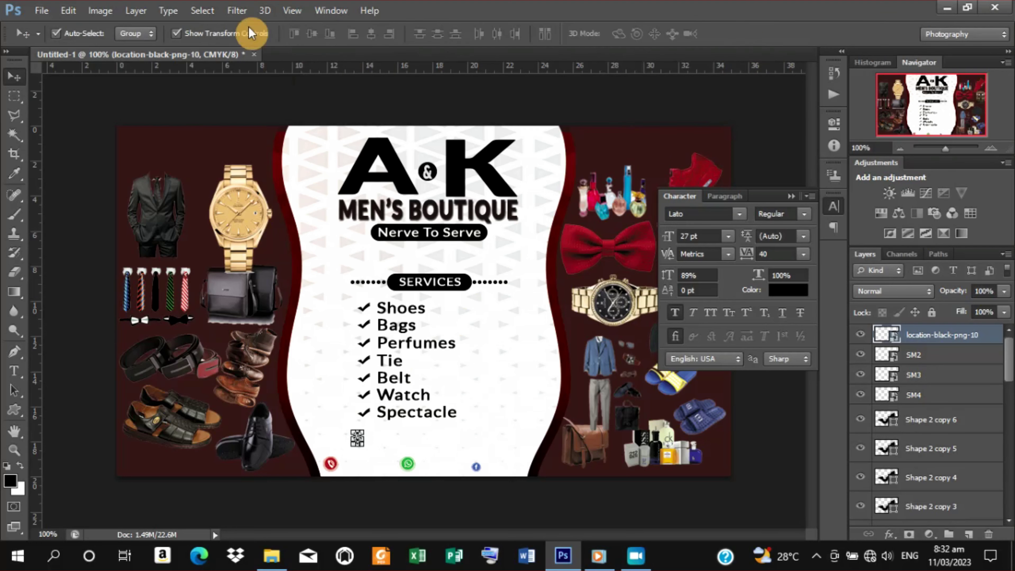
click(177, 32)
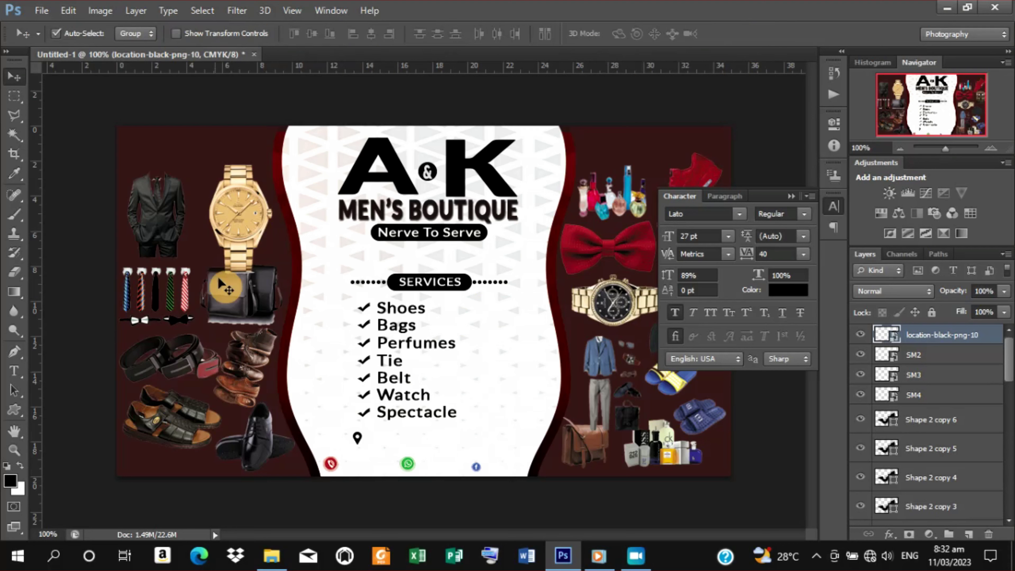
Arrange the phone, WhatsApp and Facebook icons in a row under Spectacle, pin at lower left.
drag(334, 466, 492, 426)
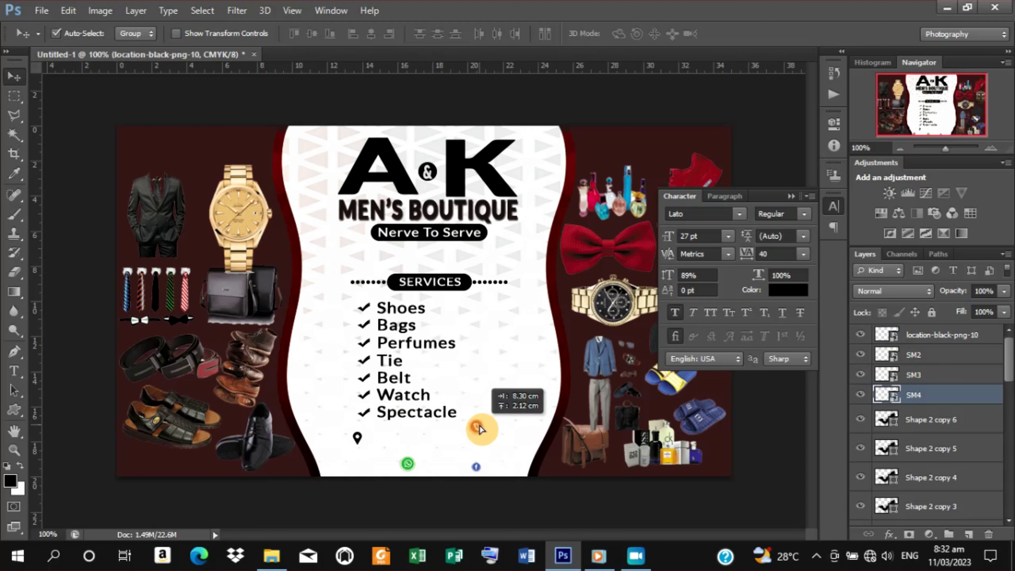
click(432, 445)
drag(407, 465, 444, 431)
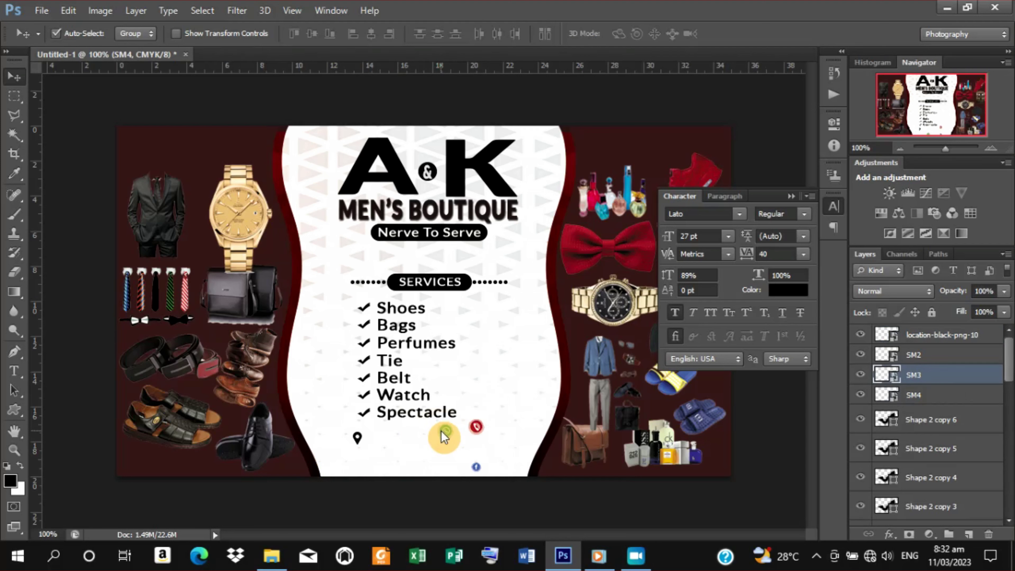
click(476, 468)
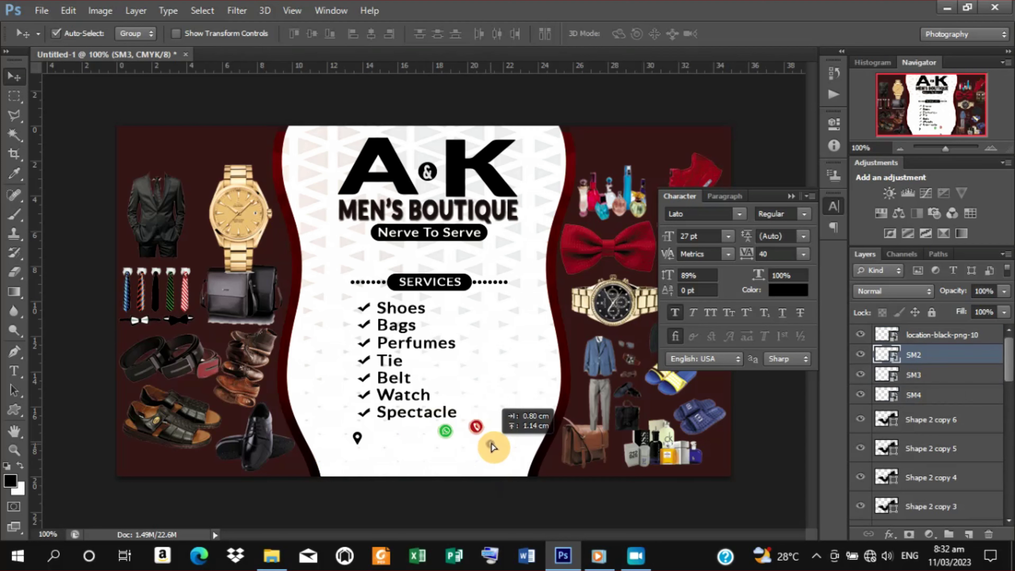
drag(477, 469, 502, 435)
drag(355, 438, 365, 465)
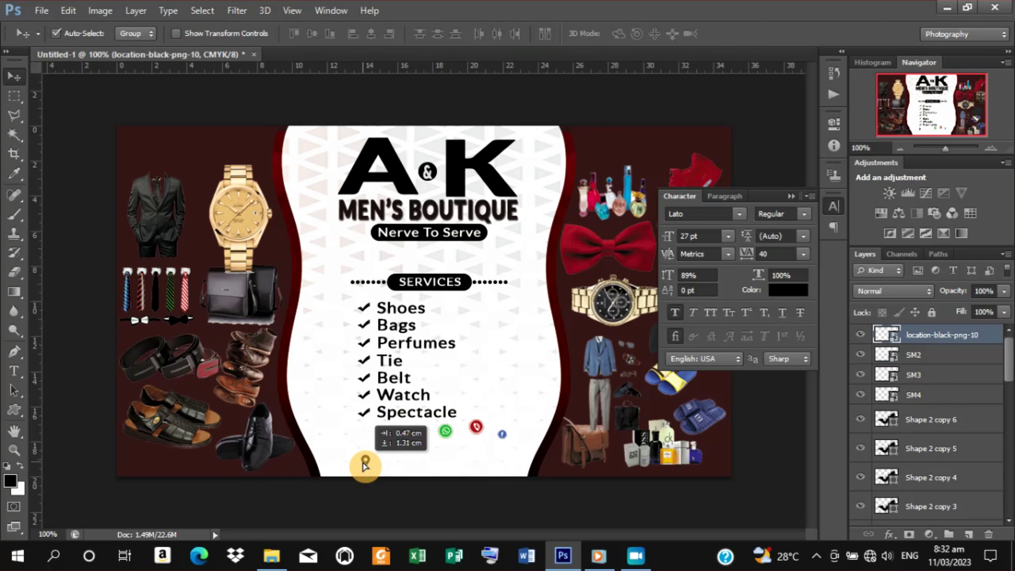
key(t)
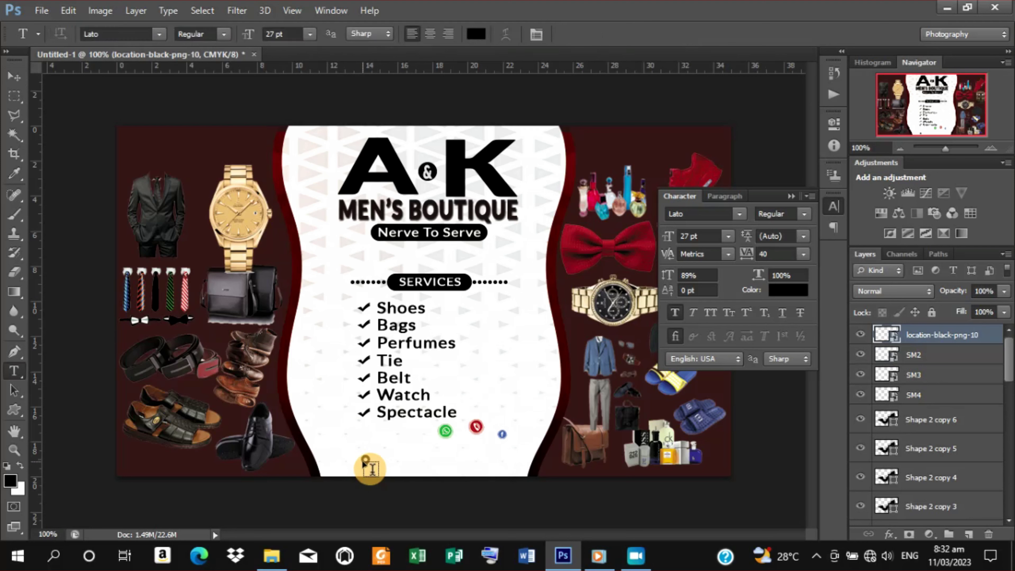
Shrink the KABESO text to about 58% and move it beside the location pin.
click(392, 439)
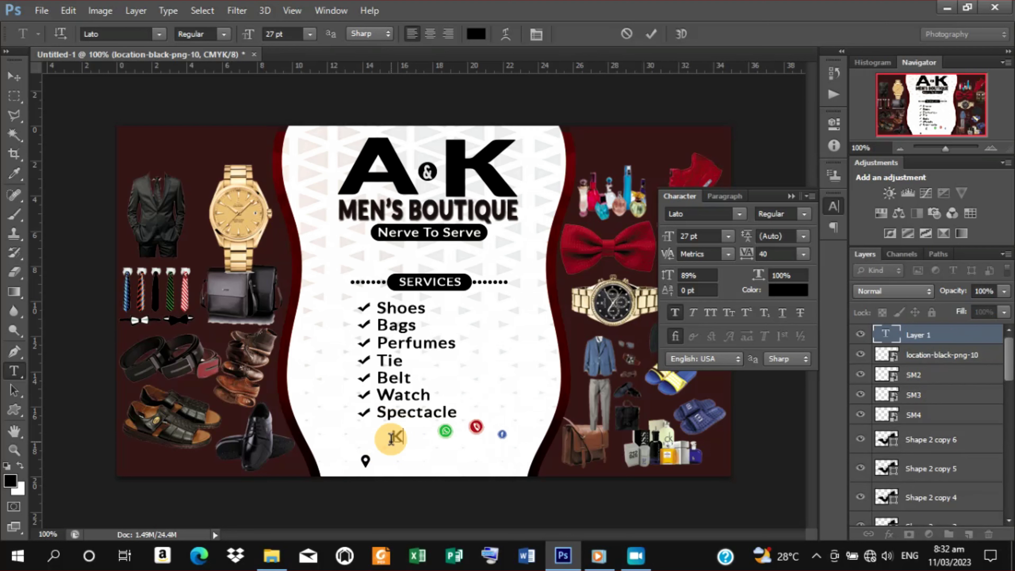
text(KABESO)
click(655, 32)
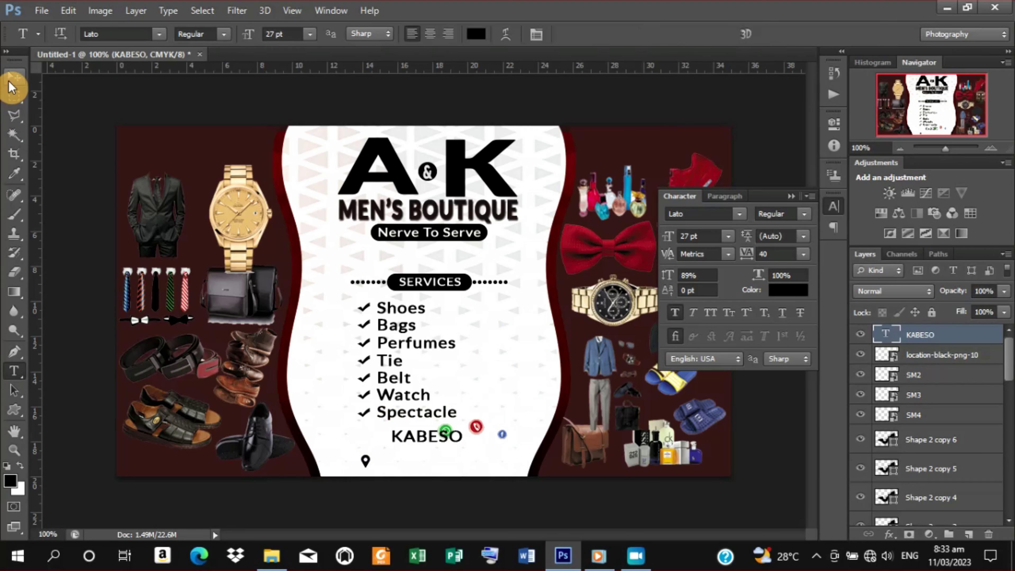
click(14, 78)
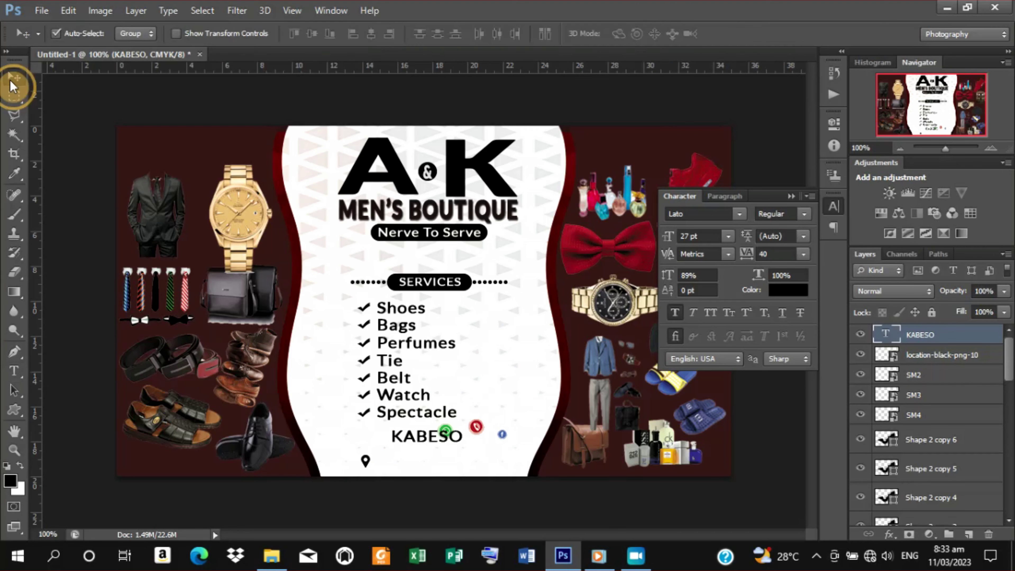
click(176, 33)
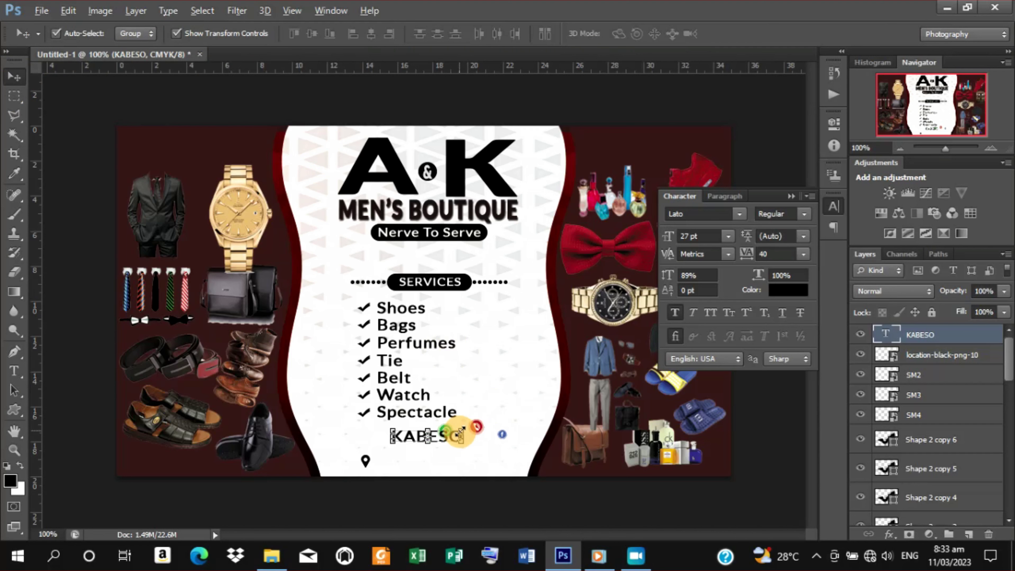
drag(461, 432, 446, 438)
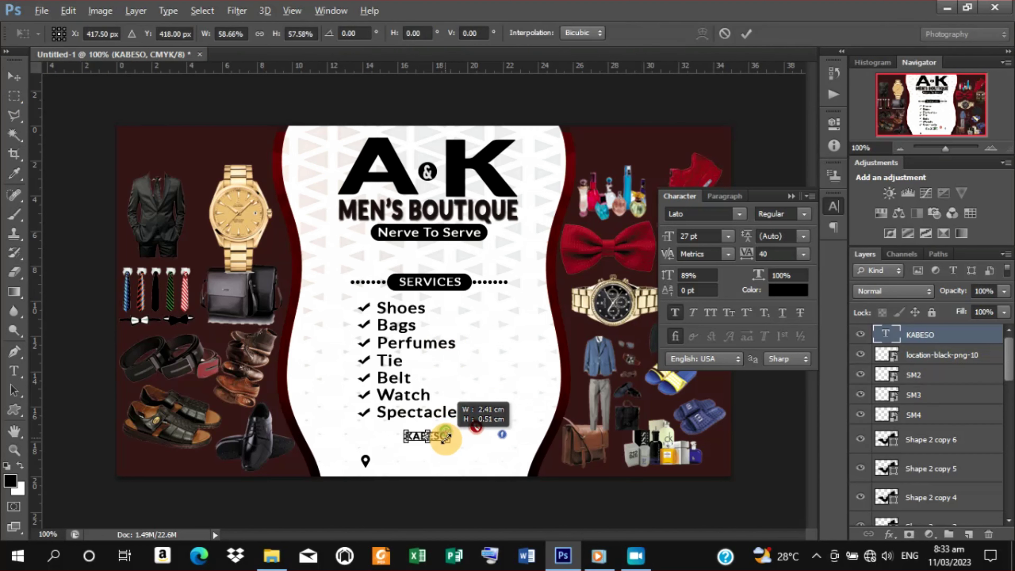
mouse_move(439, 433)
mouse_down()
mouse_move(407, 463)
mouse_move(430, 464)
mouse_up()
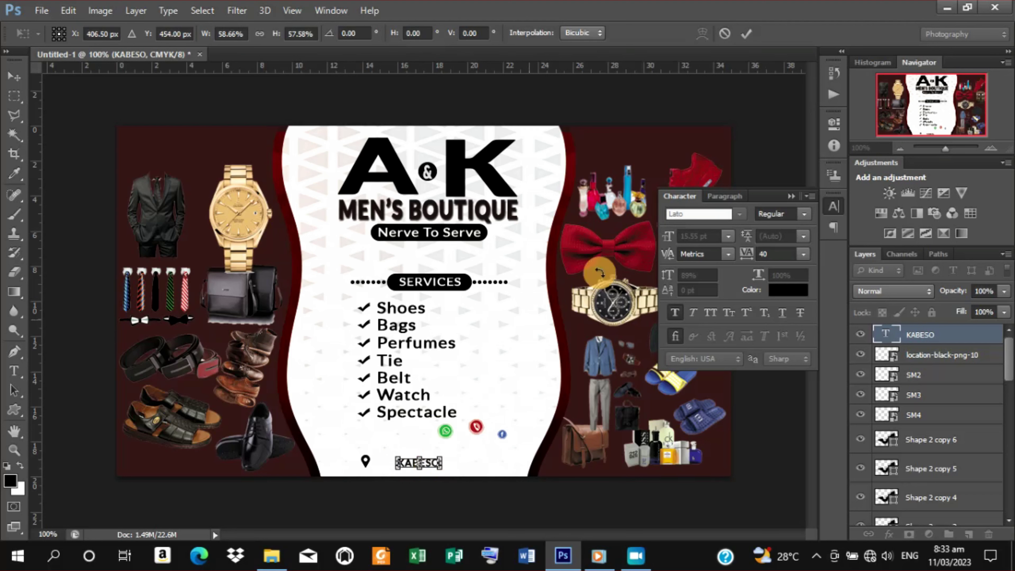
click(749, 32)
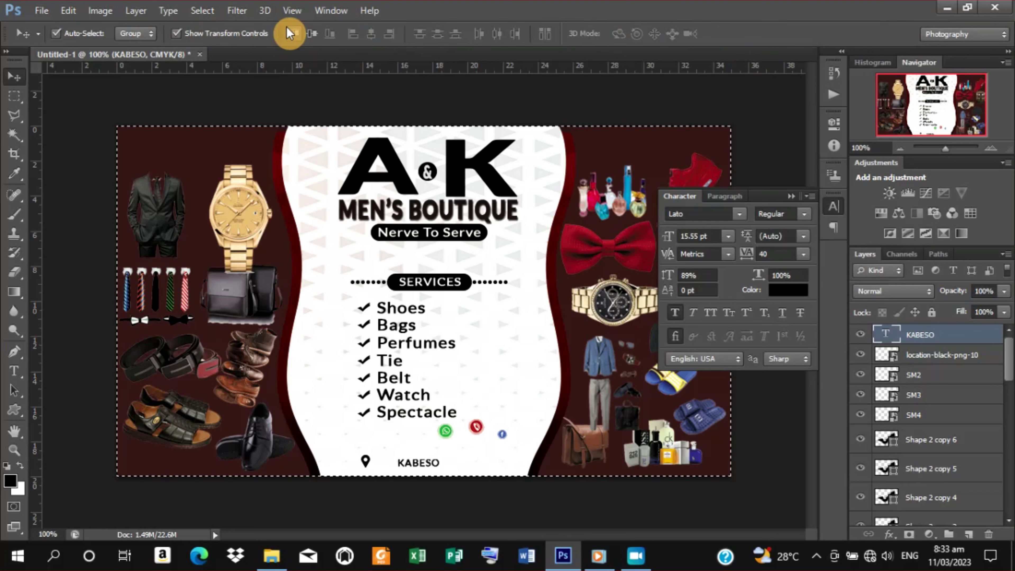
Centre the KABESO text horizontally on the flyer.
key(ctrl+a)
click(369, 32)
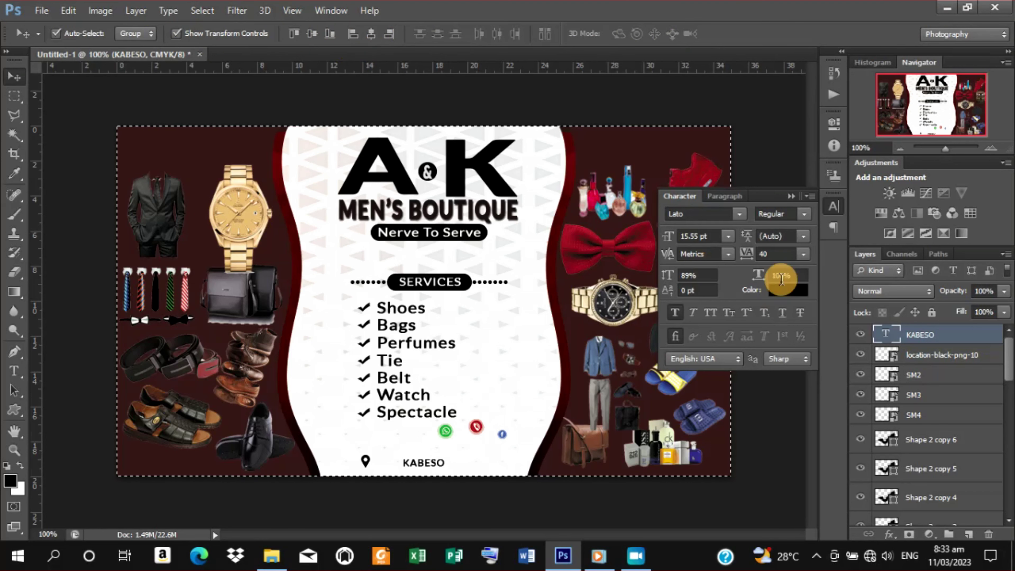
click(942, 356)
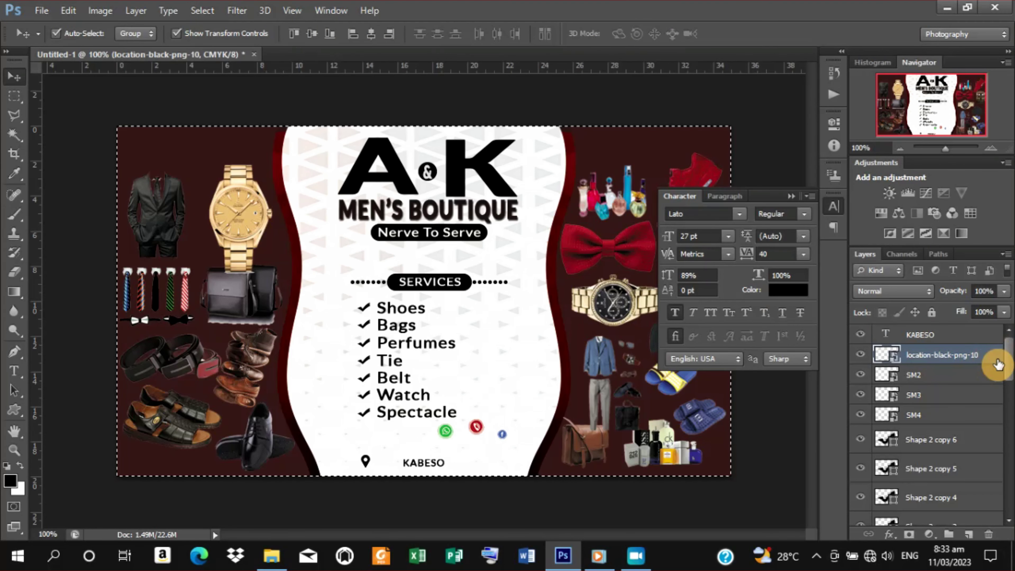
Deselect, turn off transform controls, and spread the WhatsApp, red and Facebook icons across the row.
key(ctrl+z)
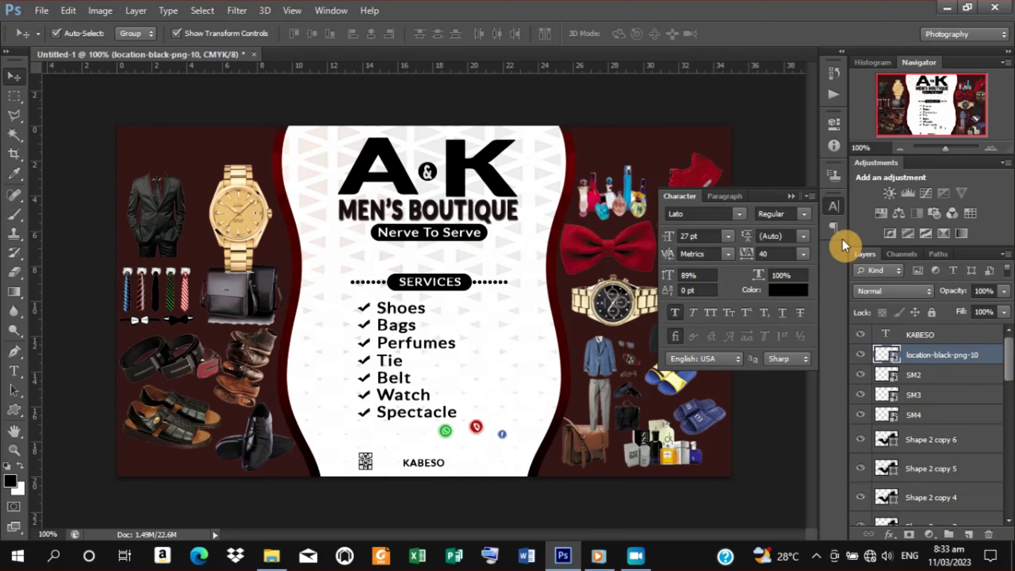
click(176, 34)
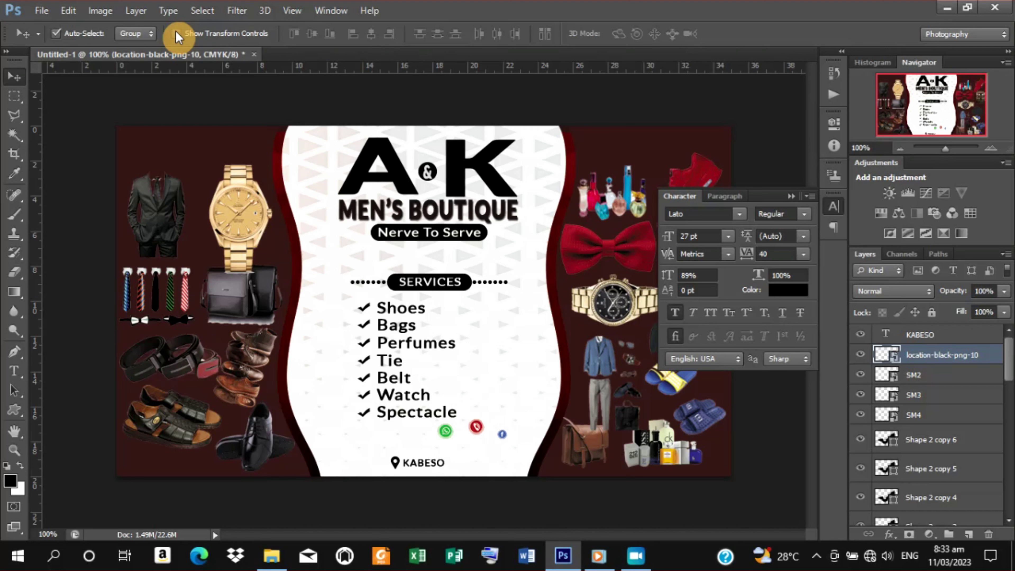
click(446, 434)
drag(446, 434, 331, 449)
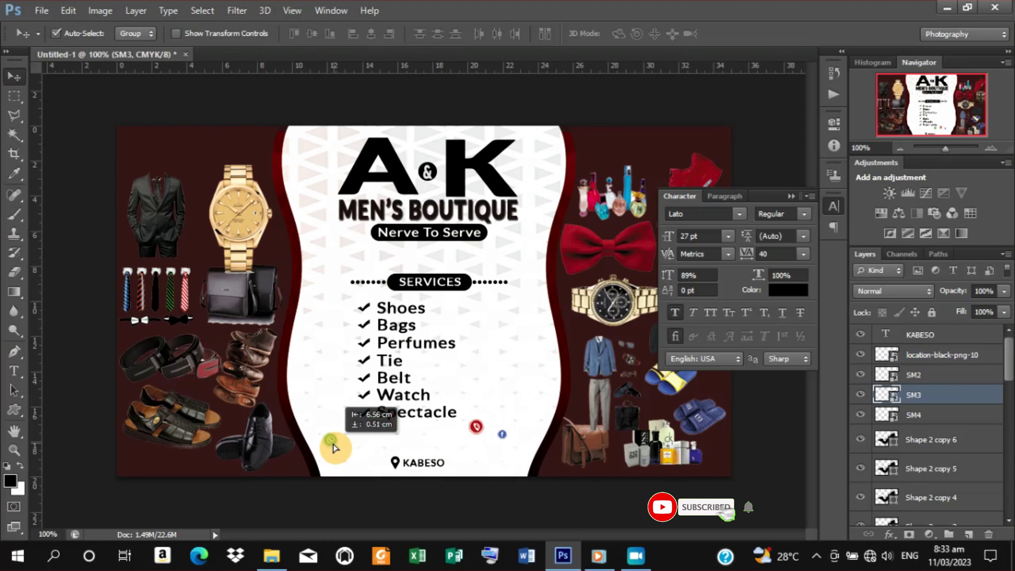
click(477, 428)
drag(478, 430, 424, 444)
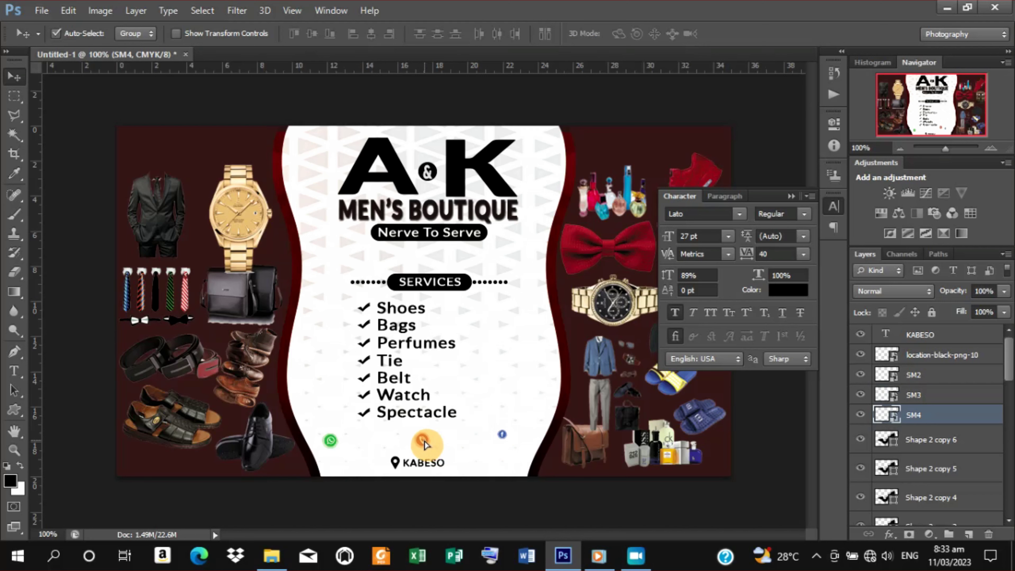
drag(500, 438, 489, 440)
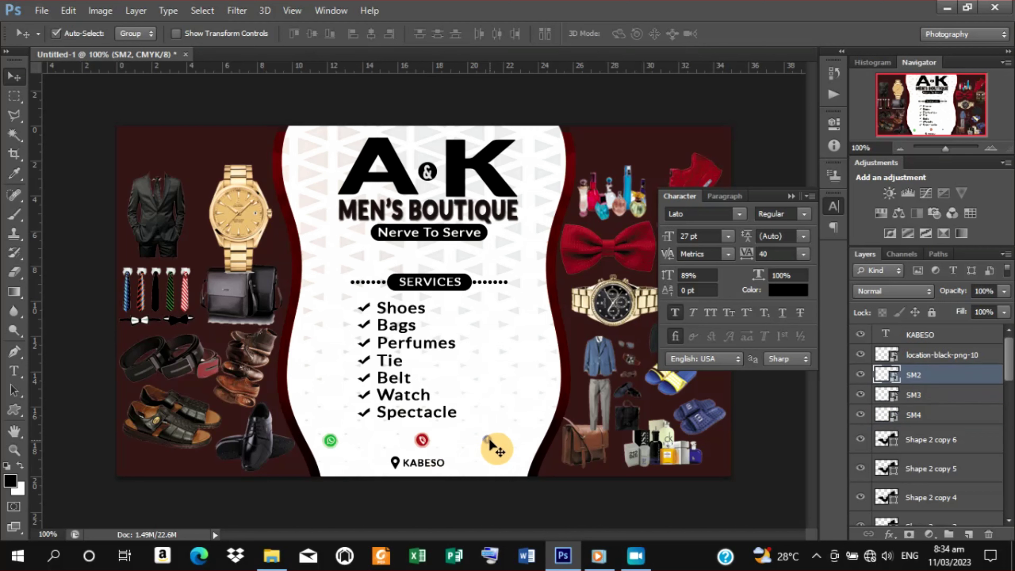
click(413, 467)
Copy the KABESO text beside the WhatsApp icon and retype it as the shop's phone number.
key(ctrl+j)
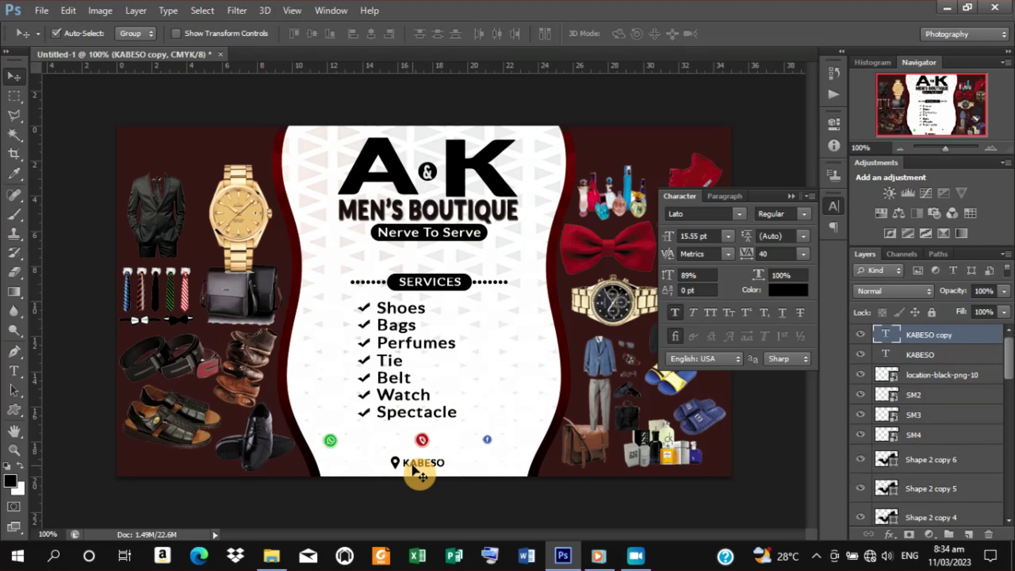
drag(413, 467, 364, 445)
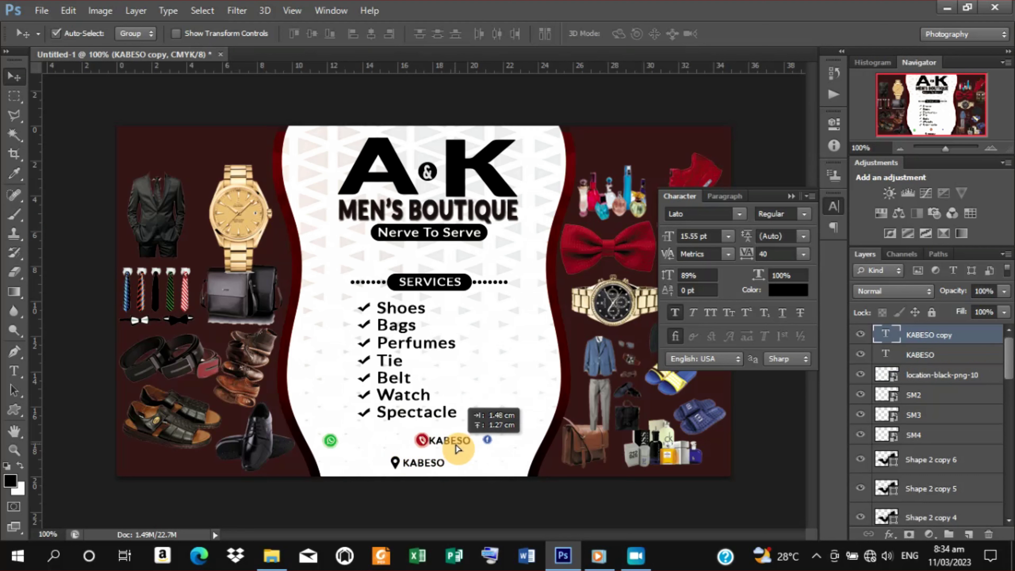
drag(365, 445, 375, 448)
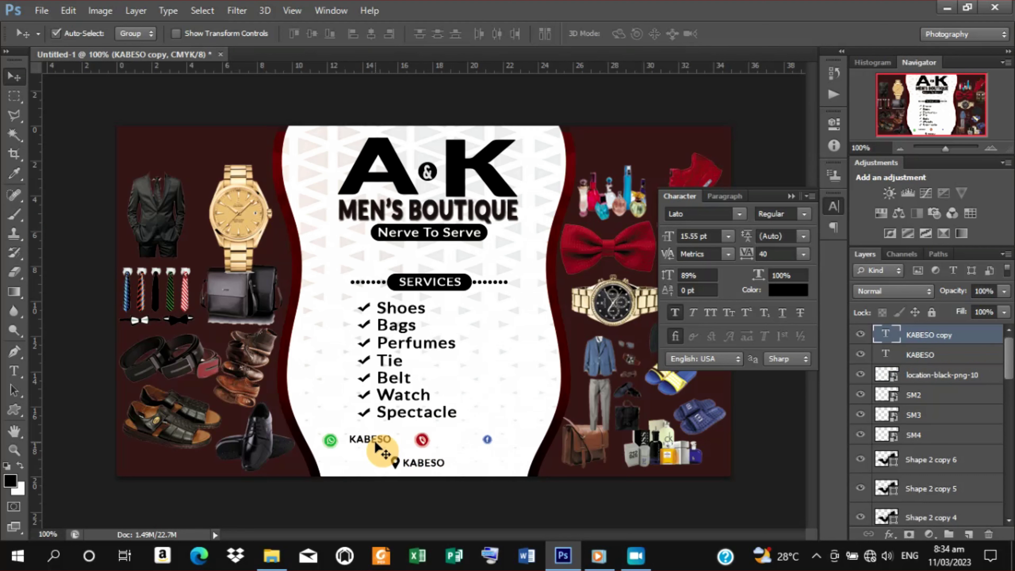
key(t)
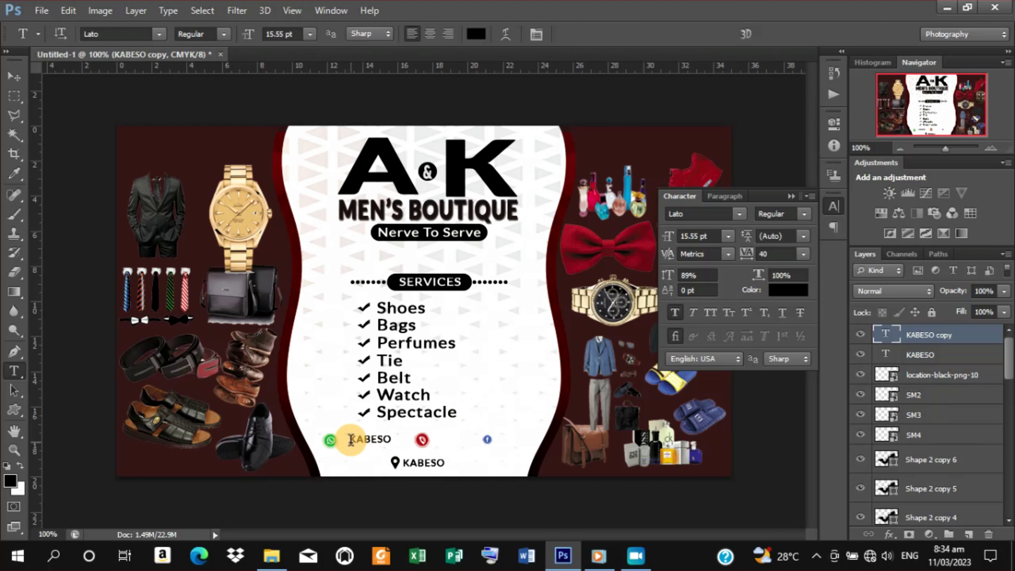
double_click(351, 440)
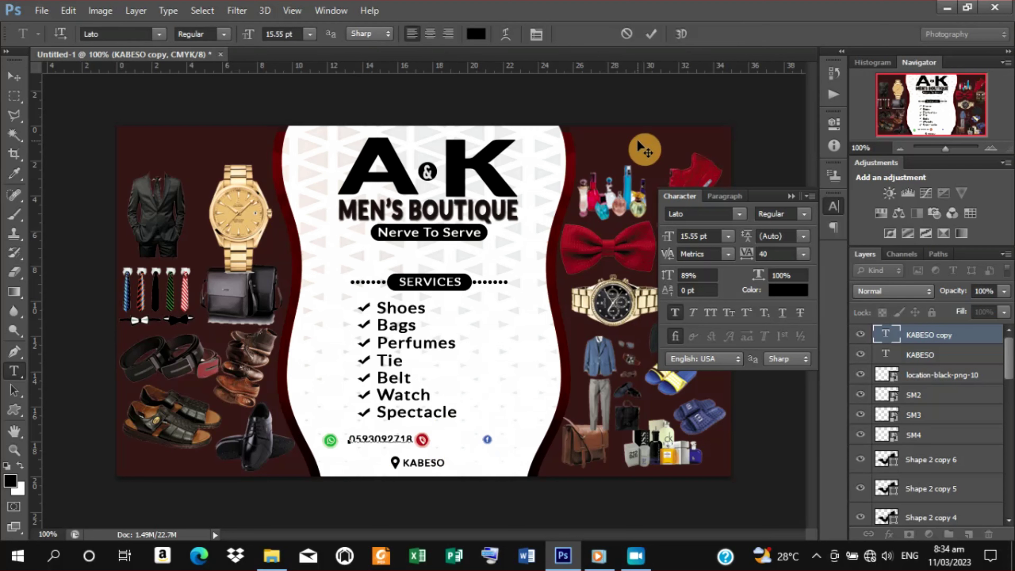
click(651, 43)
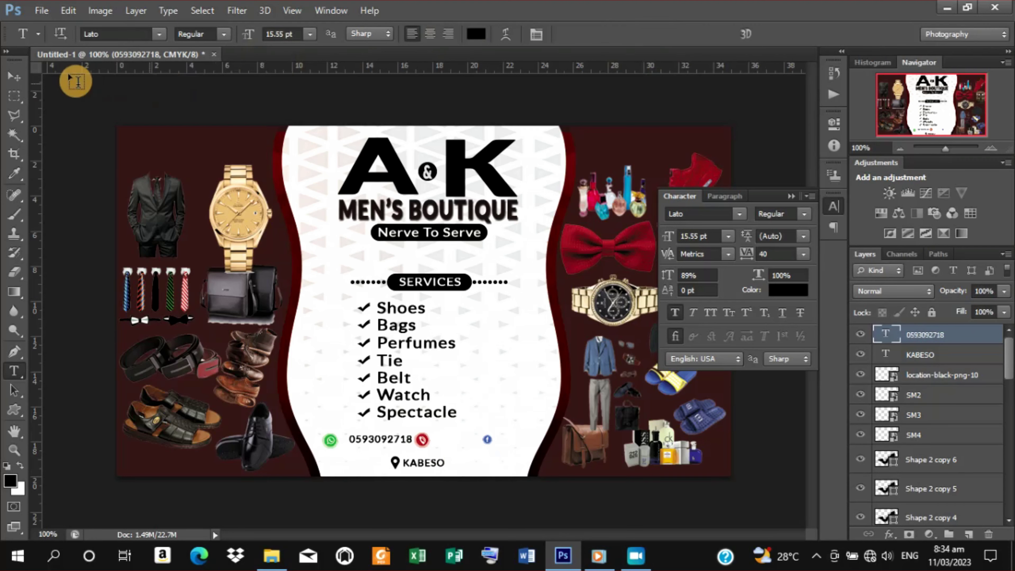
click(16, 80)
key(Down)
key(Down)
key(Down)
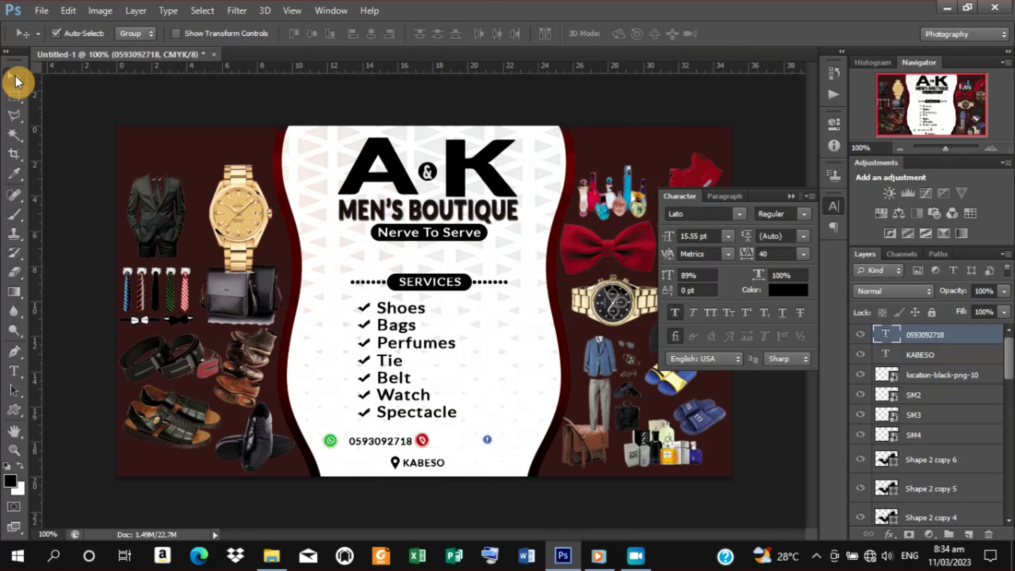
key(Left)
key(Left)
key(Left)
key(Left)
key(Left)
key(Left)
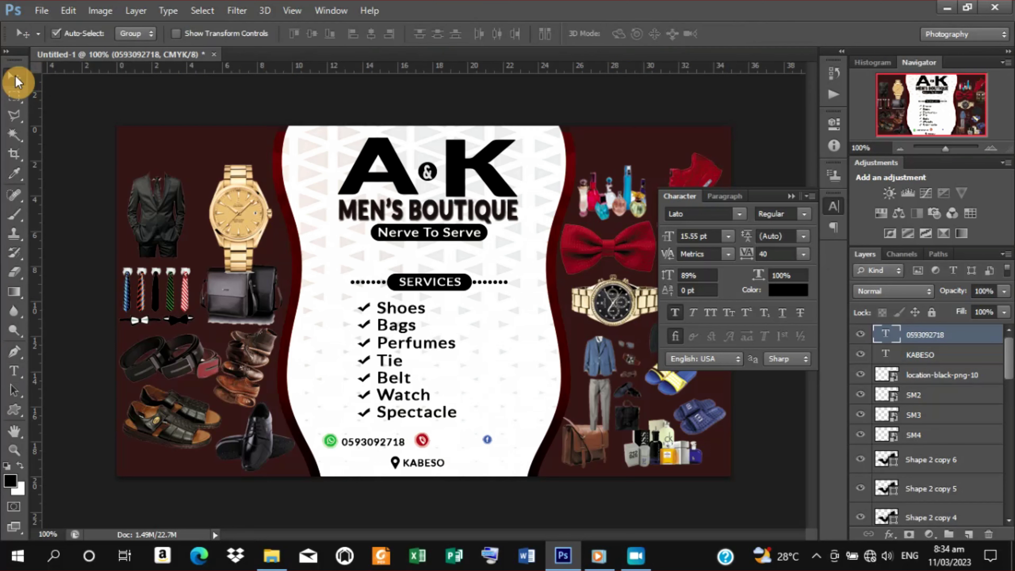
key(Up)
key(Up)
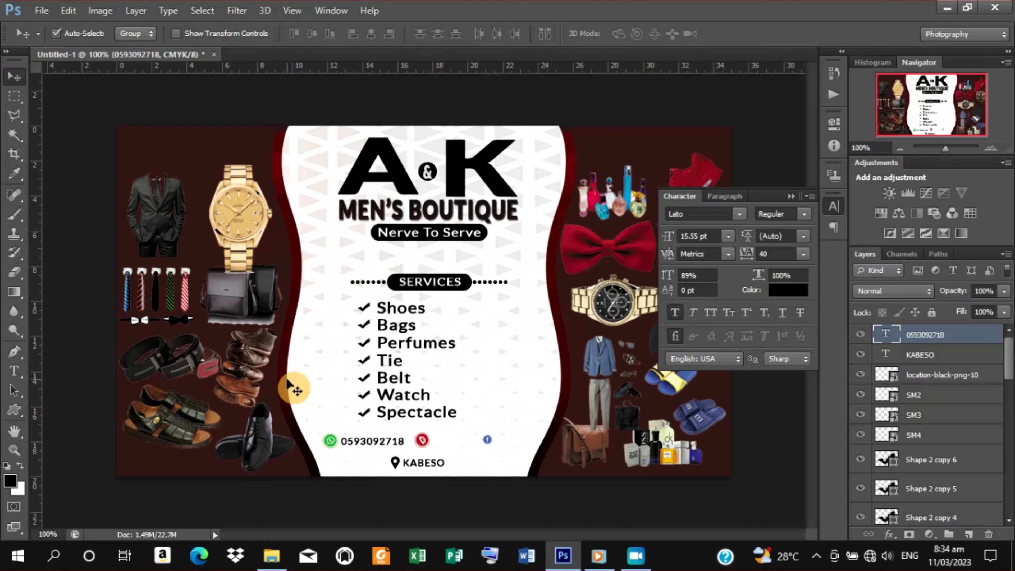
Duplicate the phone number beside the red icon and move Facebook to the row's end.
key(ctrl+j)
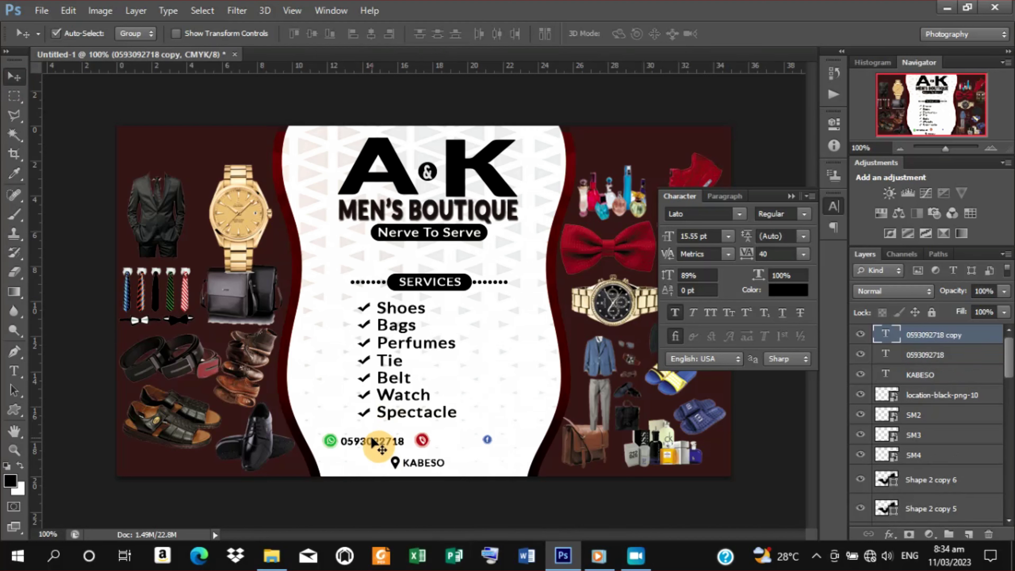
drag(372, 442, 462, 439)
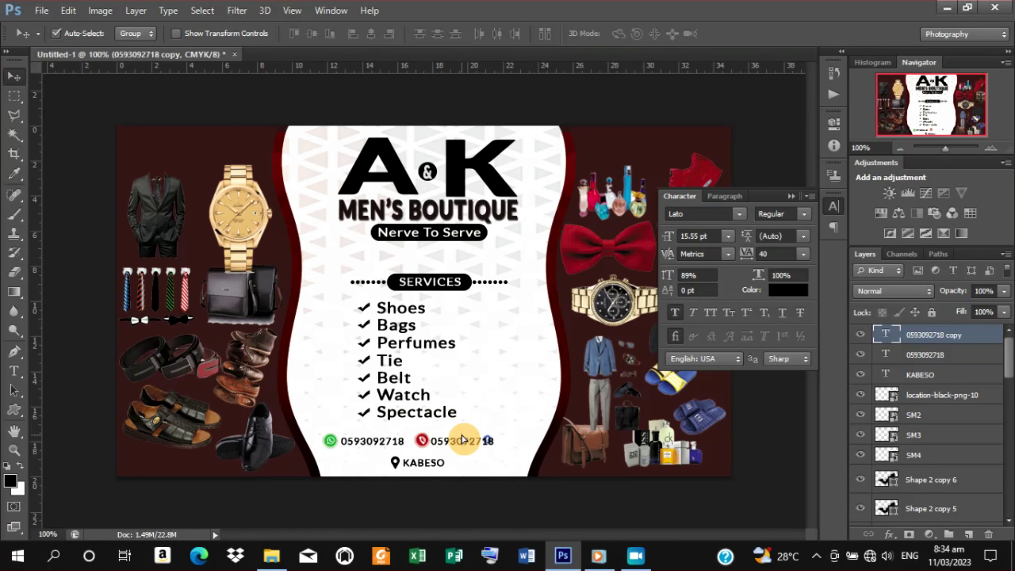
click(487, 439)
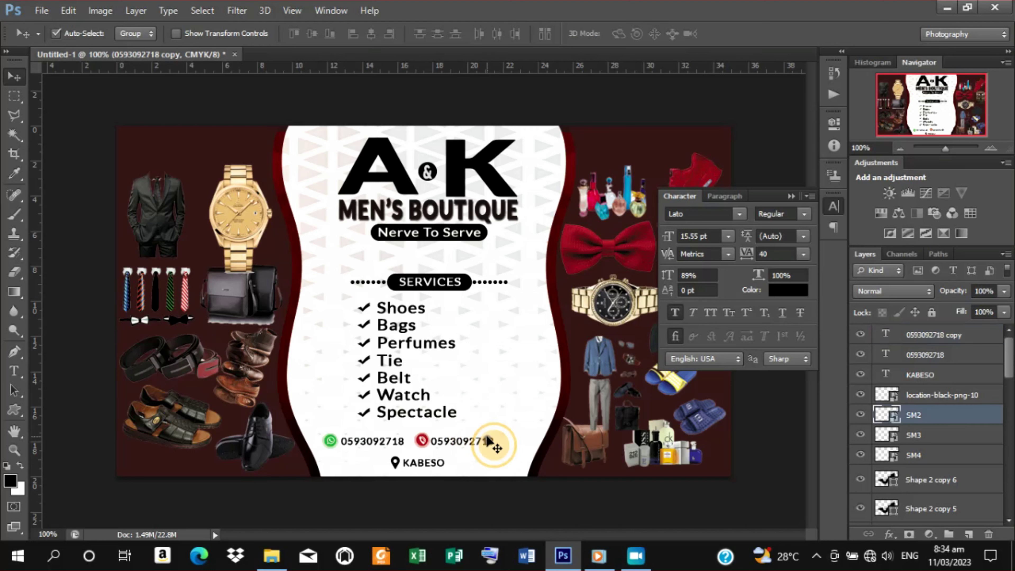
drag(488, 439, 507, 437)
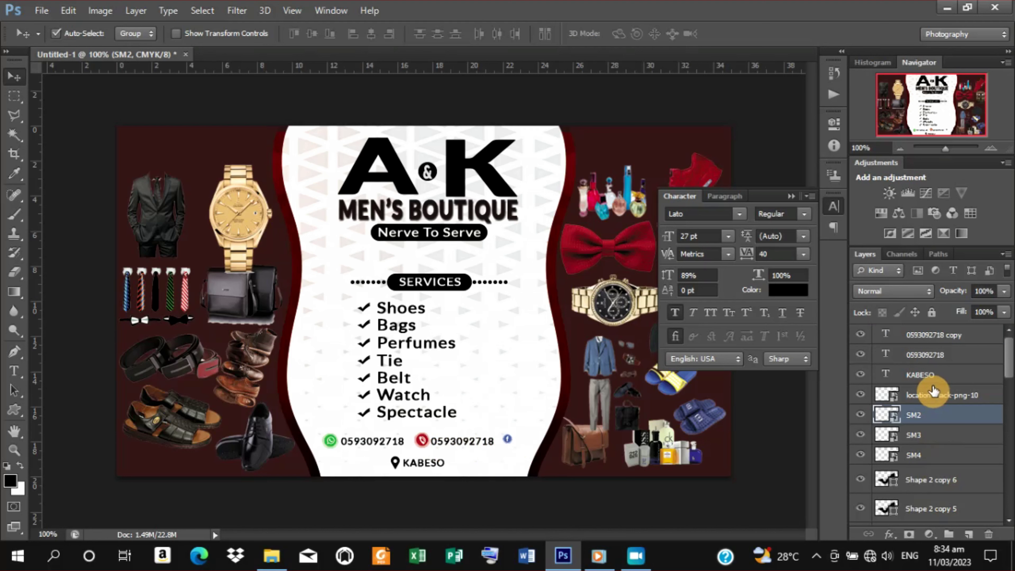
Scale both phone numbers and the WhatsApp and red icons down to about 80%.
click(940, 340)
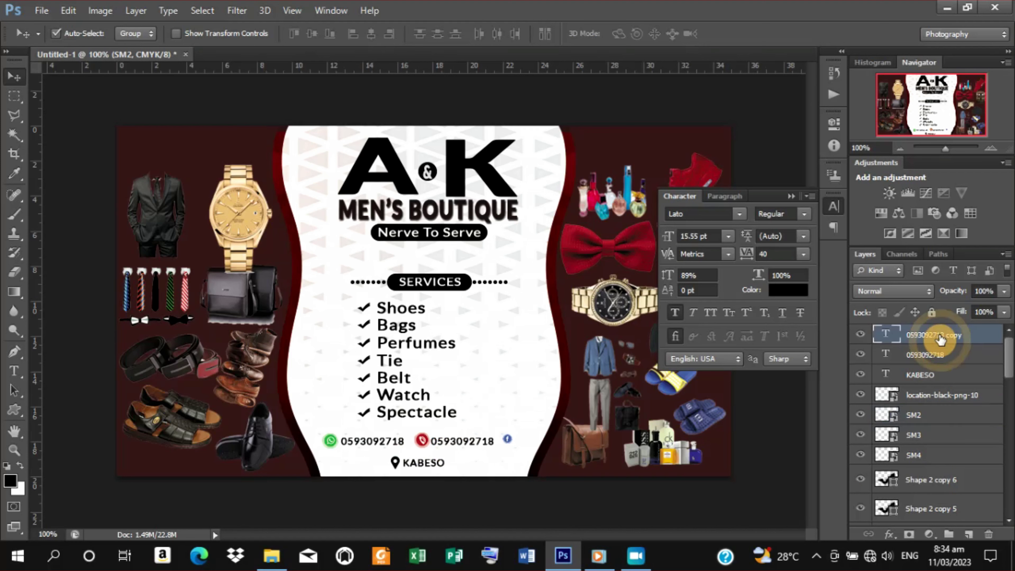
shift+click(938, 356)
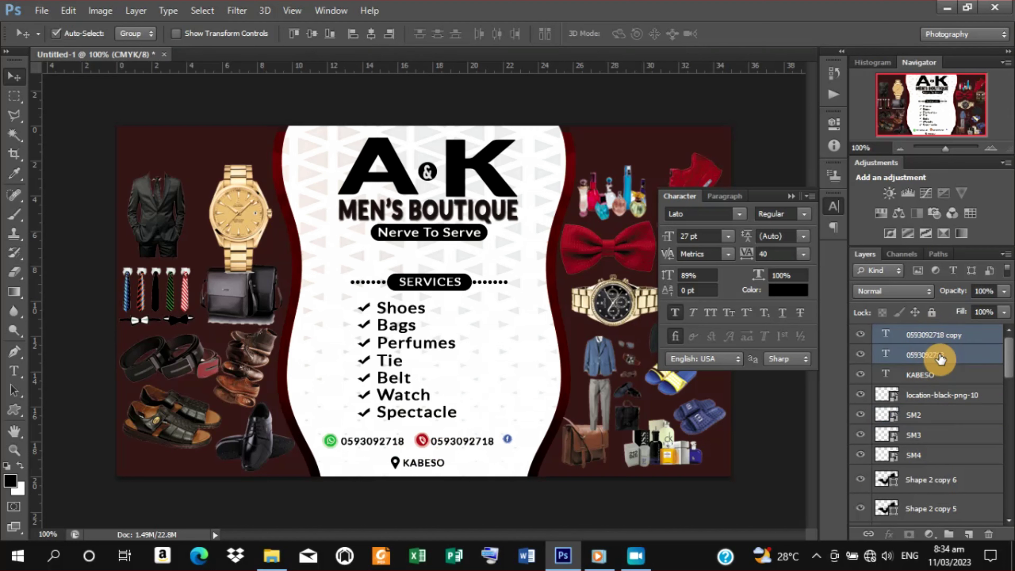
ctrl+click(934, 435)
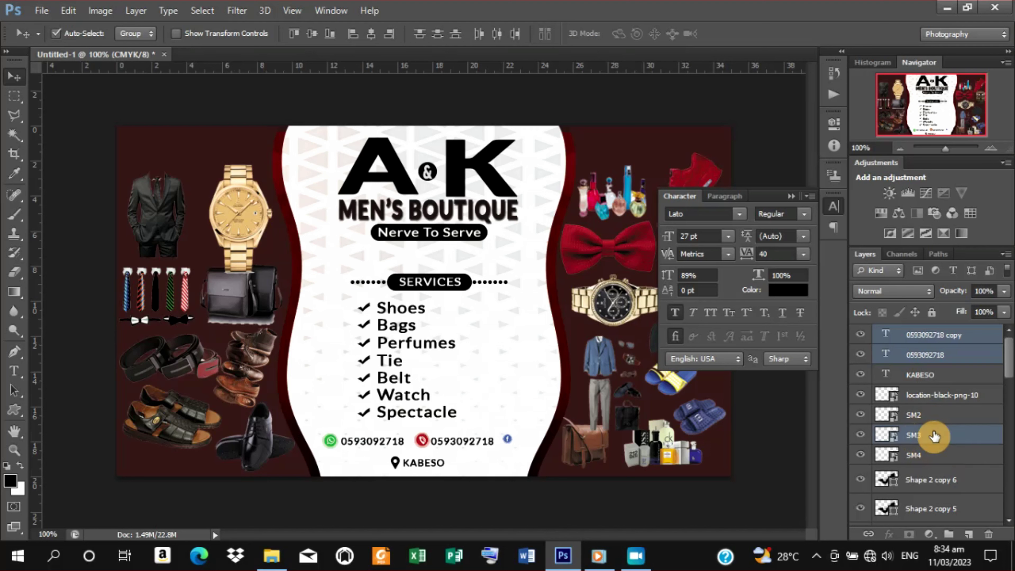
ctrl+click(934, 455)
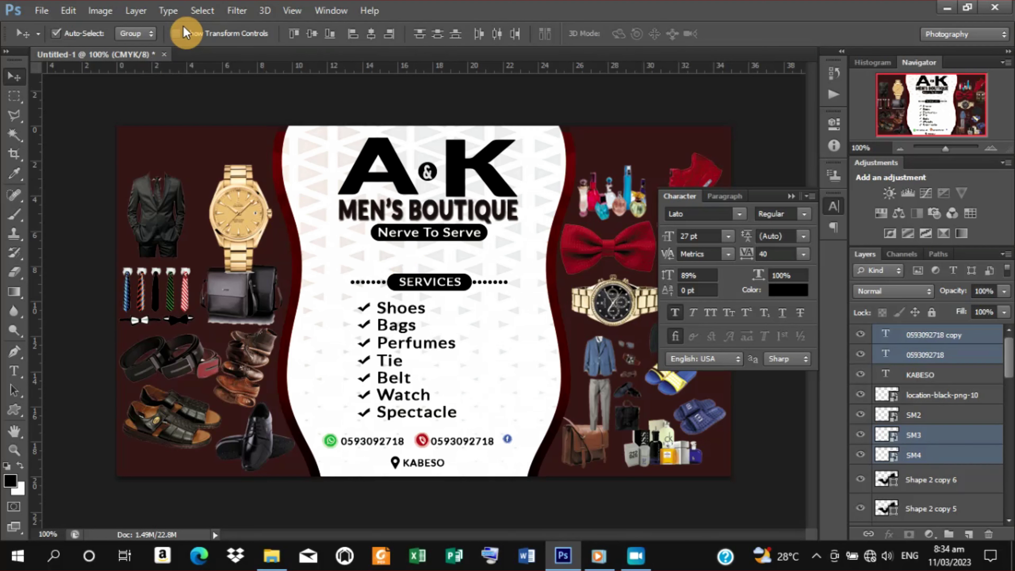
click(176, 34)
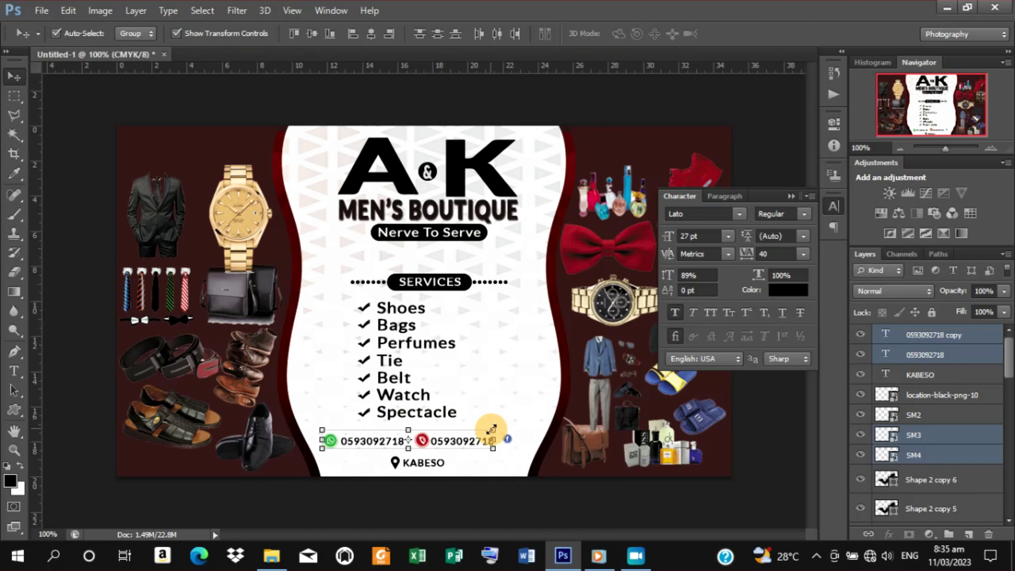
drag(492, 431, 428, 443)
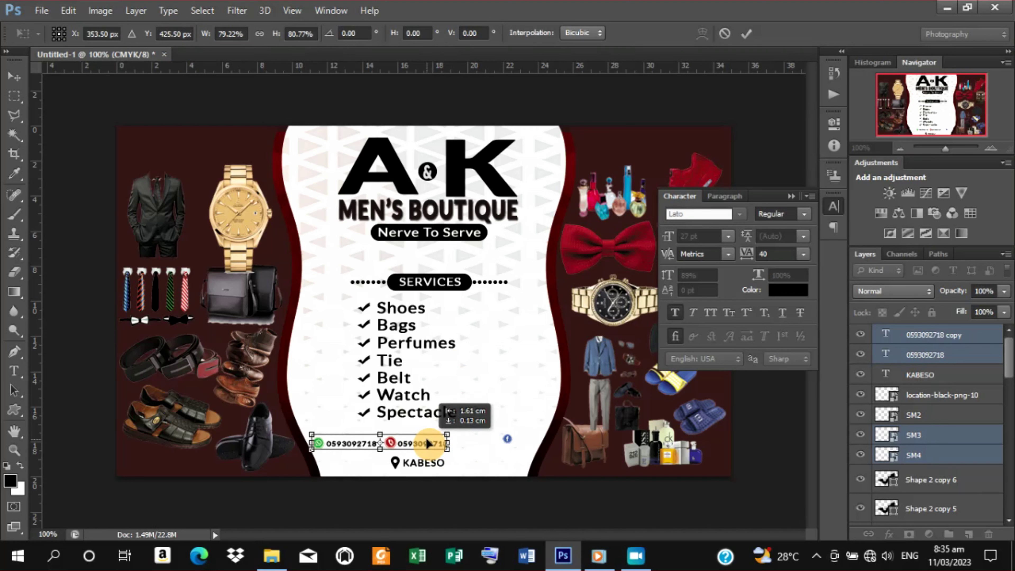
click(754, 31)
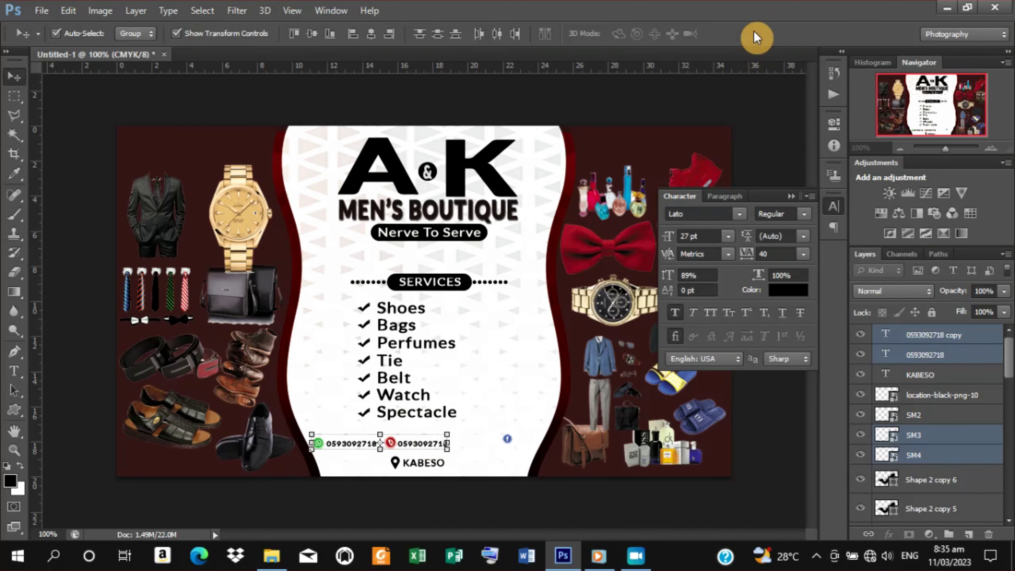
Enlarge the Facebook icon to about 157% and place it after the second phone number.
click(928, 416)
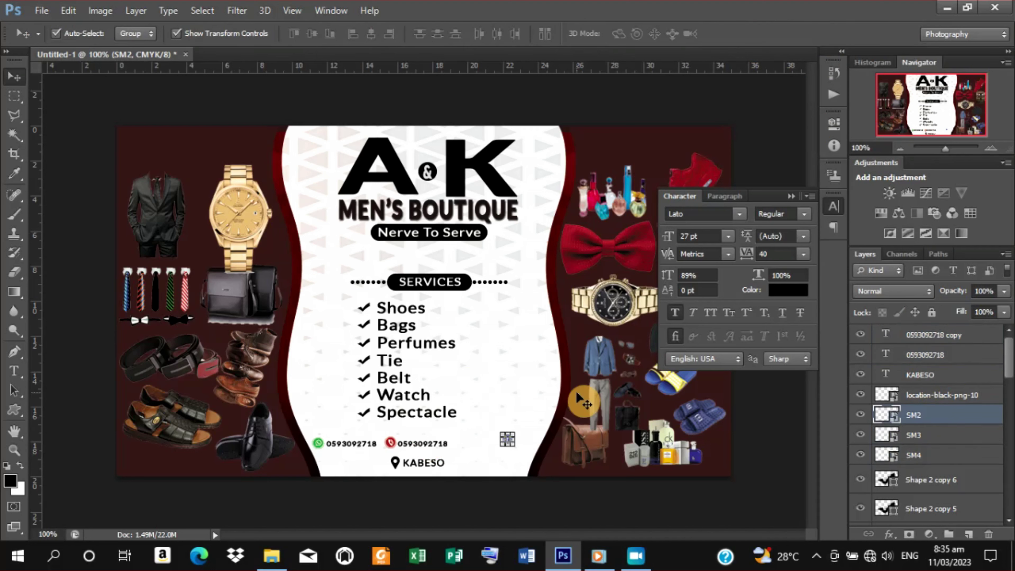
drag(514, 447, 517, 450)
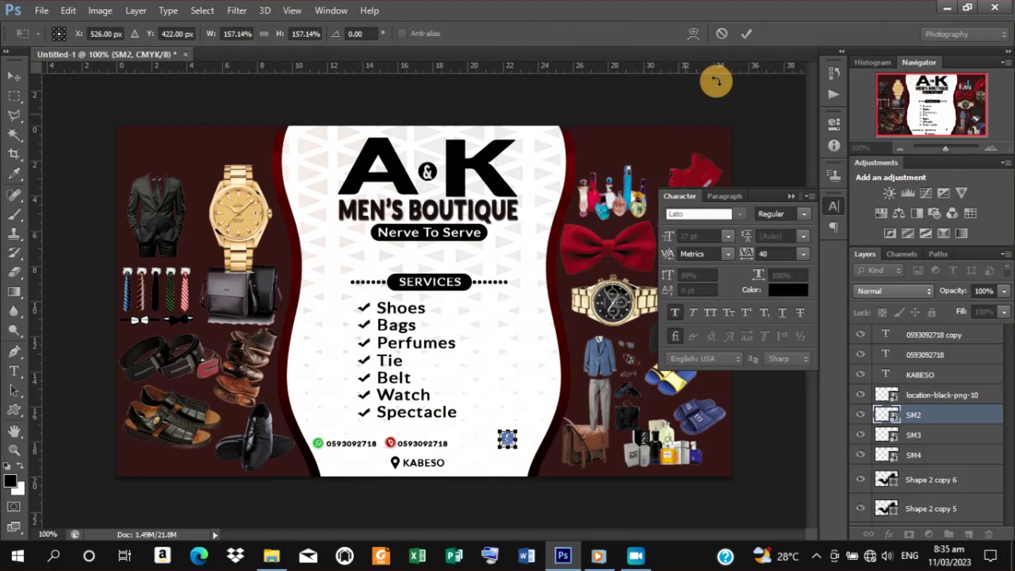
click(749, 33)
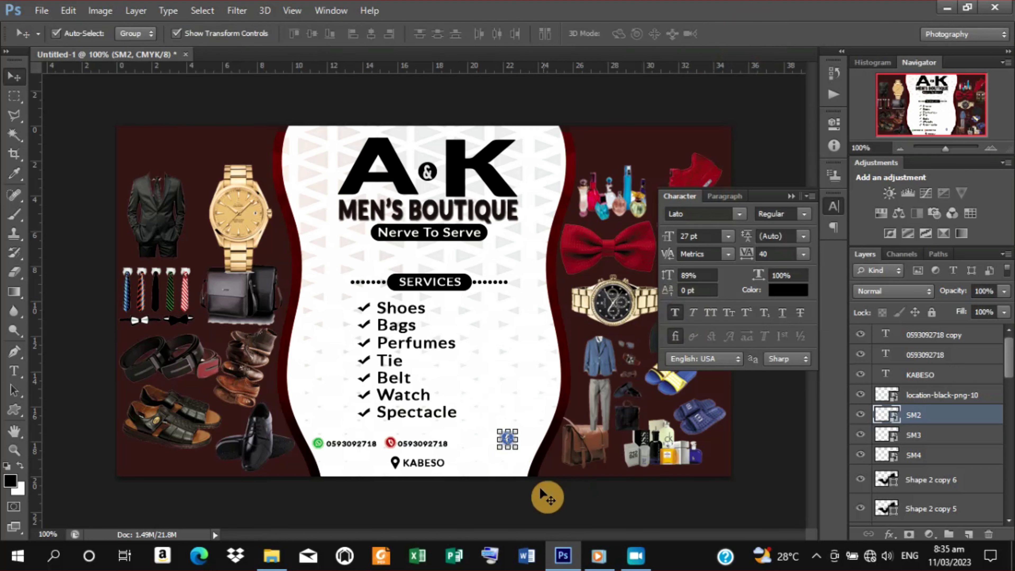
drag(509, 442, 464, 445)
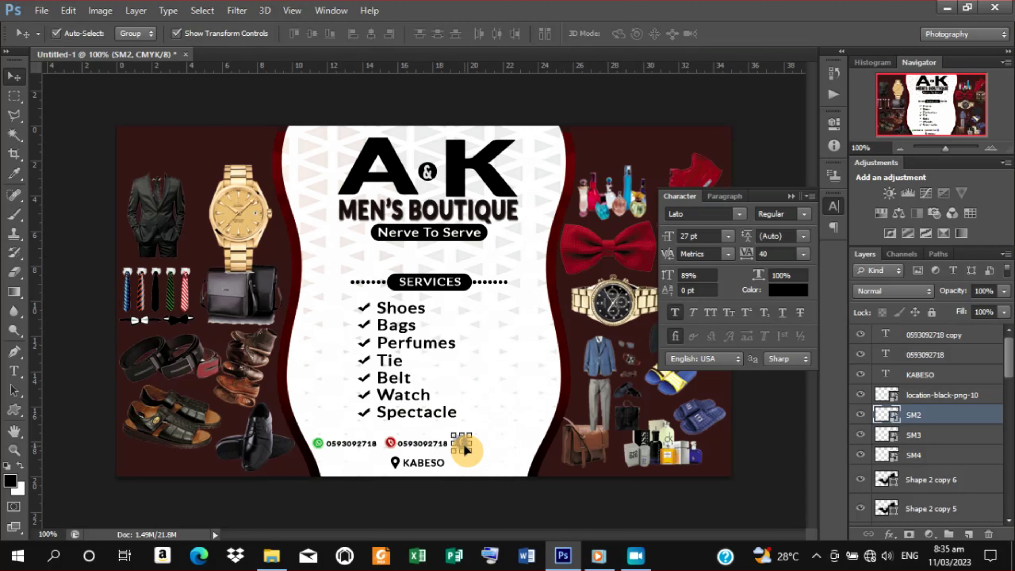
Duplicate the phone-number text beside the Facebook icon, retype it as 'Success Creative', and nudge it up.
alt+click(427, 445)
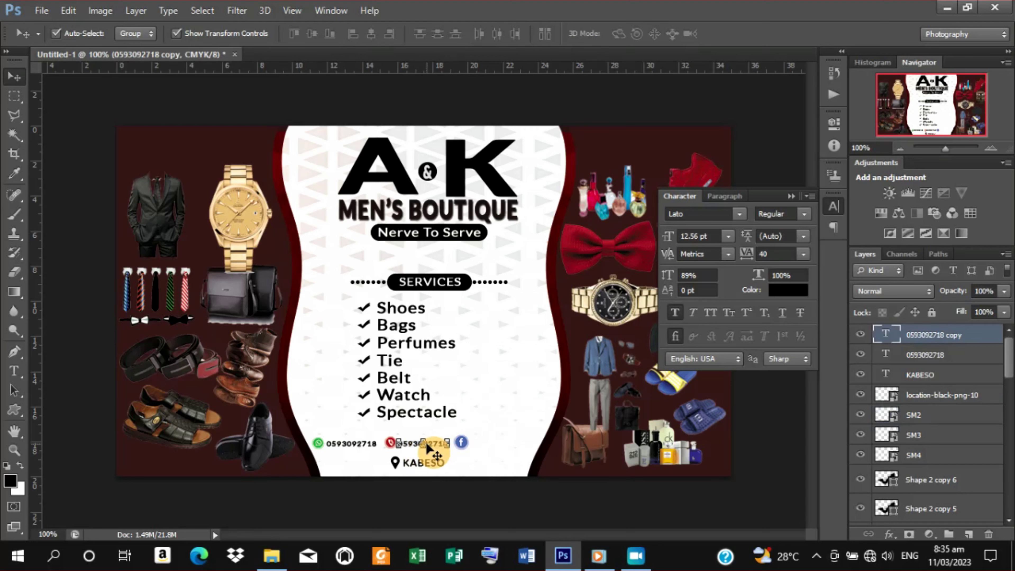
drag(426, 442, 505, 445)
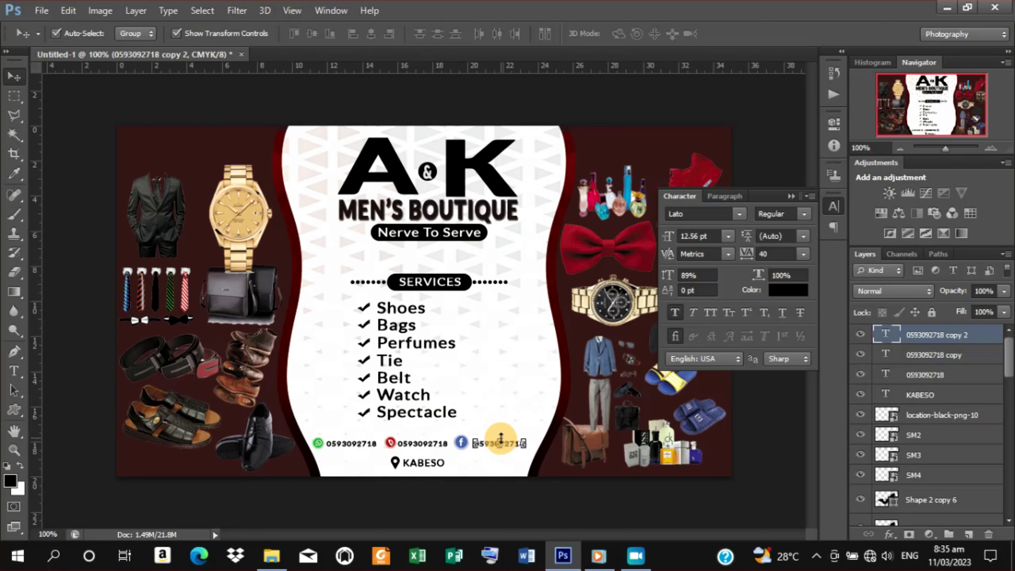
key(t)
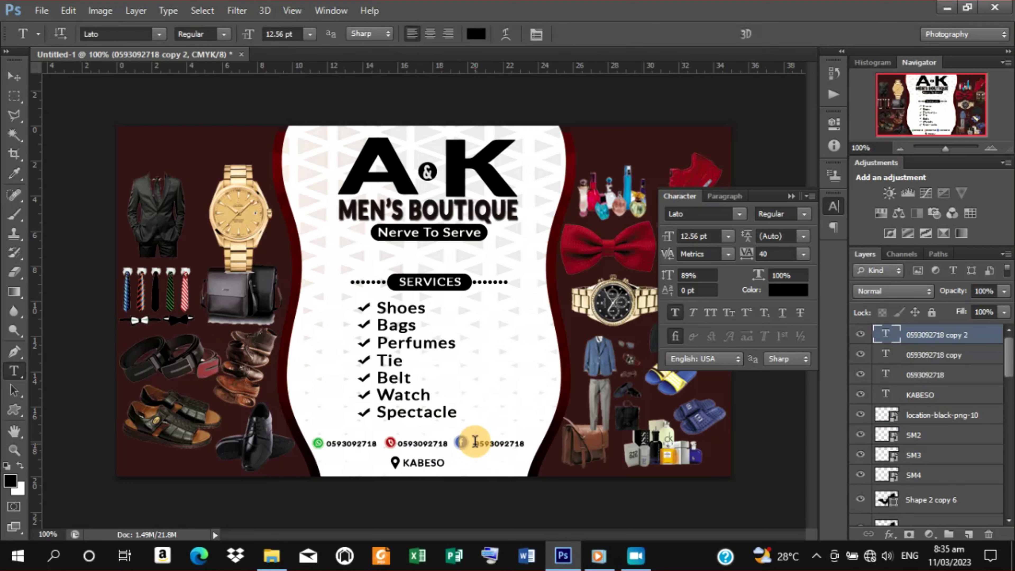
drag(475, 441, 561, 454)
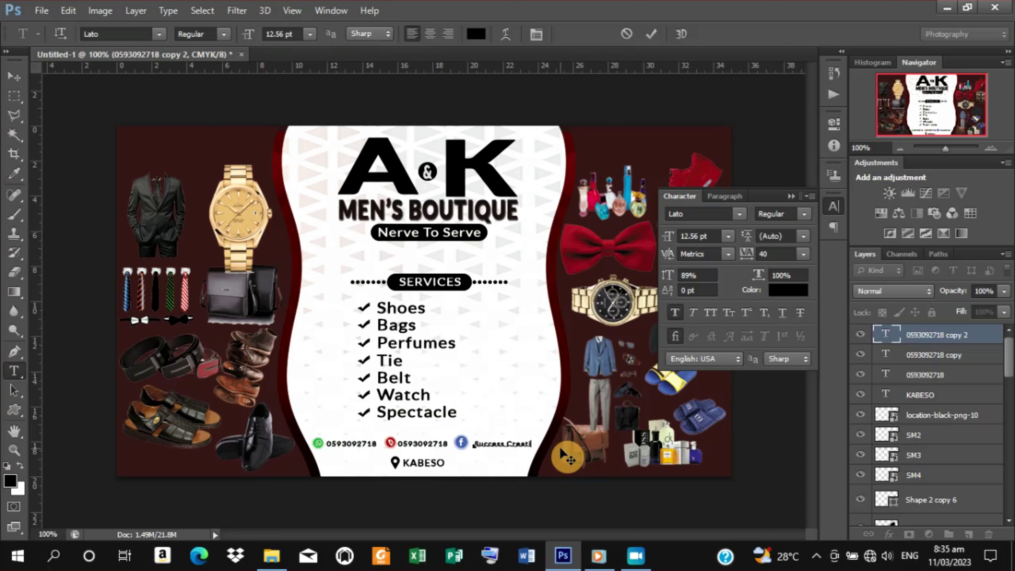
click(651, 37)
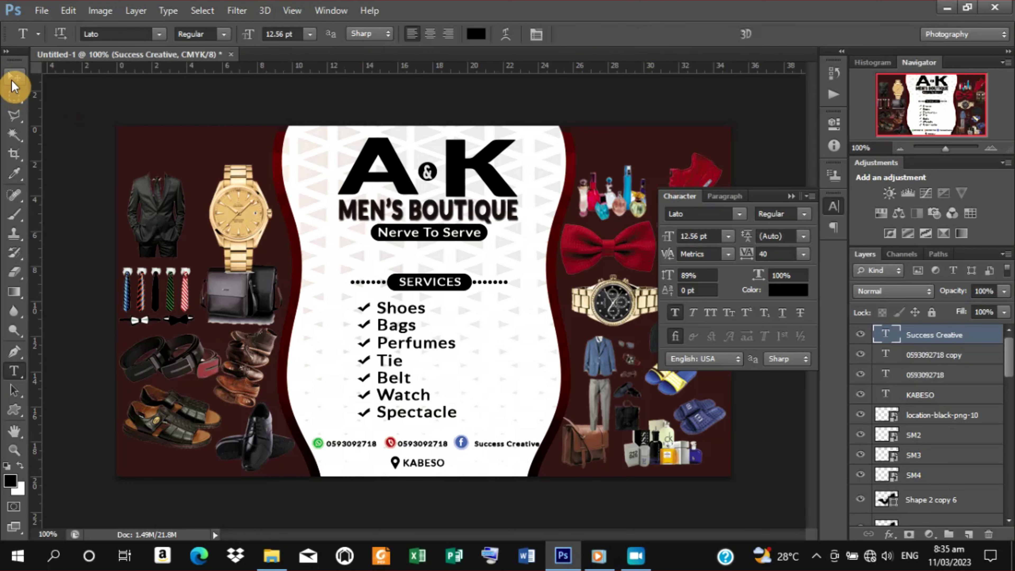
click(14, 80)
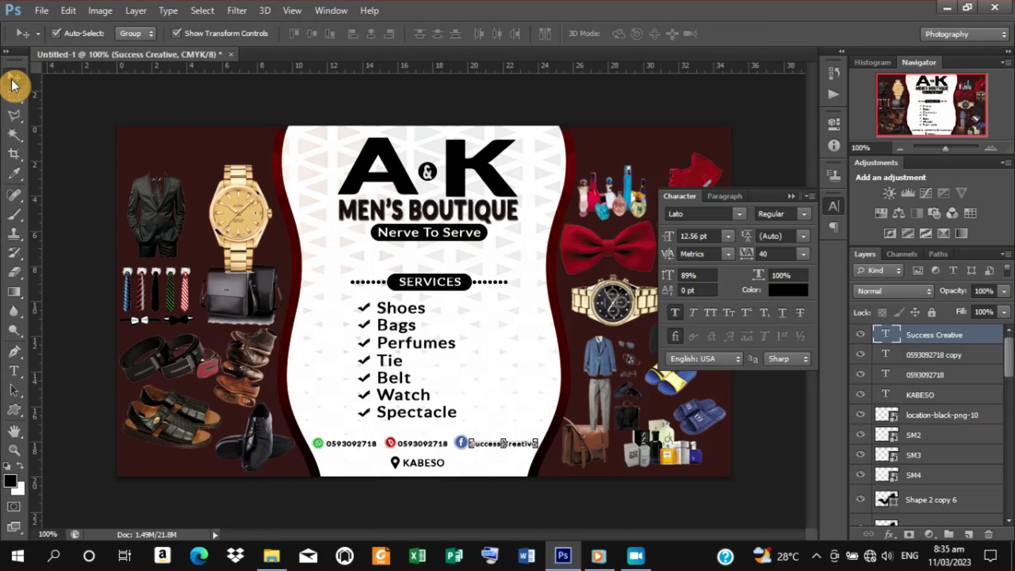
key(Up)
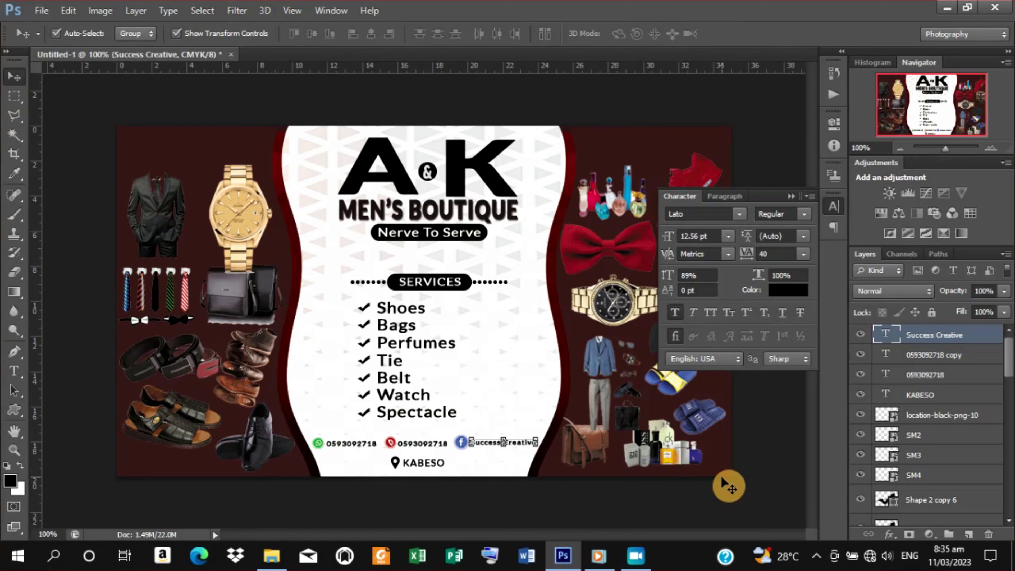
click(767, 467)
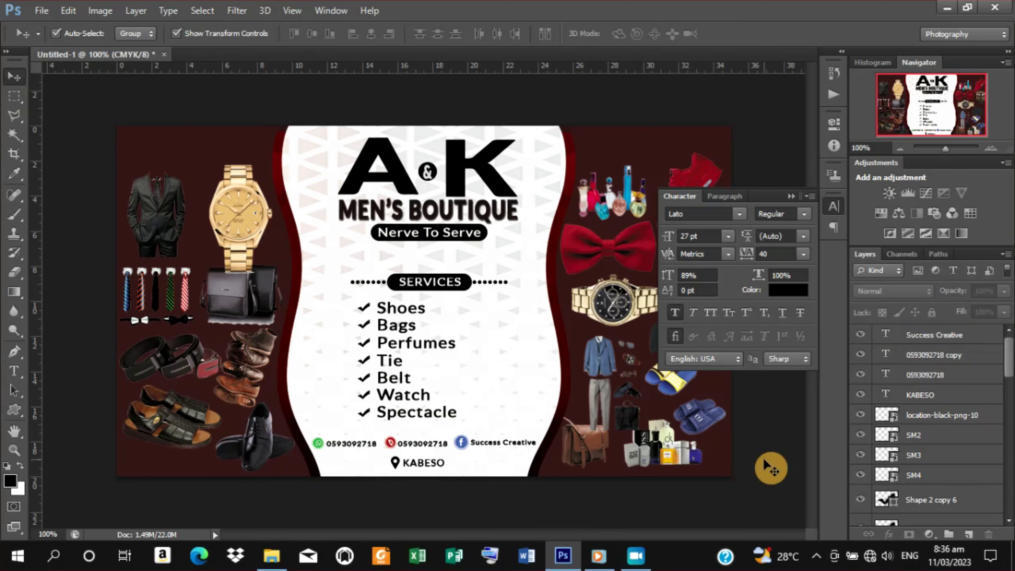
Save the flyer as MENS BOUTIQUE.psd in Desktop > MENS CLOTHENS, accepting maximum compatibility.
click(41, 12)
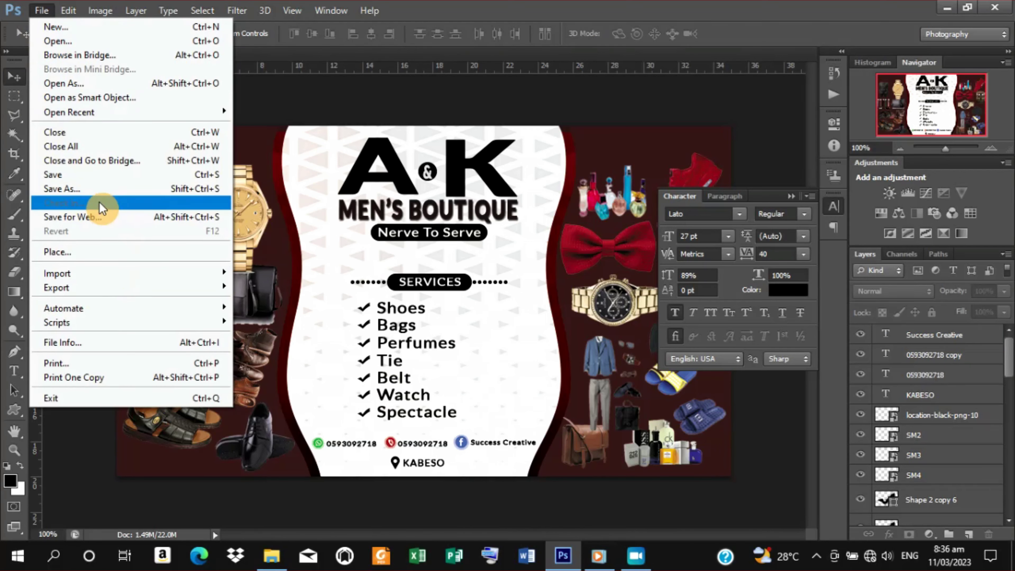
click(100, 189)
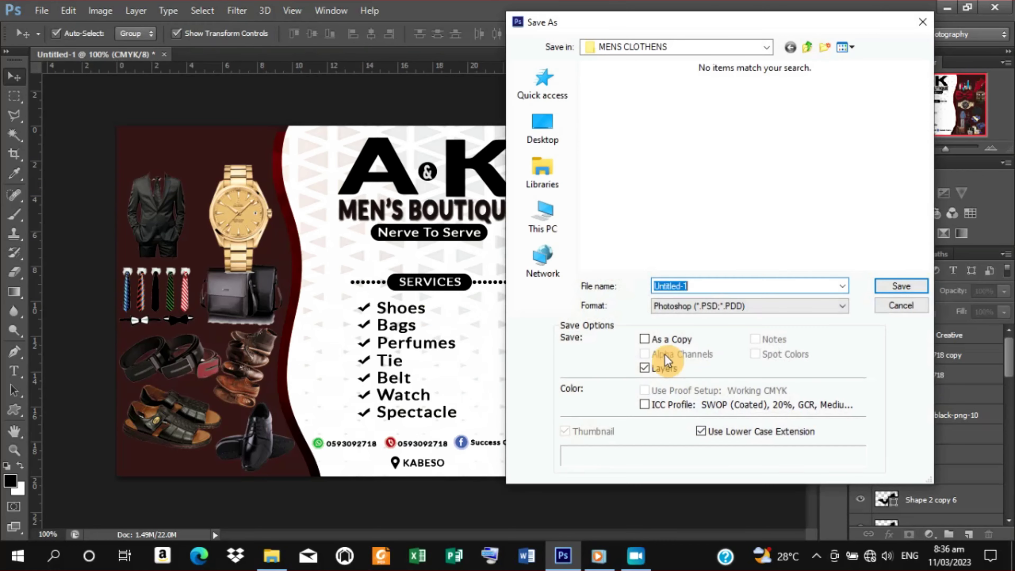
text(N)
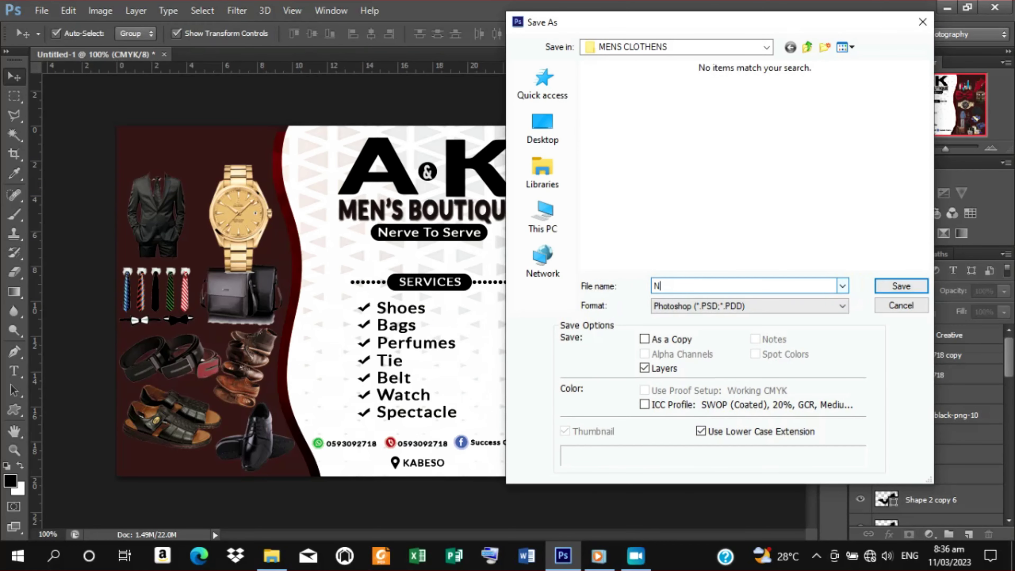
text(M)
click(841, 285)
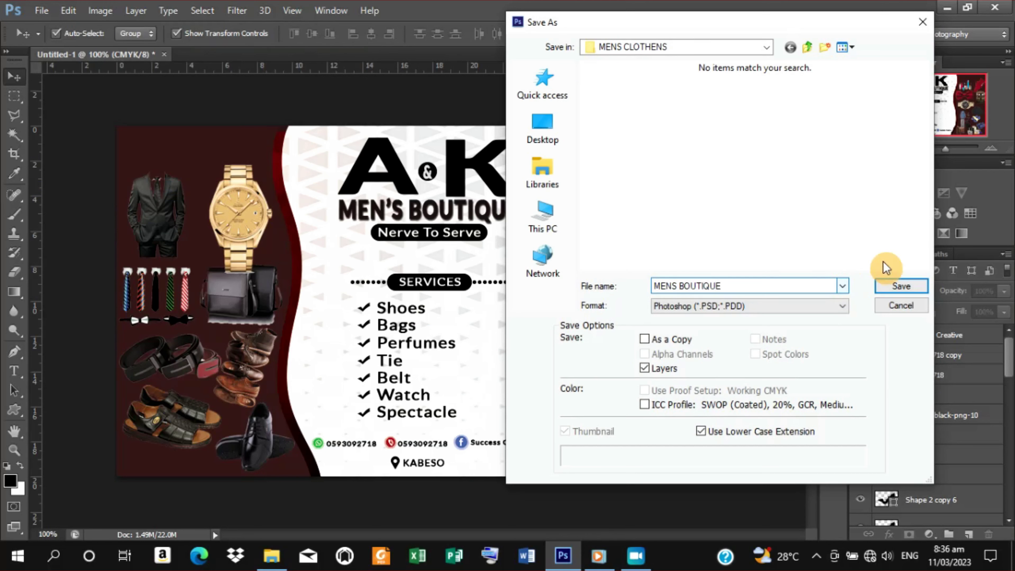
click(543, 134)
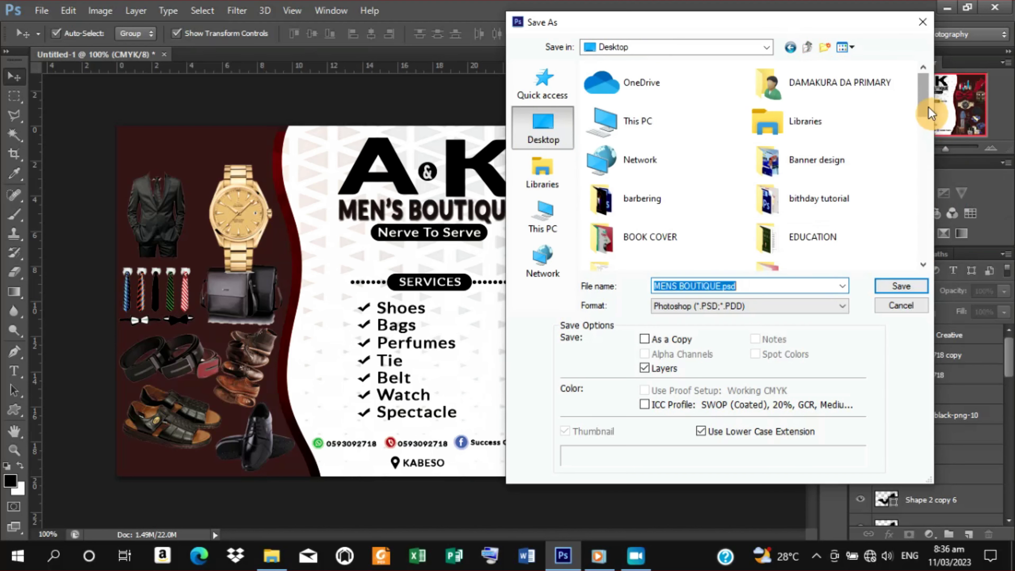
drag(928, 106, 922, 151)
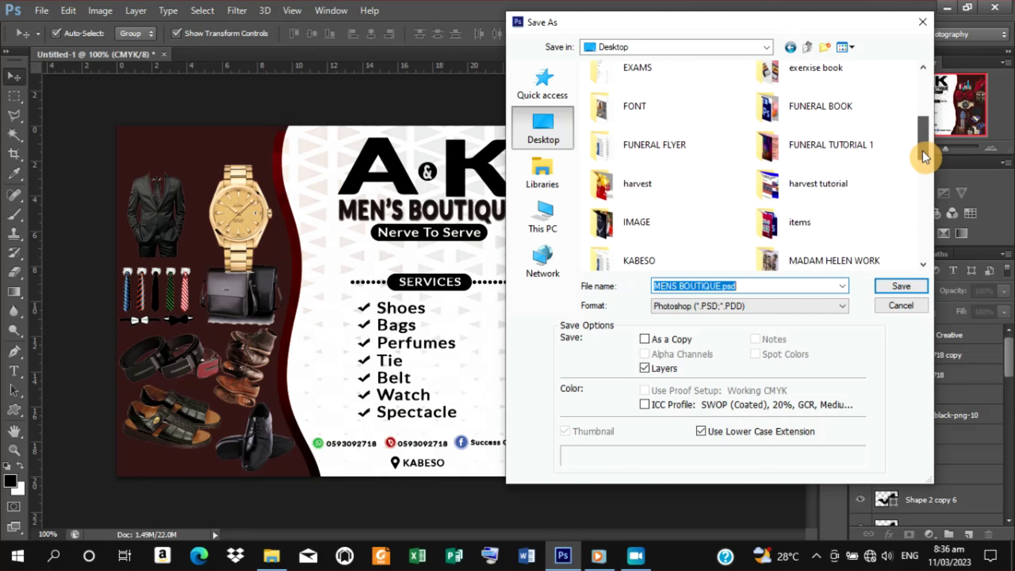
drag(922, 150, 920, 174)
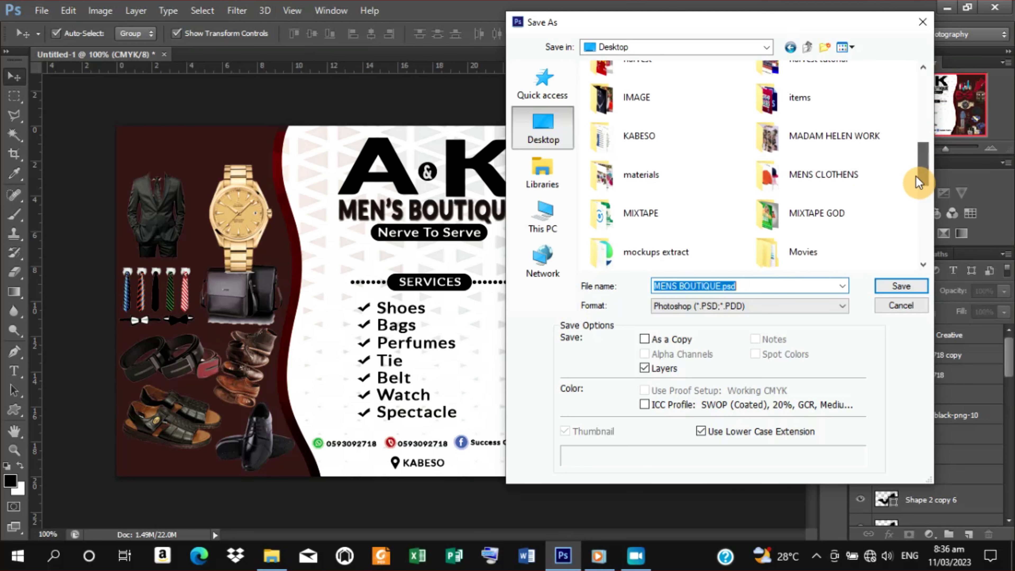
double_click(841, 185)
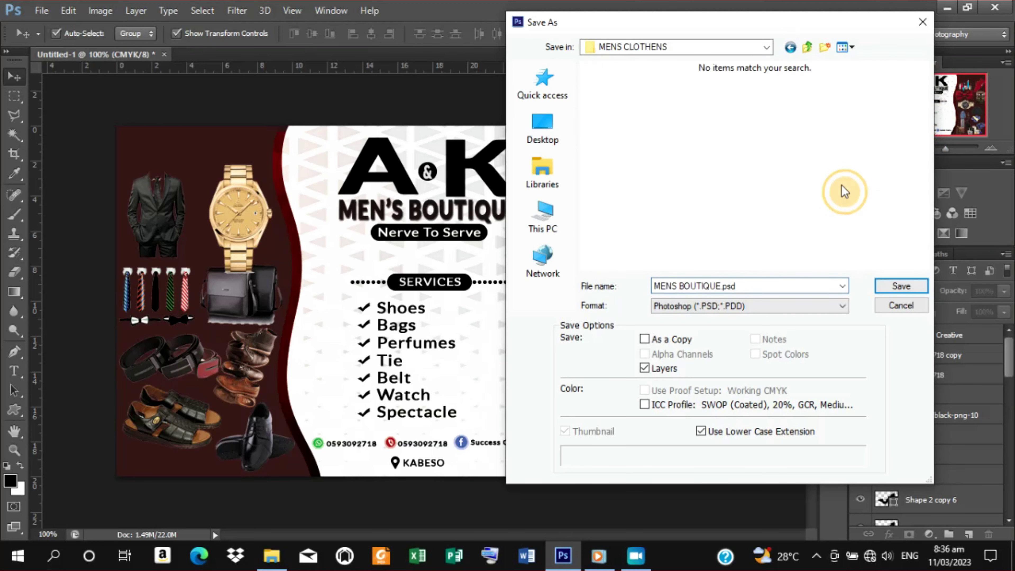
click(897, 280)
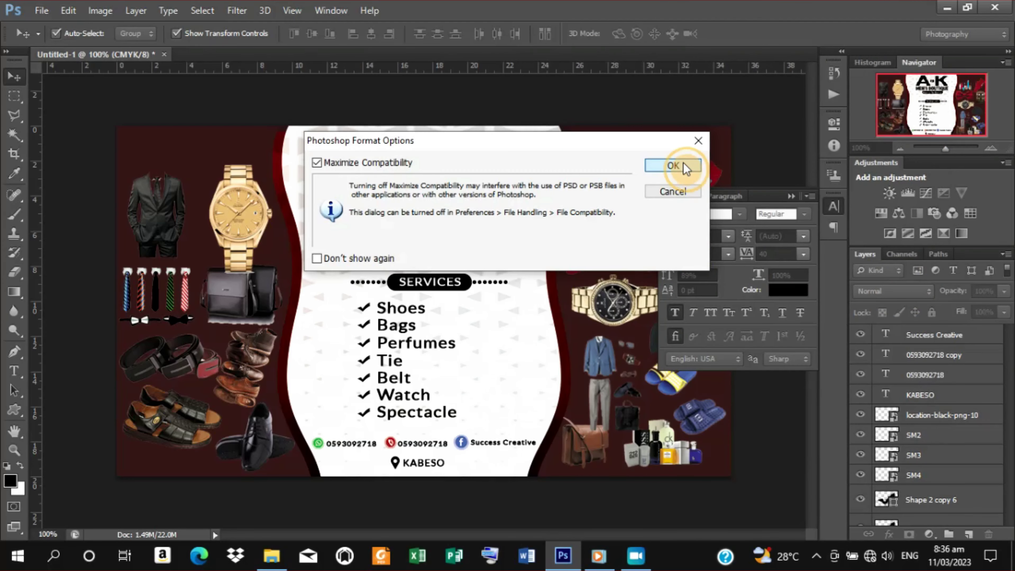
click(684, 165)
Save a JPEG copy, MENS BOUTIQUE.jpg, at Quality 12 (Maximum) alongside the PSD.
click(42, 11)
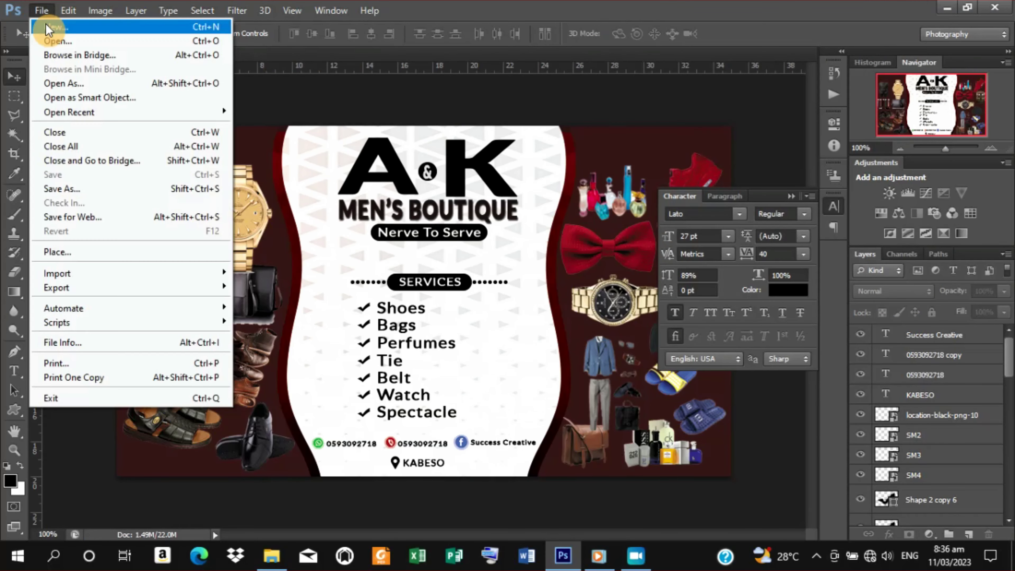
click(82, 190)
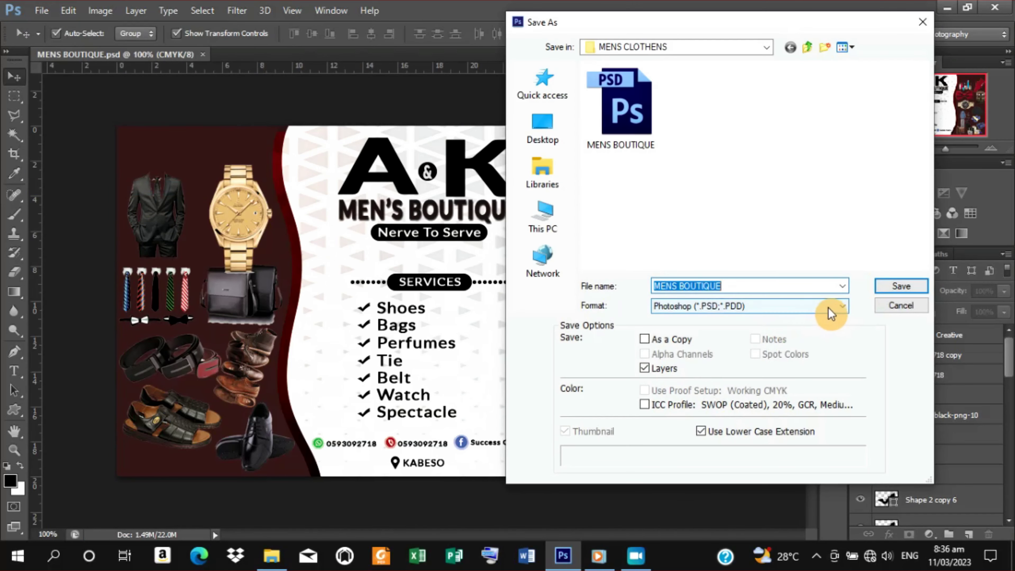
click(843, 307)
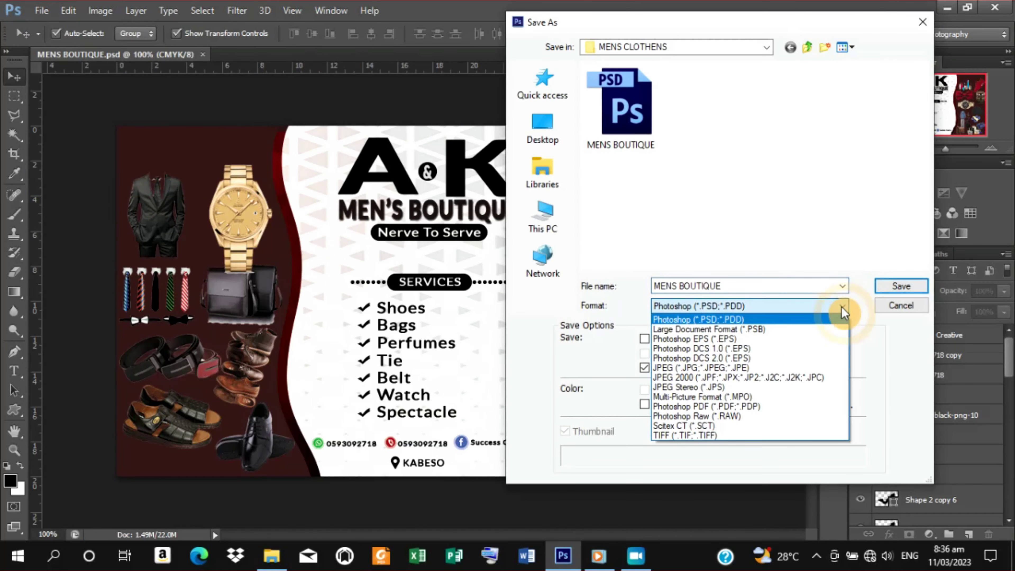
click(745, 368)
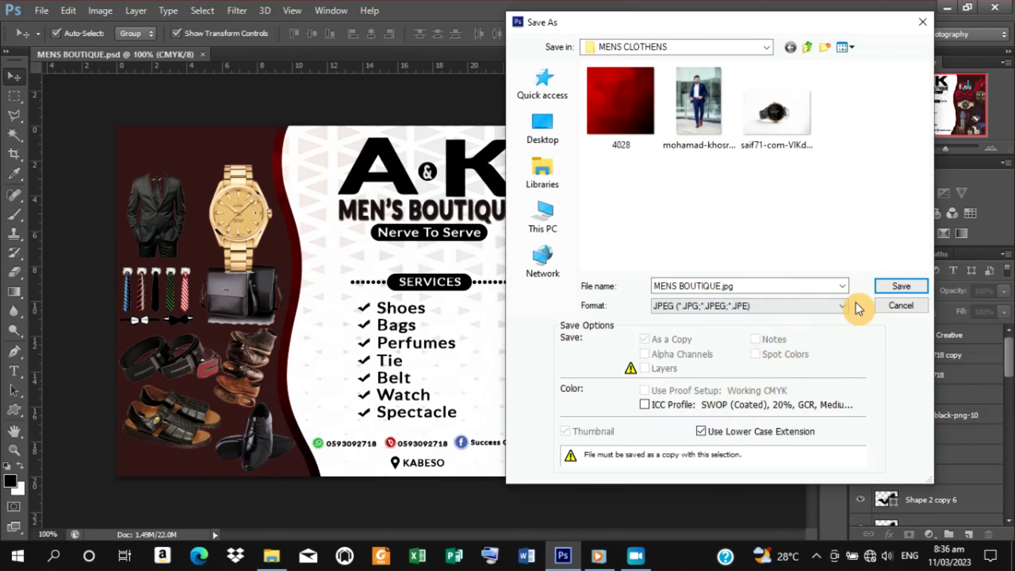
click(900, 287)
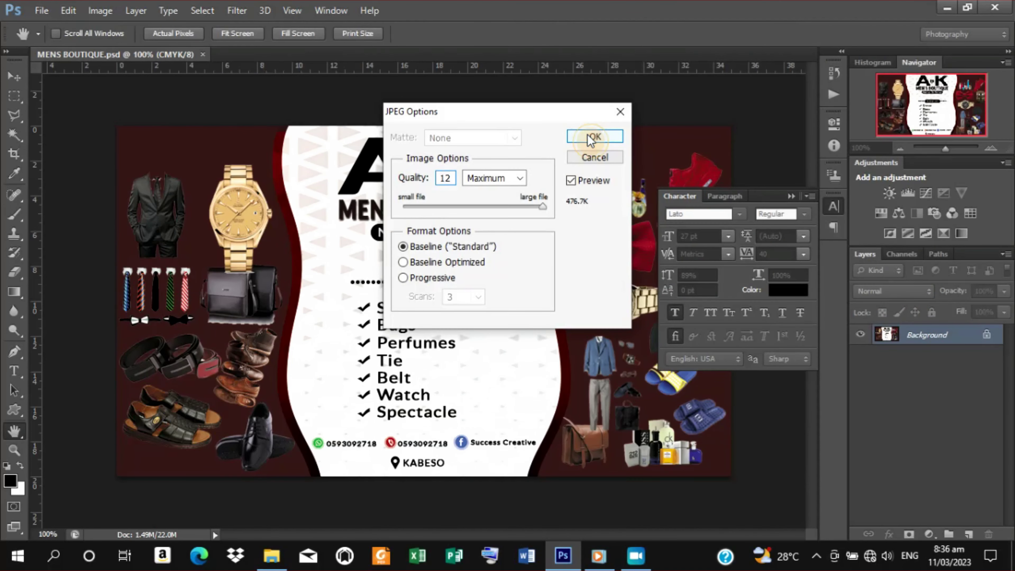
click(587, 134)
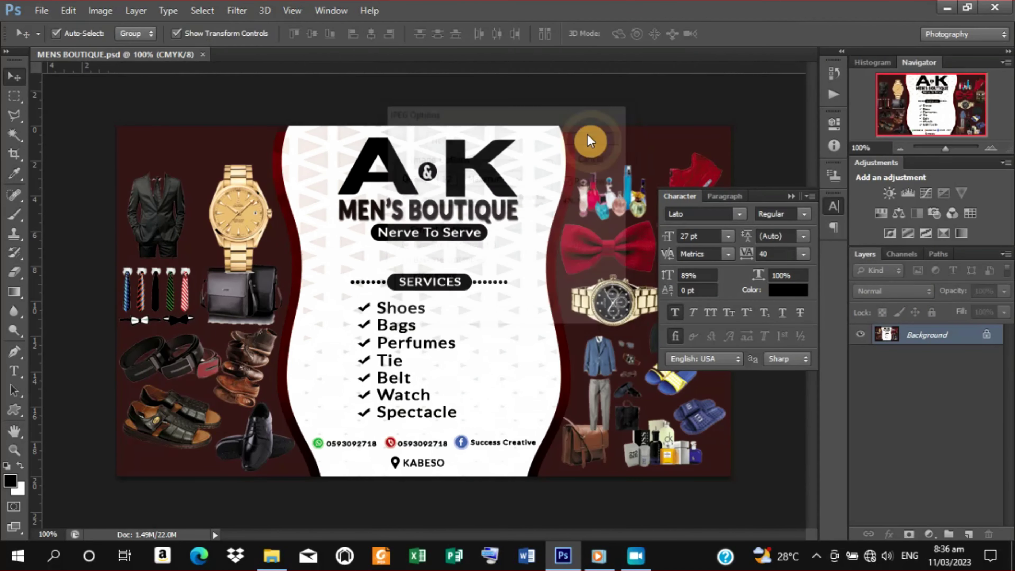
click(37, 7)
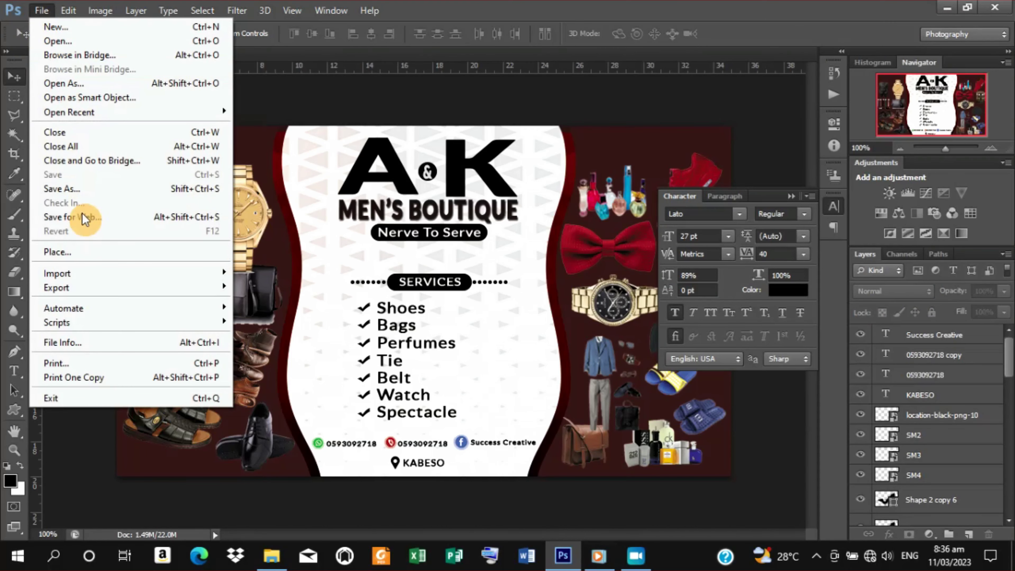